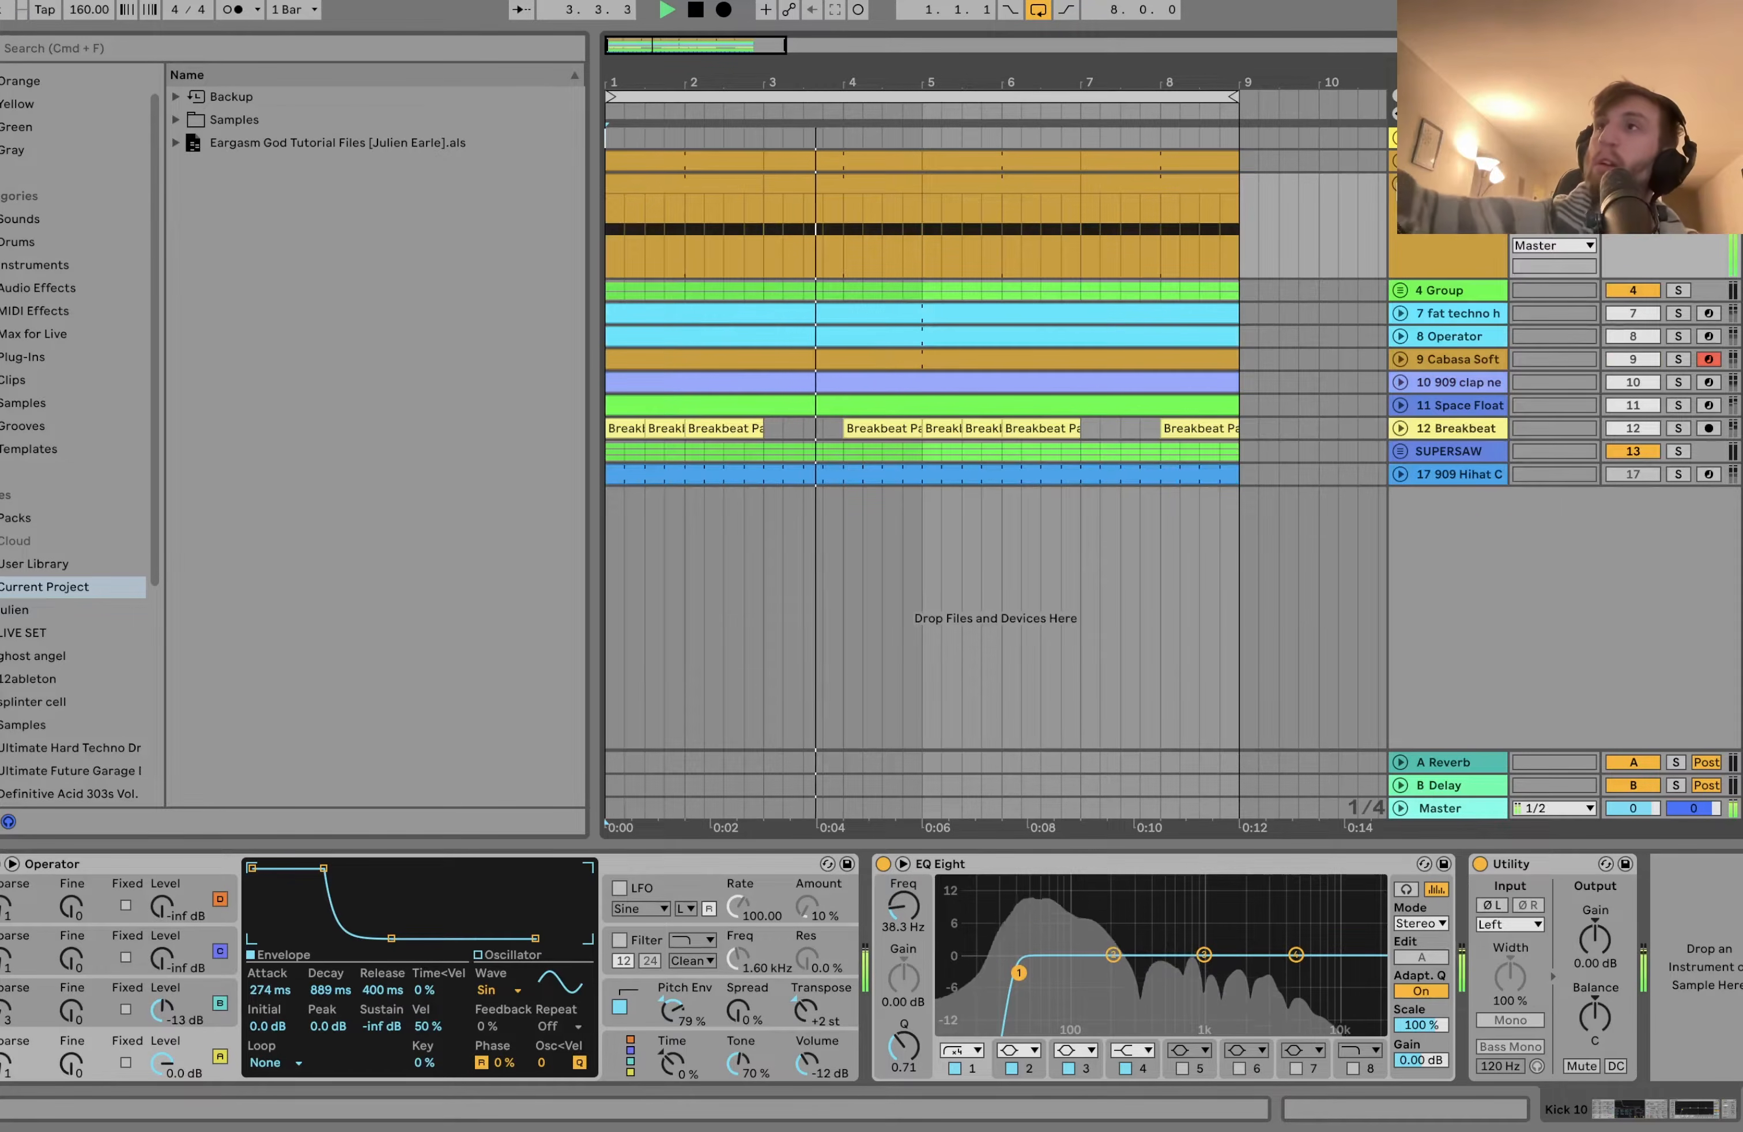
# Stop playback and view the Master track's effect chain before returning to the kick track's device chain.
pyautogui.press('space')
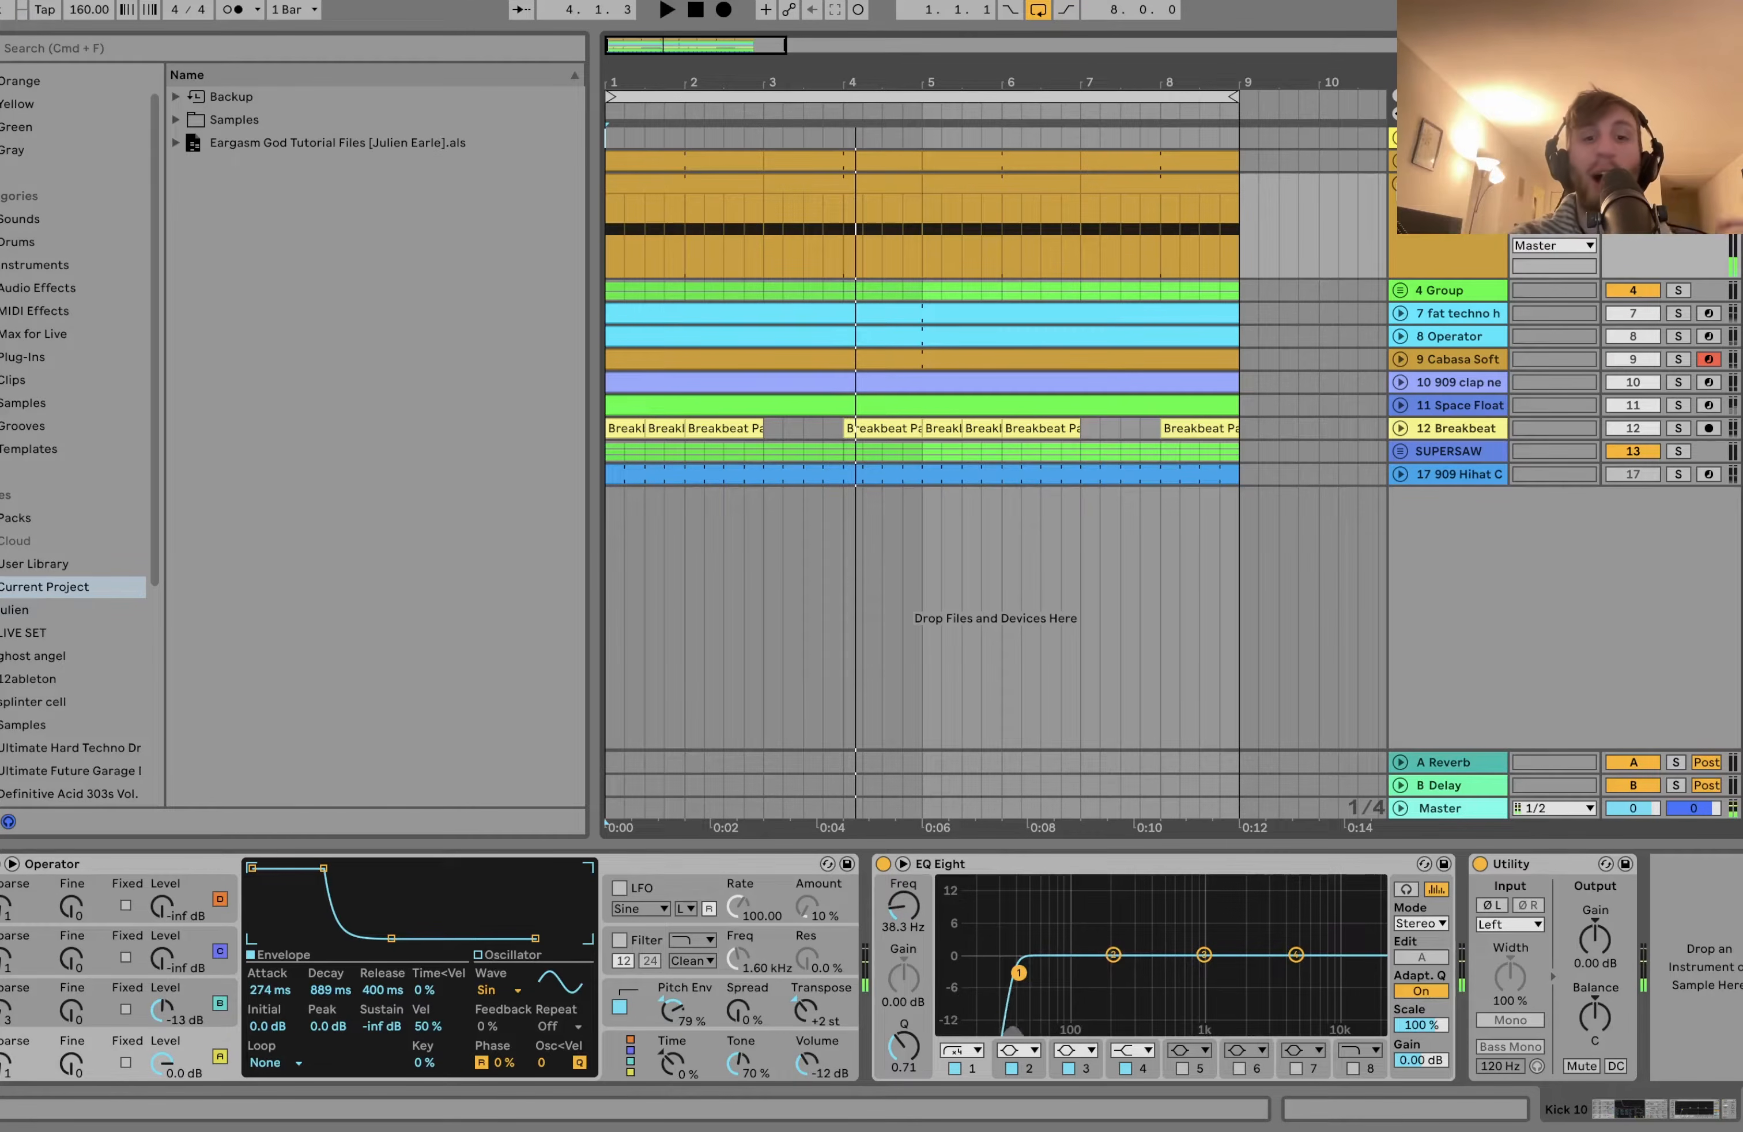
pyautogui.click(1438, 808)
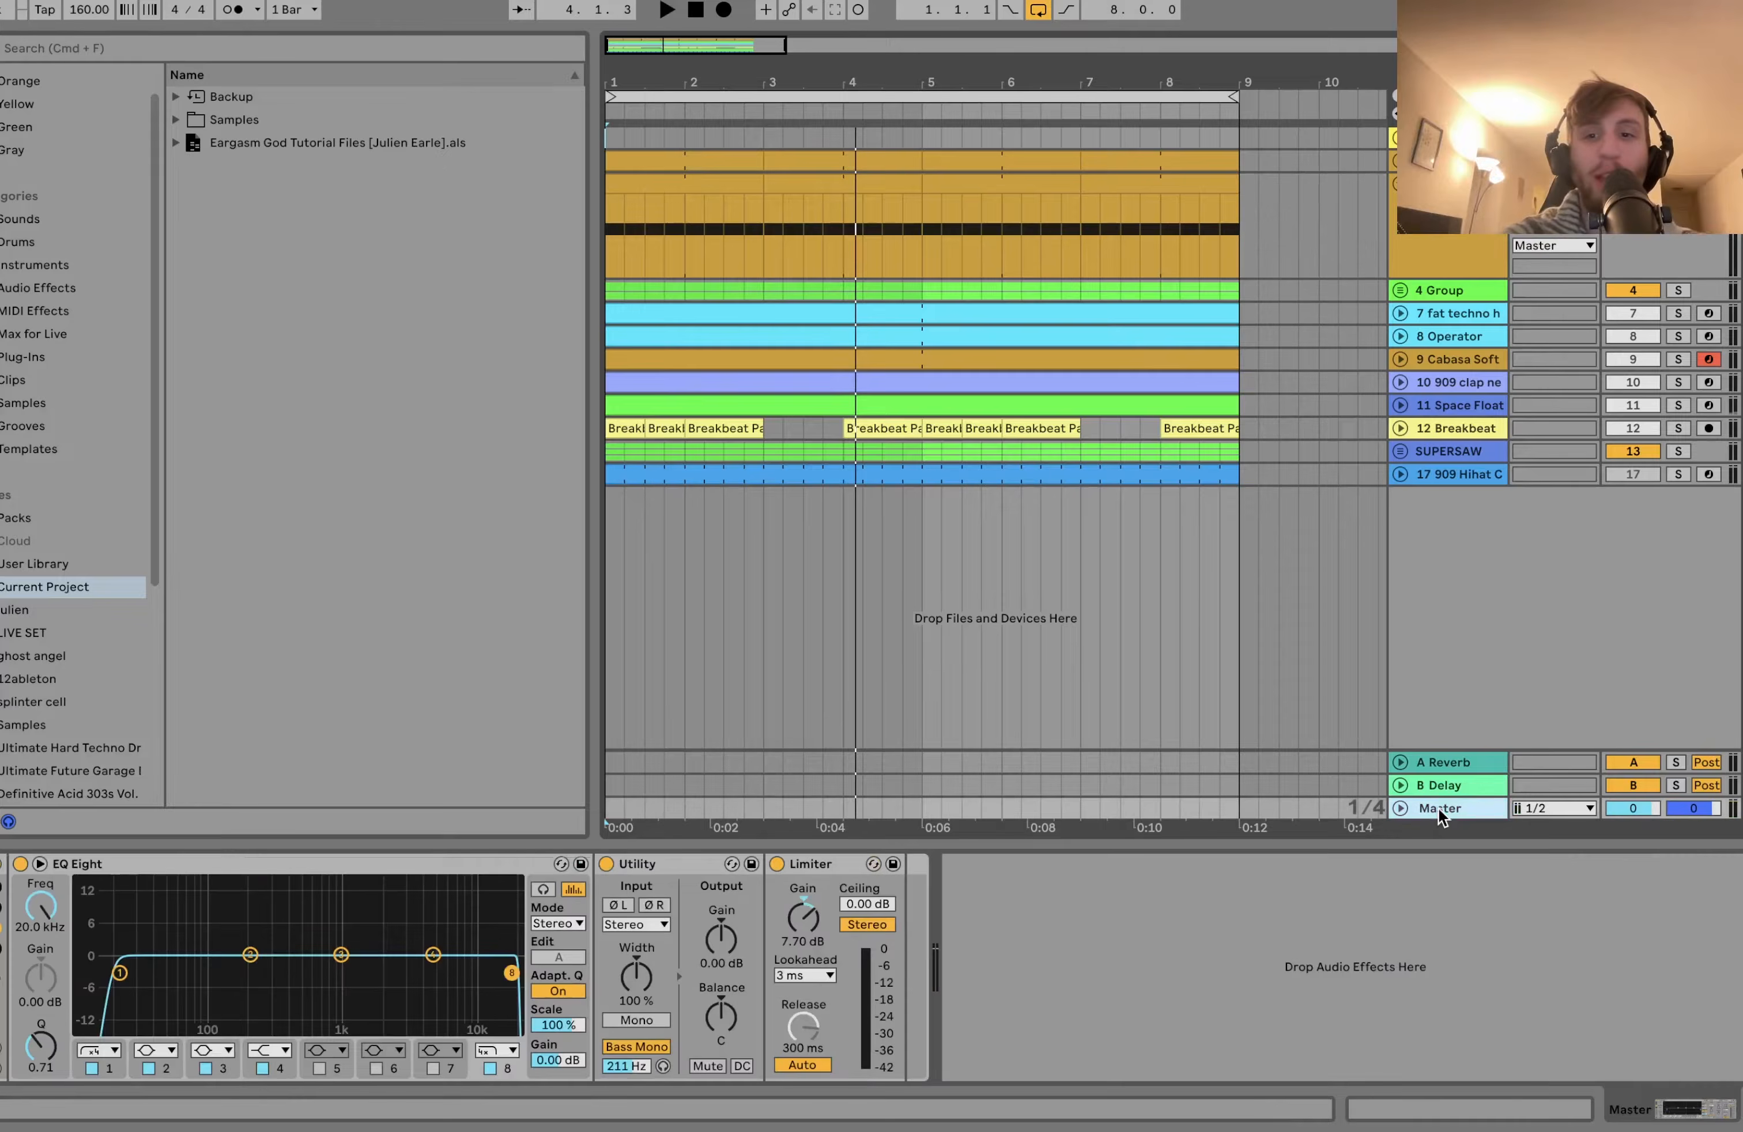
pyautogui.click(1438, 160)
pyautogui.click(1438, 183)
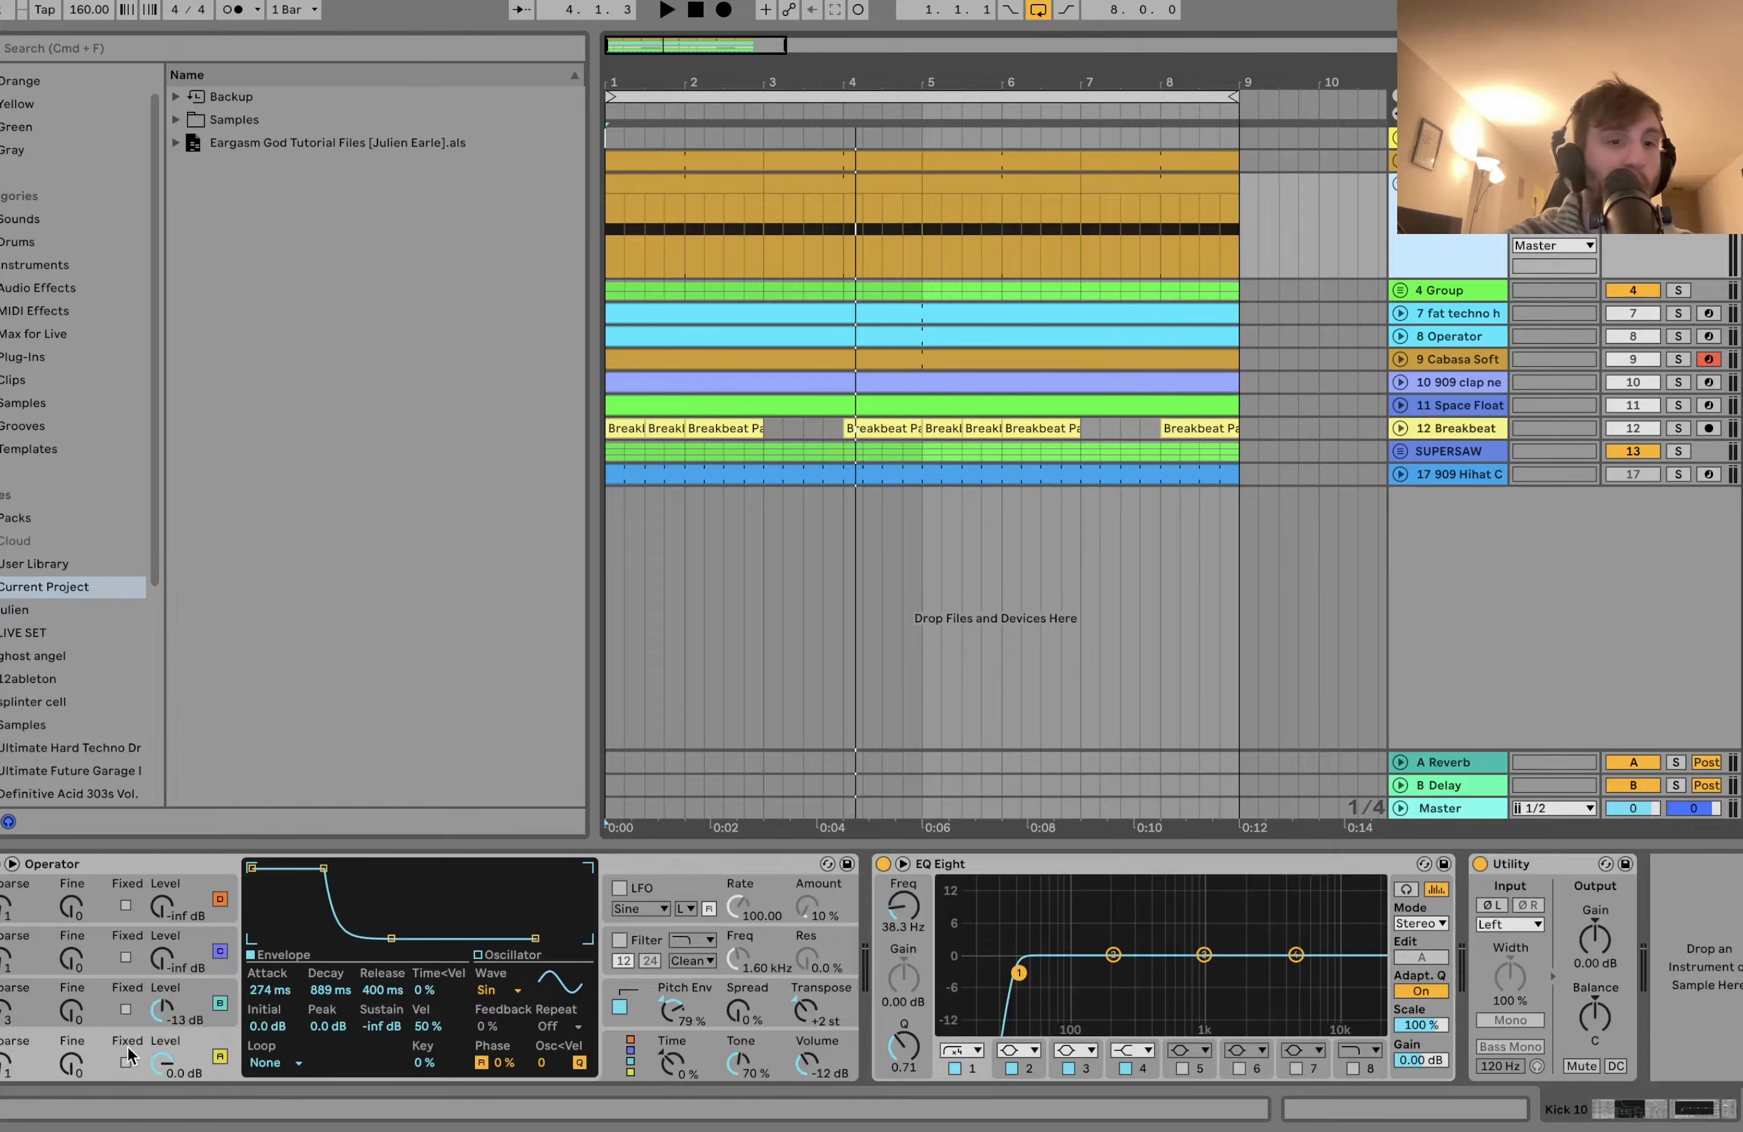
# Switch off the pitch envelope and oscillator C in the kick's Operator and audition oscillator A alone.
pyautogui.click(168, 1057)
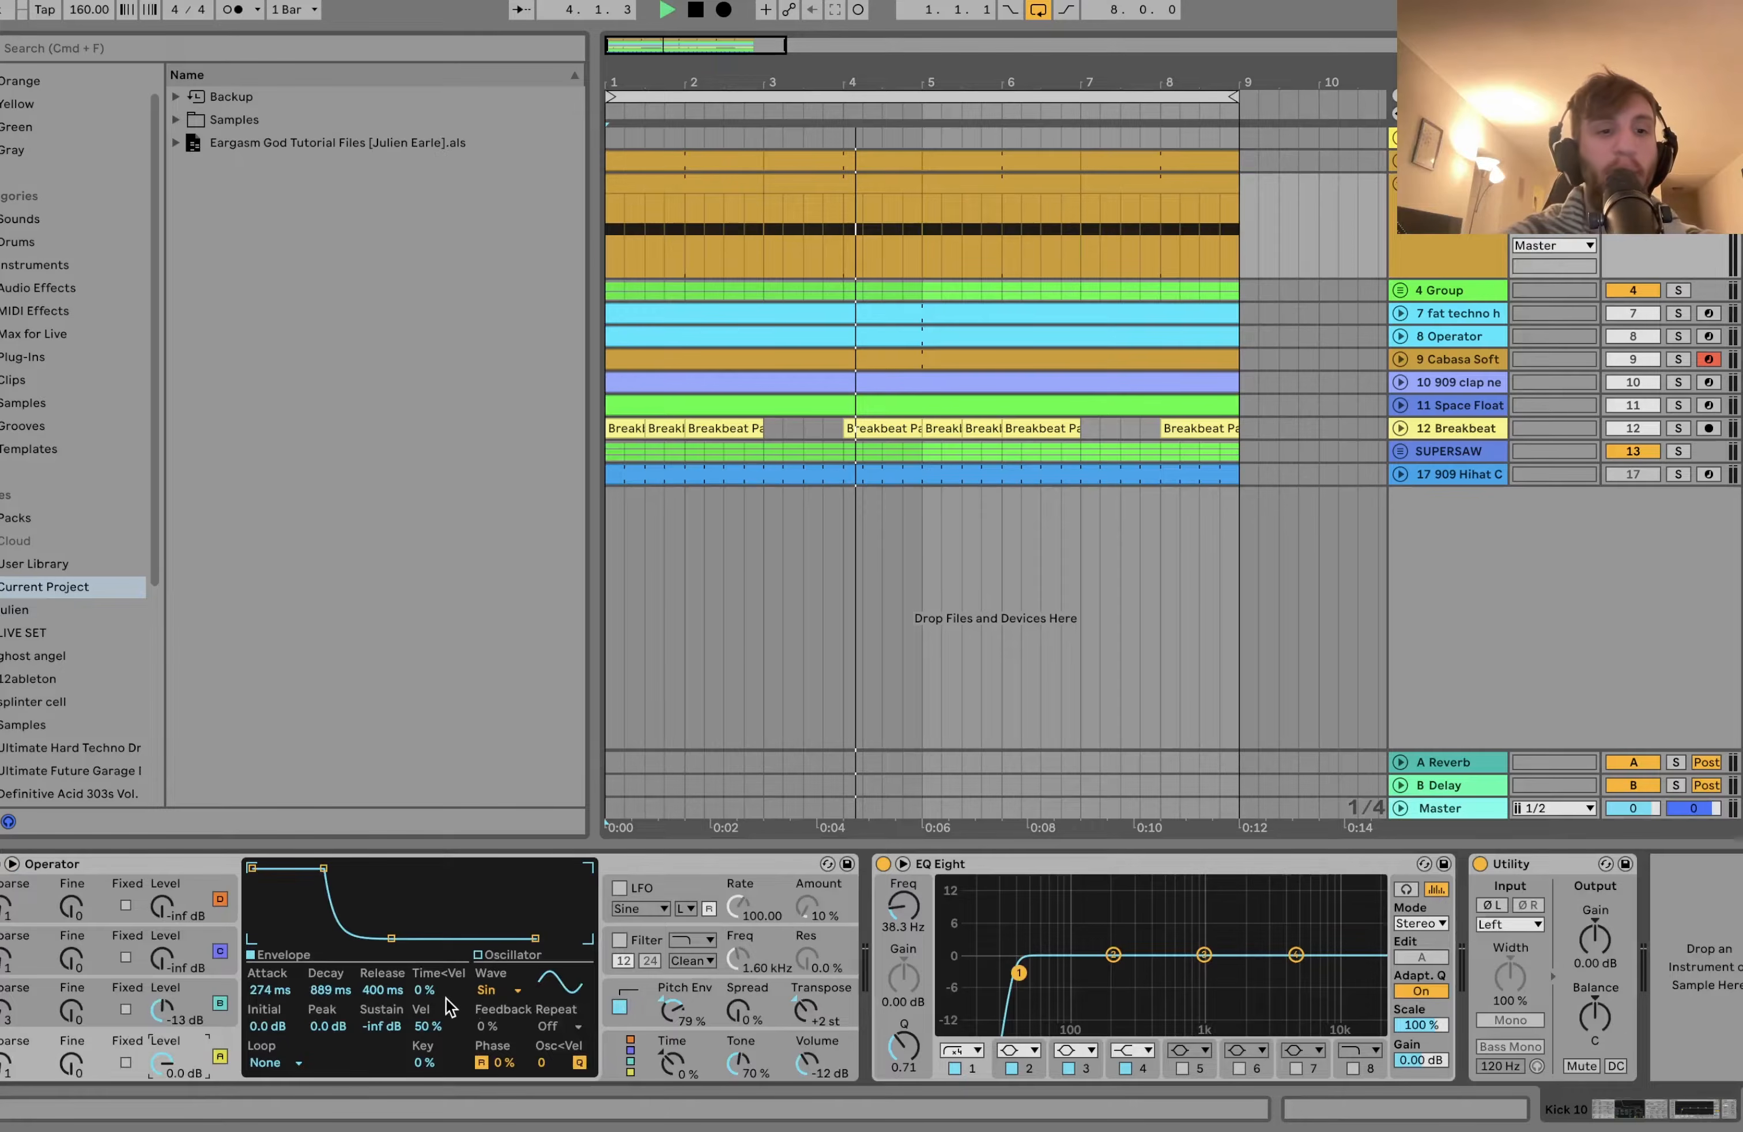
pyautogui.press('space')
pyautogui.press('space')
pyautogui.click(619, 1007)
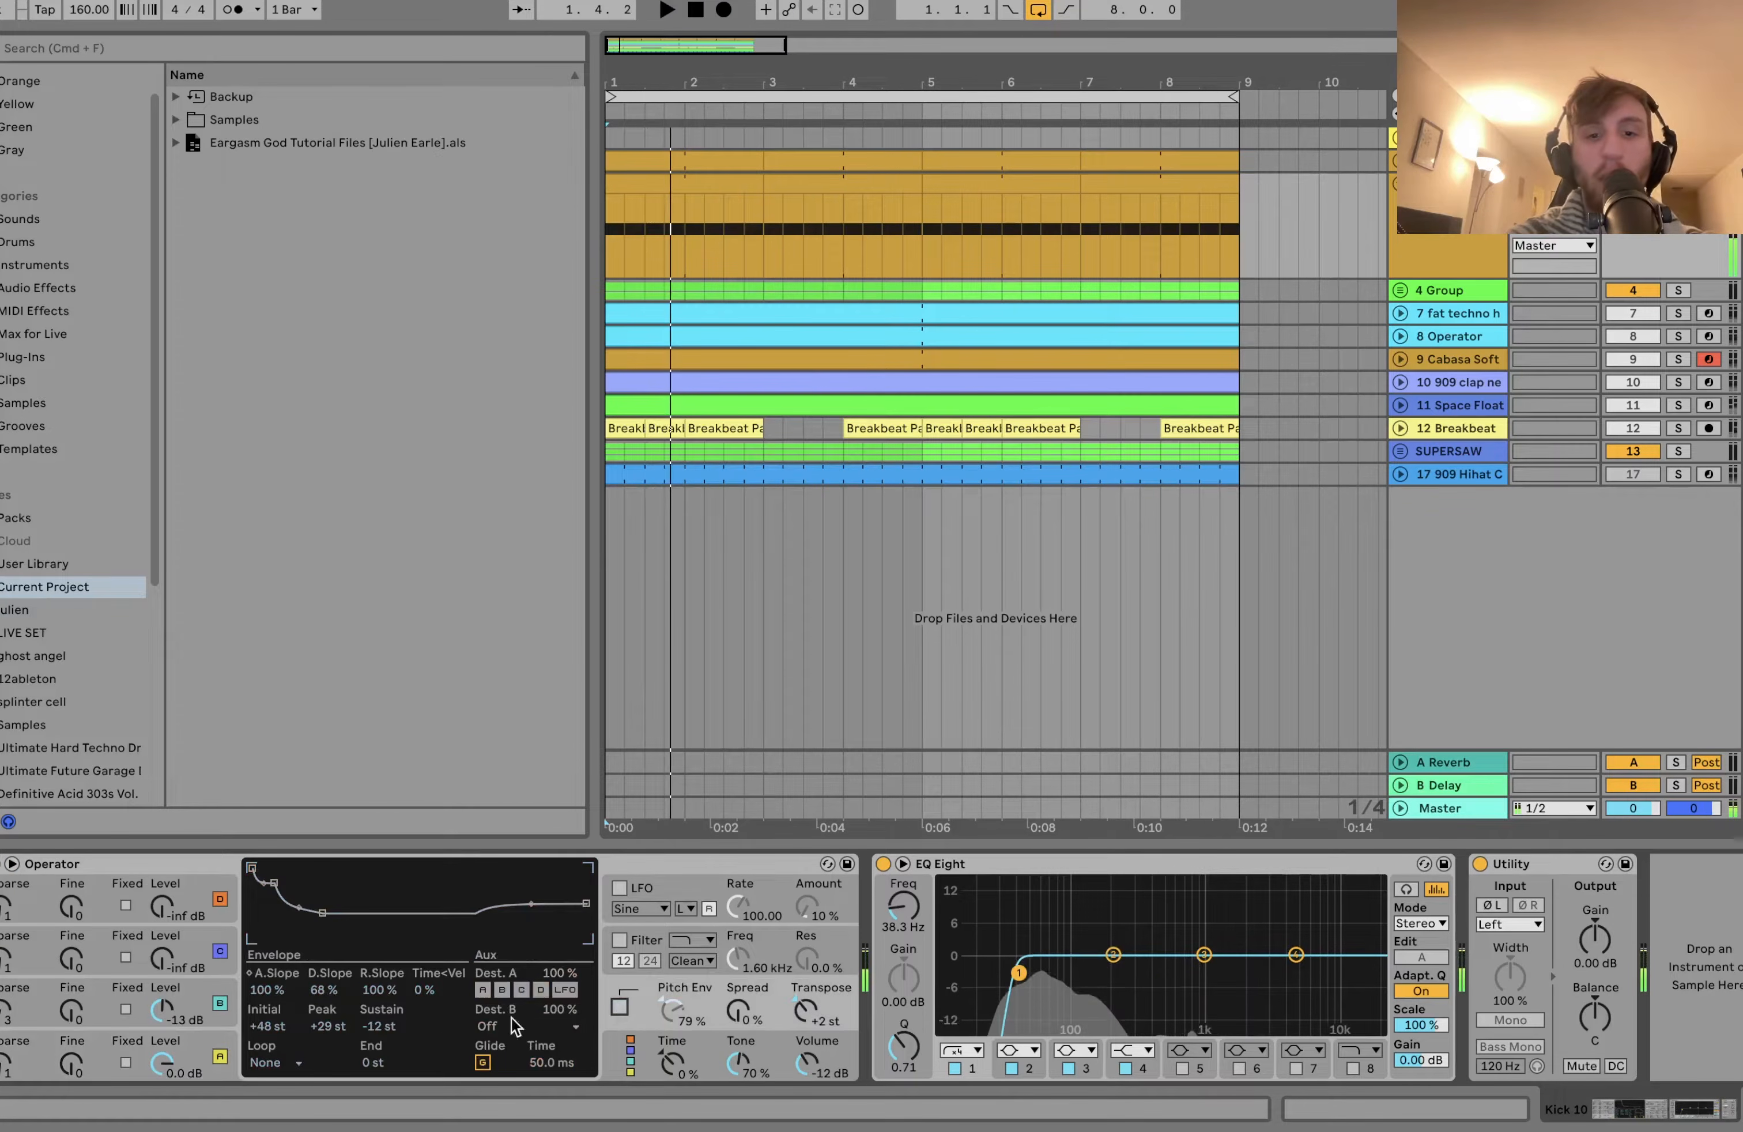
pyautogui.click(220, 1004)
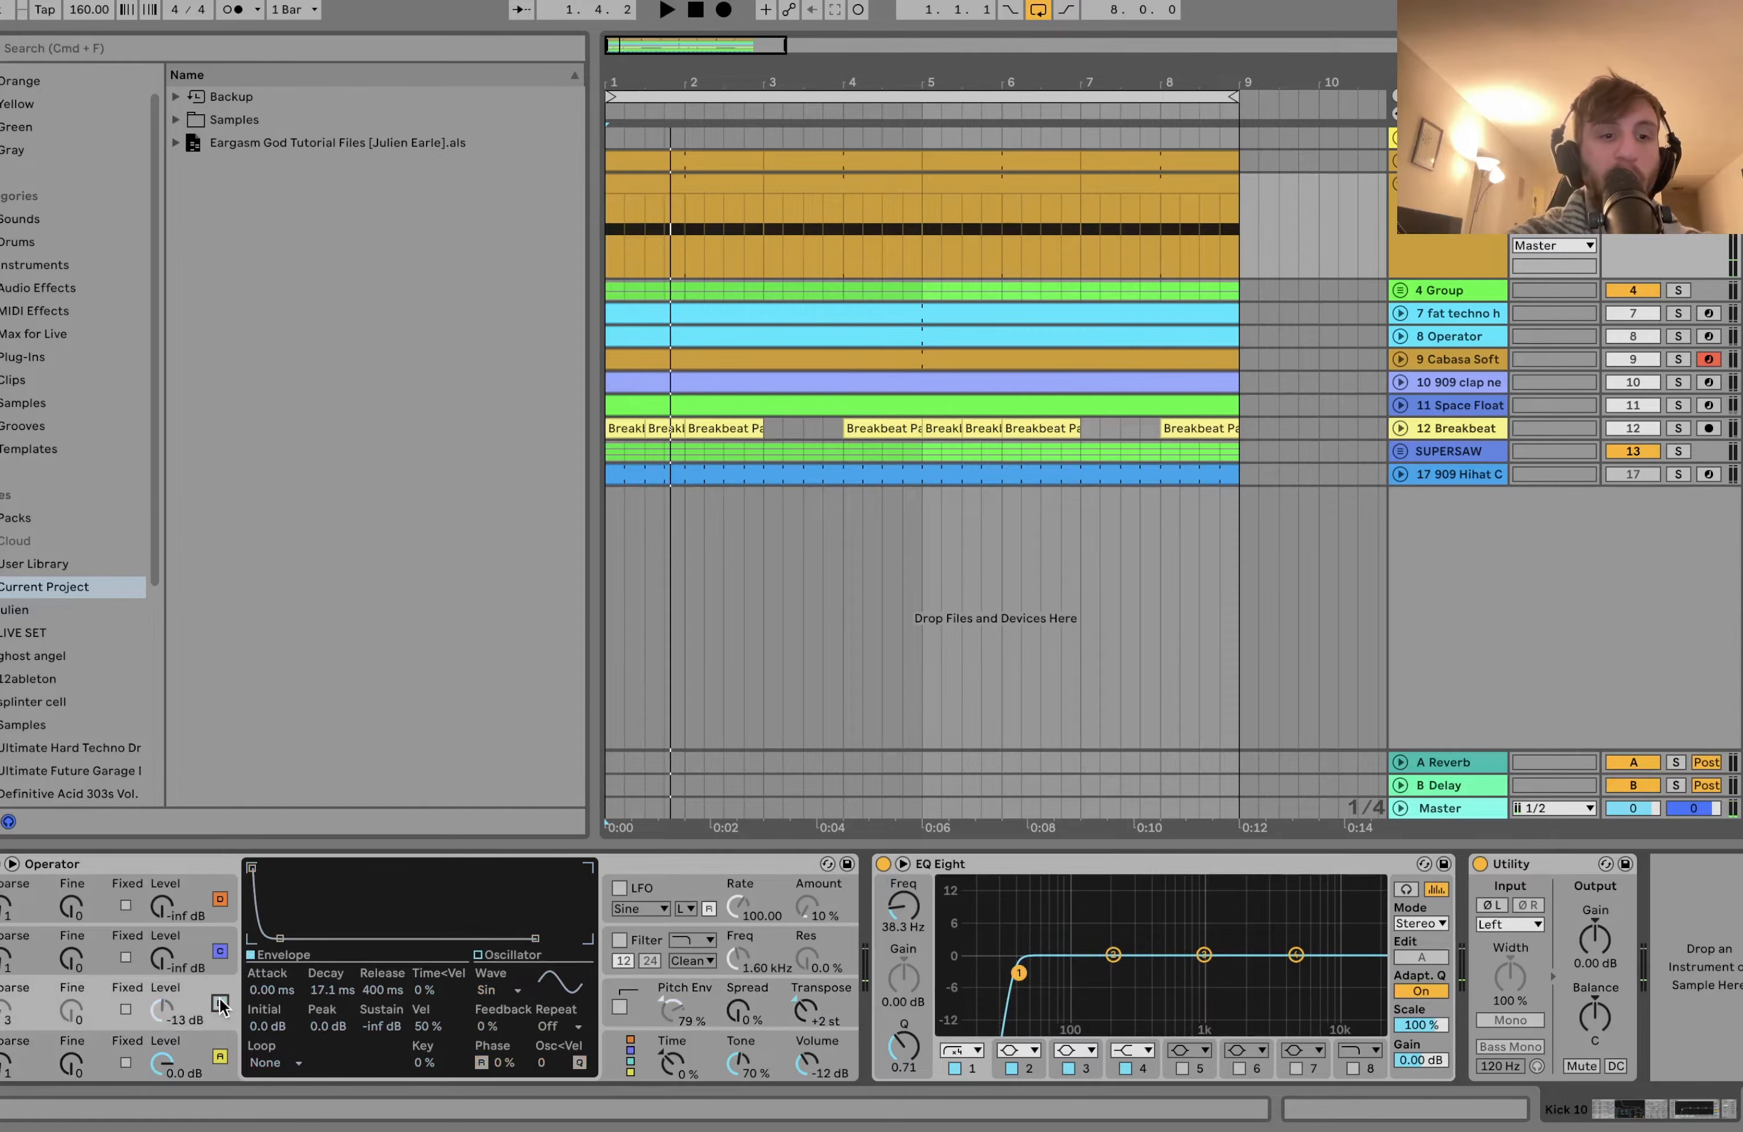
pyautogui.click(217, 1056)
pyautogui.press('space')
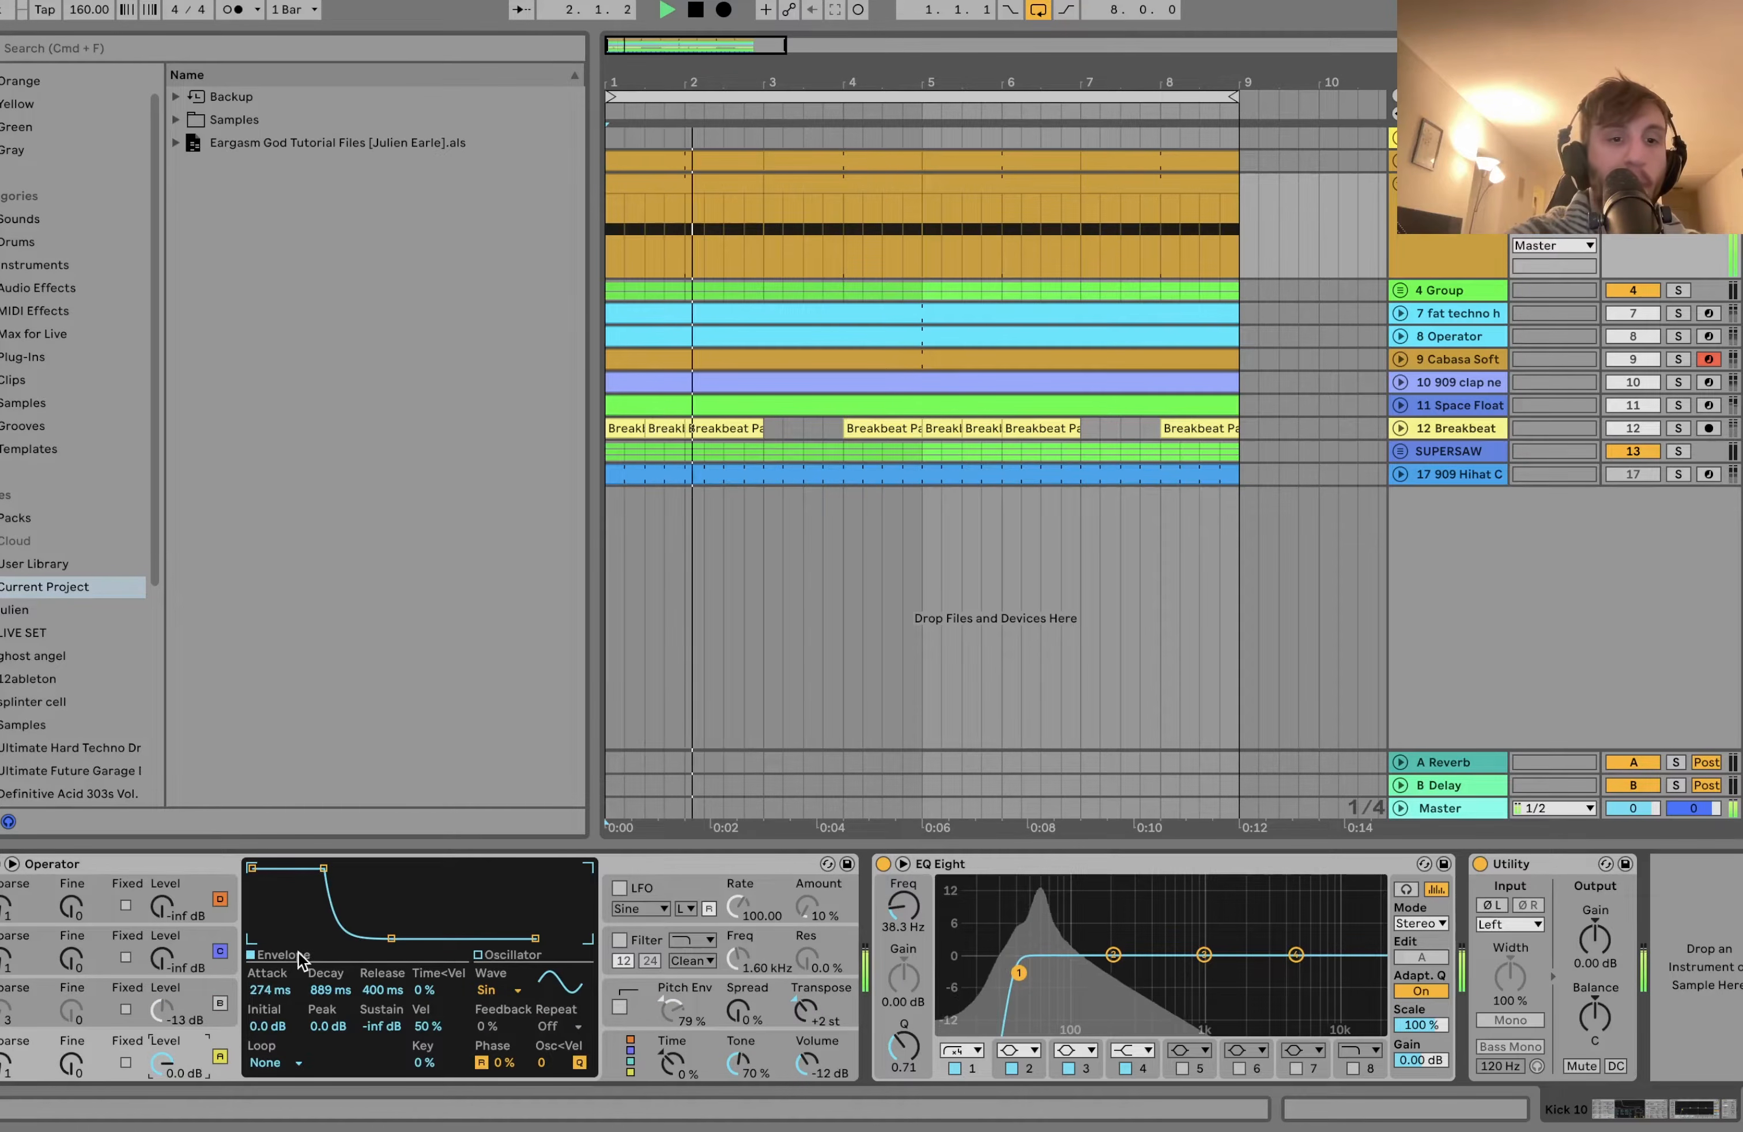
pyautogui.press('space')
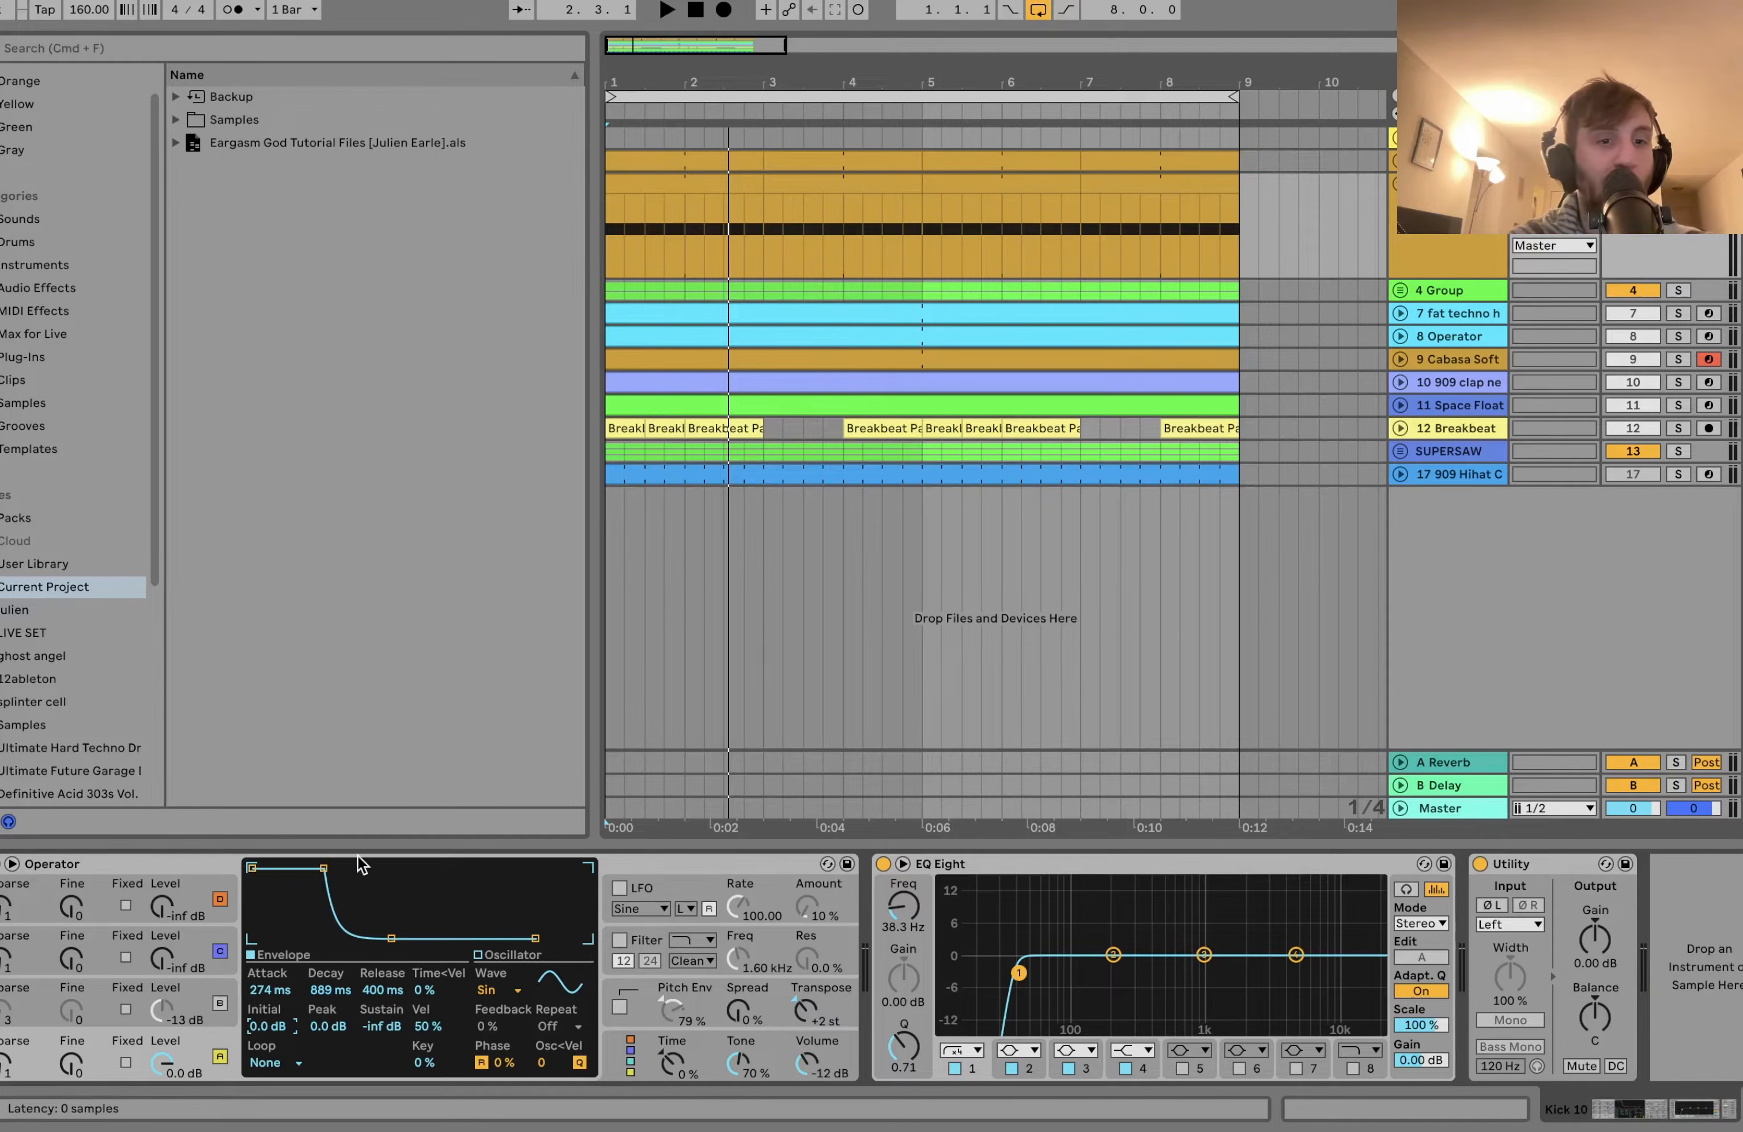
# Switch oscillator C back on in the kick's Operator and audition it together with oscillator A.
pyautogui.press('space')
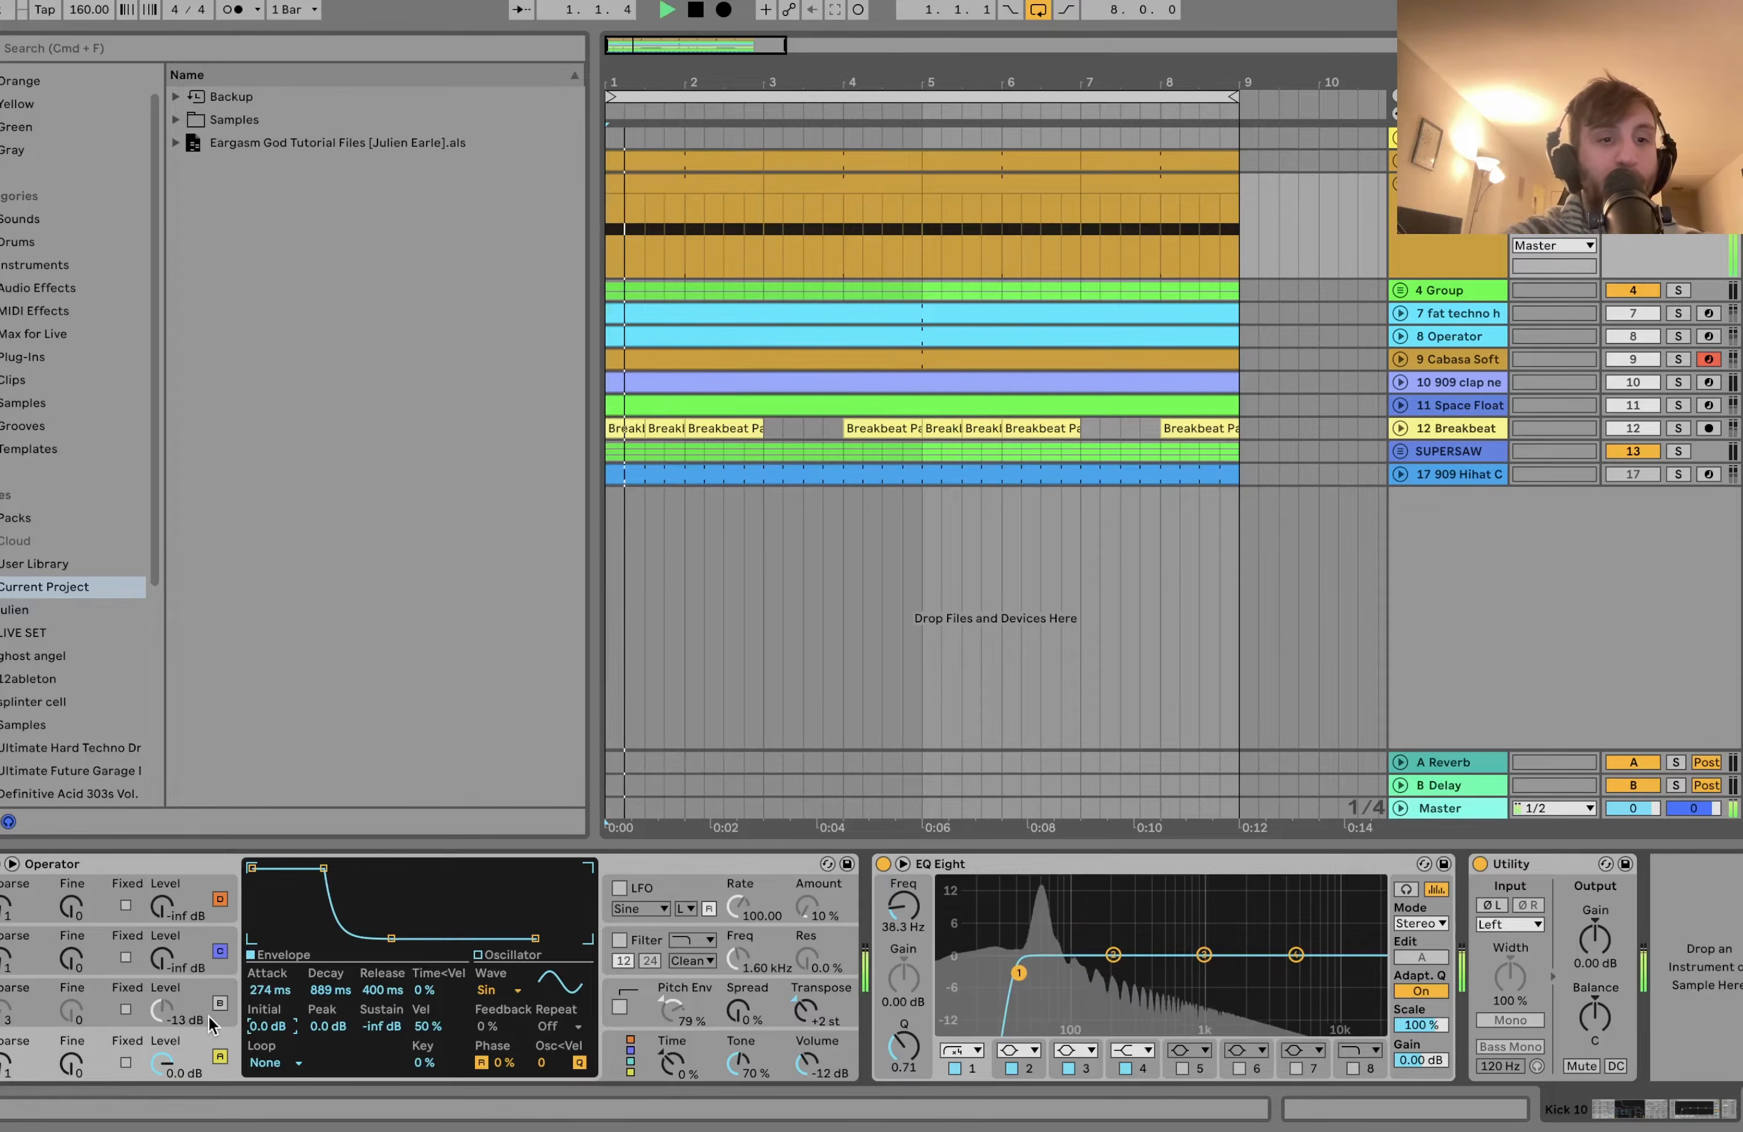
pyautogui.click(222, 1005)
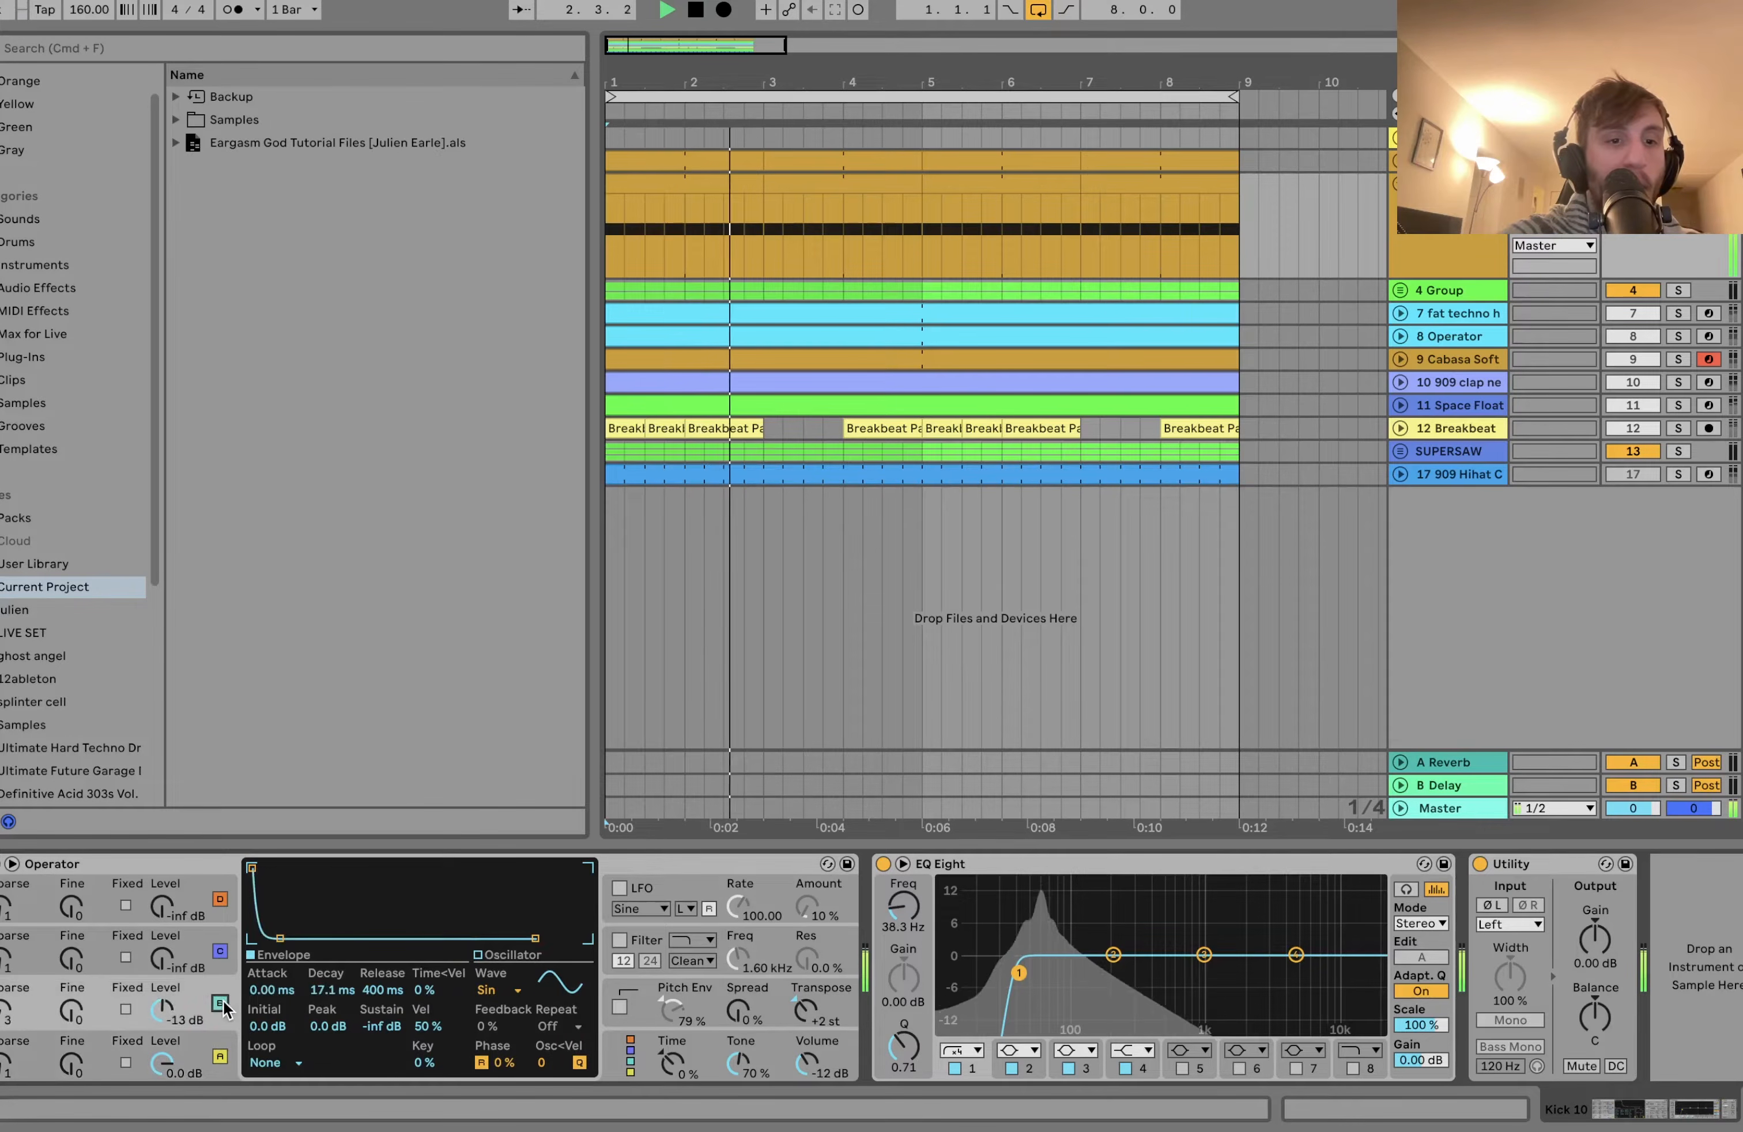
pyautogui.press('space')
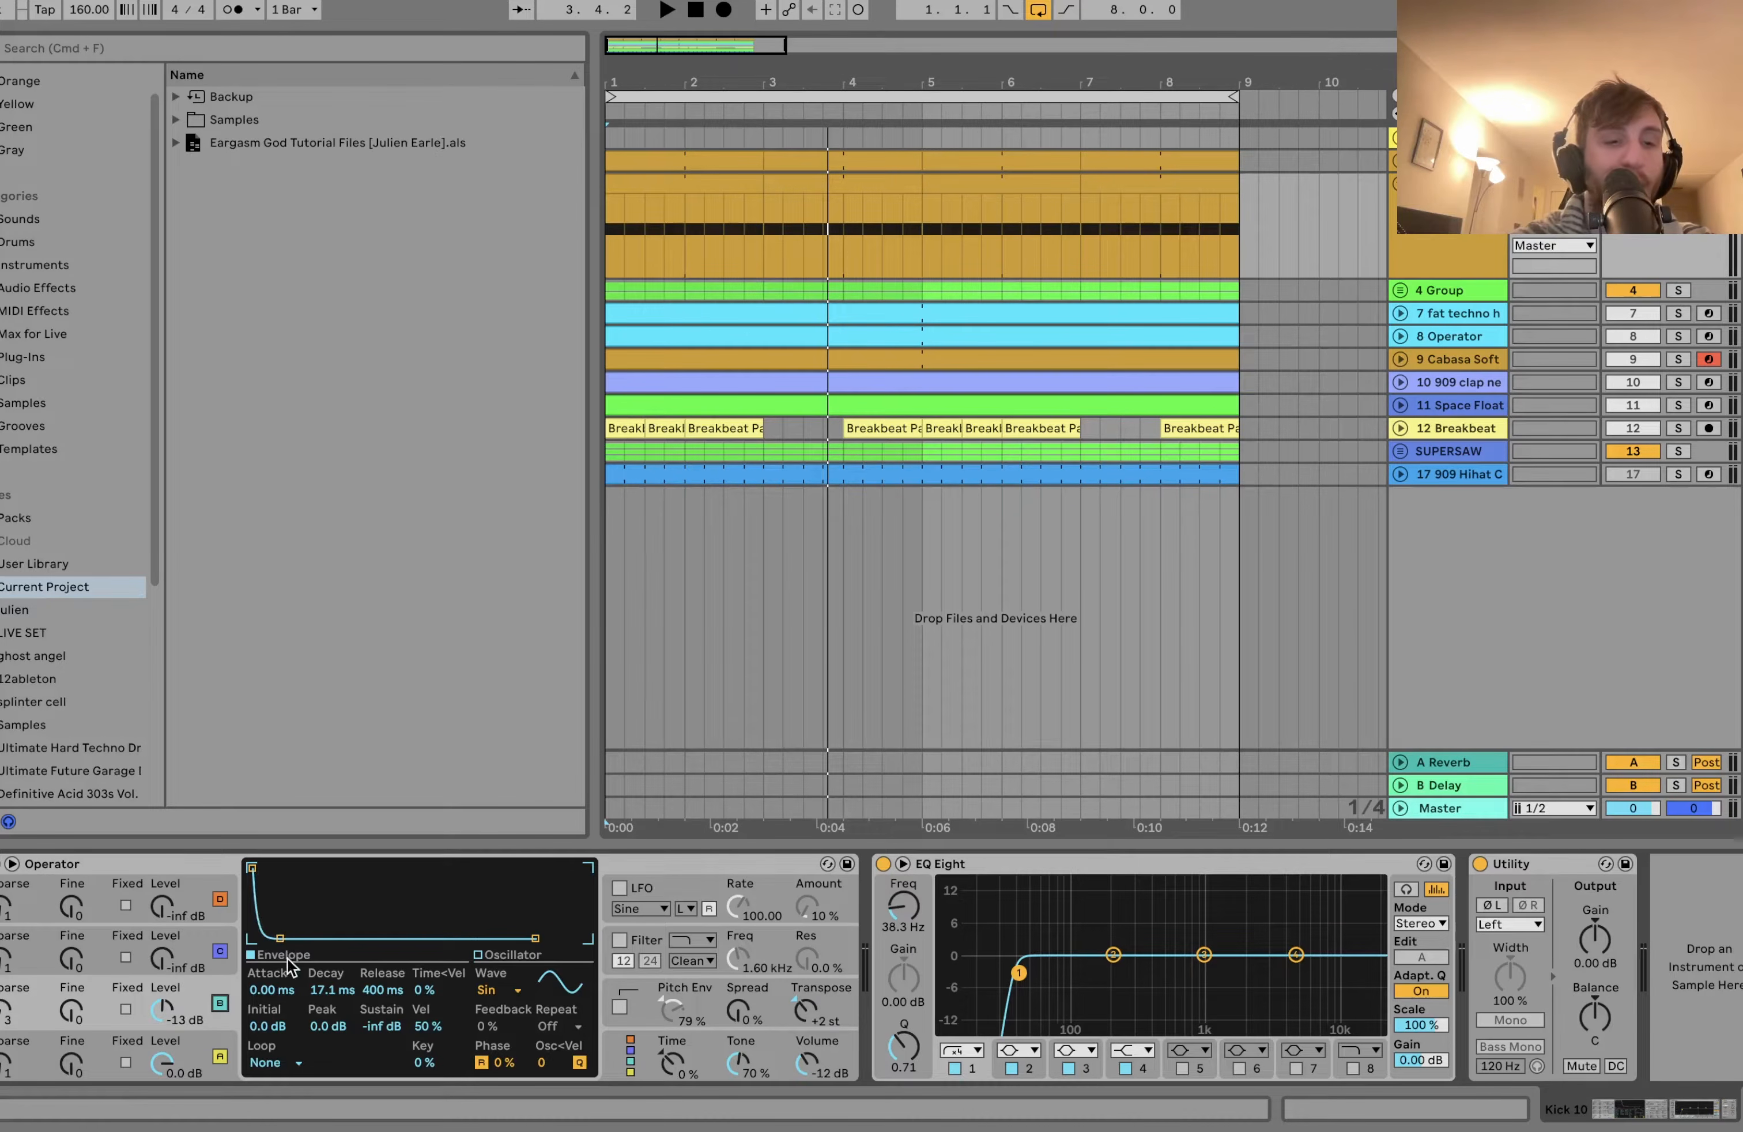
pyautogui.press('space')
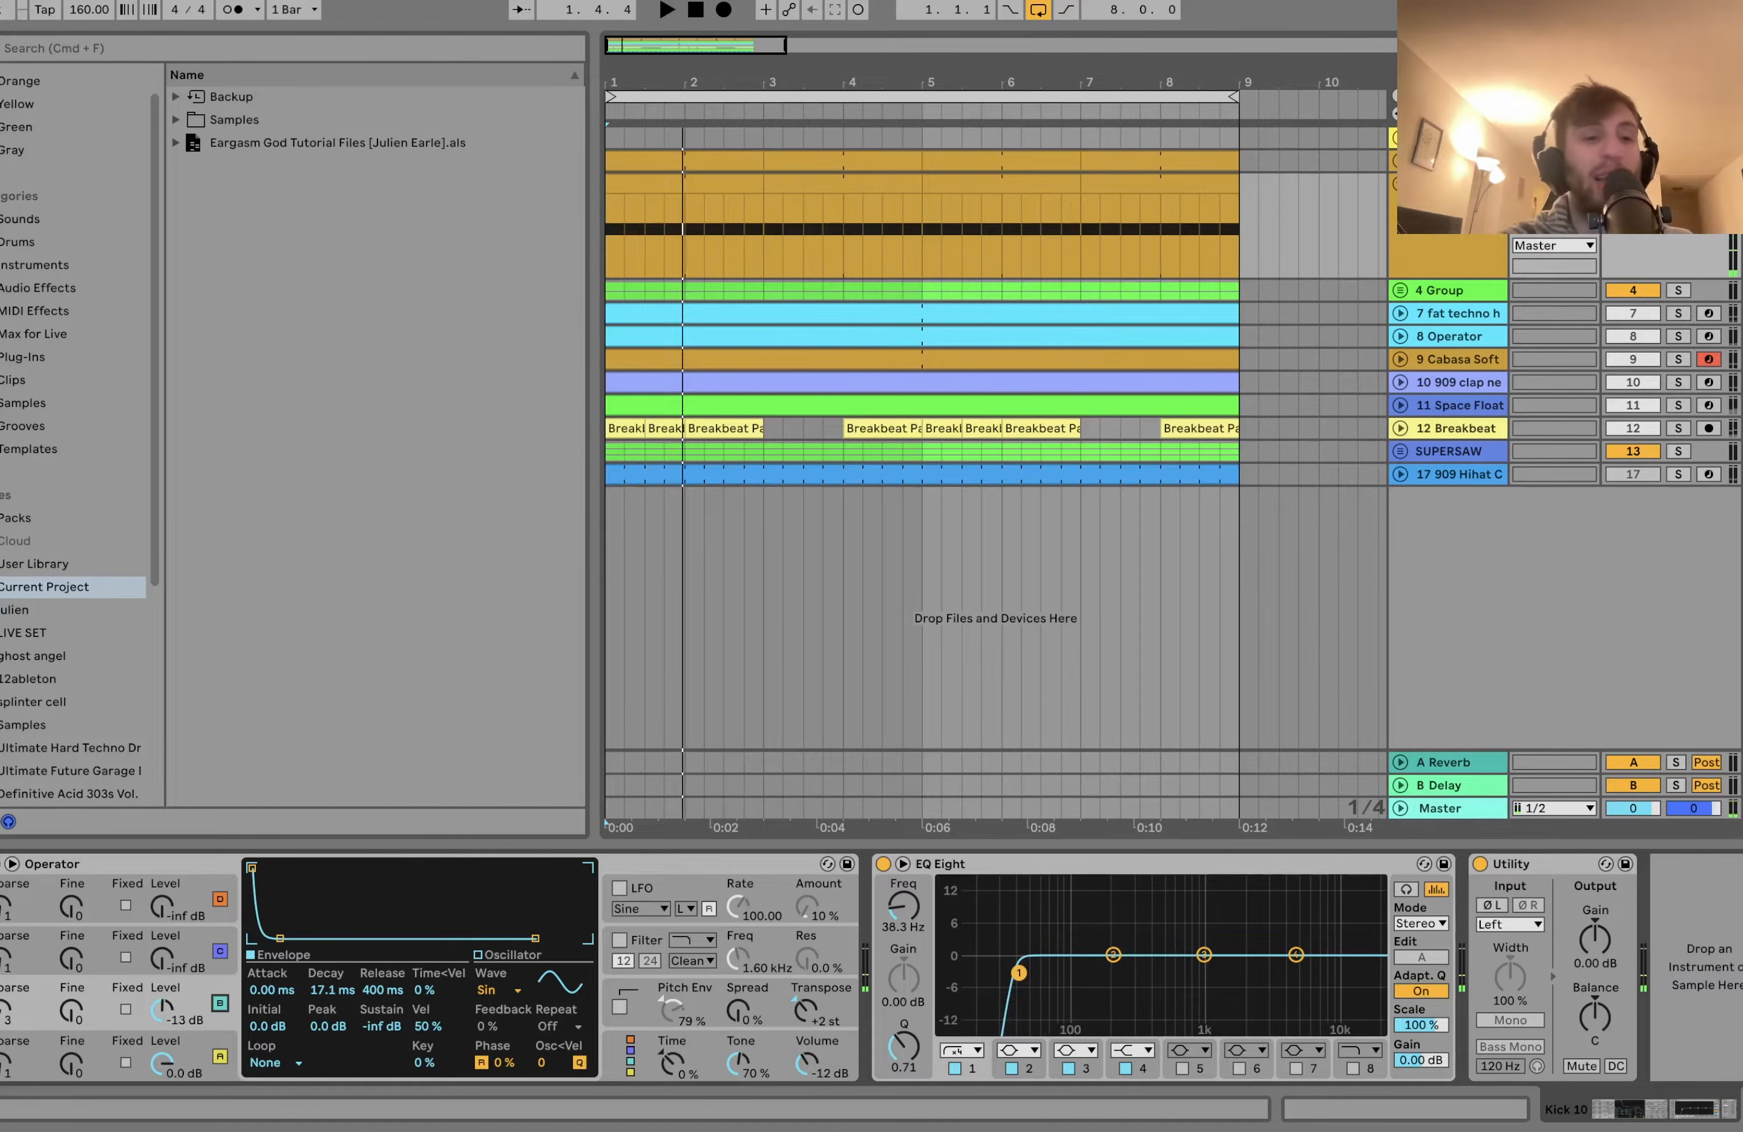
# Re-enable the pitch envelope in the kick's Operator and play back the complete kick.
pyautogui.click(620, 1008)
pyautogui.press('space')
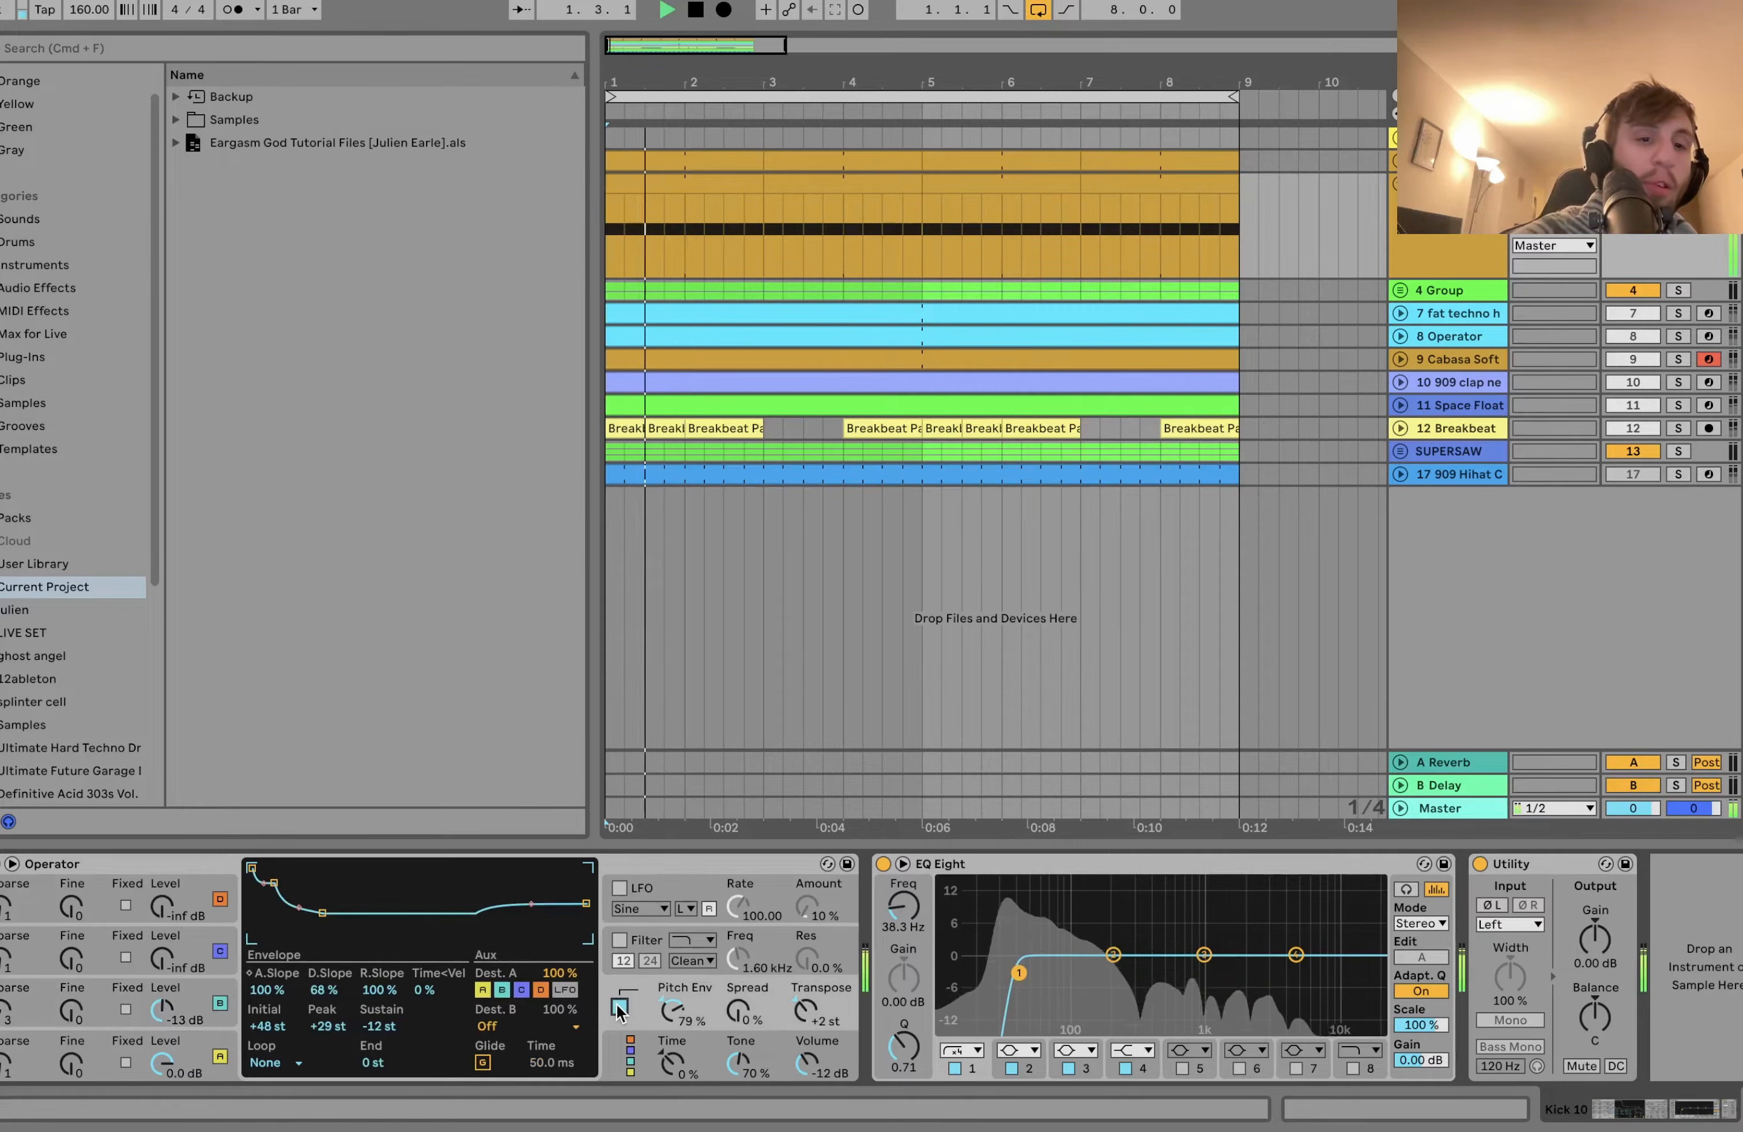
pyautogui.press('space')
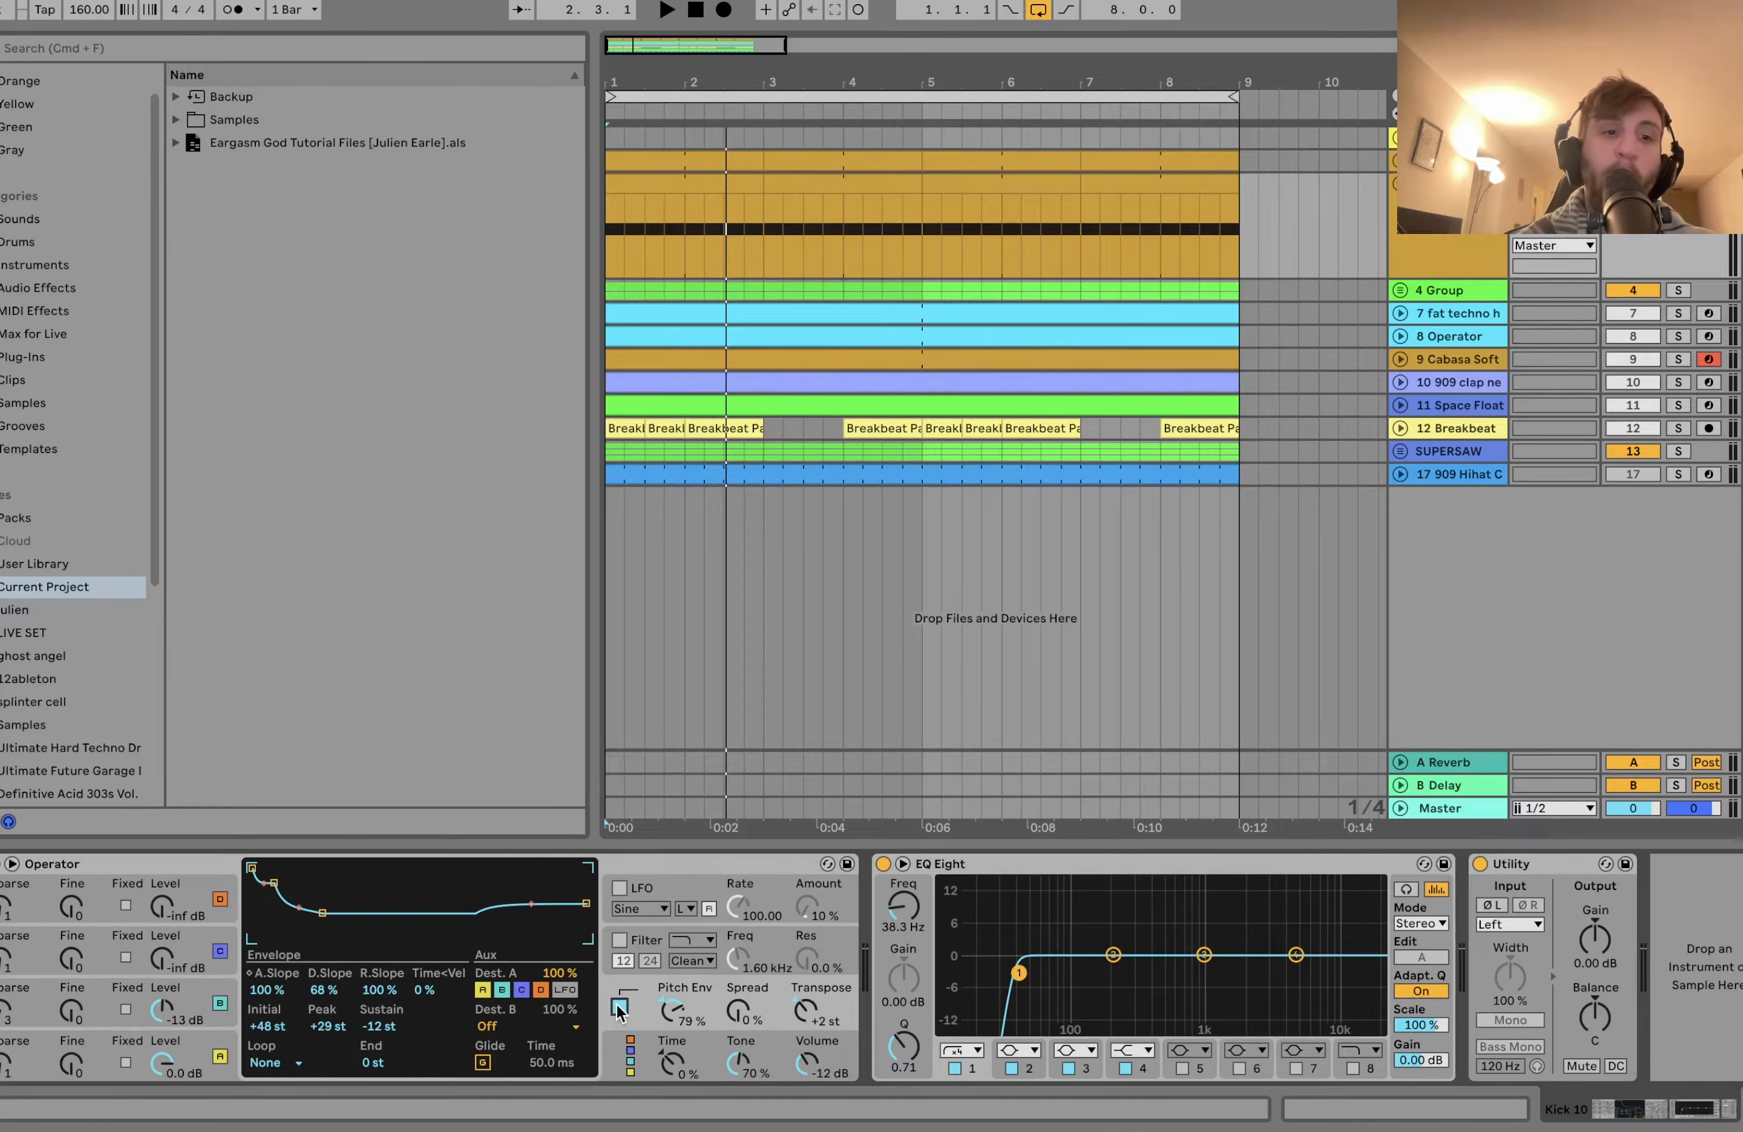
# Show the kick's pitch envelope as attack, decay and release times instead of slopes and audition the kick.
pyautogui.click(278, 974)
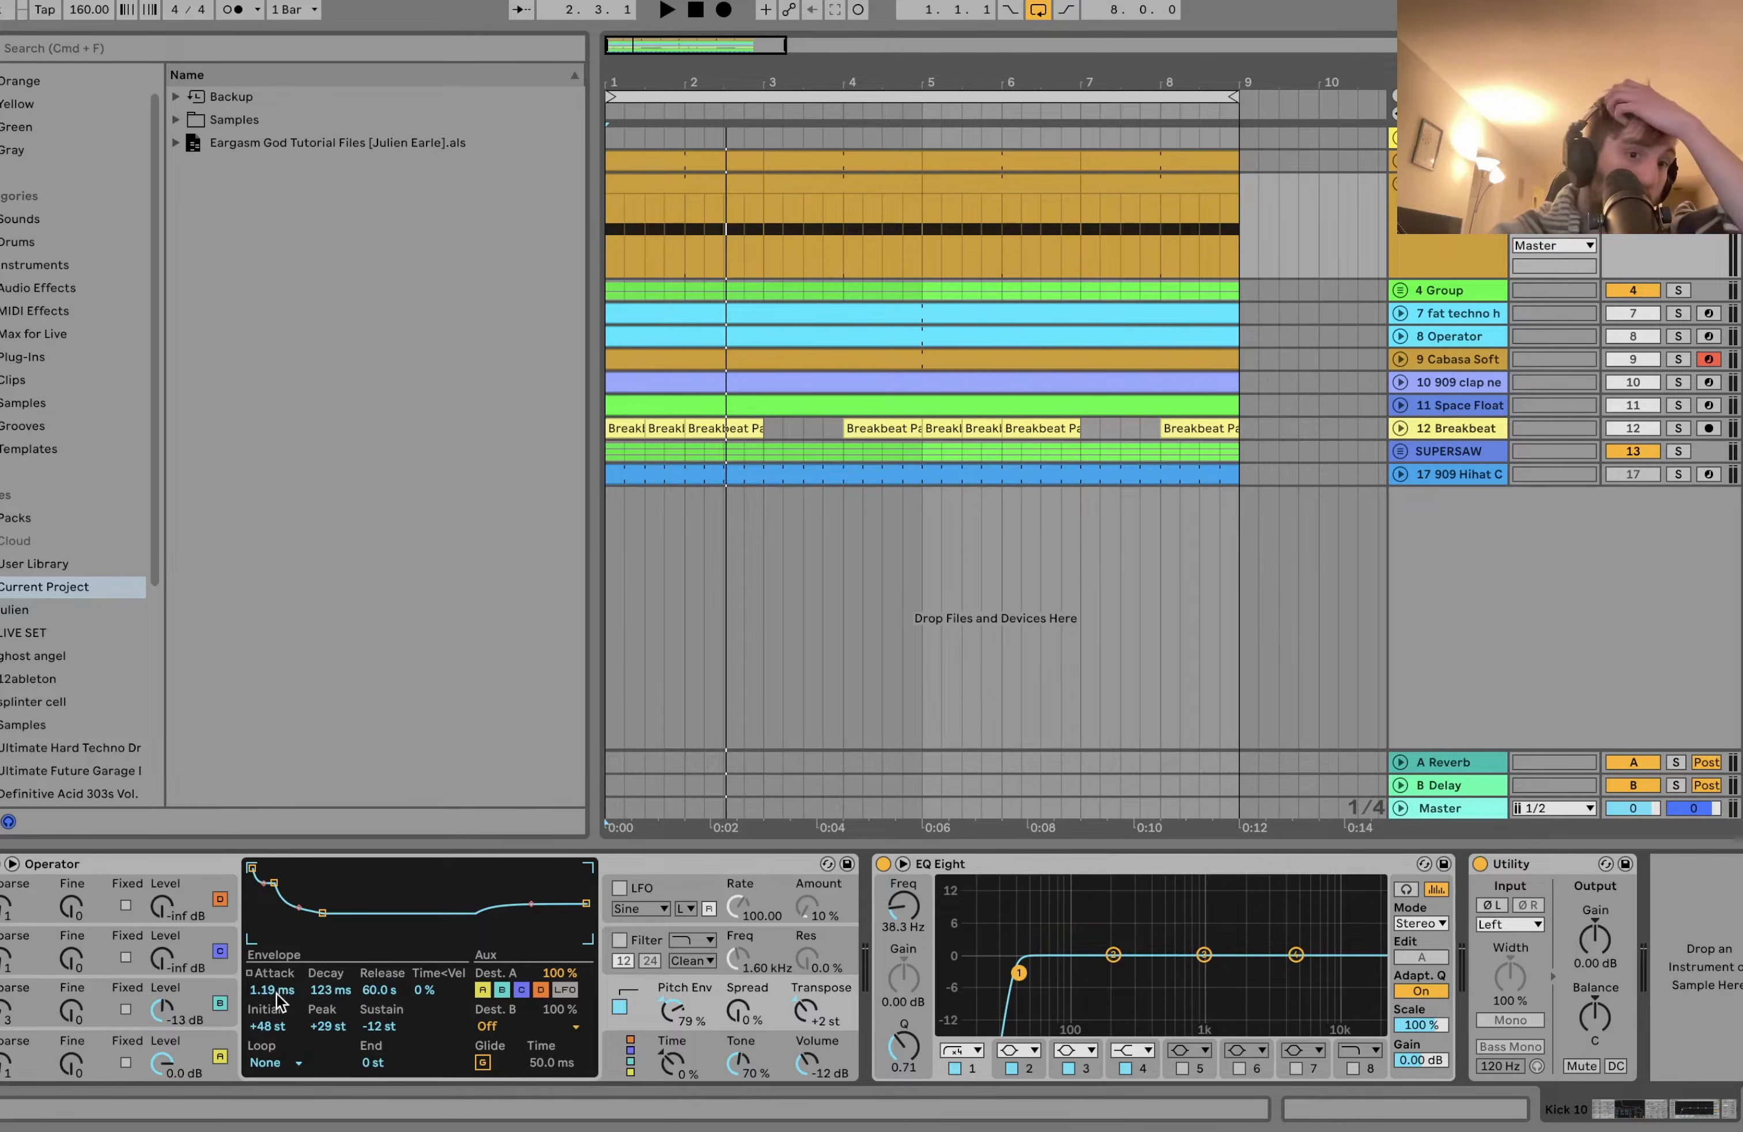
pyautogui.moveTo(276, 992); pyautogui.dragTo(277, 992)
pyautogui.press('space')
pyautogui.press('space')
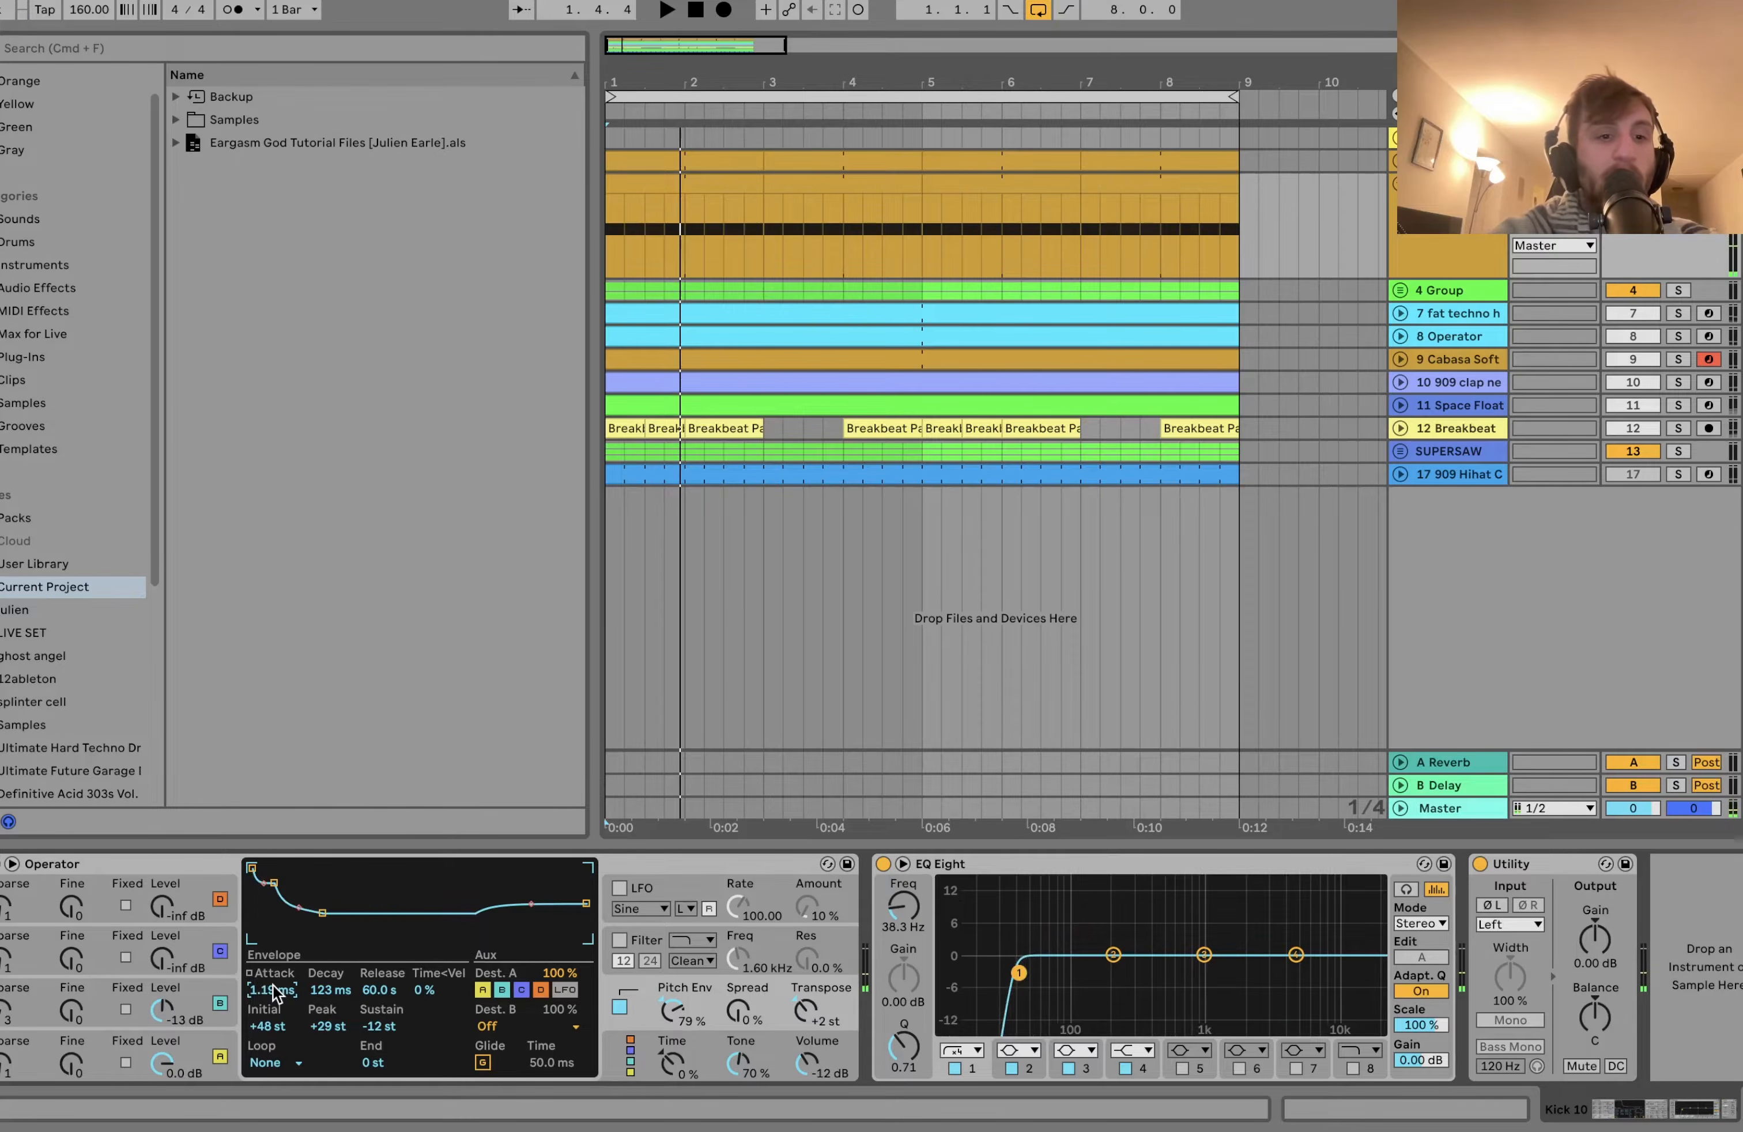
pyautogui.press('space')
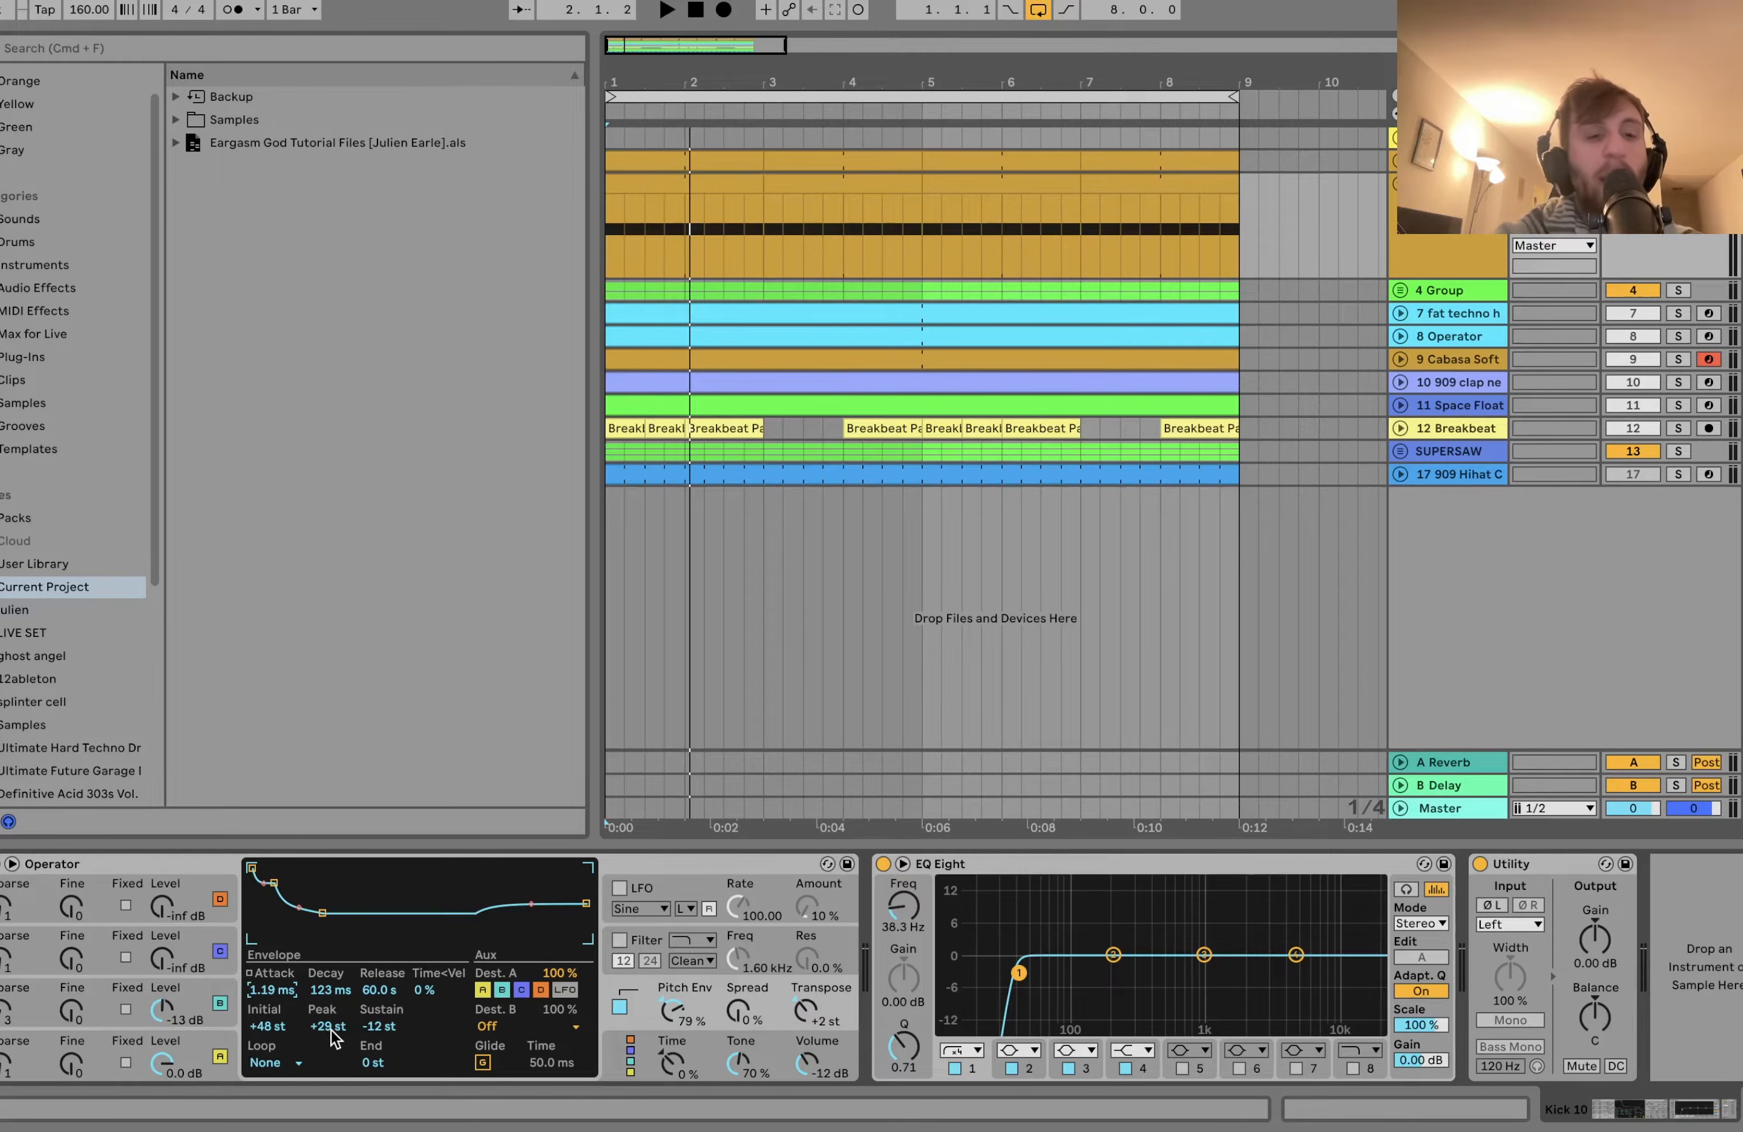
pyautogui.press('space')
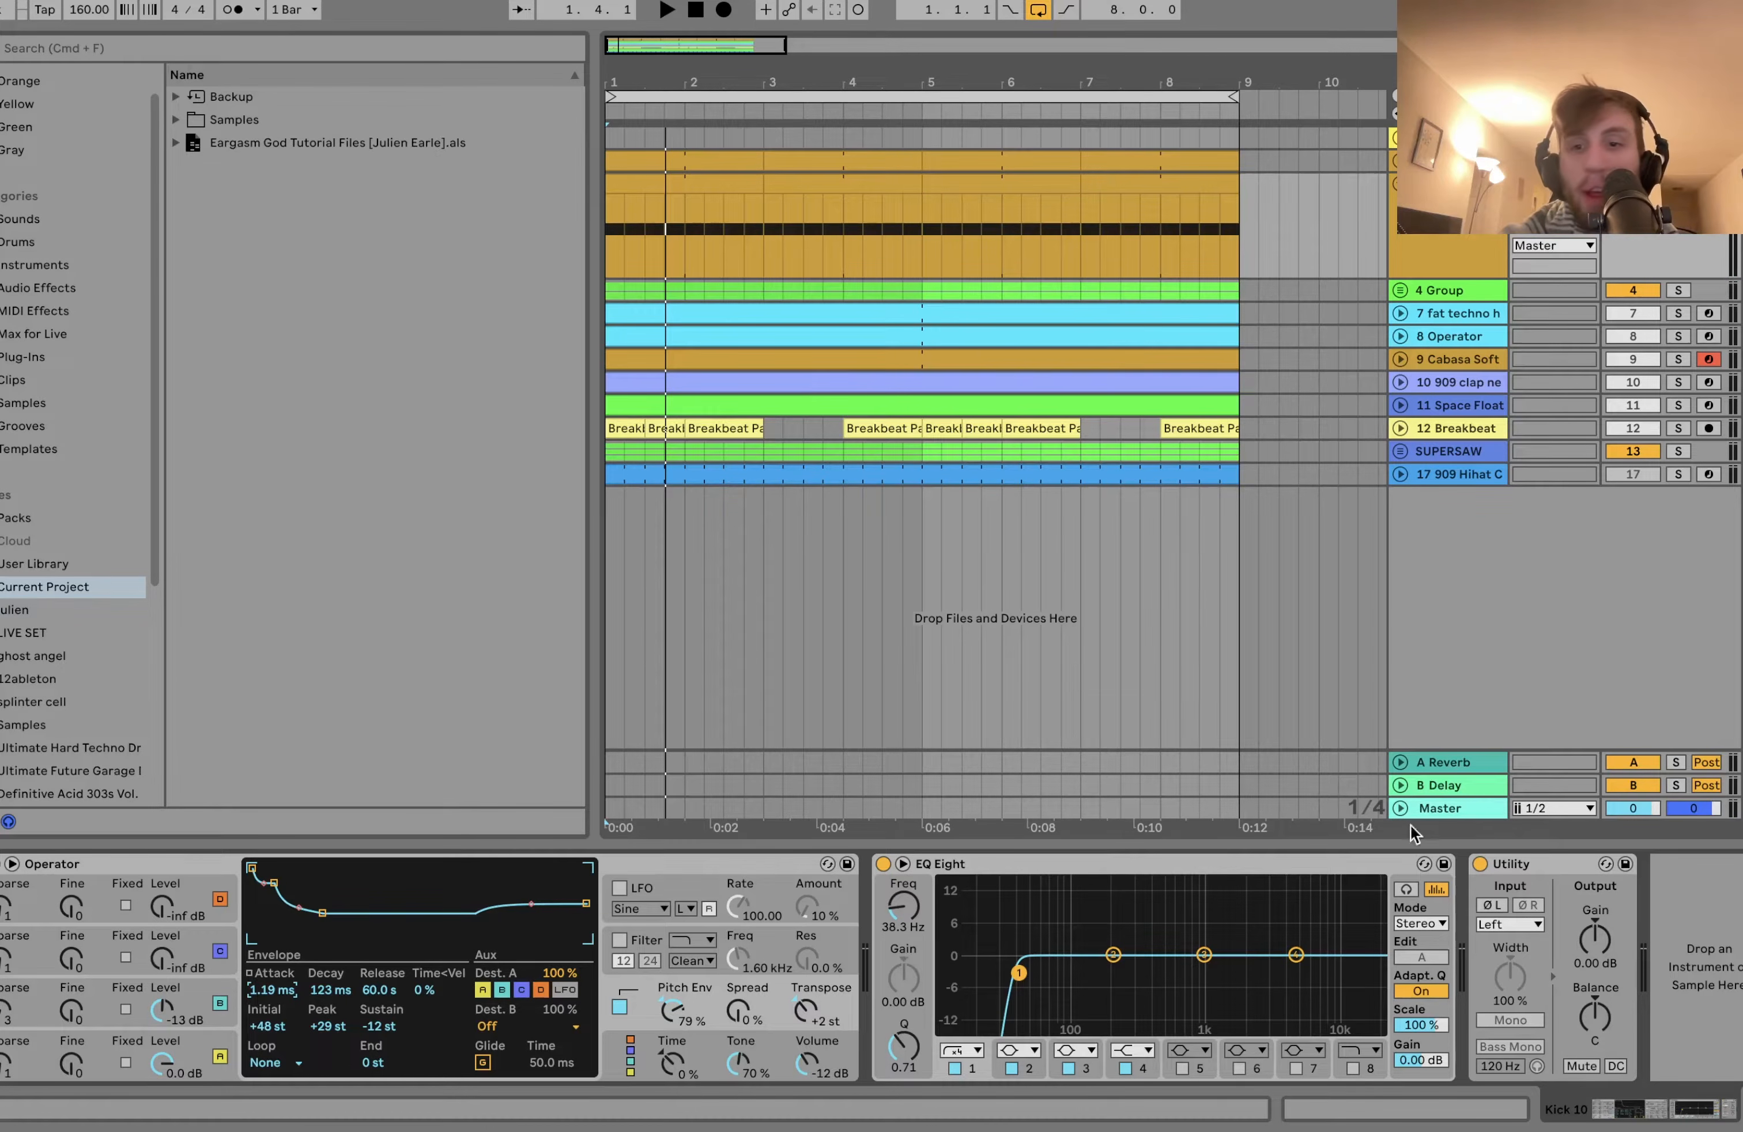
pyautogui.click(1546, 859)
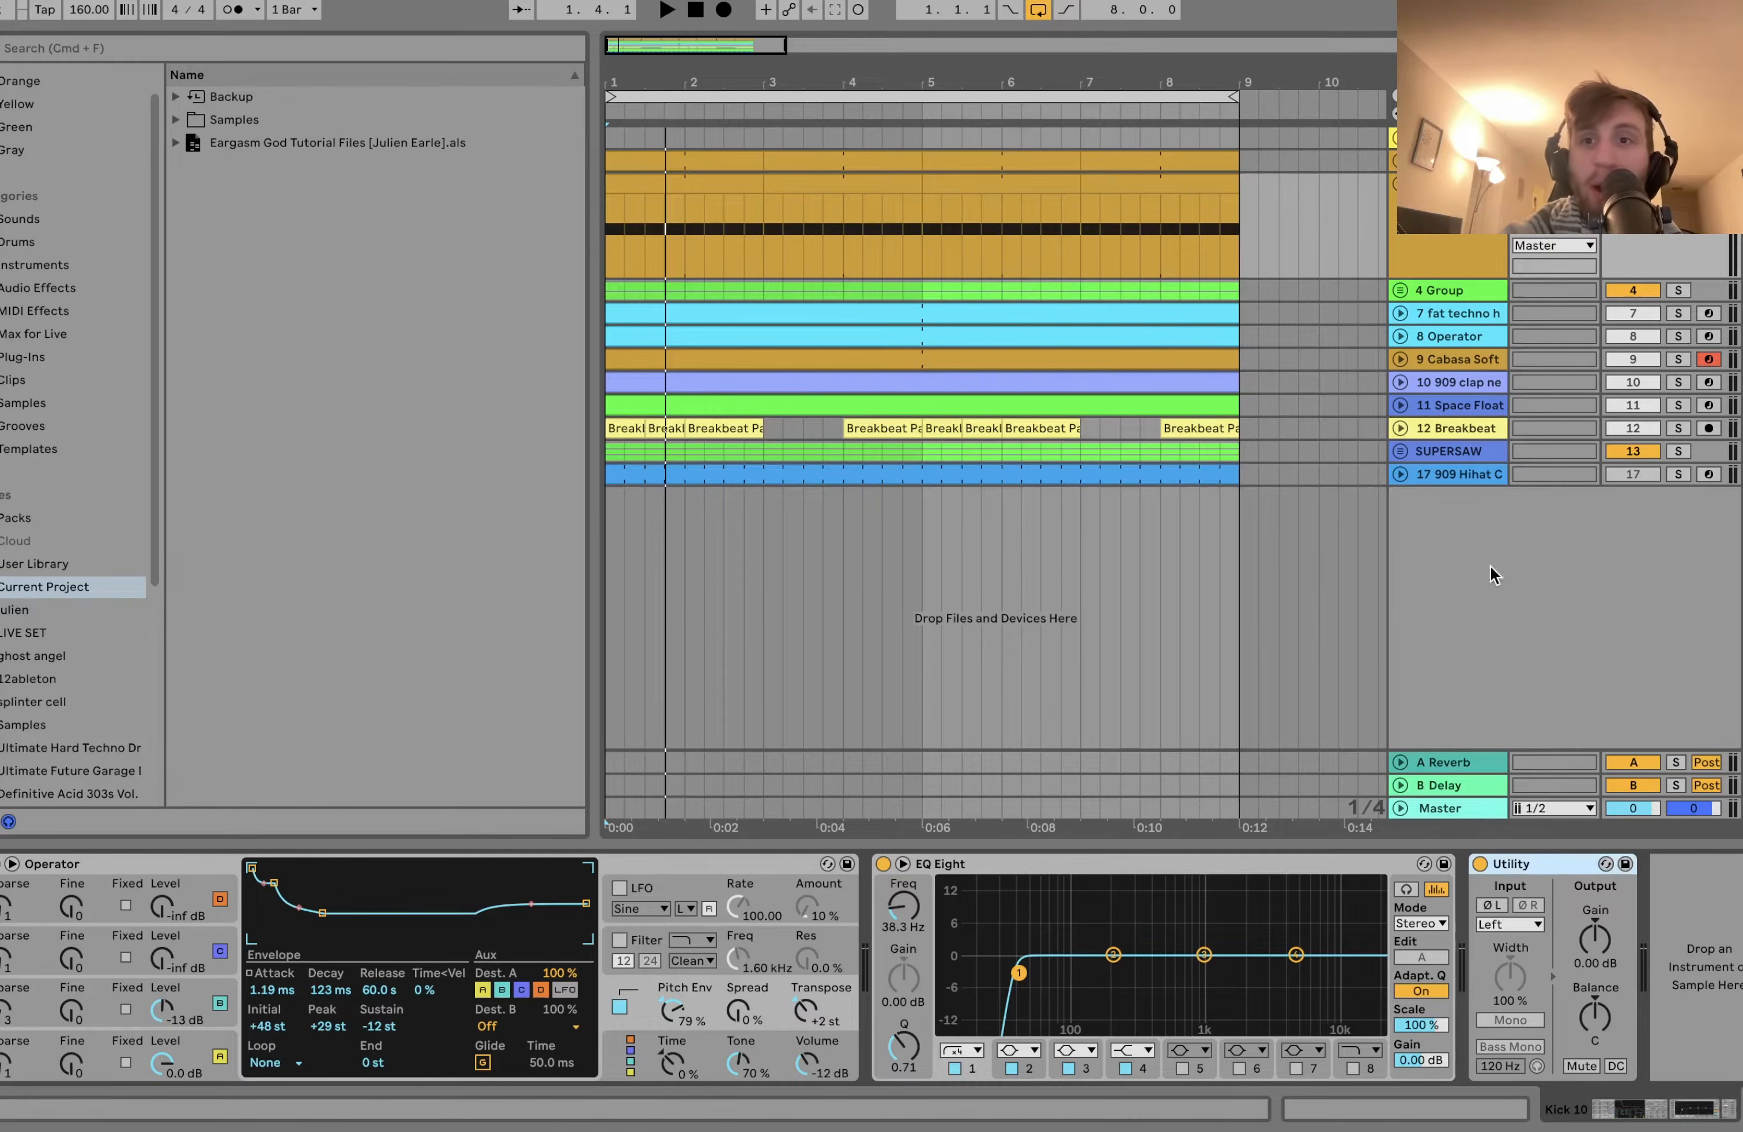
# Solo 4 Group and unfold it to show the devices of its 5 Wavetable track during playback.
pyautogui.click(1678, 290)
pyautogui.press('space')
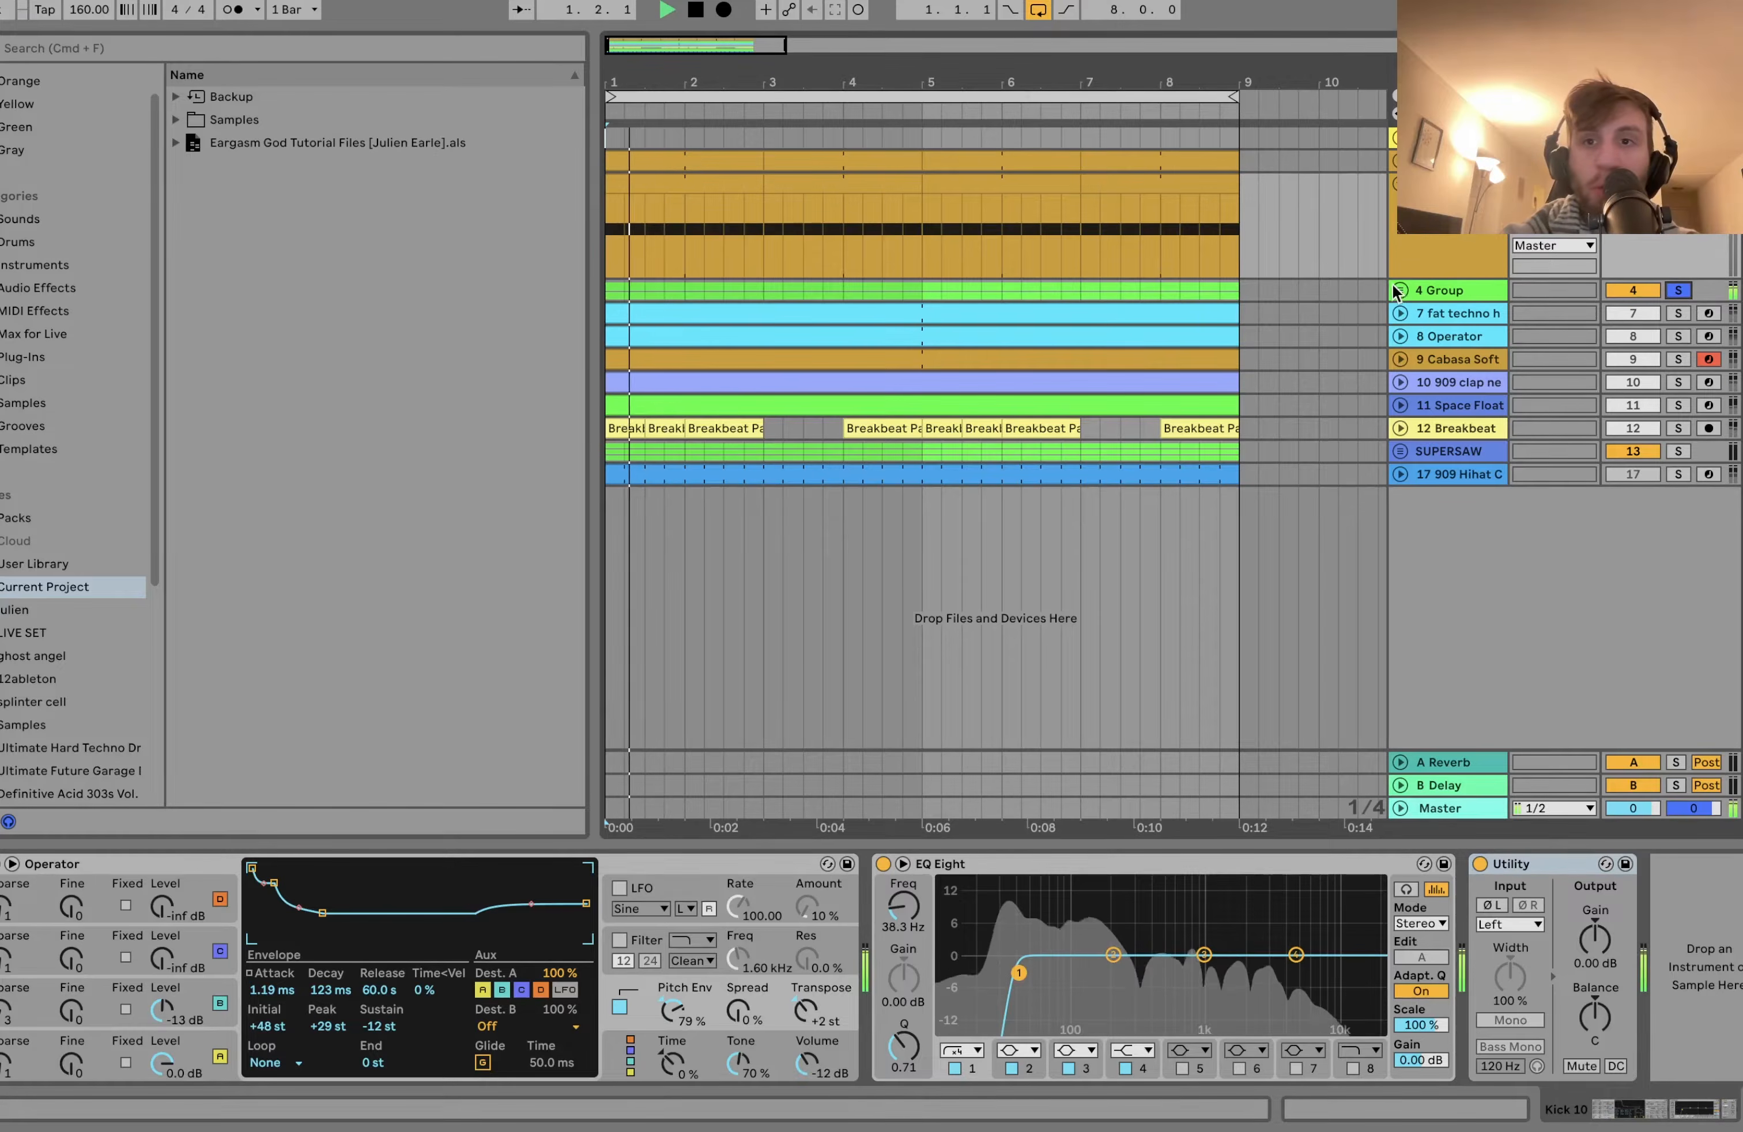
pyautogui.click(1398, 289)
pyautogui.click(1468, 302)
pyautogui.click(1461, 368)
pyautogui.click(1430, 555)
pyautogui.click(1451, 419)
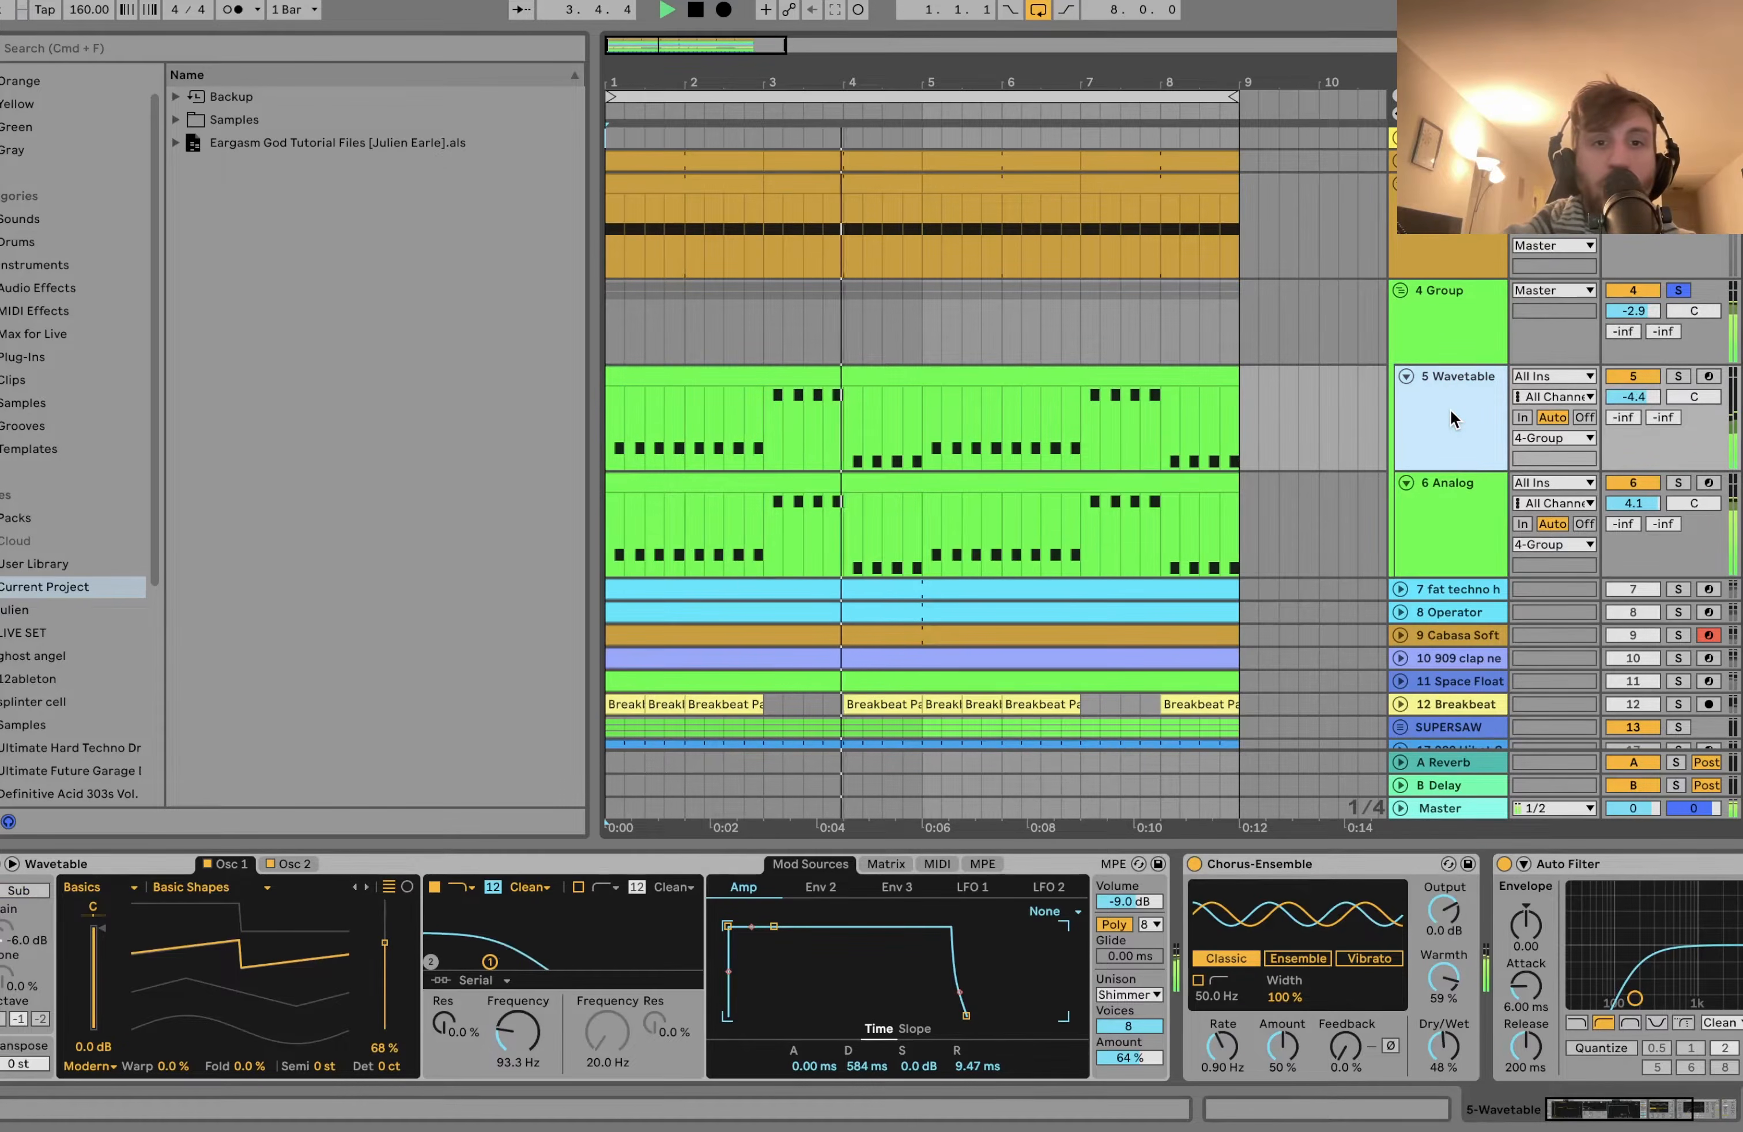
# Open the 5 Wavetable track's MIDI clip, select all its D#1 notes and audition the bassline.
pyautogui.press('space')
pyautogui.click(1175, 374)
pyautogui.doubleClick(1174, 373)
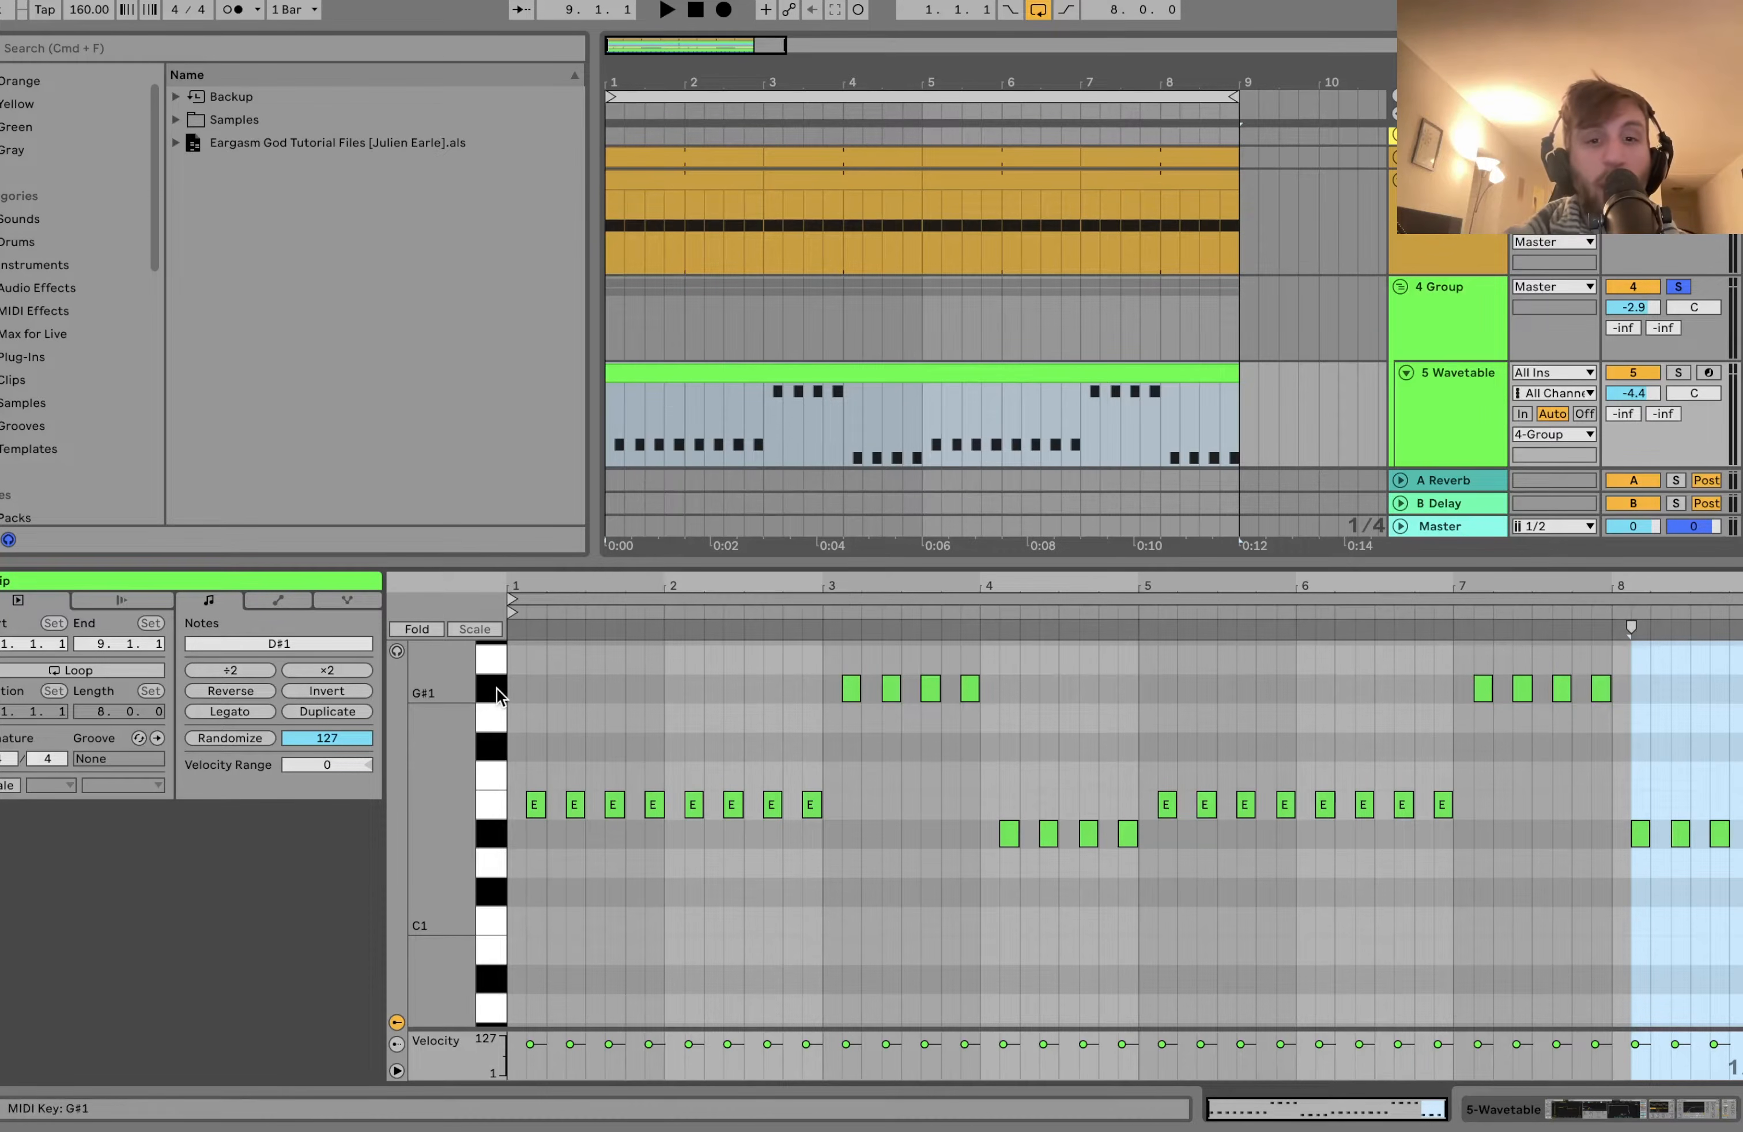
pyautogui.click(495, 833)
pyautogui.press('space')
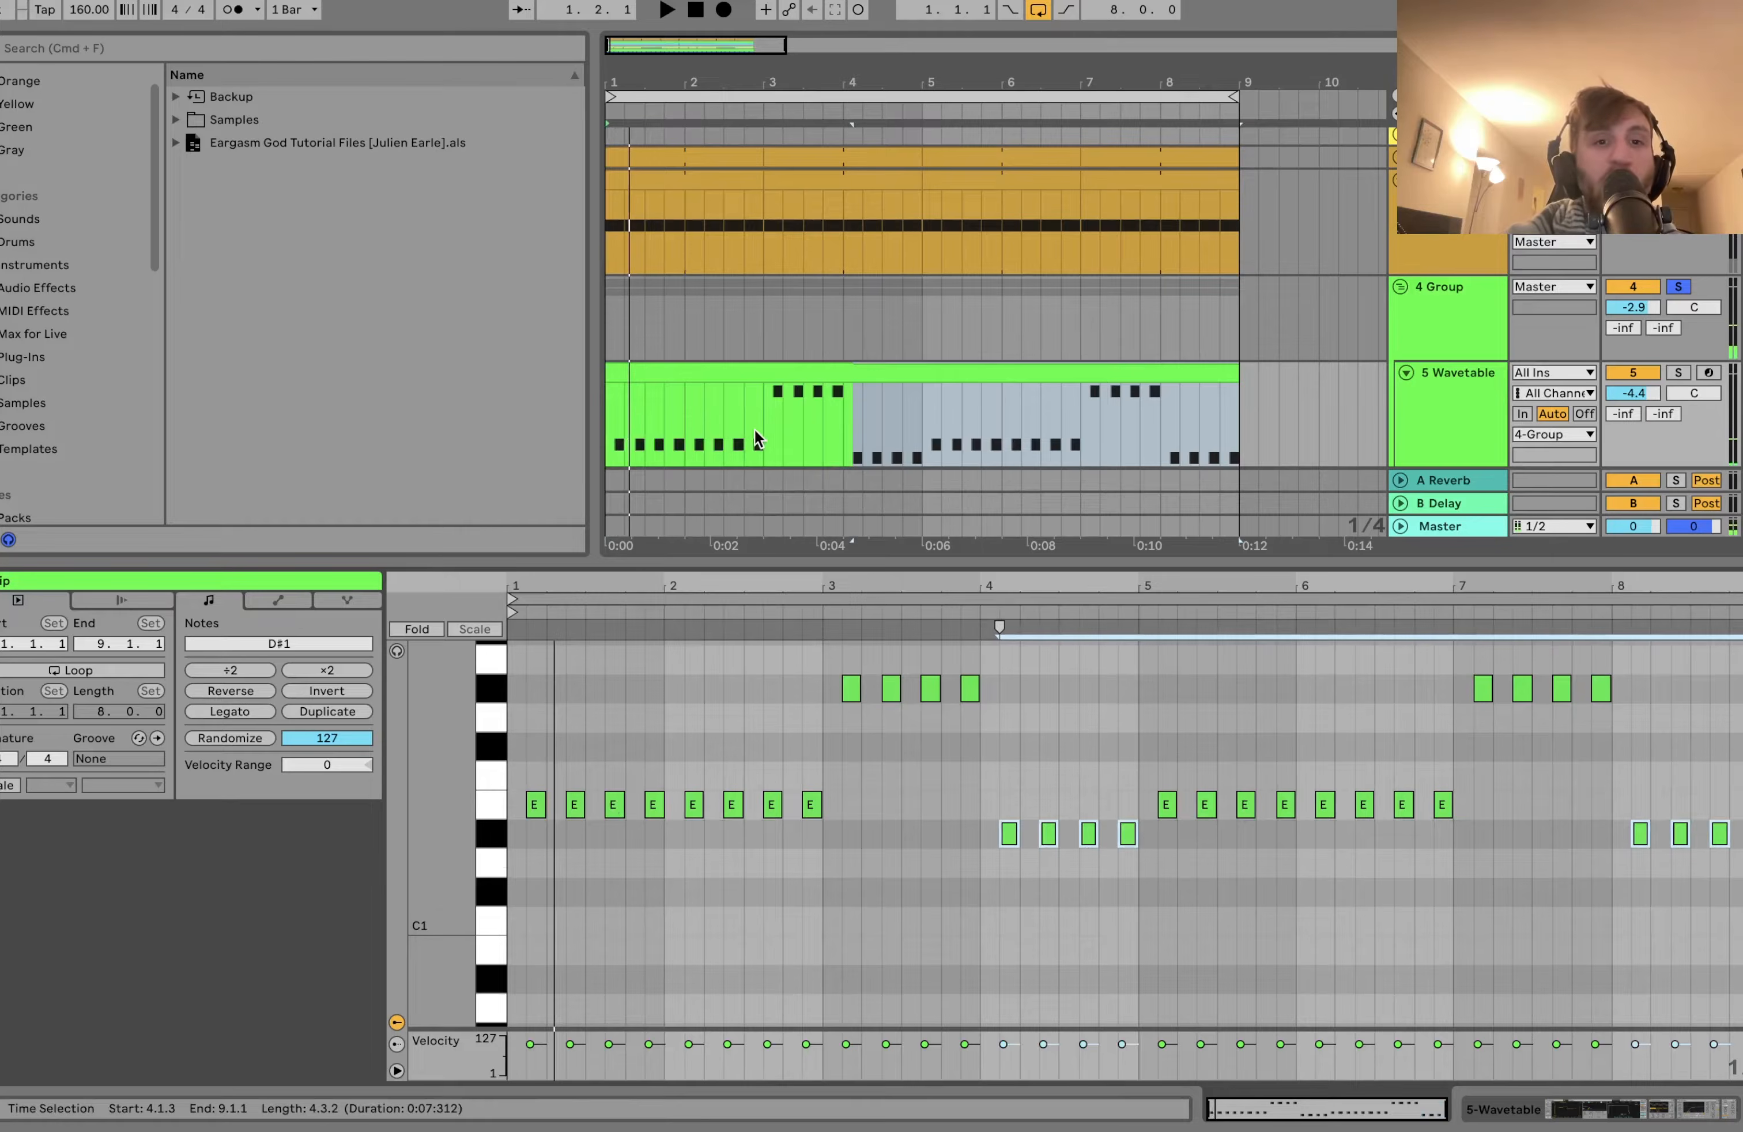
pyautogui.click(724, 419)
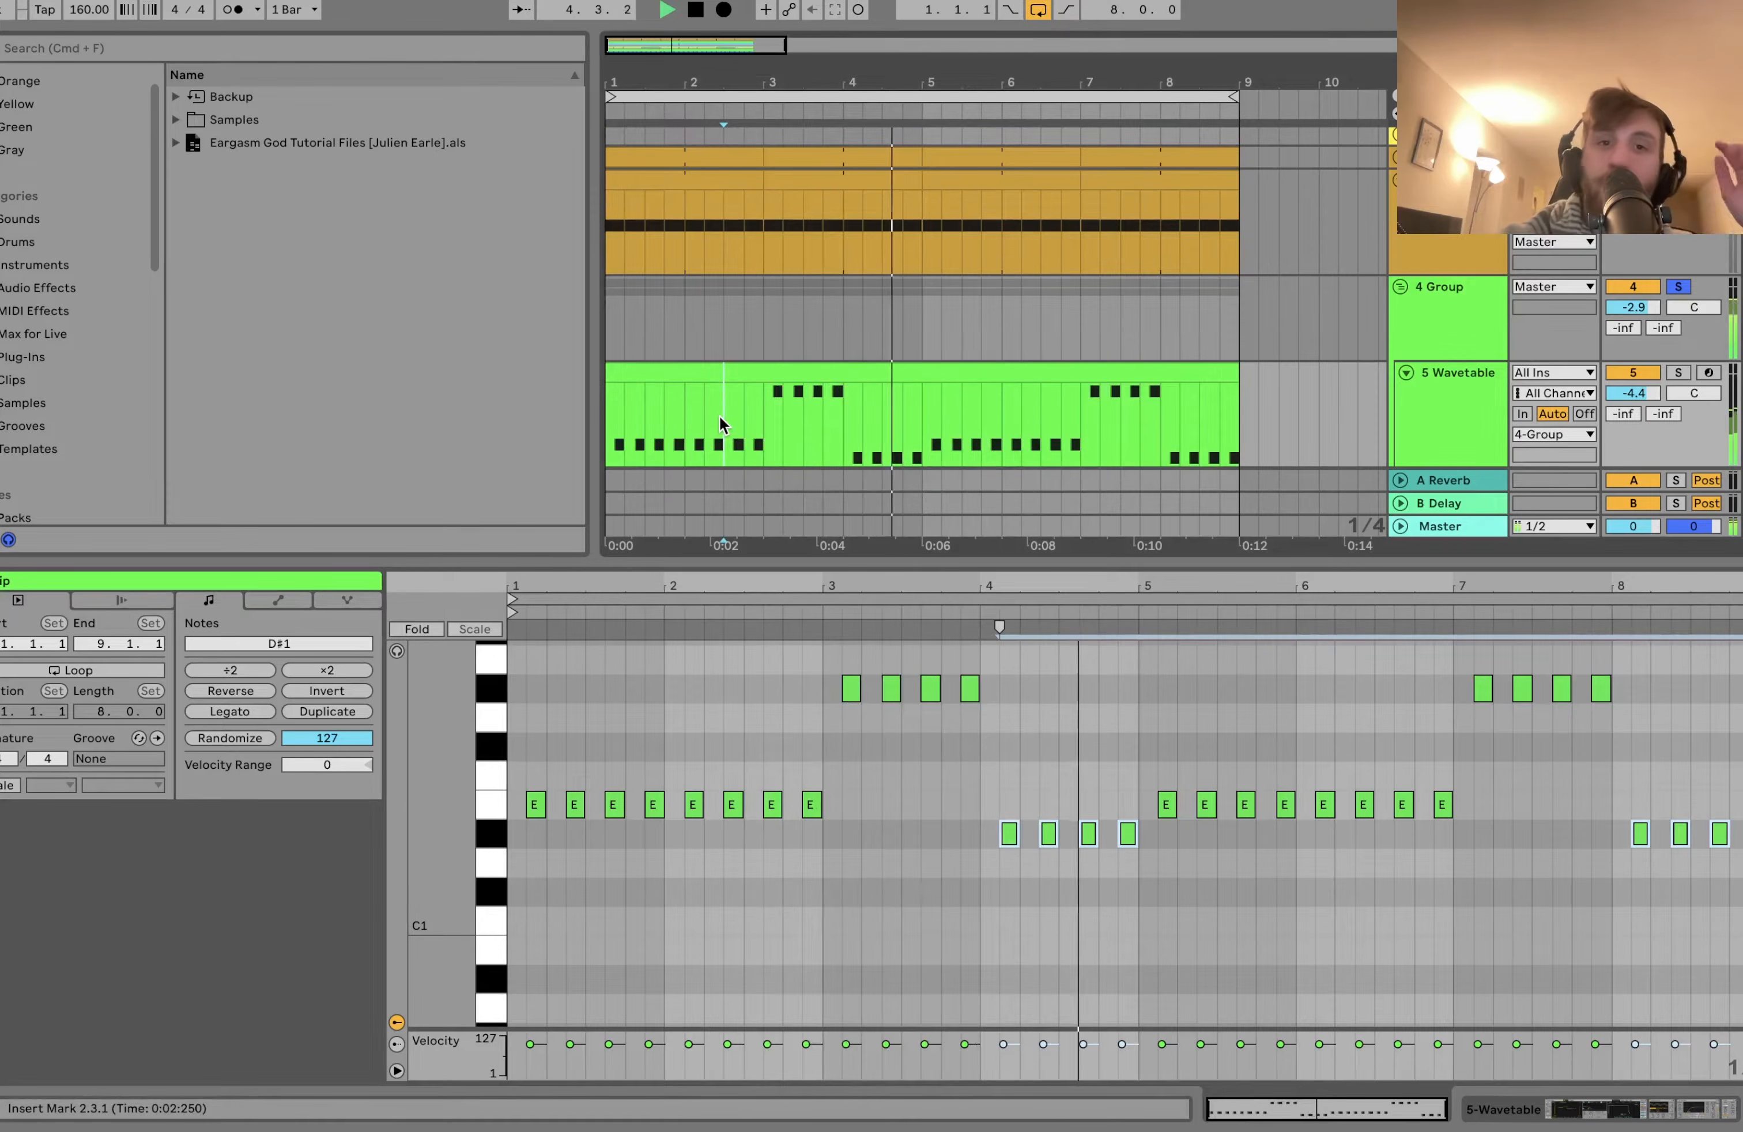
# Try transposing the bassline's D#1 notes up three semitones to F#1 and audition the change.
pyautogui.click(807, 370)
pyautogui.click(488, 838)
pyautogui.press('Up')
pyautogui.press('Up')
pyautogui.press('Up')
pyautogui.click(723, 438)
pyautogui.press('space')
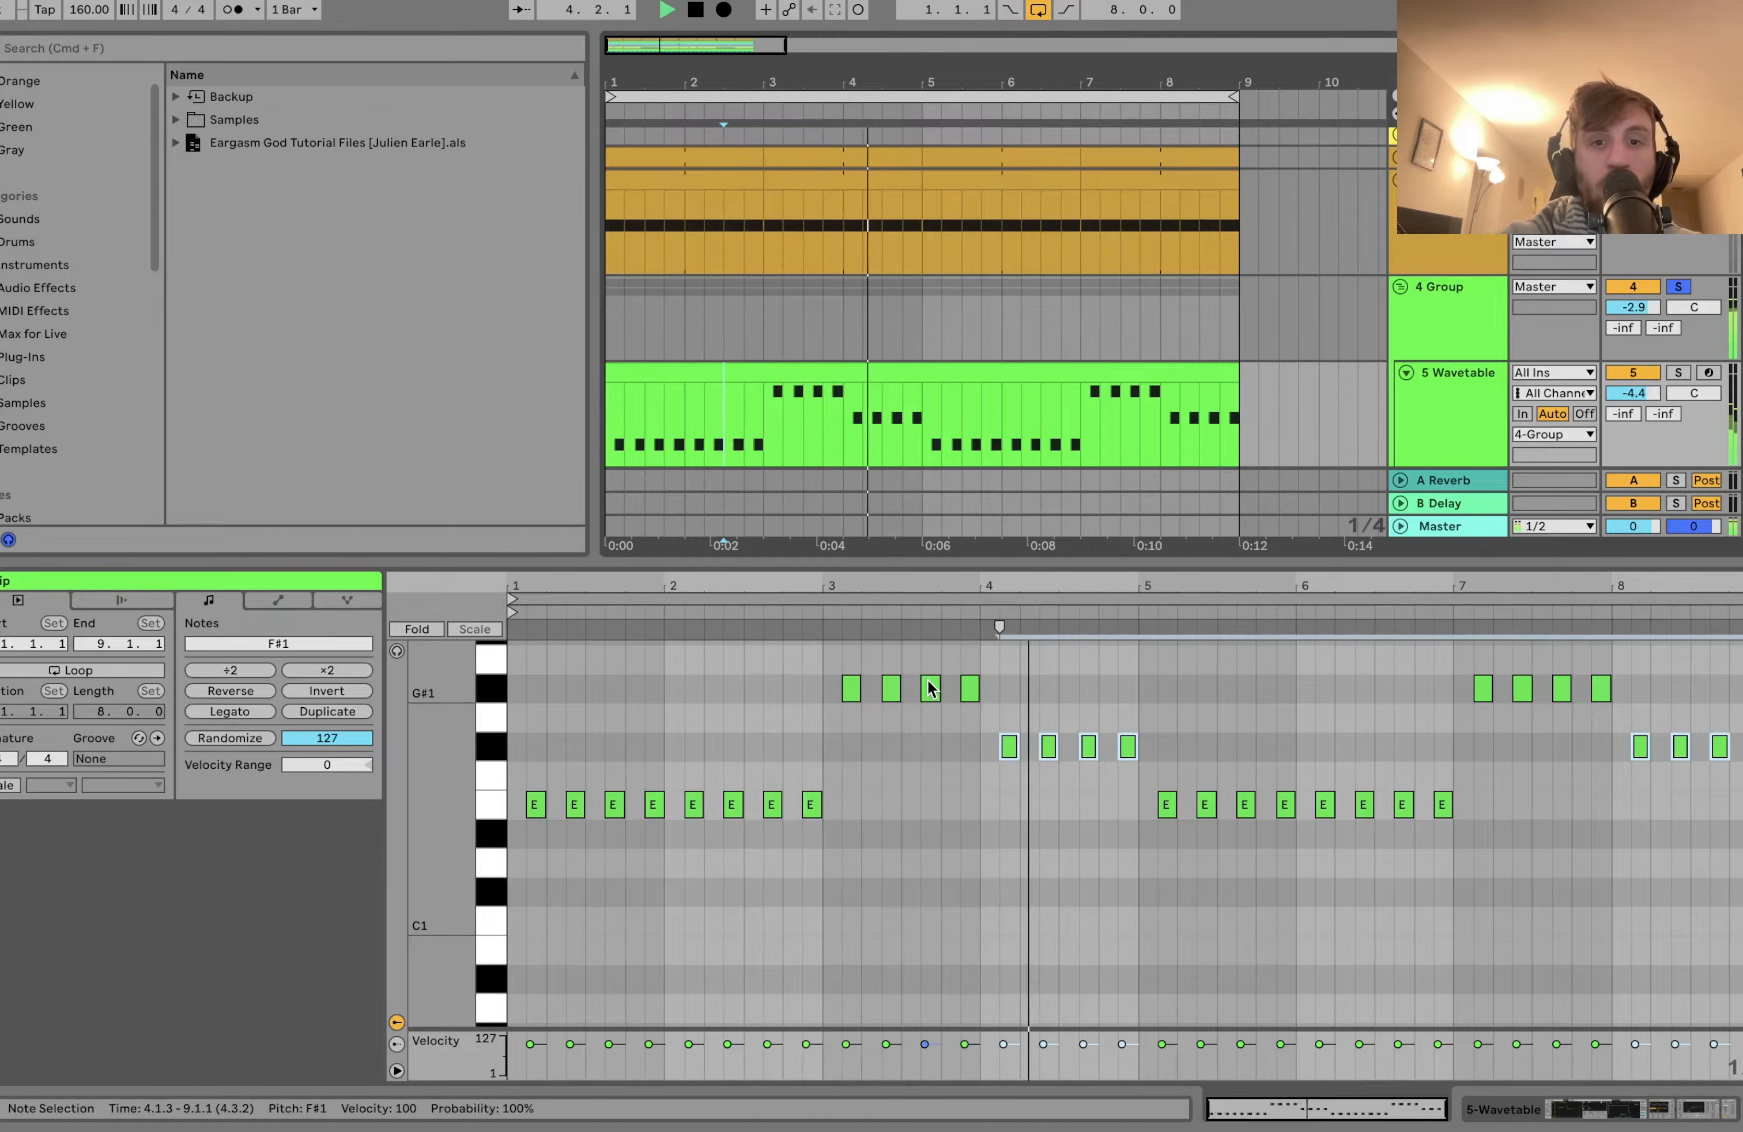
pyautogui.press('space')
# Transpose the bassline's F#1 notes back down three semitones to D#1.
pyautogui.click(489, 748)
pyautogui.press('Down')
pyautogui.press('Down')
pyautogui.press('Down')
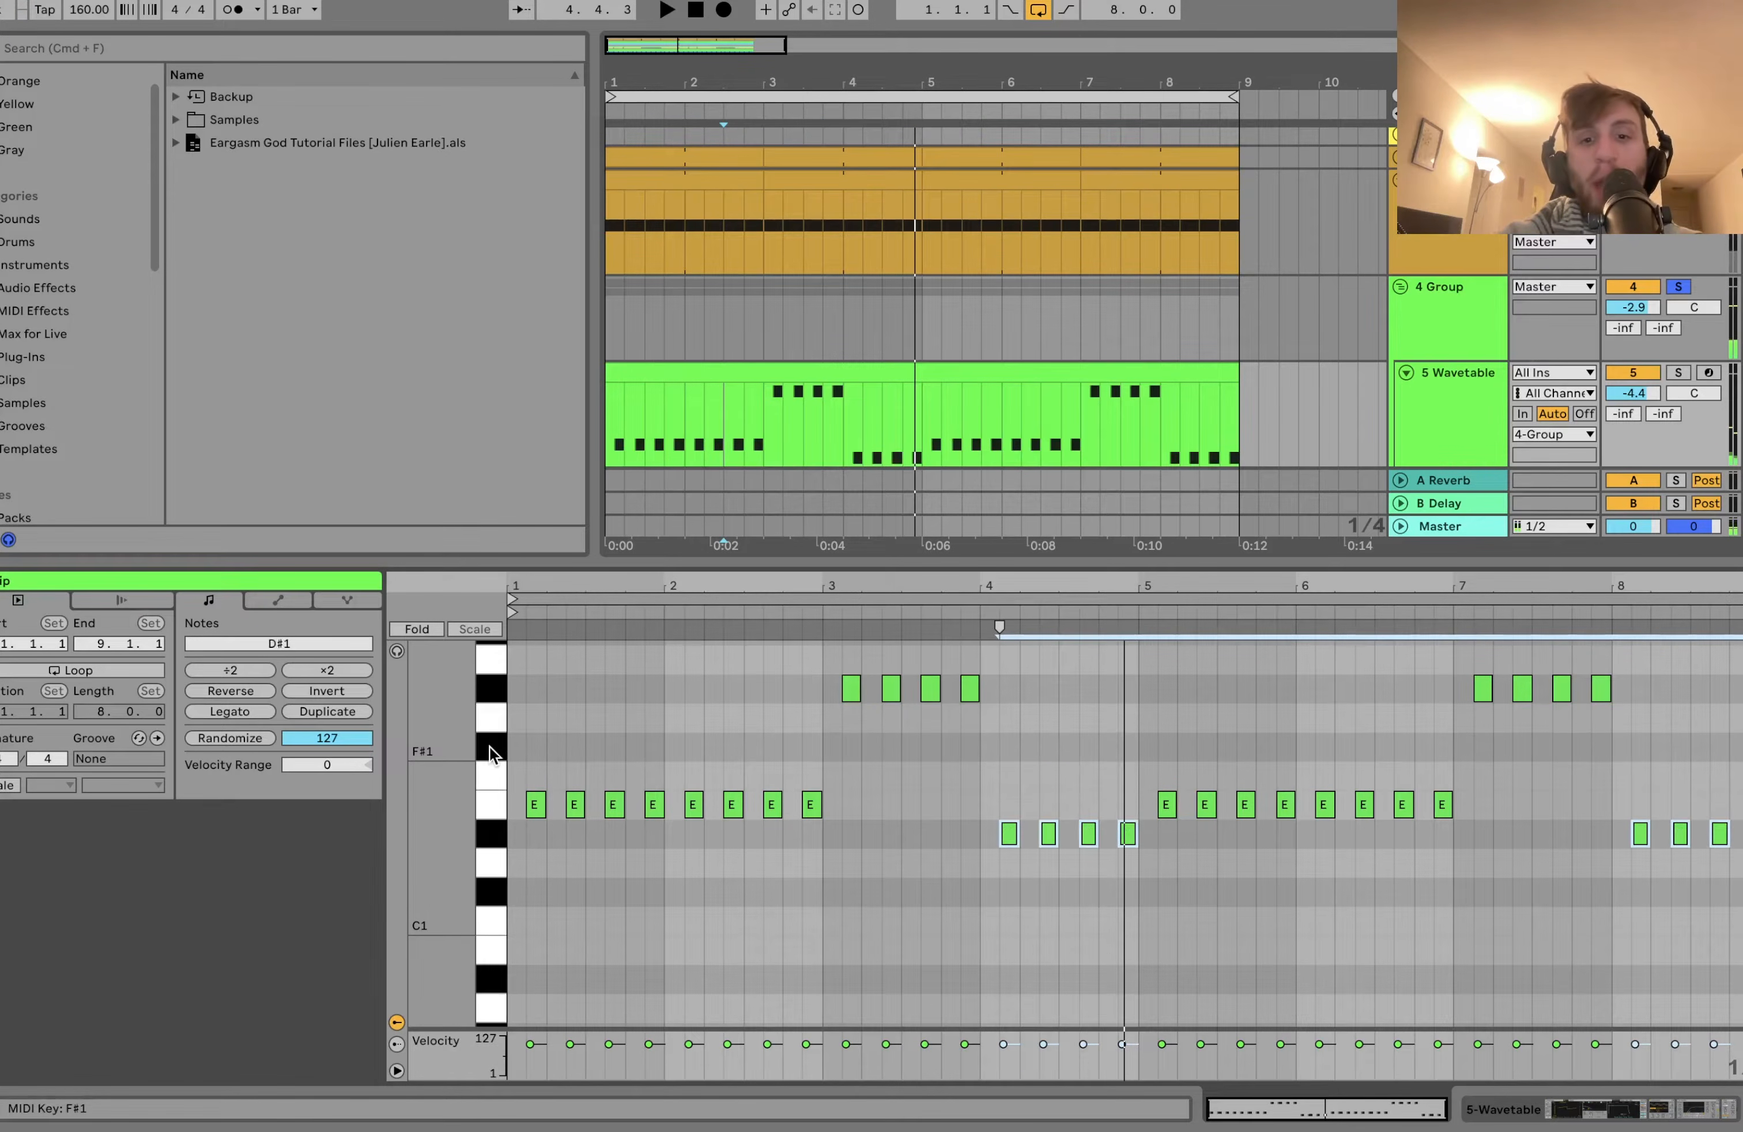
# Return to the 5 Wavetable track's device chain, solo the track and audition its bassline.
pyautogui.click(1460, 427)
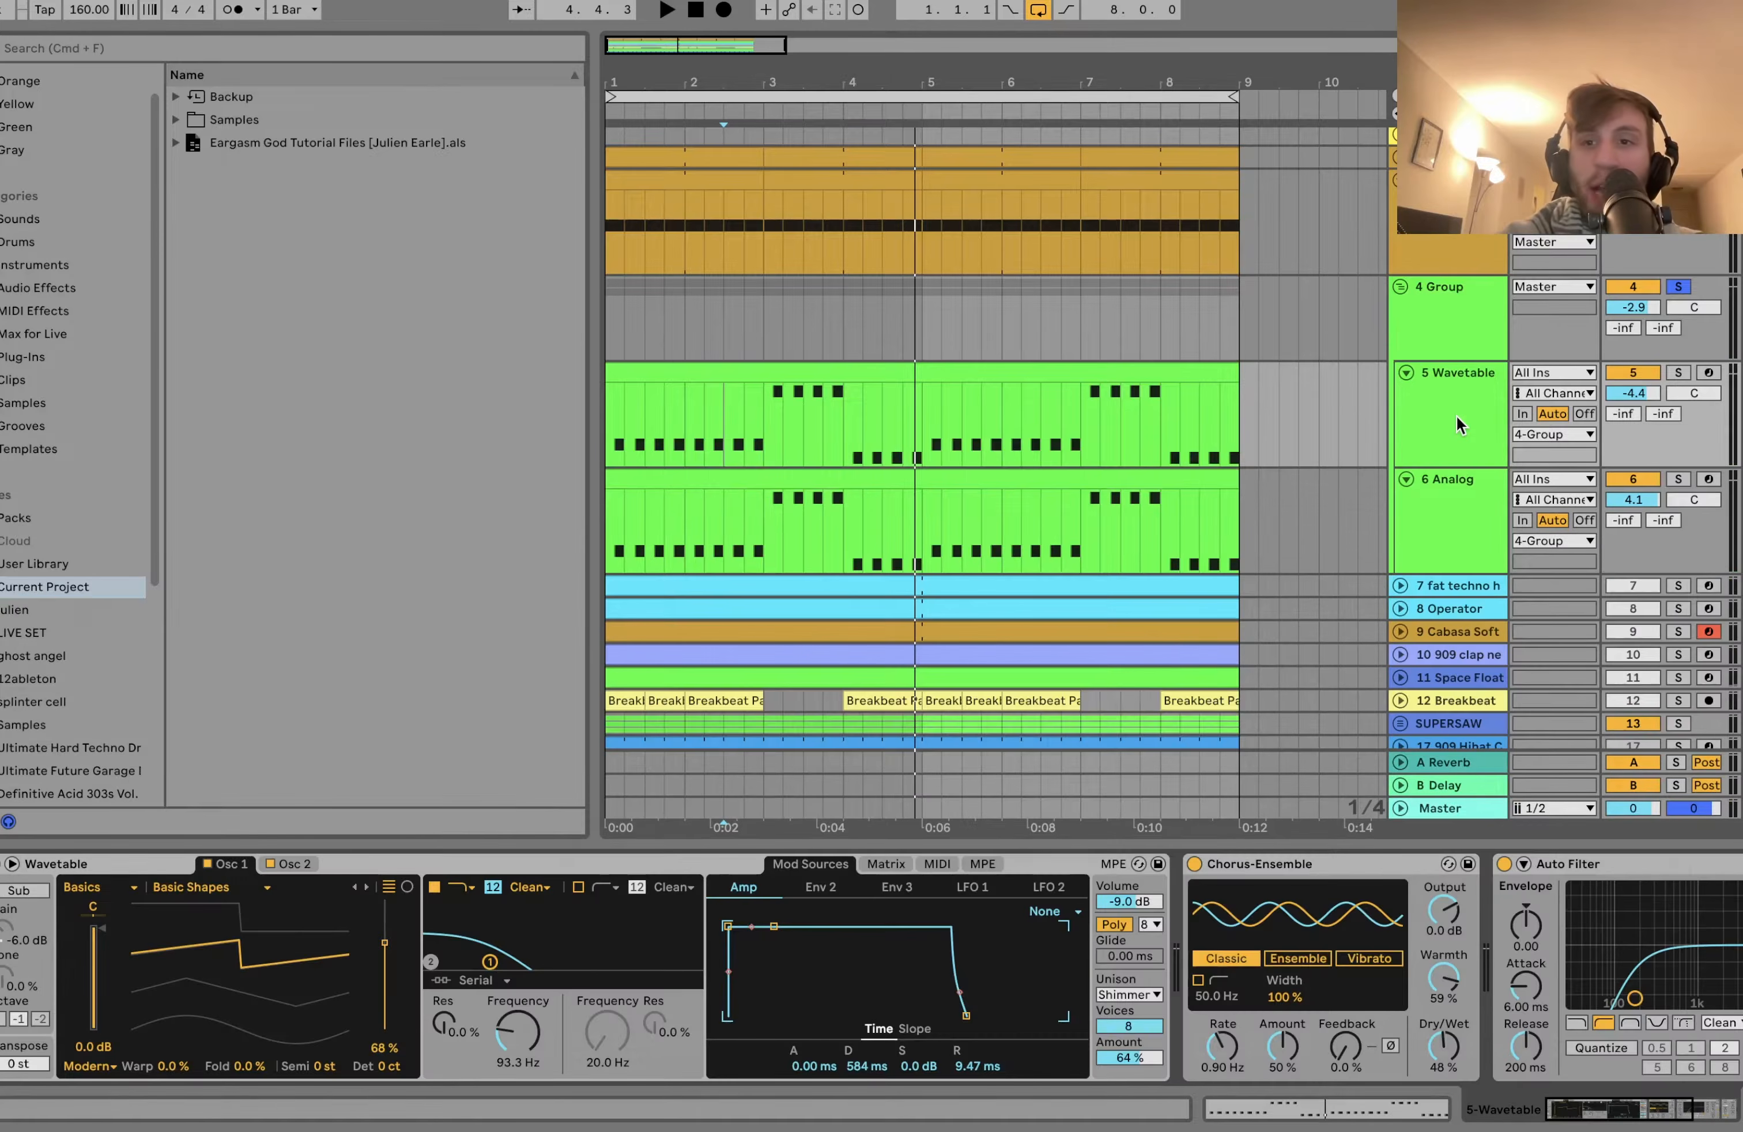
pyautogui.click(1678, 374)
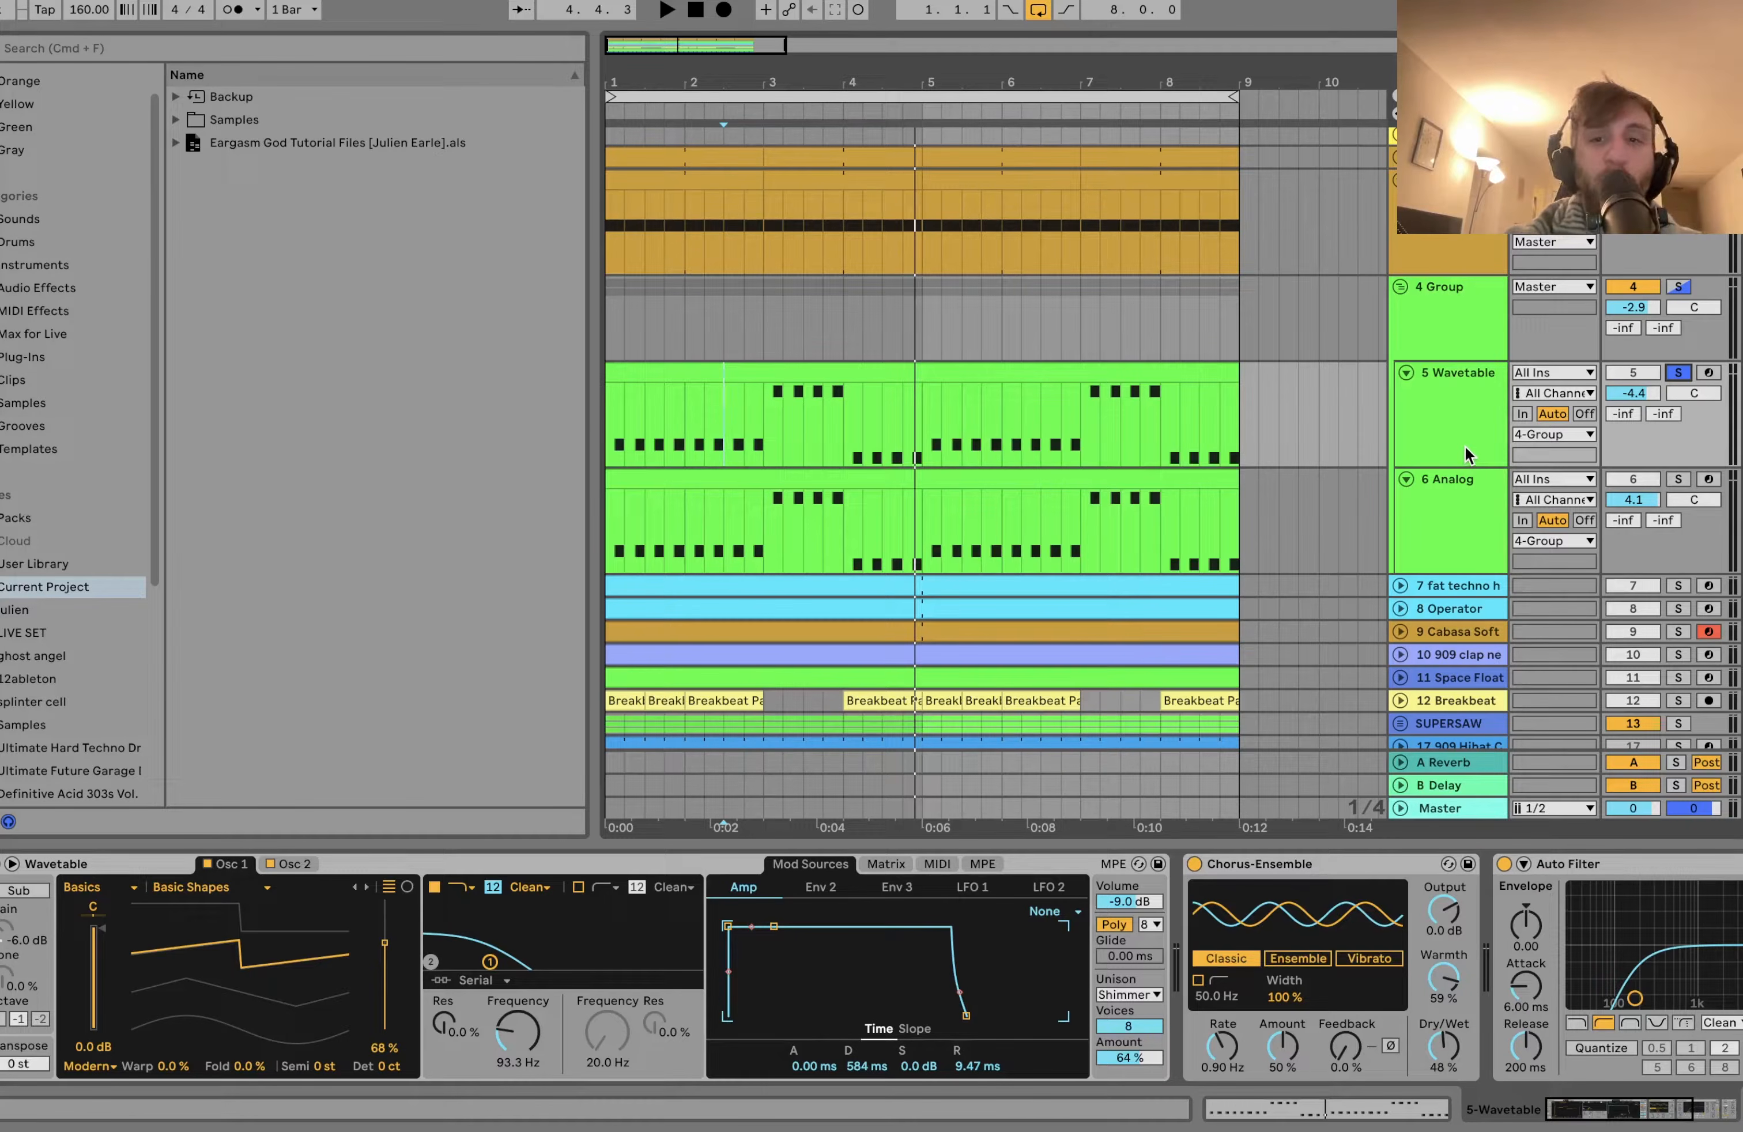
pyautogui.press('space')
pyautogui.click(1058, 370)
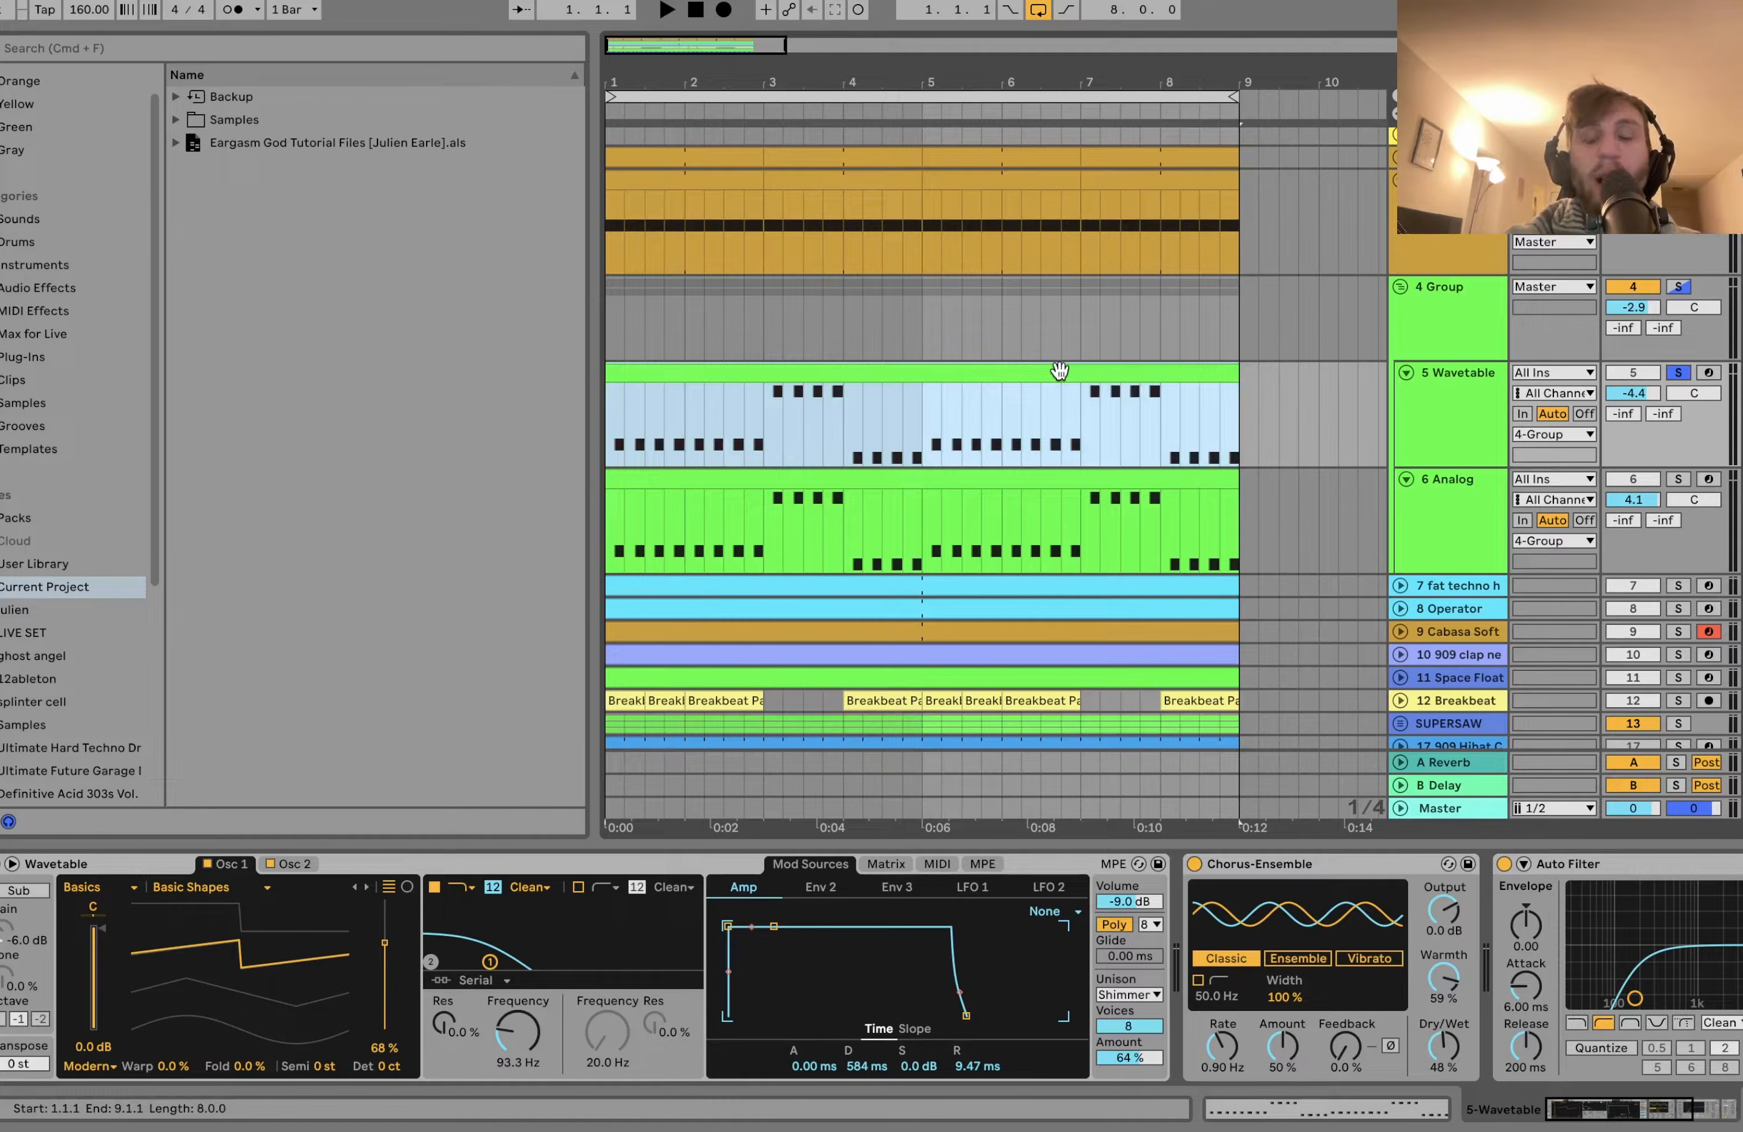
pyautogui.press('space')
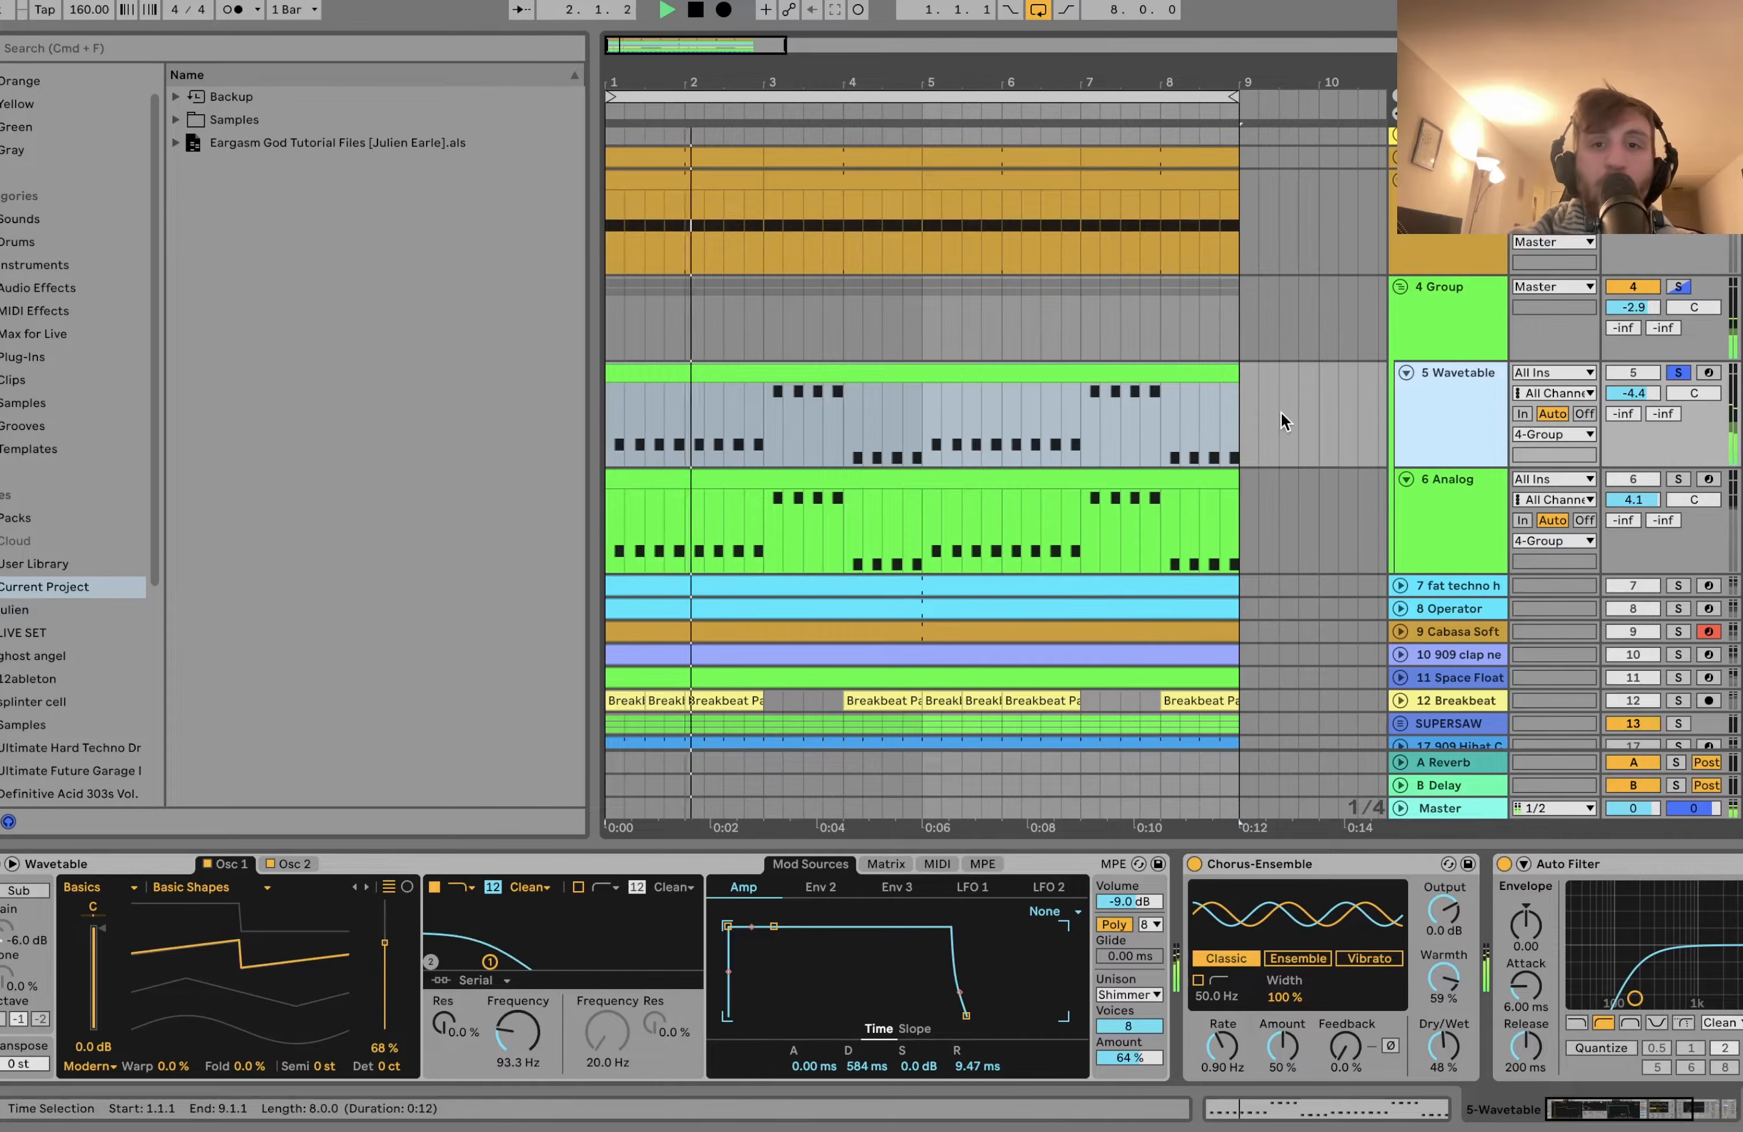
pyautogui.press('space')
# Bypass the Auto Filter and Chorus-Ensemble on the 5 Wavetable track and audition the dry synth.
pyautogui.hscroll(5, 1081, 911)
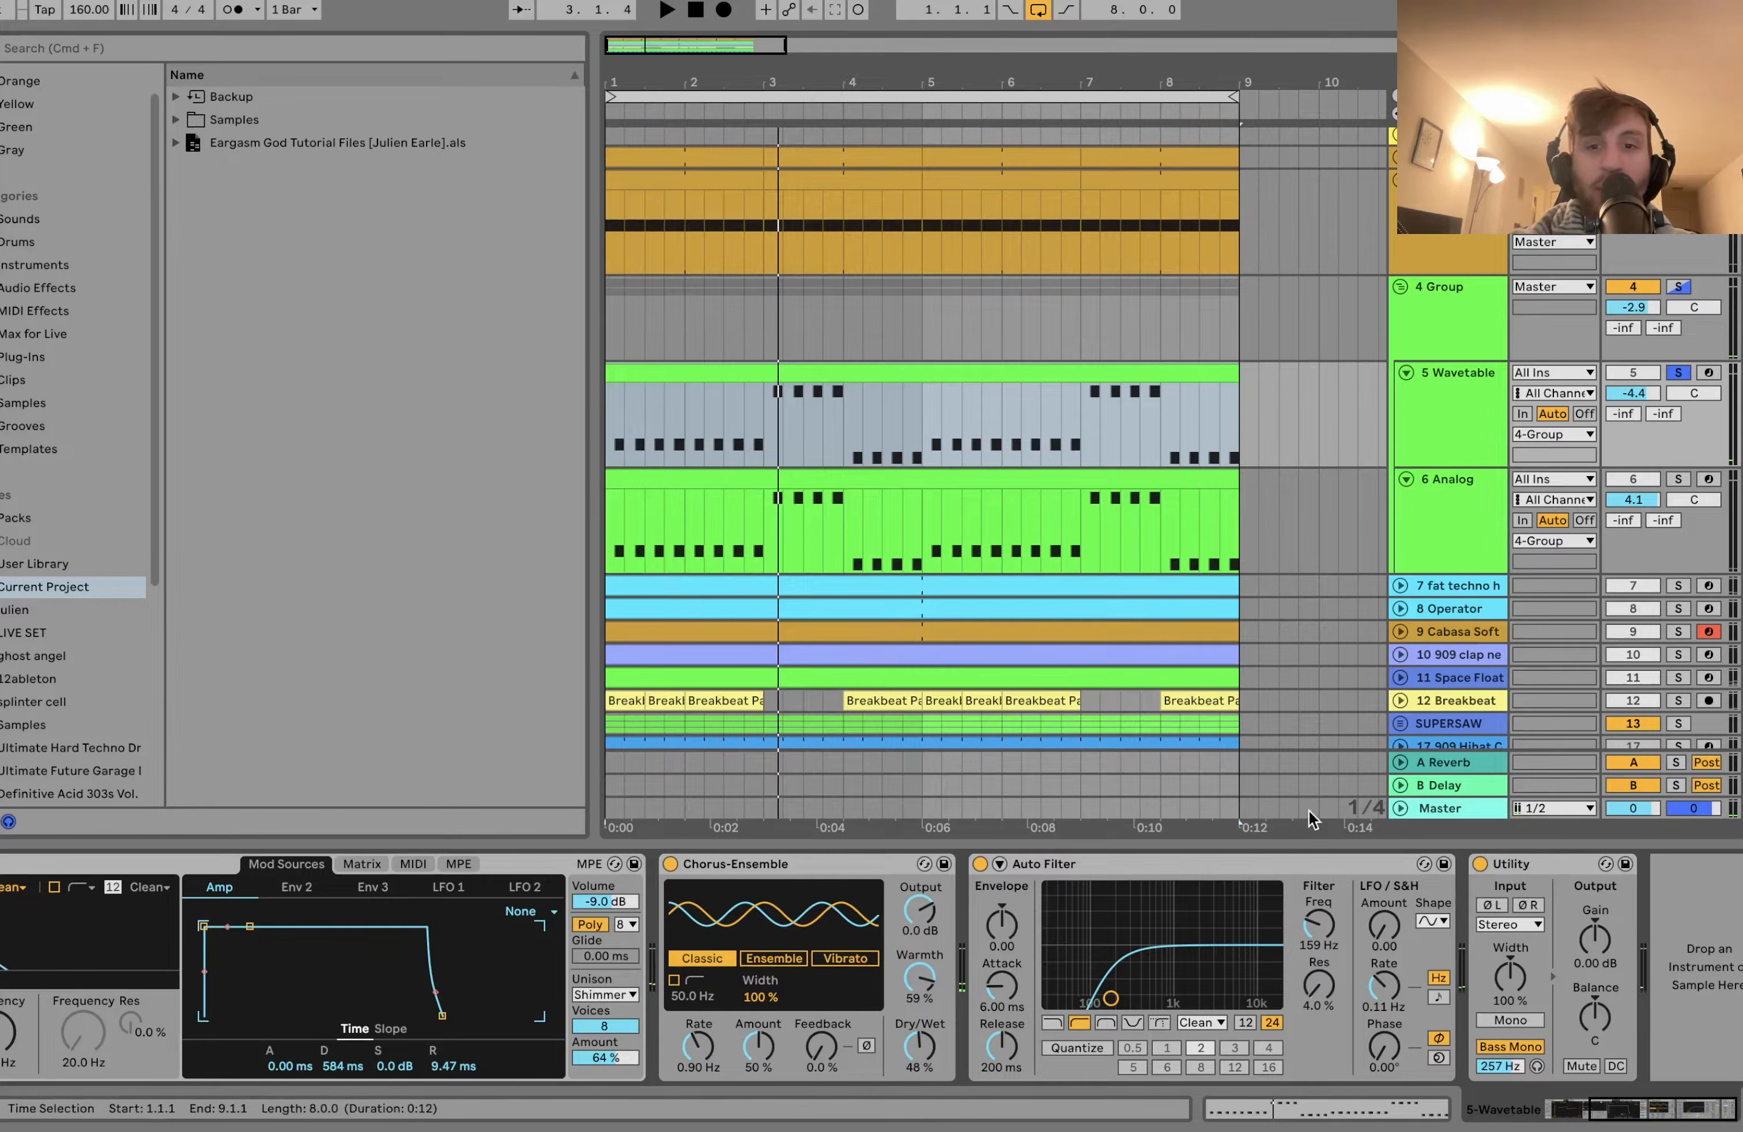
pyautogui.hscroll(-5, 1436, 871)
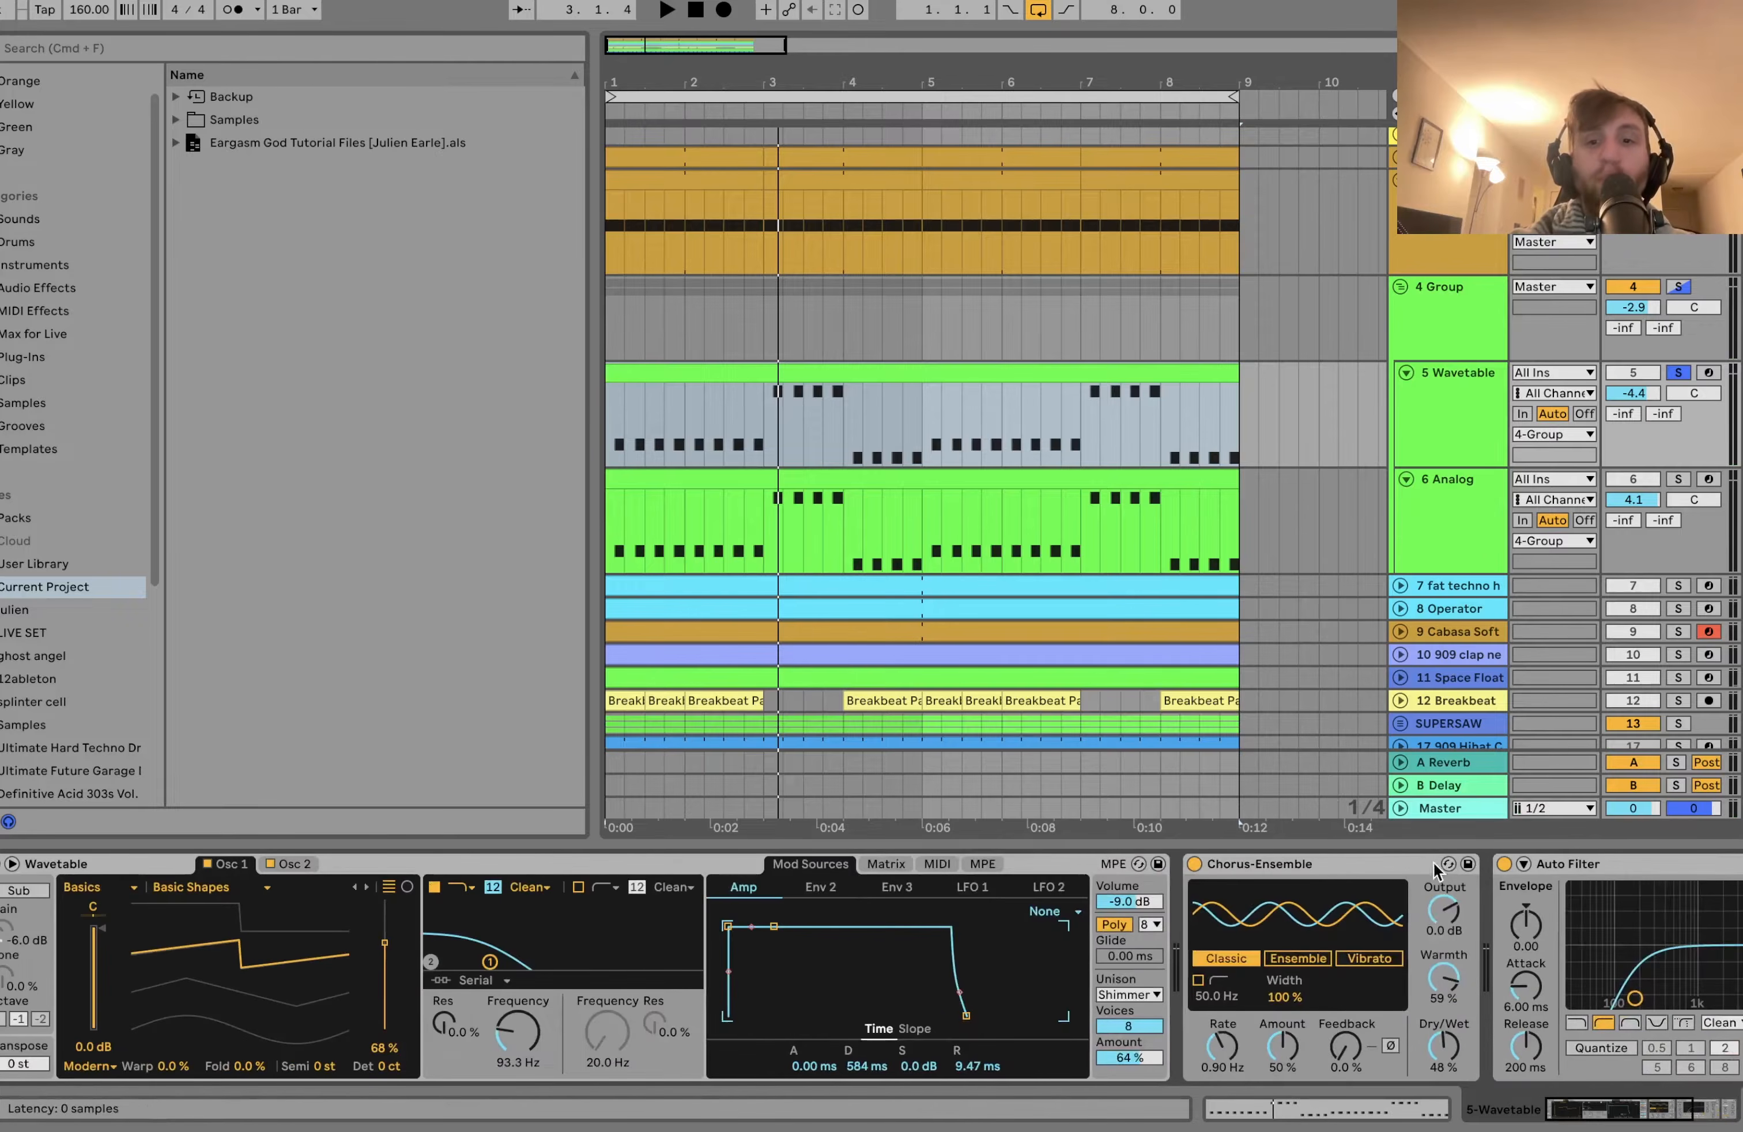
pyautogui.click(1502, 865)
pyautogui.click(1196, 864)
pyautogui.press('space')
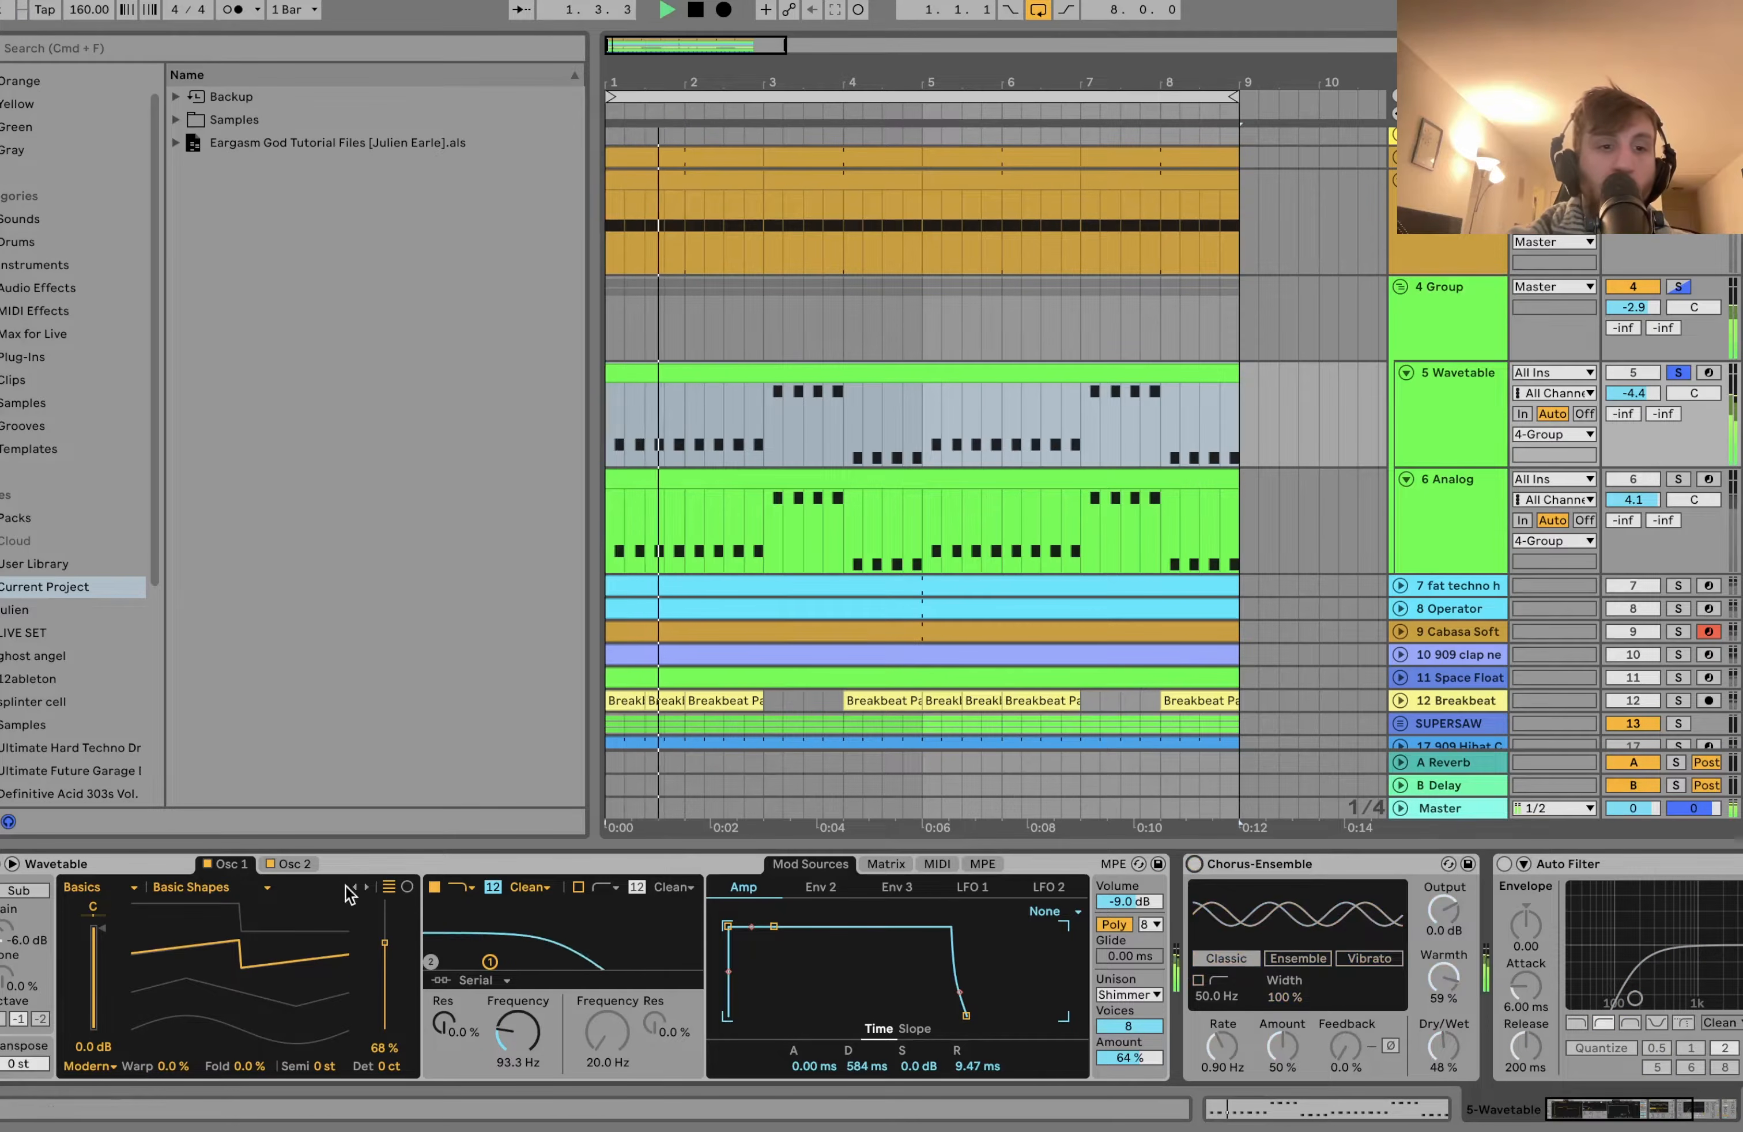
# Examine the Wavetable synth's Osc 2 and Osc 1 settings and its modulation matrix.
pyautogui.click(309, 862)
pyautogui.click(234, 863)
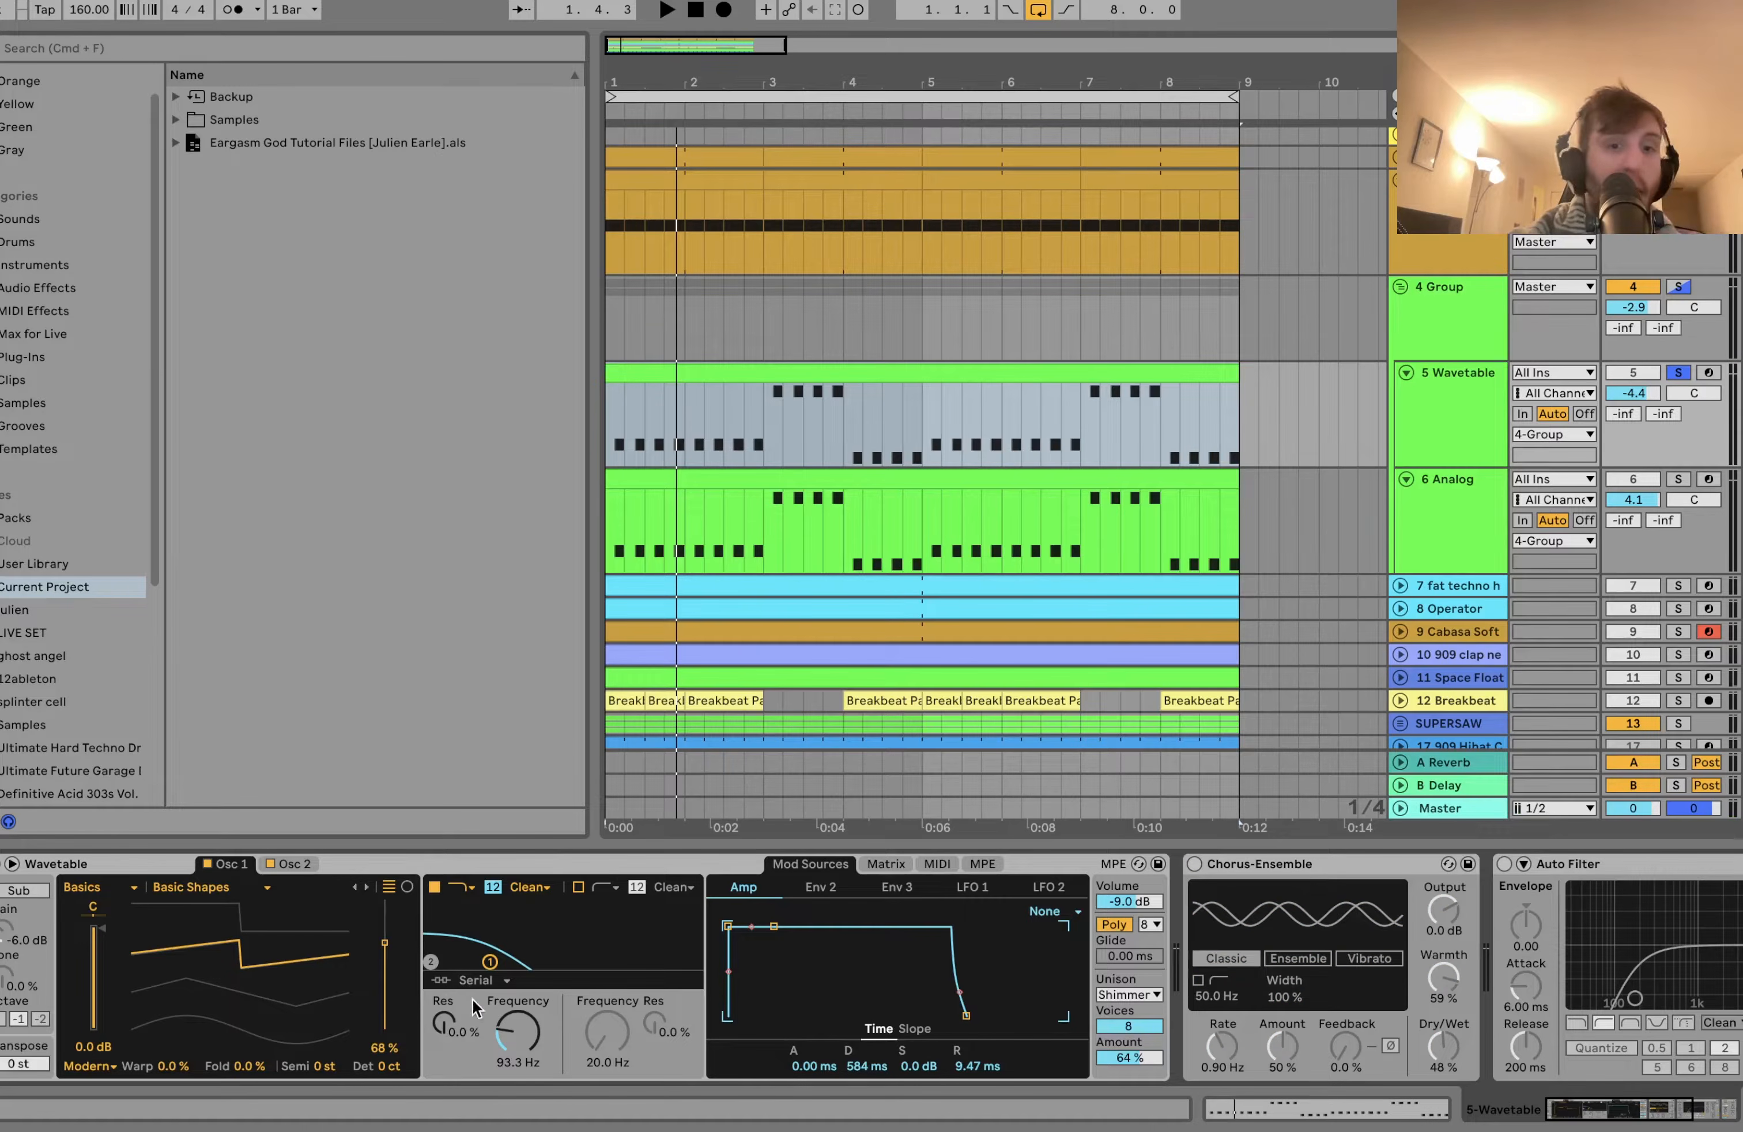
pyautogui.click(901, 865)
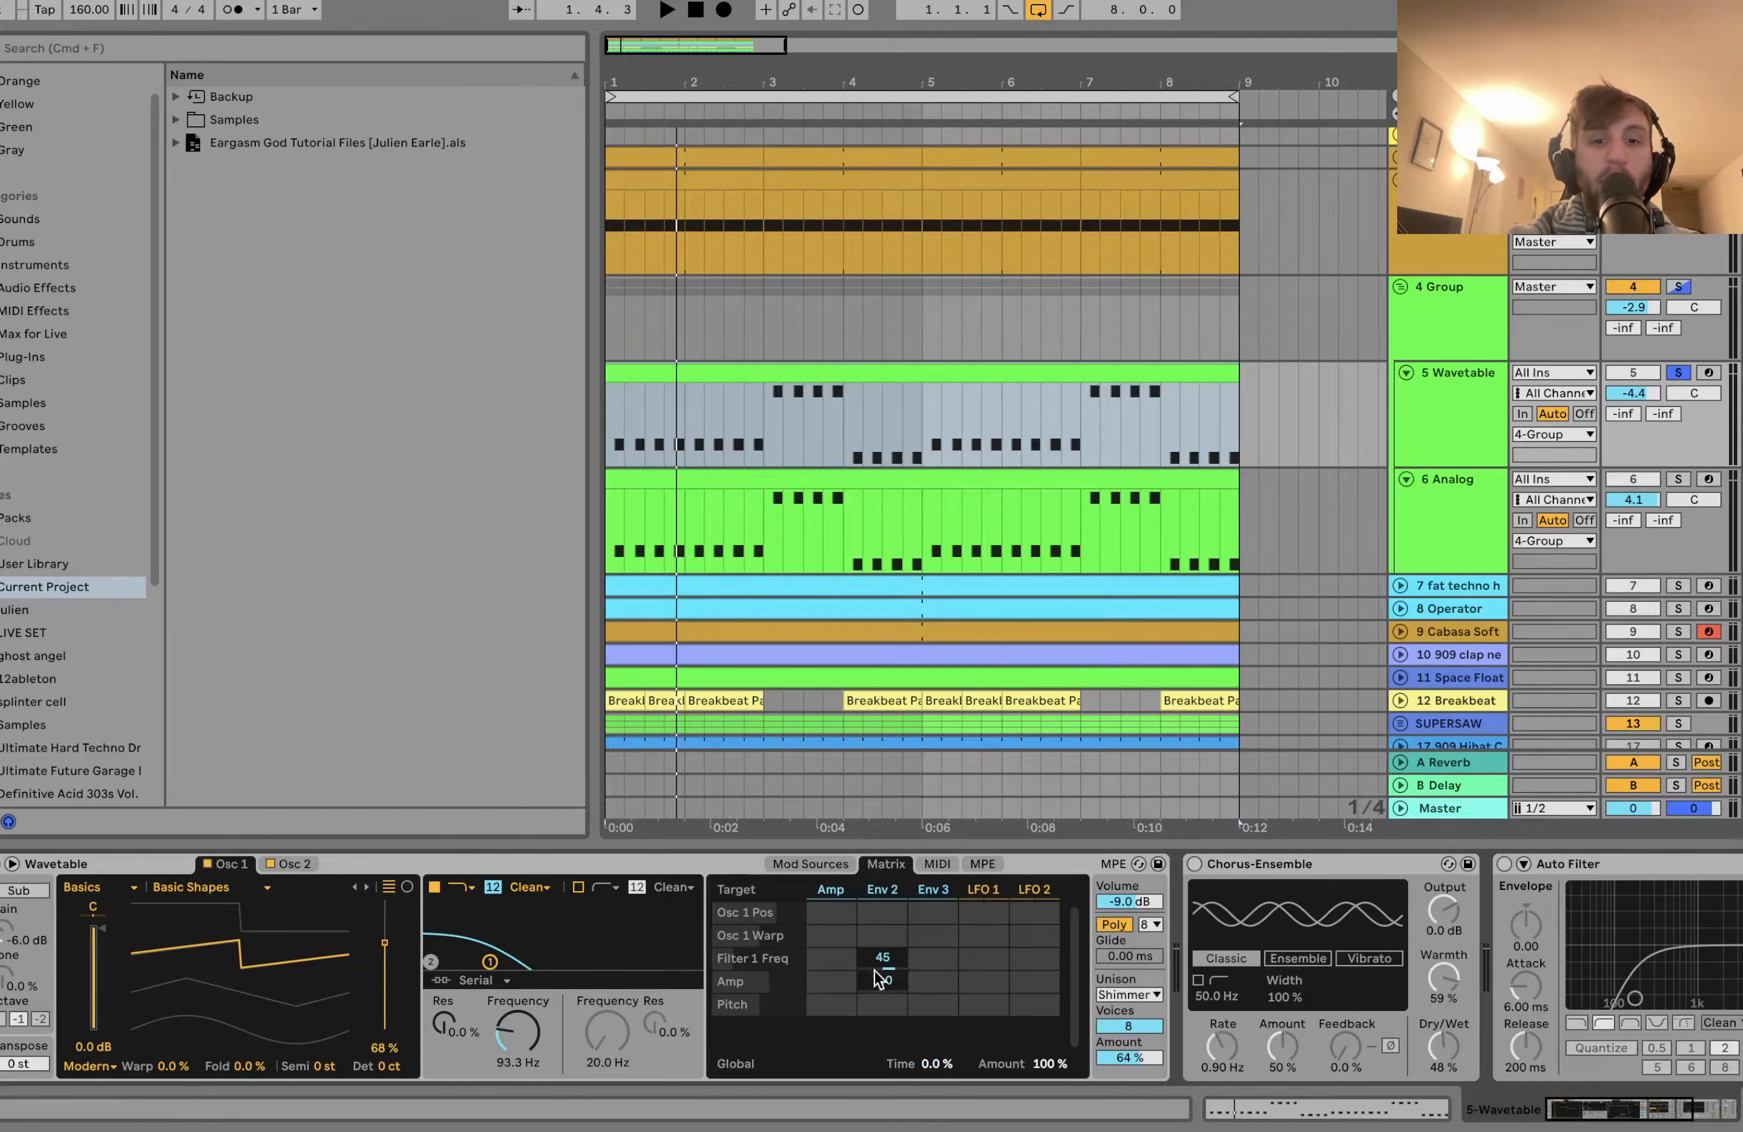
# View the Wavetable's Env 2 envelope and re-enable Chorus-Ensemble, Auto Filter and Utility on the 5 Wavetable track while auditioning the bassline.
pyautogui.click(892, 888)
pyautogui.press('space')
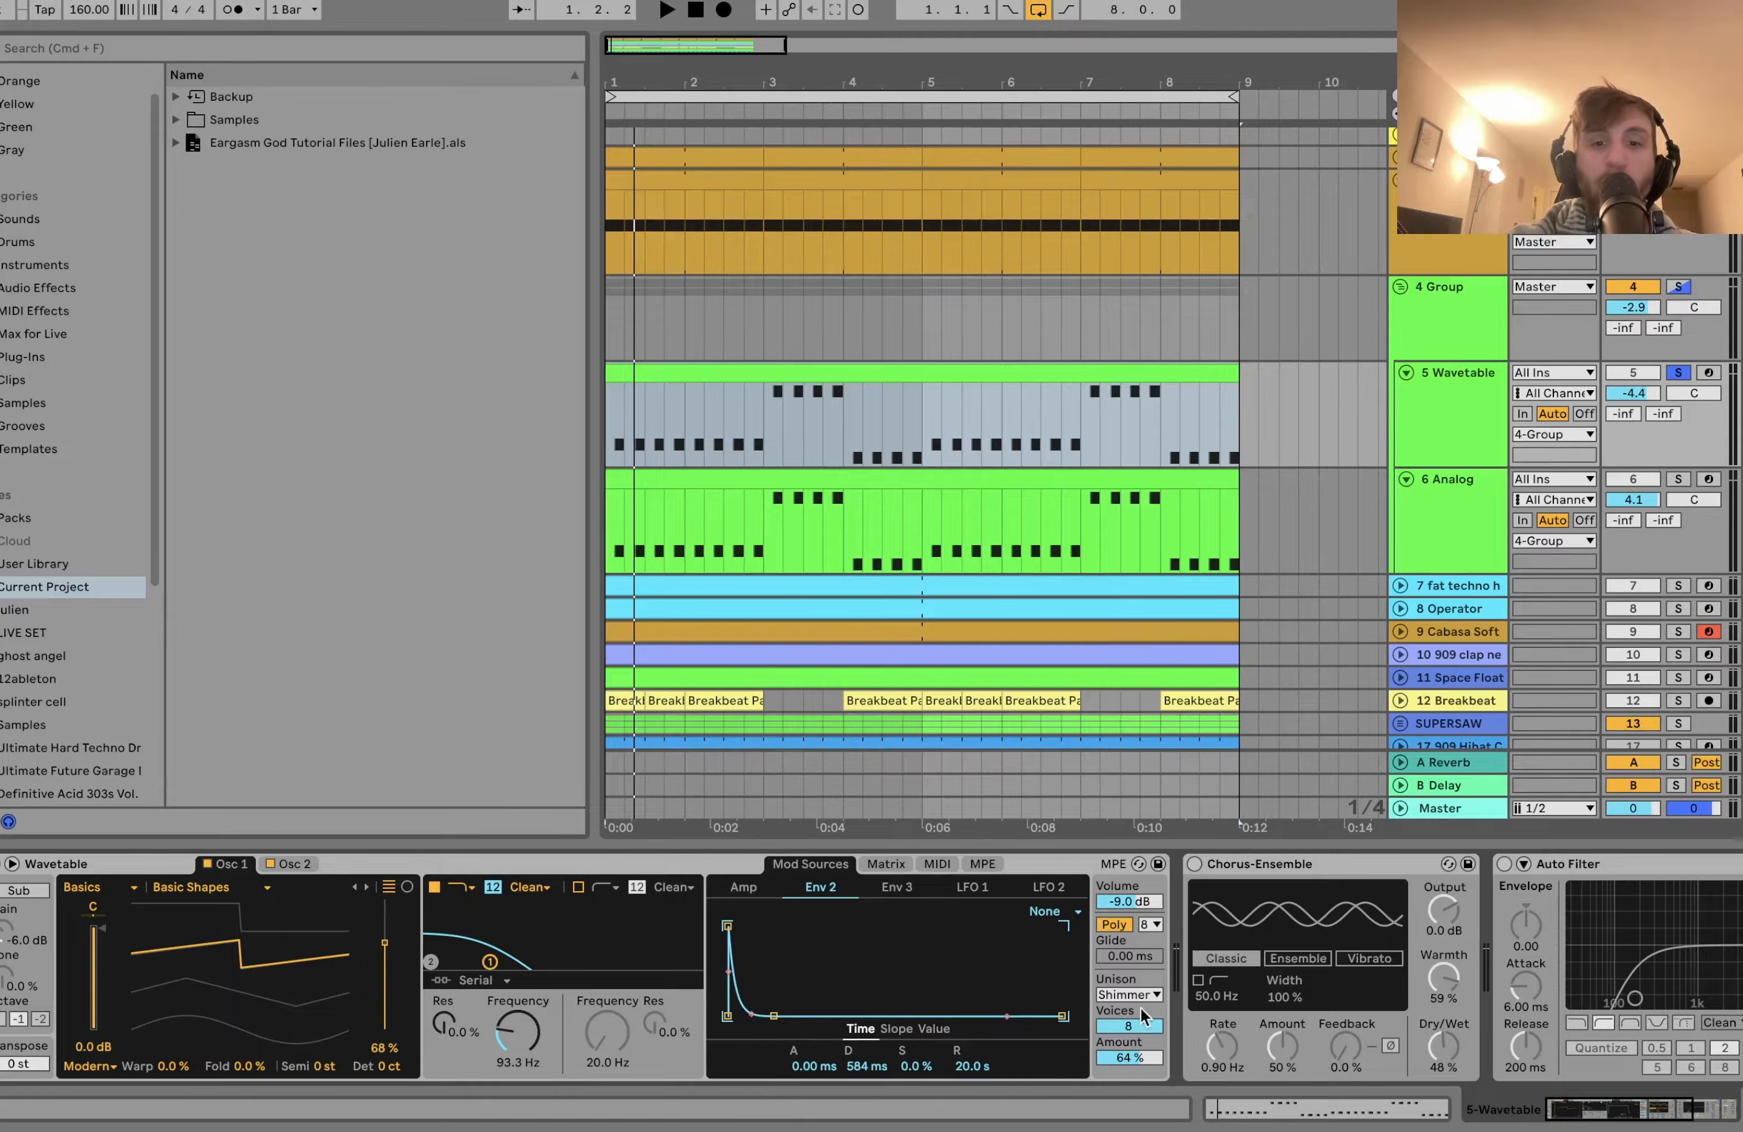
pyautogui.hscroll(6, 1129, 1021)
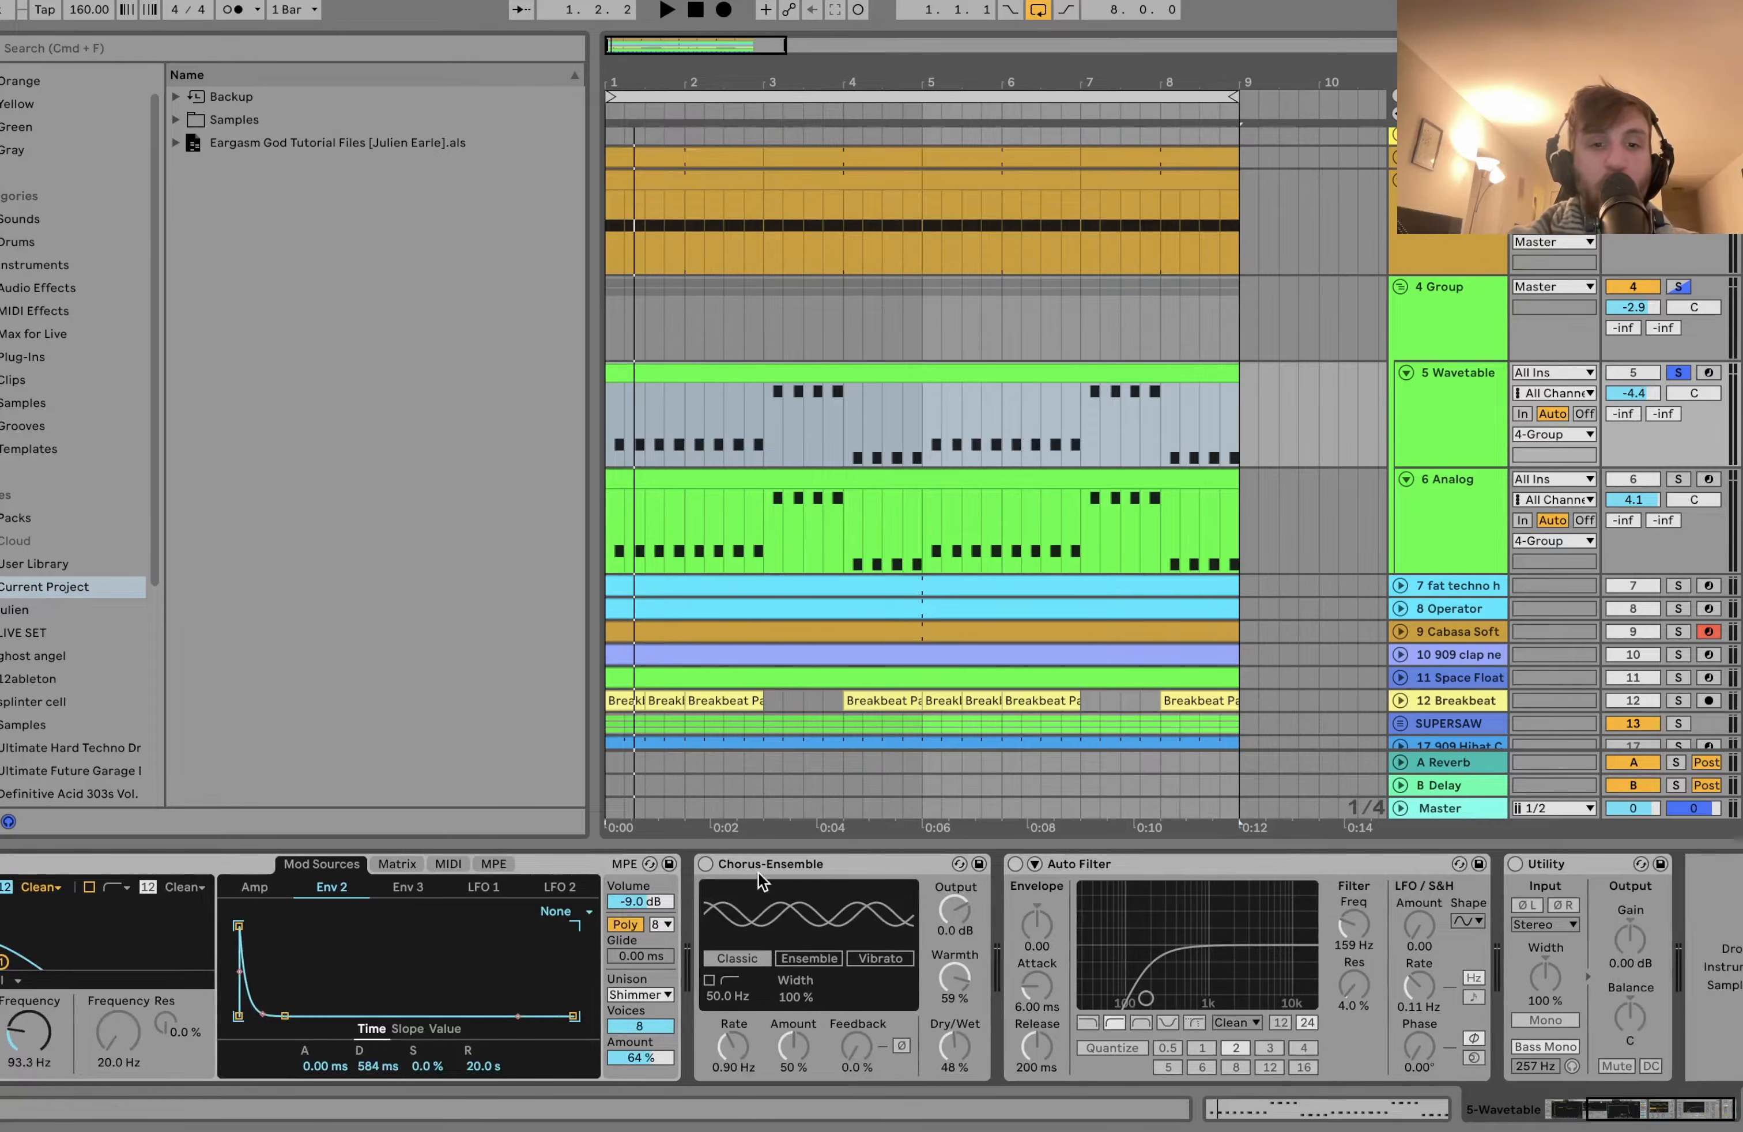
pyautogui.click(706, 864)
pyautogui.press('space')
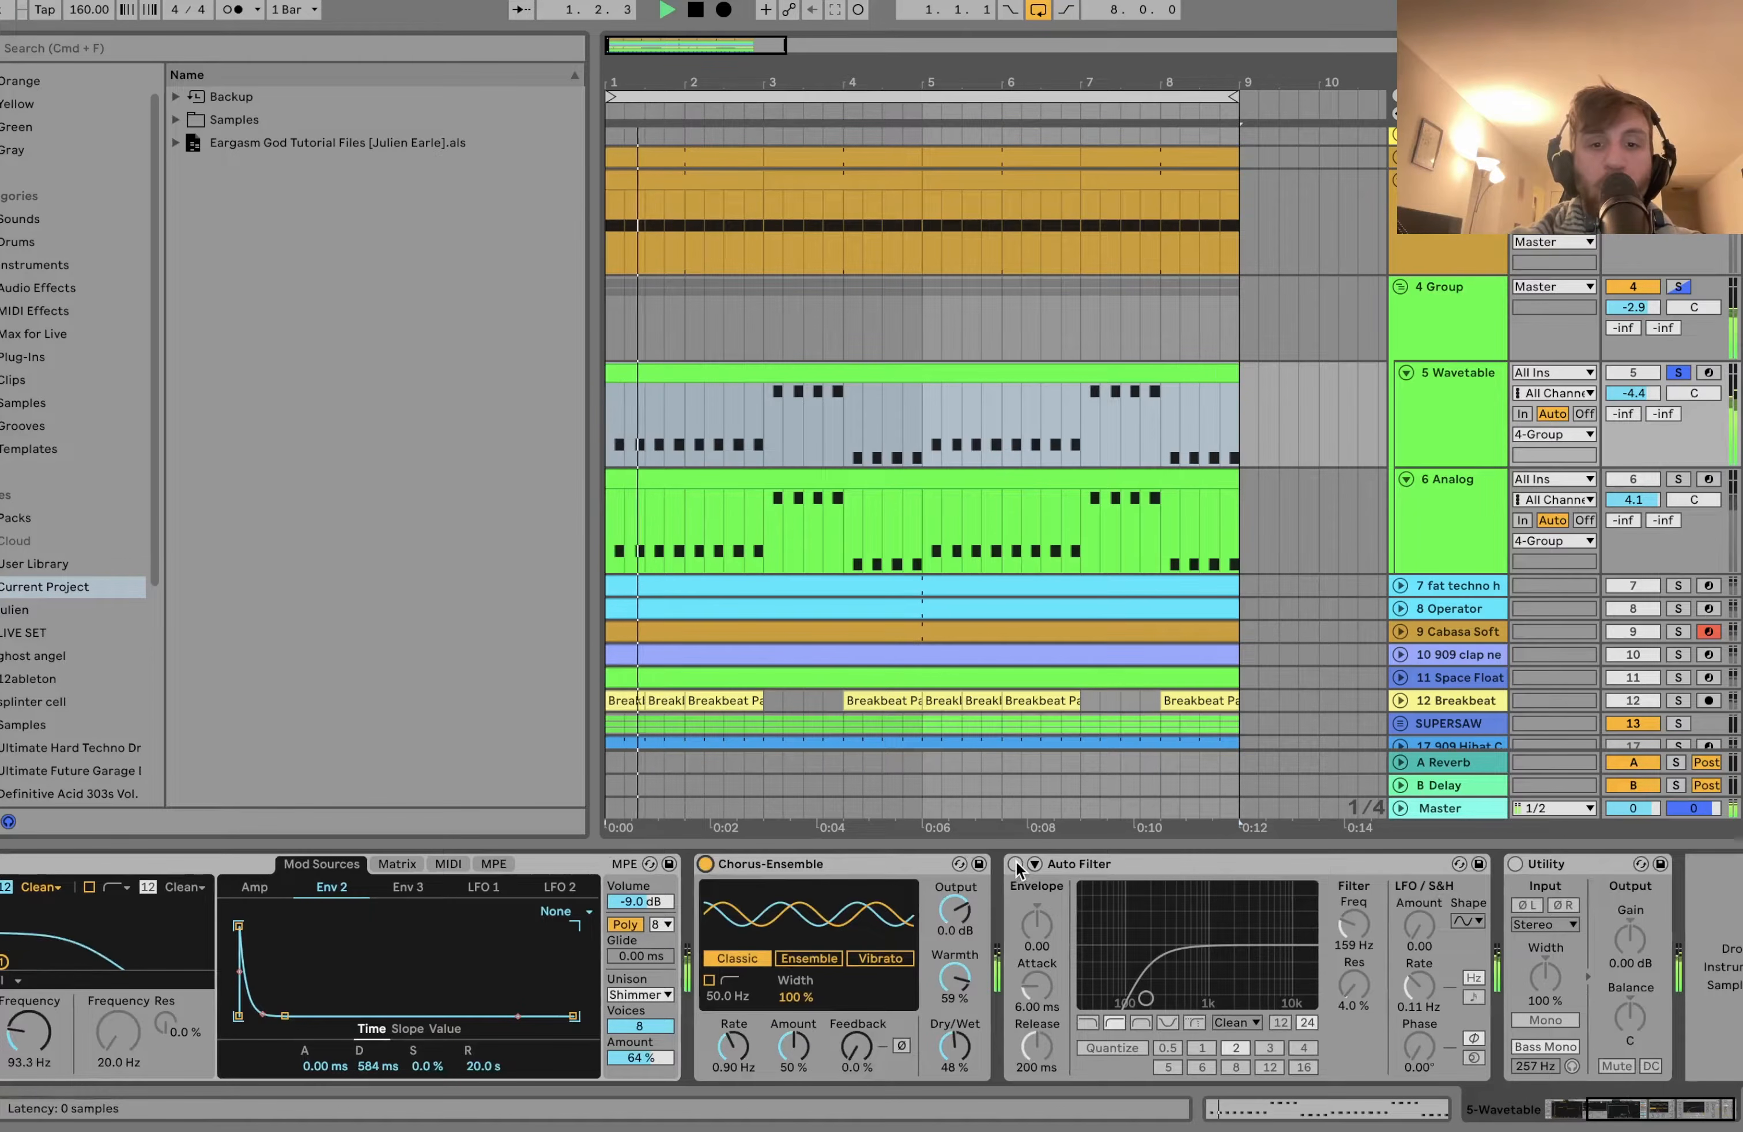
pyautogui.click(1015, 864)
pyautogui.hscroll(1, 1018, 868)
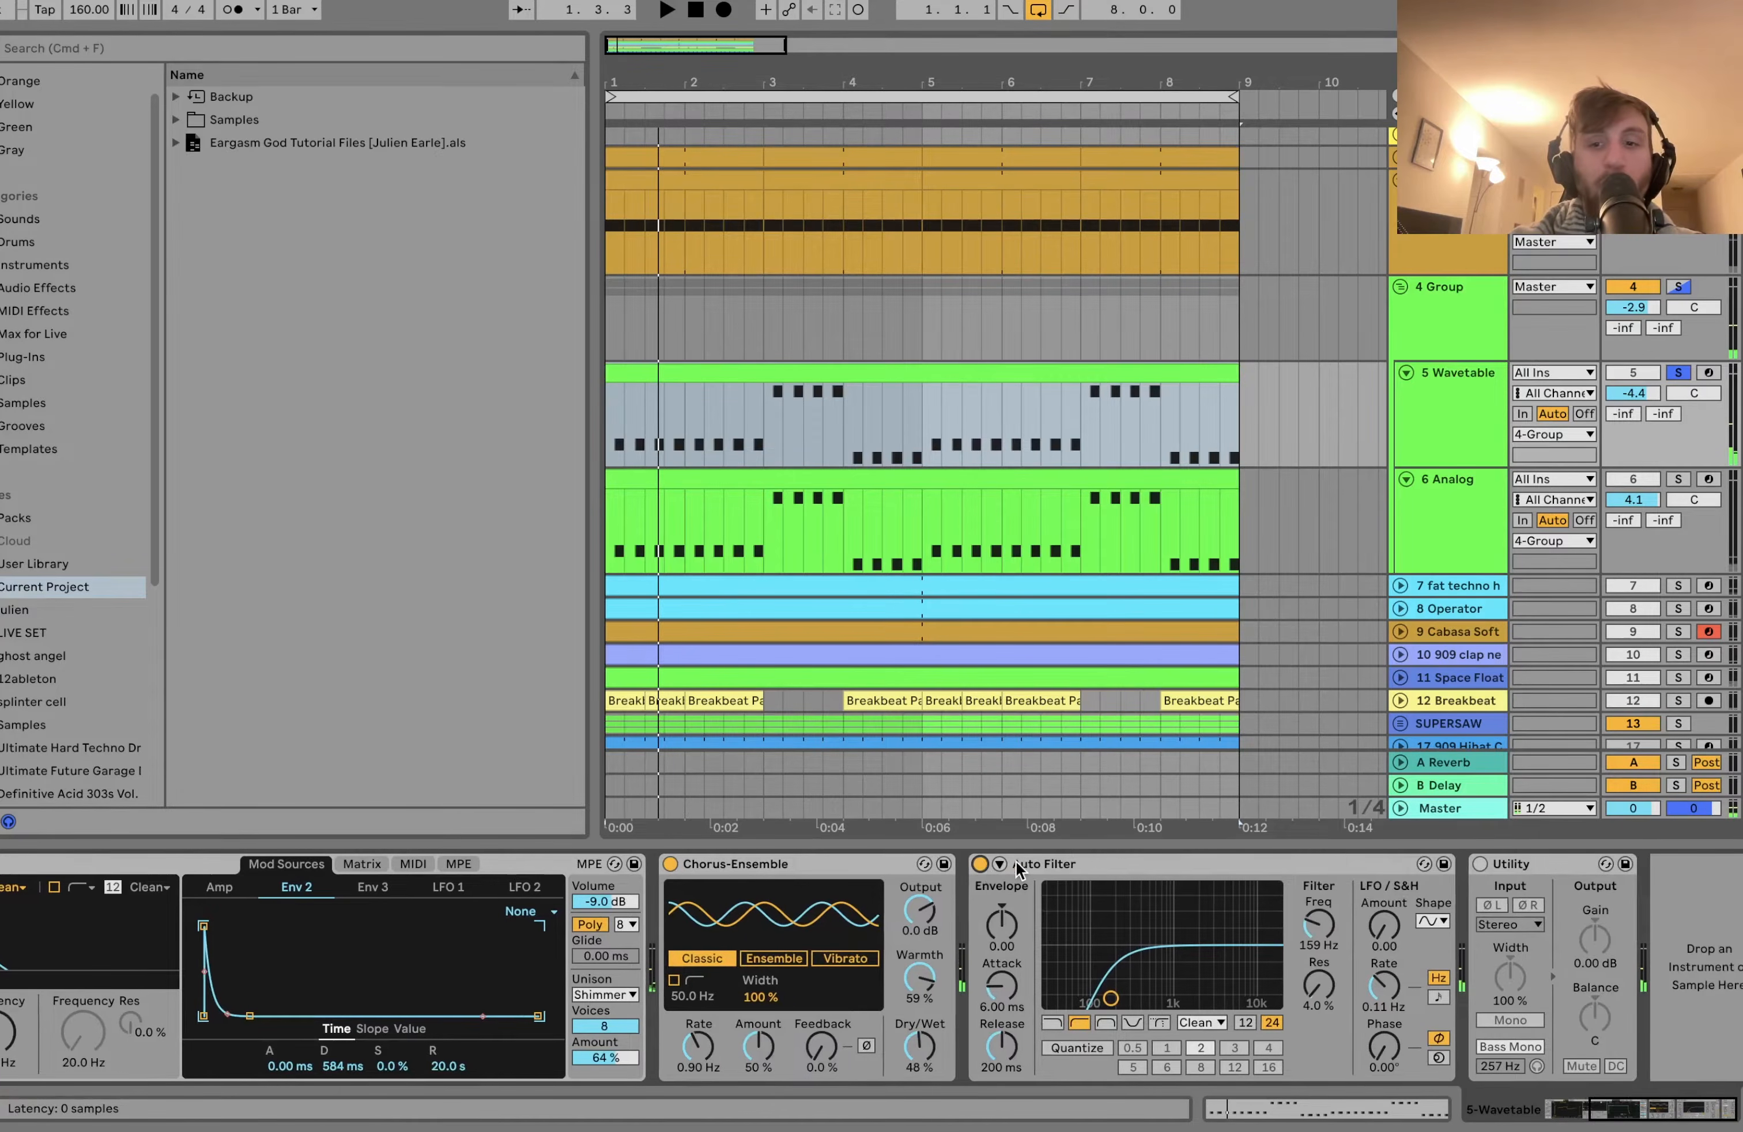
pyautogui.click(1480, 864)
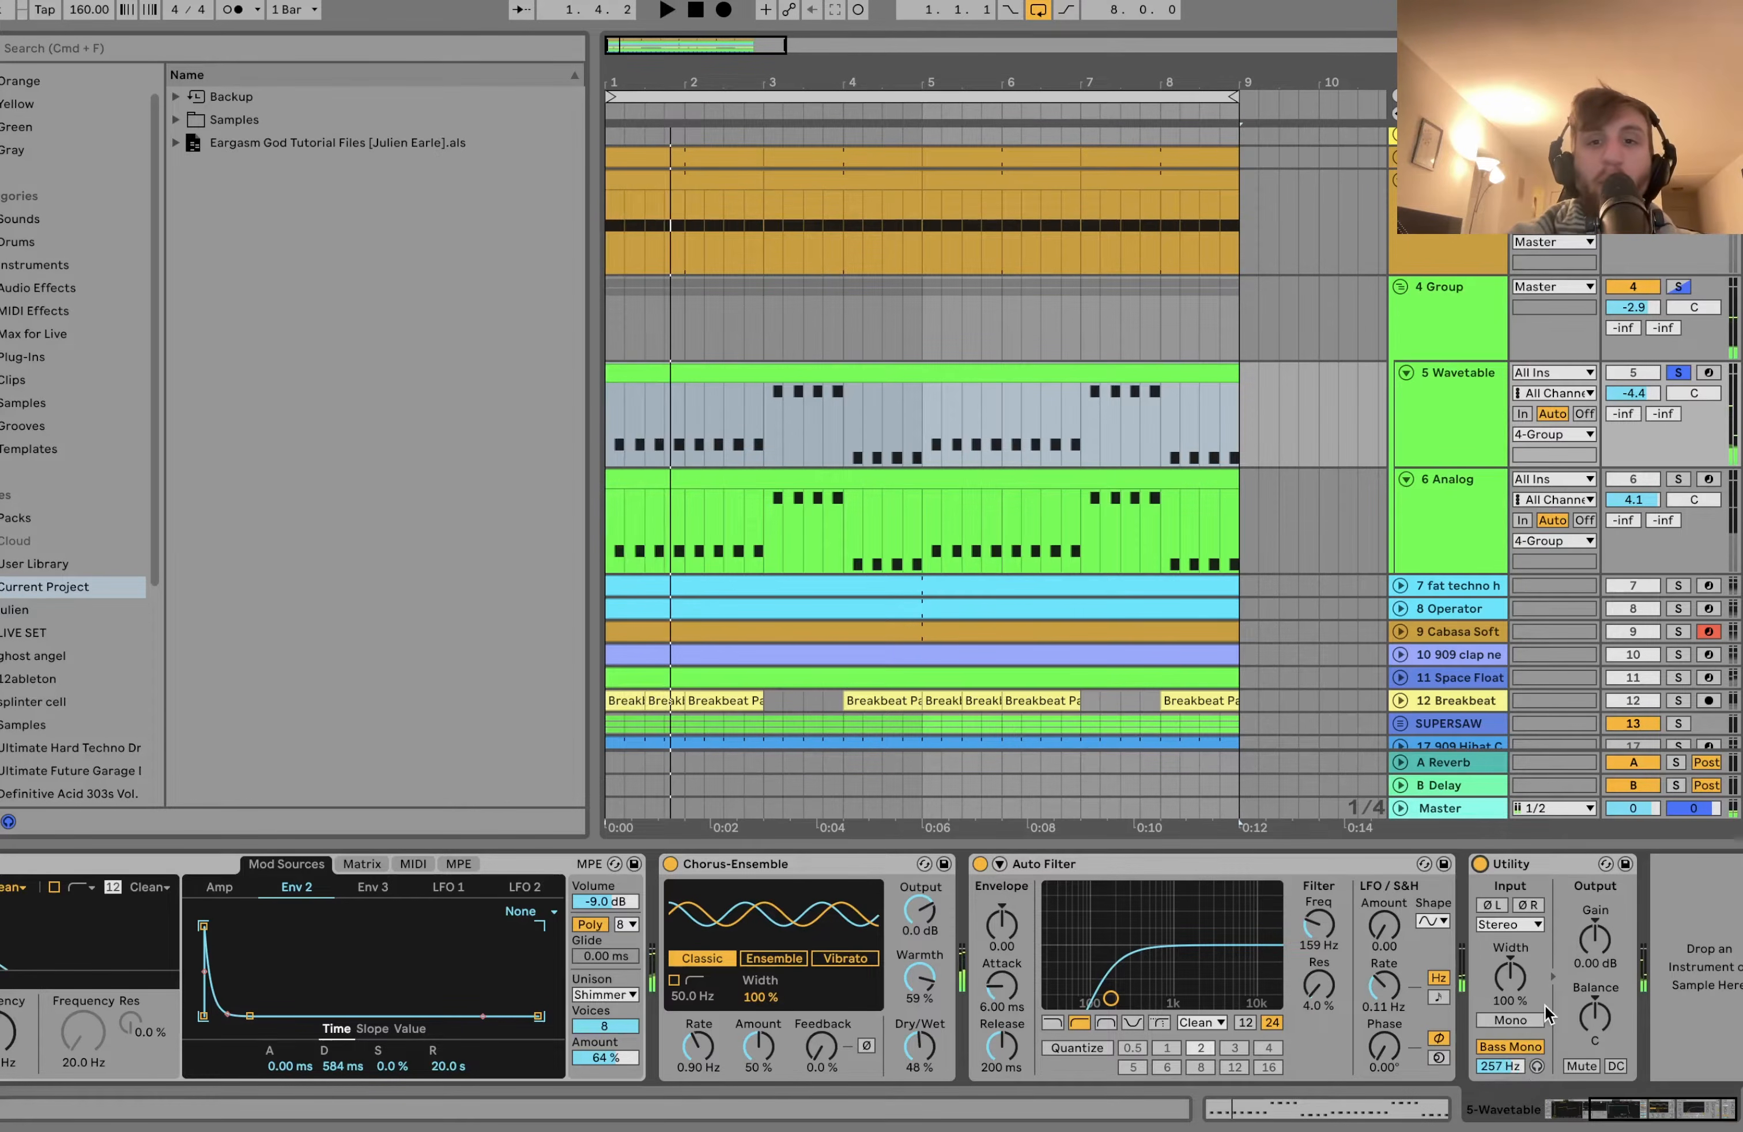
# Solo the 6 Analog track, bring up its device chain and audition its bassline.
pyautogui.click(1679, 479)
pyautogui.click(1449, 513)
pyautogui.press('space')
pyautogui.click(966, 476)
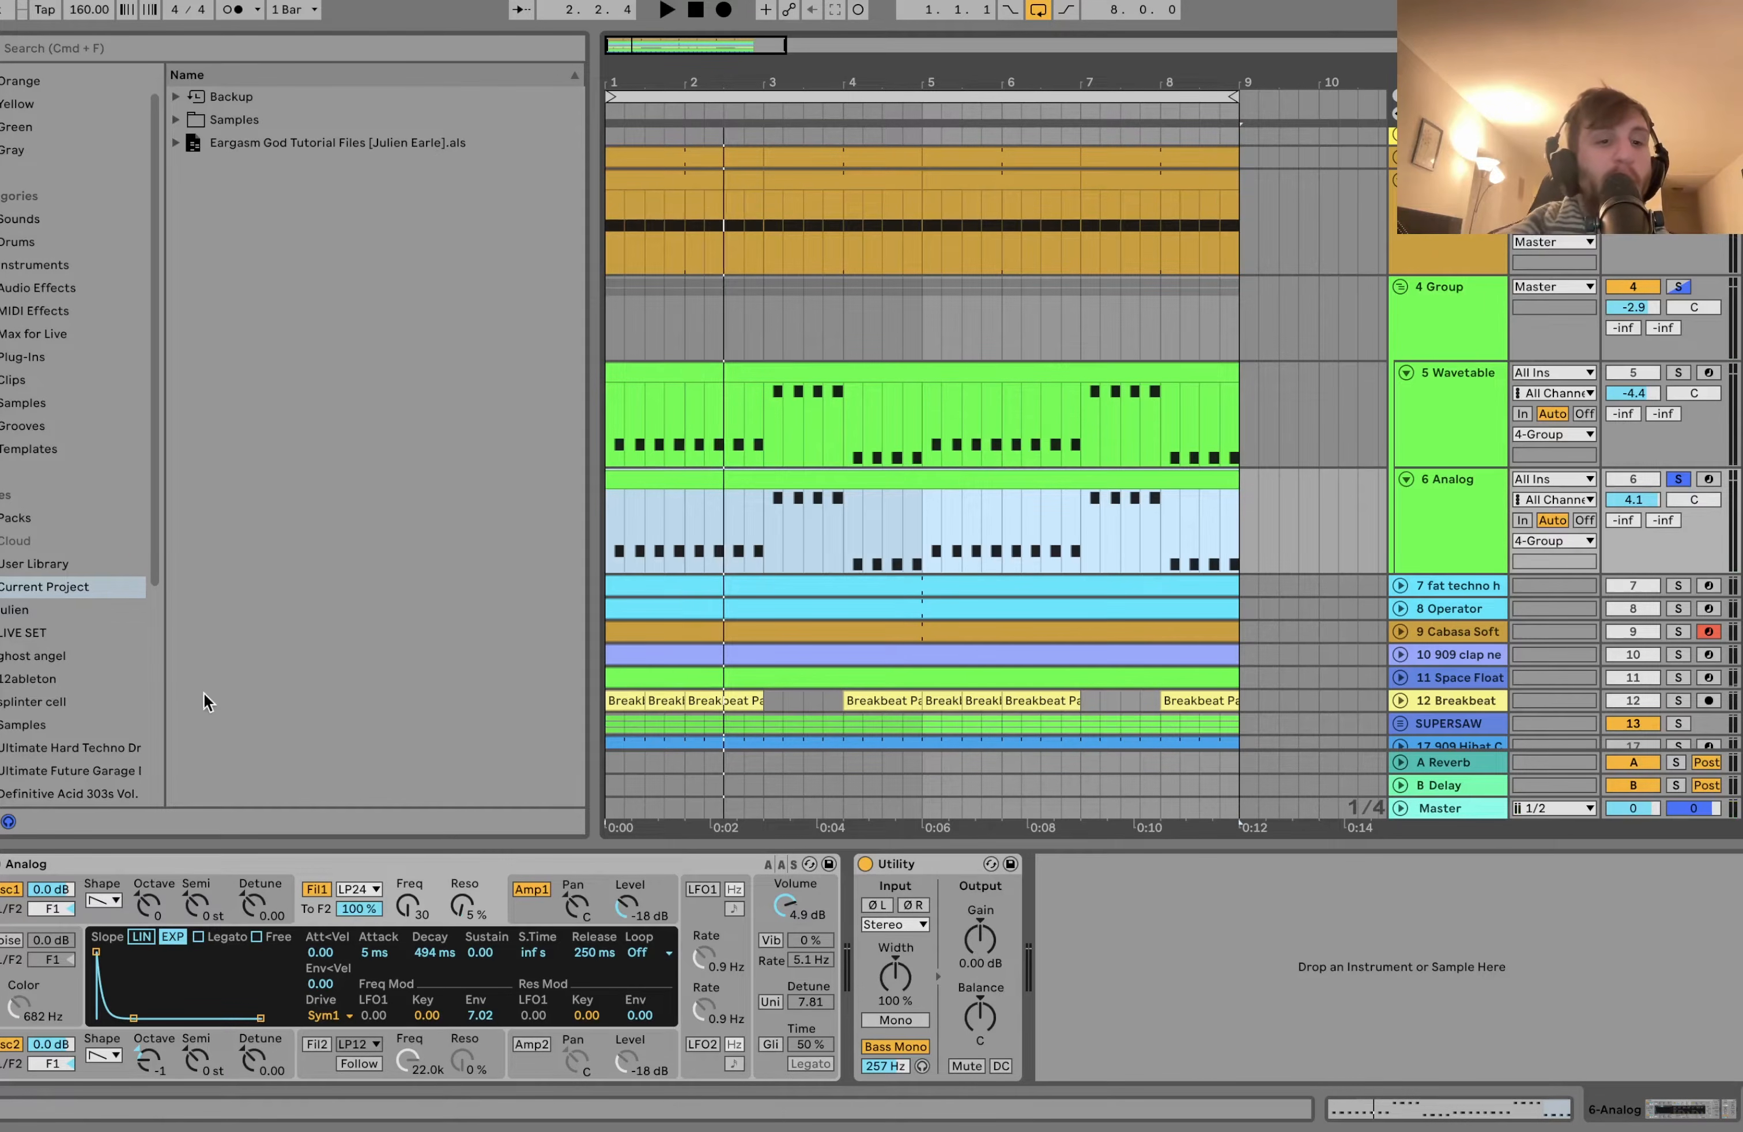
# Examine the Analog synth's Osc 2 and Osc 1 octaves and its Filter 1 envelope, auditioning the soloed bassline.
pyautogui.click(158, 1041)
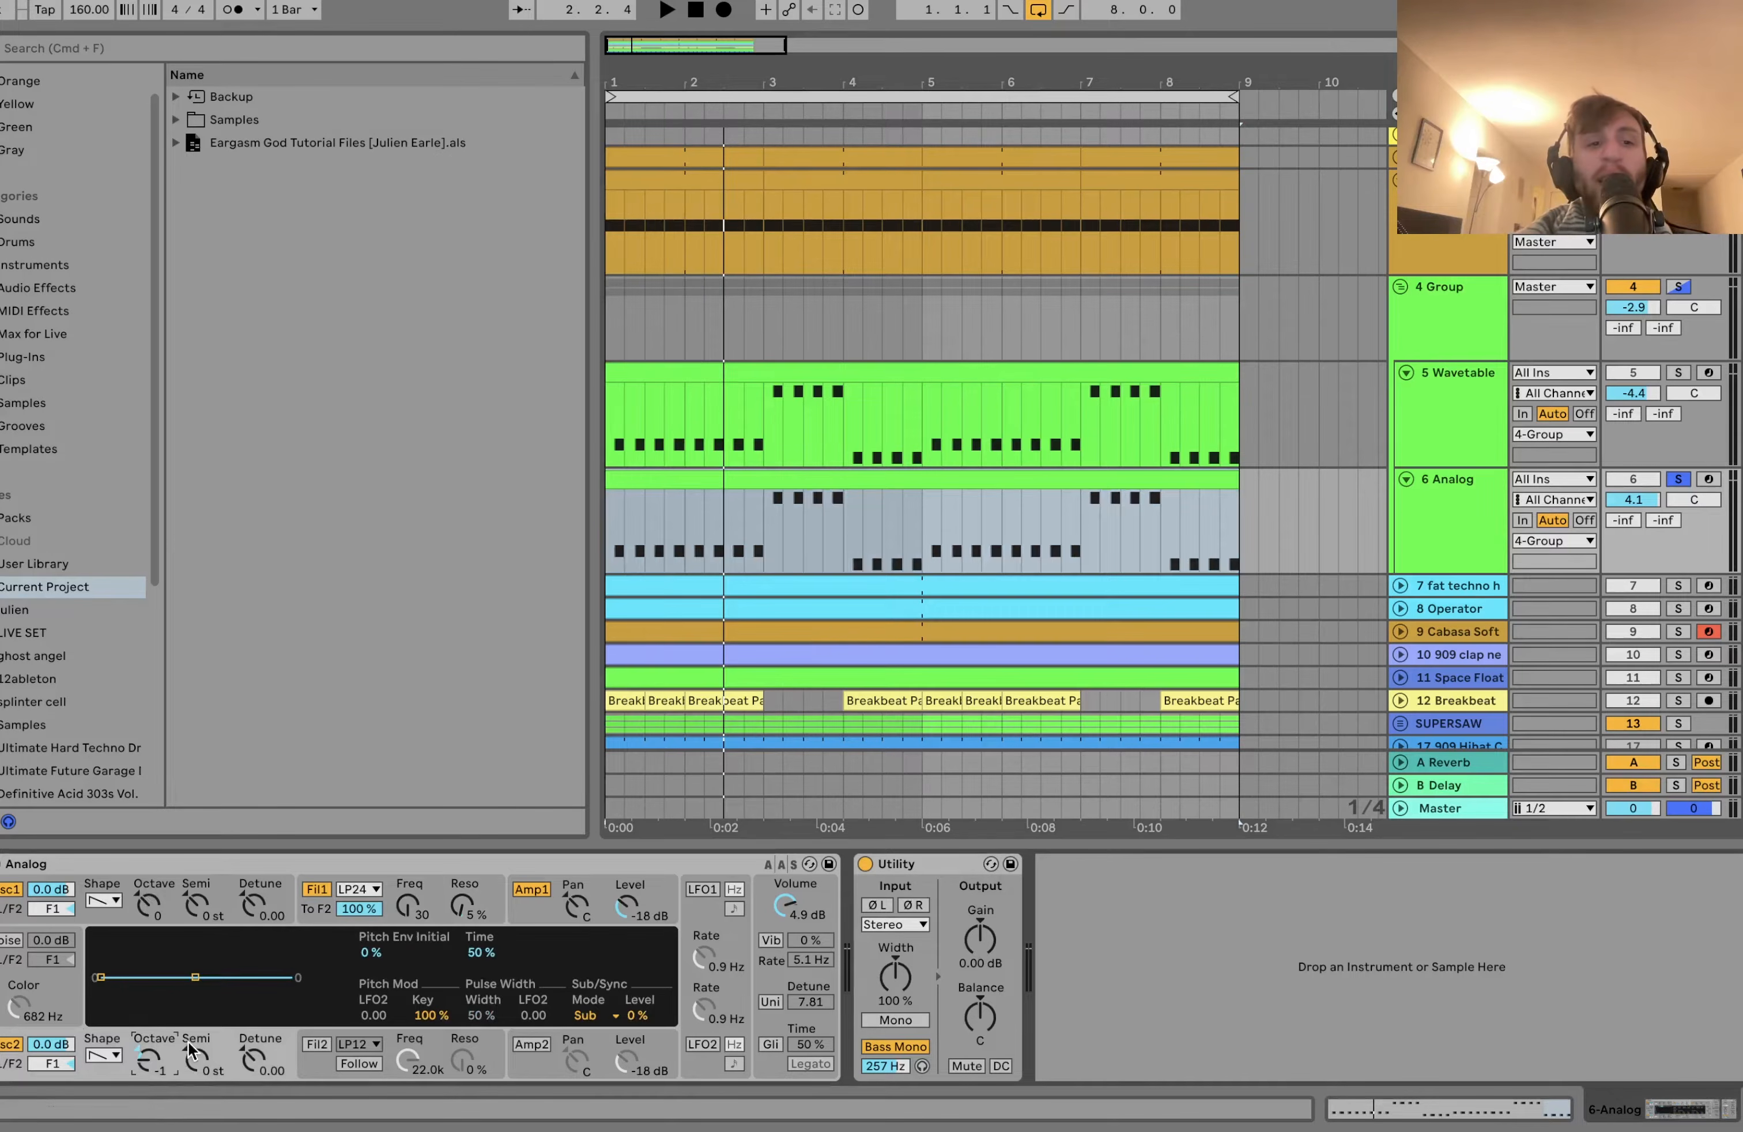
pyautogui.click(155, 906)
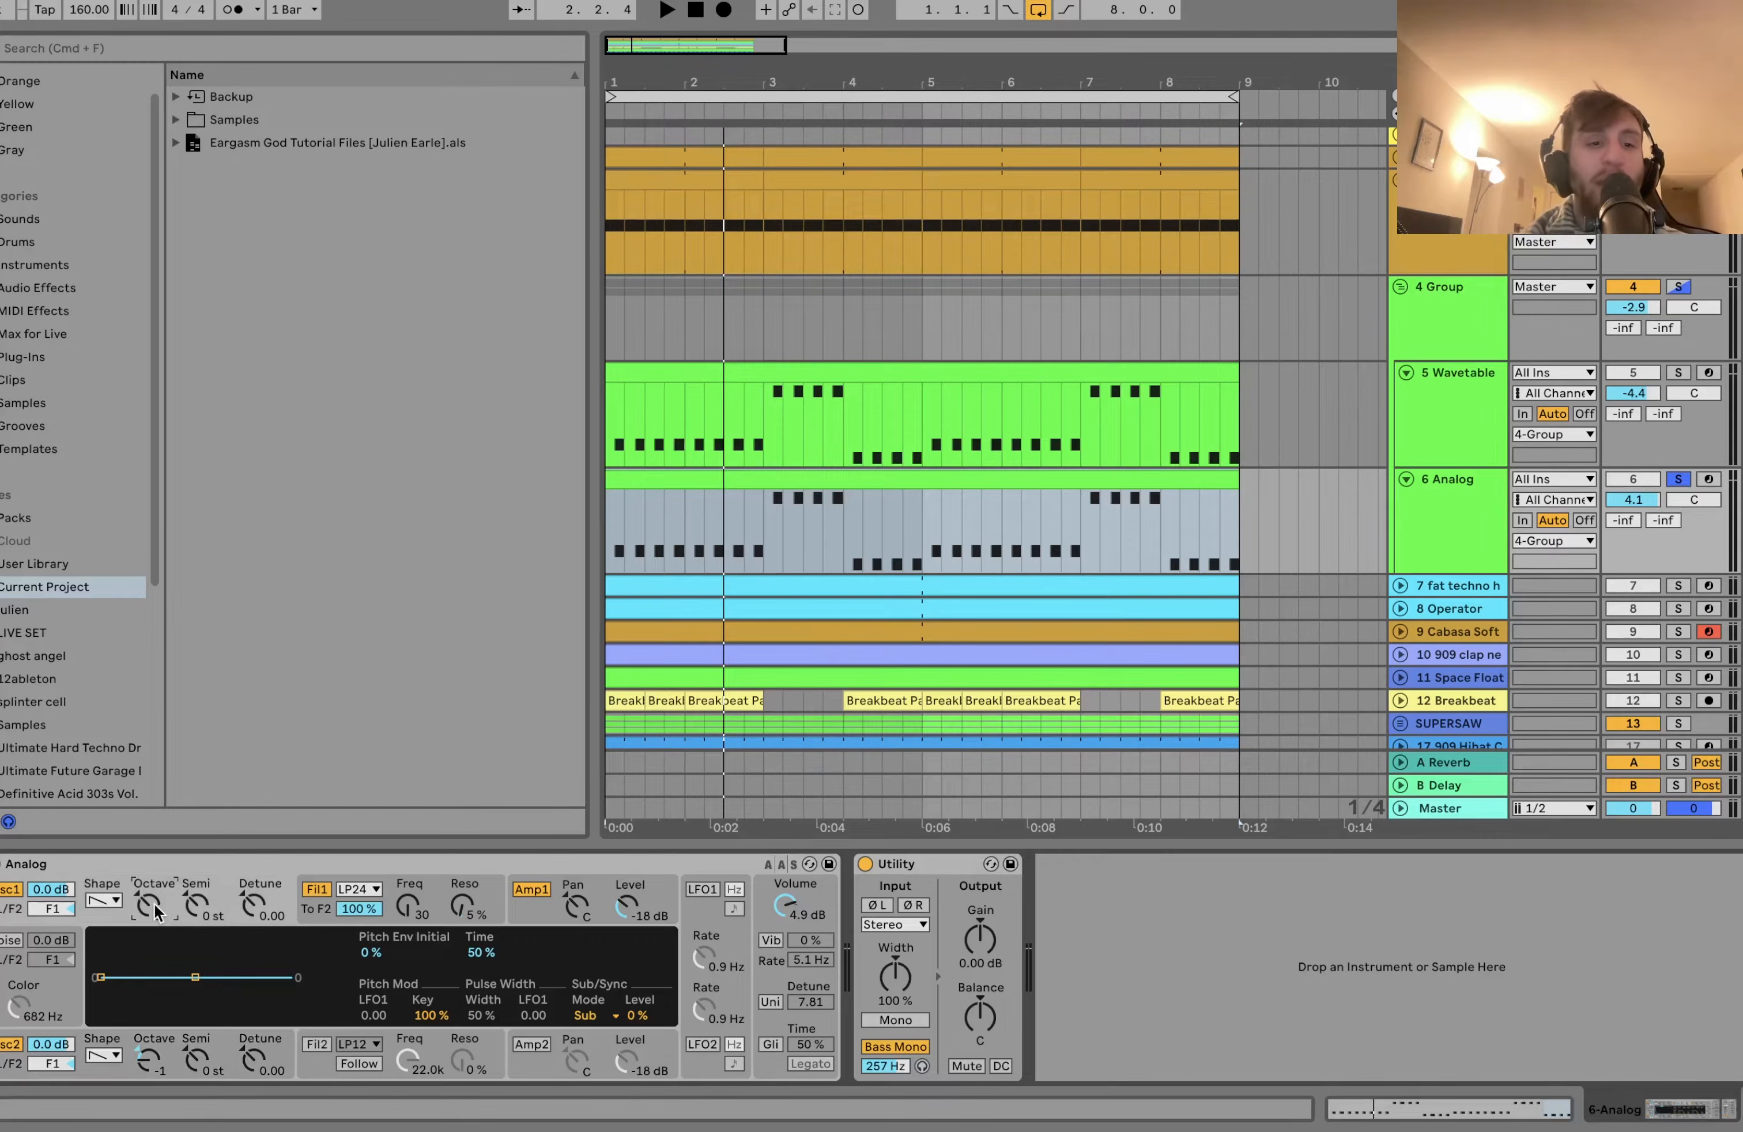
pyautogui.press('space')
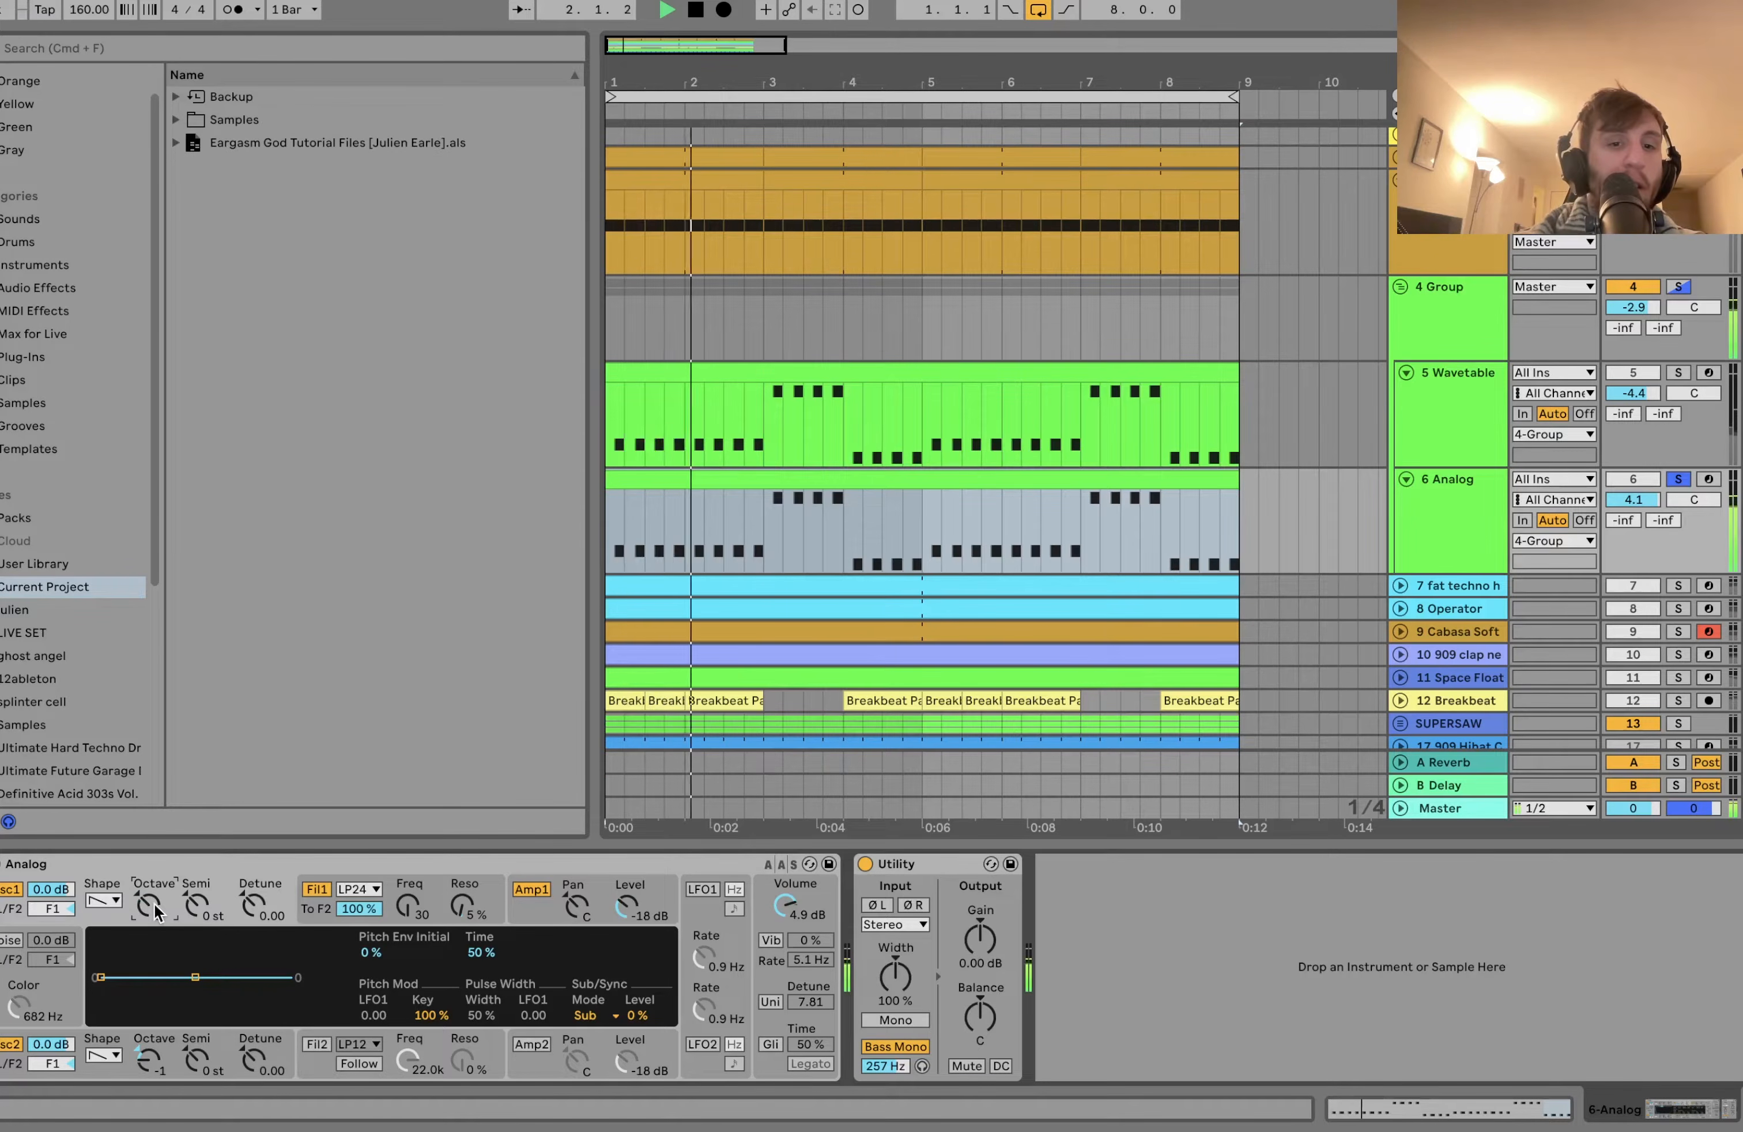
pyautogui.press('space')
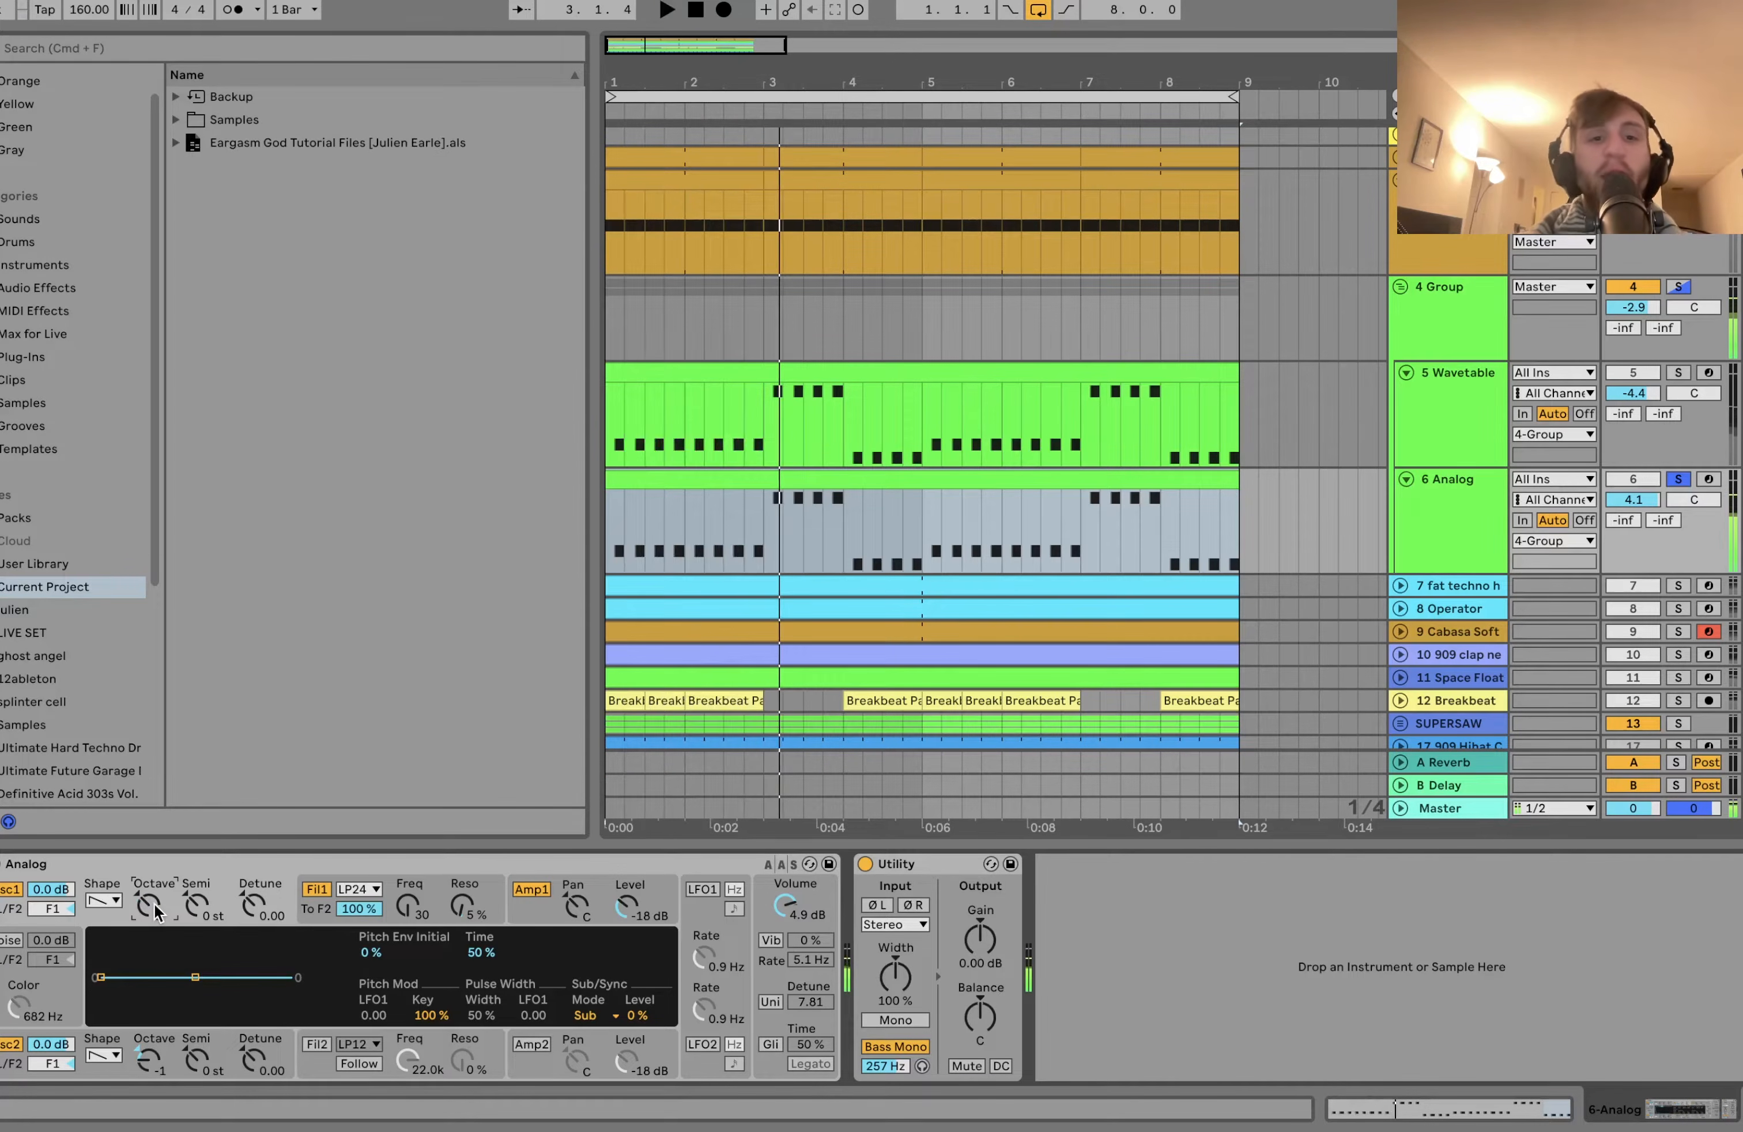
pyautogui.click(428, 898)
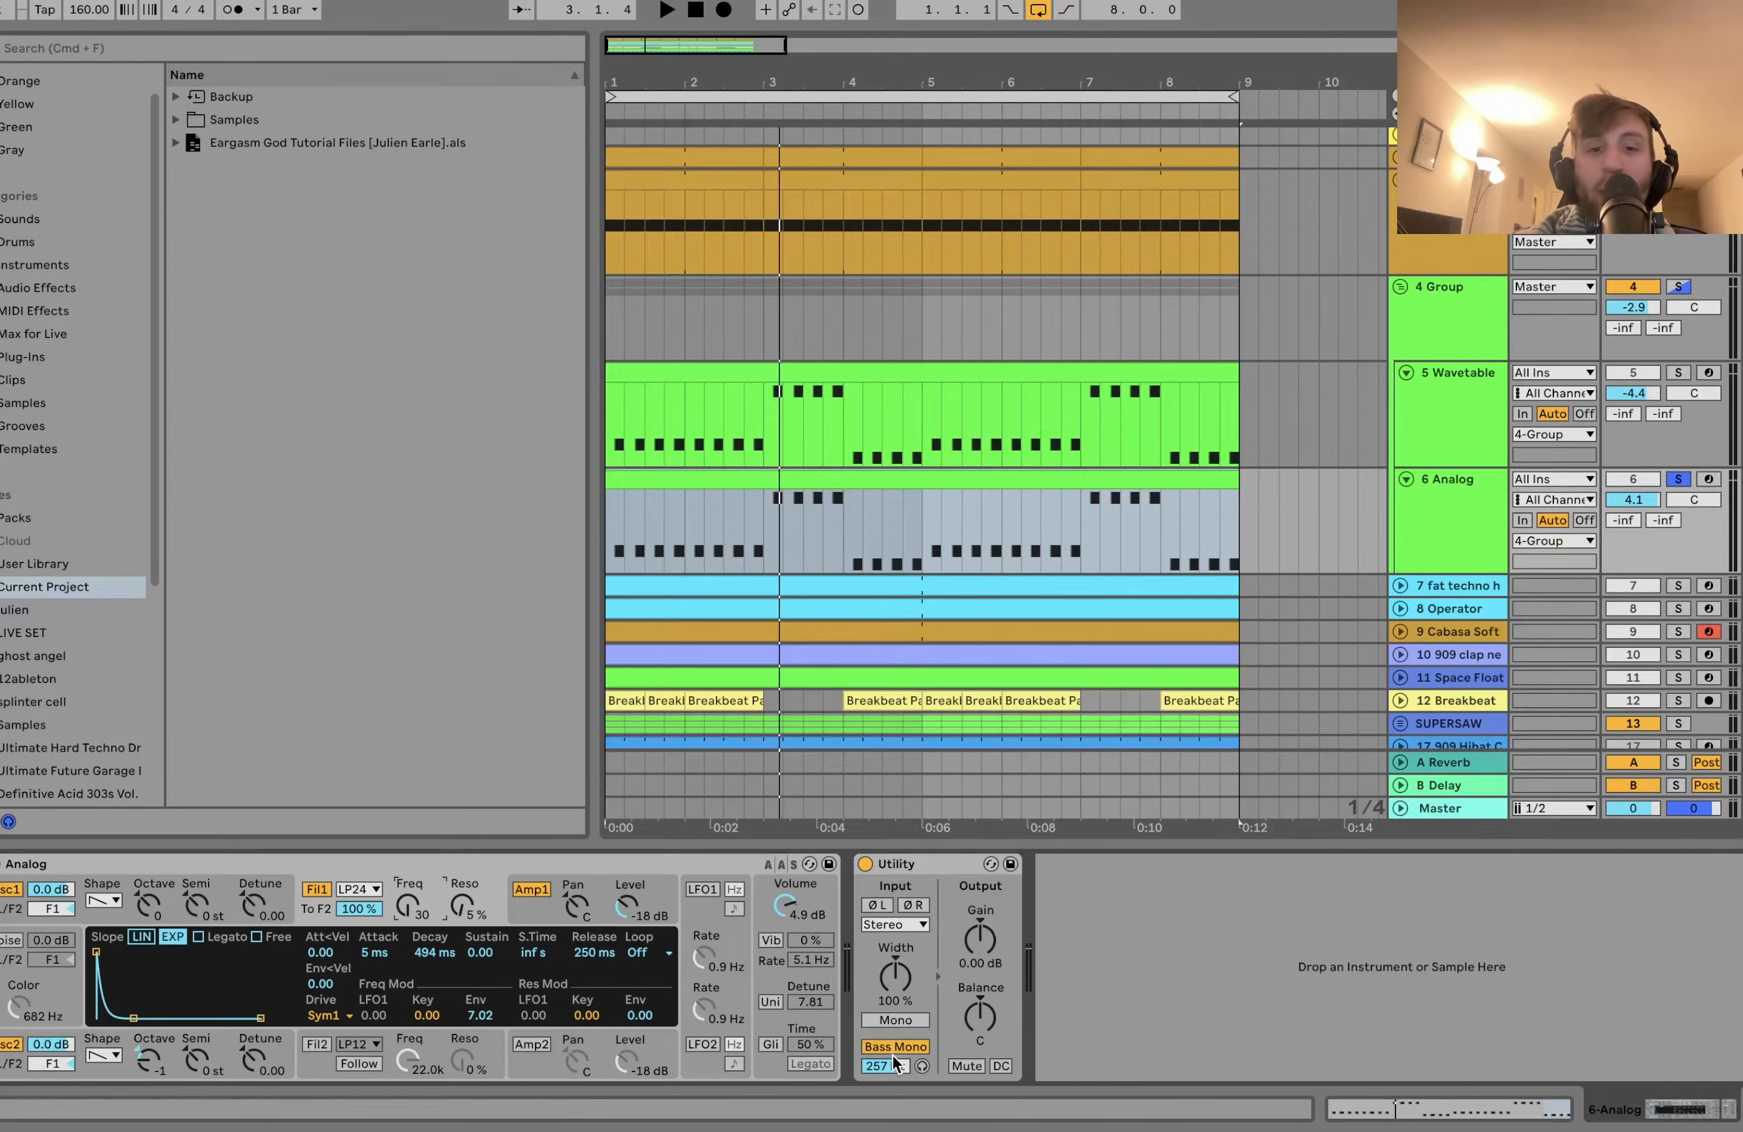
# Solo the 4 Group, bring up its EQ Eight and Utility, and audition both basslines together.
pyautogui.click(1678, 287)
pyautogui.click(1447, 325)
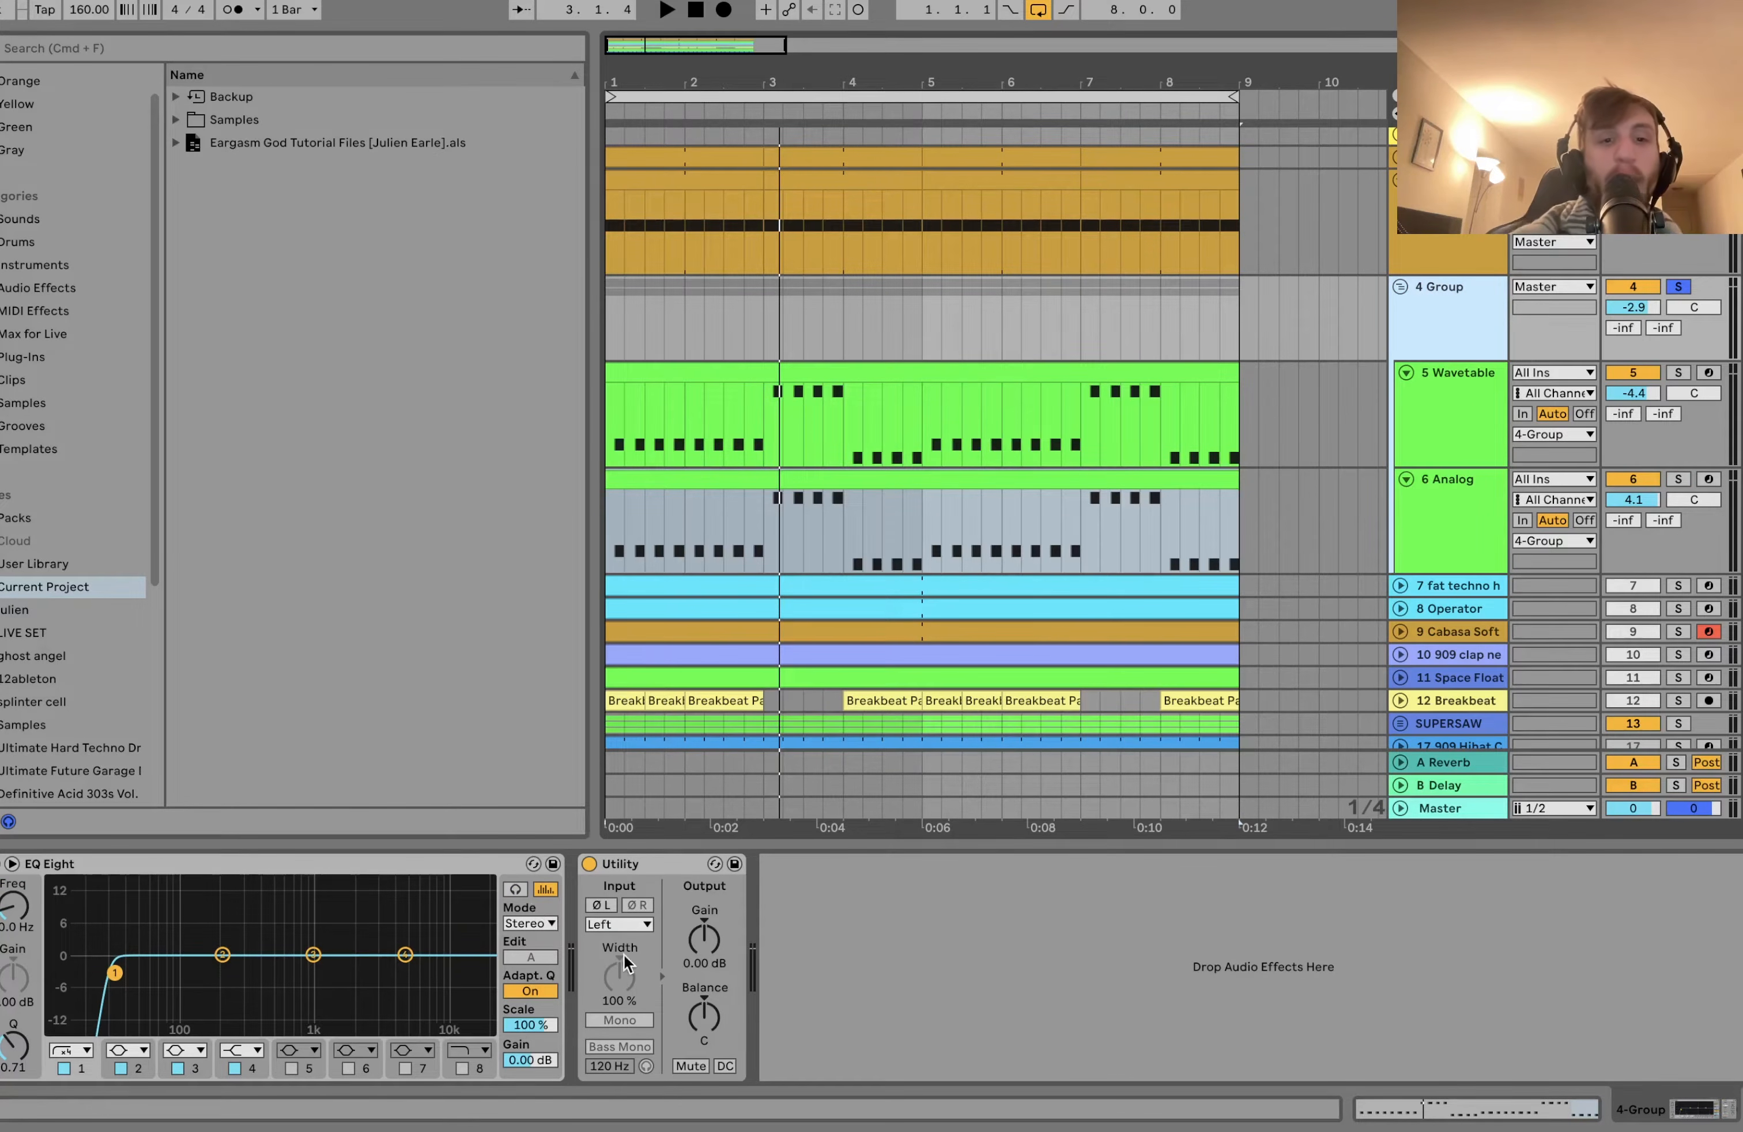
pyautogui.press('space')
pyautogui.press('space')
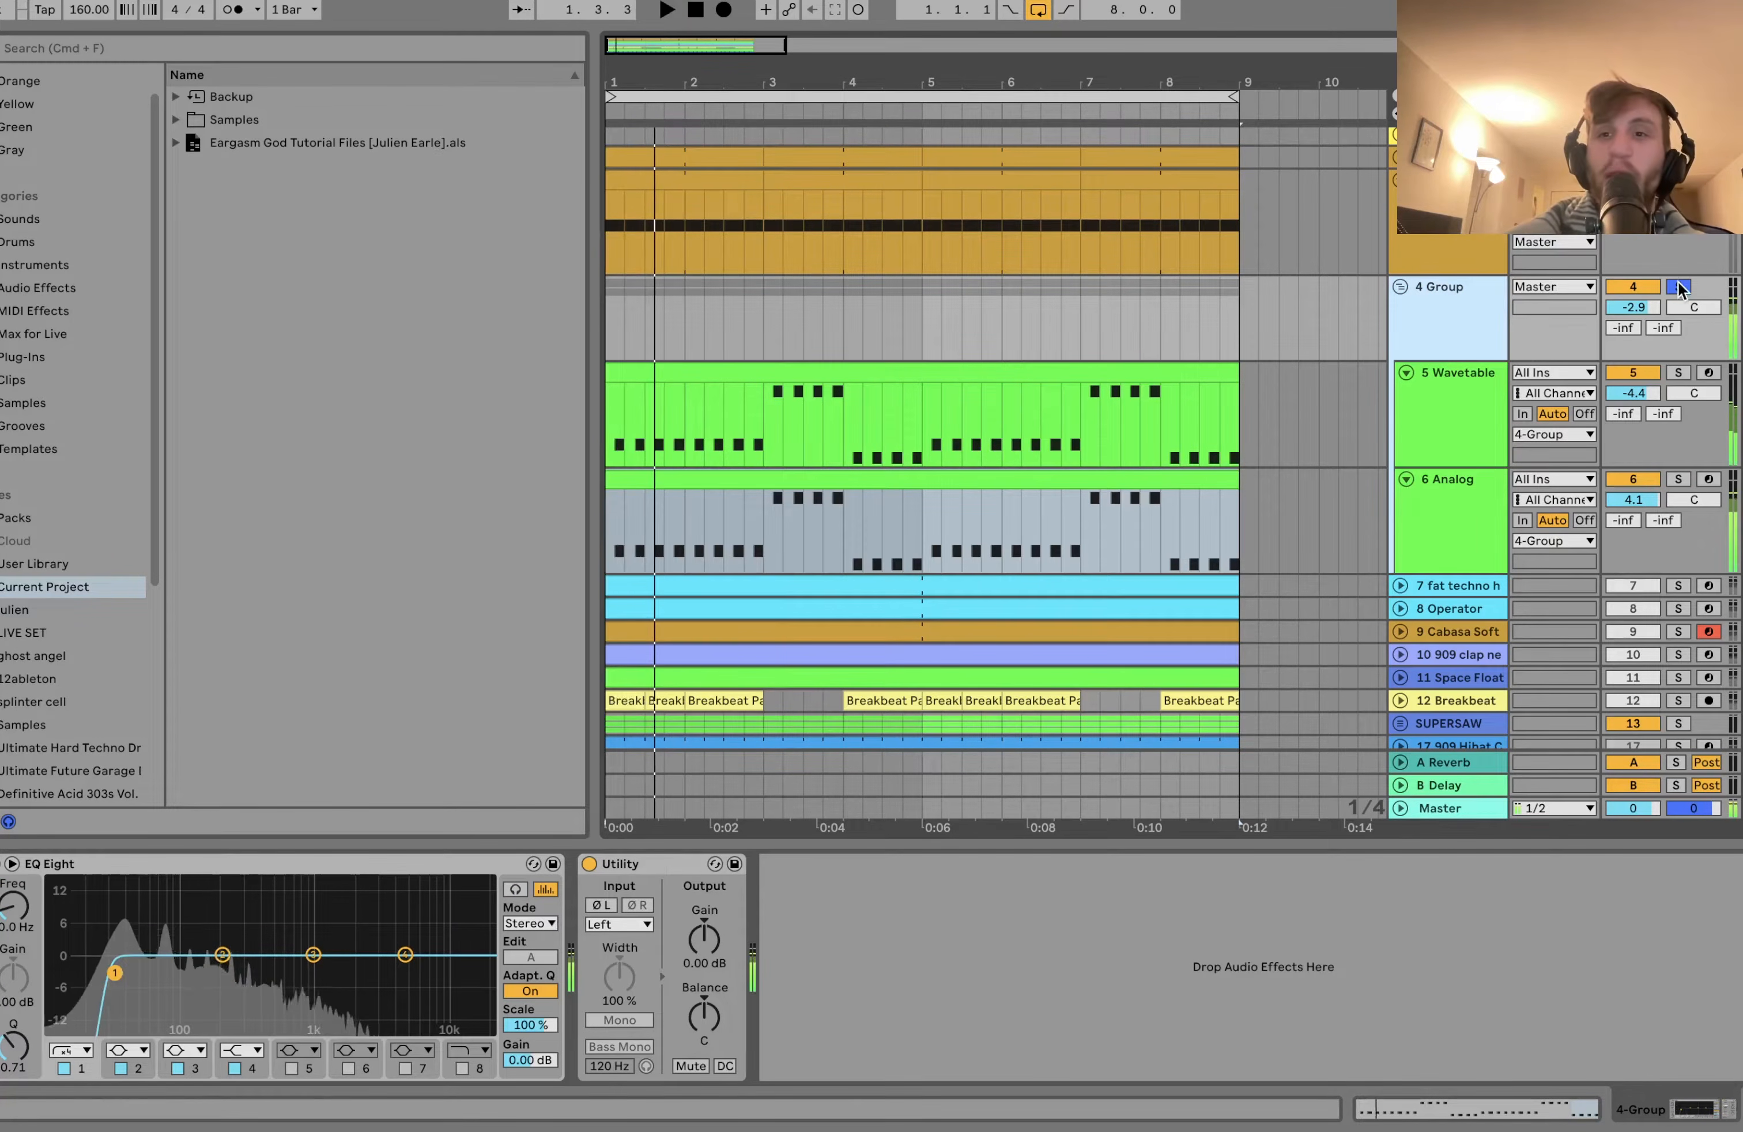
pyautogui.press('space')
# Solo tracks 7 to 10 alongside the 4 Group and audition the bass with the percussion.
pyautogui.scroll(-2, 1443, 302)
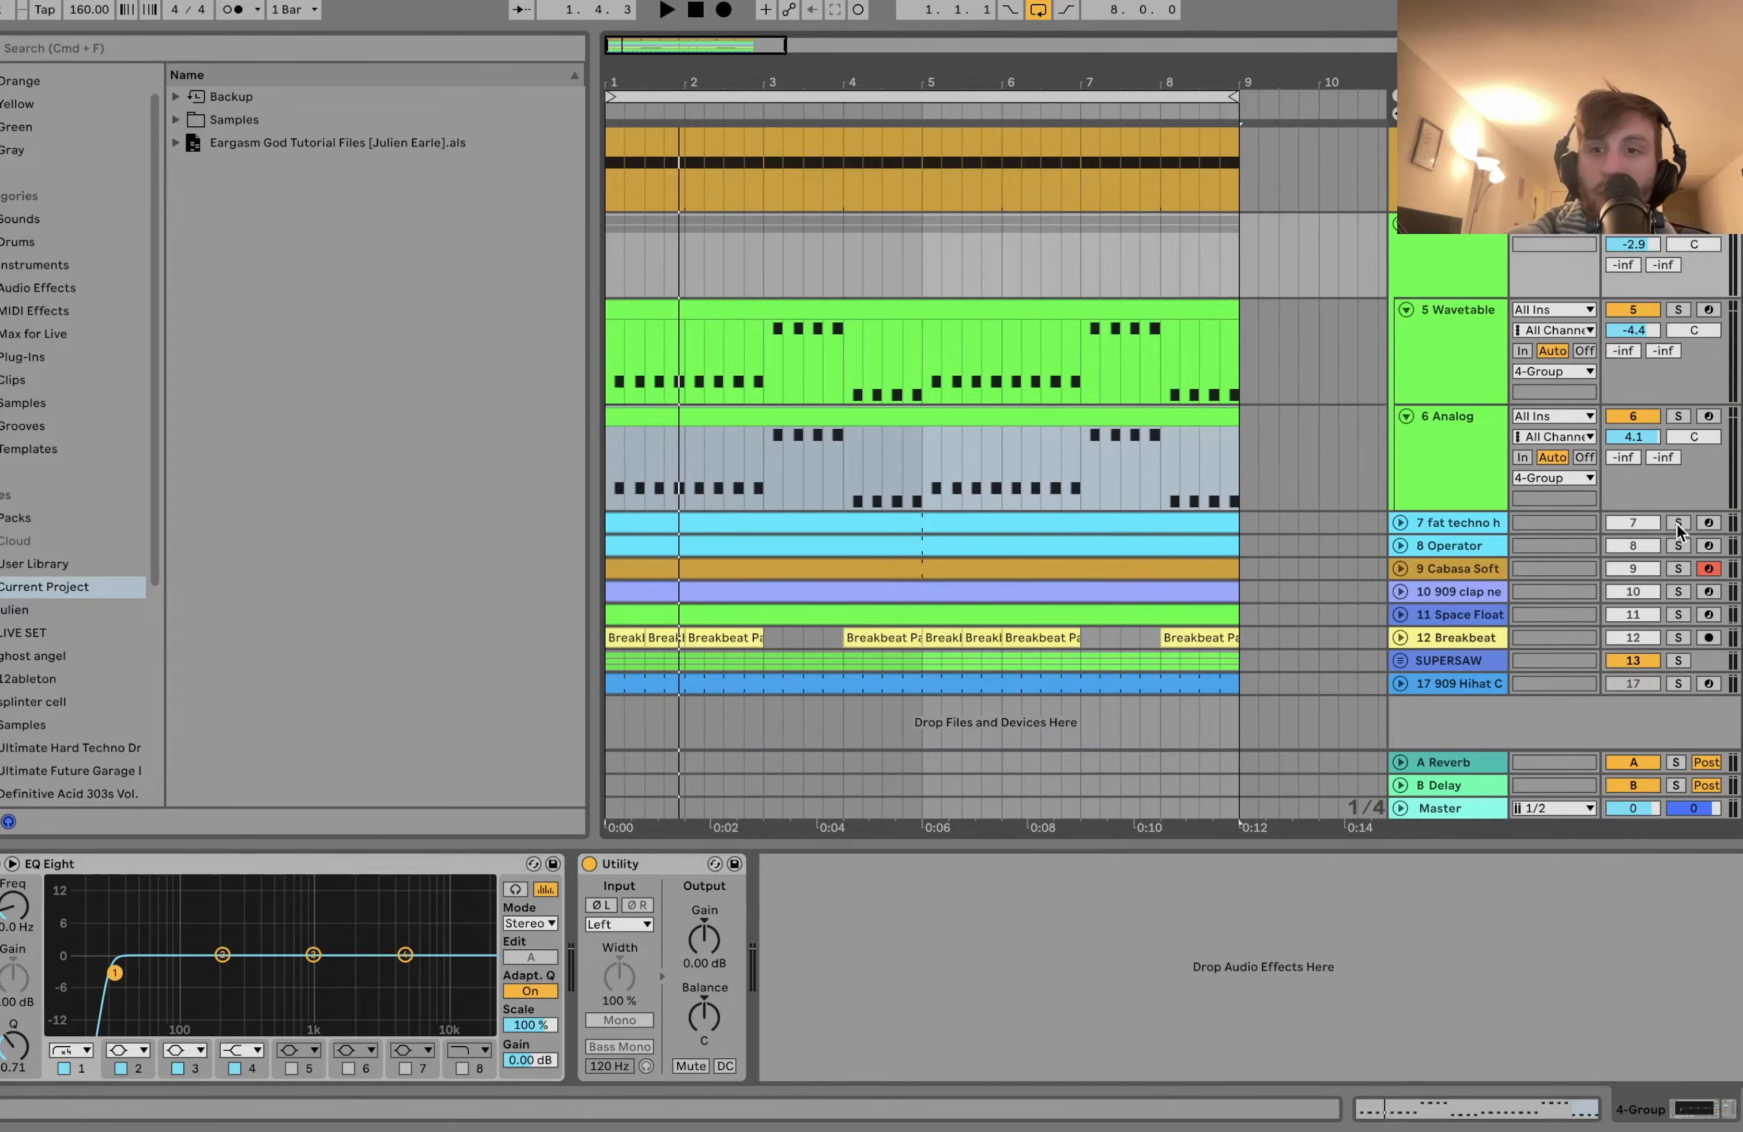
pyautogui.click(1680, 592)
pyautogui.press('space')
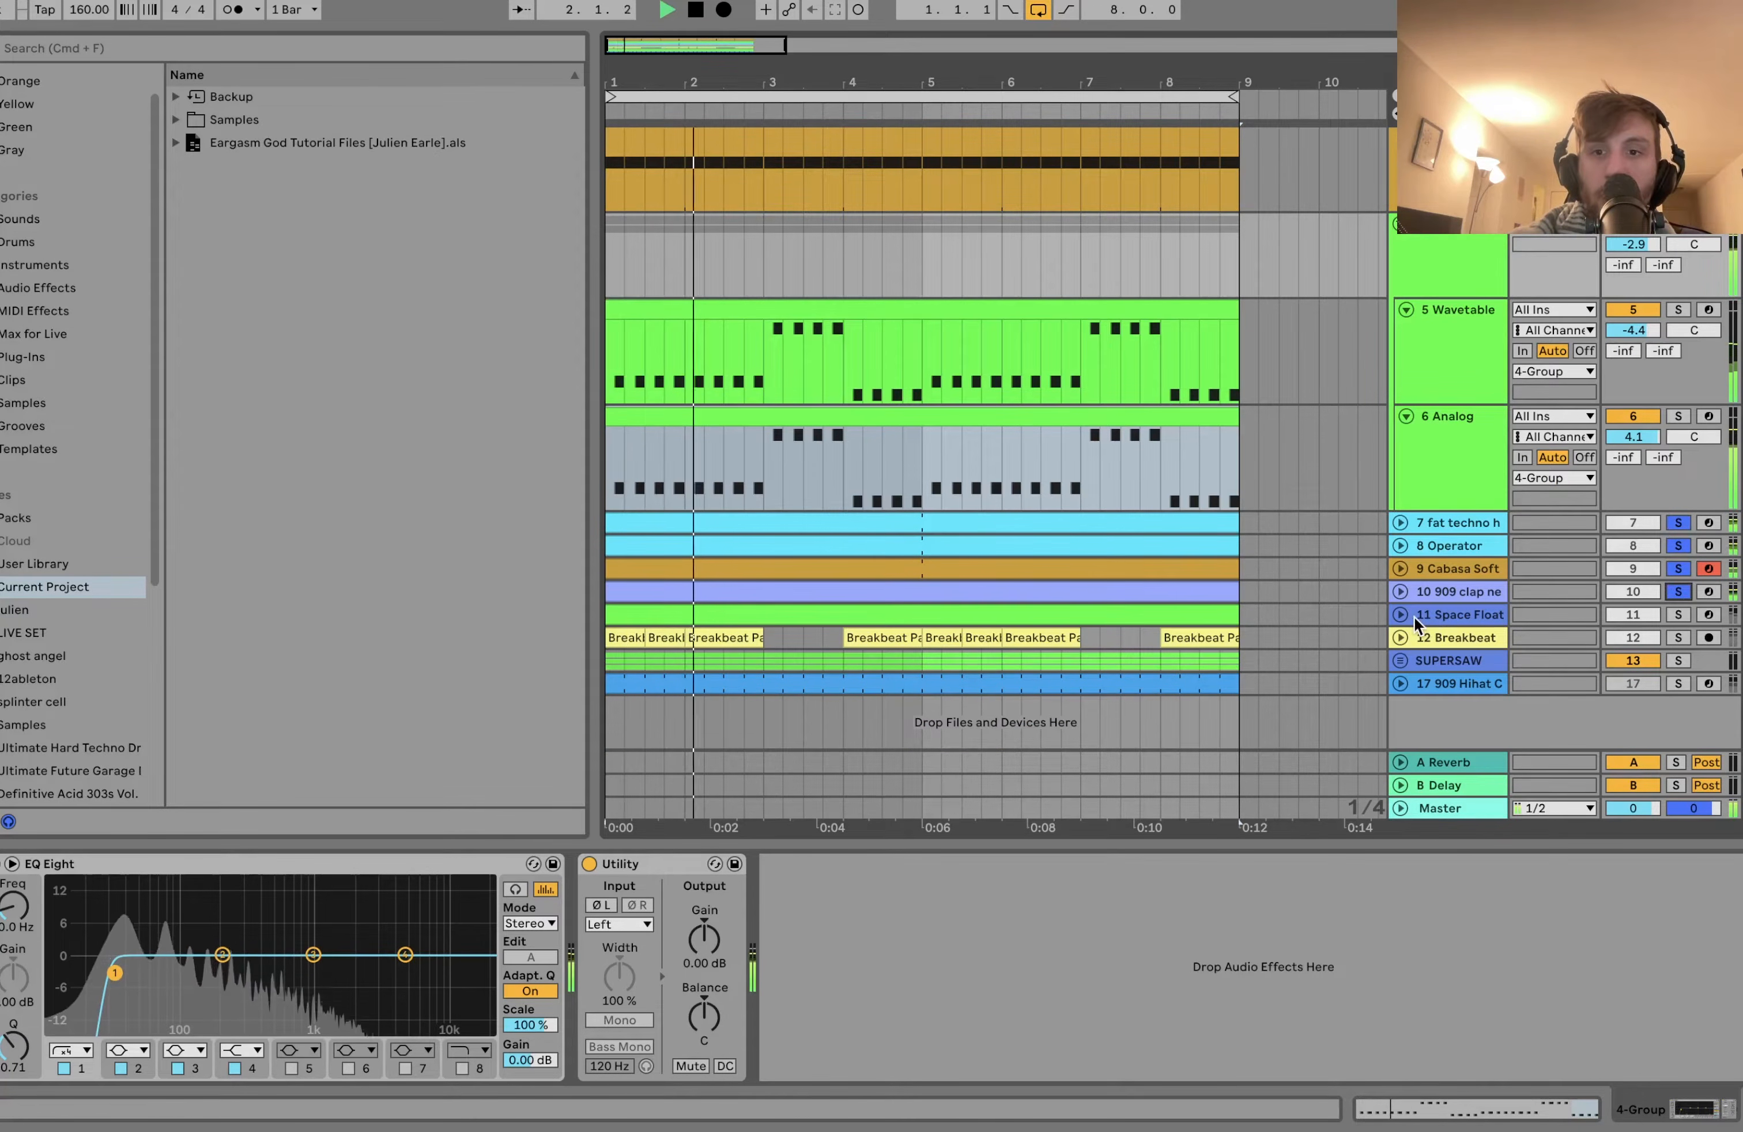
pyautogui.moveTo(1443, 683); pyautogui.dragTo(1459, 609)
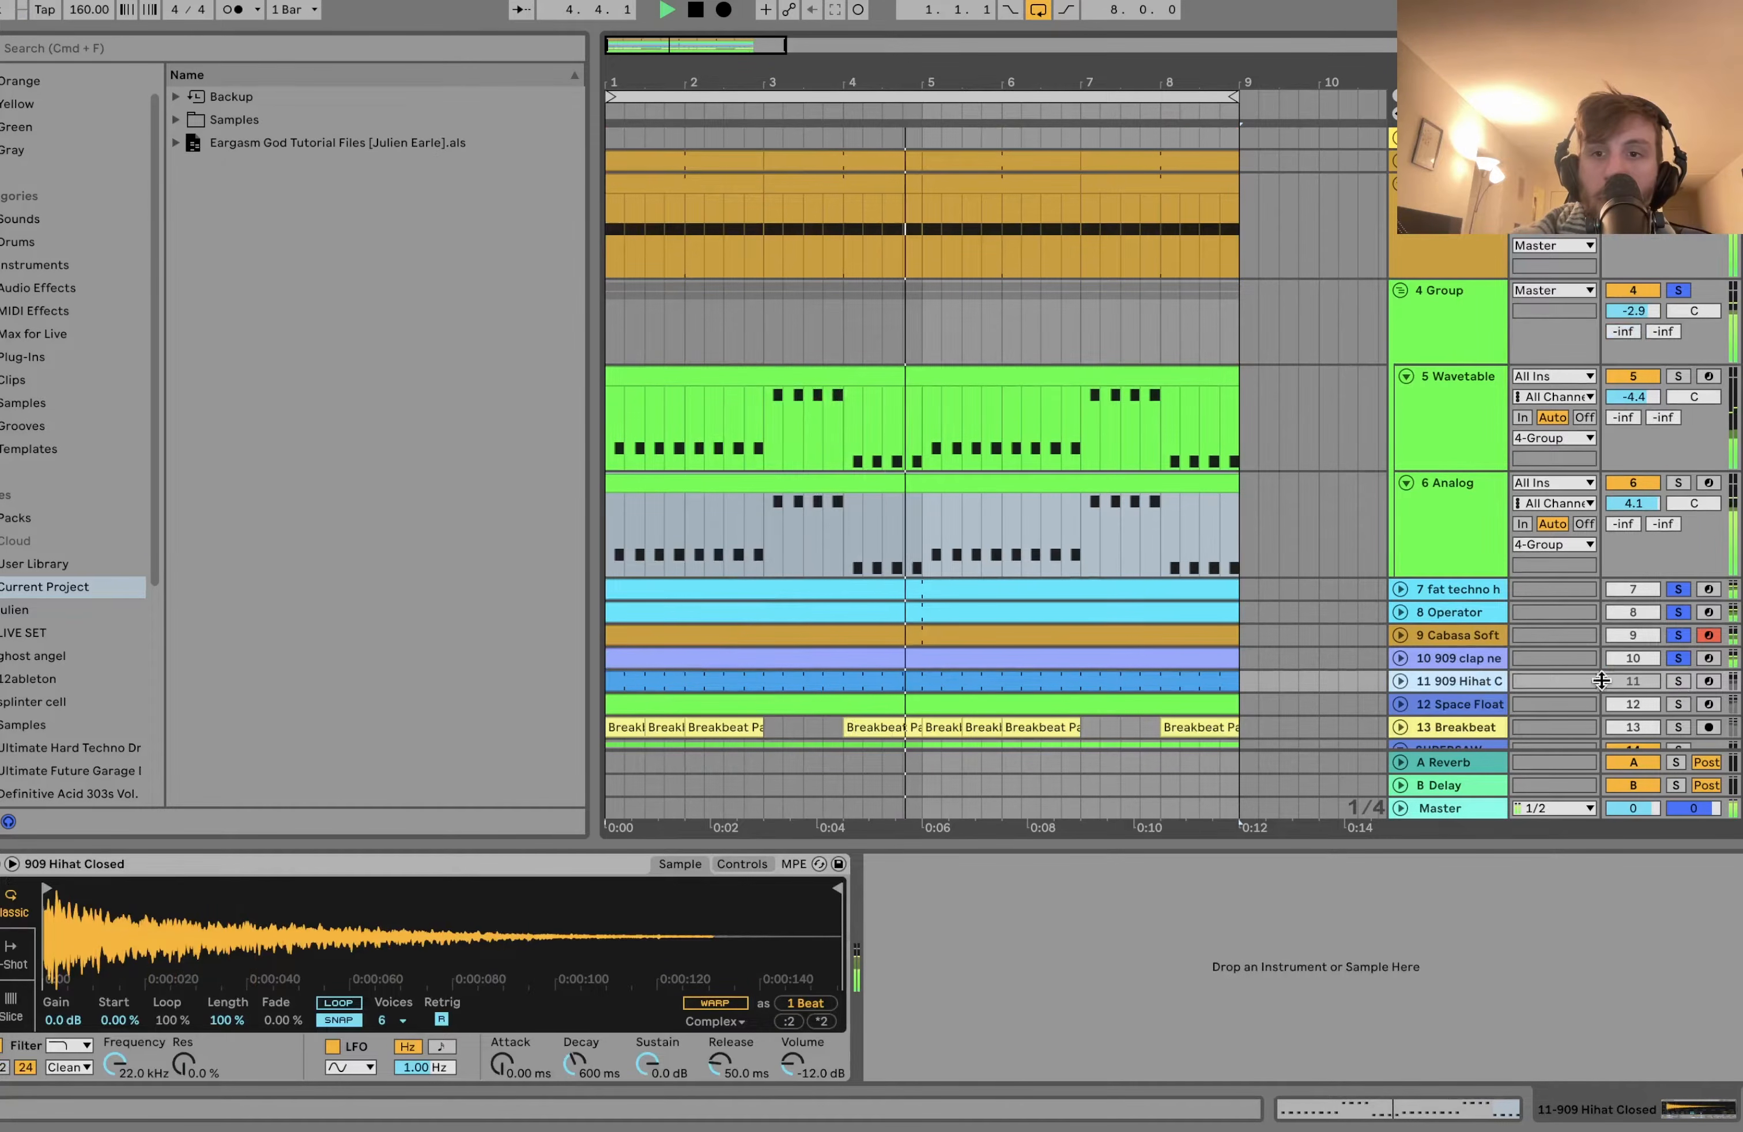
pyautogui.scroll(-2, 1468, 620)
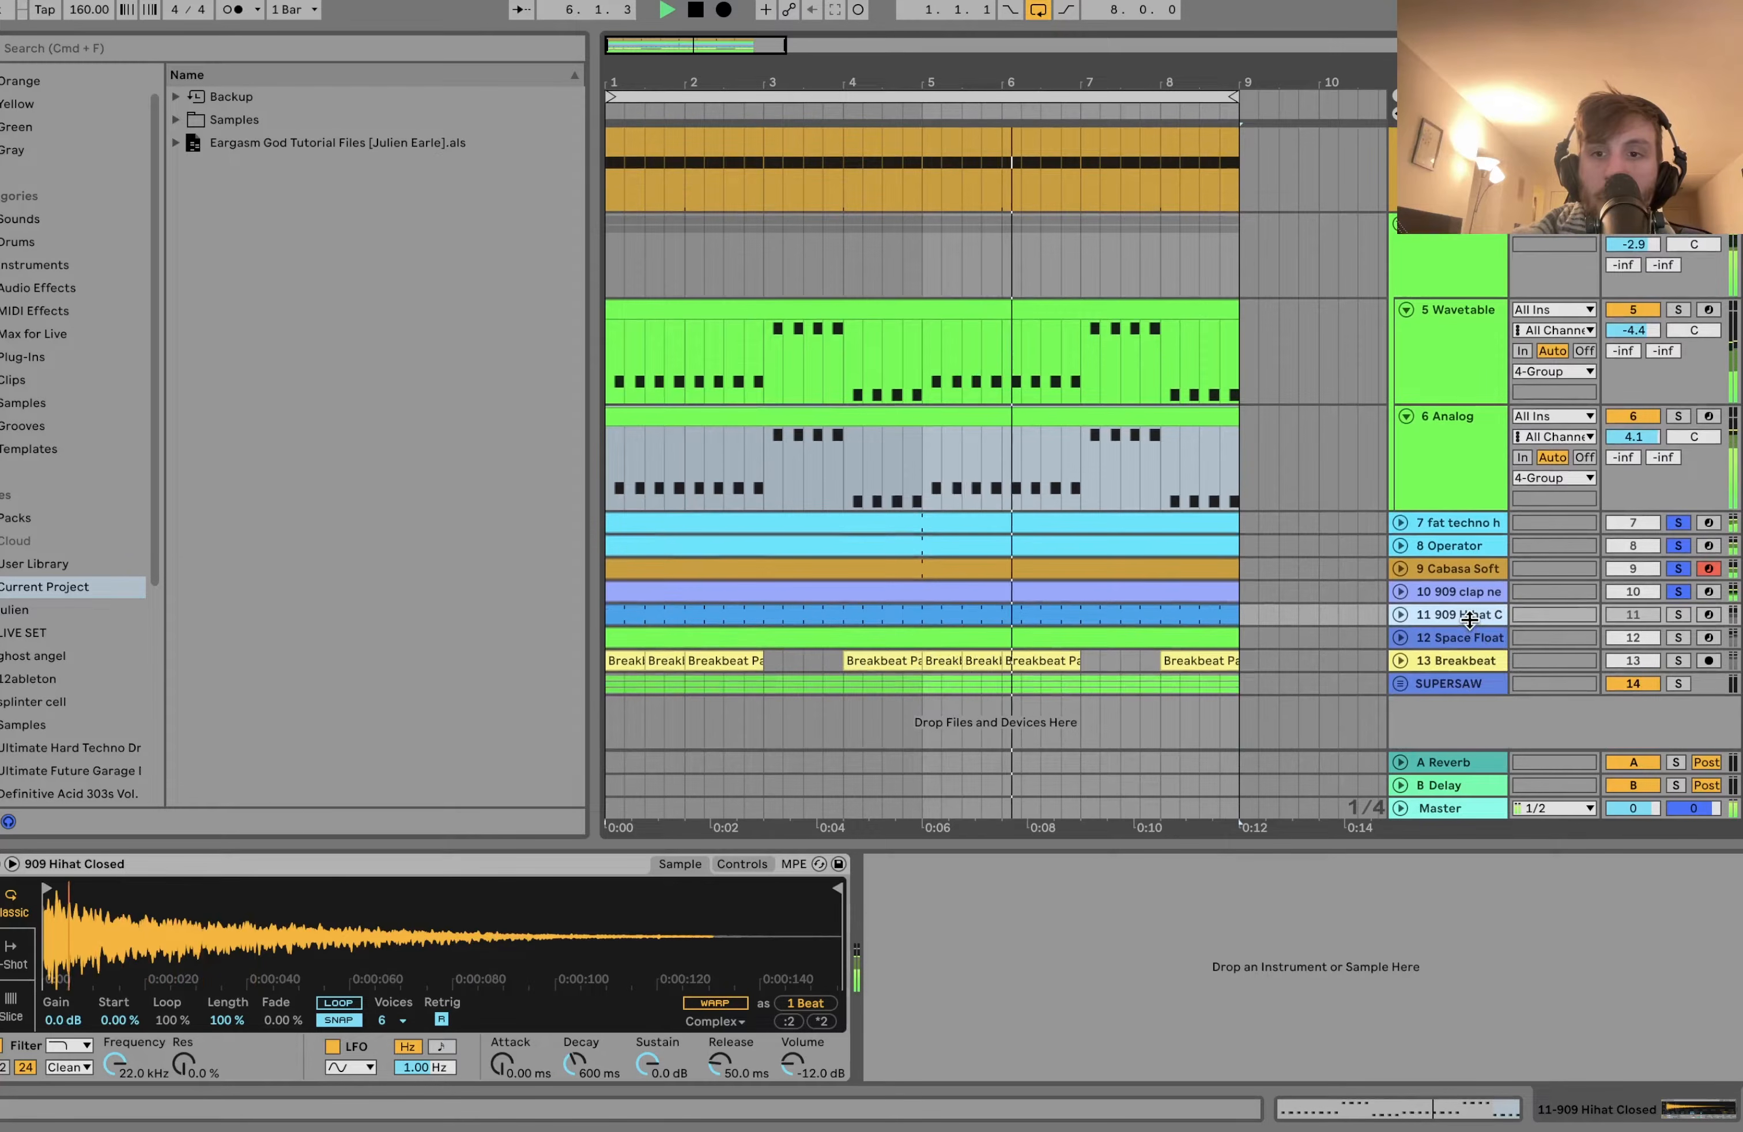
pyautogui.moveTo(1468, 616); pyautogui.dragTo(1471, 734)
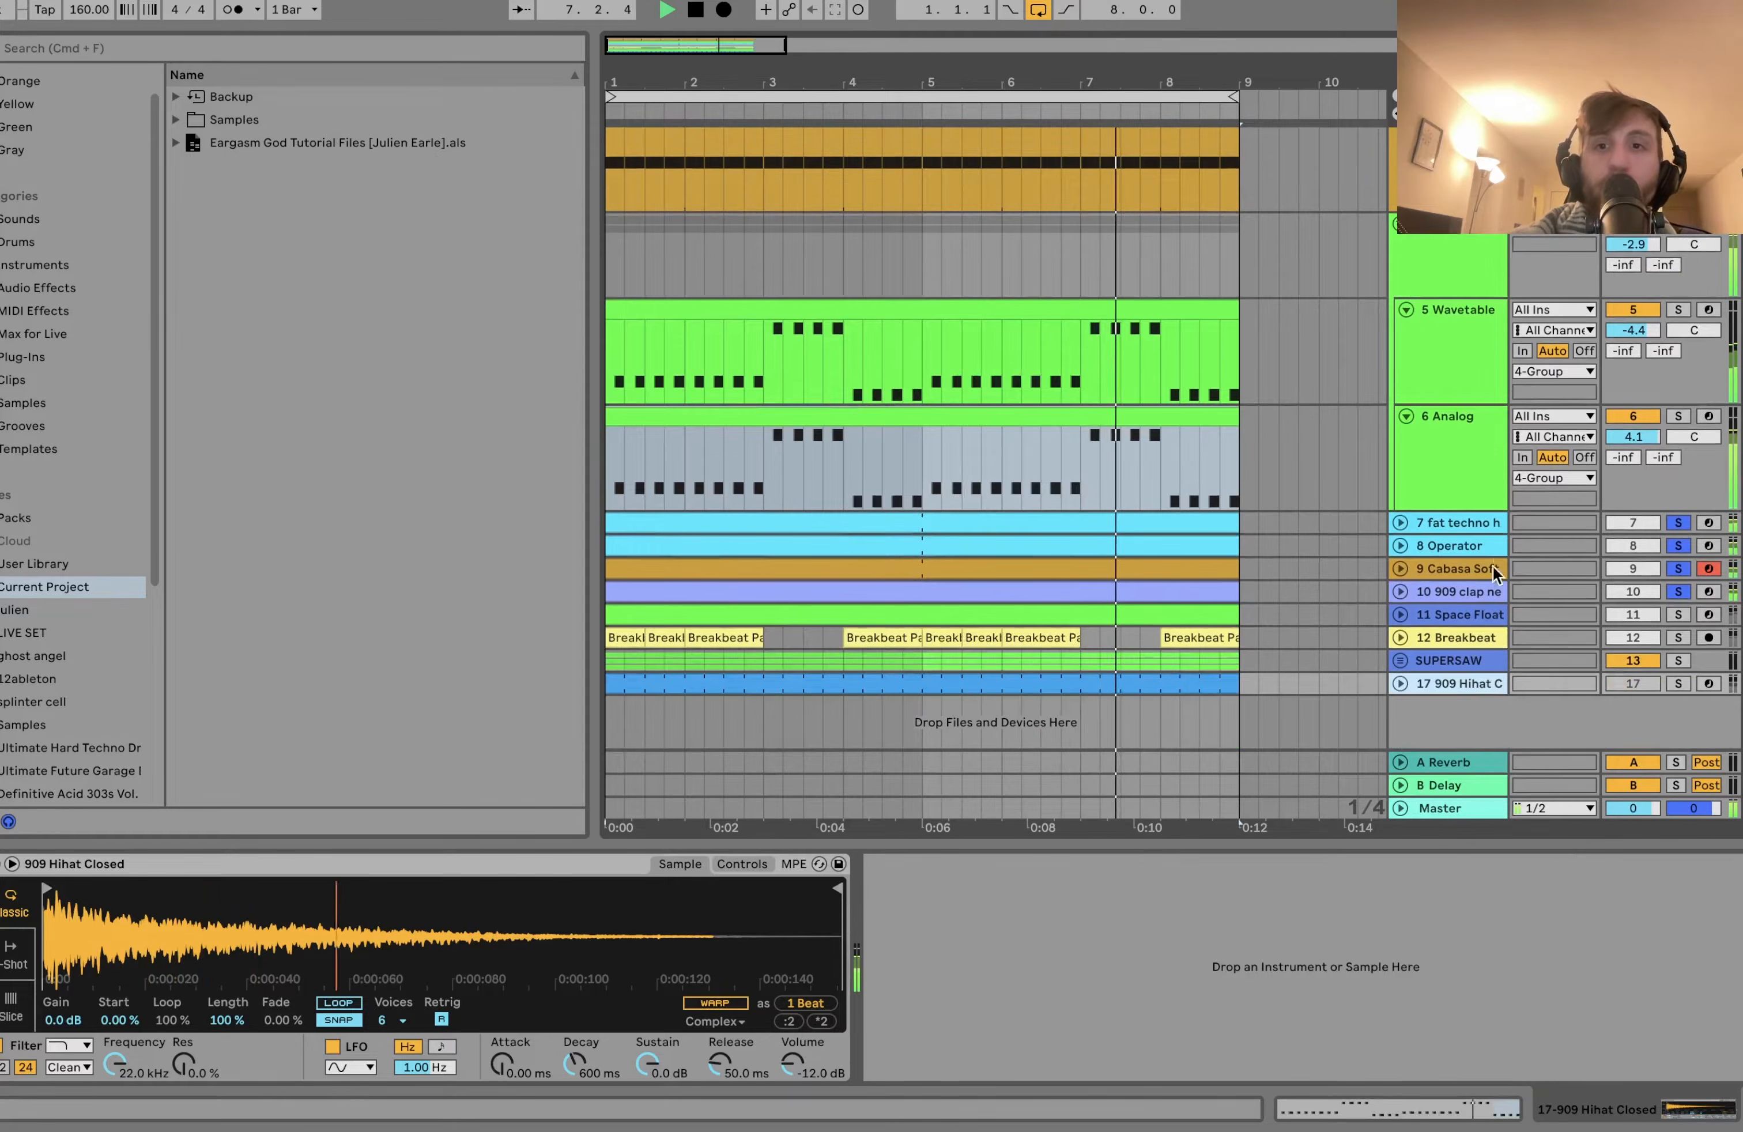
# Solo only the 7 fat techno hat and 8 Operator tracks, unfold both in the arrangement and audition them.
pyautogui.click(1679, 522)
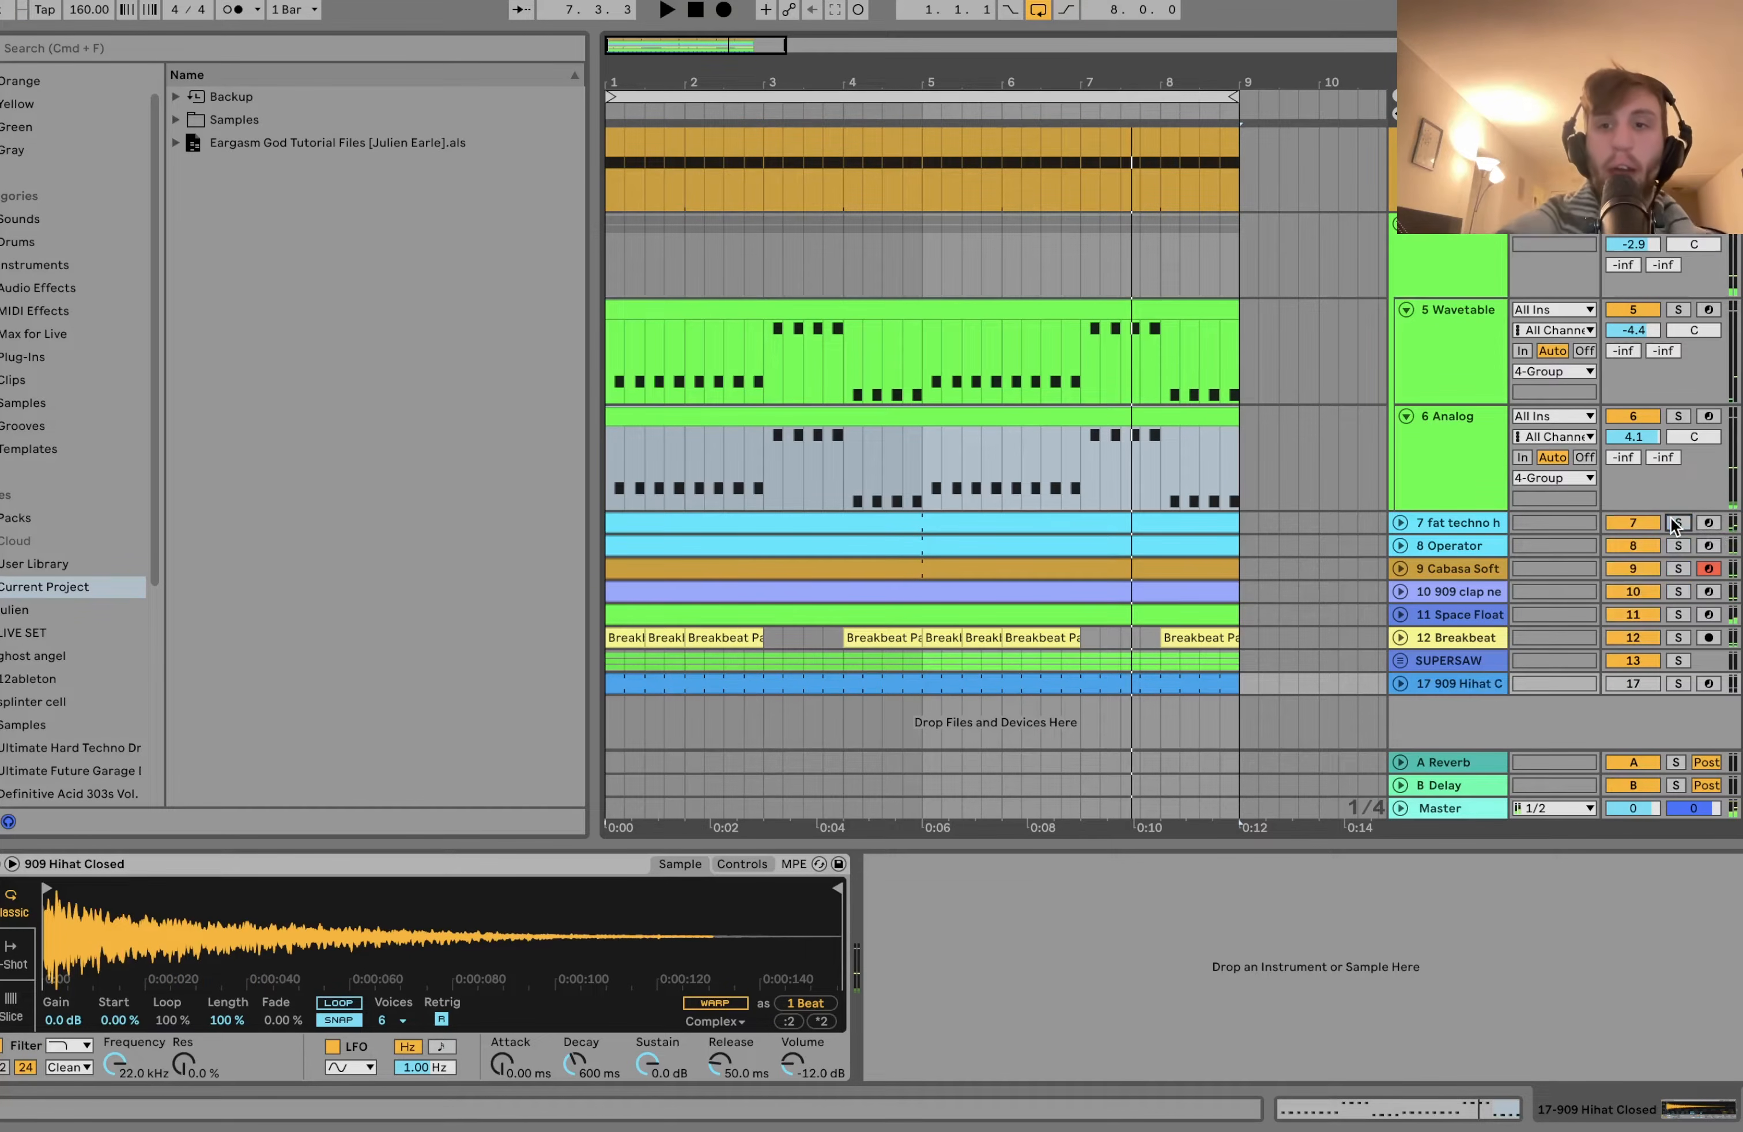
pyautogui.press('space')
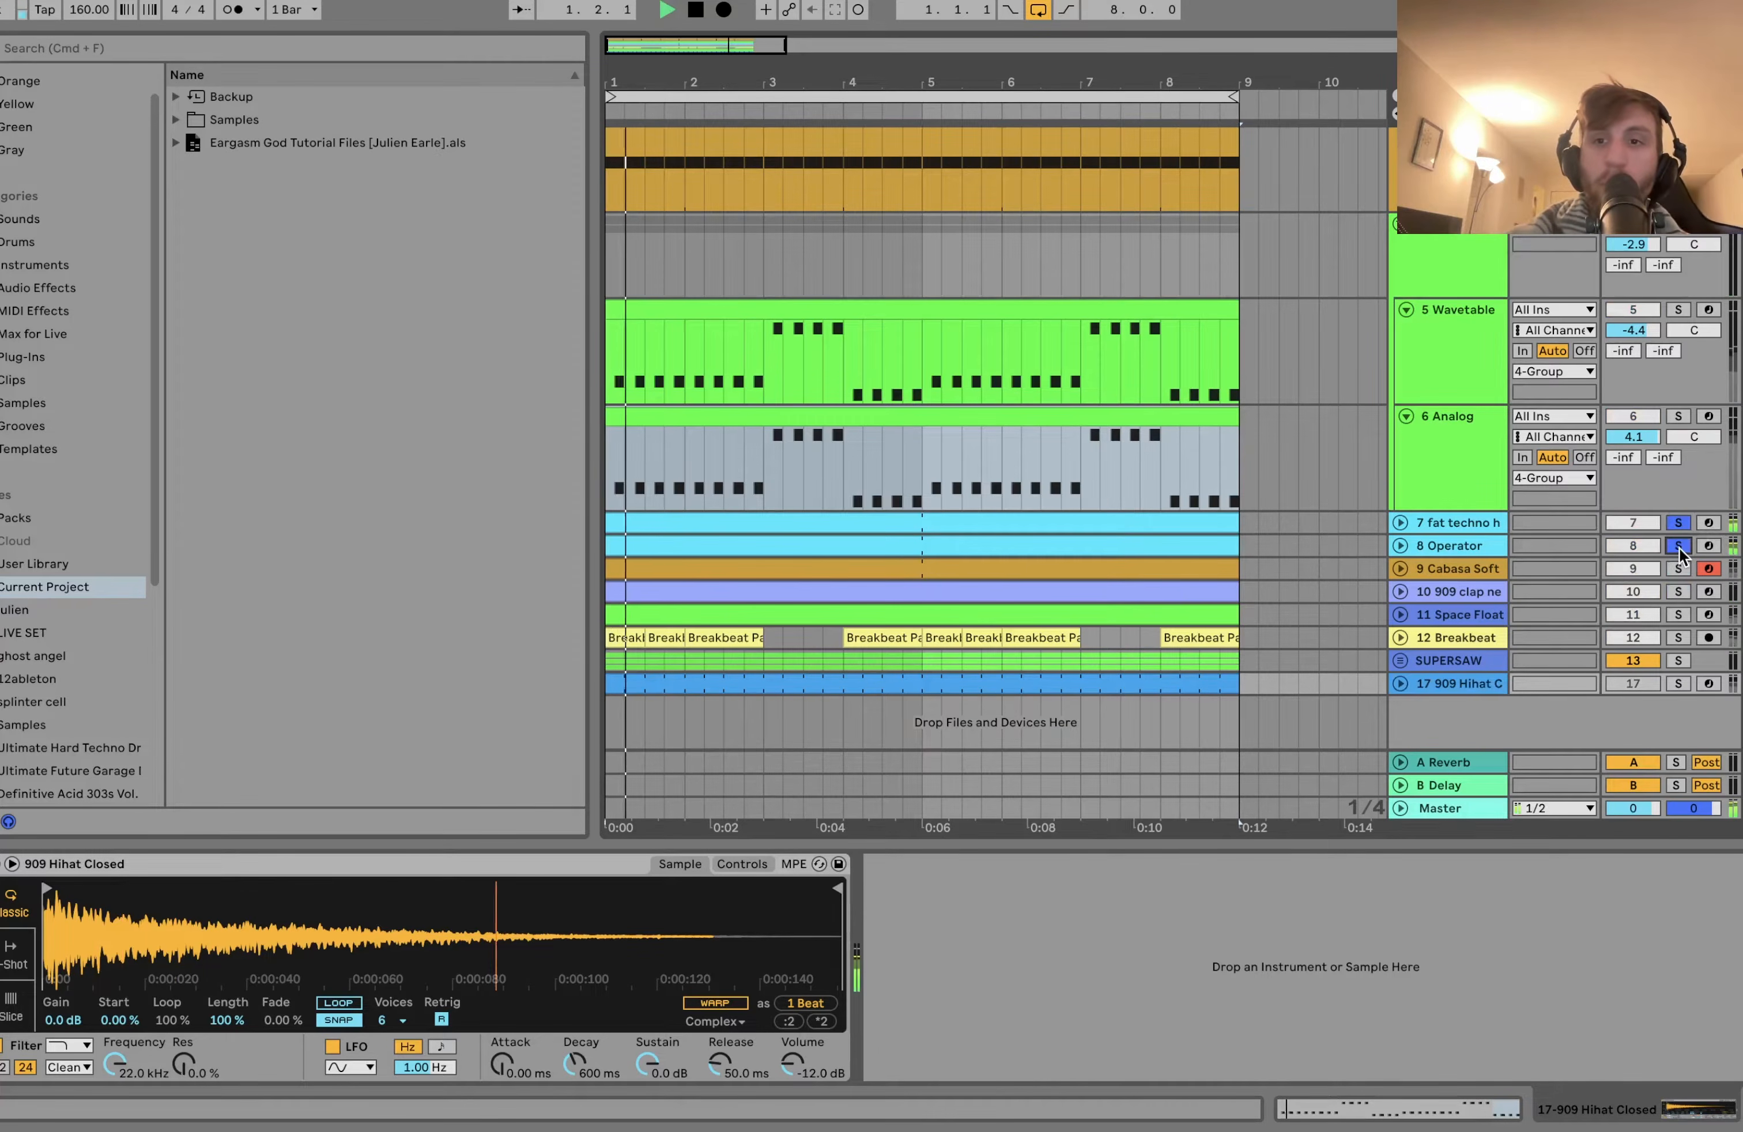
pyautogui.click(1400, 545)
pyautogui.click(1400, 523)
pyautogui.press('space')
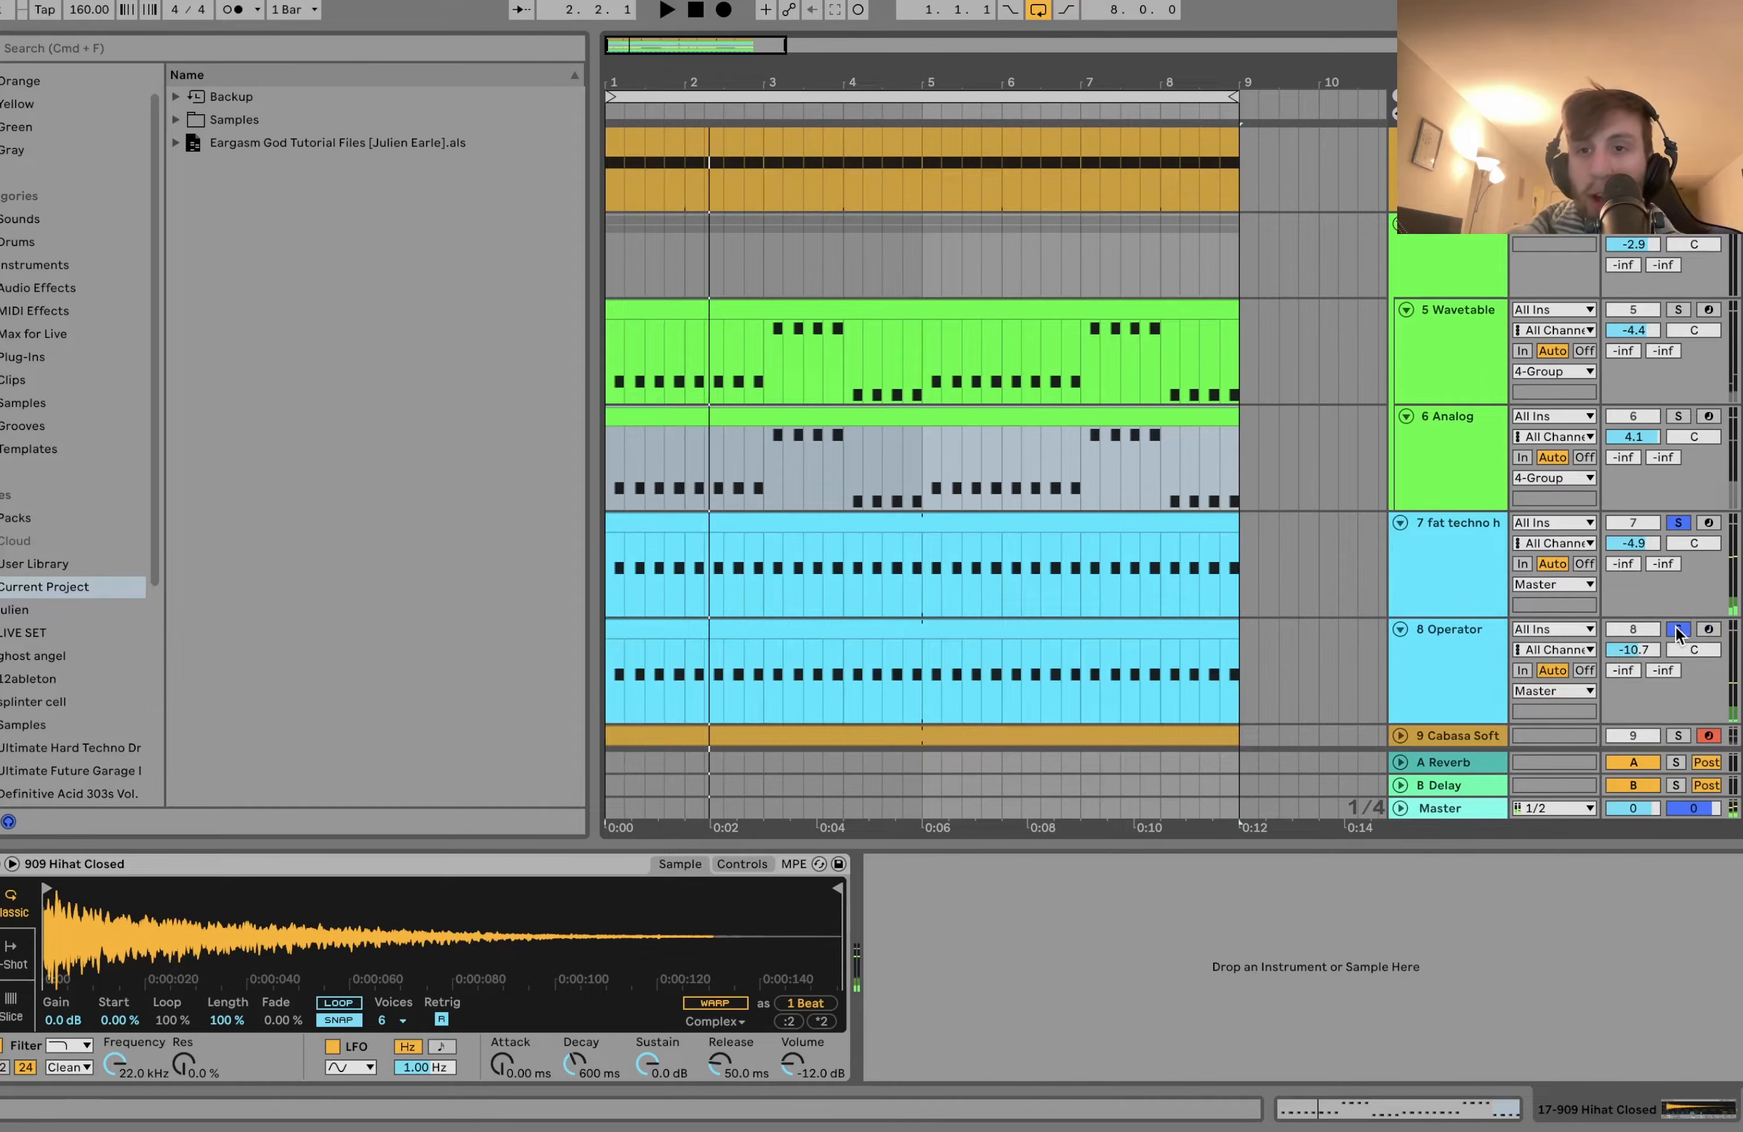
# Solo the 7 fat techno hat track and the 8 Operator track in turn, auditioning each hat with its device shown.
pyautogui.click(1459, 582)
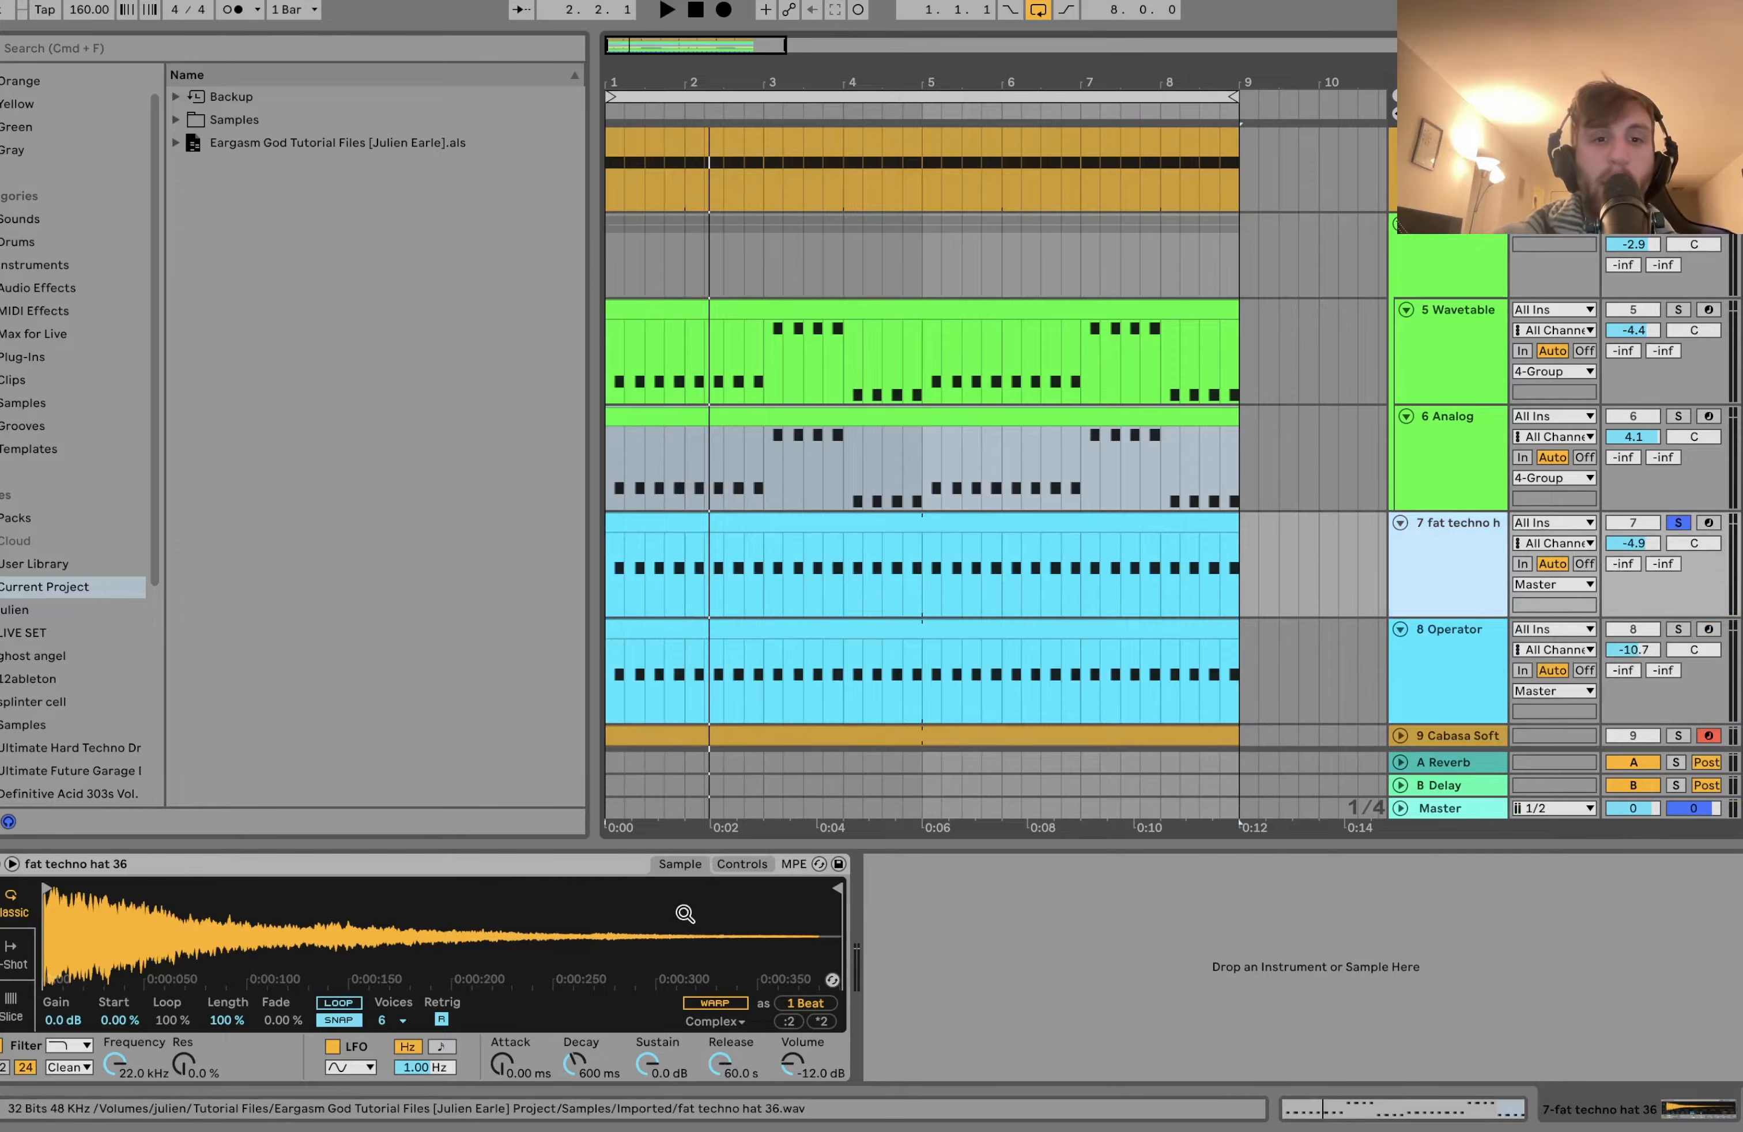
pyautogui.press('space')
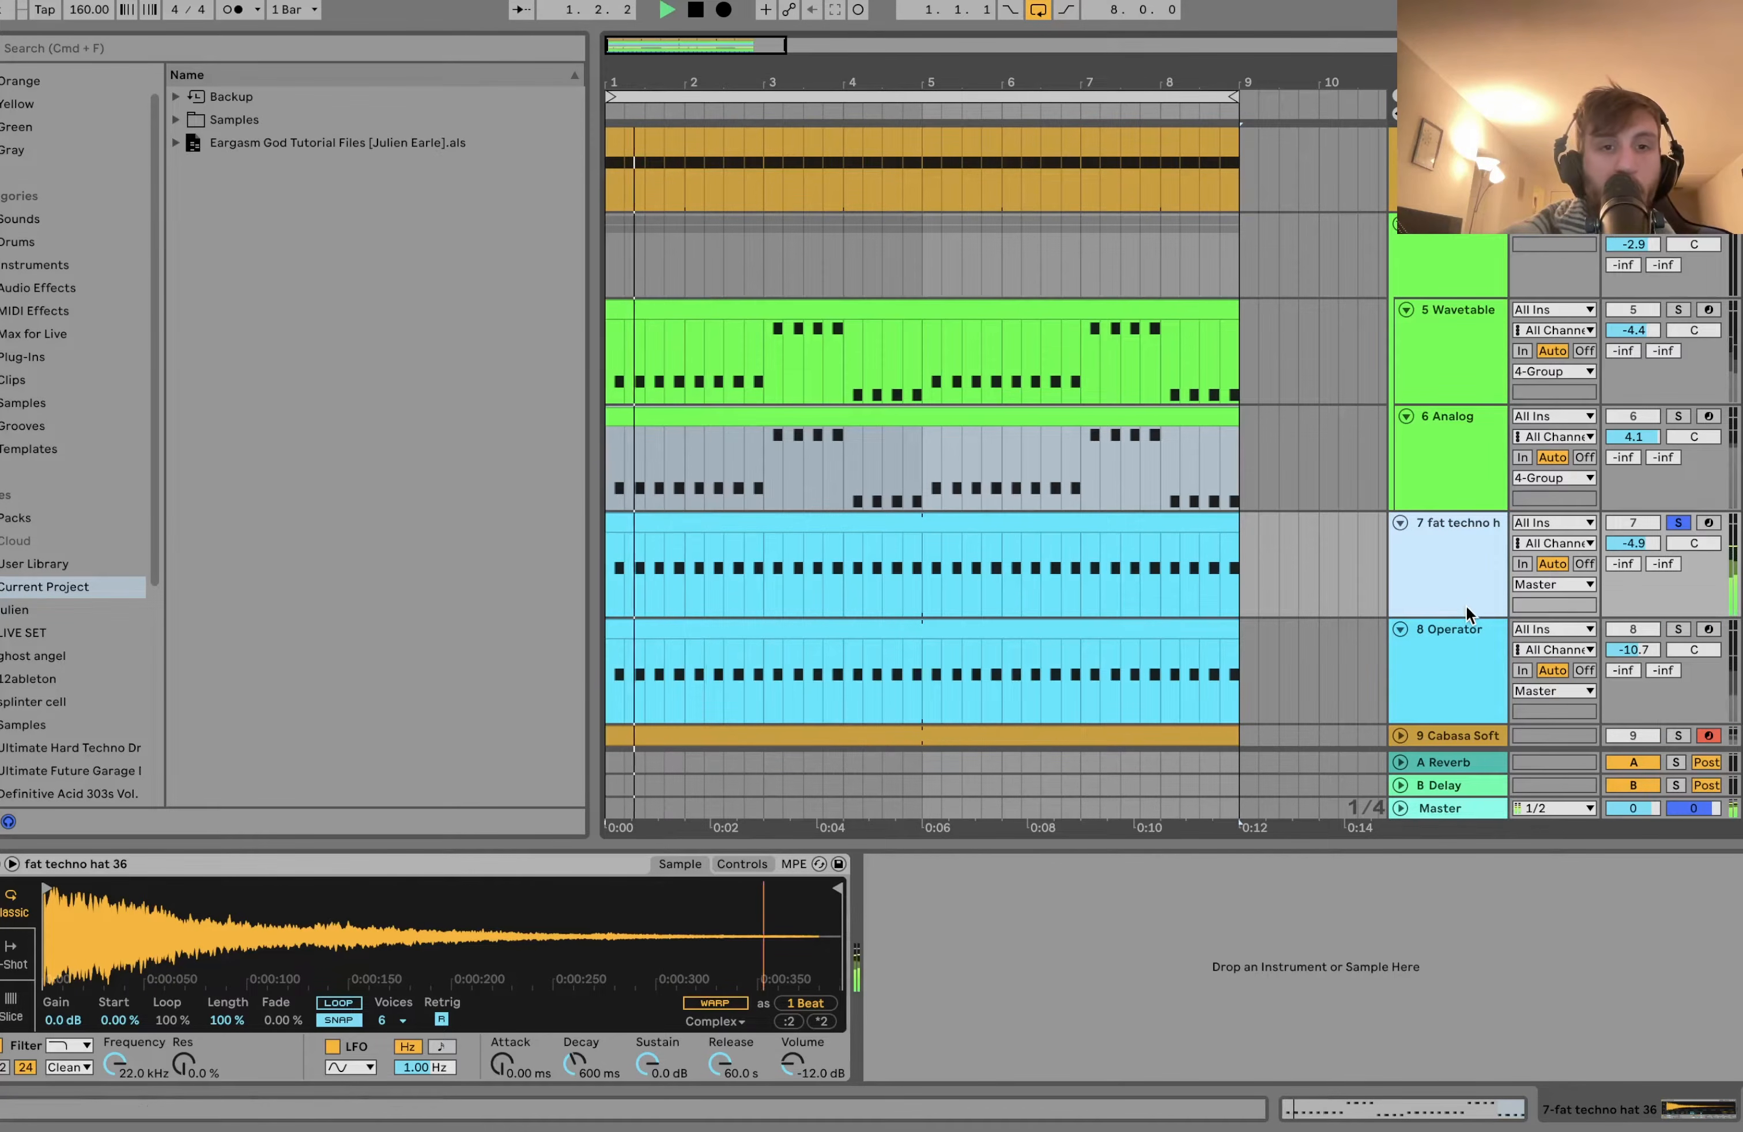
pyautogui.click(1678, 629)
pyautogui.press('space')
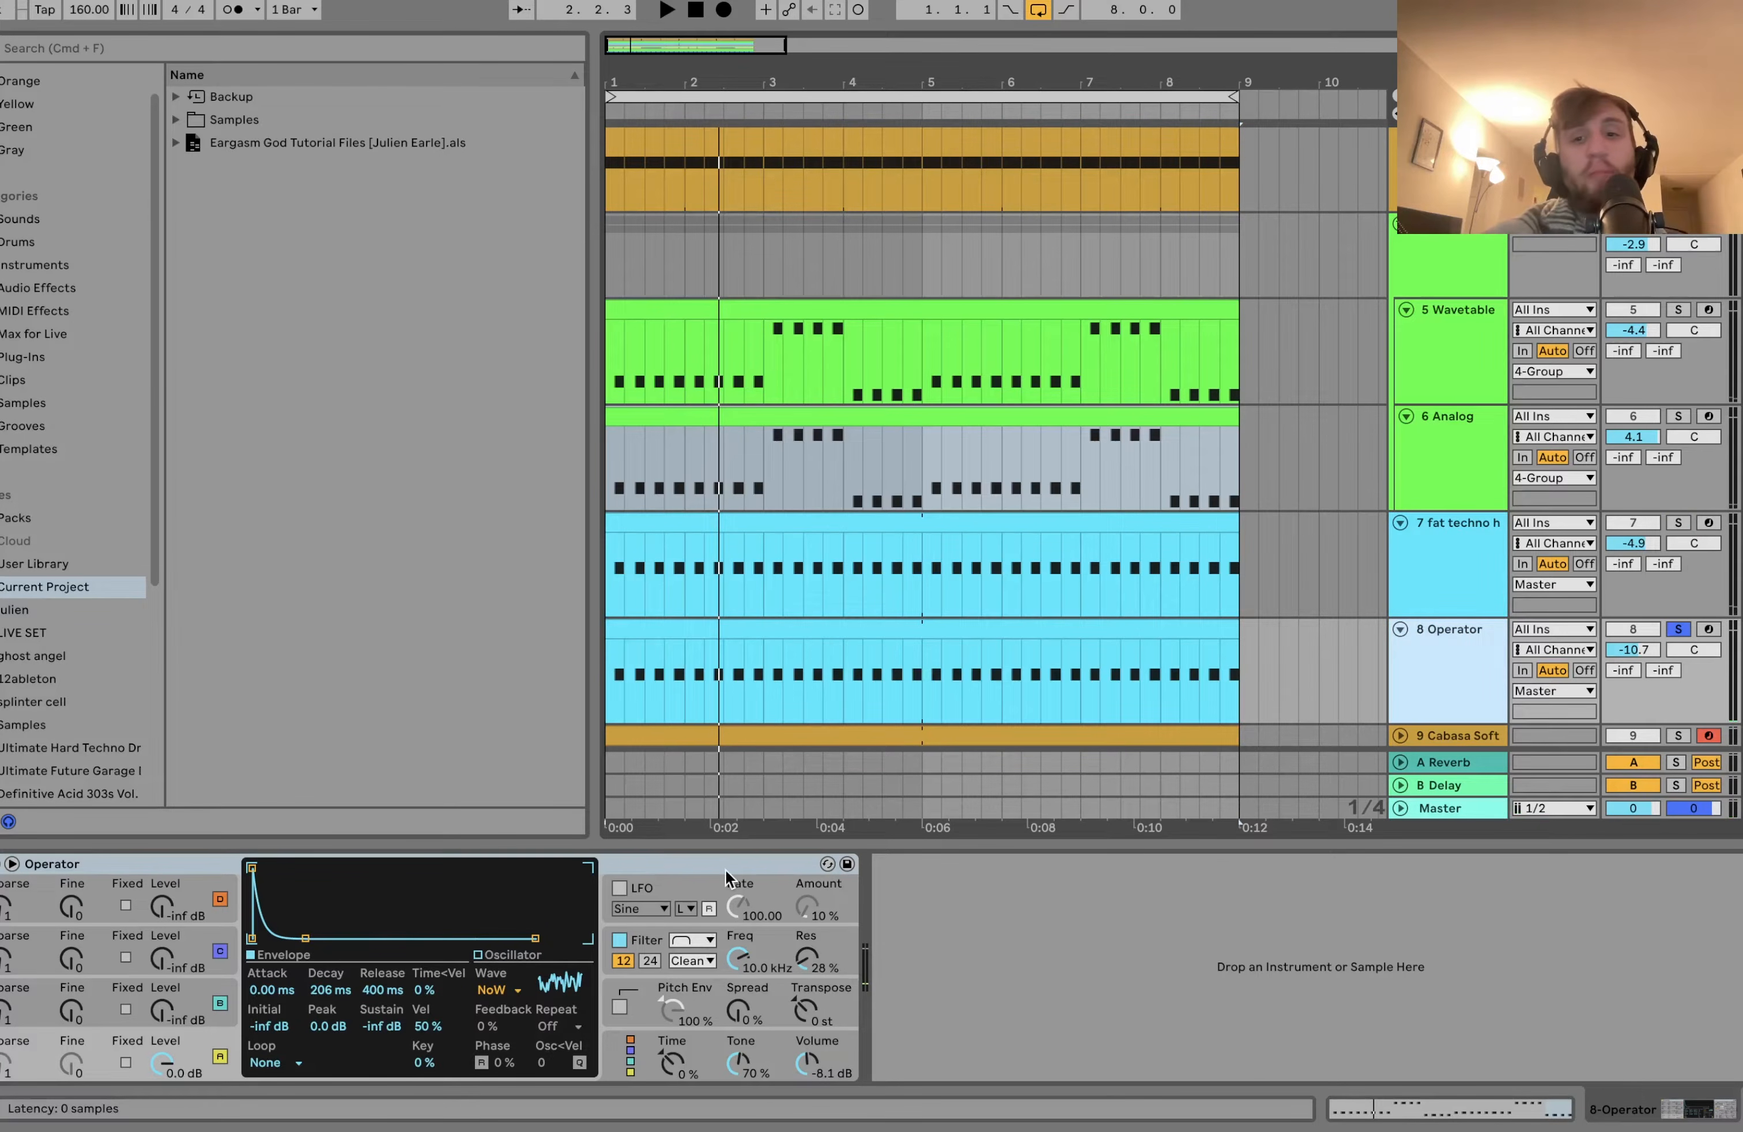
# Solo the 7 fat techno hat track again, bring up its sample and audition it.
pyautogui.click(1675, 523)
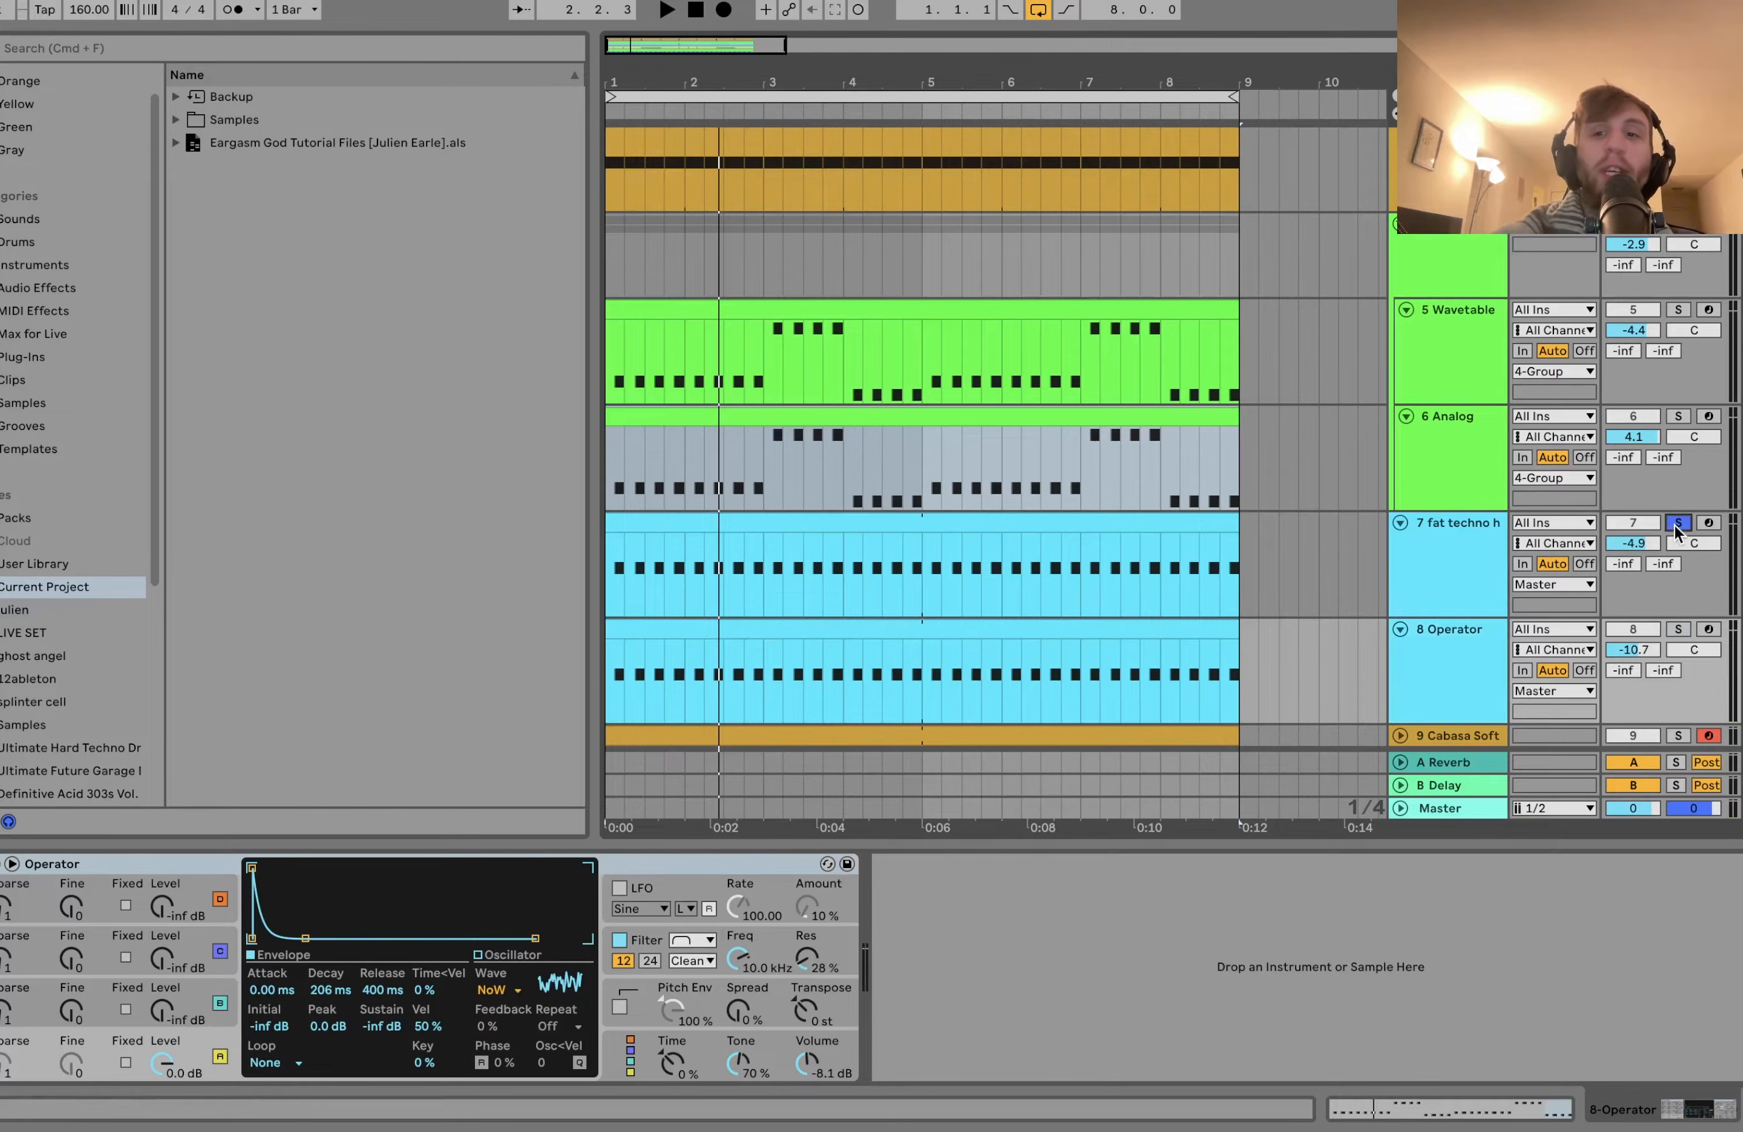
pyautogui.click(1463, 530)
pyautogui.press('space')
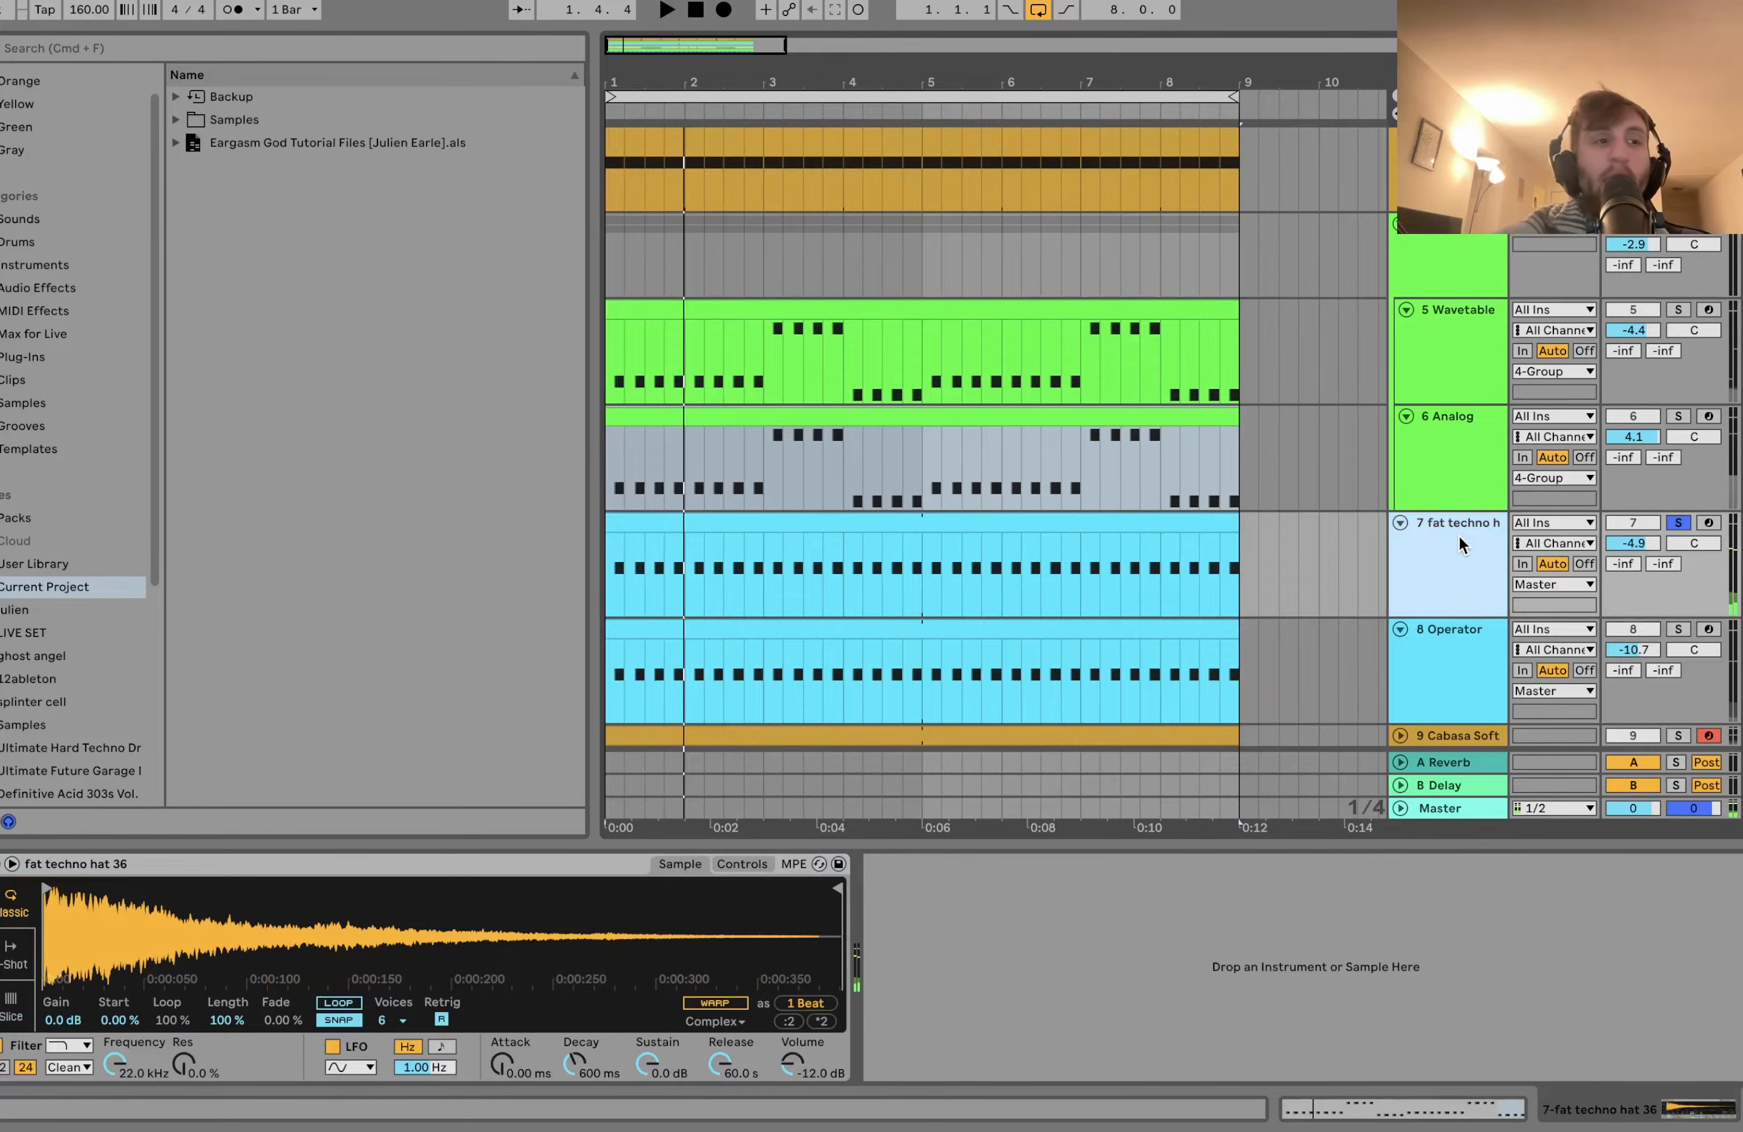
# Audition the 8 Operator track on its own and inspect its Operator's filter settings.
pyautogui.click(1679, 630)
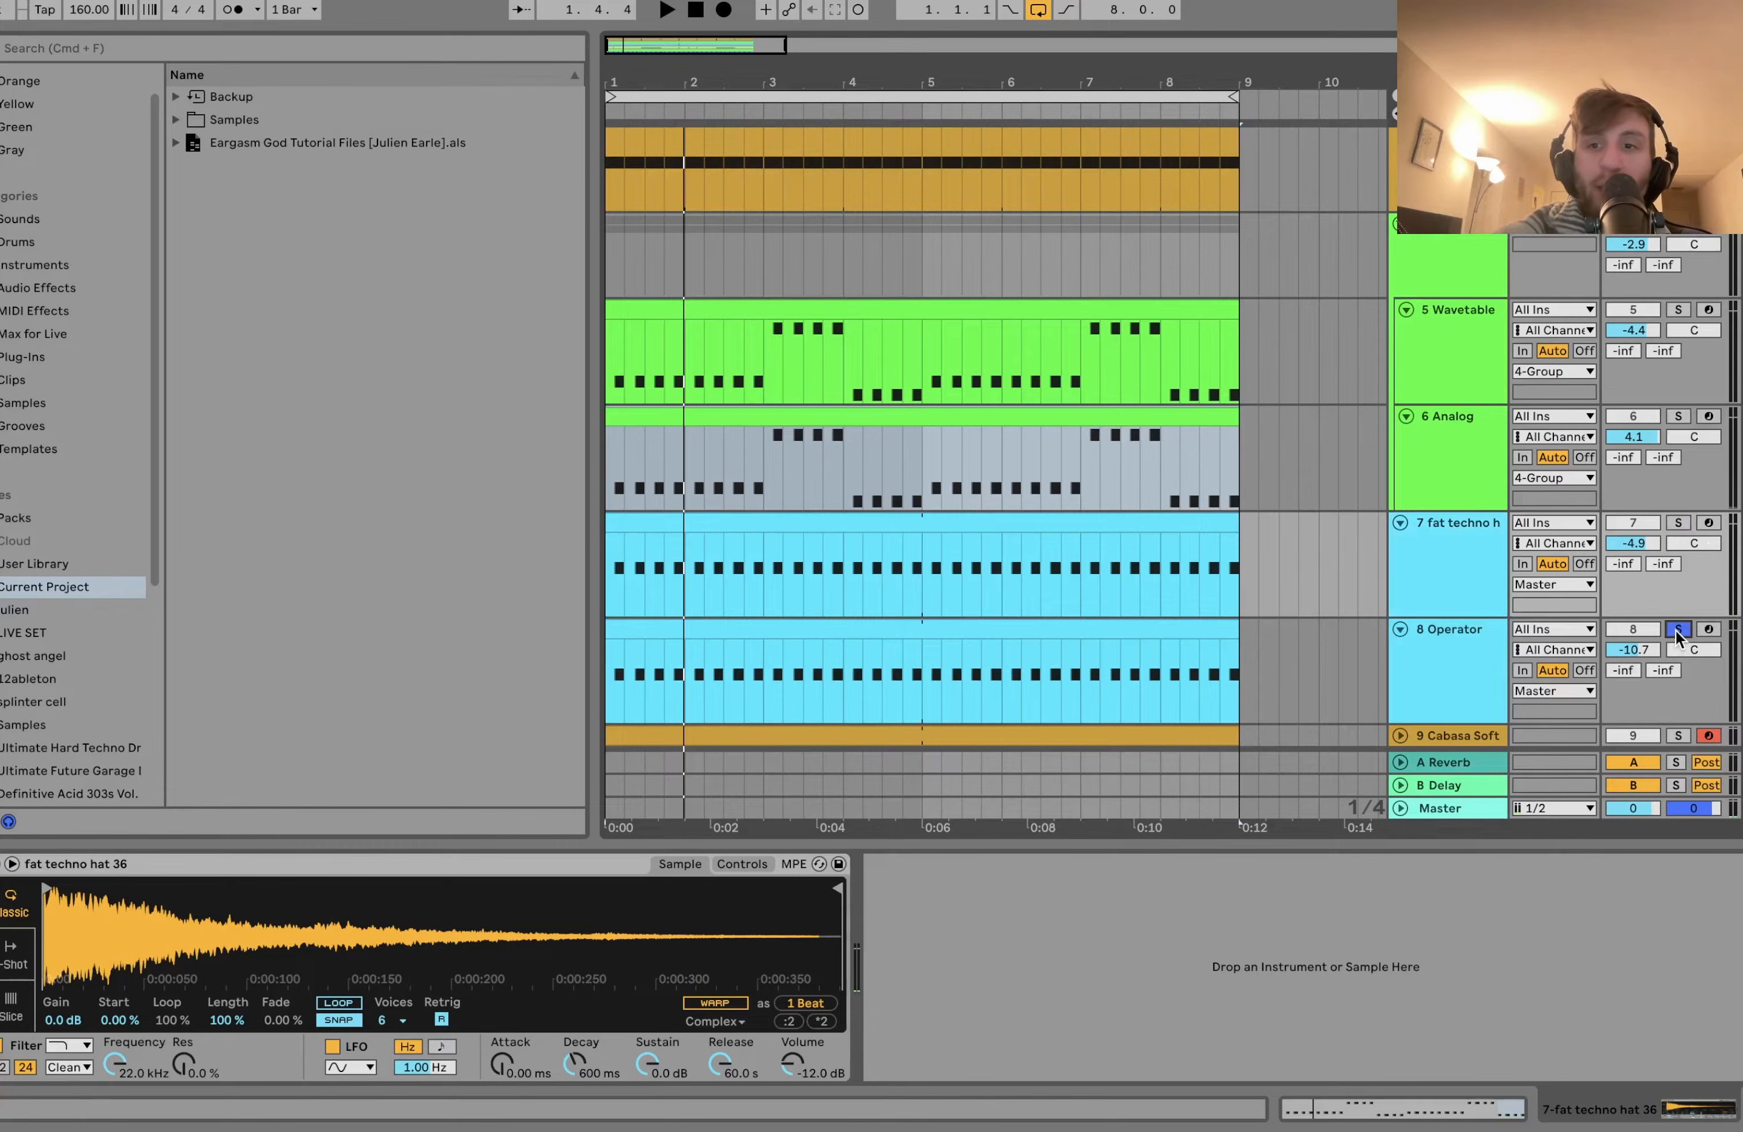
pyautogui.press('space')
pyautogui.click(1480, 638)
pyautogui.press('space')
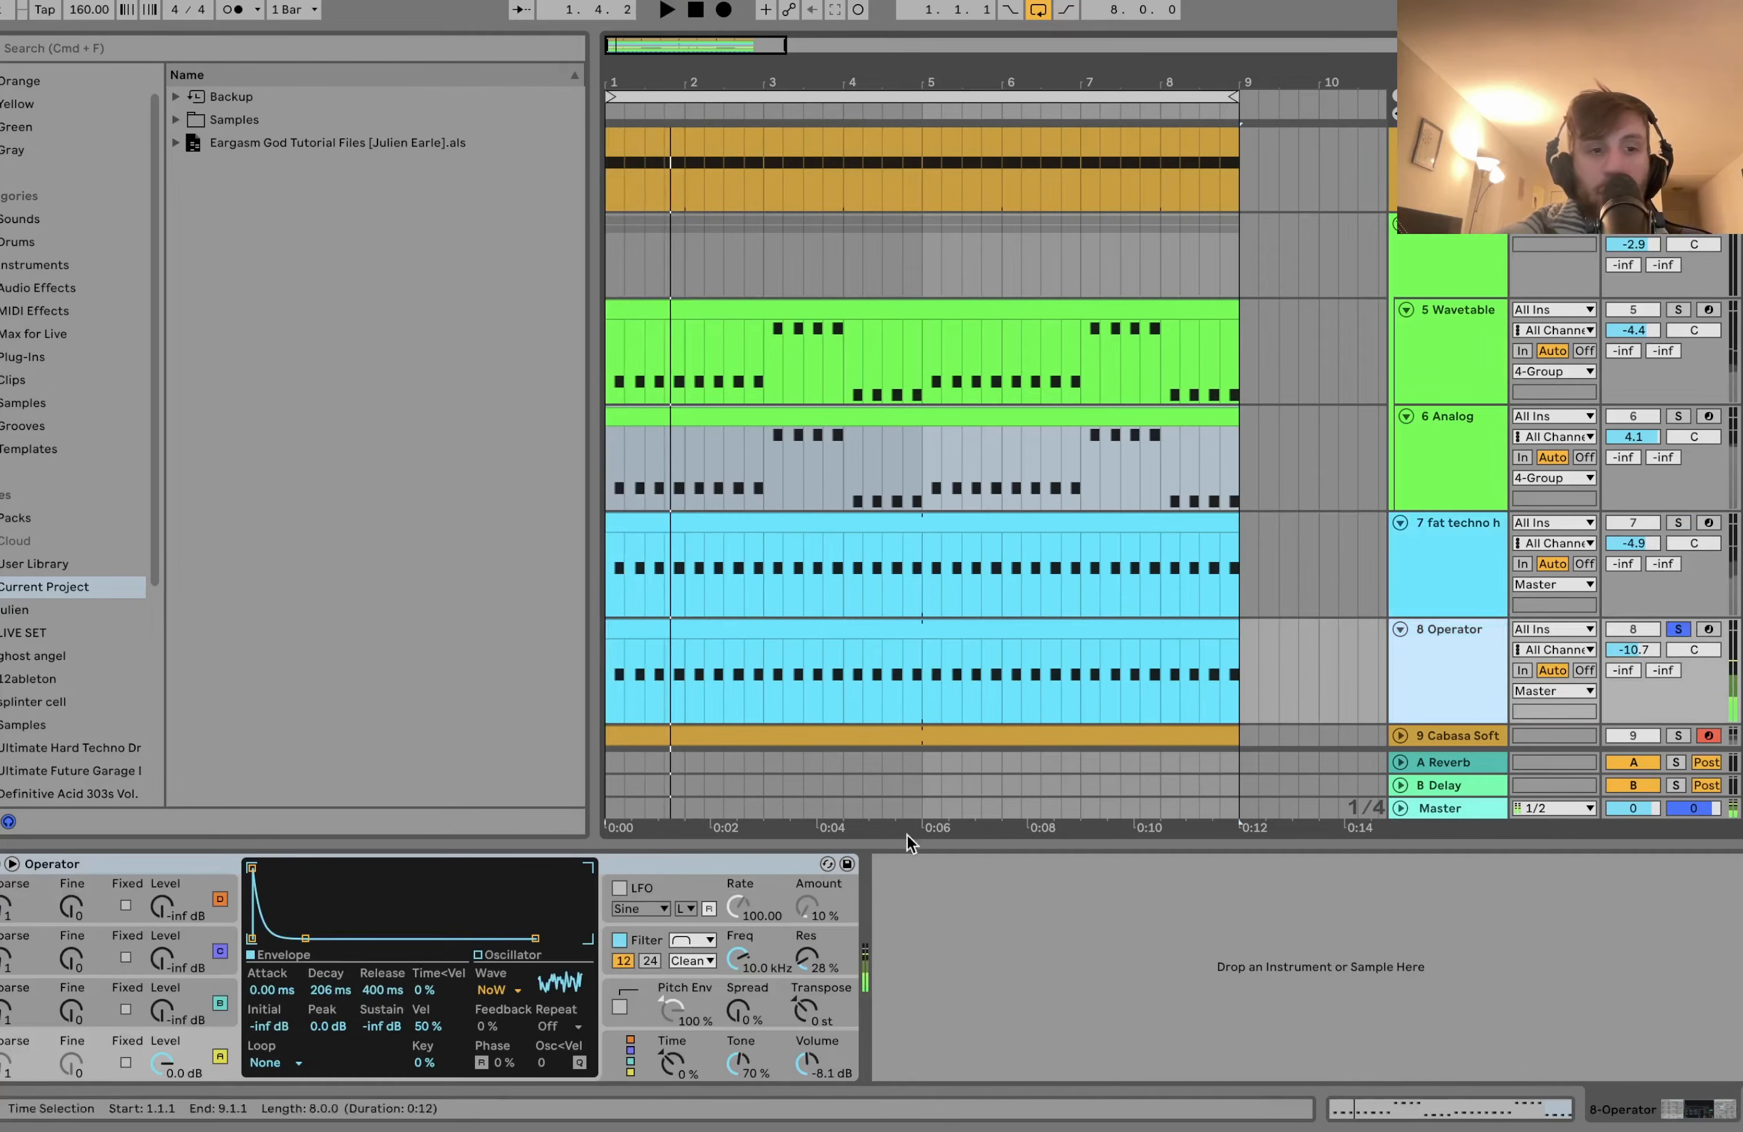
pyautogui.click(771, 945)
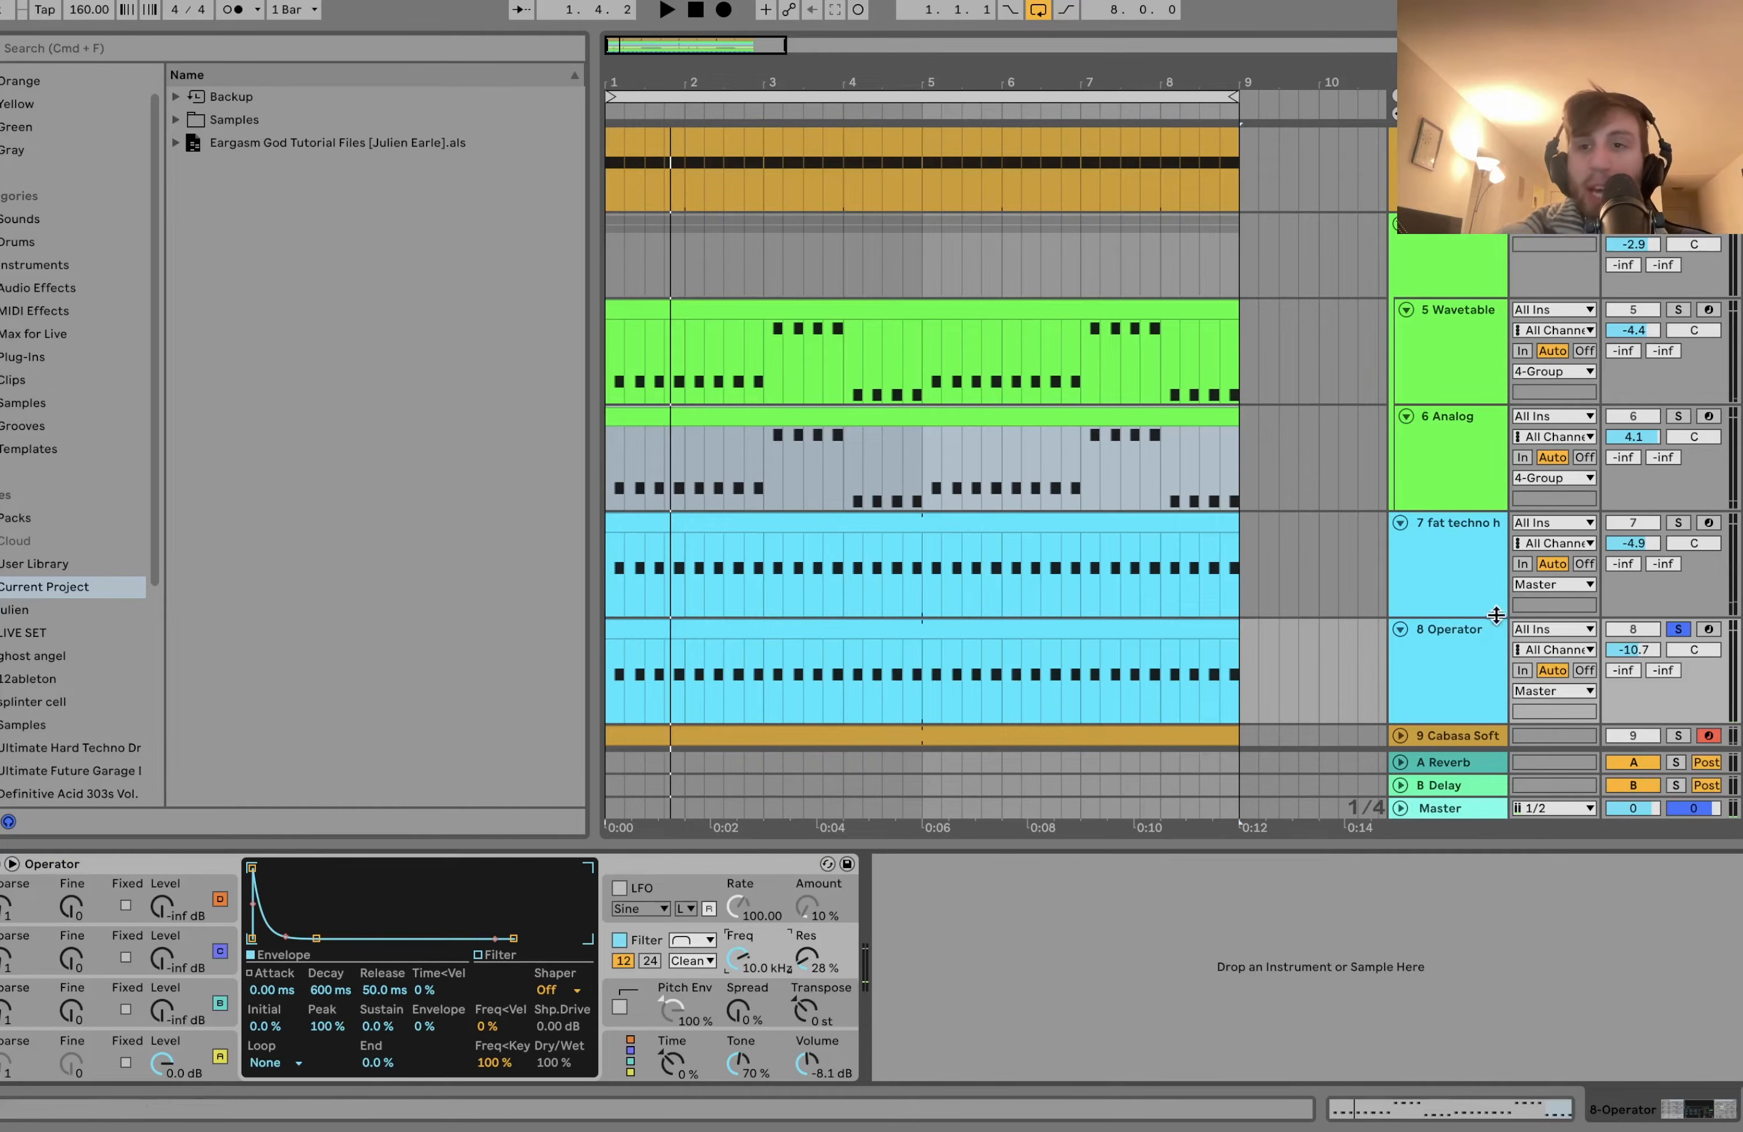
# Solo the 7 fat techno hat track together with 8 Operator and audition the layered hats.
pyautogui.keyDown('super'); pyautogui.click(1679, 522); pyautogui.keyUp('super')
pyautogui.press('space')
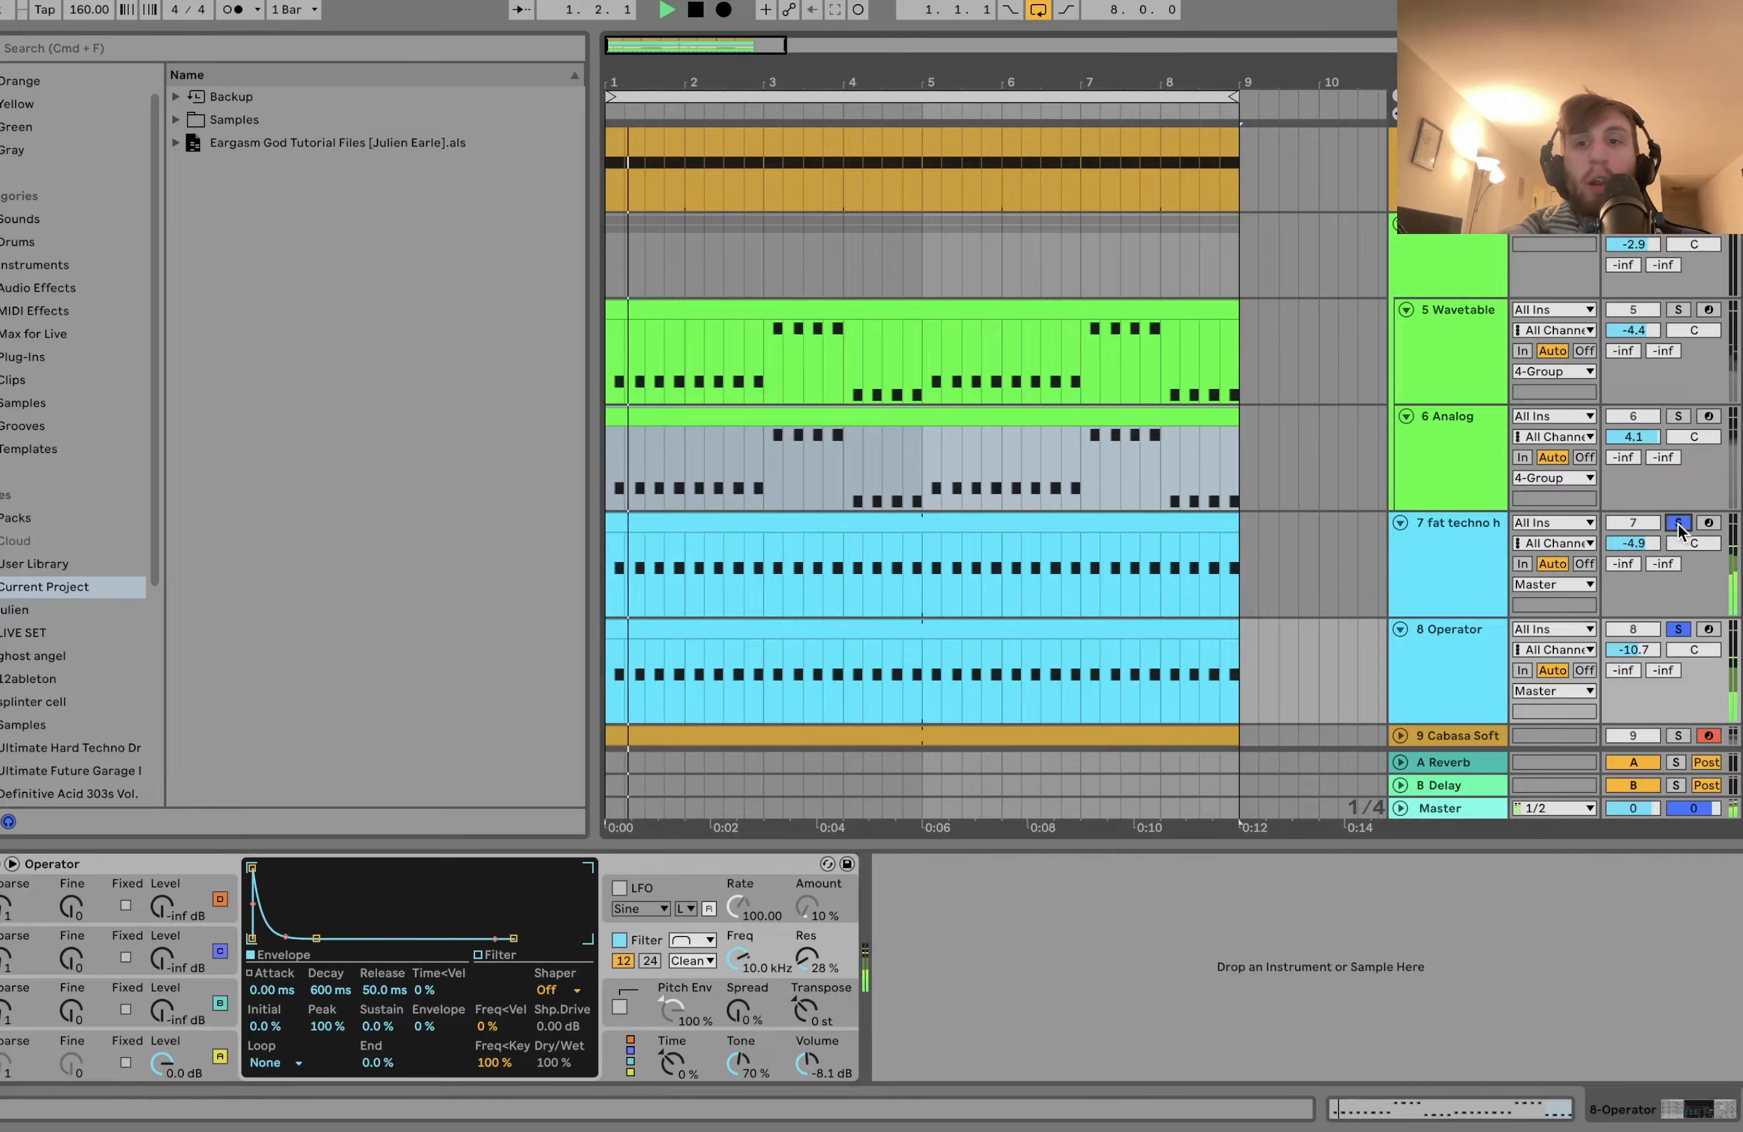
pyautogui.scroll(-3, 1679, 524)
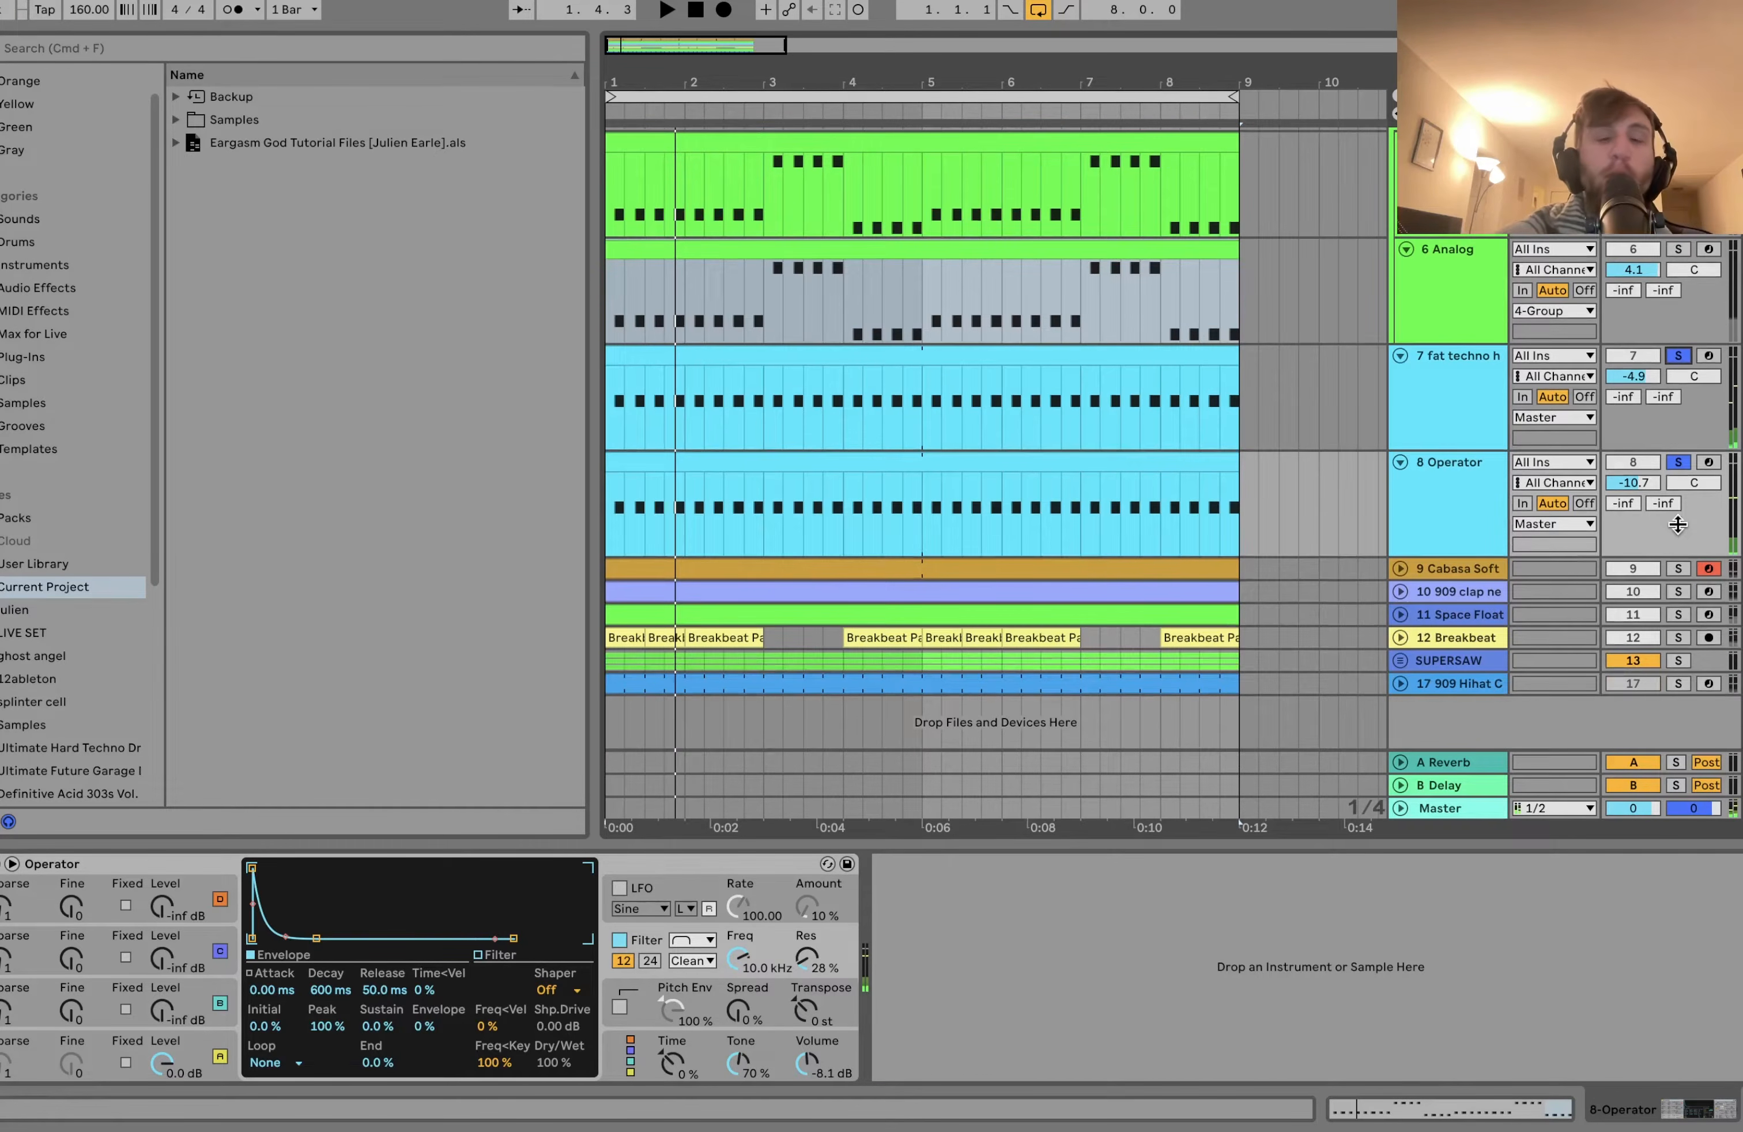
pyautogui.scroll(3, 1678, 523)
pyautogui.click(1468, 638)
pyautogui.scroll(-3, 1470, 636)
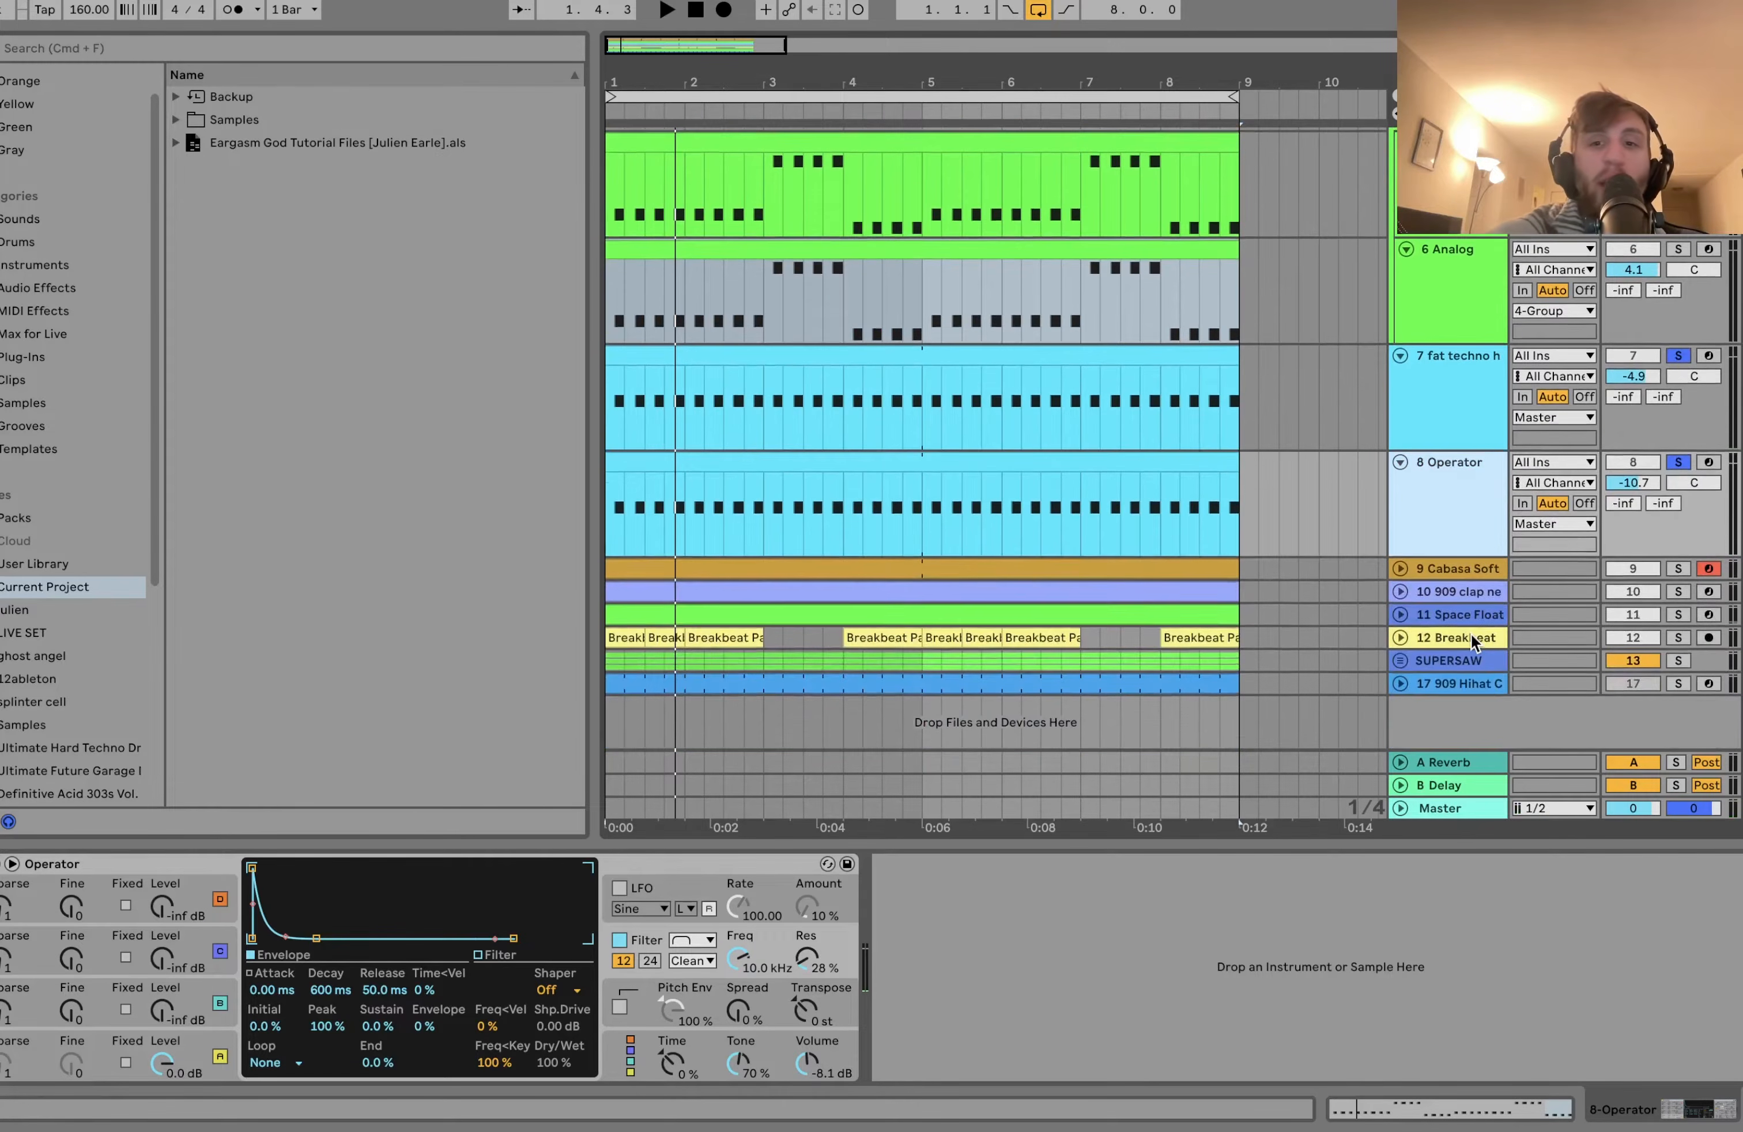
# Solo the 9 Cabasa Soft track, bring up its sampler and sidechained Compressor, and audition it.
pyautogui.click(1678, 568)
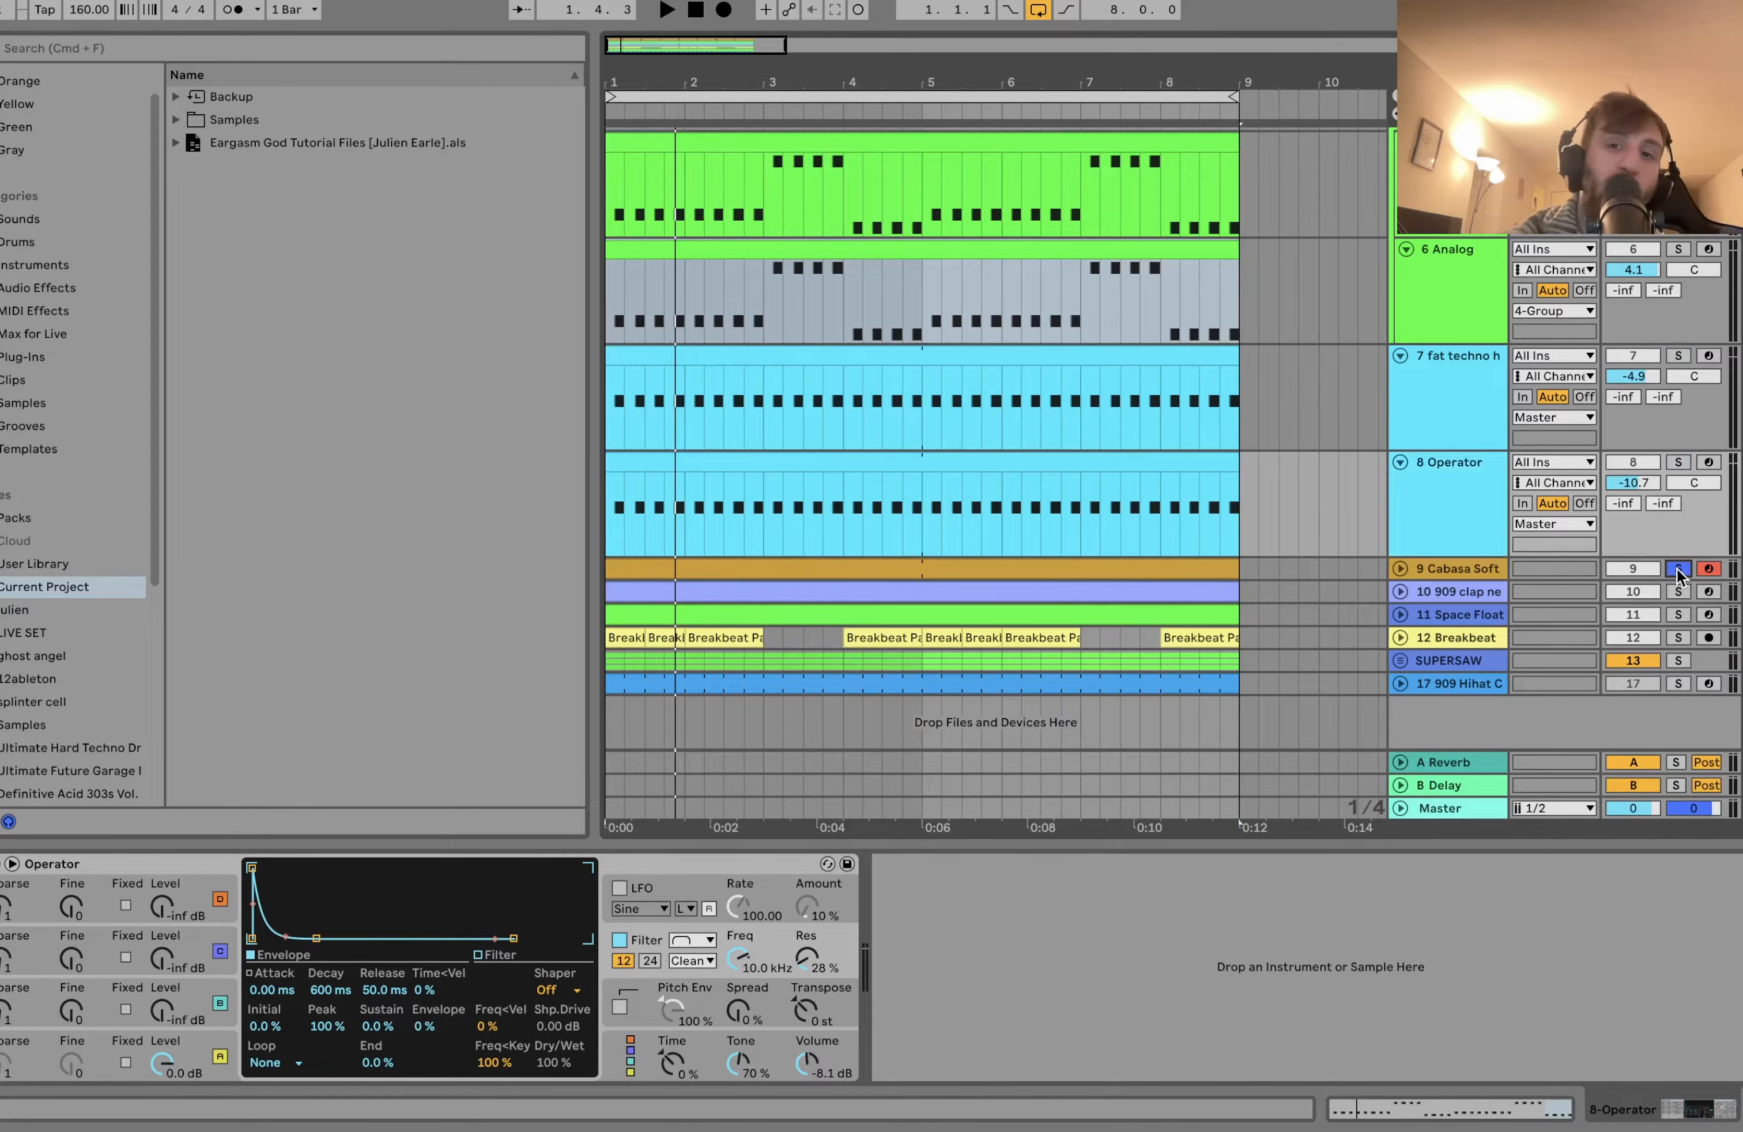
pyautogui.click(1475, 572)
pyautogui.press('space')
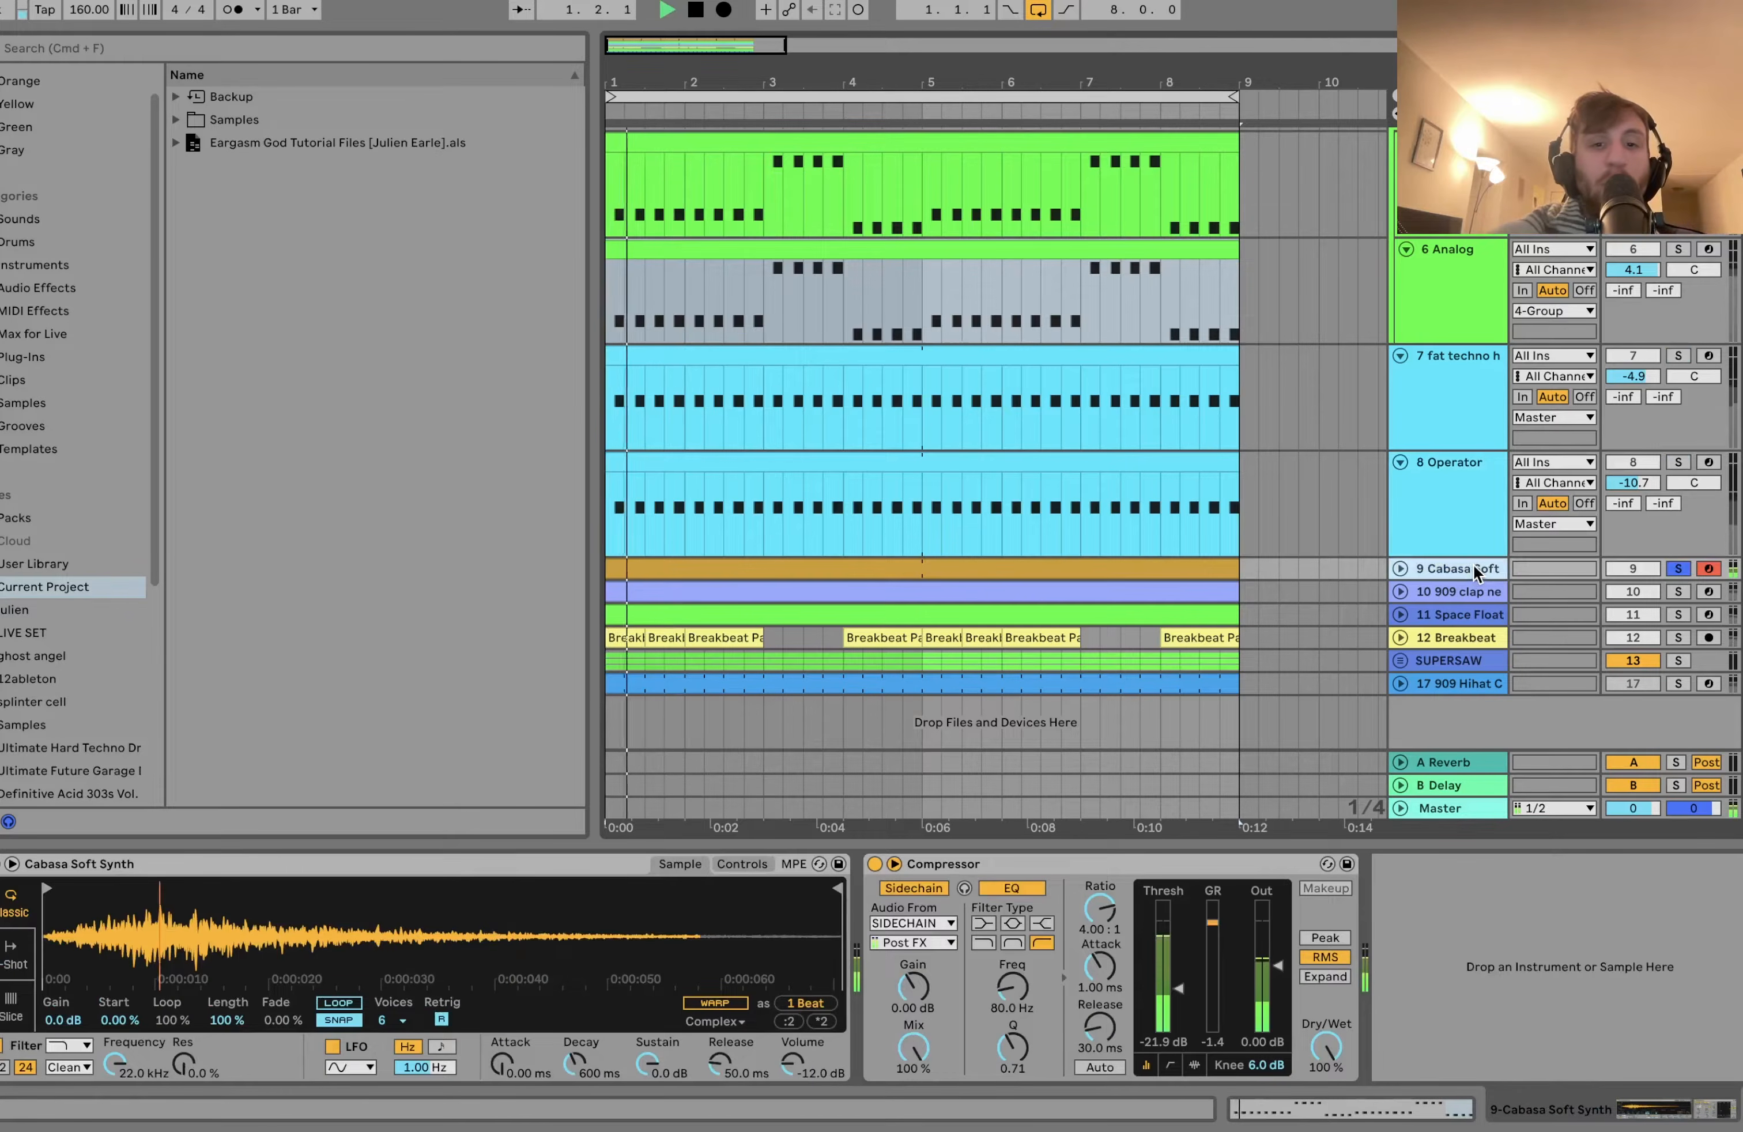
pyautogui.press('space')
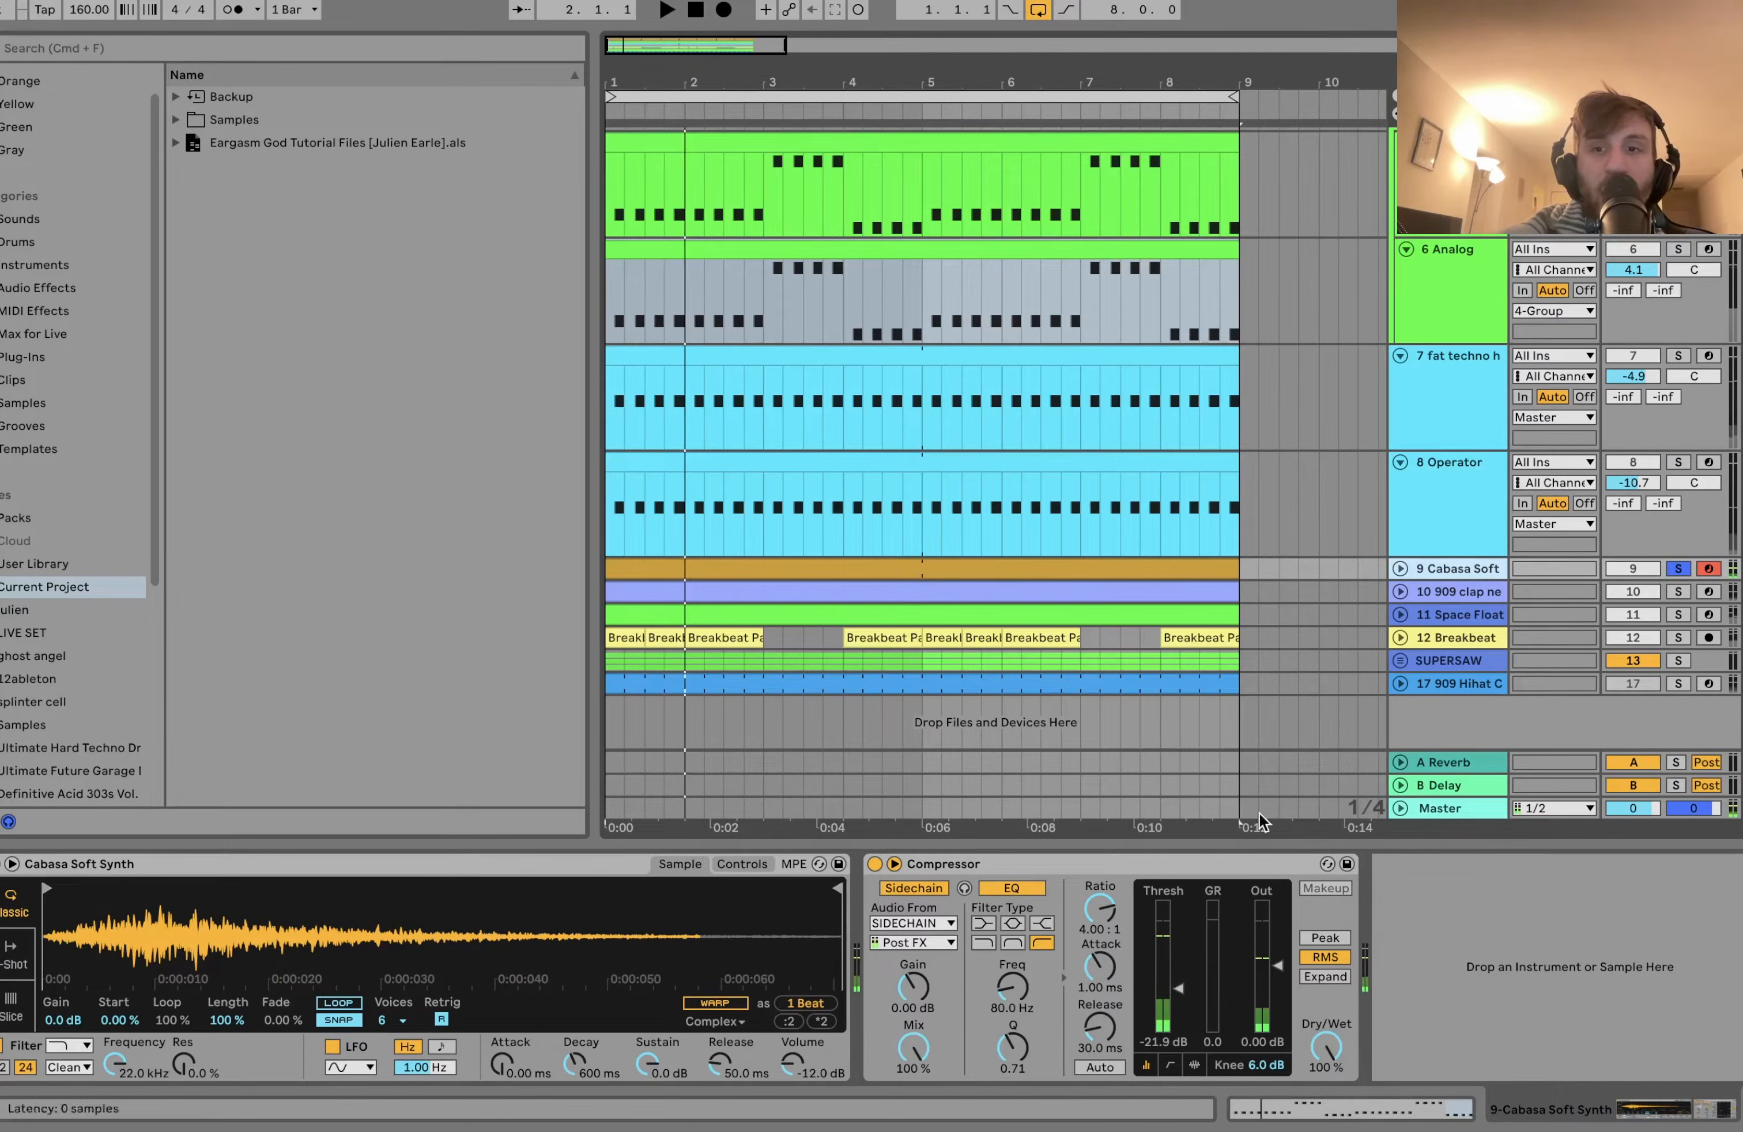
# Play the Cabasa loop, solo the 10 909 clap track in its place, expand that track and audition the clap.
pyautogui.scroll(5, 1357, 665)
pyautogui.press('space')
pyautogui.scroll(-5, 1357, 665)
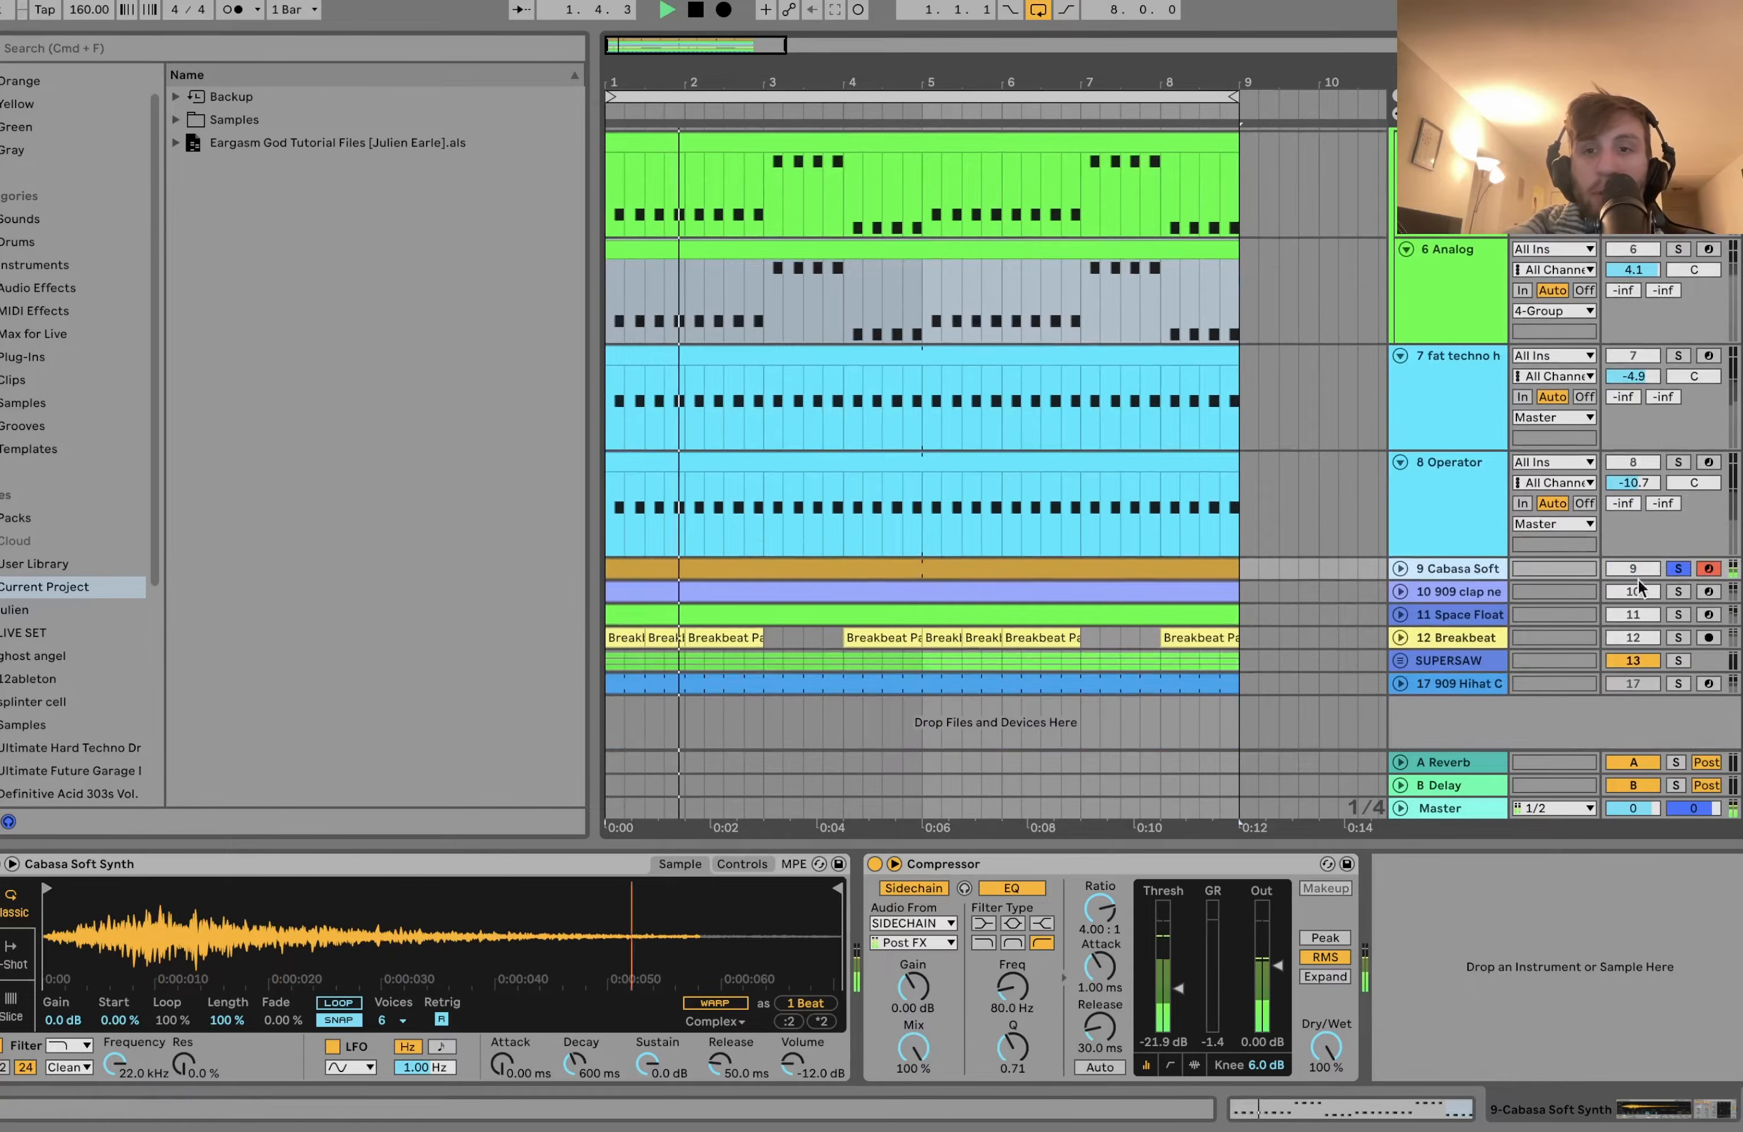
pyautogui.click(1679, 591)
pyautogui.click(1399, 595)
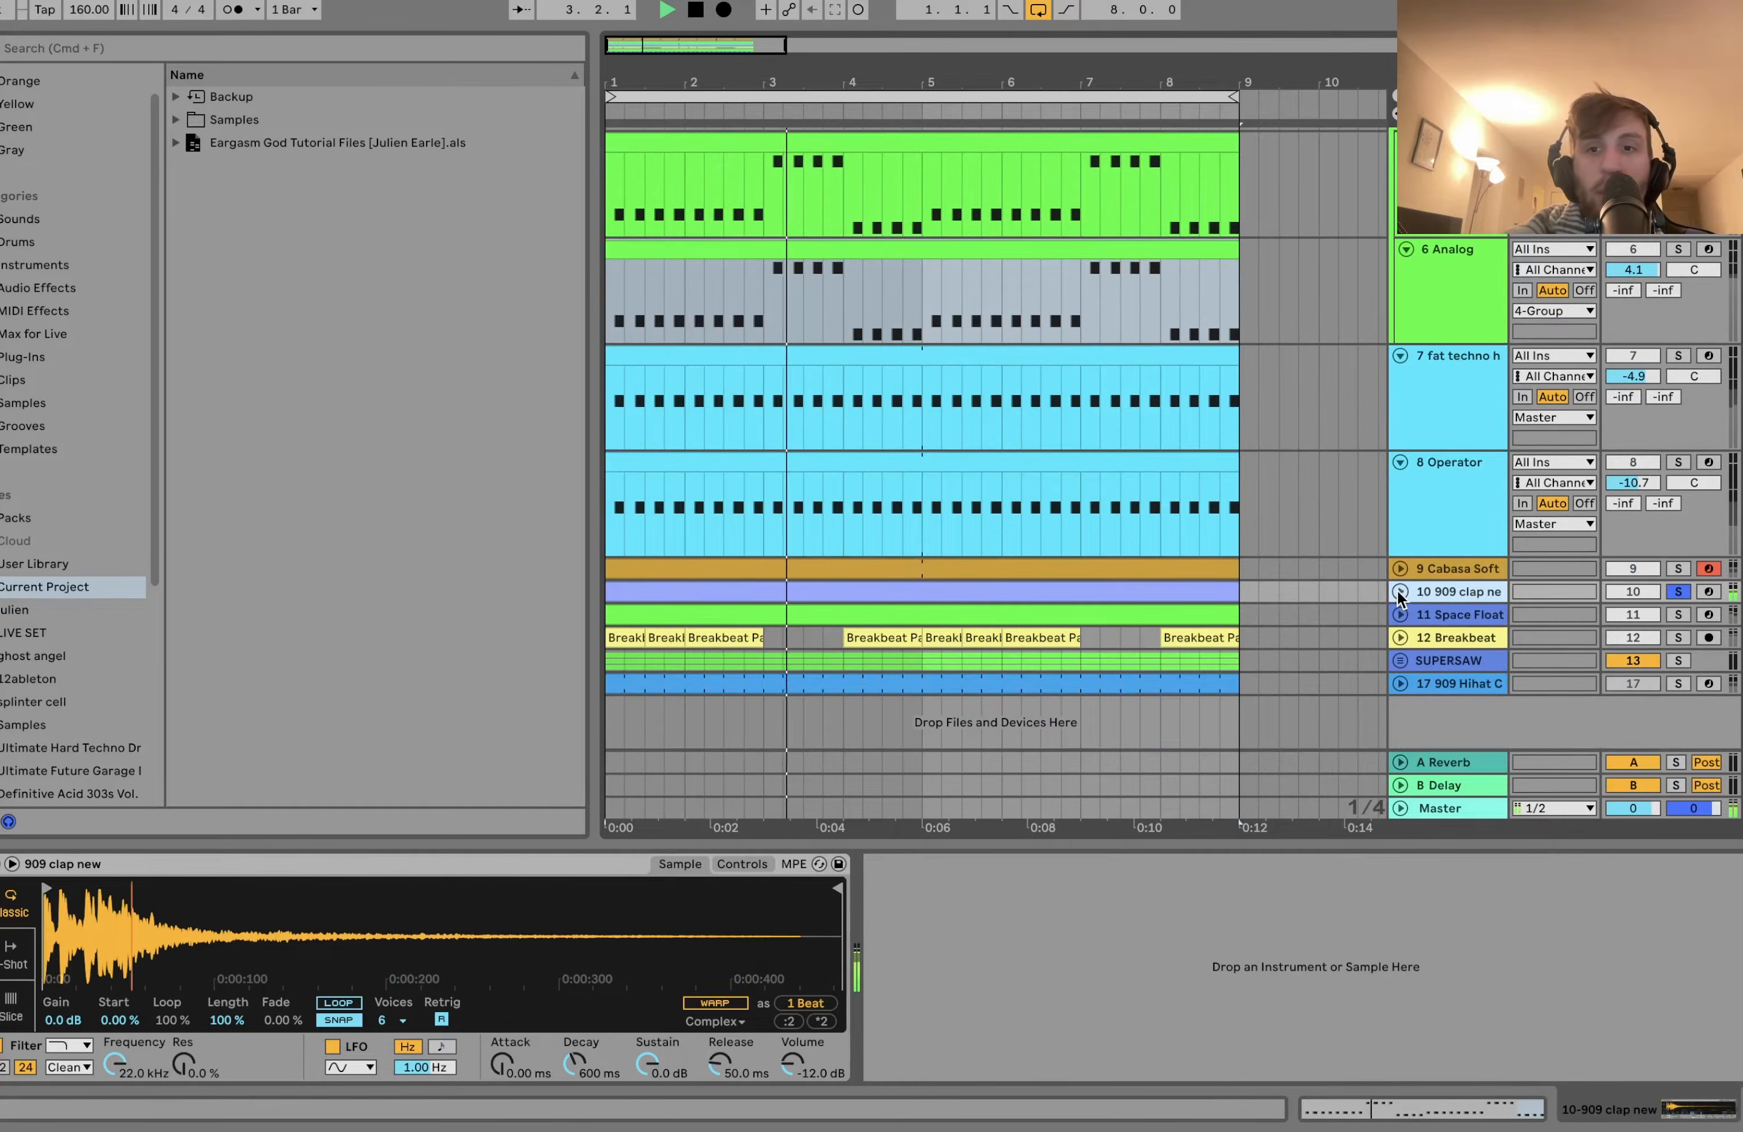
pyautogui.click(1398, 593)
pyautogui.press('space')
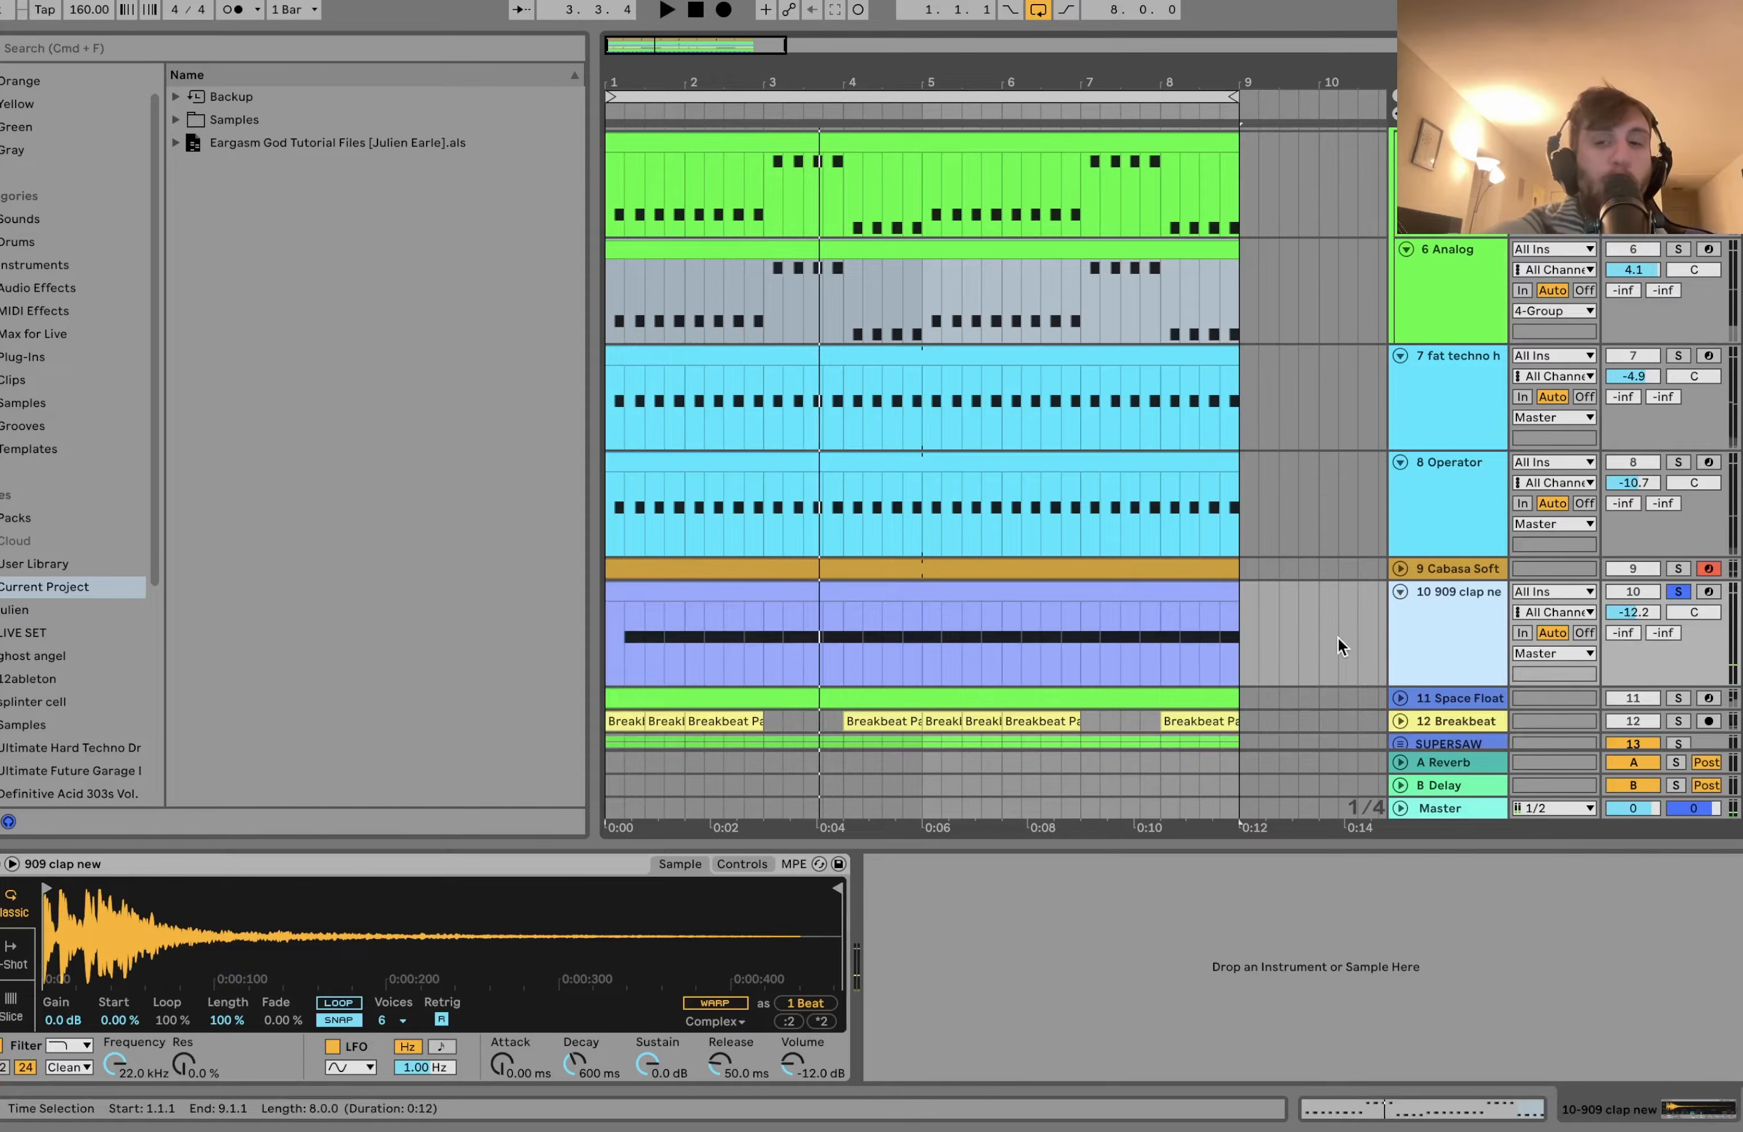
pyautogui.press('space')
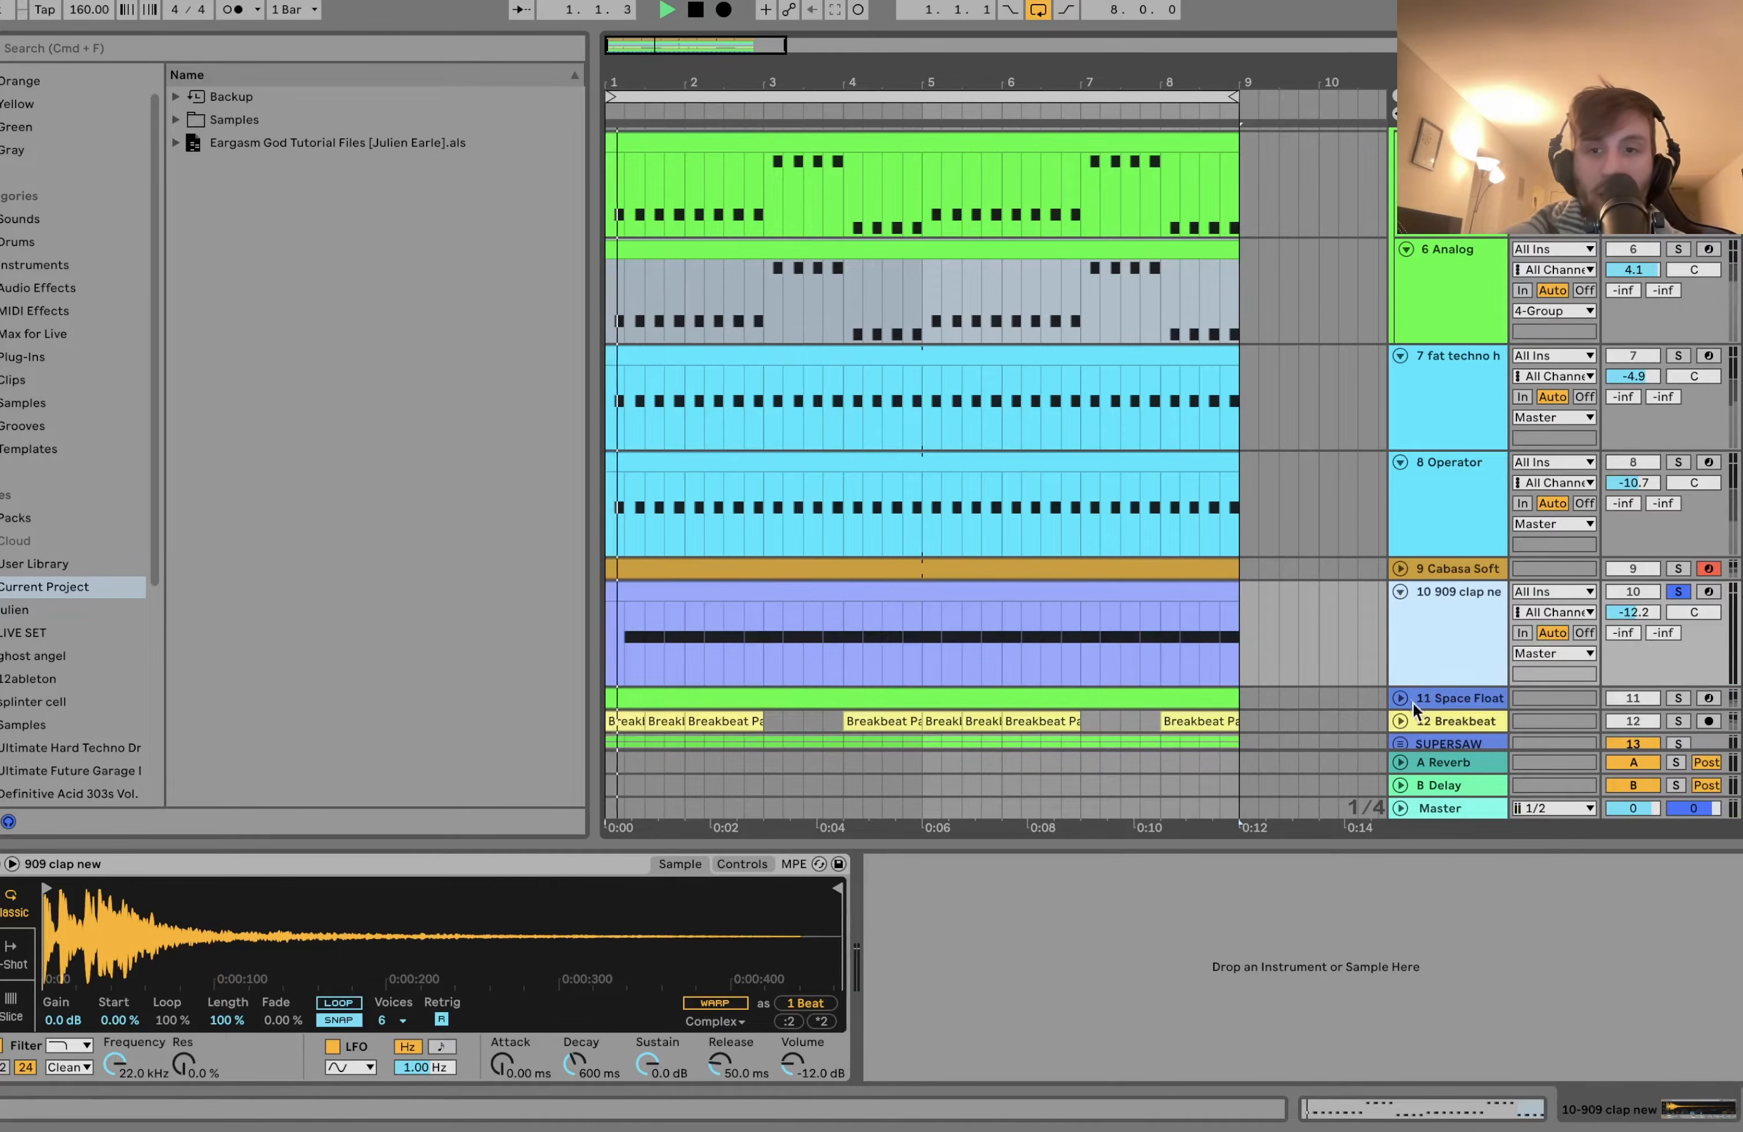
pyautogui.press('space')
# Expand the 11 Space Float track and select the percussion tracks from 7 fat techno hat through 10 909 clap.
pyautogui.click(1401, 697)
pyautogui.scroll(-3, 1401, 694)
pyautogui.press('space')
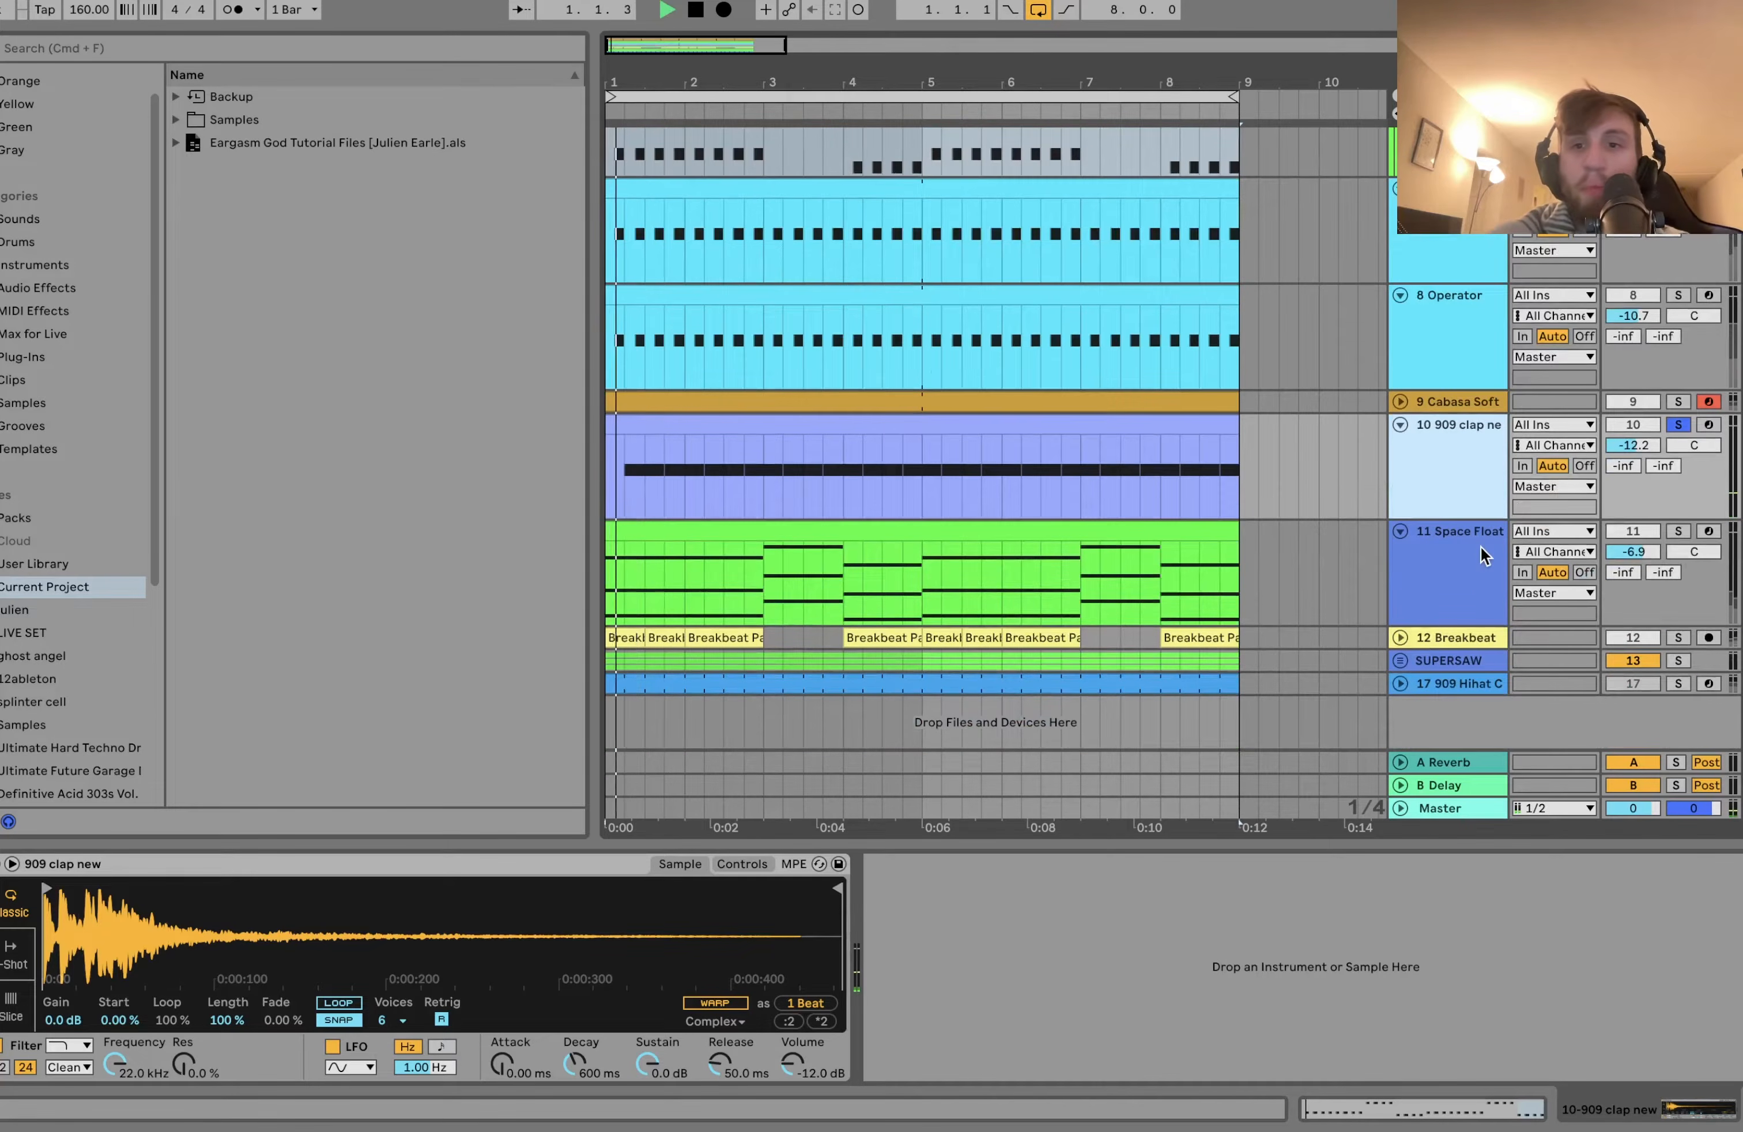
pyautogui.scroll(5, 1441, 430)
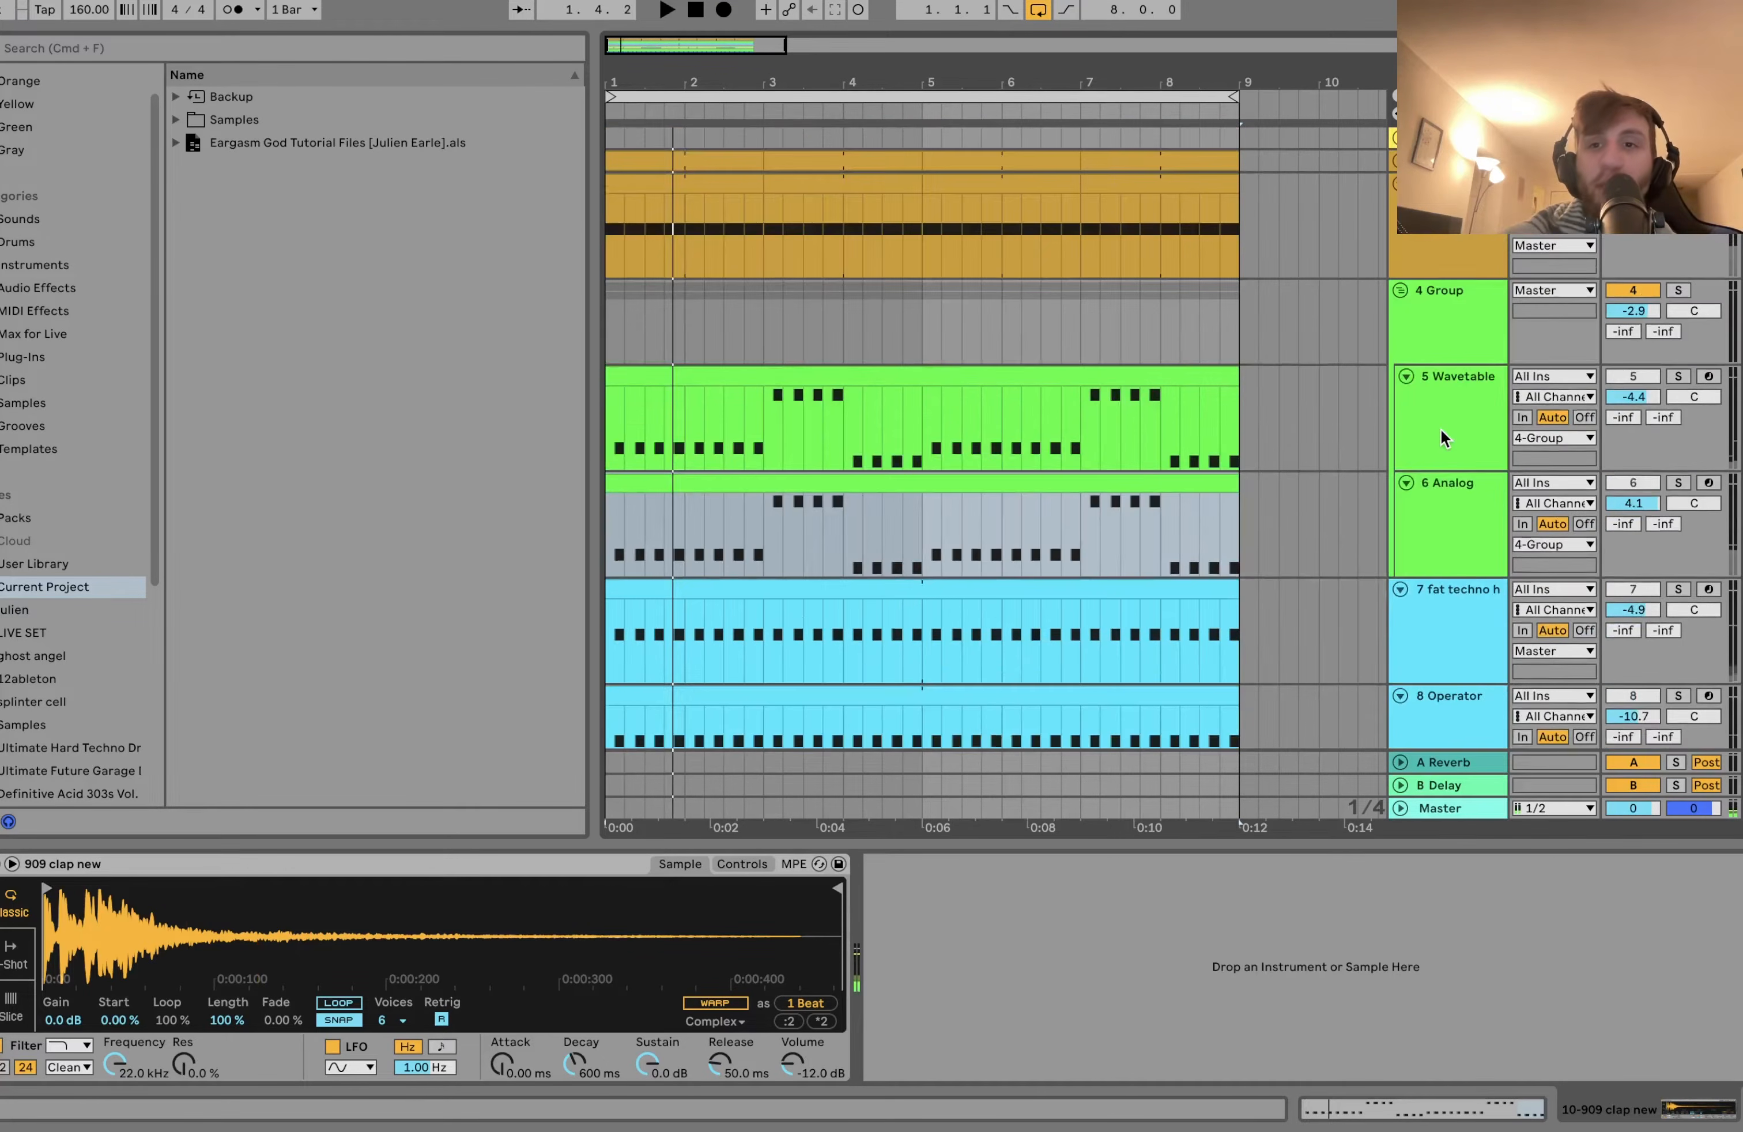
pyautogui.scroll(-3, 1441, 427)
pyautogui.keyDown('shift'); pyautogui.click(1441, 419); pyautogui.keyUp('shift')
pyautogui.scroll(3, 1441, 412)
pyautogui.scroll(-2, 1441, 412)
pyautogui.scroll(-3, 1441, 411)
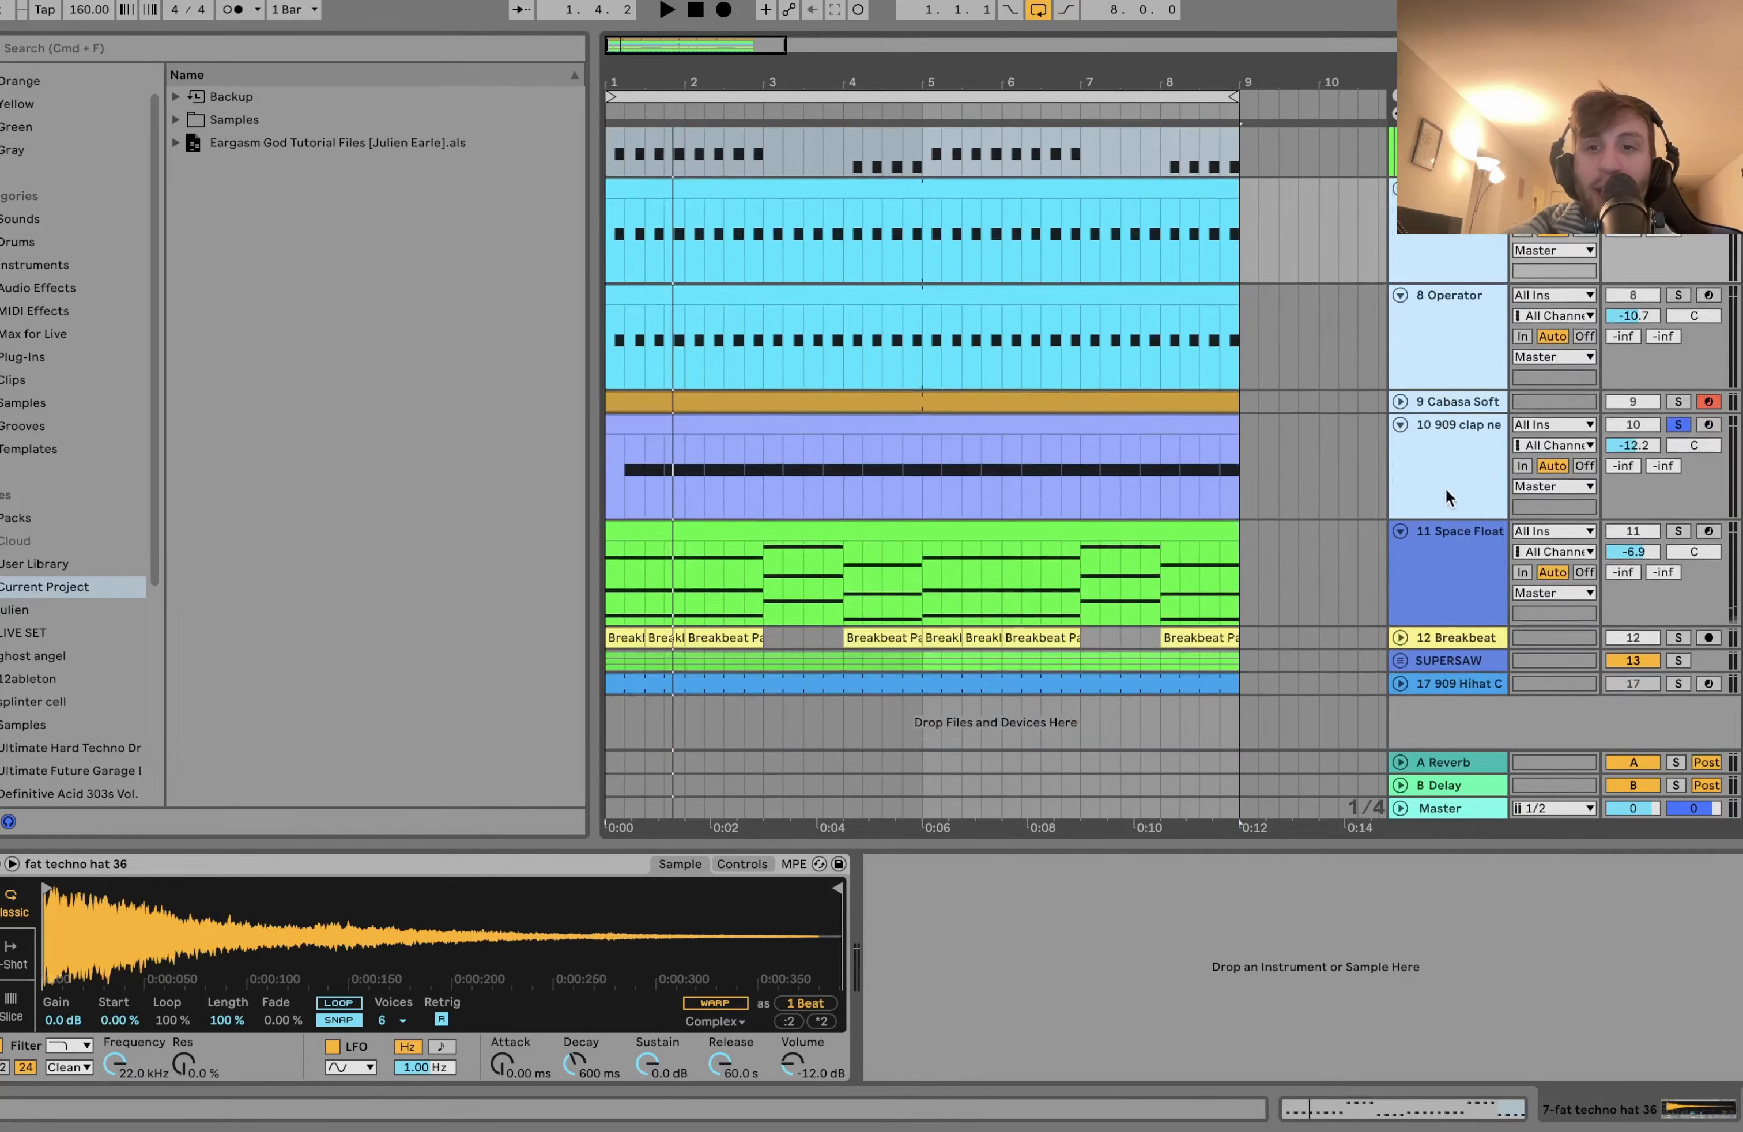
# Solo the 11 Space Float, 12 Breakbeat and SUPERSAW tracks together and audition them.
pyautogui.click(1436, 549)
pyautogui.click(1457, 662)
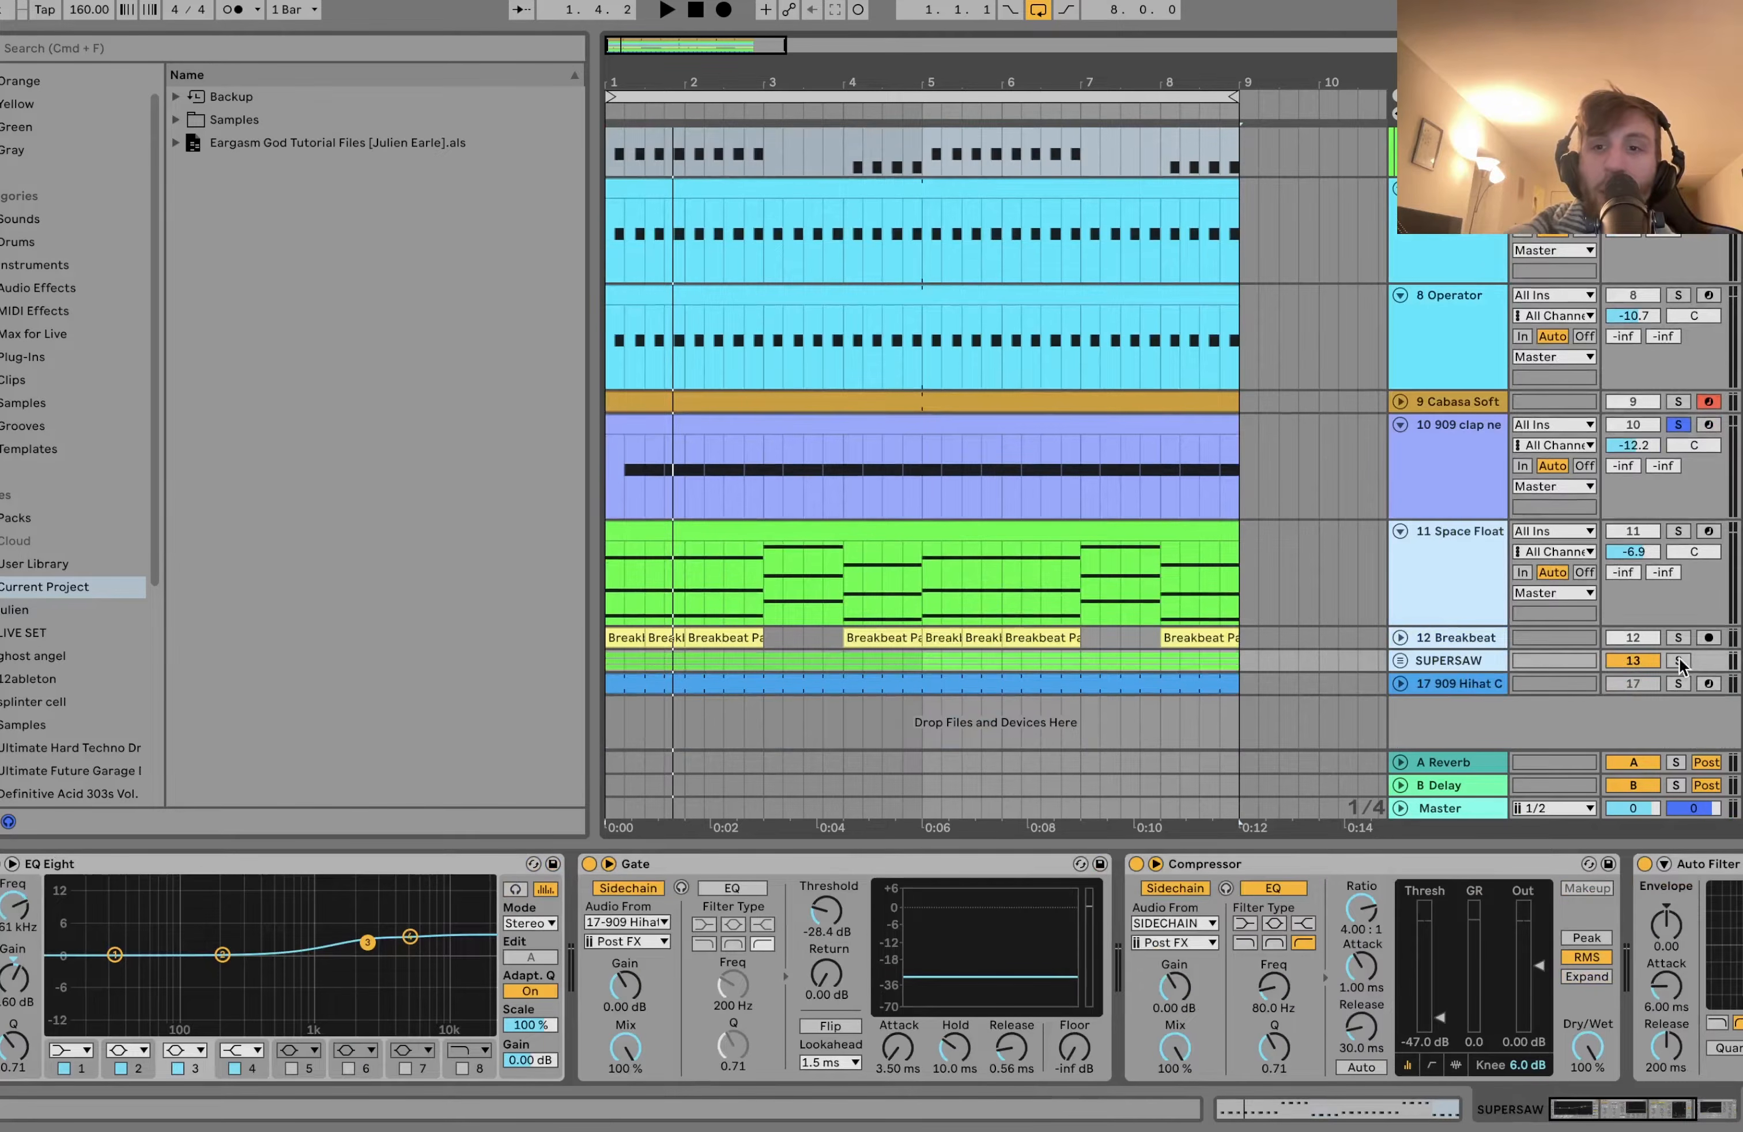
pyautogui.scroll(5, 1685, 324)
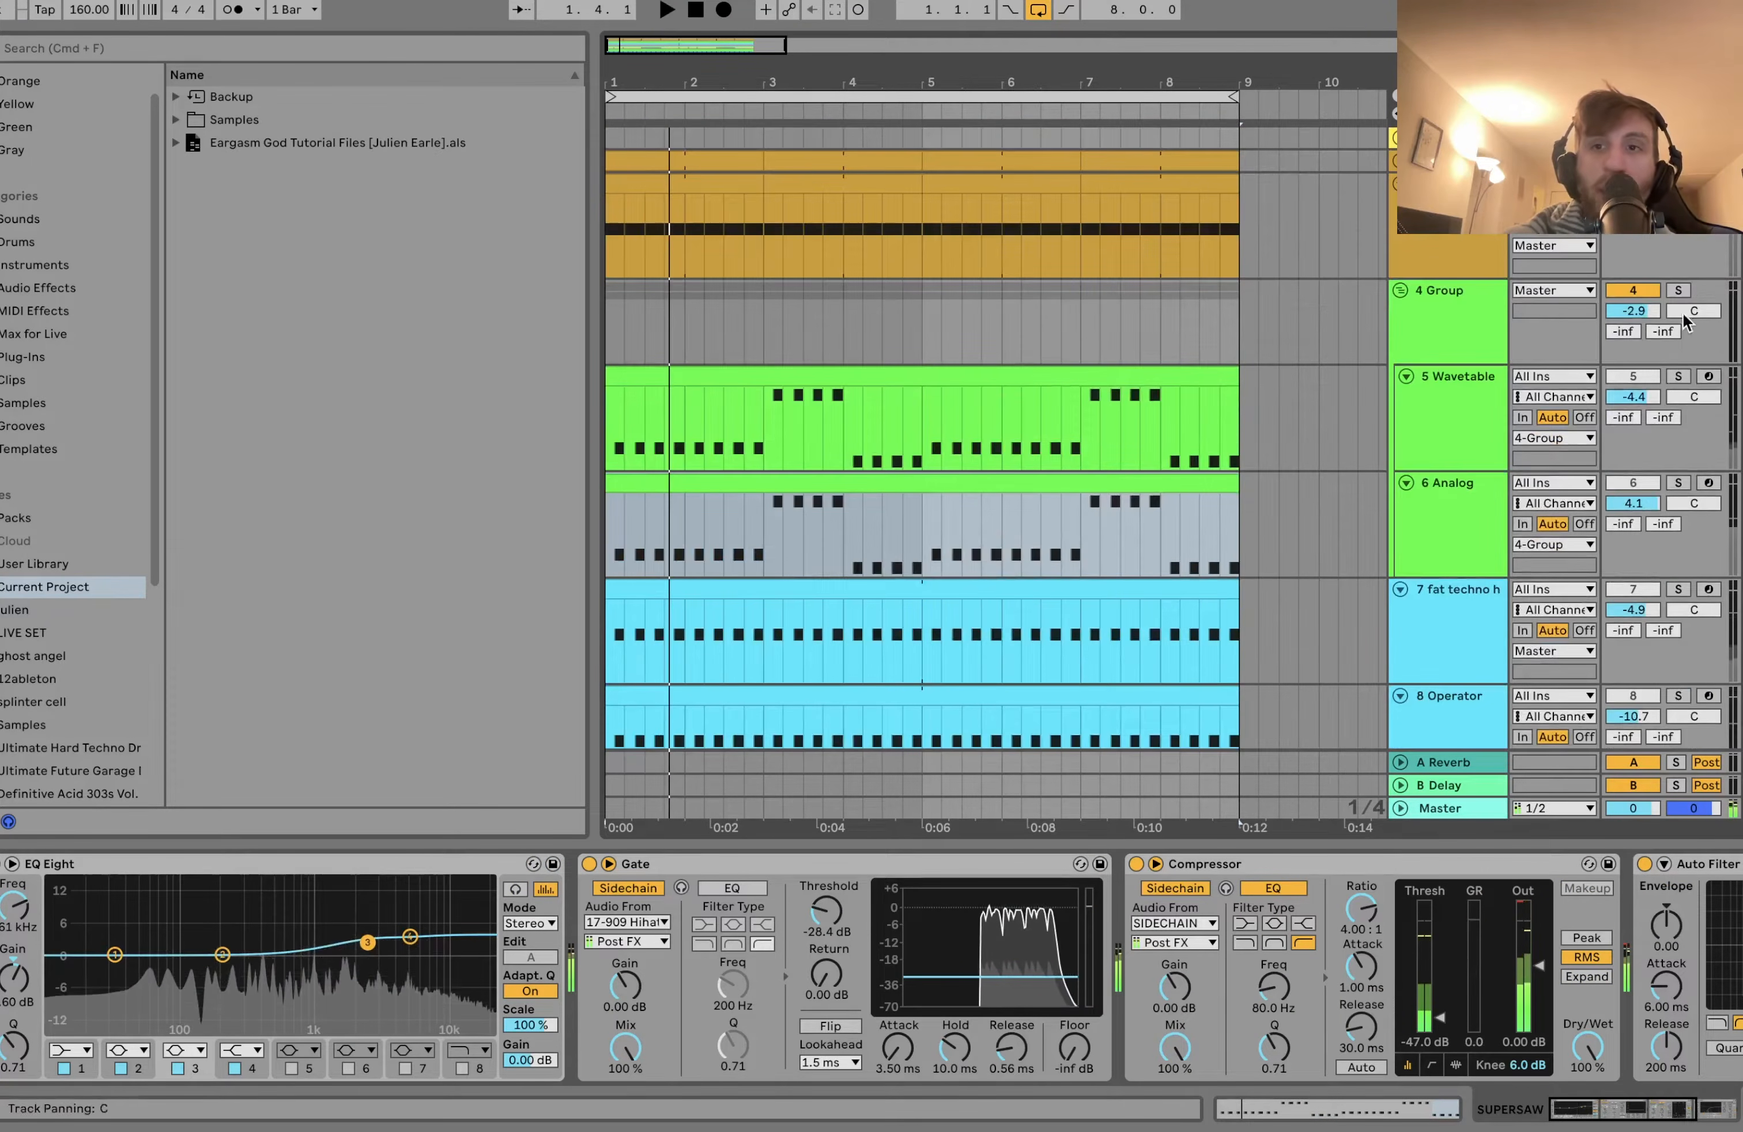
pyautogui.scroll(-2, 1685, 323)
pyautogui.scroll(-3, 1462, 475)
# Solo the four percussion tracks, 7 fat techno hat to 10 909 clap, and audition them as a group.
pyautogui.click(1462, 474)
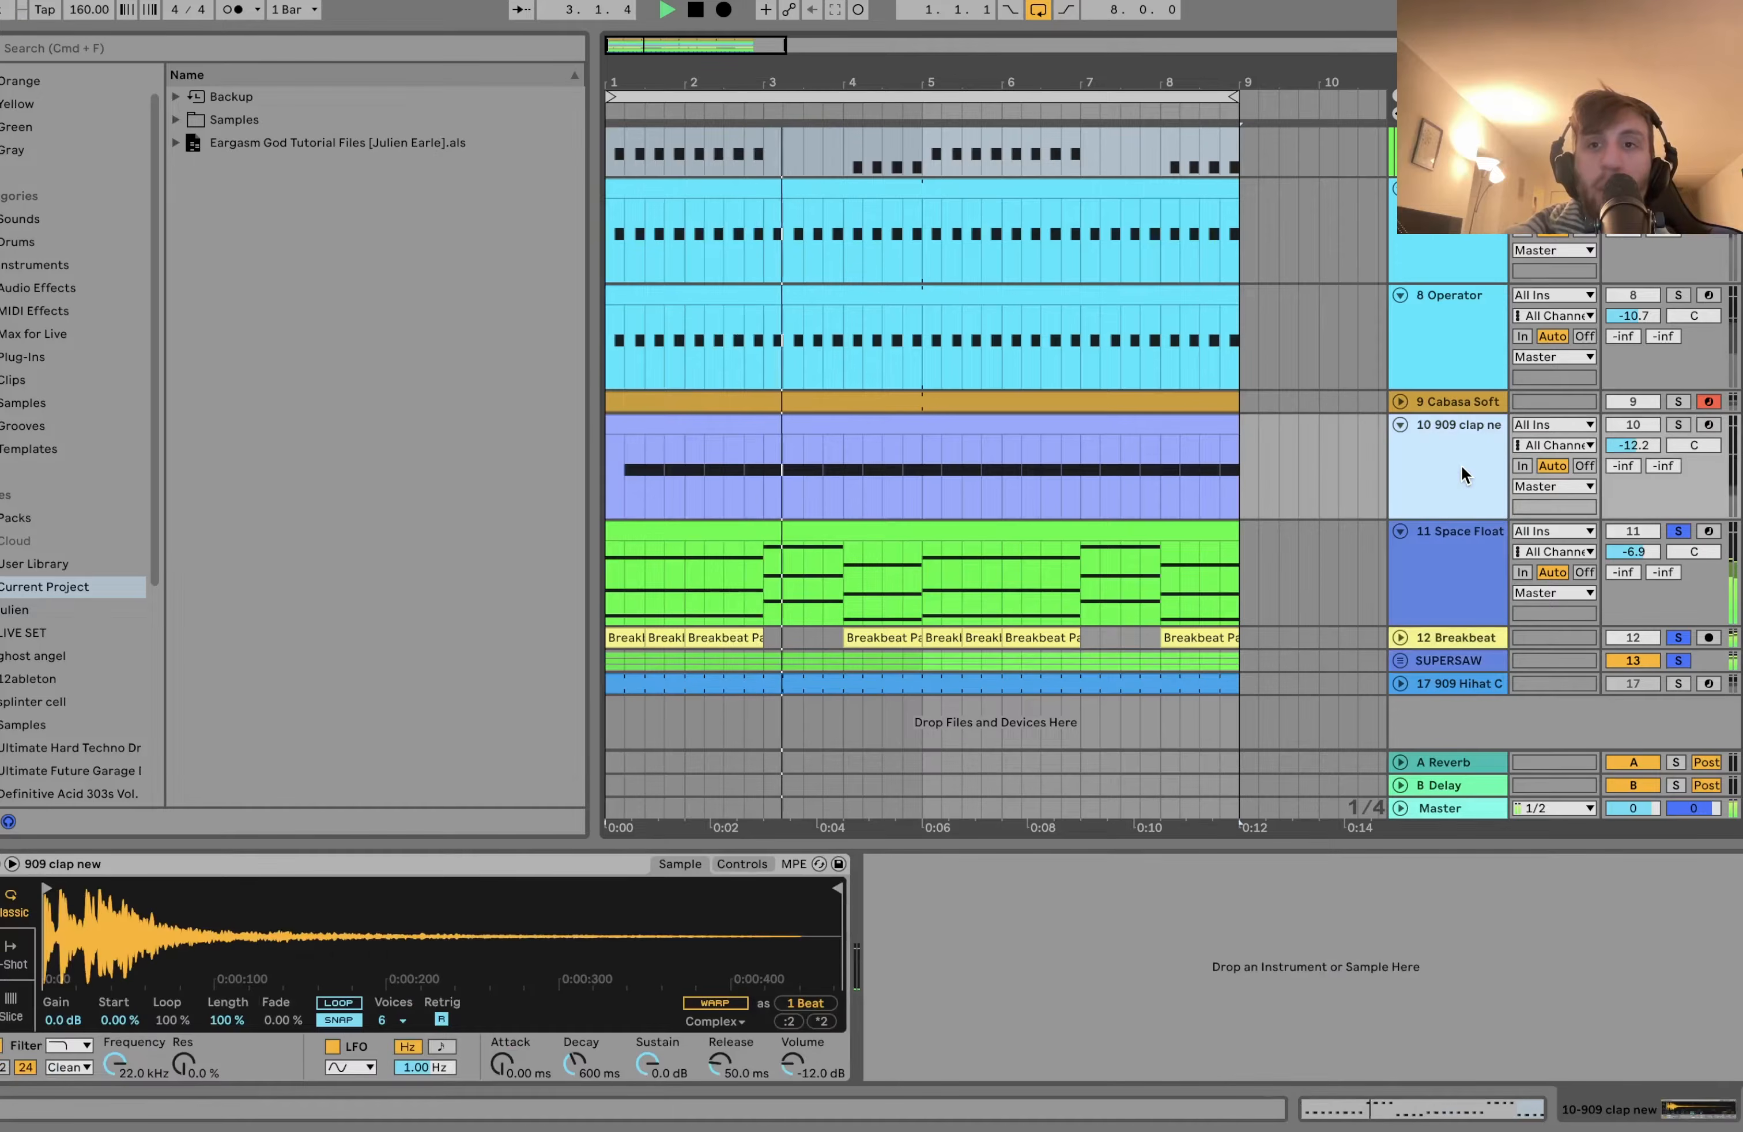
pyautogui.scroll(3, 1462, 474)
pyautogui.click(1628, 412)
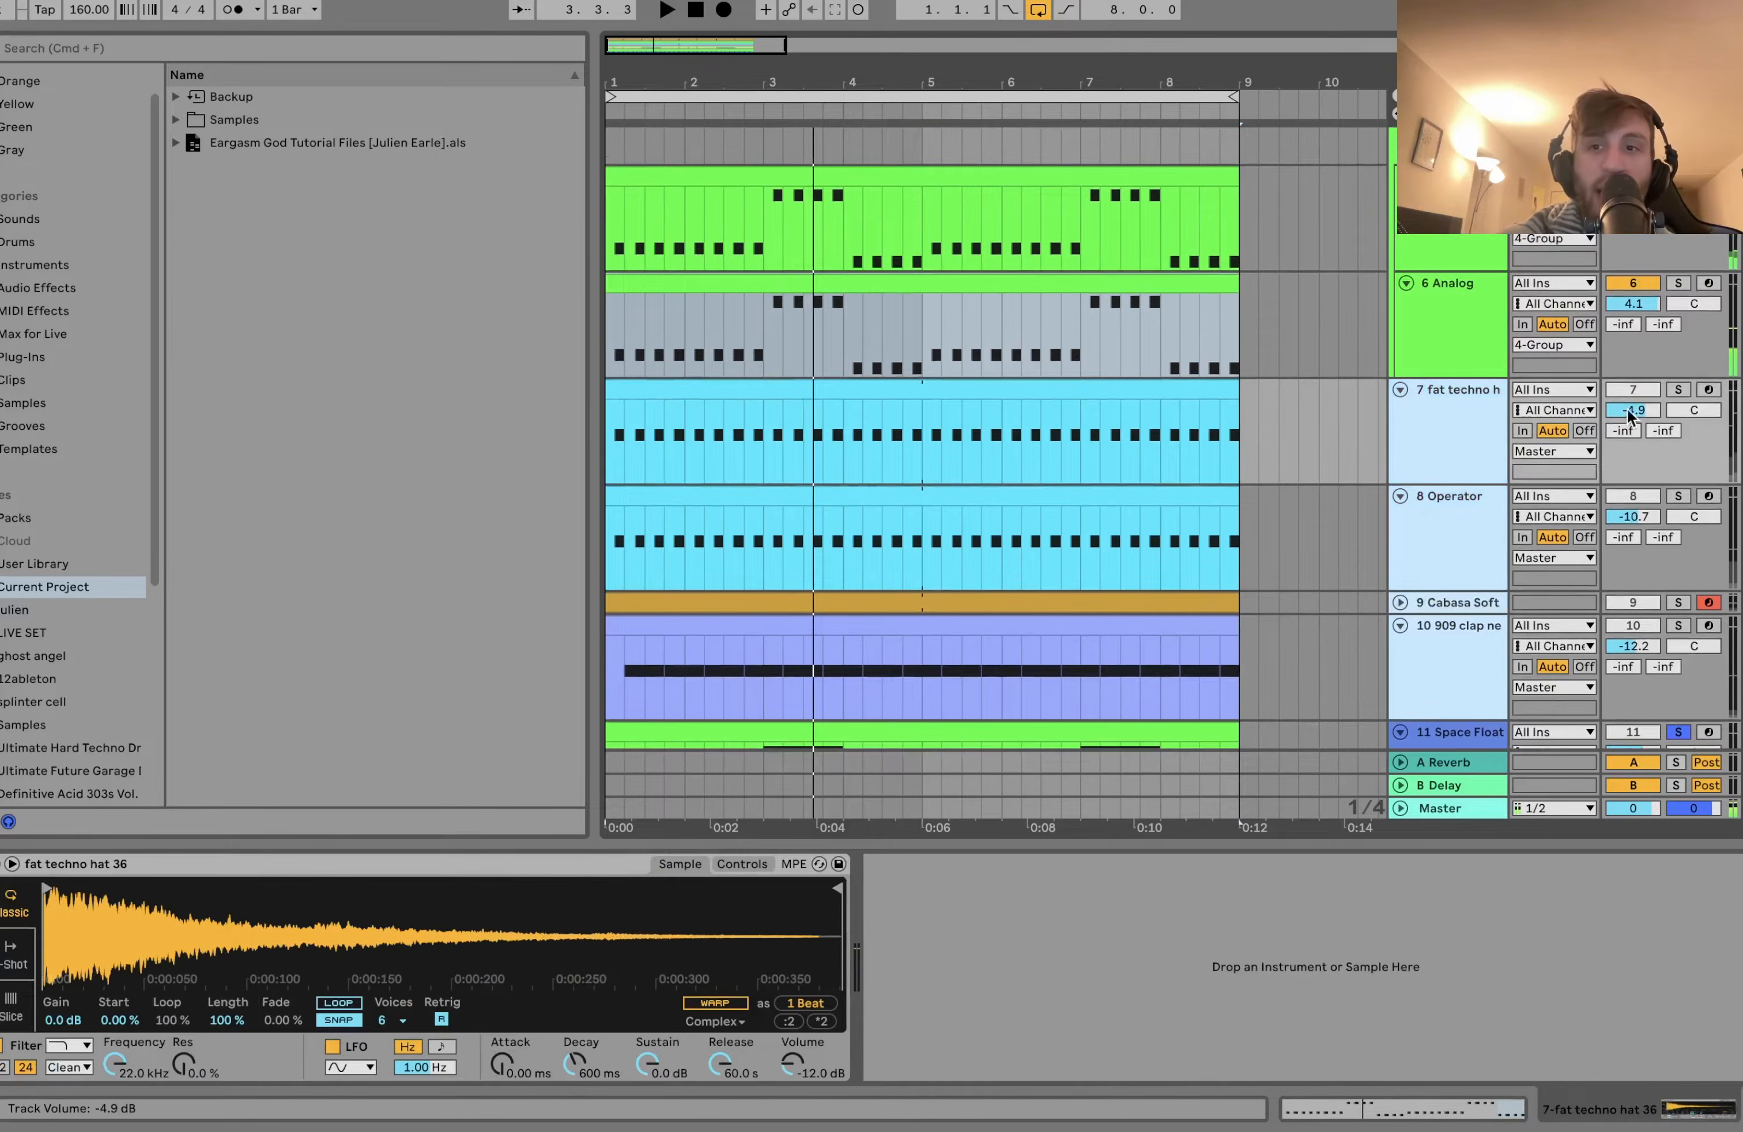
pyautogui.click(1679, 390)
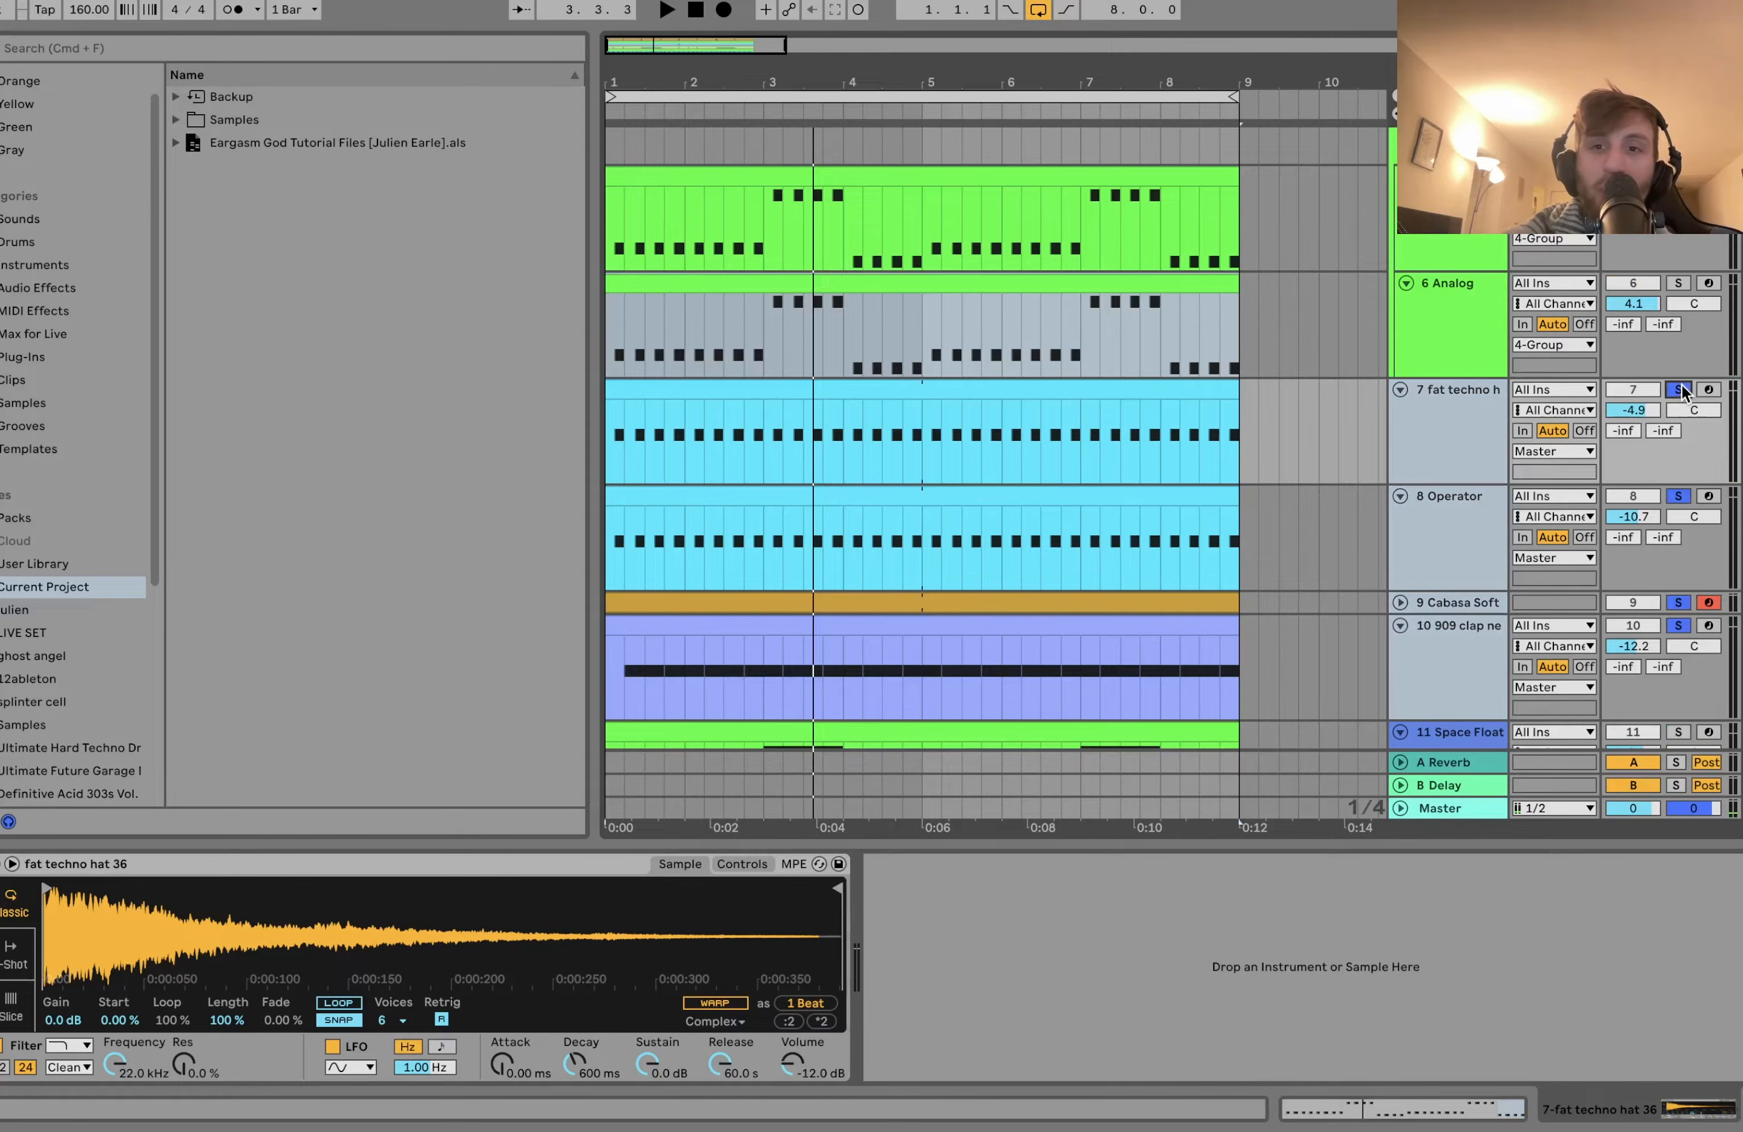
pyautogui.scroll(-3, 1679, 400)
pyautogui.press('space')
pyautogui.press('space')
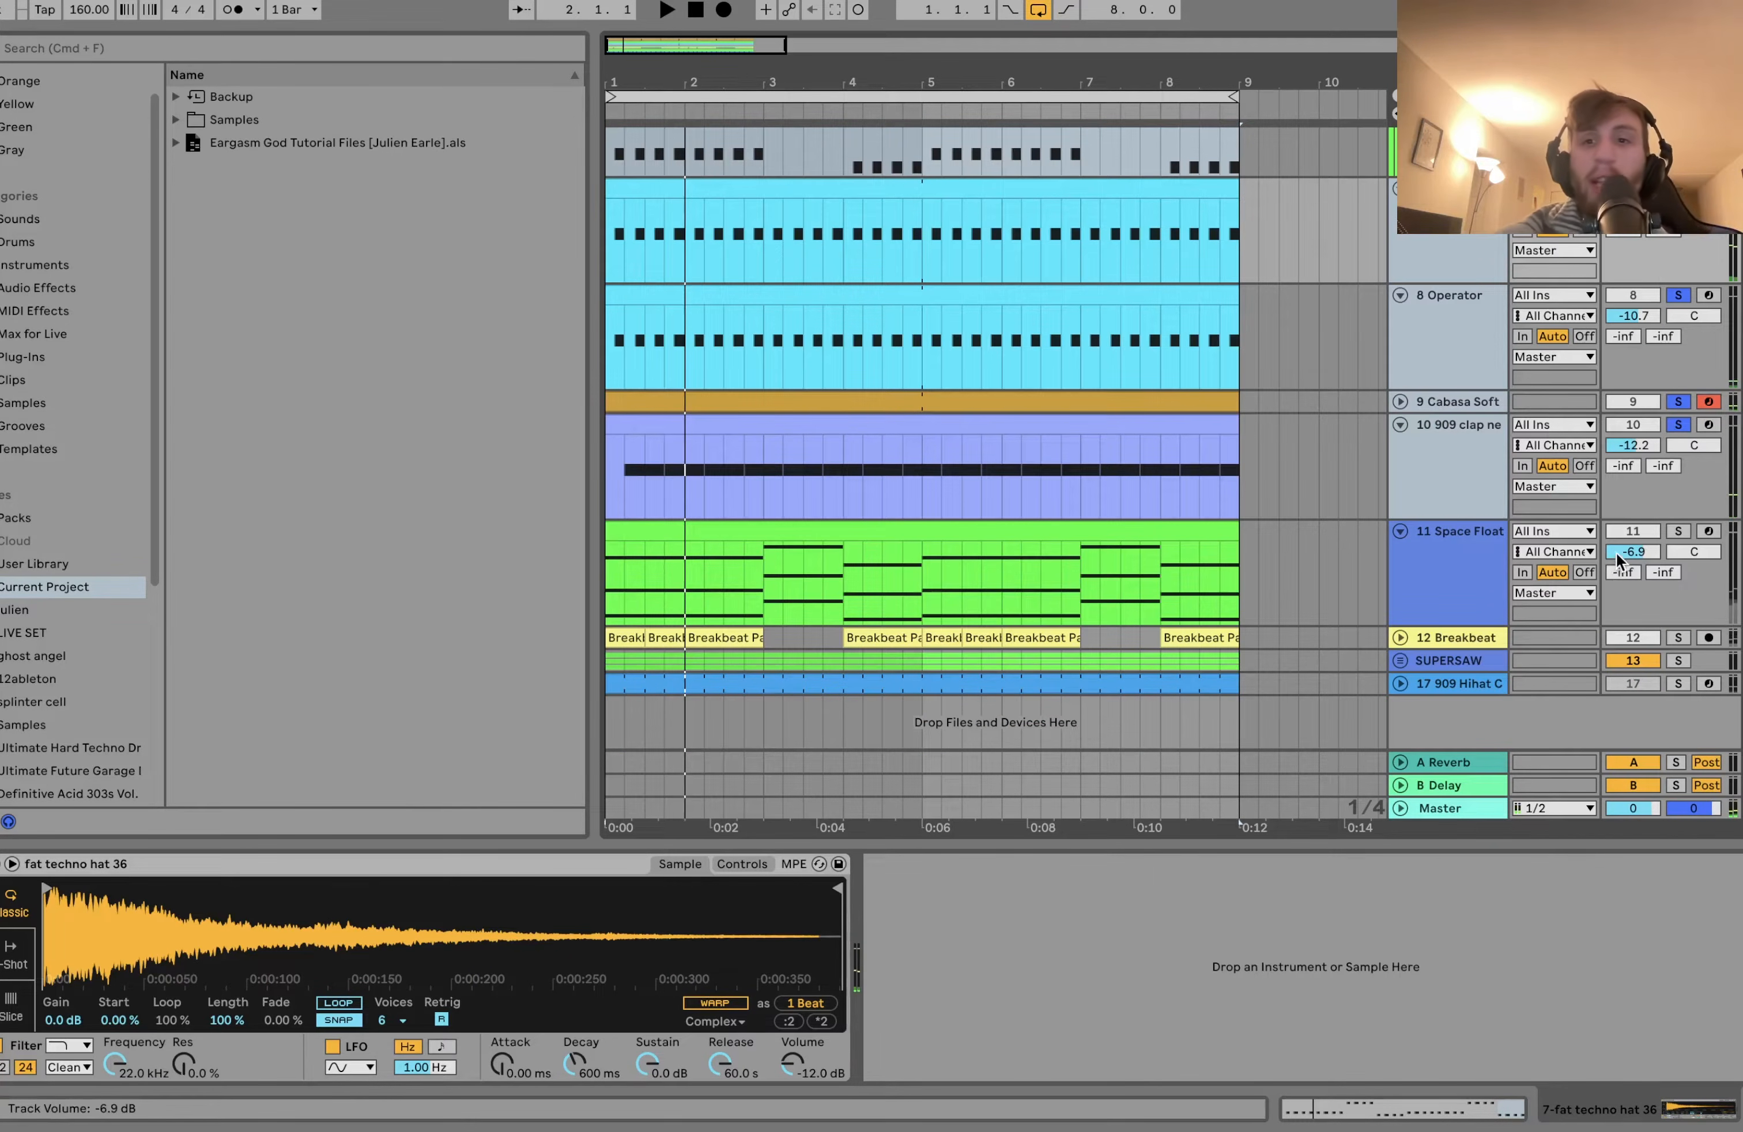
# Solo the 11 Space Float track, audition it, and examine the chord notes in its MIDI clip.
pyautogui.click(1467, 563)
pyautogui.click(1679, 530)
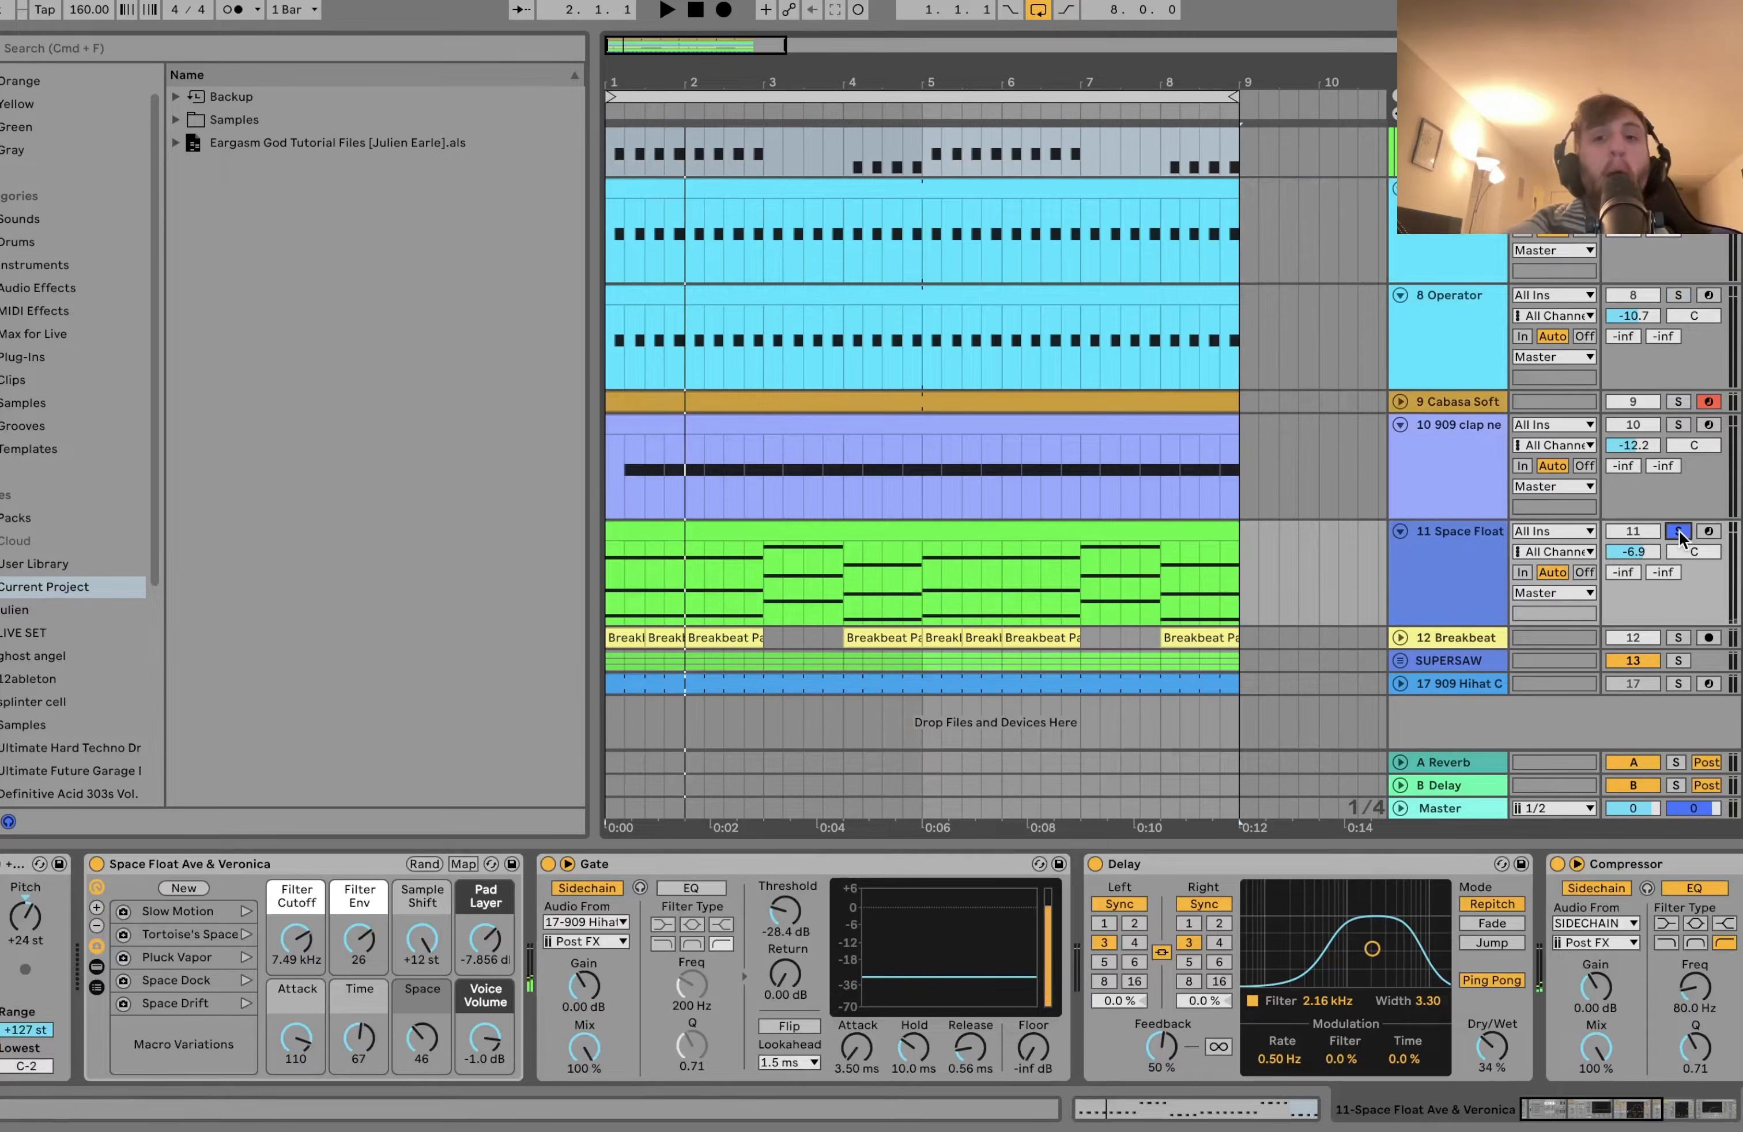
pyautogui.doubleClick(1091, 534)
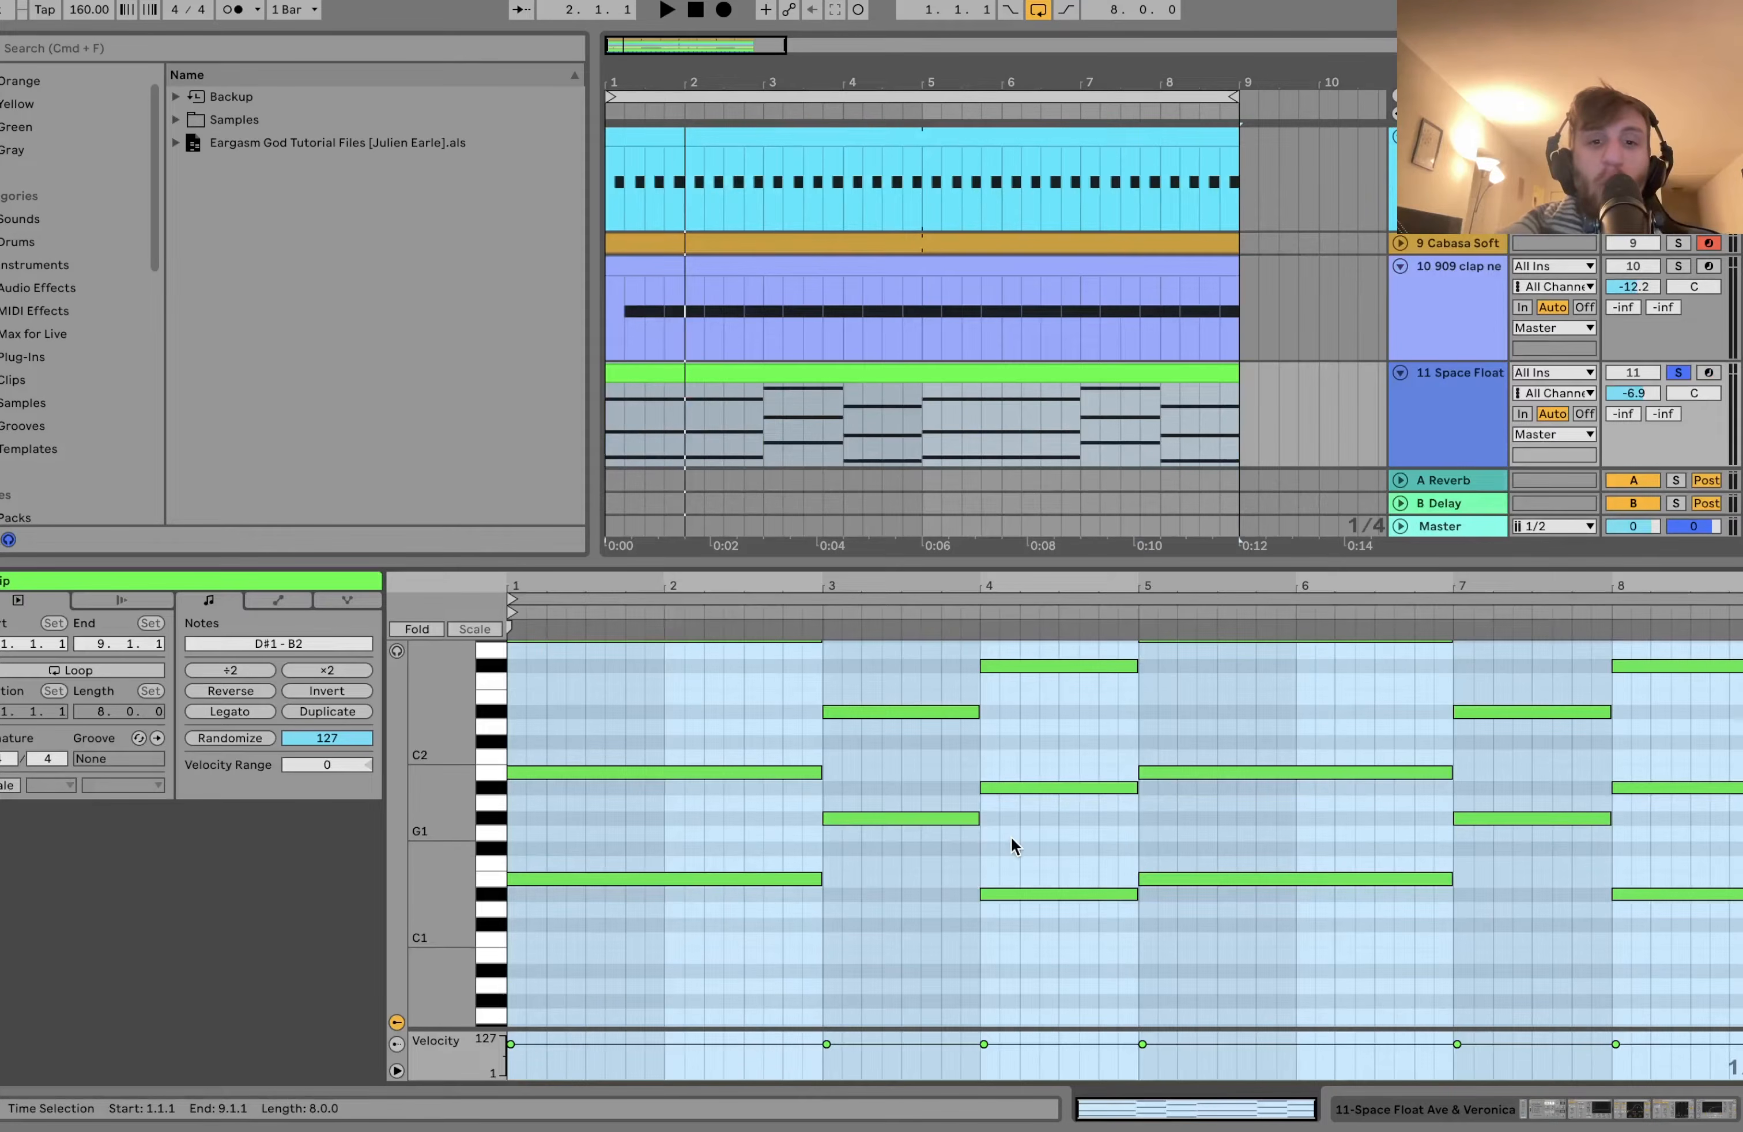
pyautogui.press('space')
pyautogui.hotkey('shift', 'Tab')
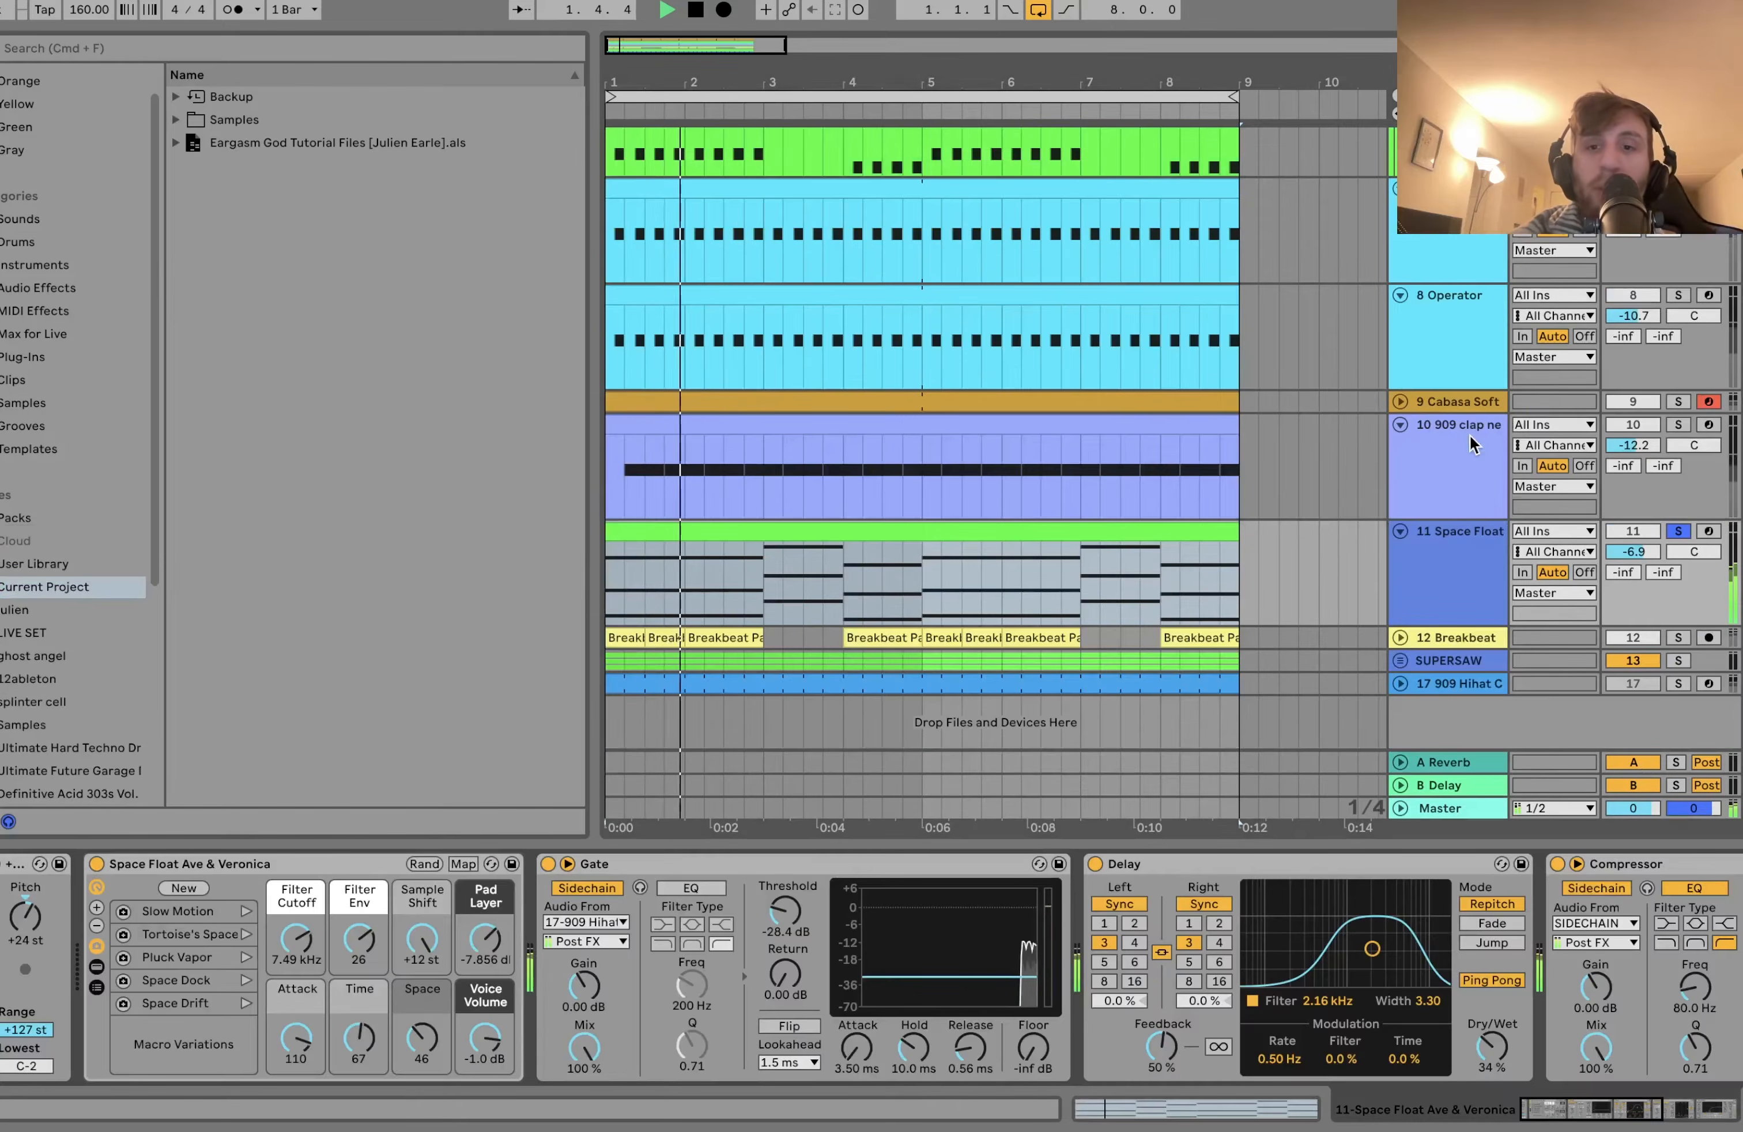
pyautogui.doubleClick(840, 533)
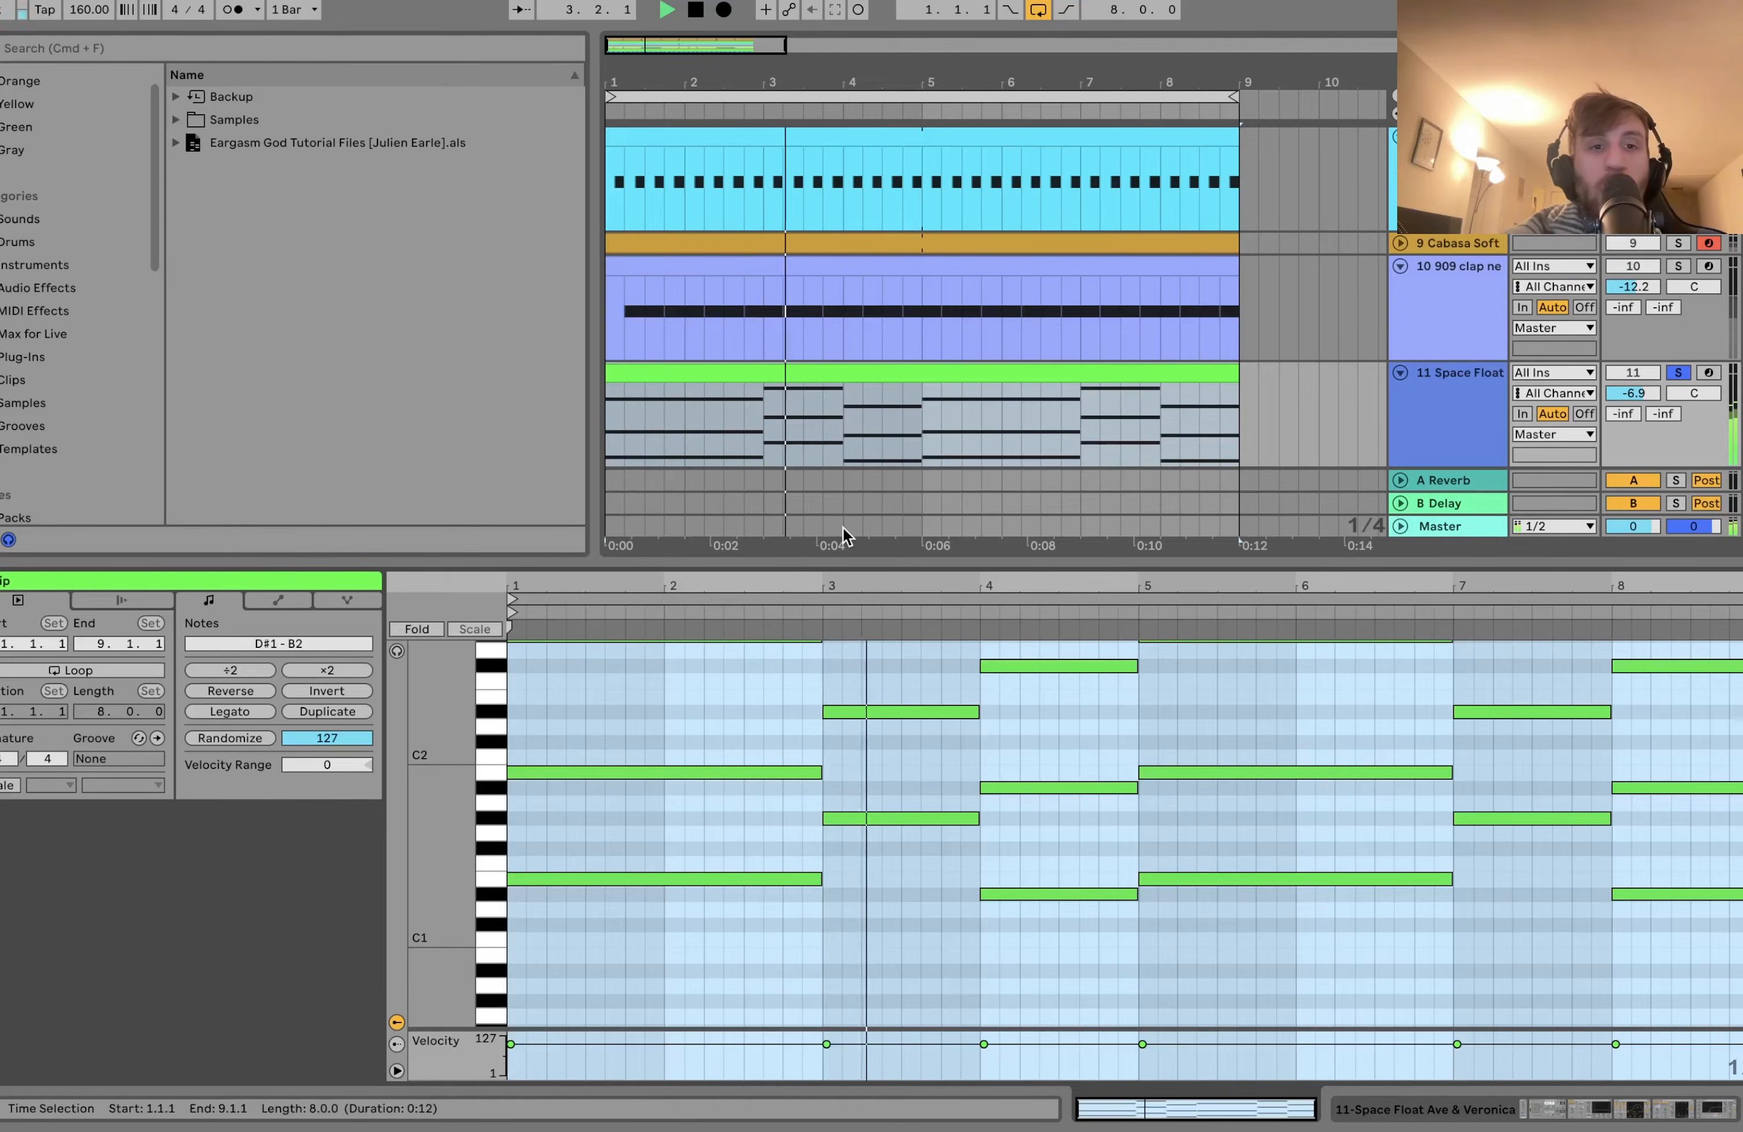
pyautogui.hotkey('shift', 'Tab')
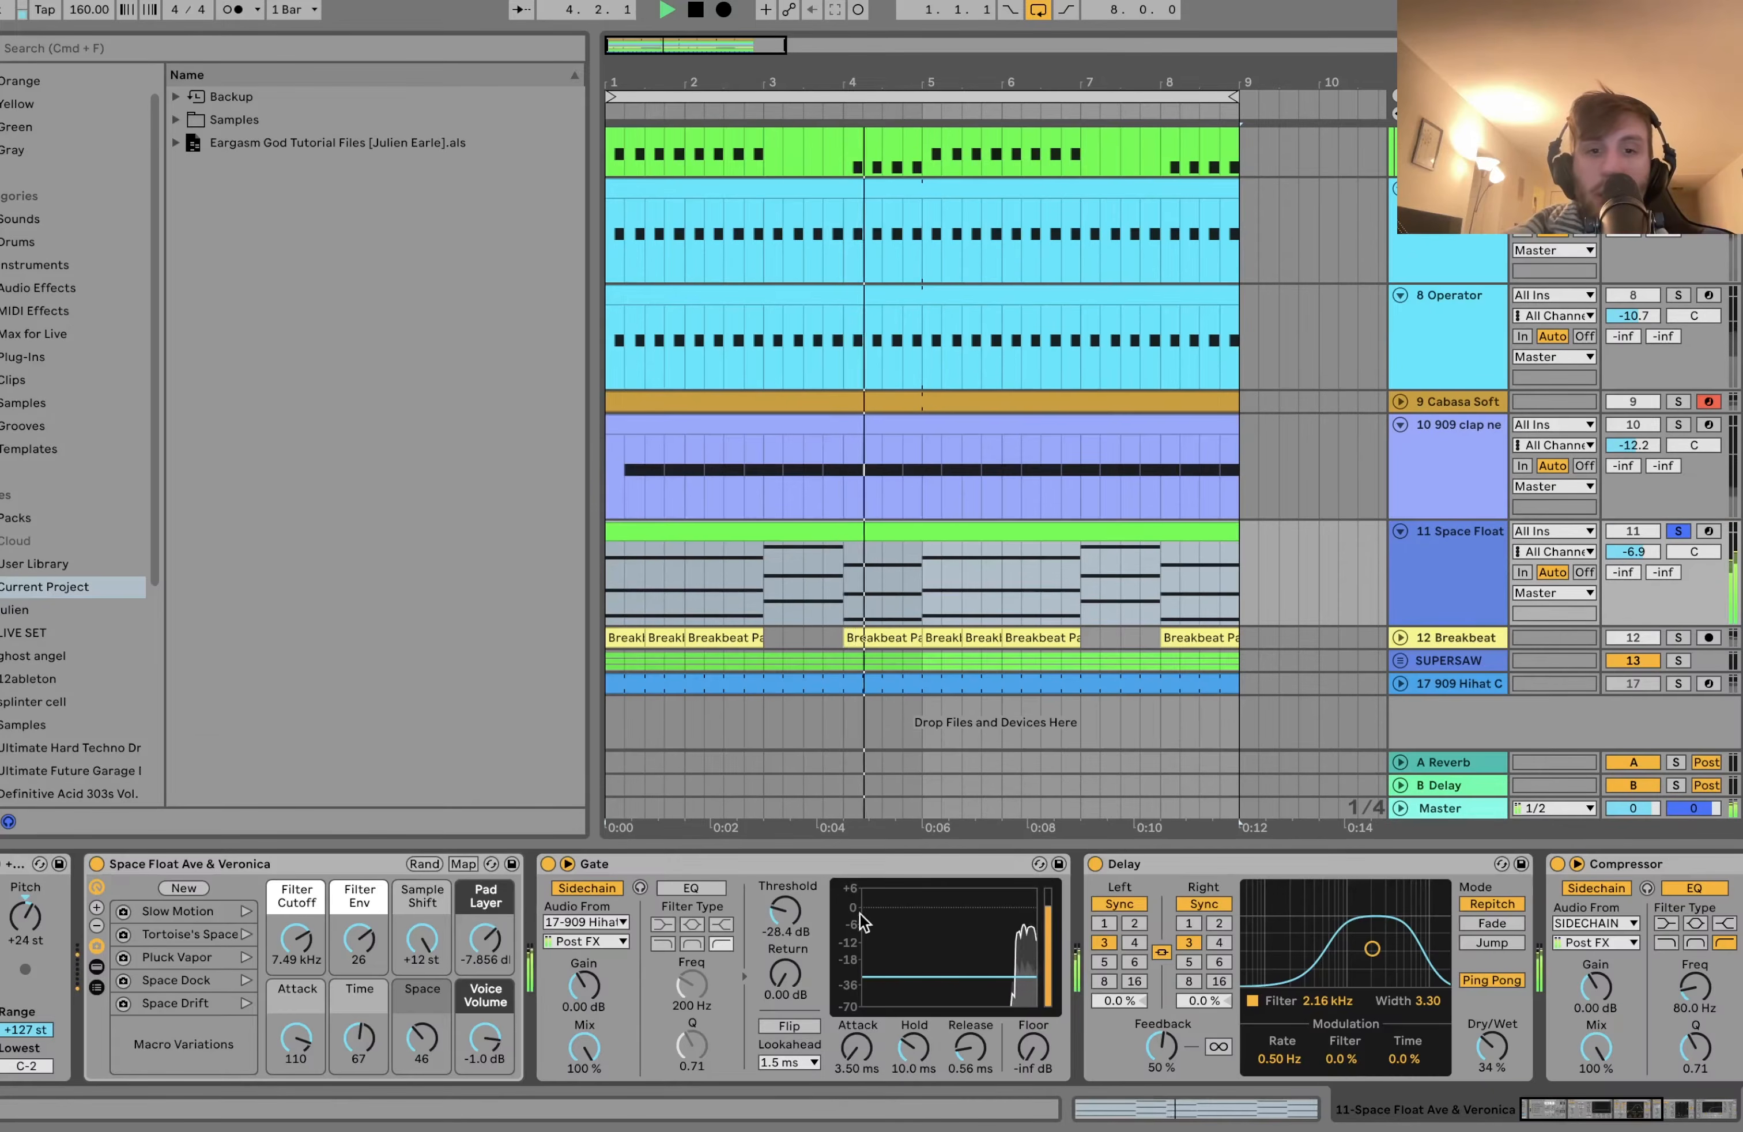
pyautogui.doubleClick(849, 531)
pyautogui.moveTo(450, 879); pyautogui.dragTo(441, 884)
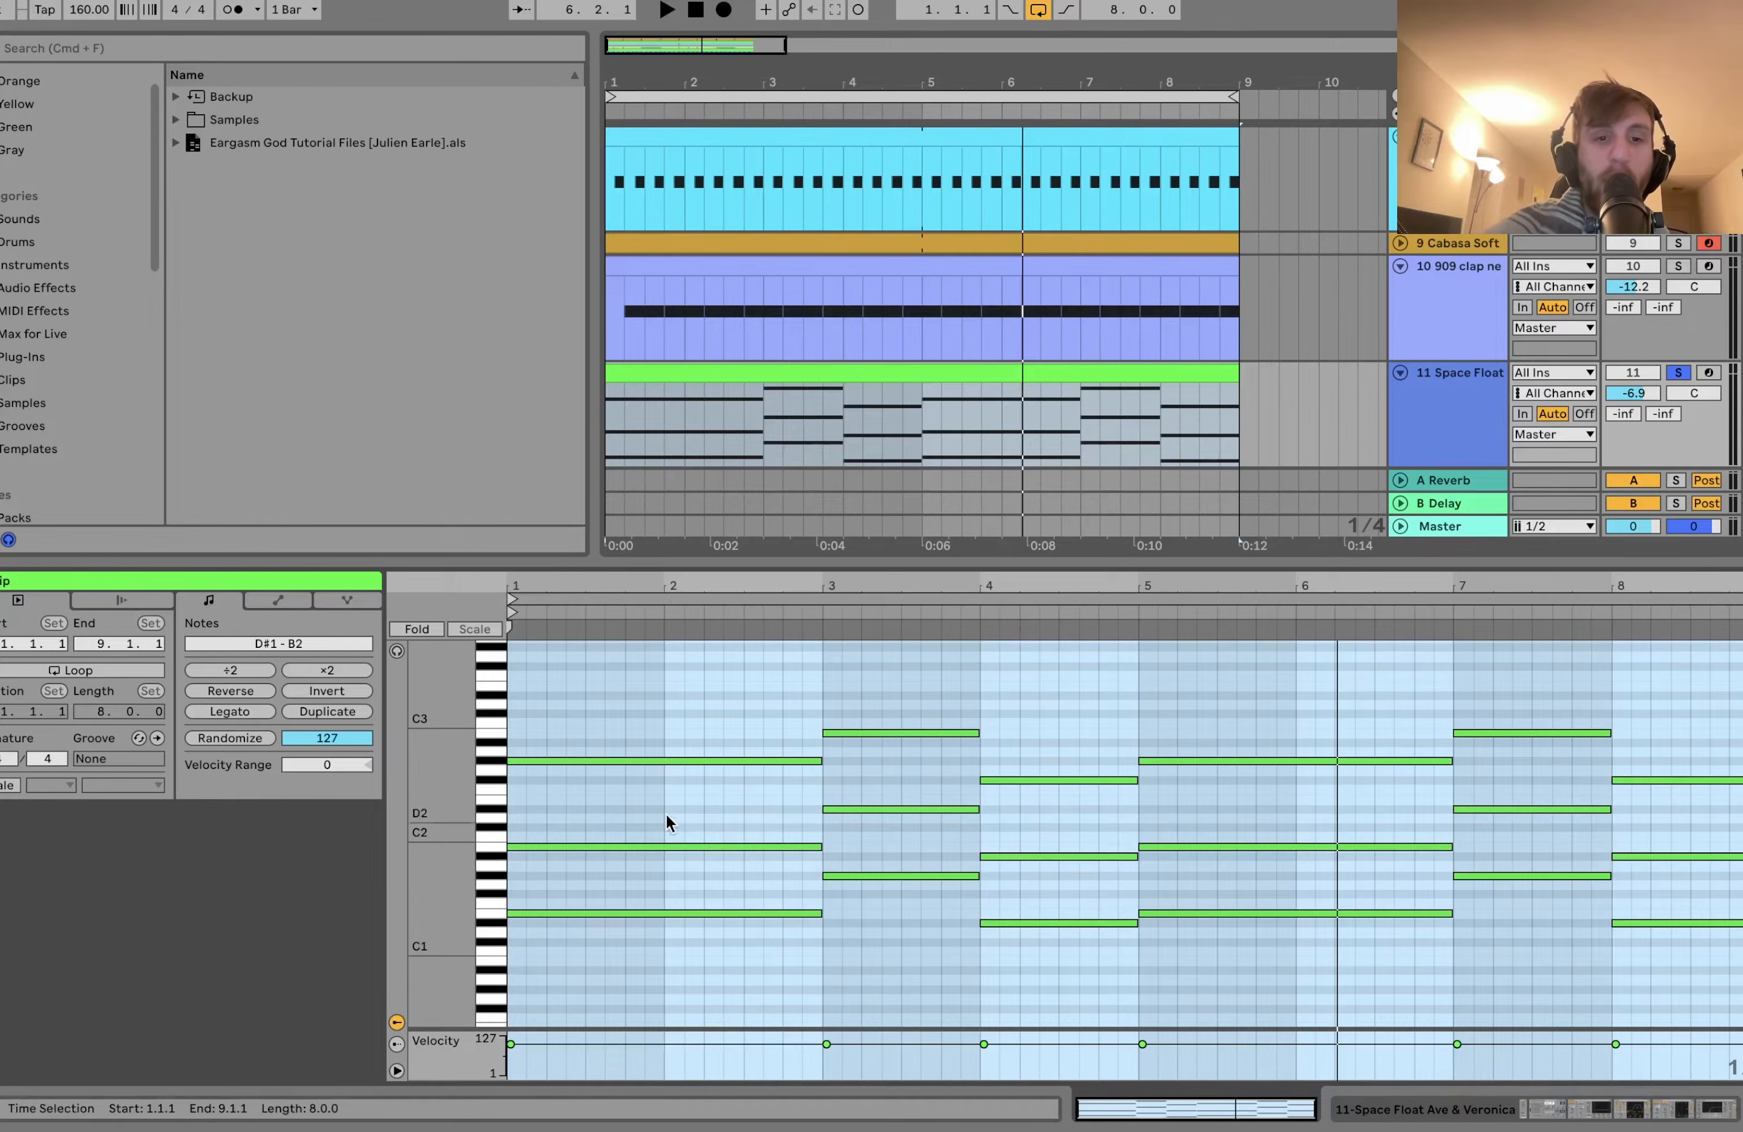
# Shift the top chord notes of bars 1 to 4 down an octave and back up, and audition them at F#2–B2.
pyautogui.moveTo(716, 799); pyautogui.dragTo(1050, 649)
pyautogui.hotkey('shift', 'Down')
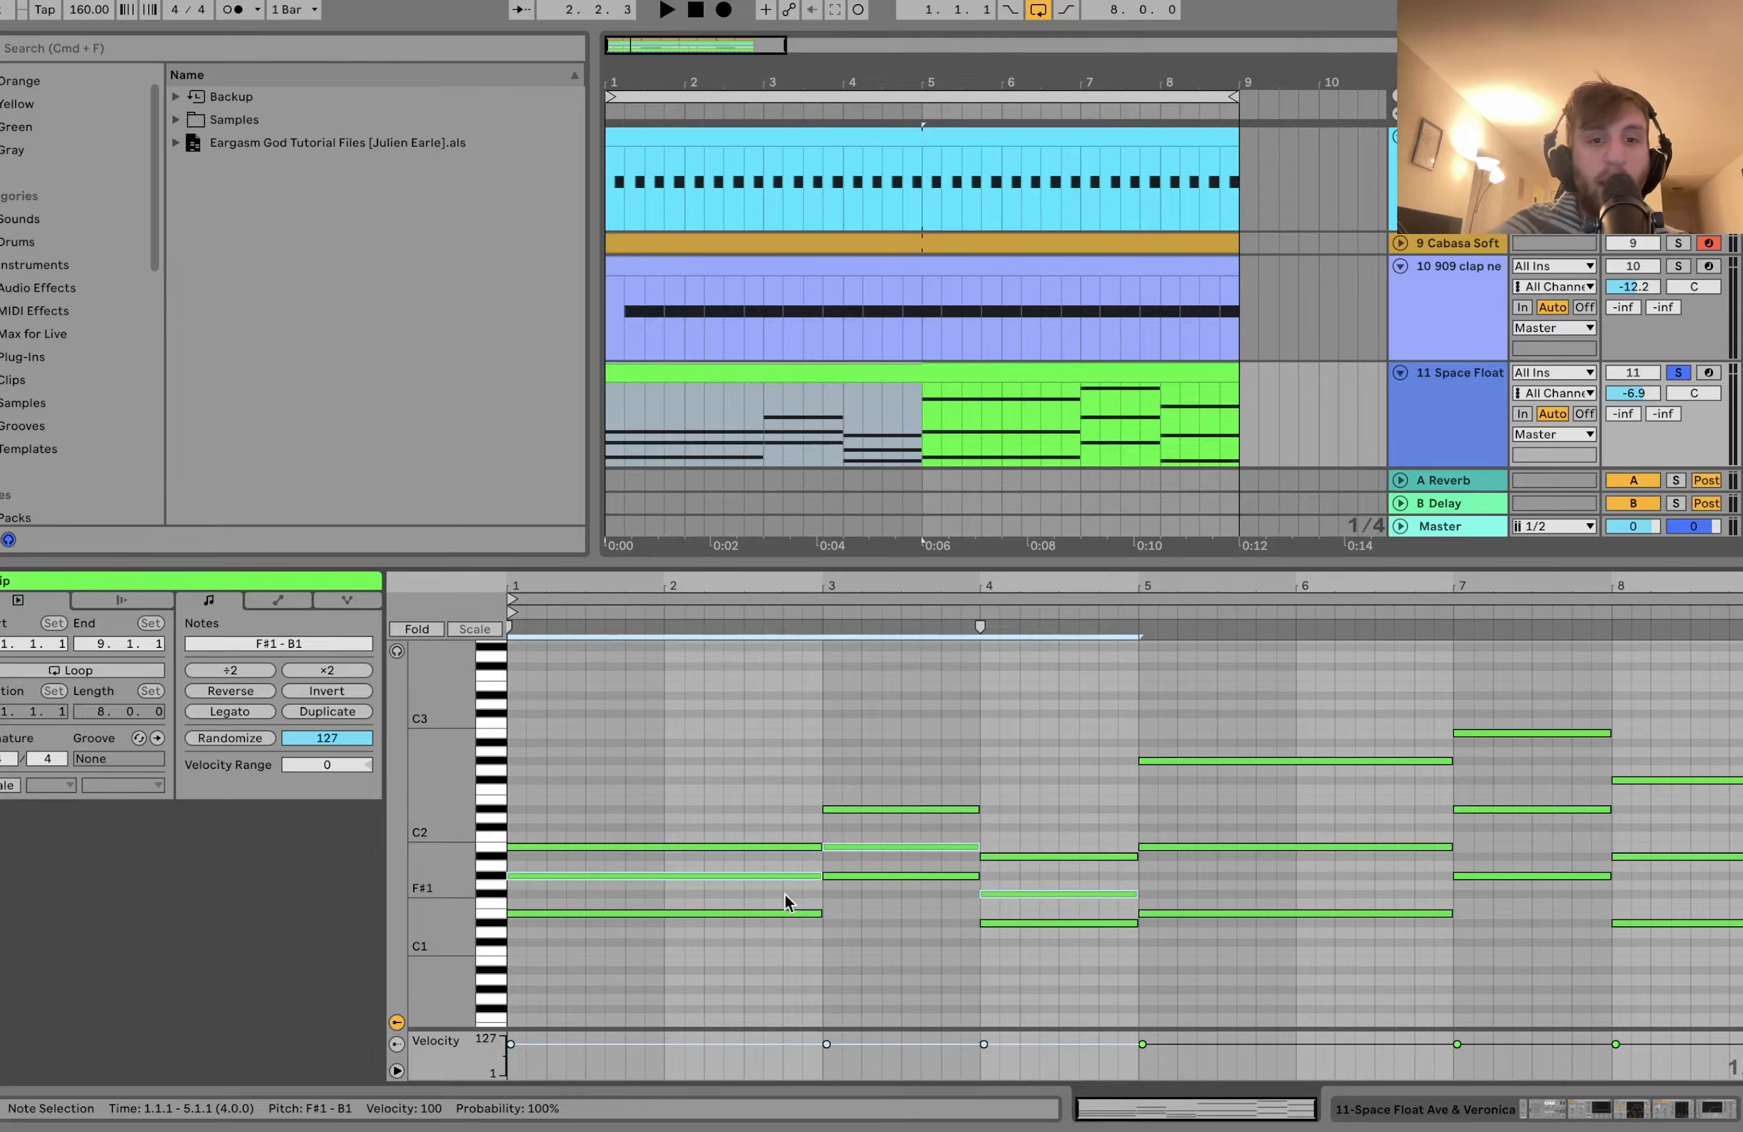
pyautogui.hotkey('shift', 'Up')
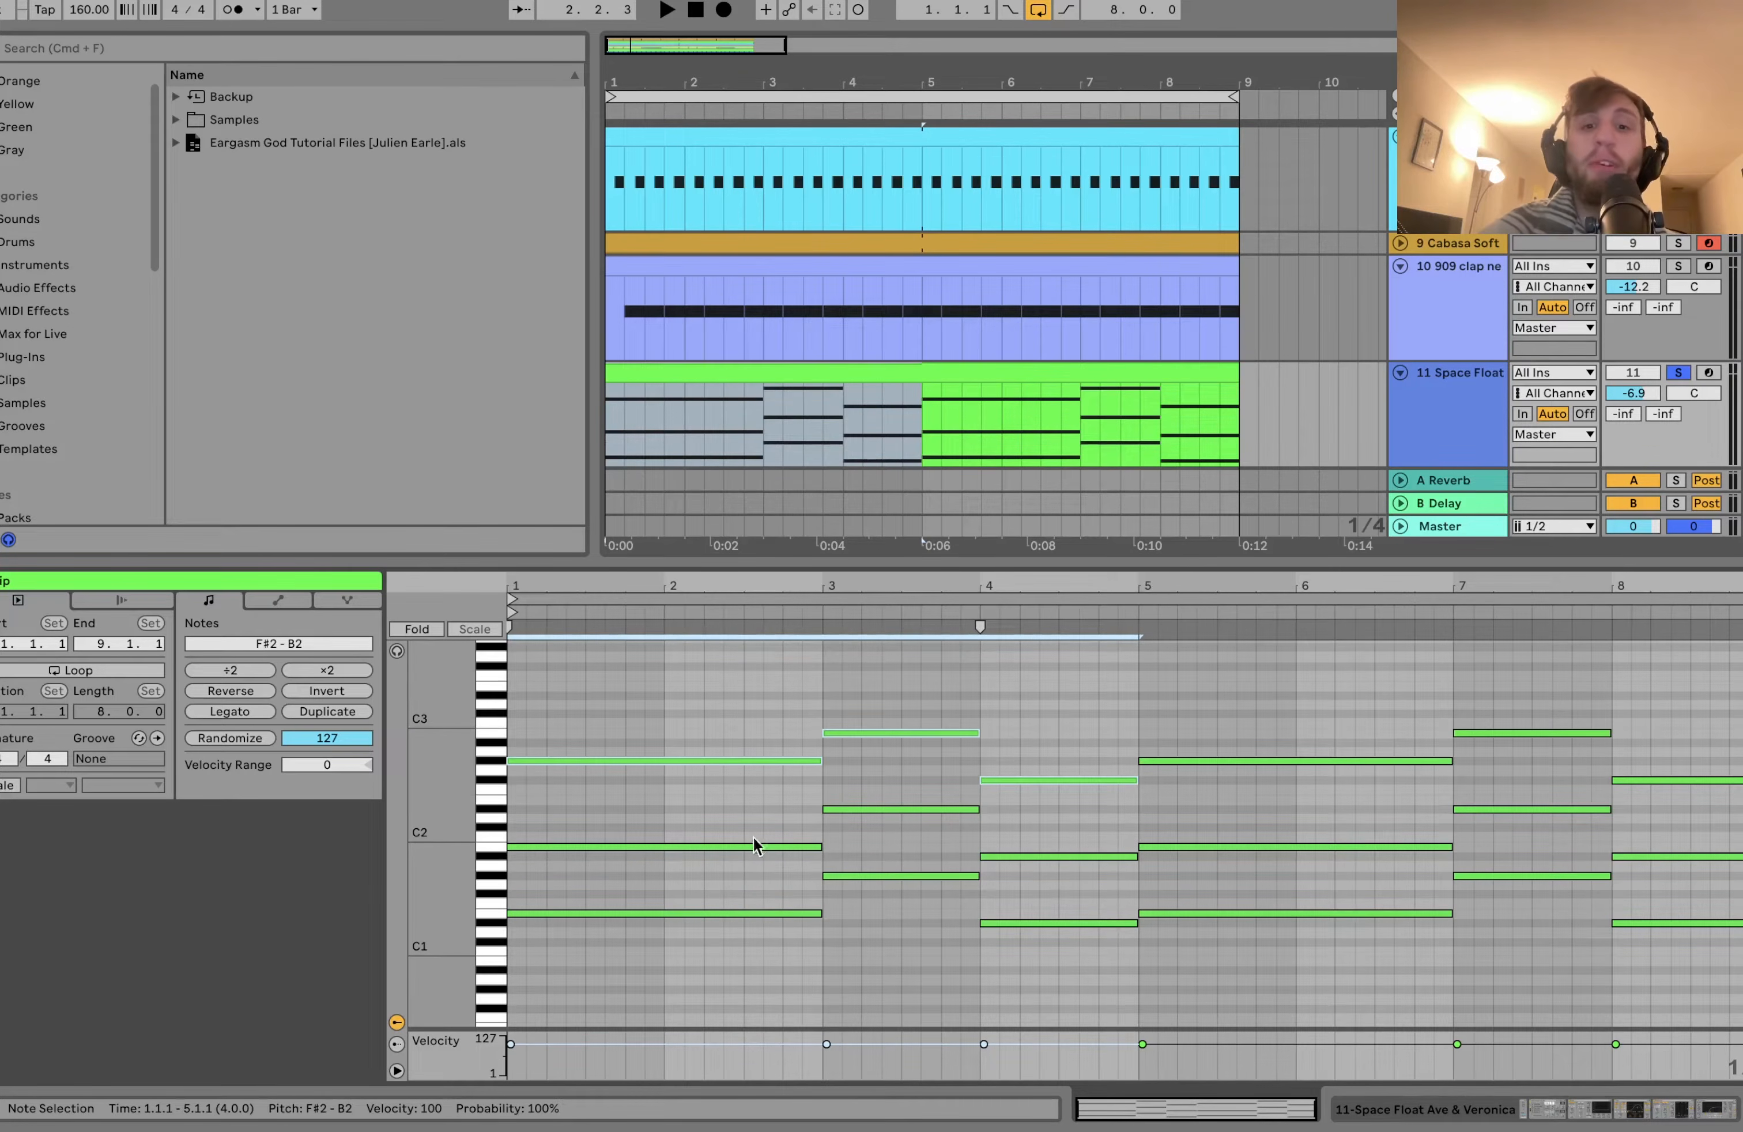
pyautogui.press('space')
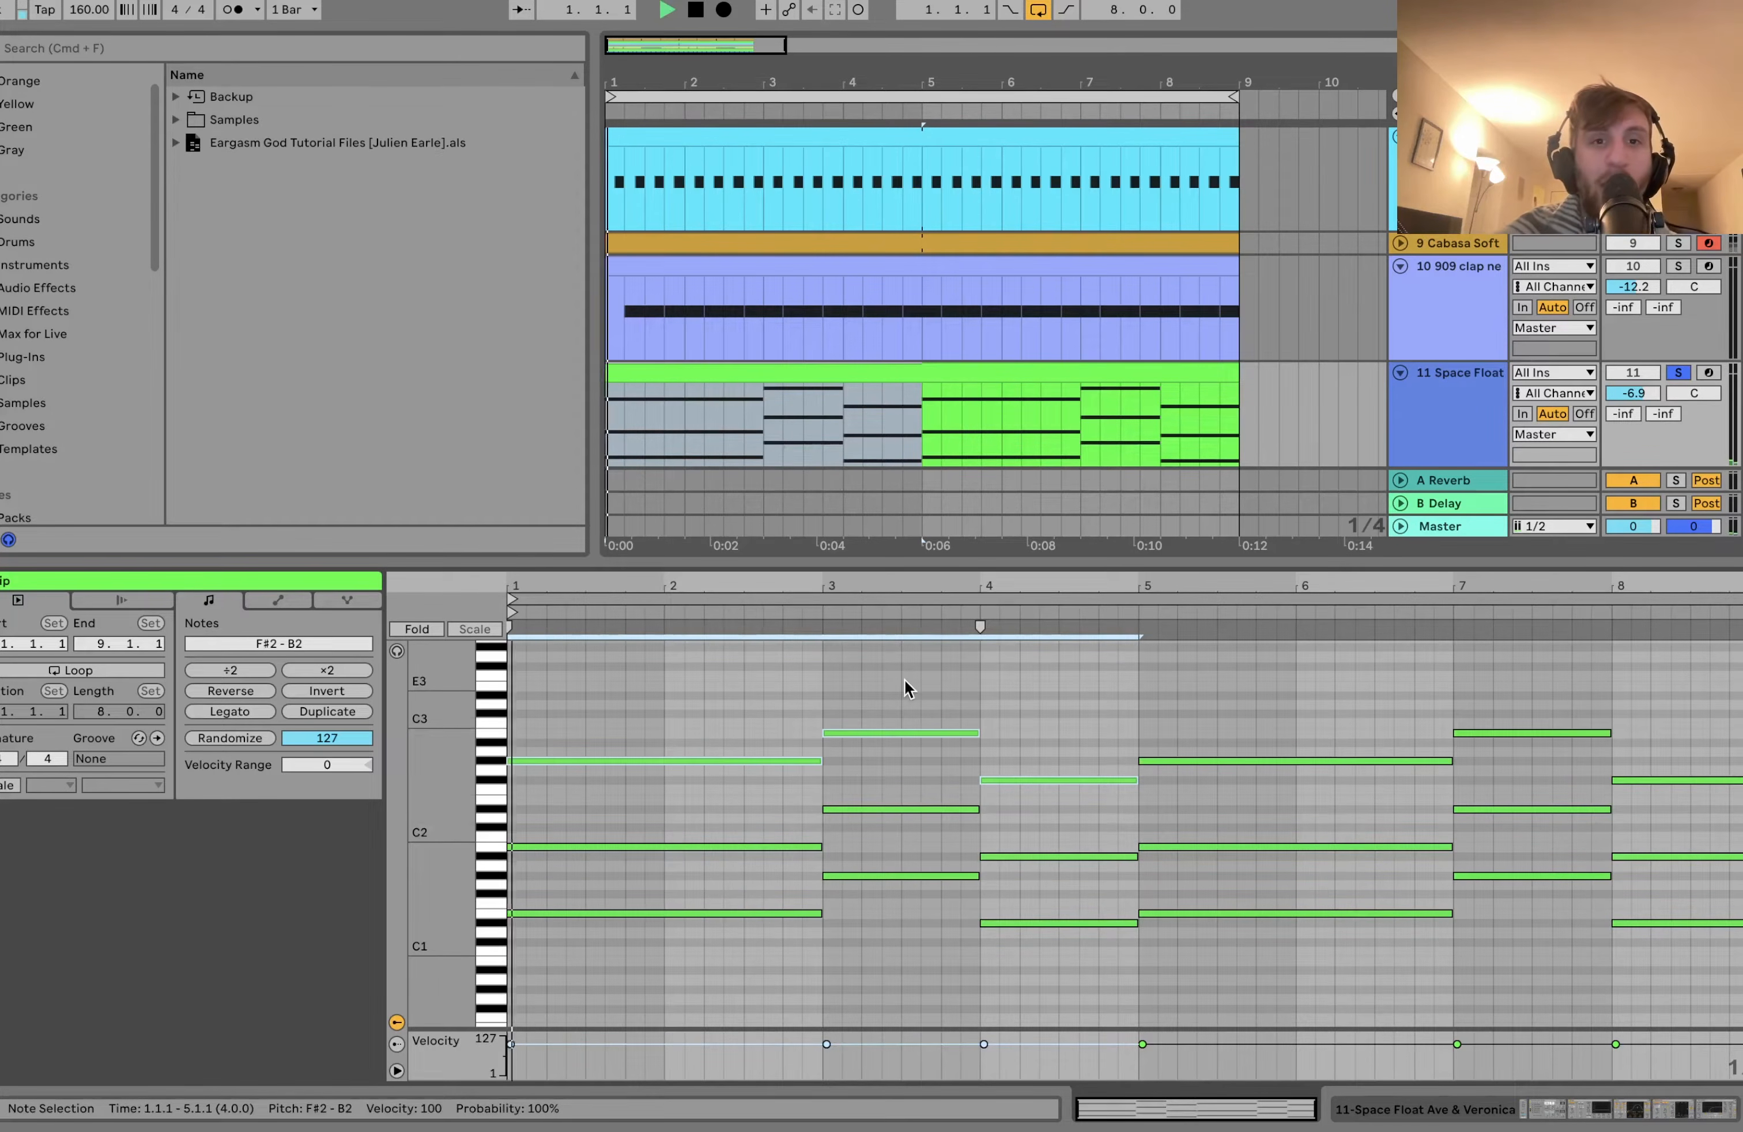
pyautogui.press('space')
# Audition the chords with their top notes lowered to F#1–B1 and return those notes to F#2–B2.
pyautogui.hotkey('shift', 'Down')
pyautogui.hotkey('shift', 'Up')
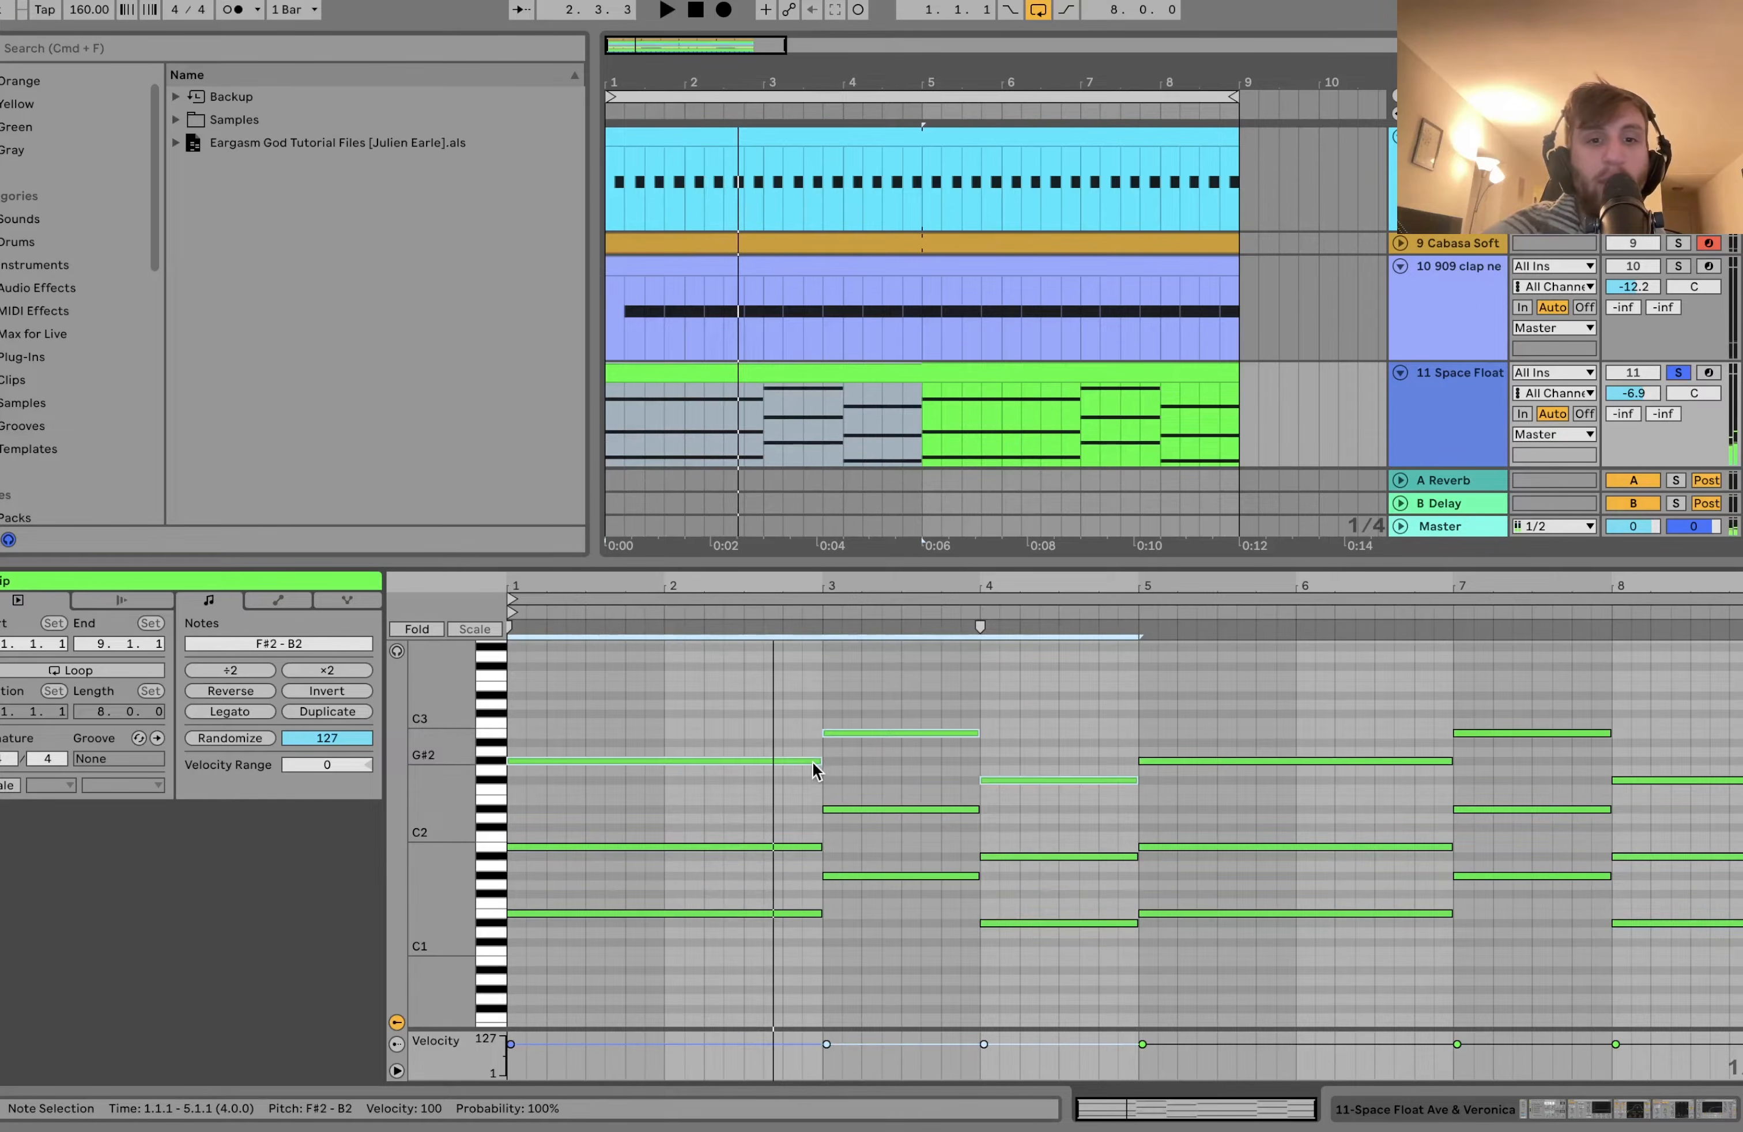
pyautogui.hotkey('shift', 'Down')
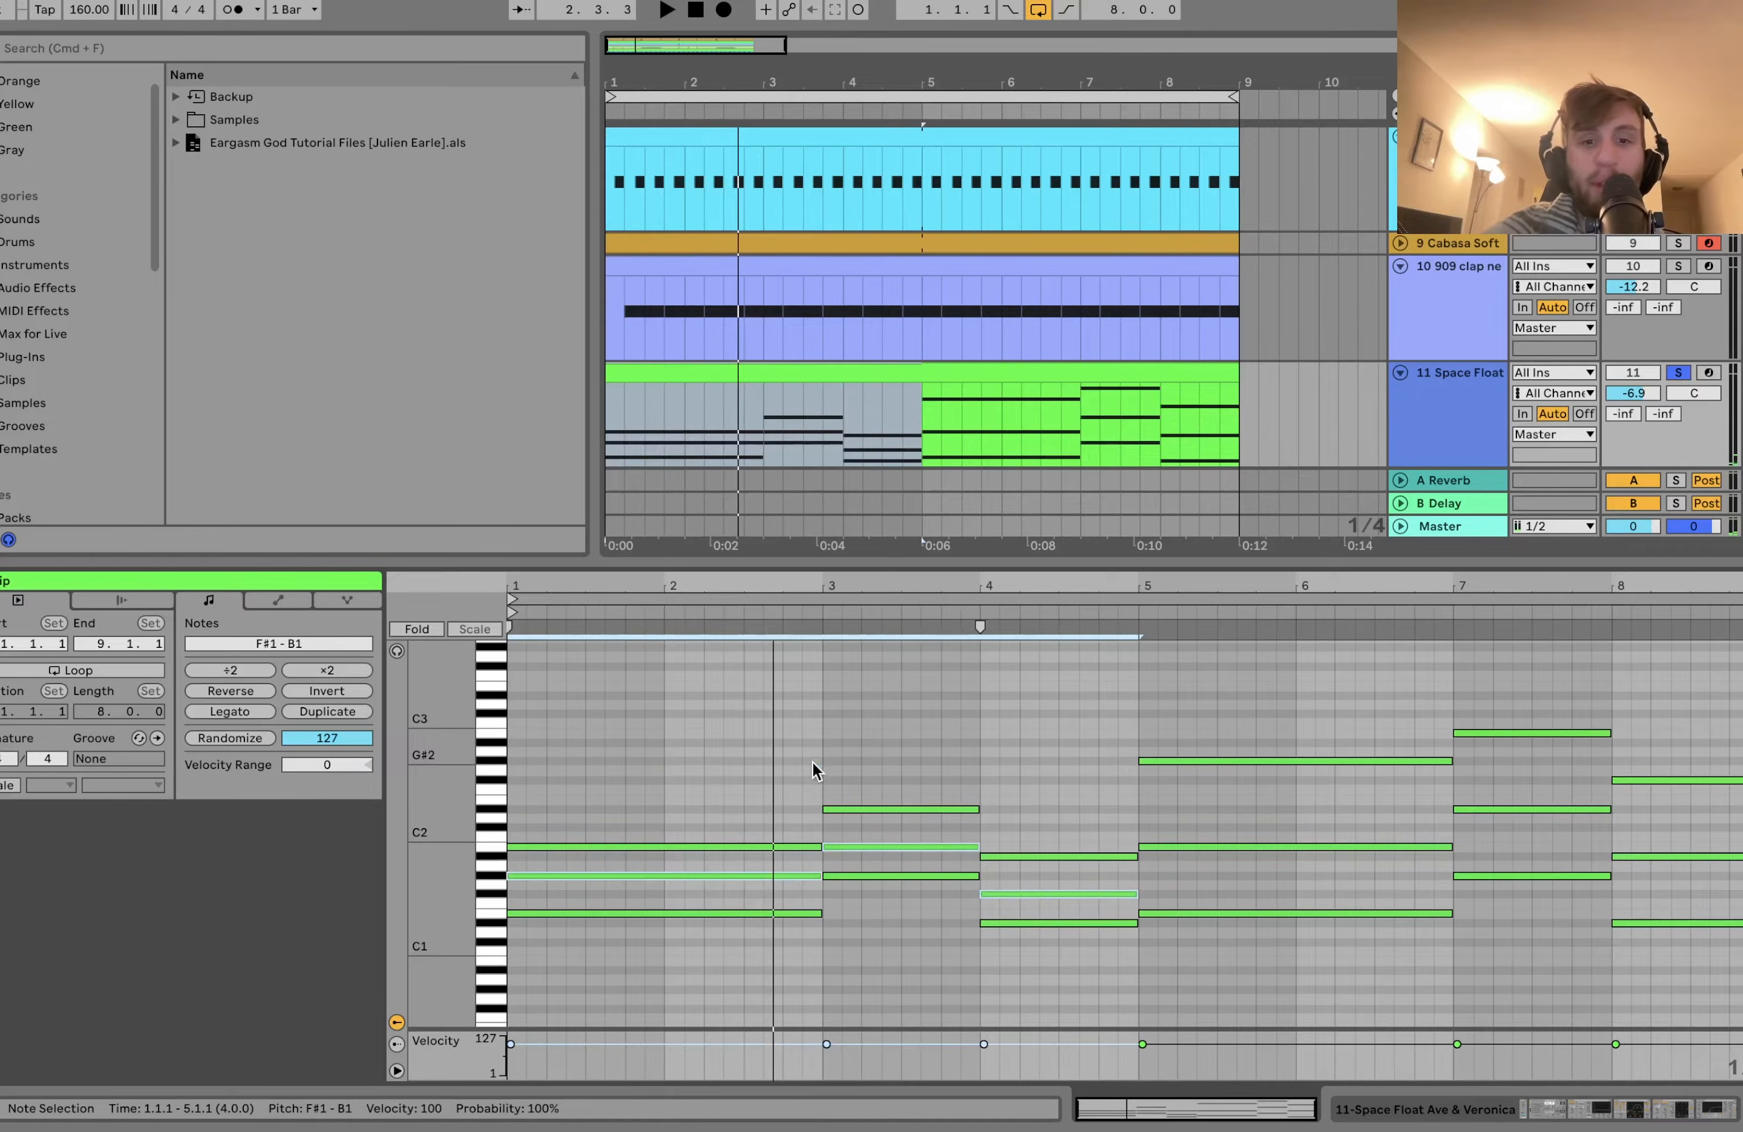
pyautogui.press('space')
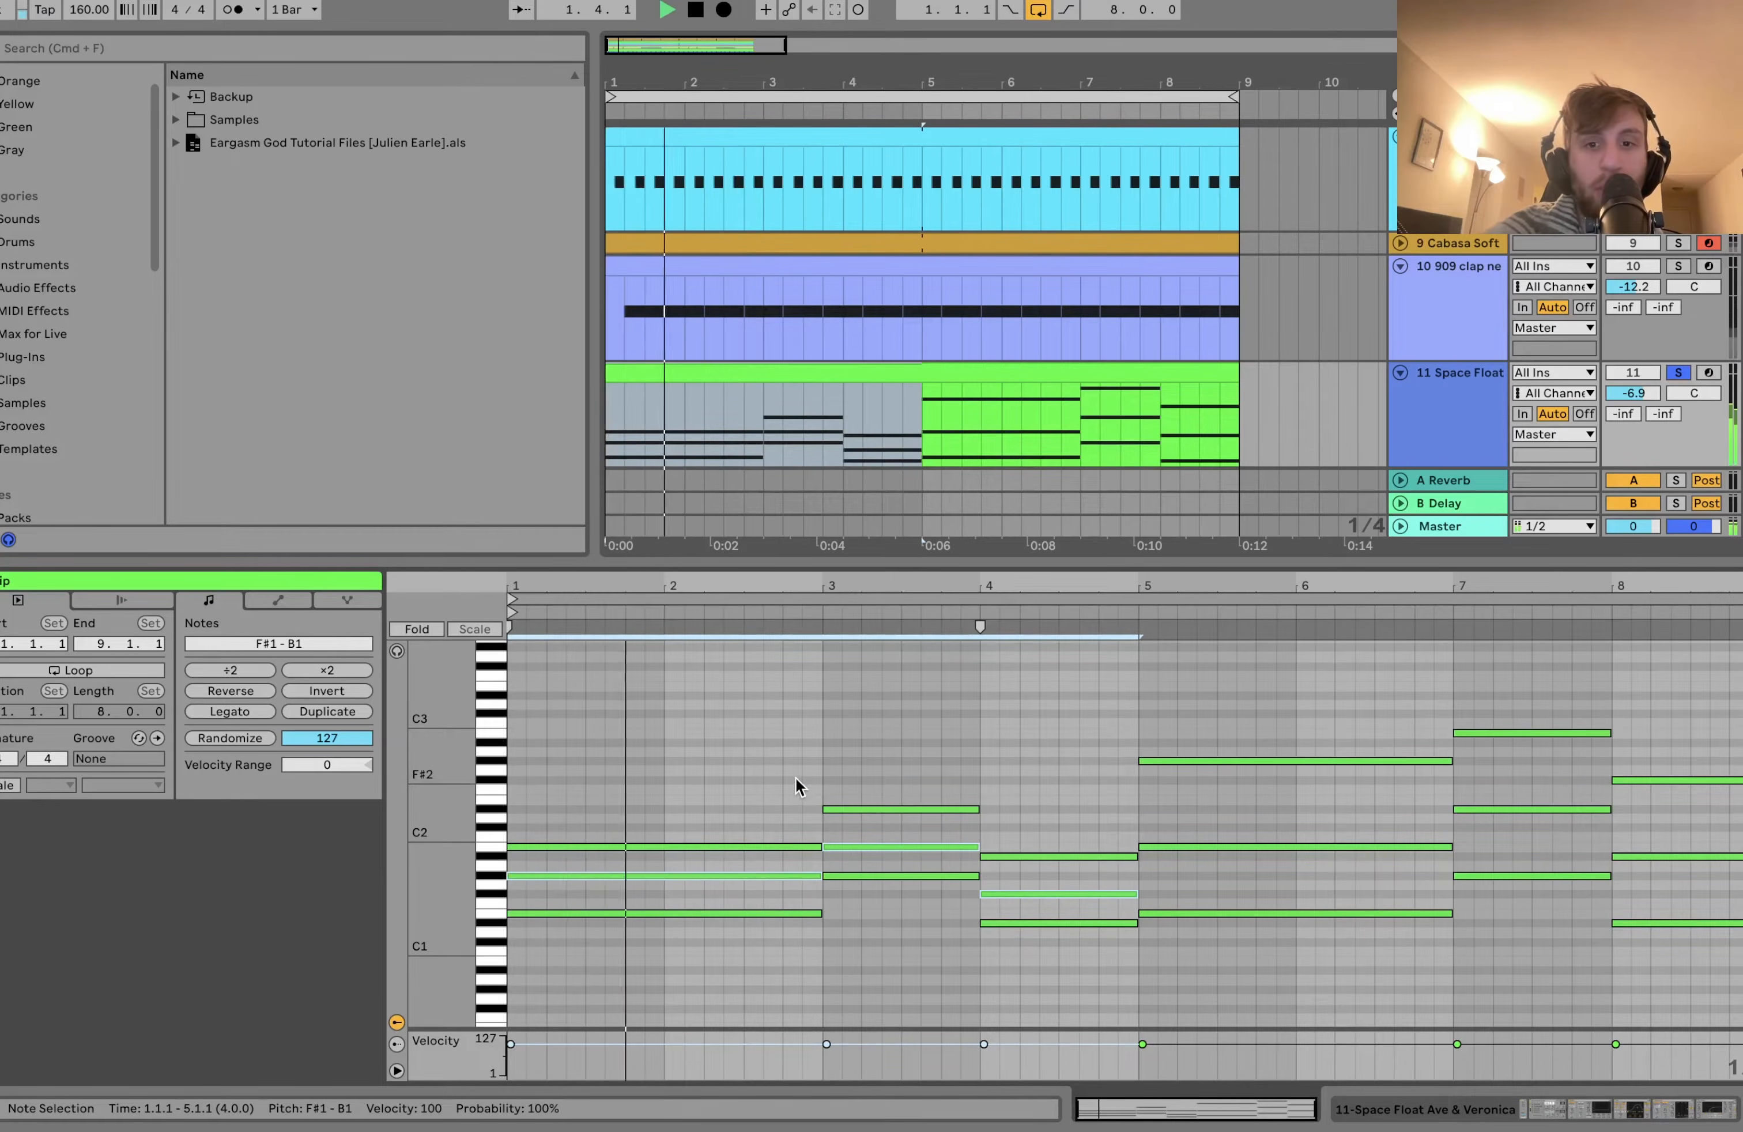
pyautogui.hotkey('shift', 'Up')
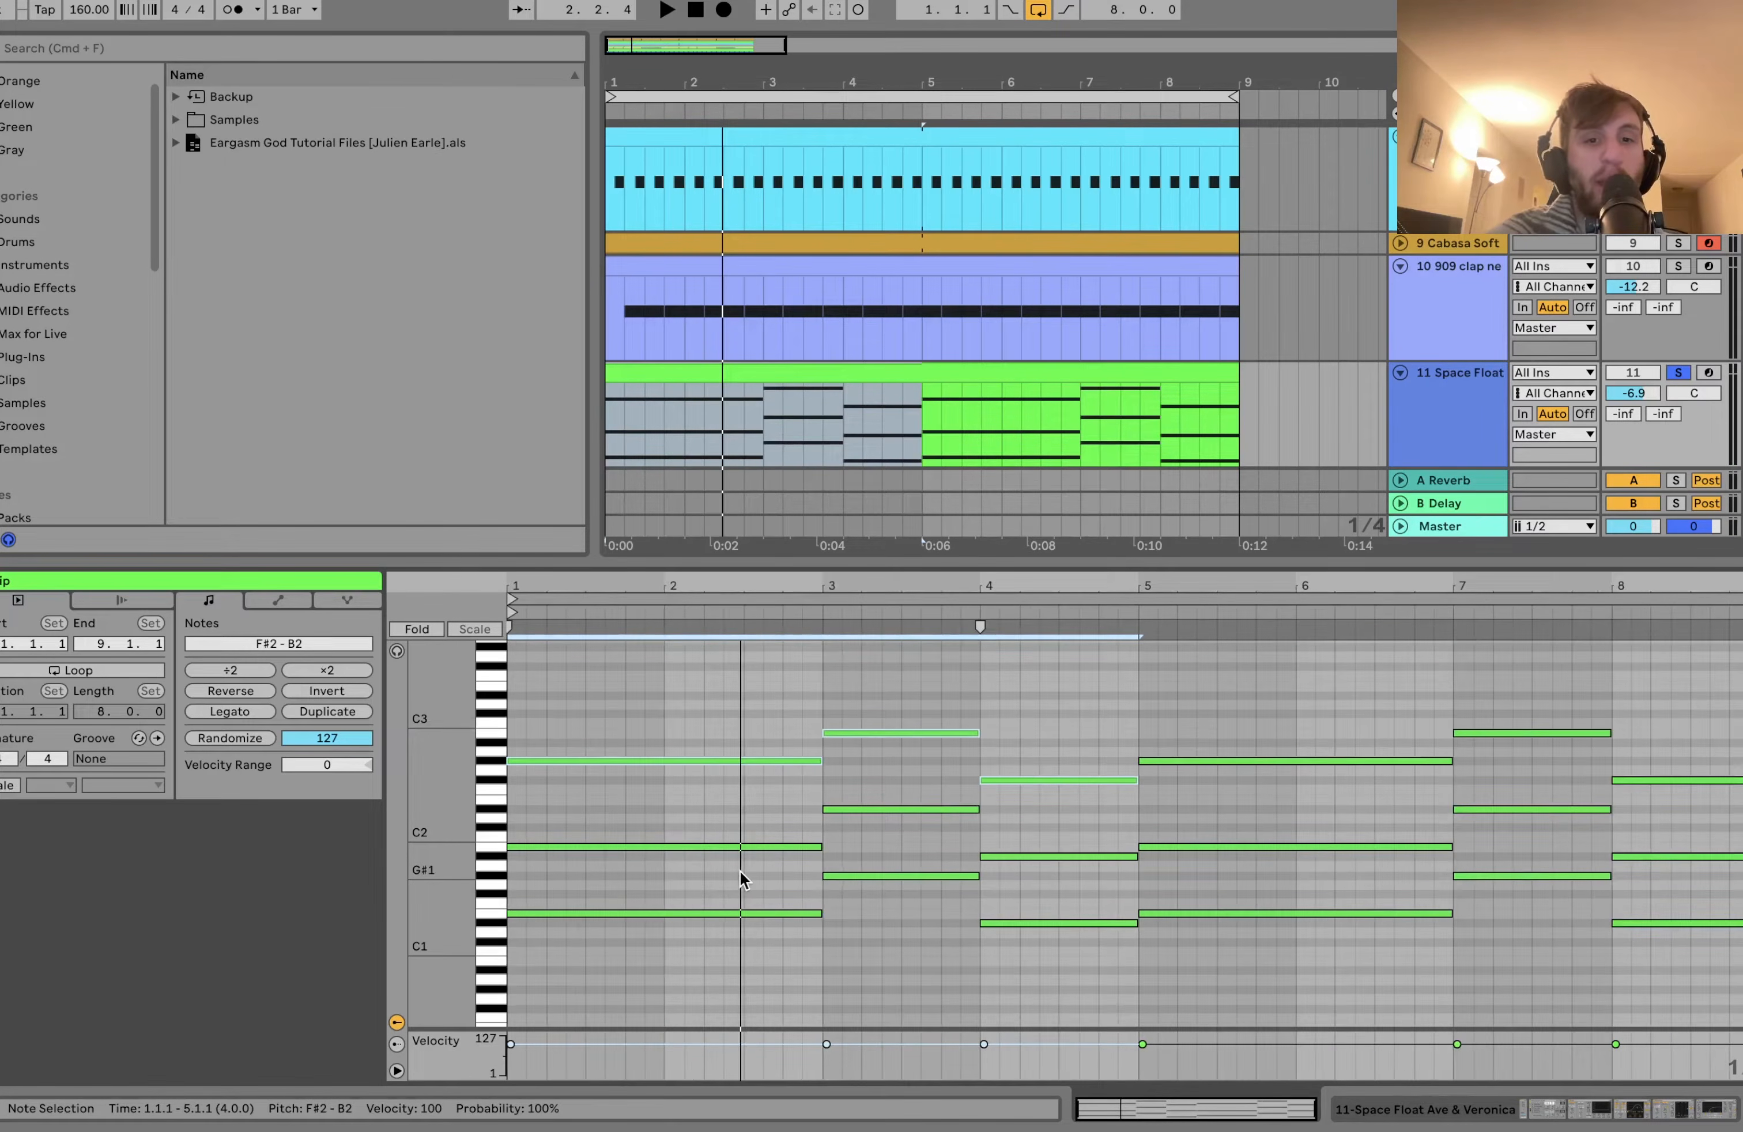
# Audition the chords, bring up the Space Float device chain, and switch off the effects from Gate through Auto Filter to hear it dry.
pyautogui.press('space')
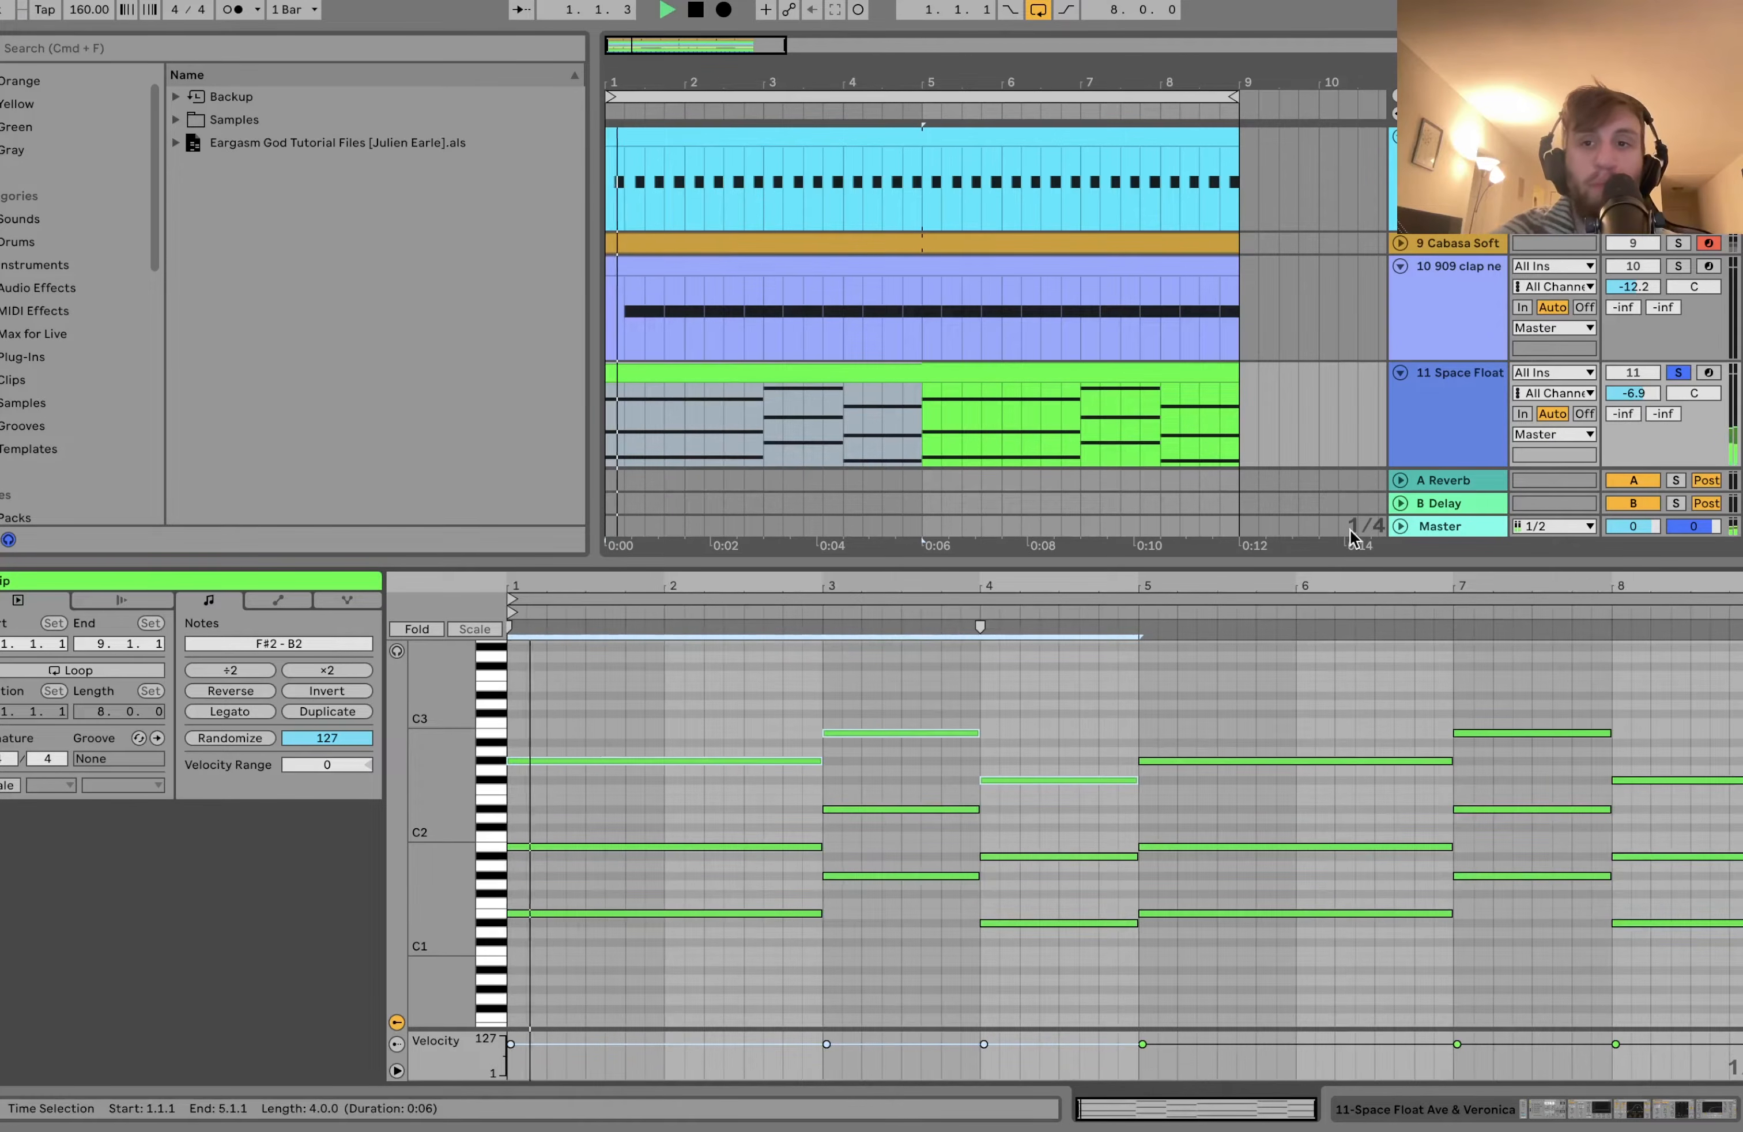
pyautogui.doubleClick(1448, 419)
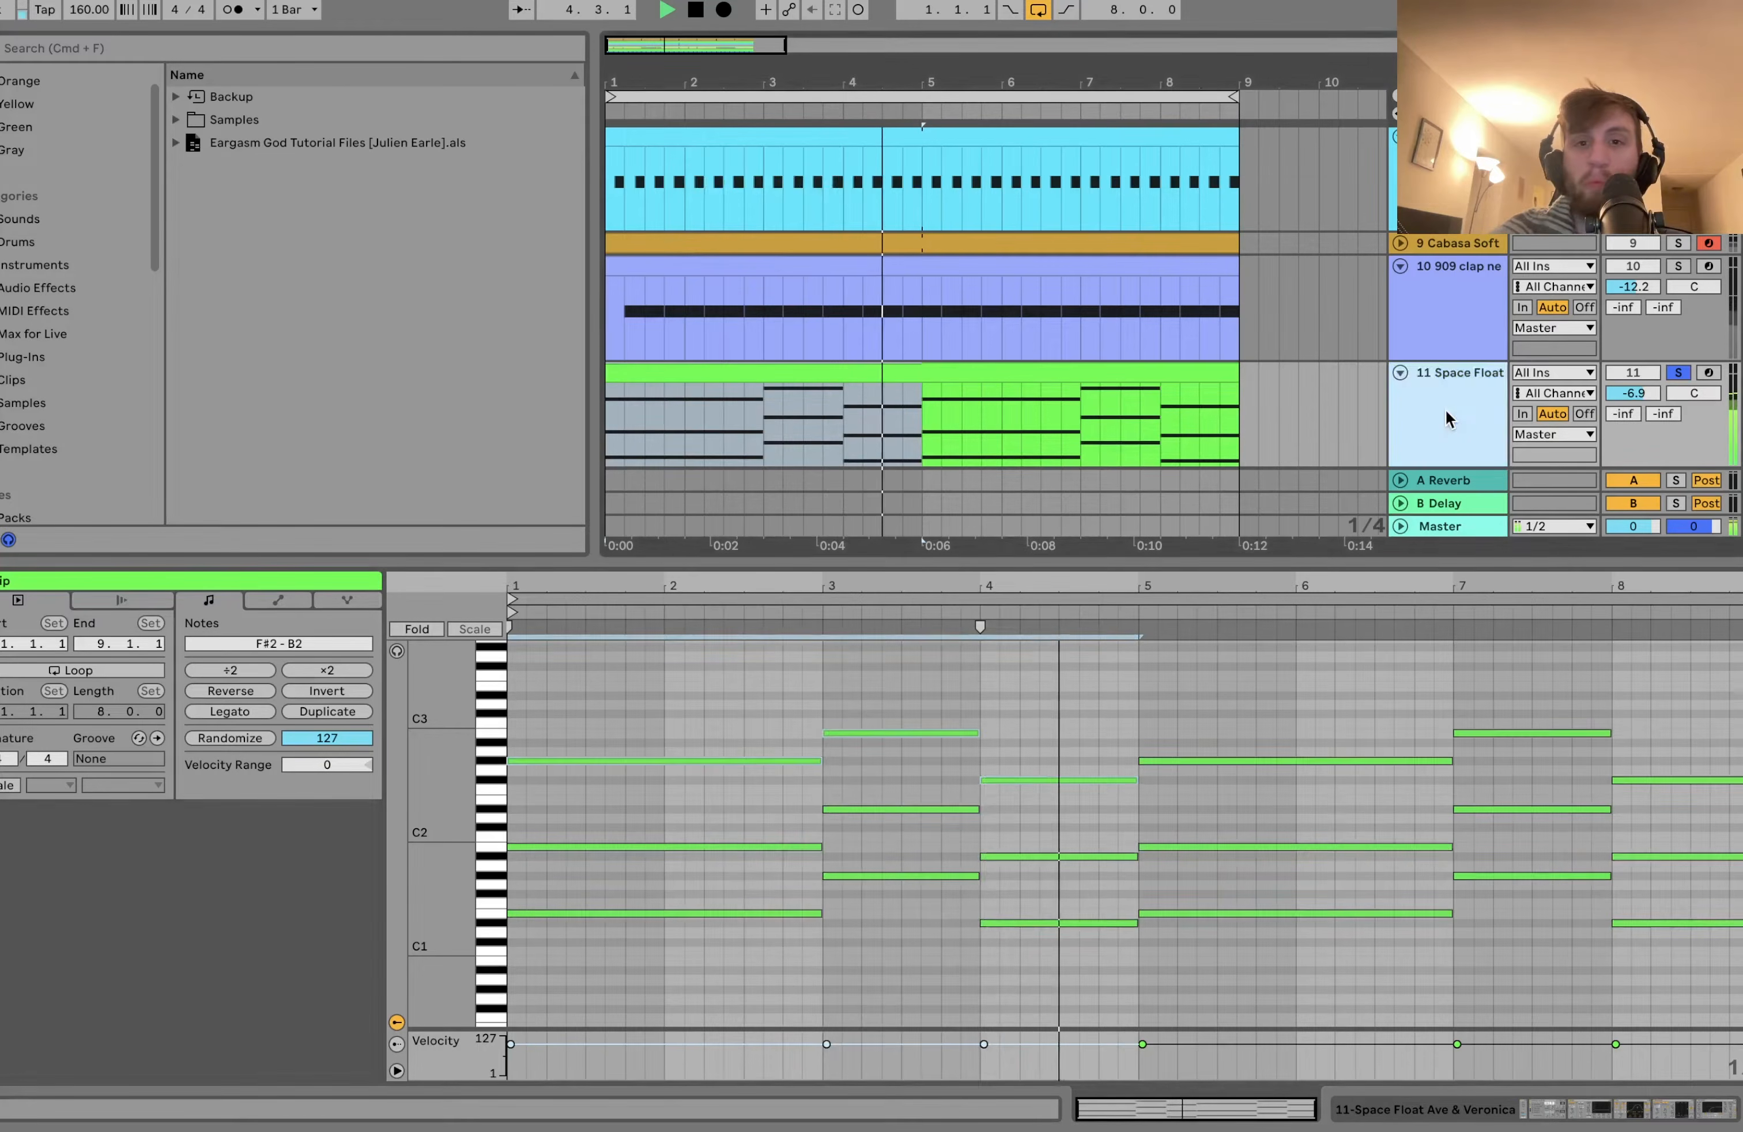
pyautogui.press('space')
pyautogui.click(649, 867)
pyautogui.hscroll(10, 1282, 911)
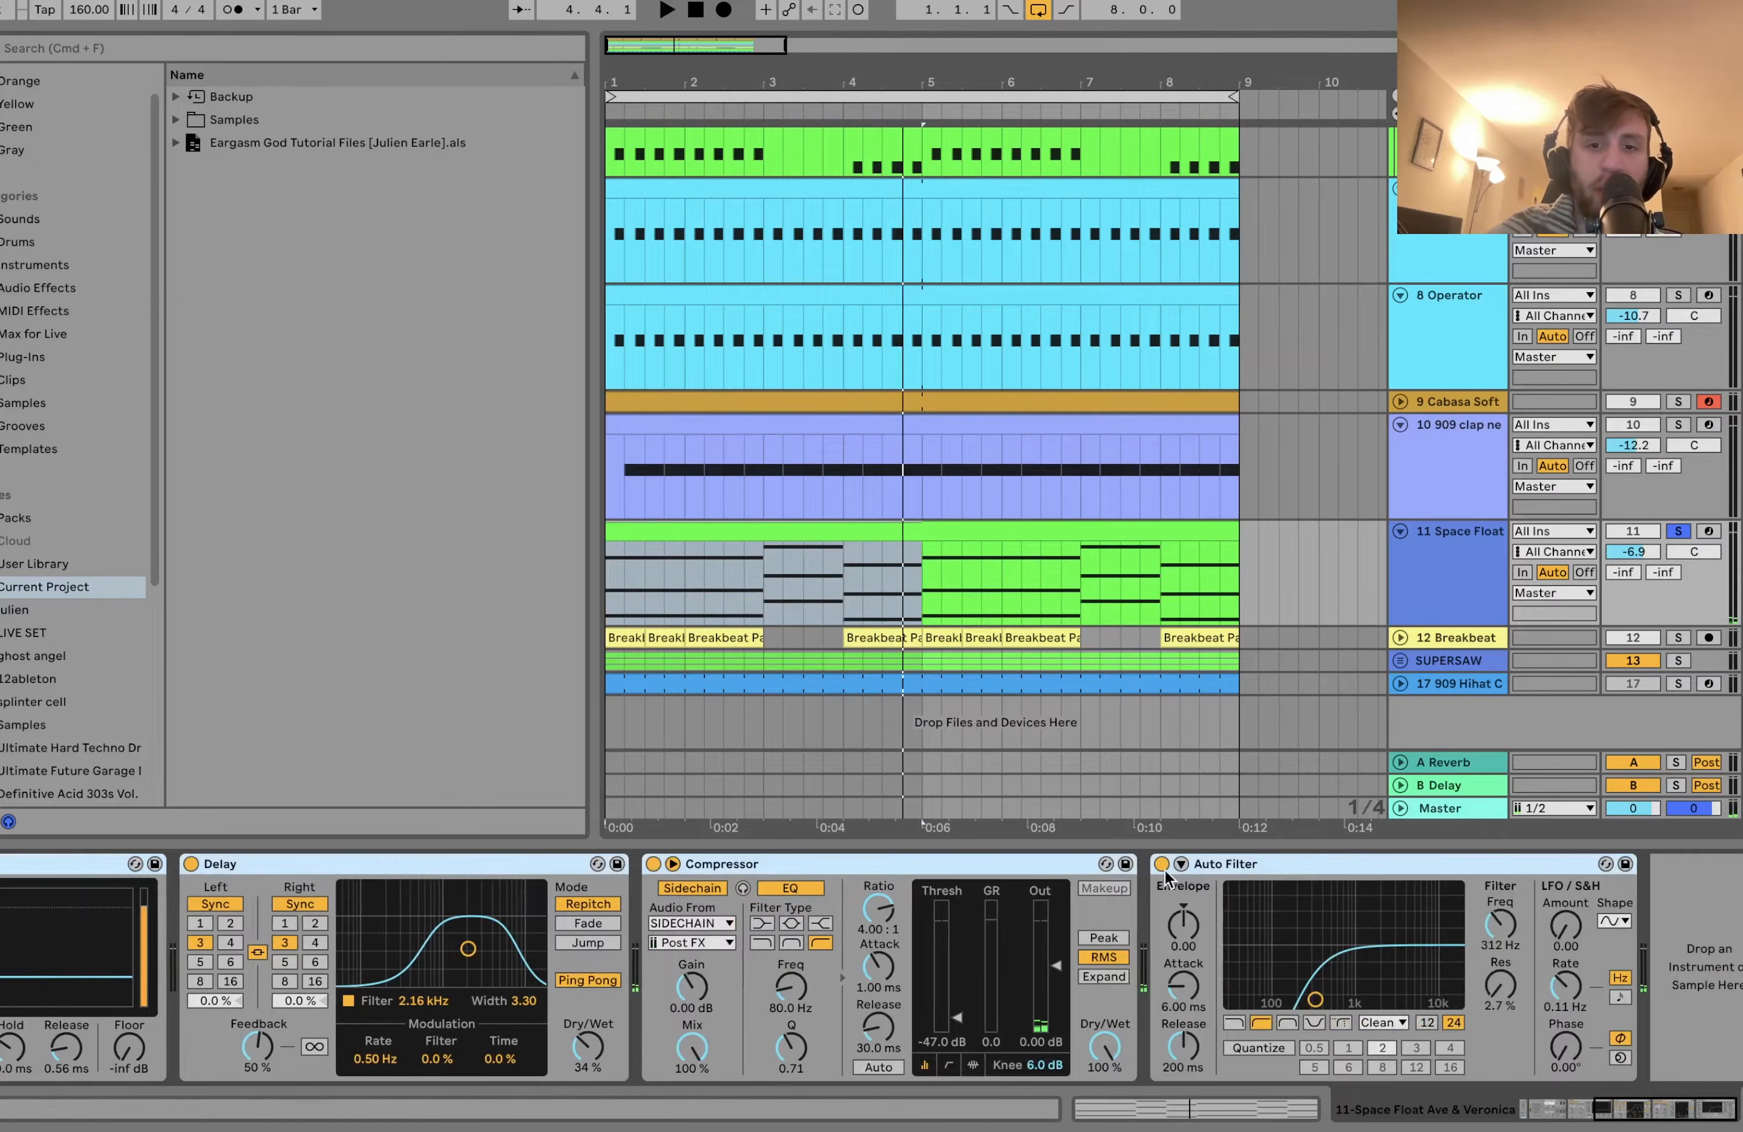
pyautogui.hscroll(-10, 709, 887)
pyautogui.press('space')
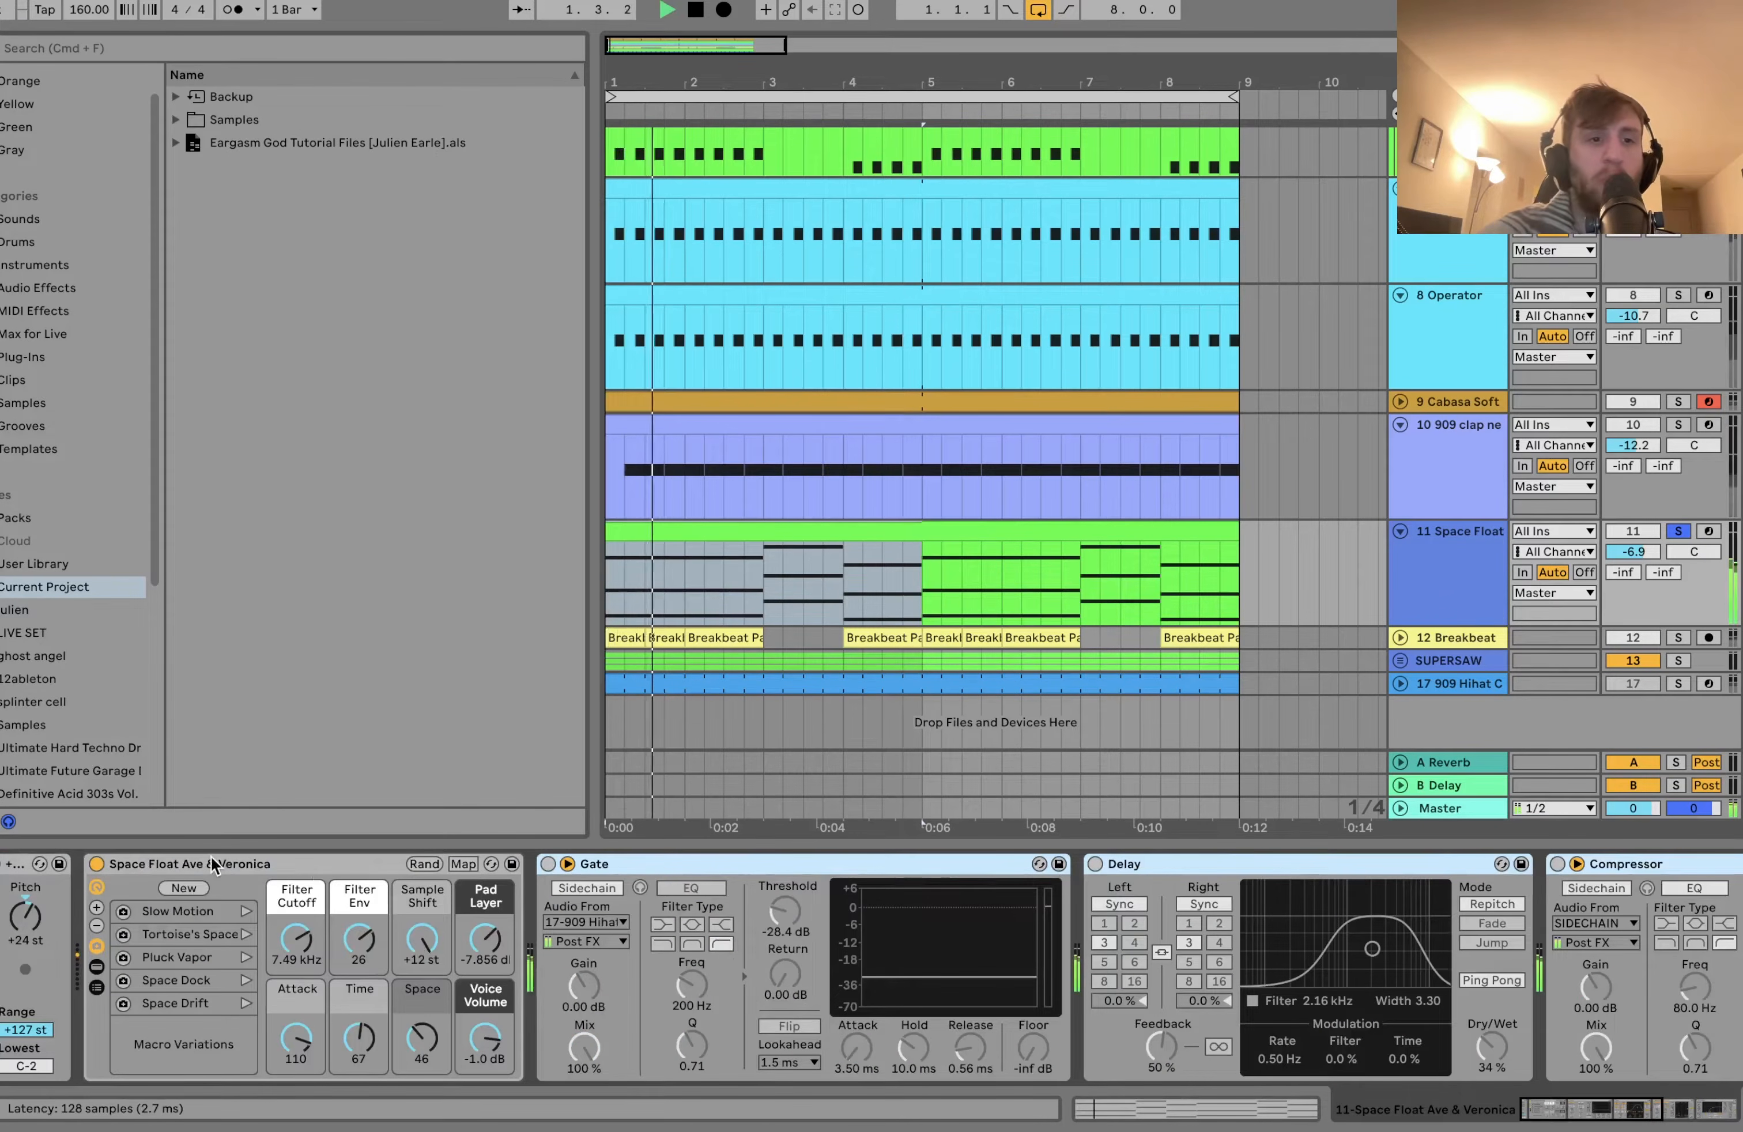
# Hide the macro variations of the Space Float Ave & Veronica rack and stop the playback.
pyautogui.click(118, 980)
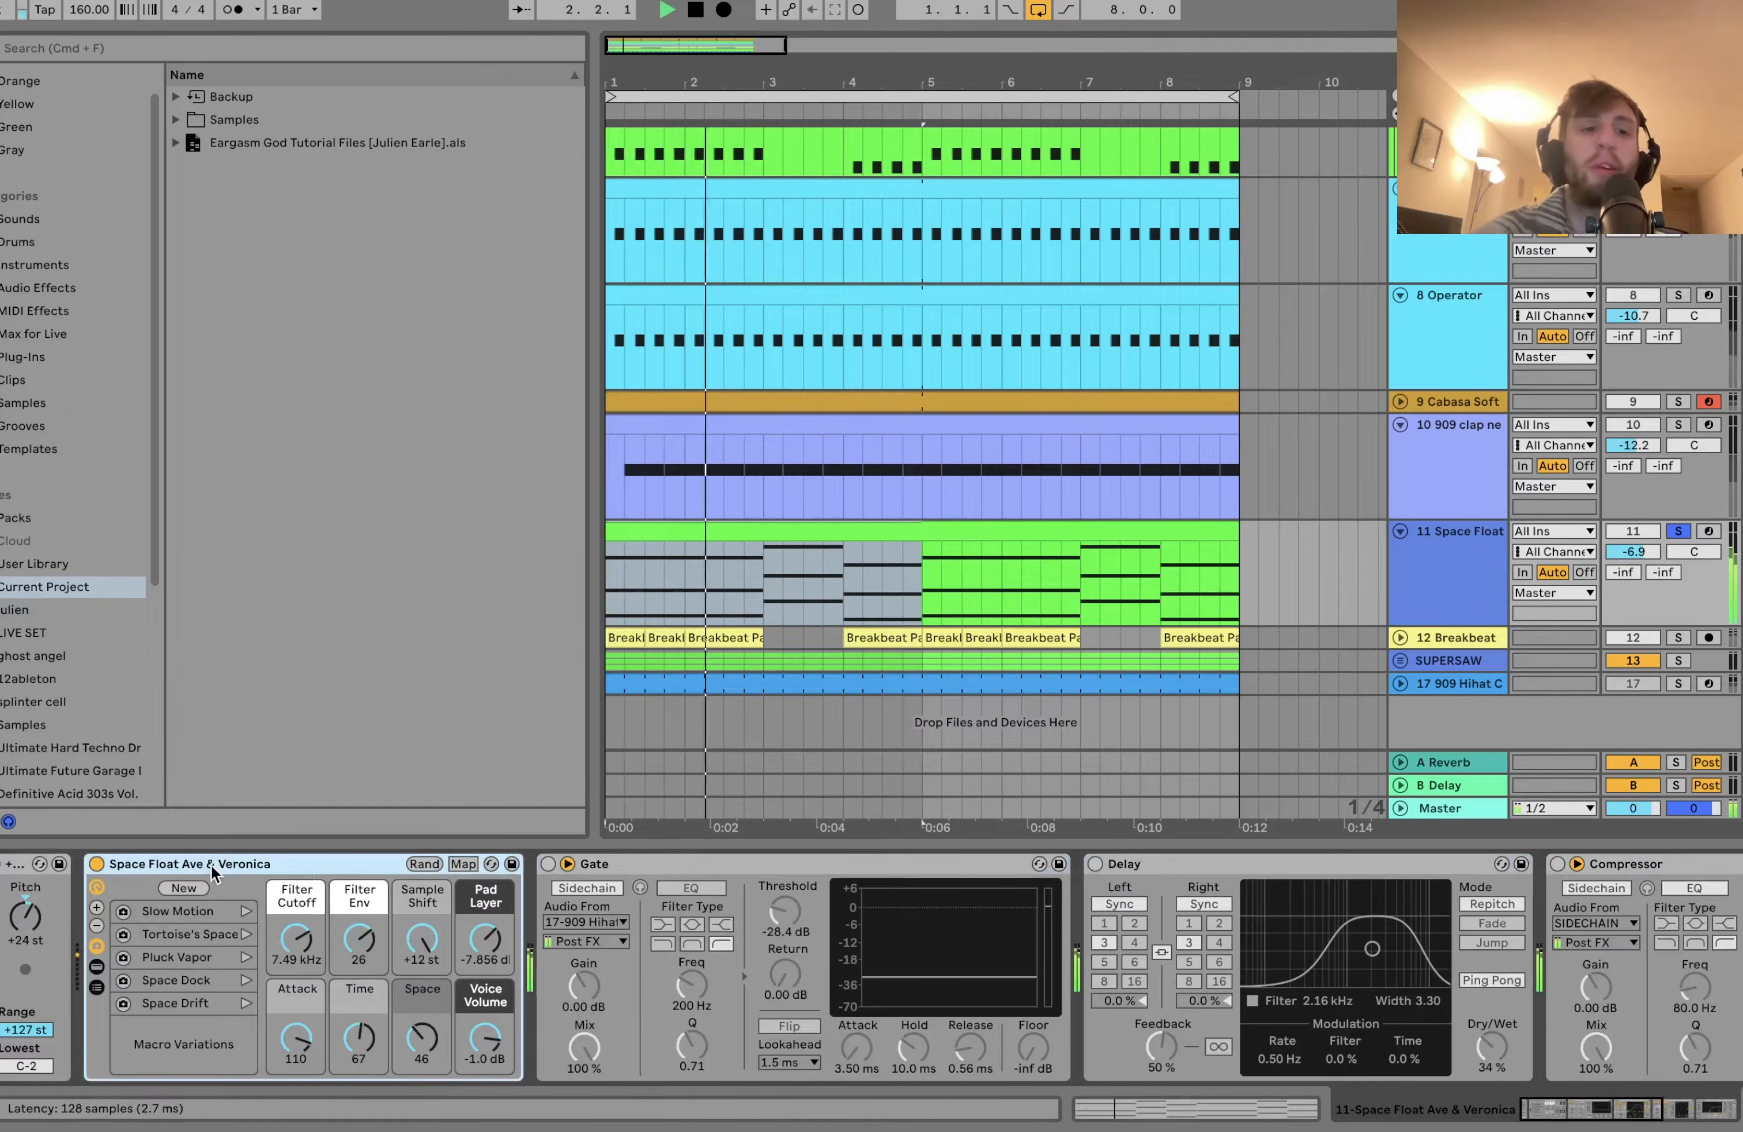
pyautogui.click(97, 946)
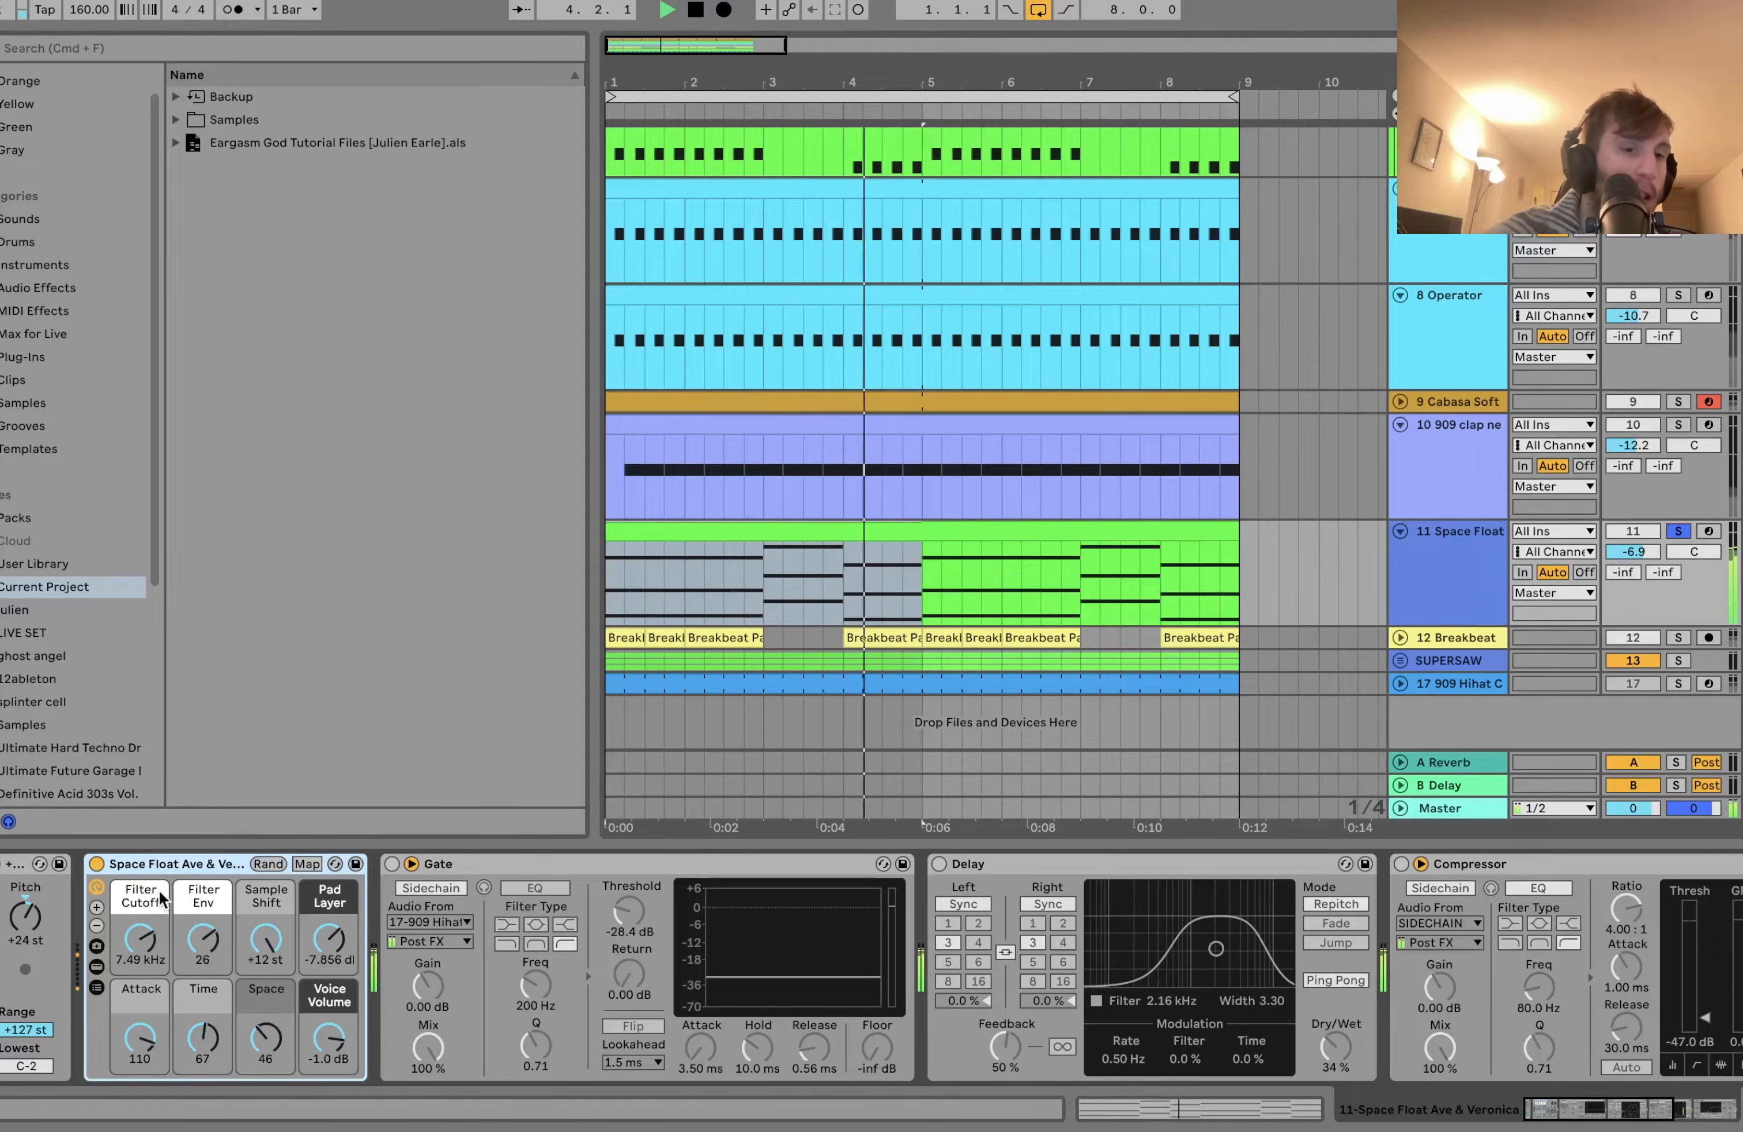
pyautogui.press('space')
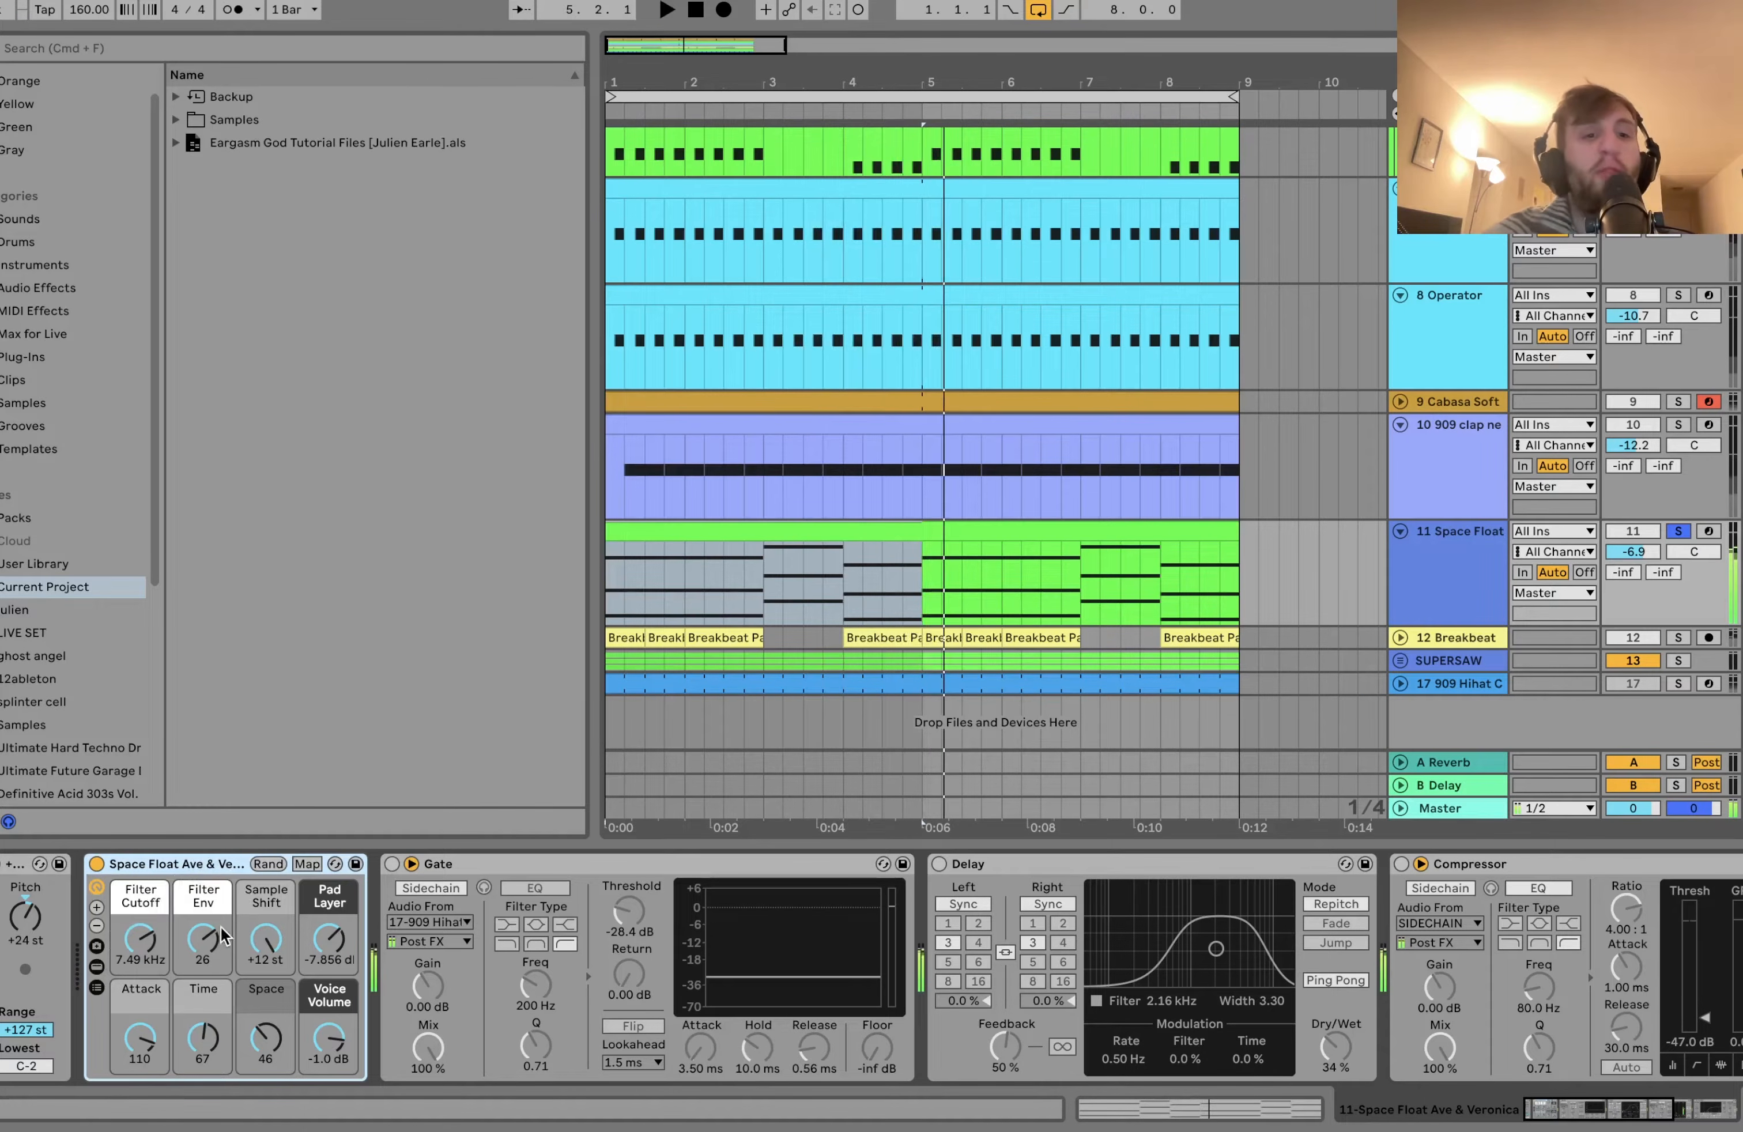
# Browse the installed Packs, collapse Vinyl Classics, and select the Voice Box pack.
pyautogui.click(22, 518)
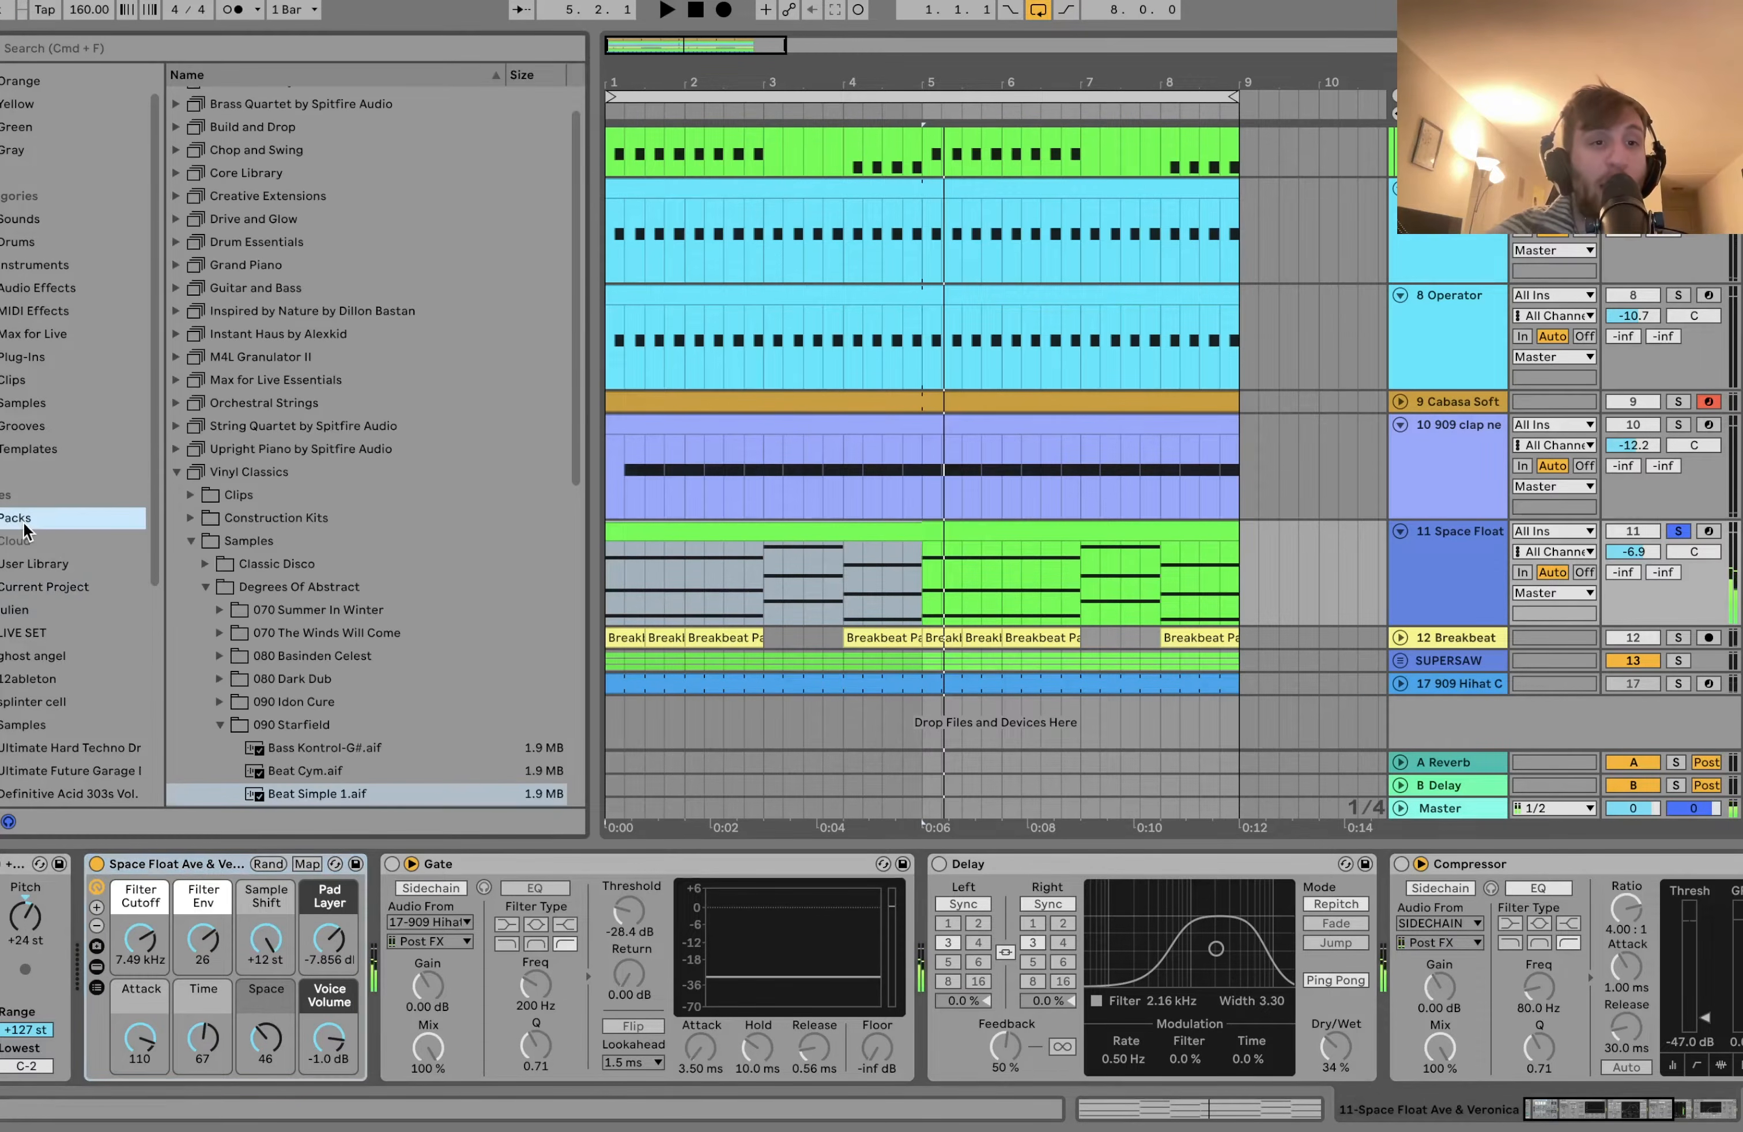
pyautogui.click(177, 471)
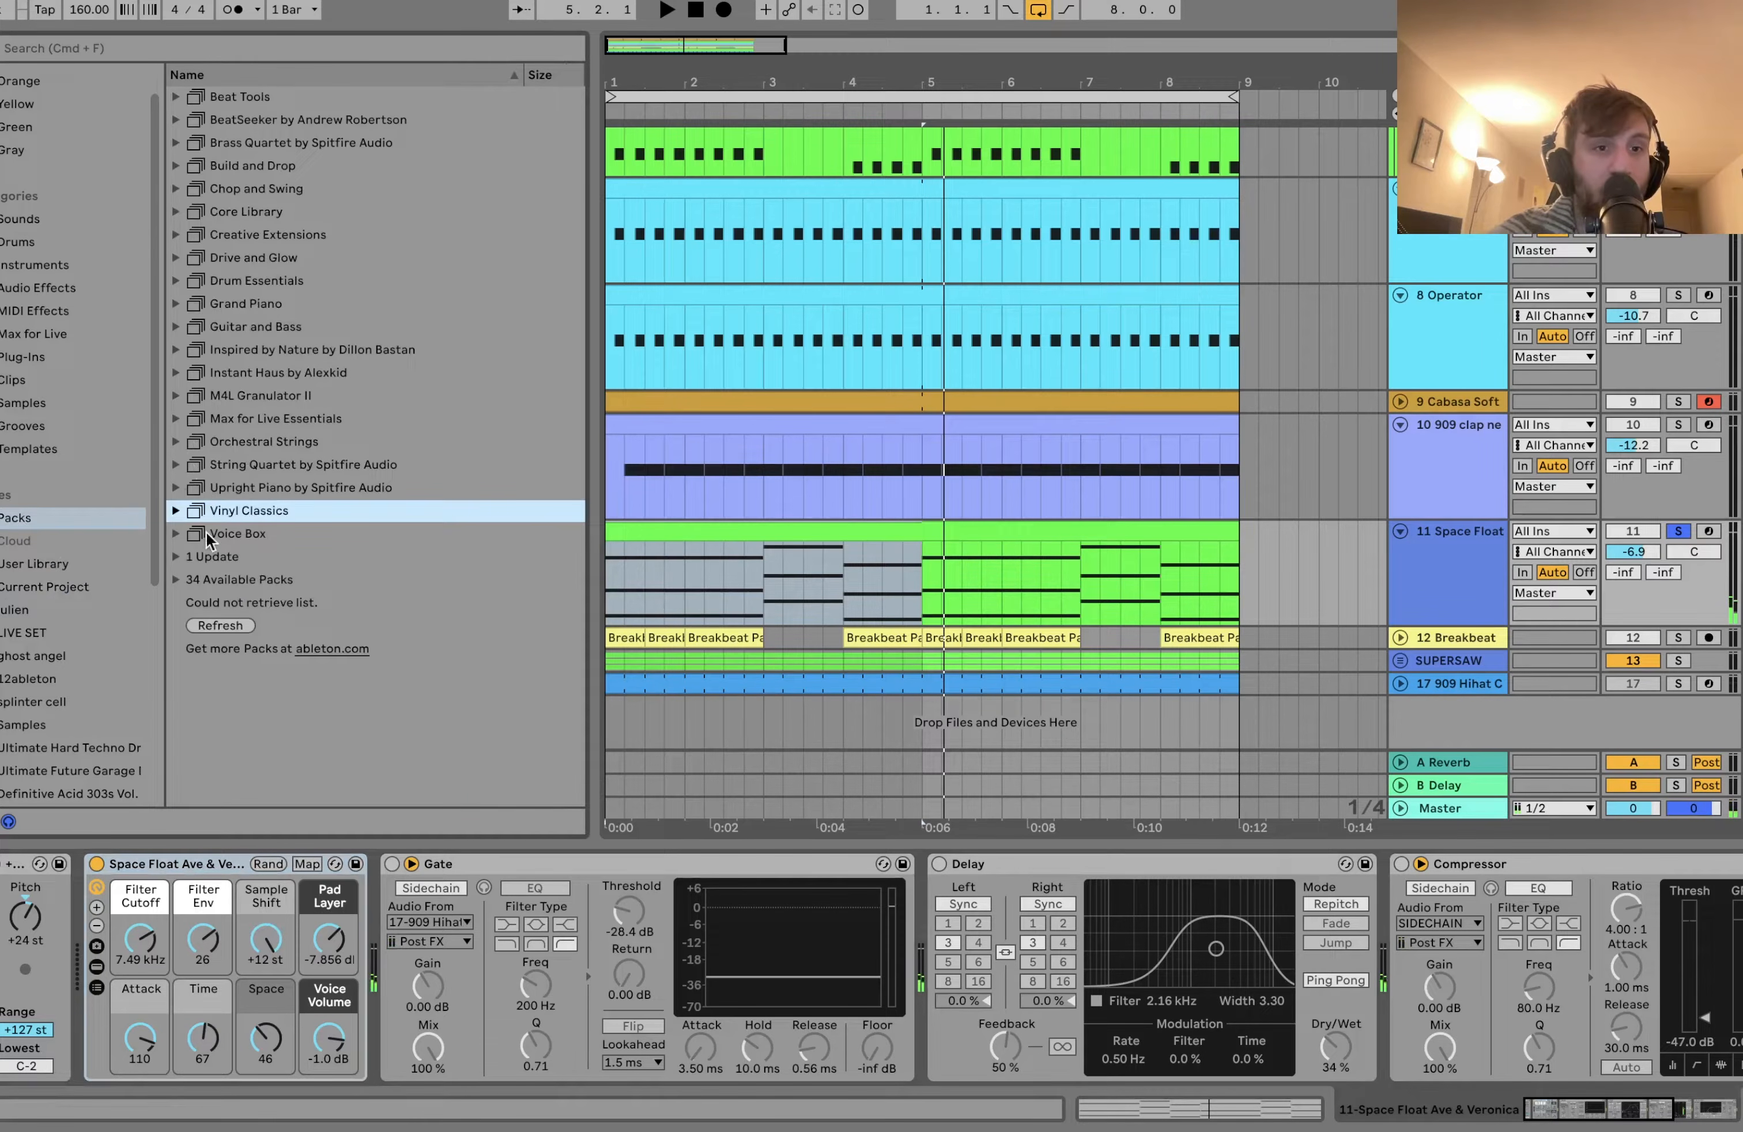
pyautogui.click(230, 535)
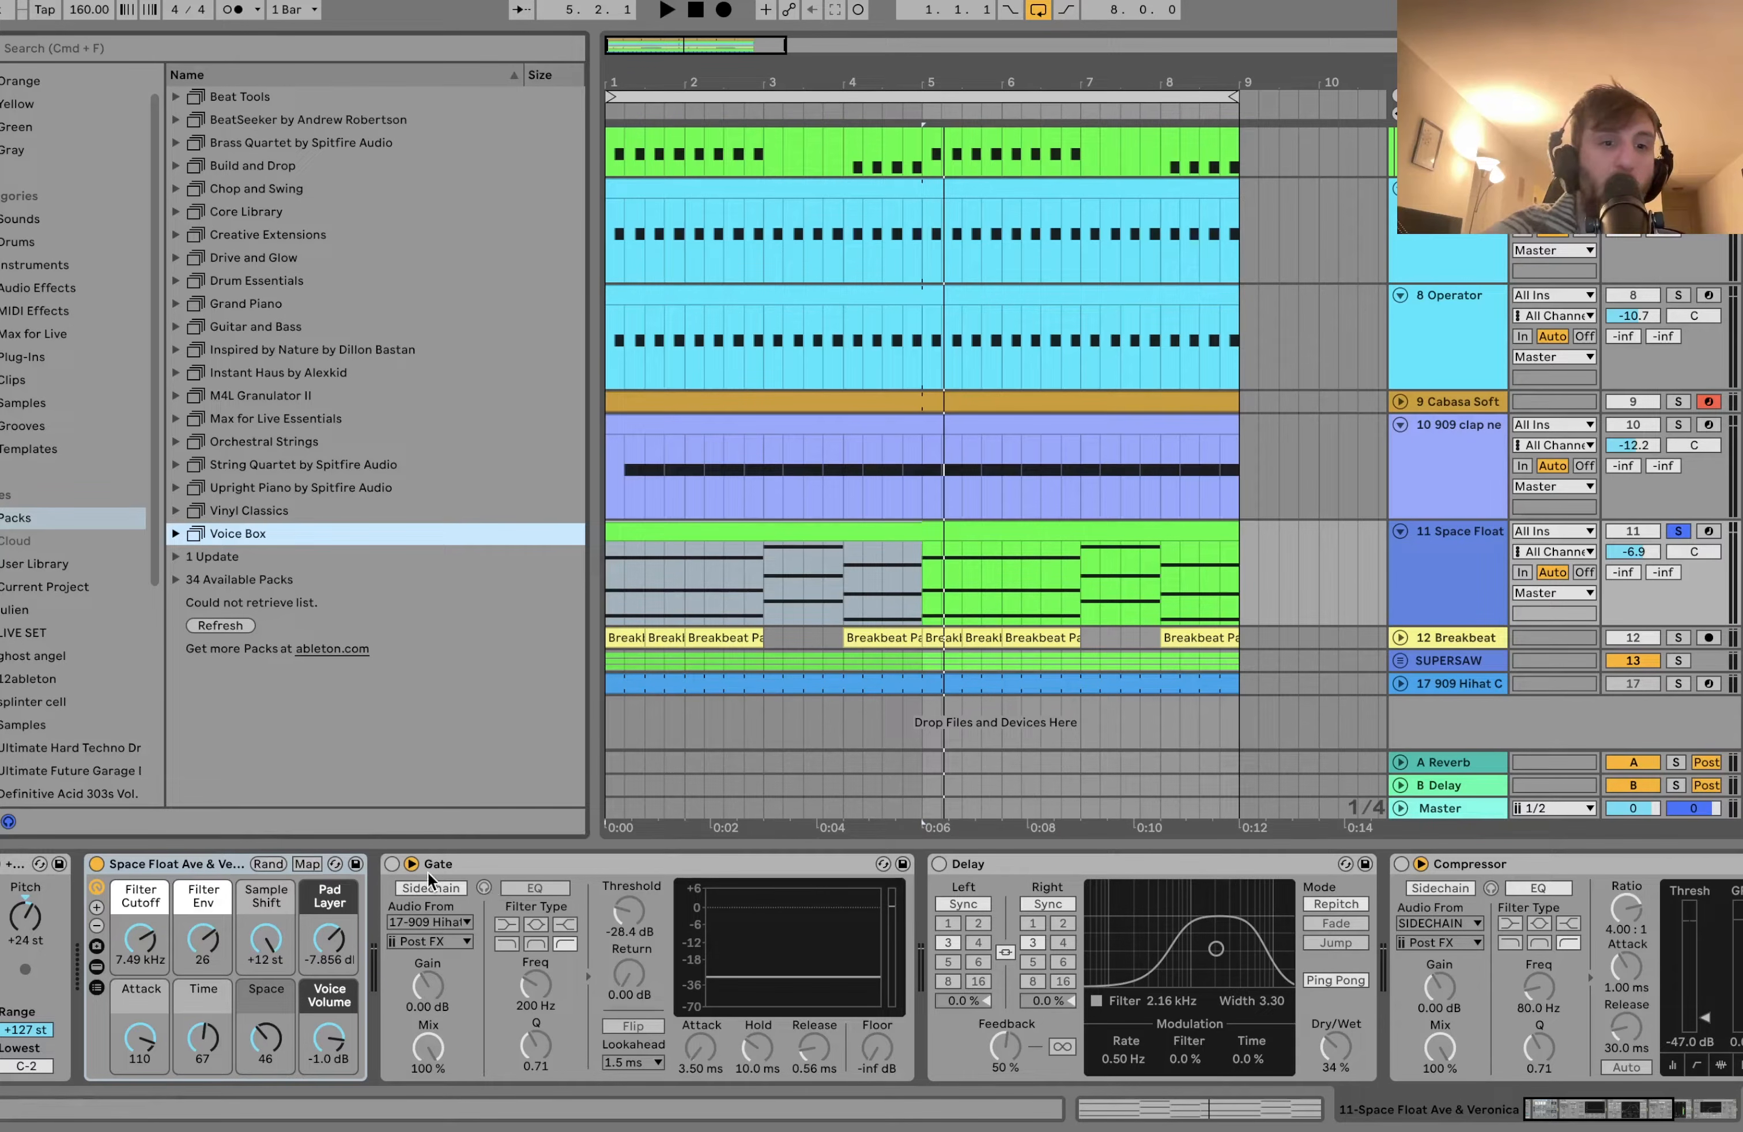
# Switch the Gate on the Space Float track back on and audition the gated chords.
pyautogui.click(392, 864)
pyautogui.click(465, 865)
pyautogui.press('space')
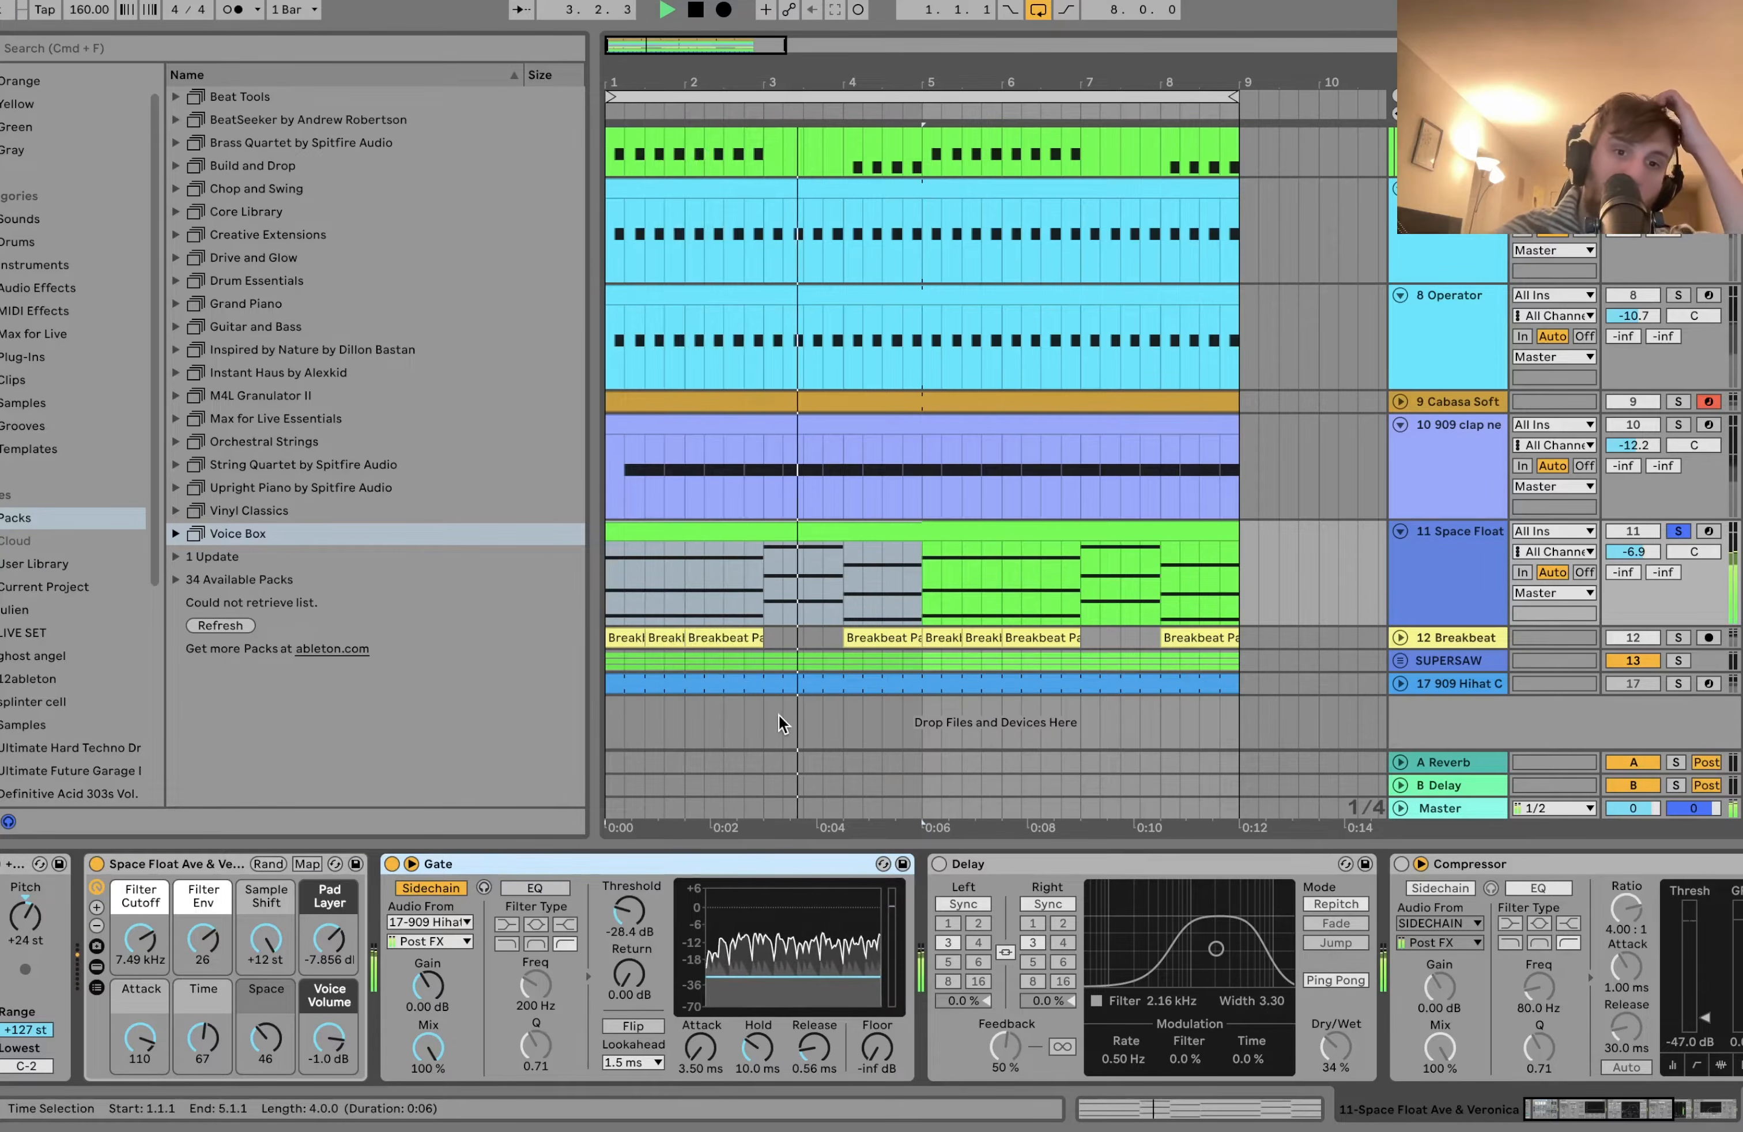
pyautogui.press('space')
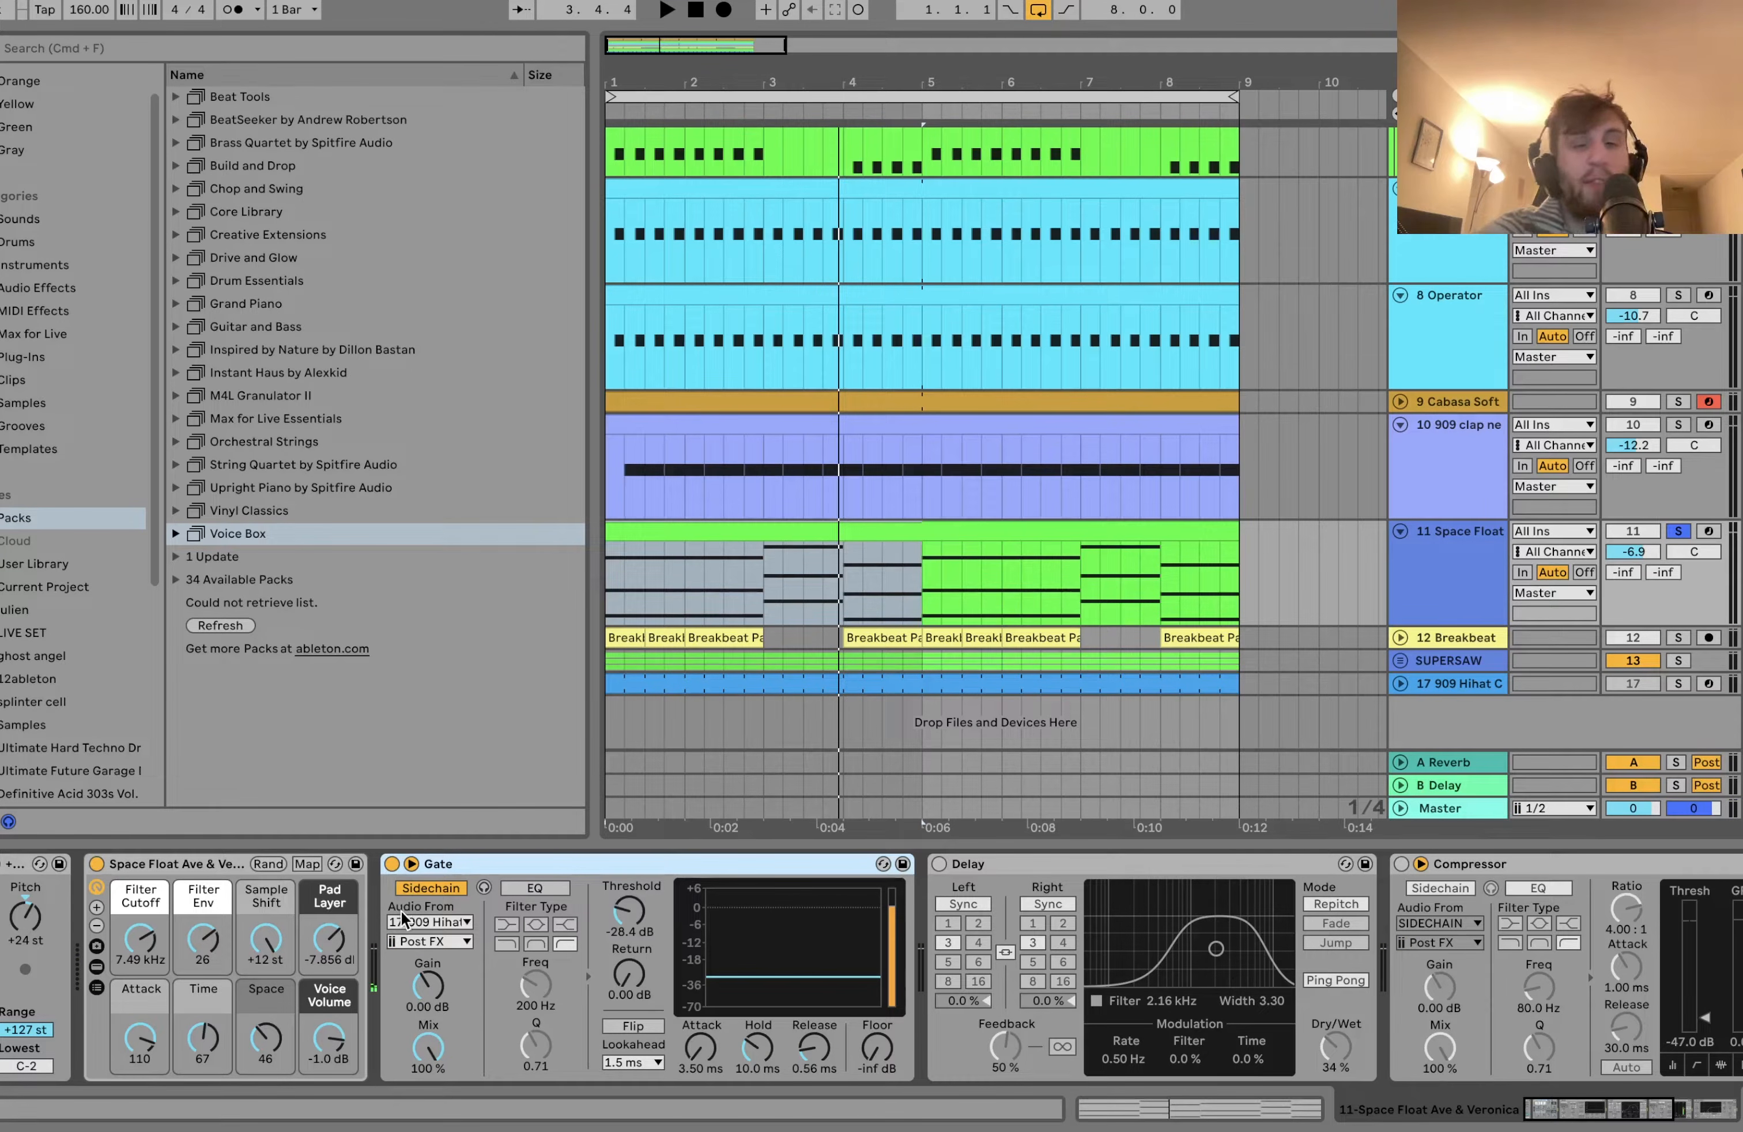
# Unfold the 17 909 Hihat track, inspect its clip and sampler, and return to the Space Float device chain.
pyautogui.click(1405, 684)
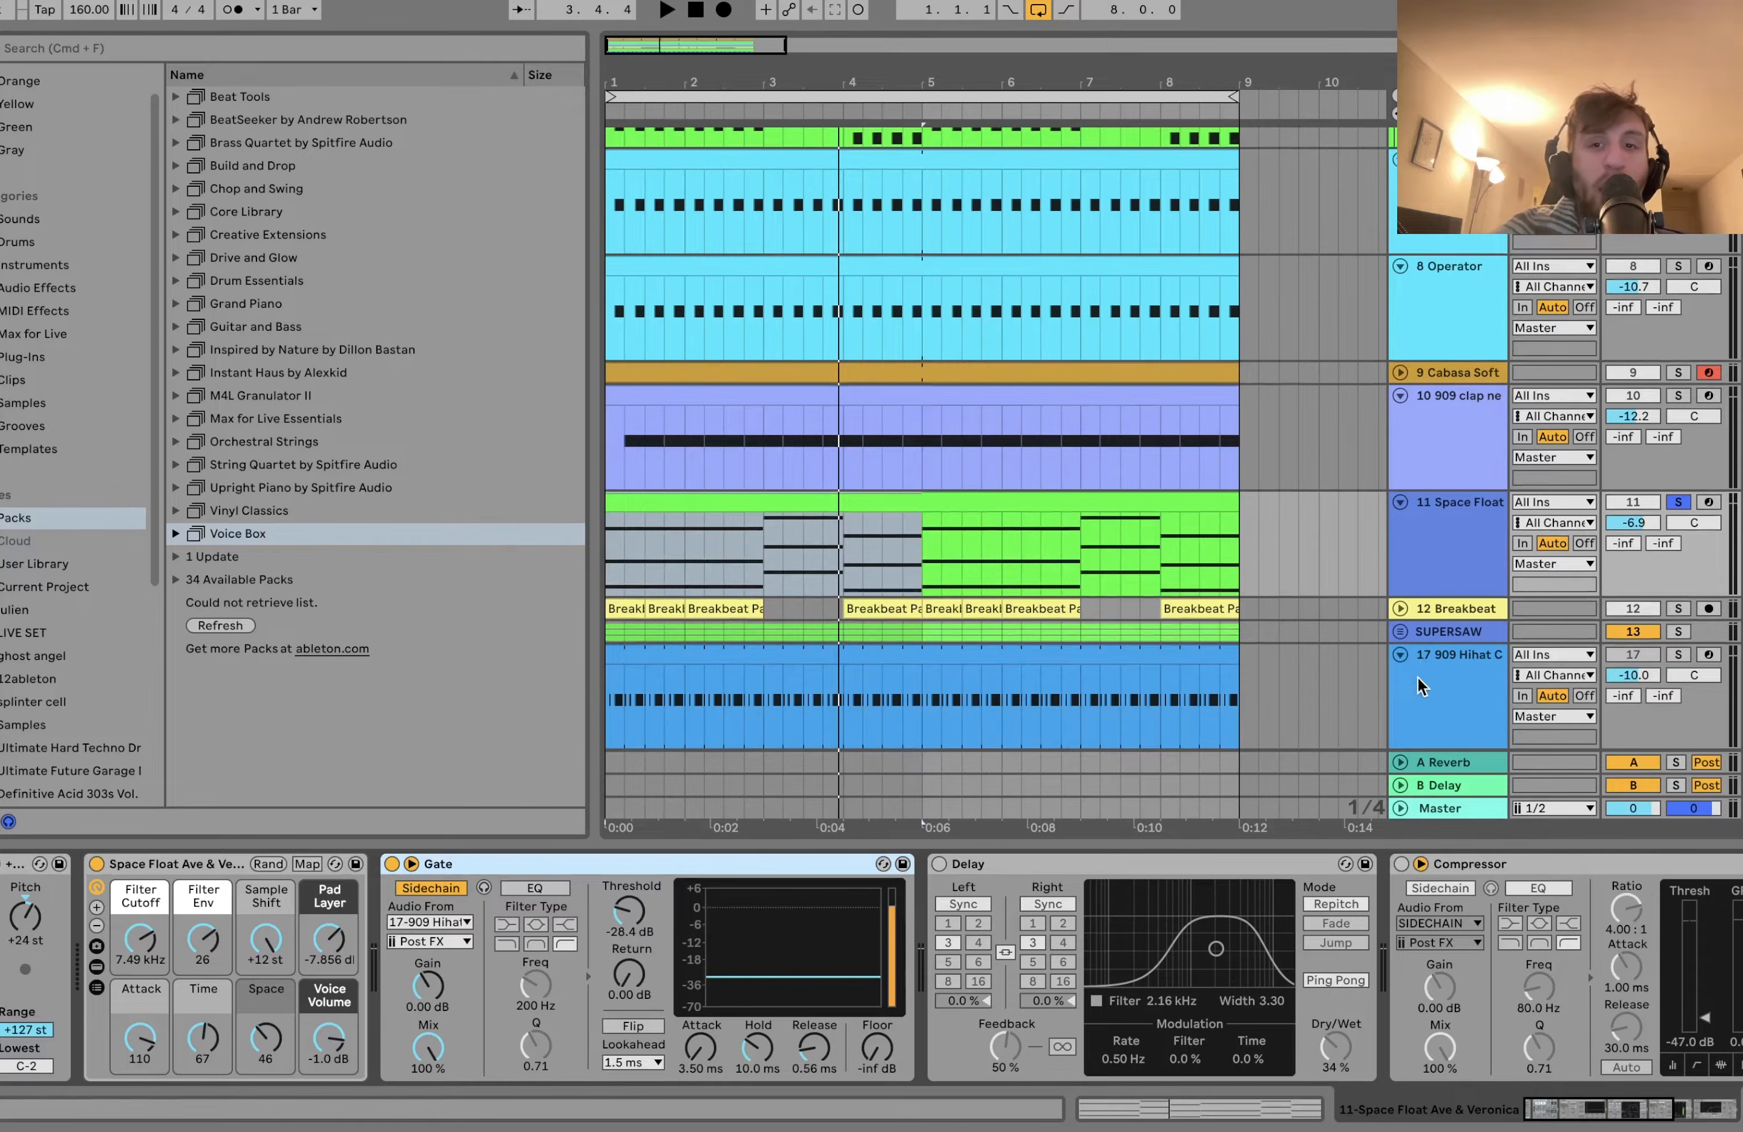
pyautogui.click(1179, 656)
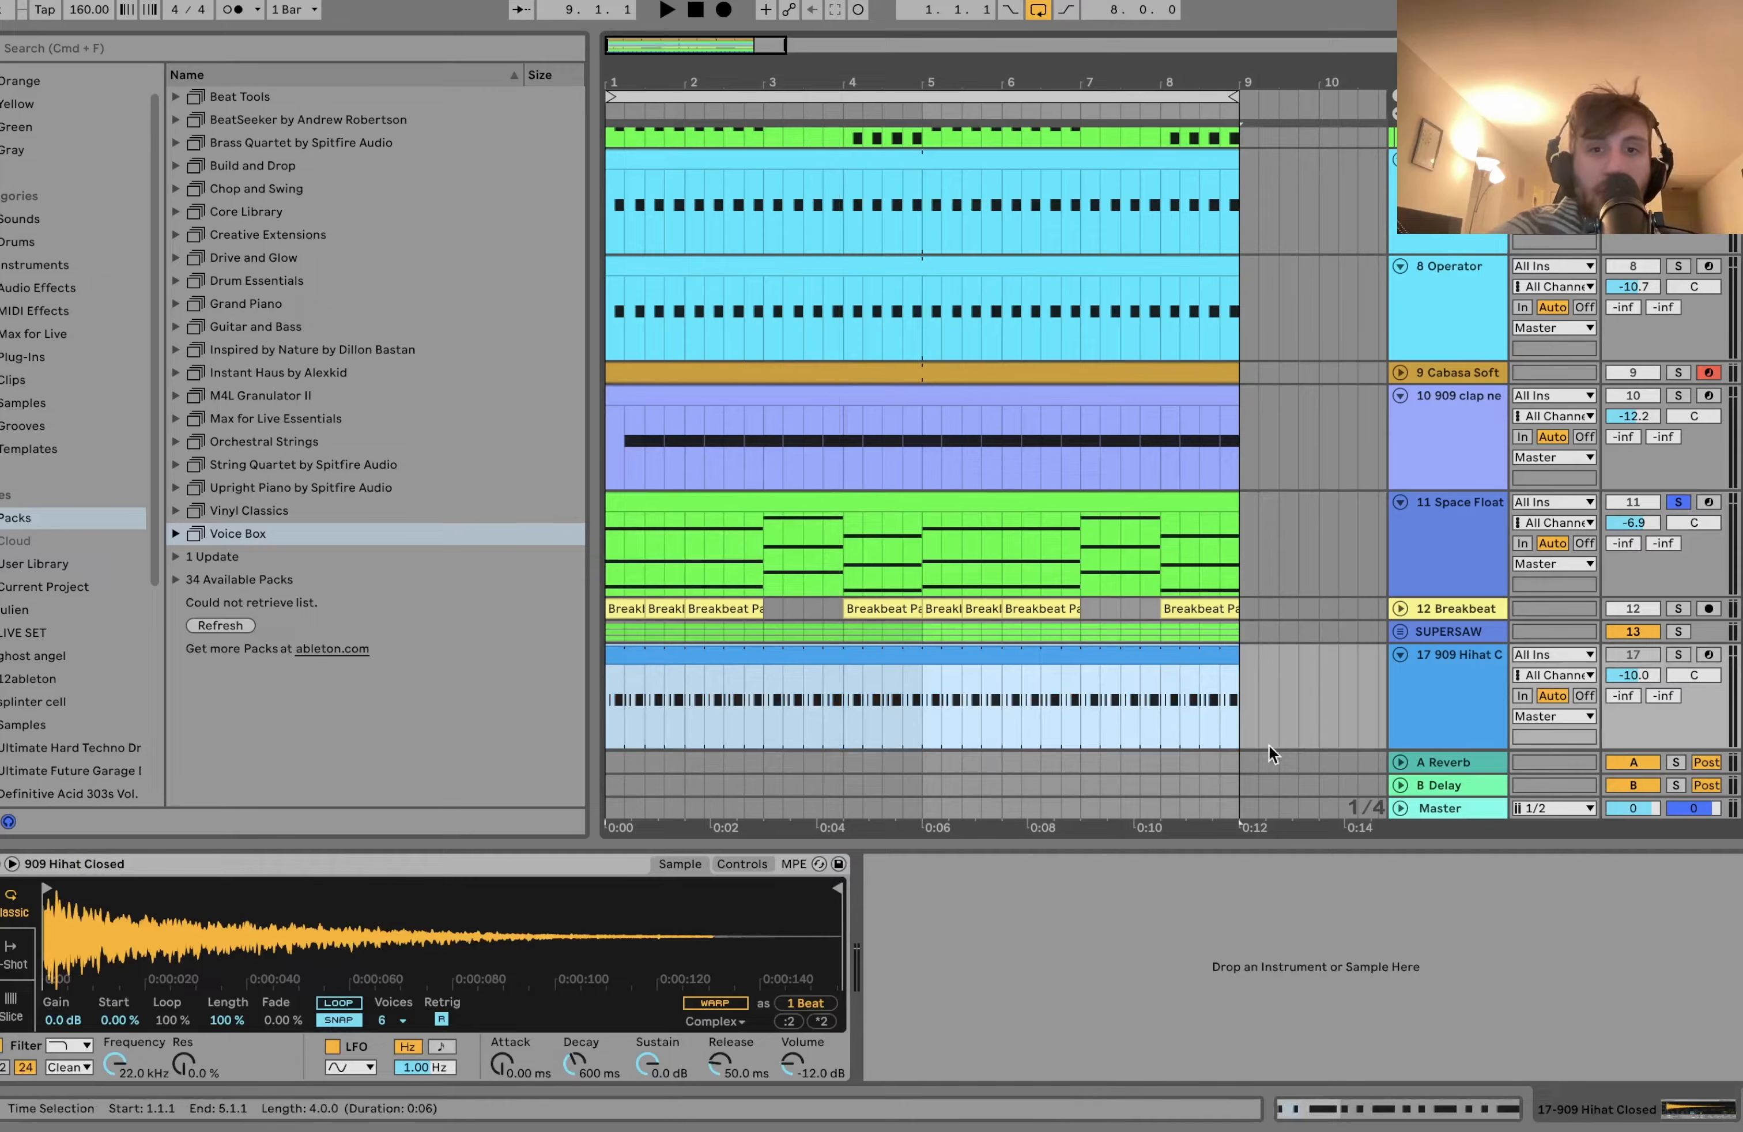
pyautogui.click(1464, 552)
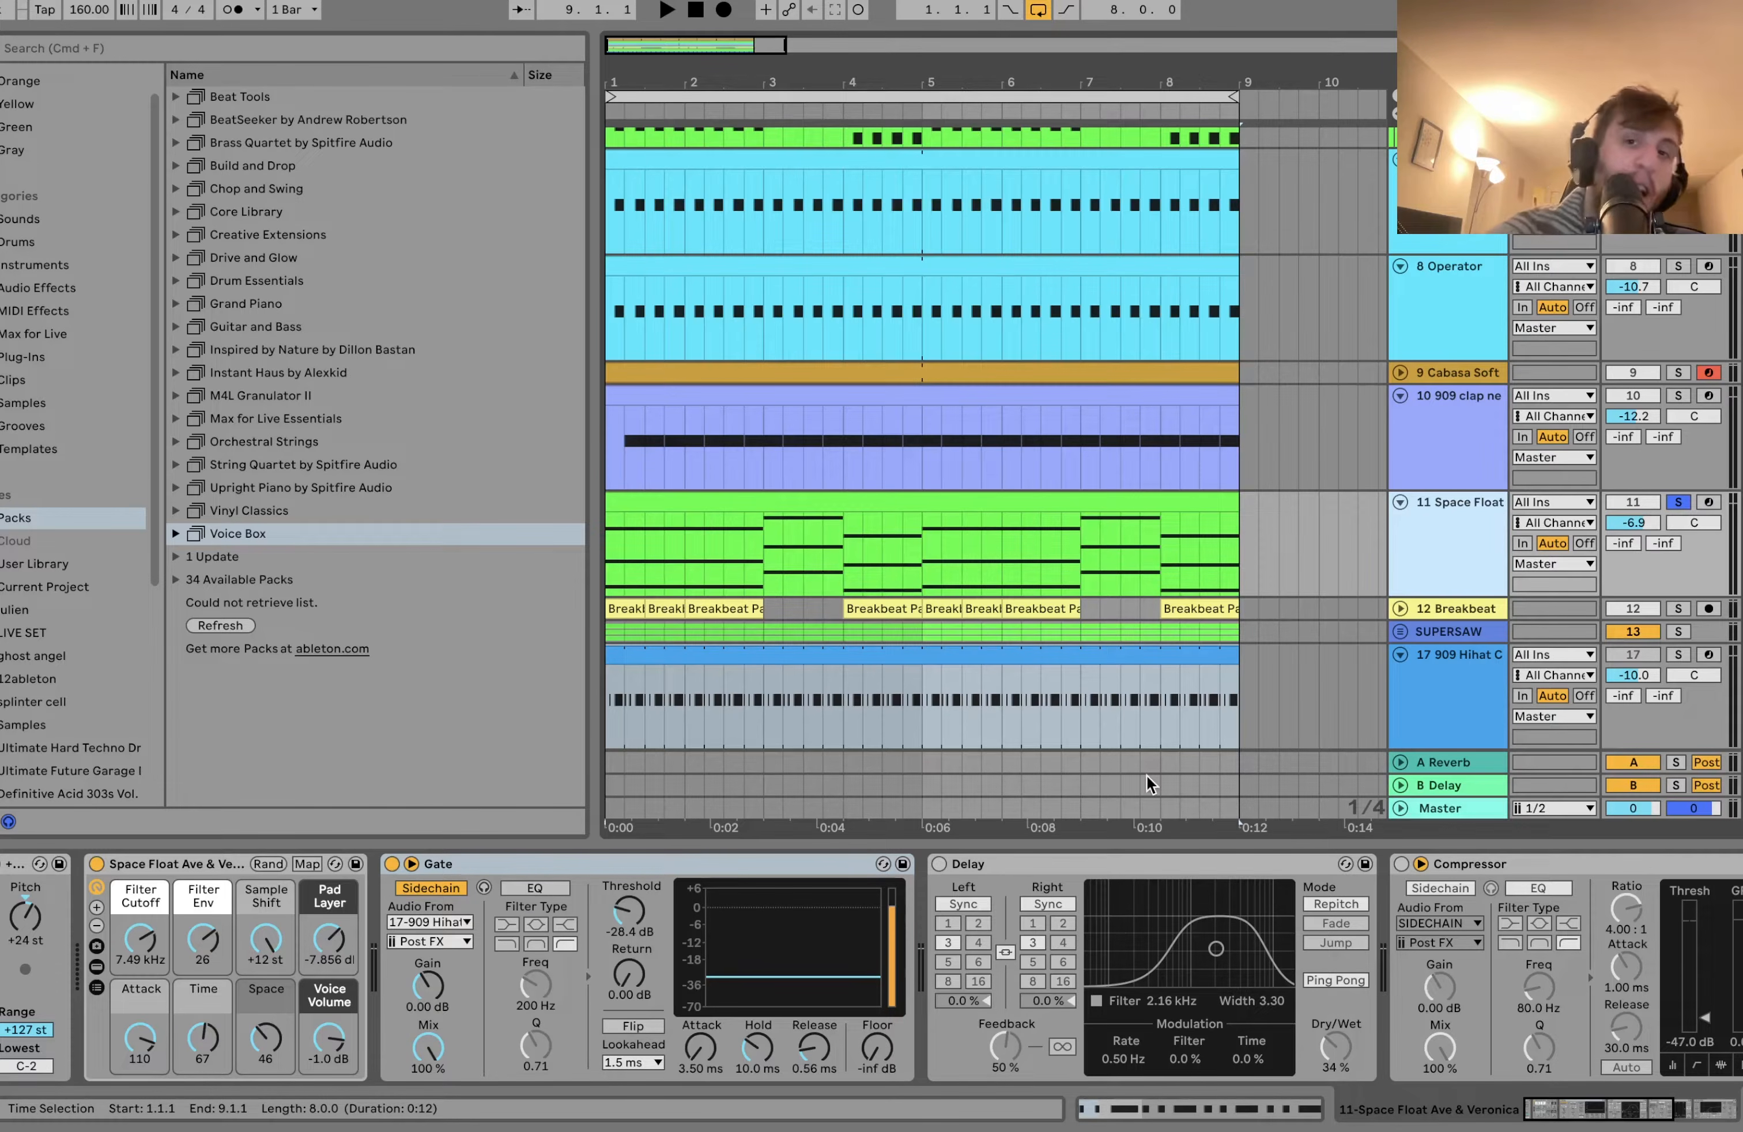
# Audition the soloed 909 Hihat track, examine the C2 notes in its MIDI clip, and return to its sampler.
pyautogui.click(1436, 683)
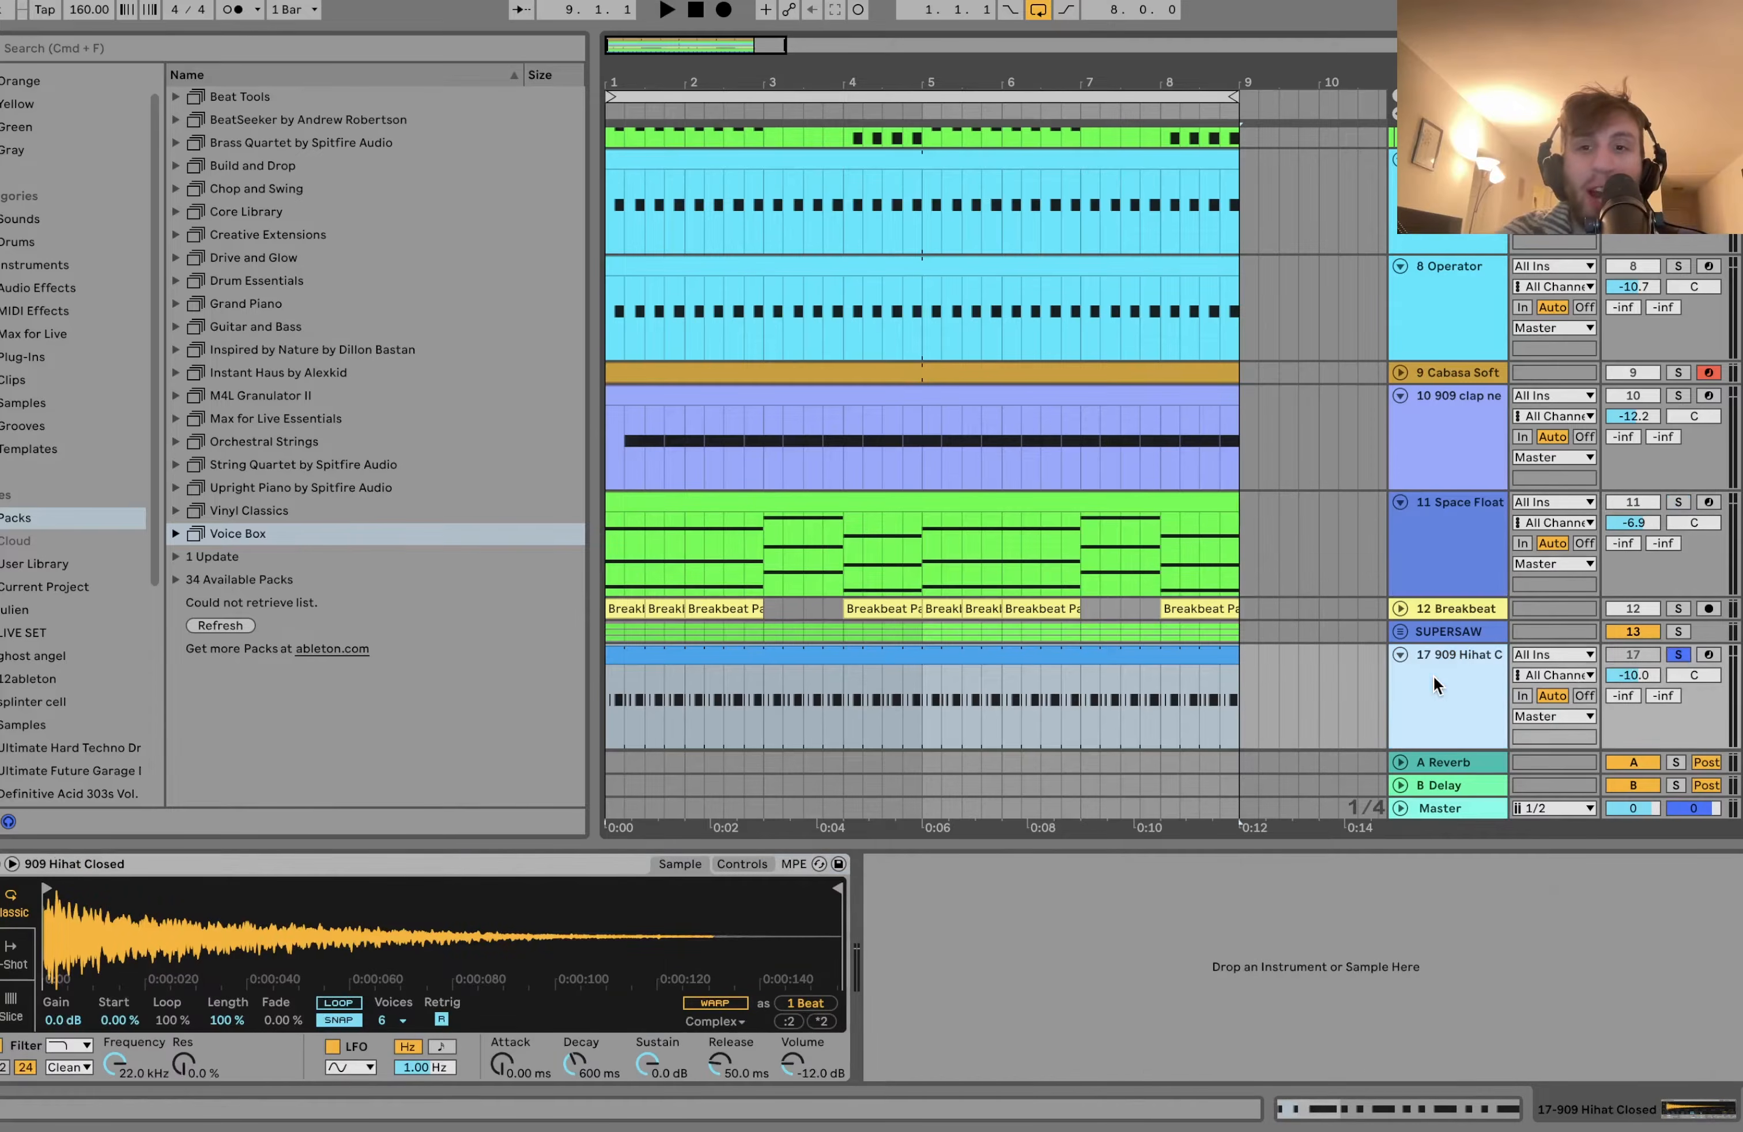
pyautogui.press('space')
pyautogui.doubleClick(1155, 655)
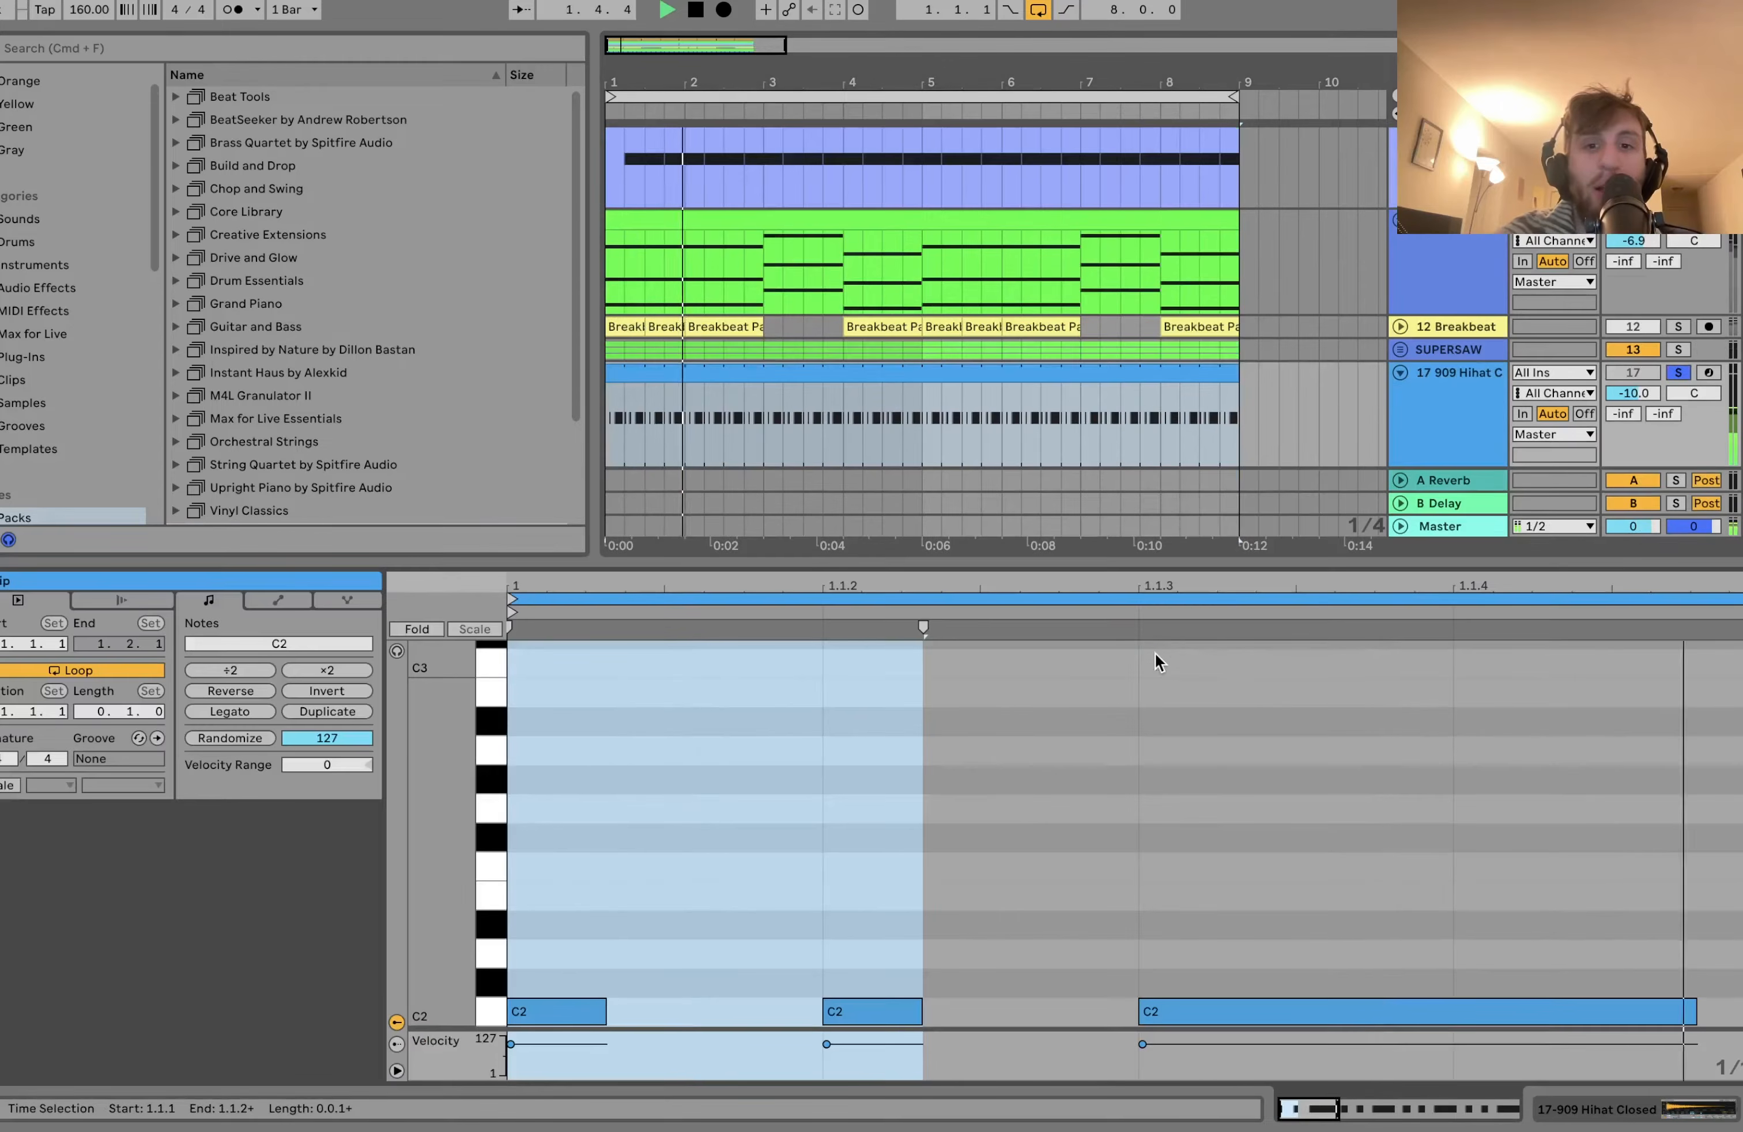
pyautogui.press('space')
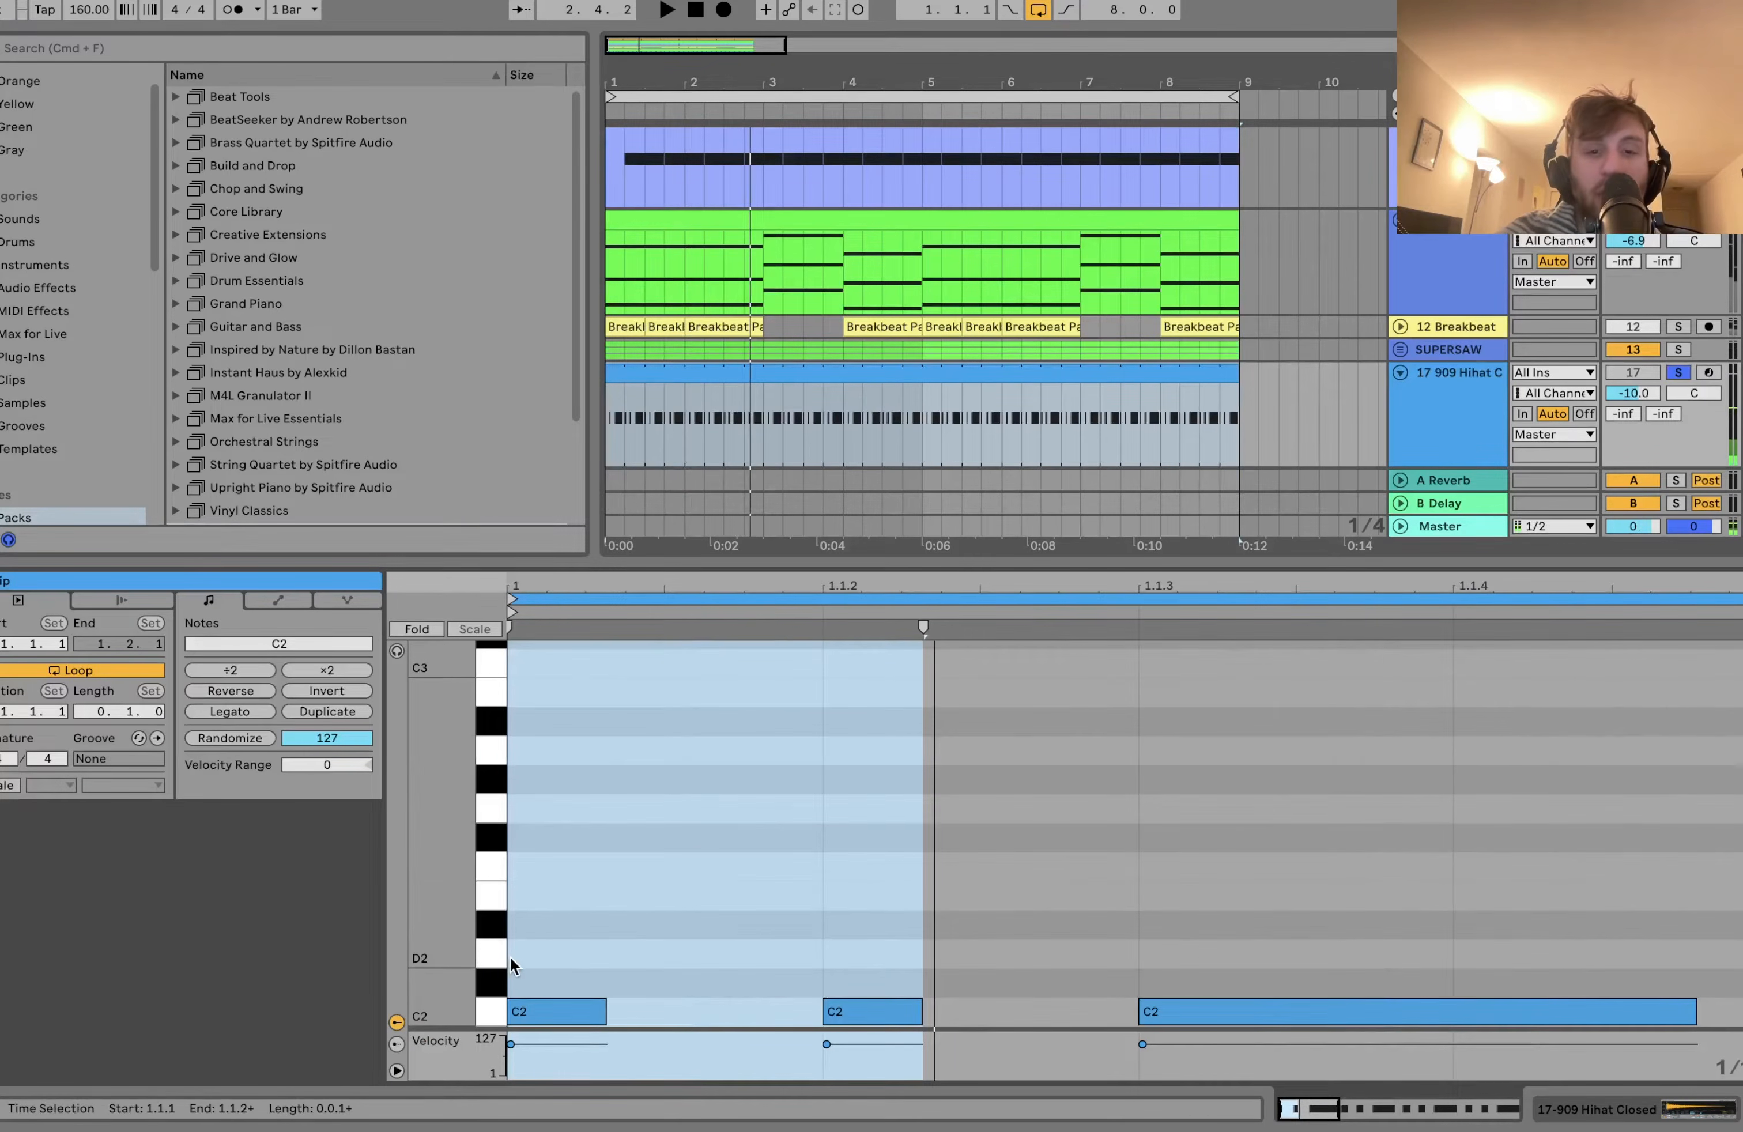
pyautogui.click(1472, 408)
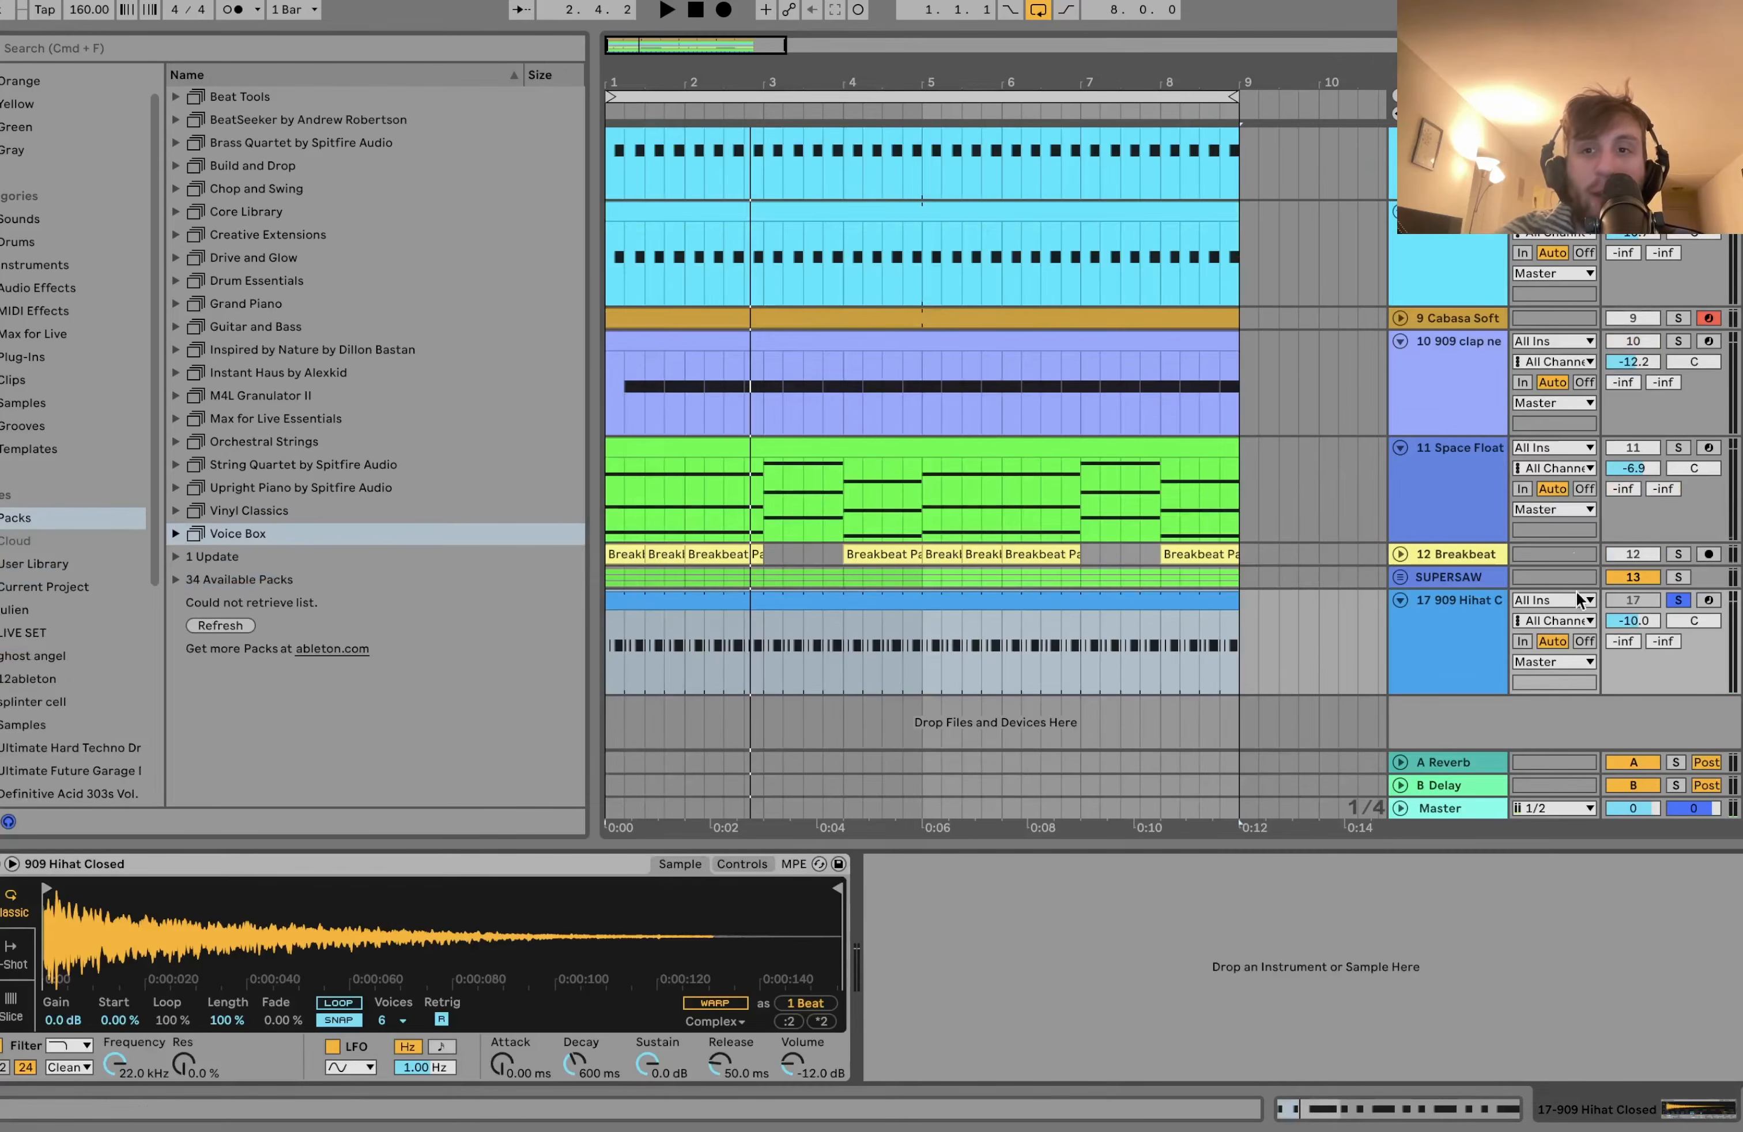
# Solo the Space Float track and audition its chords through the Gate sidechained to the 909 Hihat.
pyautogui.click(1677, 449)
pyautogui.click(1460, 517)
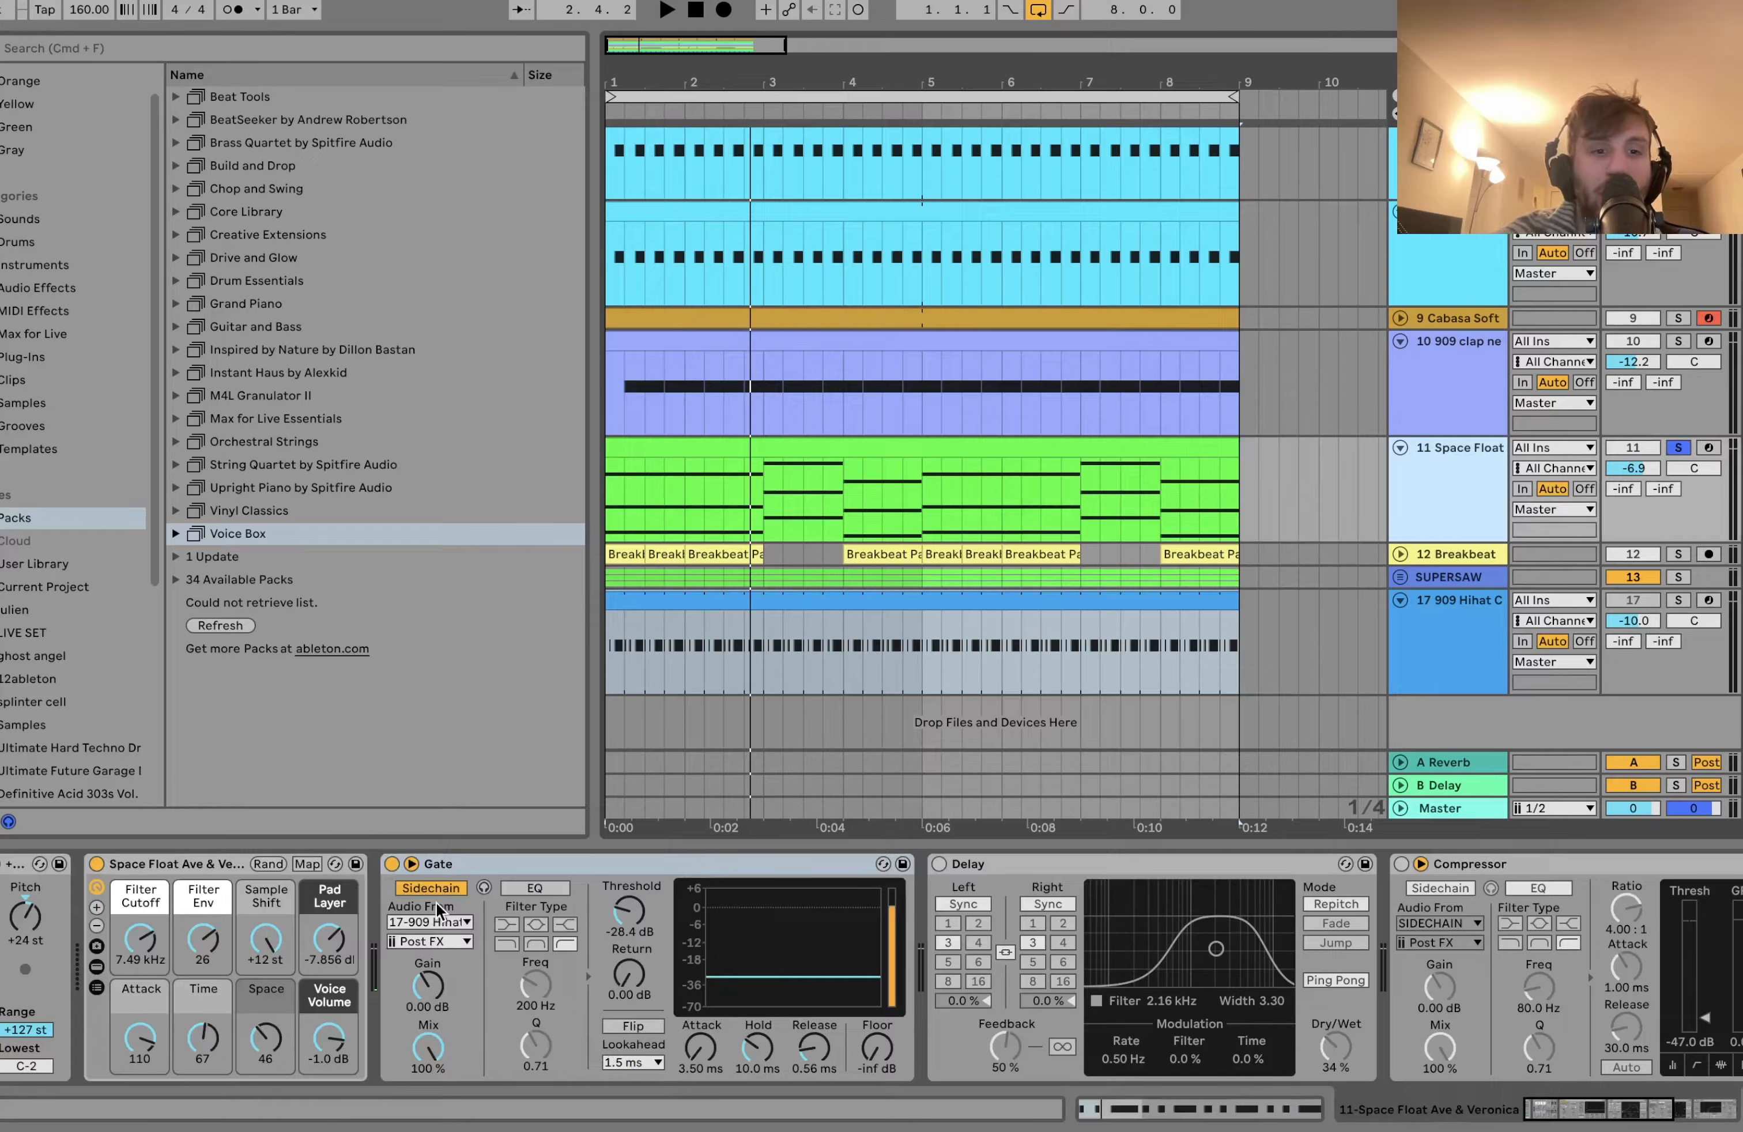
pyautogui.press('space')
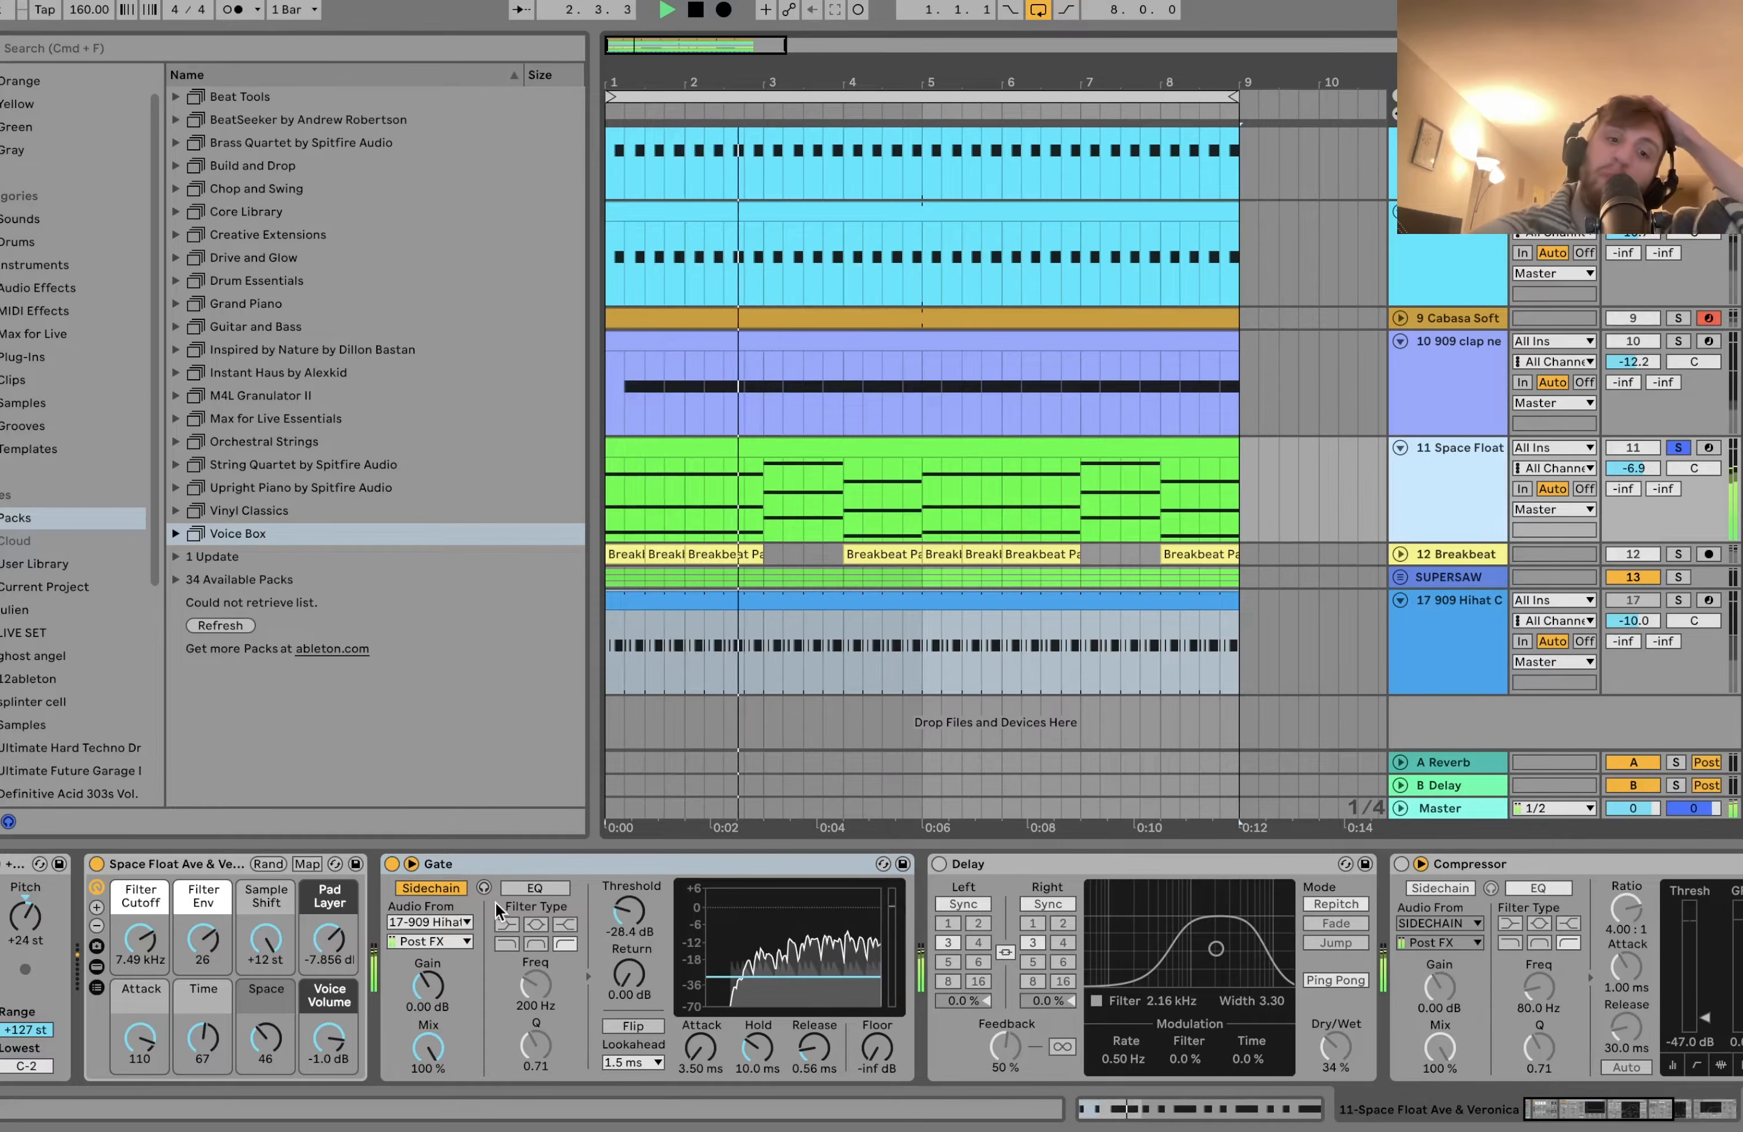
pyautogui.press('space')
# Try the Gate's Return at 3.00 dB during playback and set it back to 0.00 dB.
pyautogui.moveTo(632, 999); pyautogui.dragTo(633, 996)
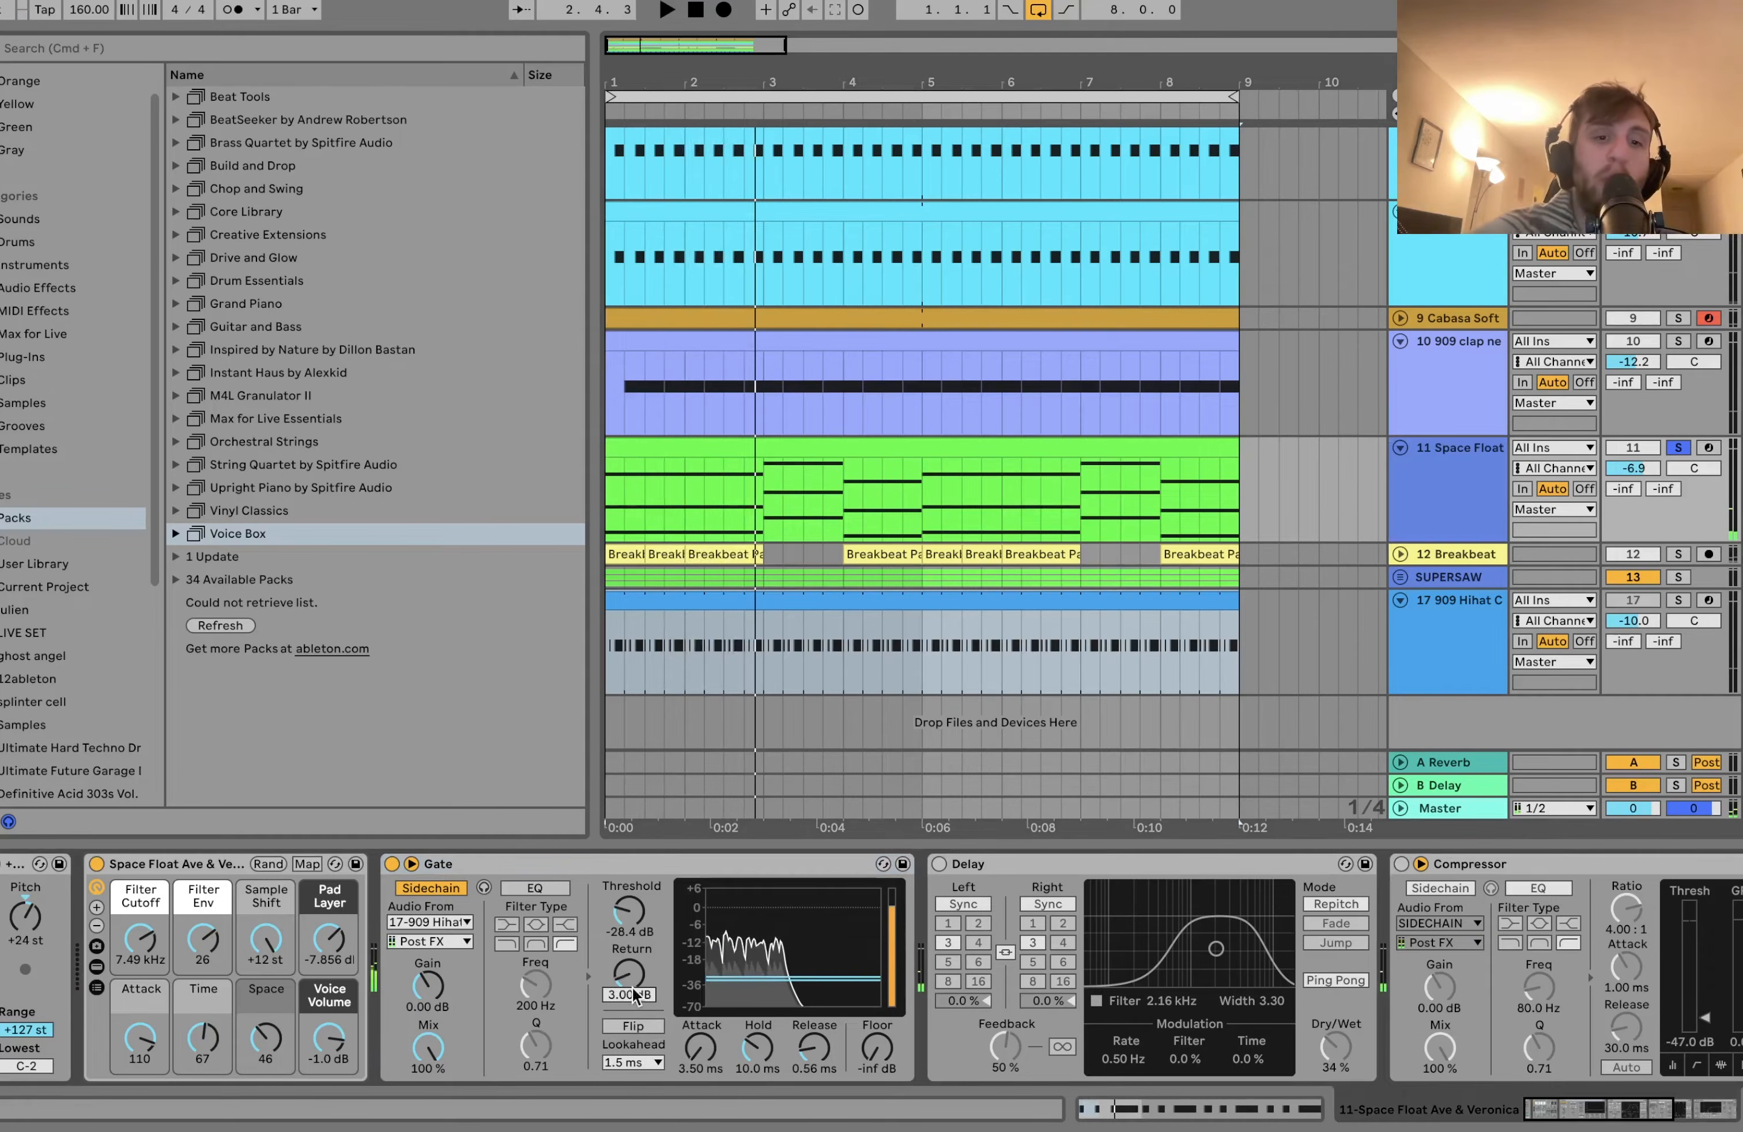
pyautogui.press('space')
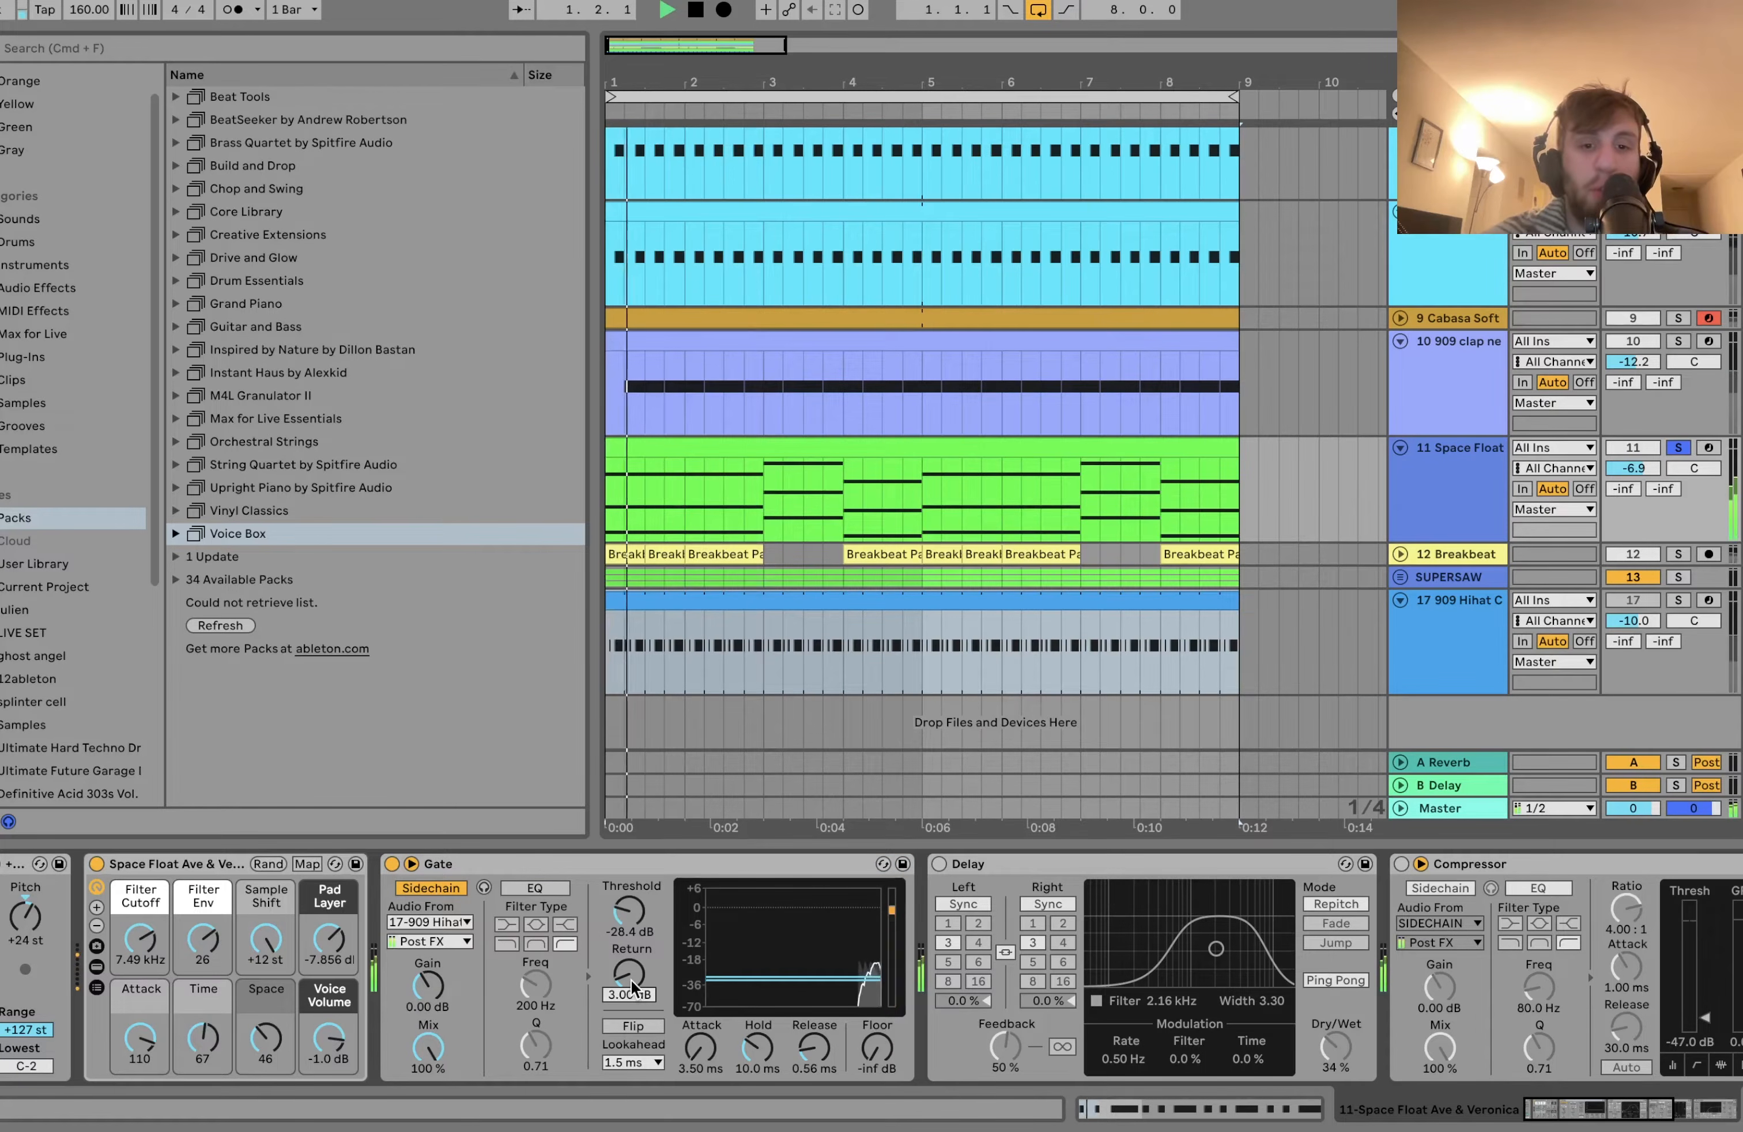
pyautogui.moveTo(631, 978); pyautogui.dragTo(631, 1003)
pyautogui.press('space')
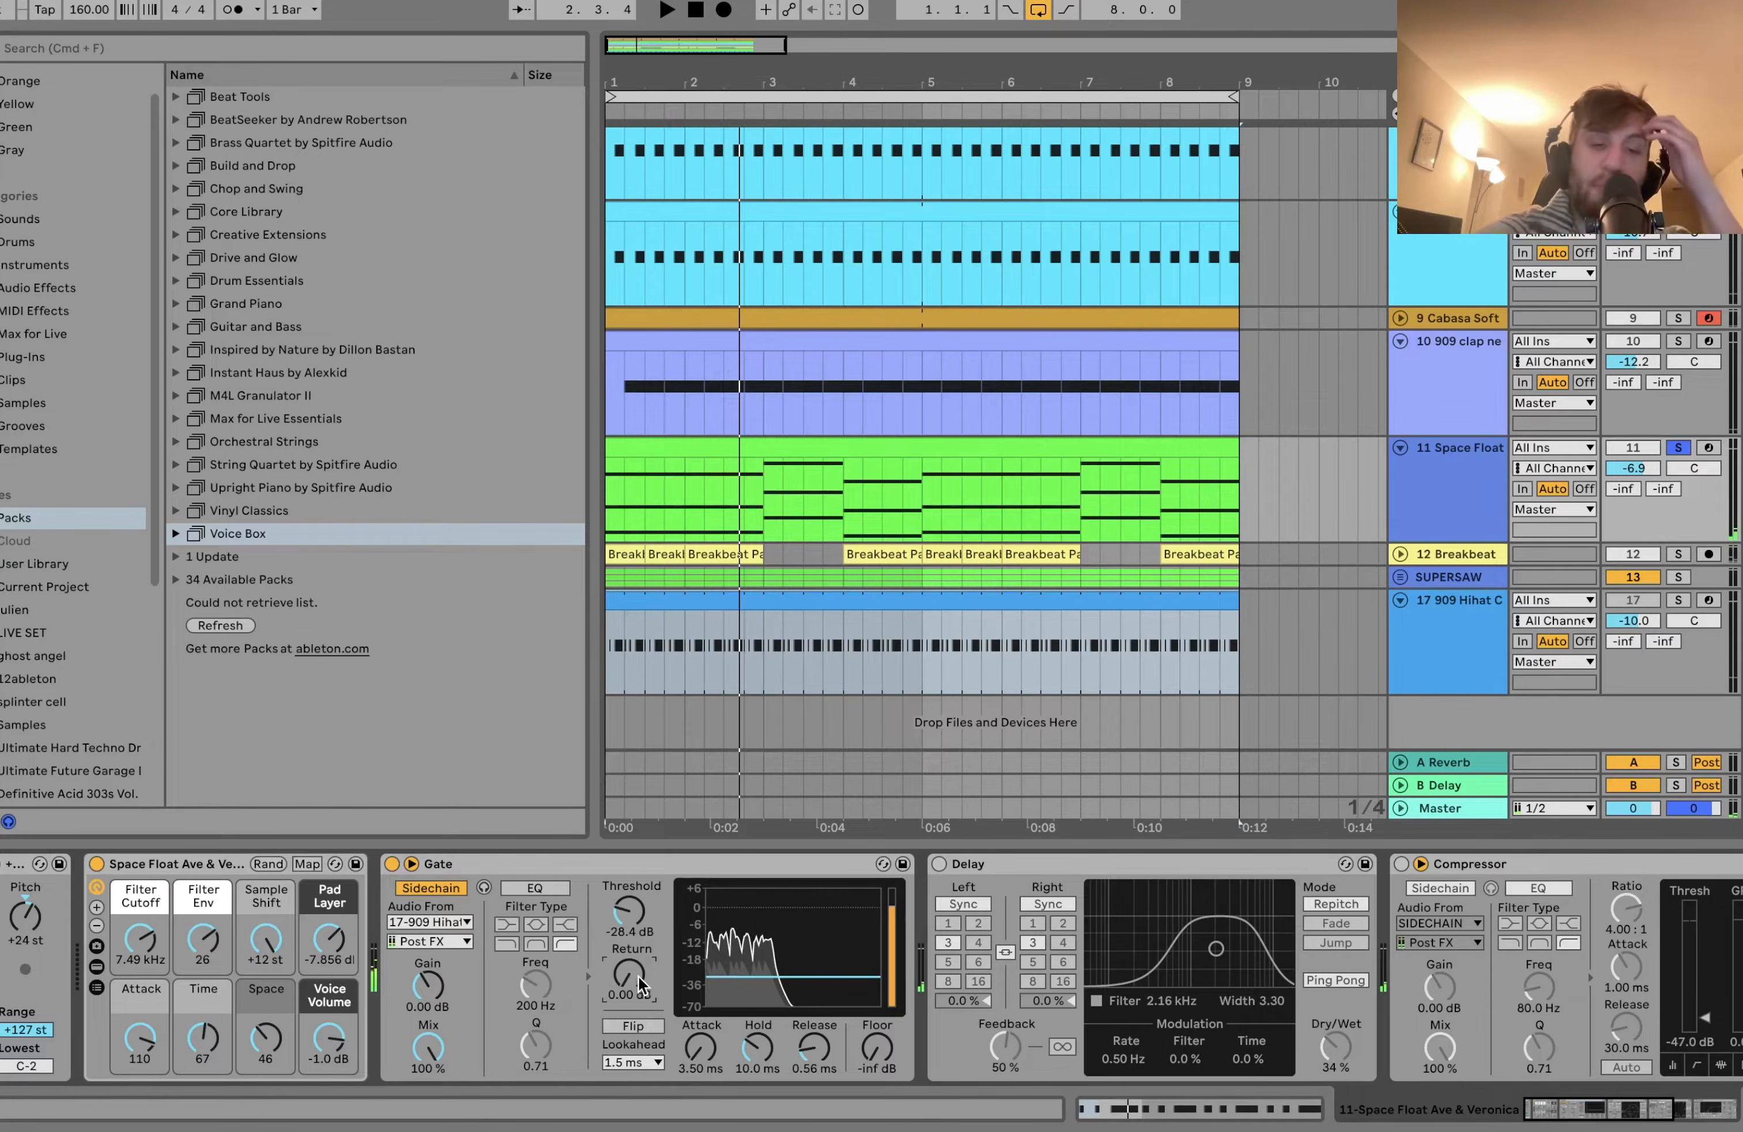
# Try a longer Release on the Gate while the chords play and undo the change.
pyautogui.press('space')
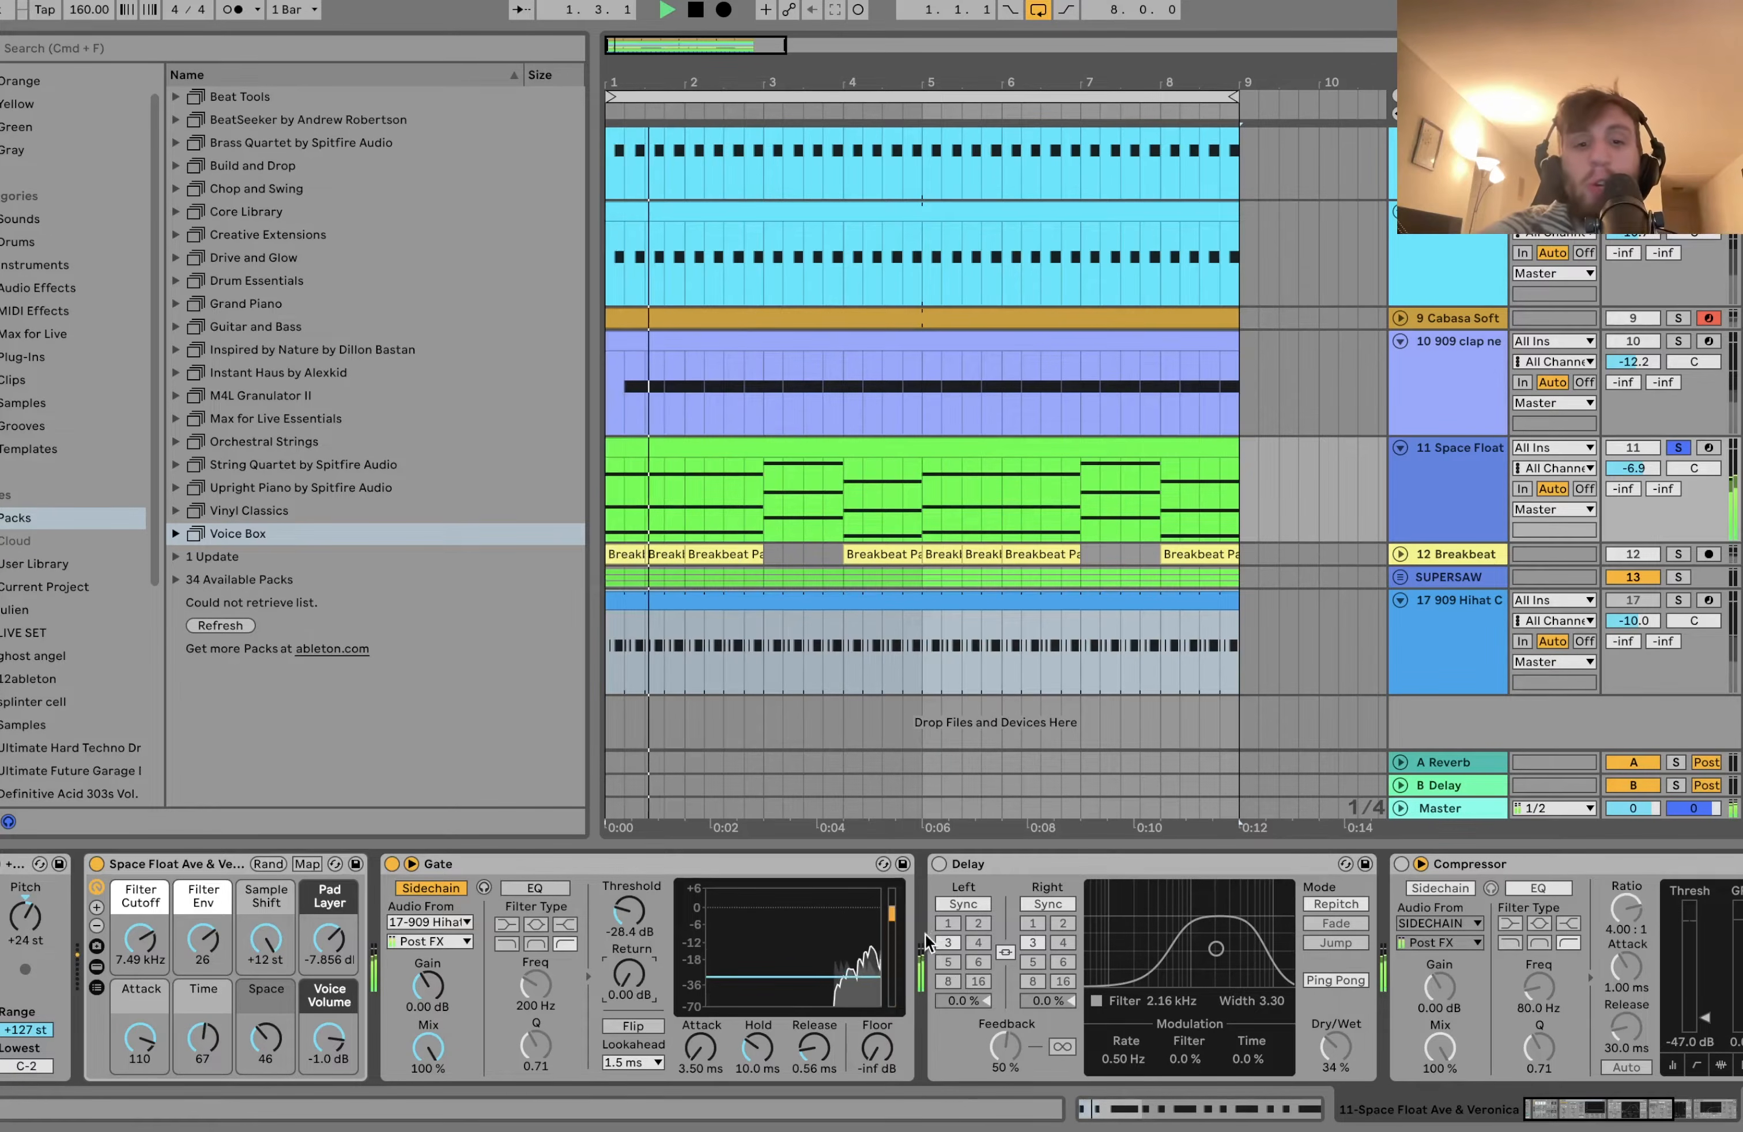
pyautogui.moveTo(813, 1047); pyautogui.dragTo(813, 966)
pyautogui.press('super+z')
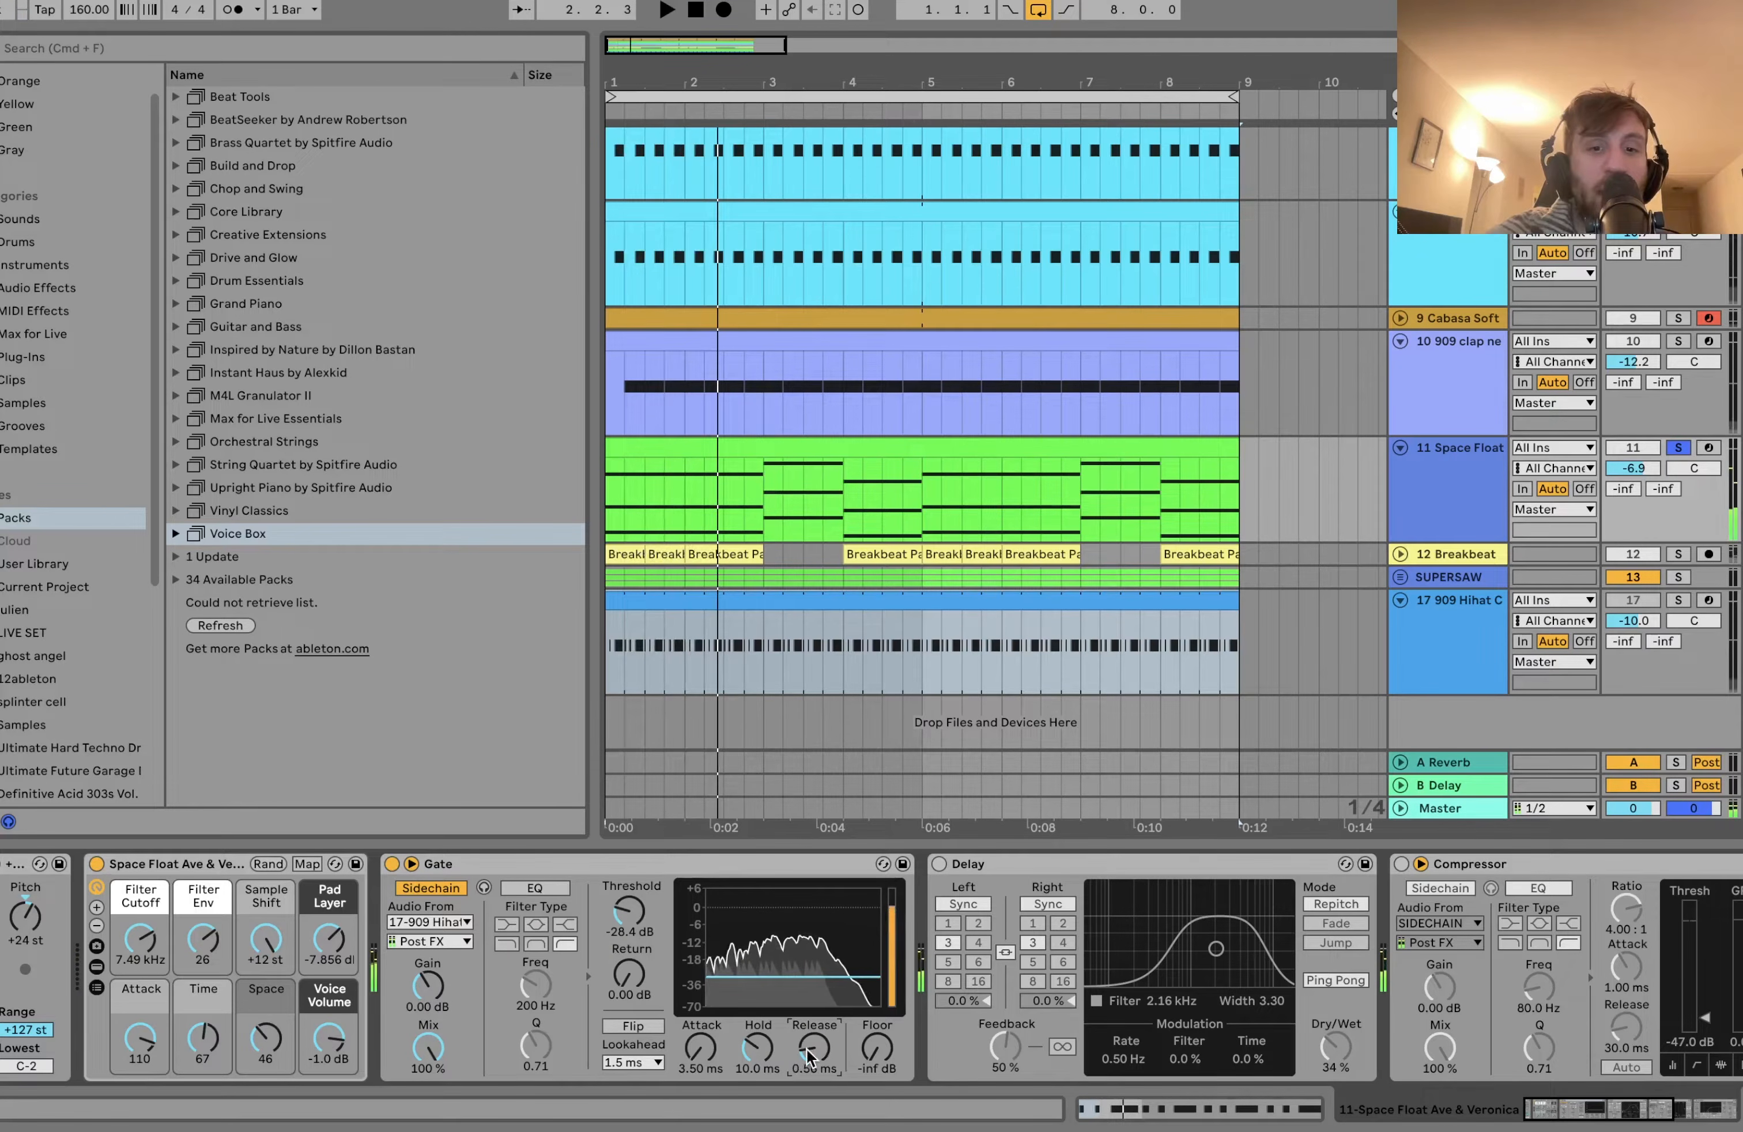
# Switch the Delay on the Space Float track back on and audition the chords with it.
pyautogui.click(951, 865)
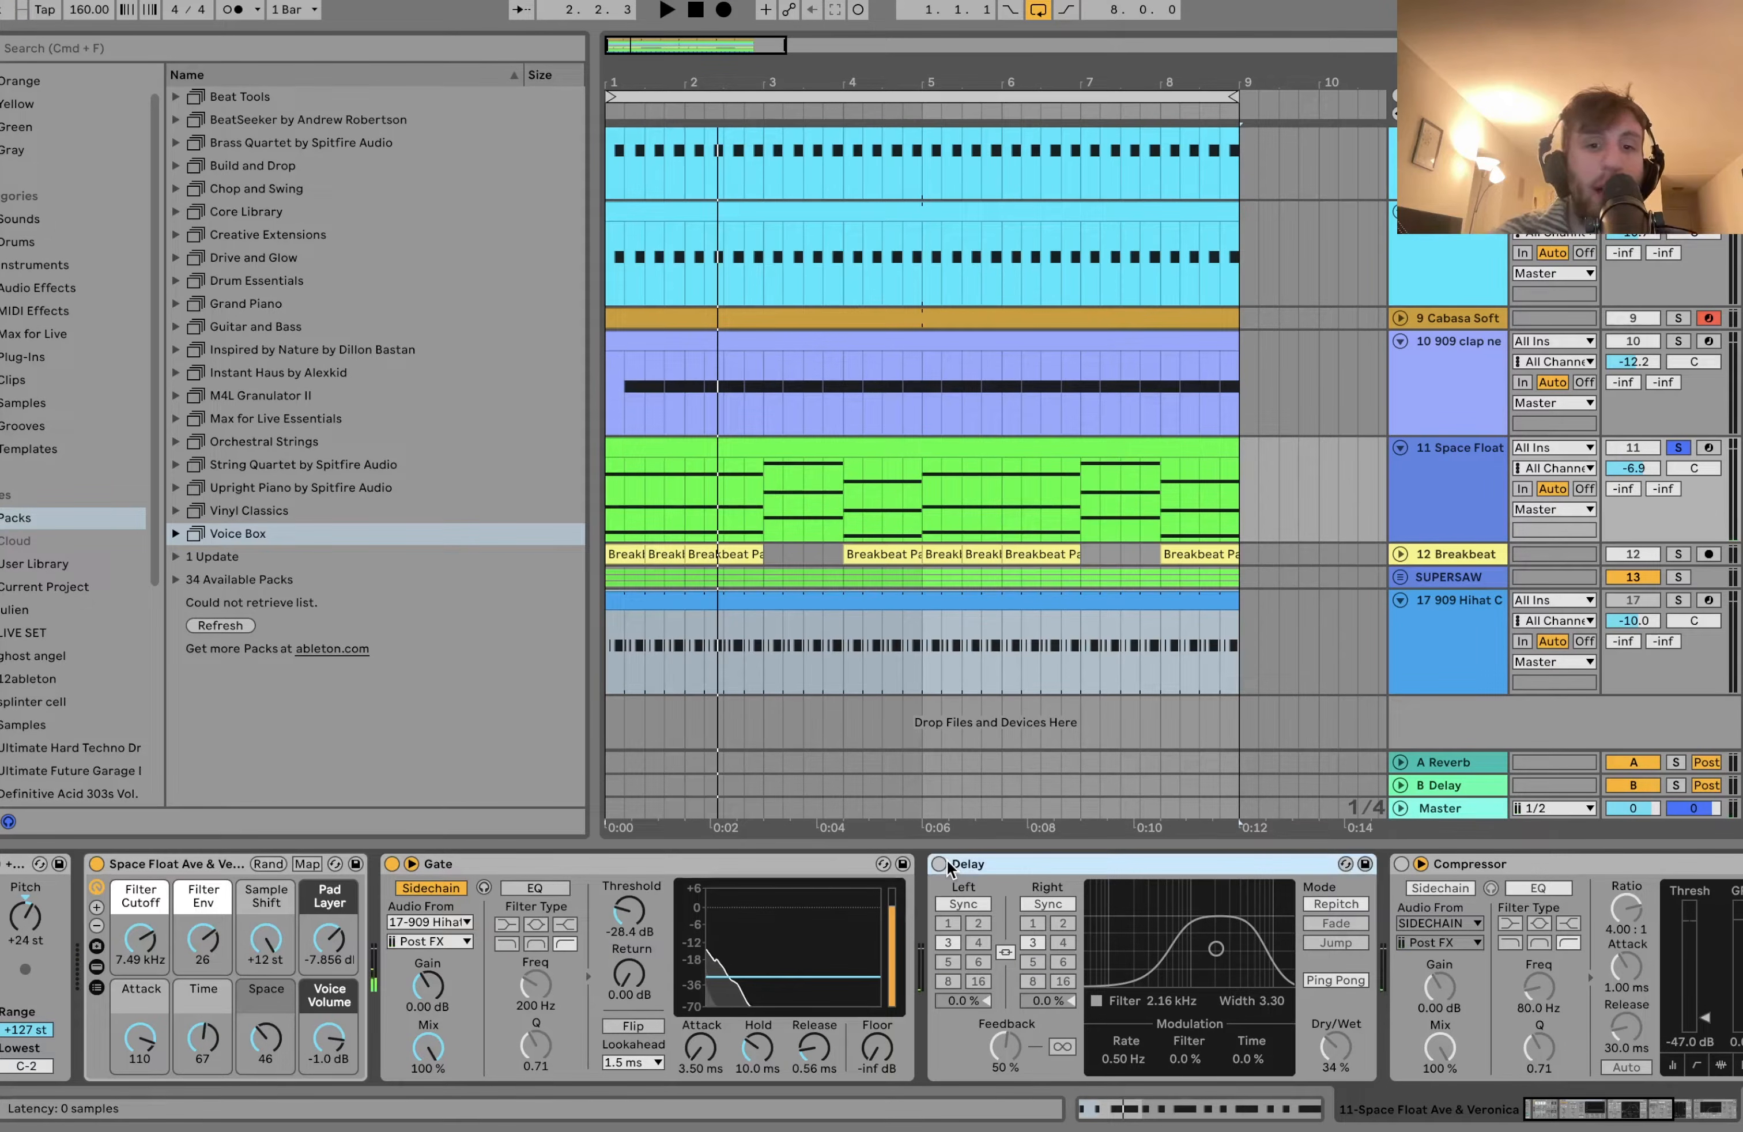
pyautogui.click(940, 865)
pyautogui.press('space')
pyautogui.hscroll(10, 594, 882)
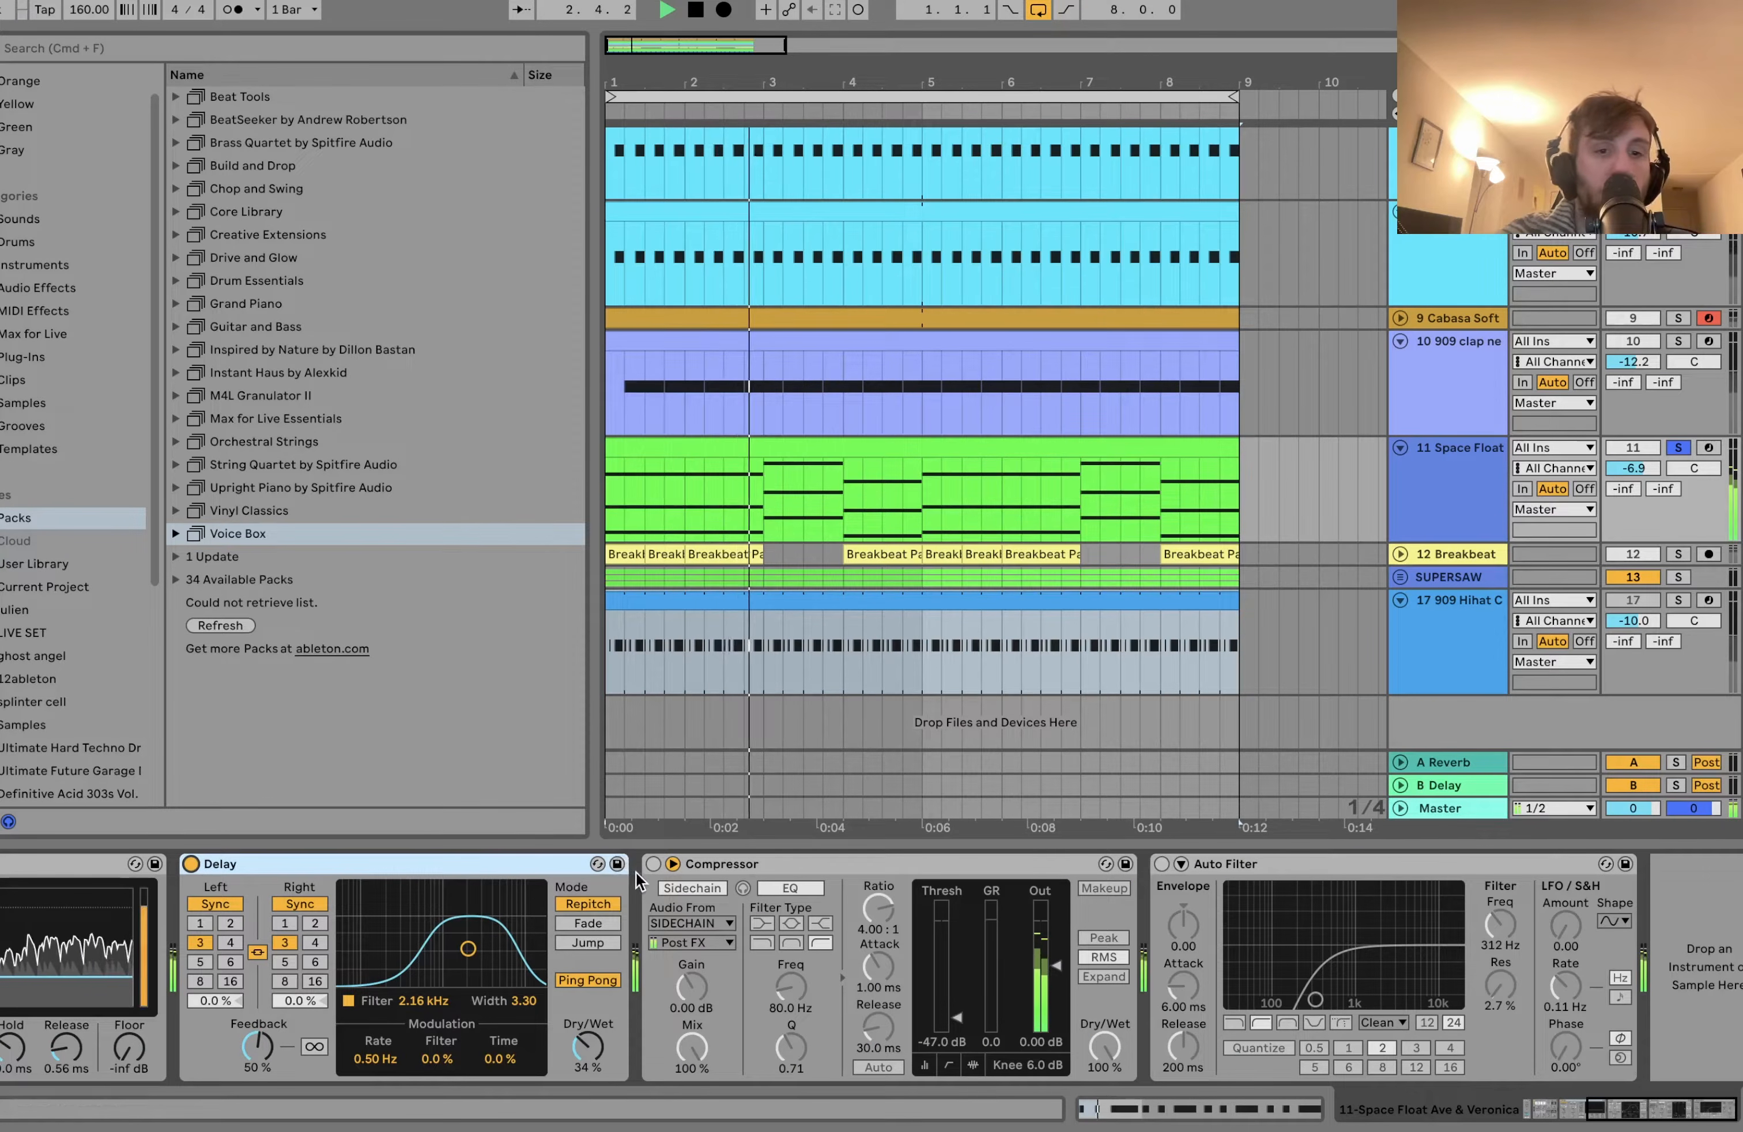
pyautogui.press('space')
# Switch the Space Float track's sidechained Compressor back on and audition the chords with it.
pyautogui.click(653, 863)
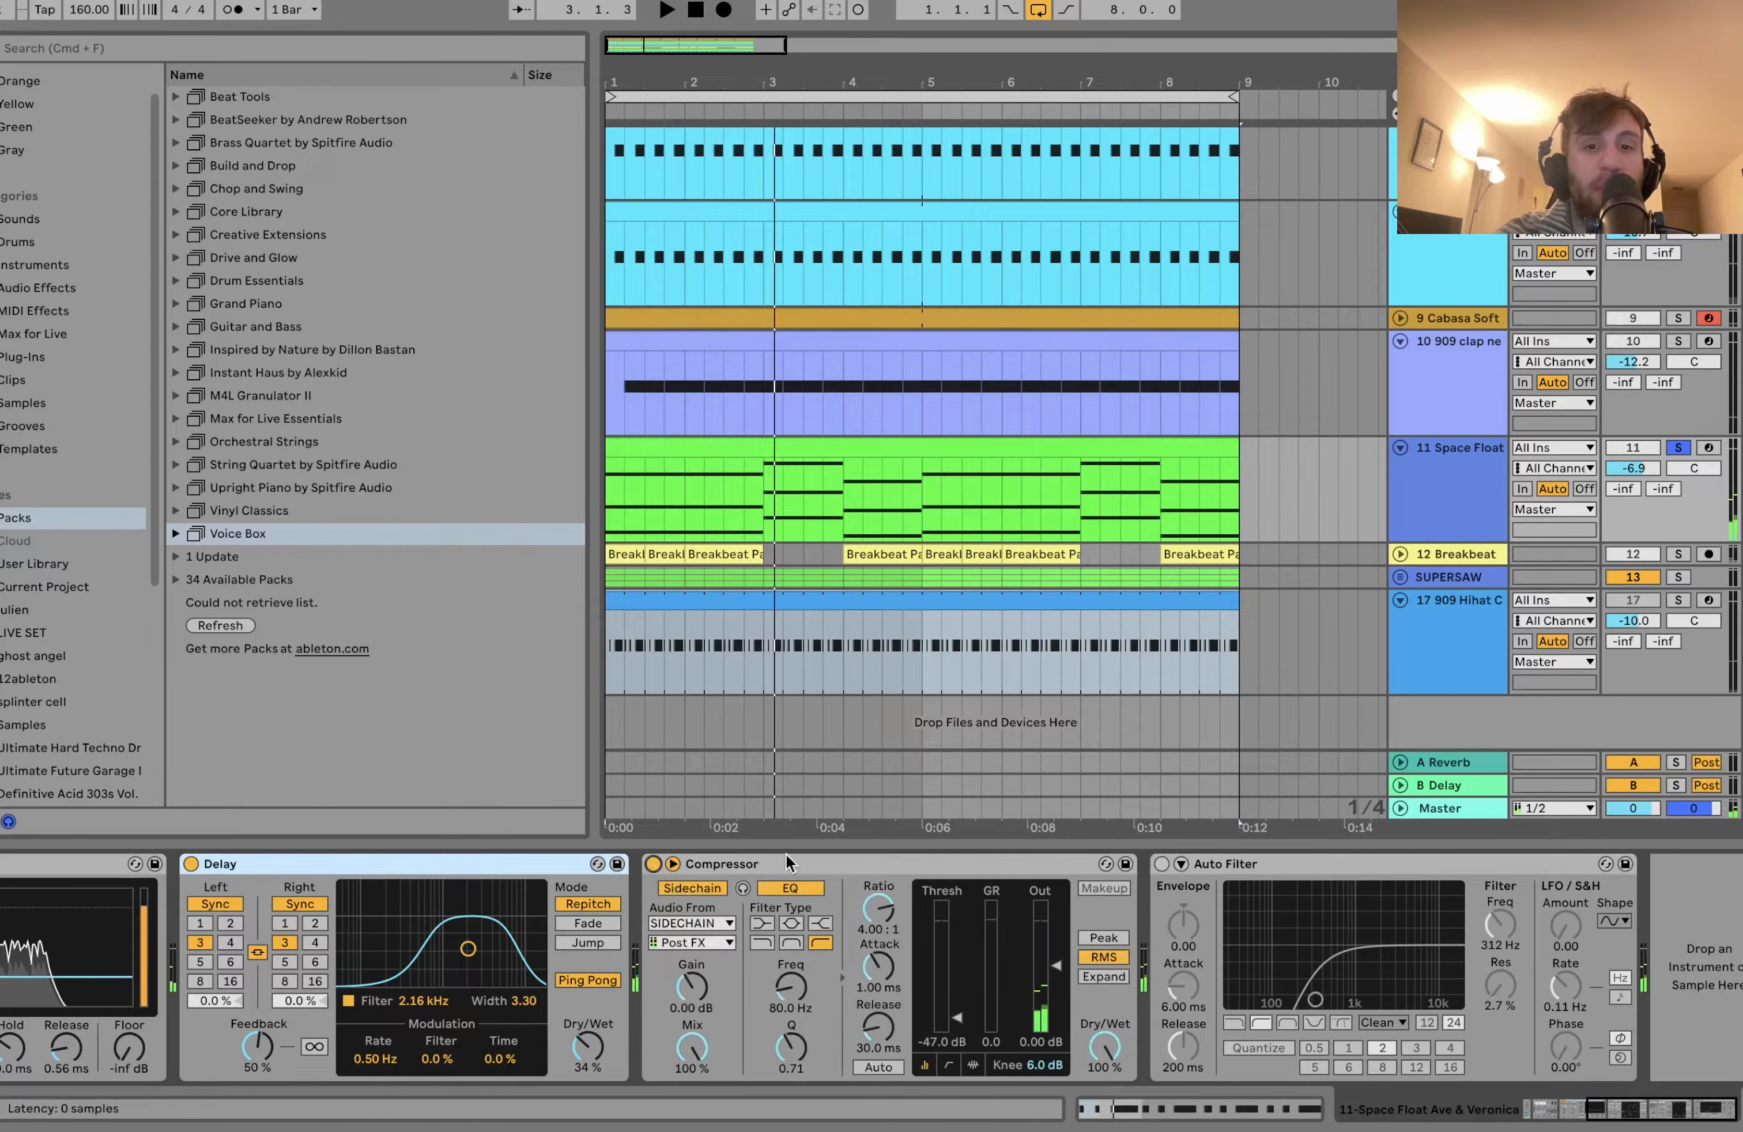
pyautogui.press('space')
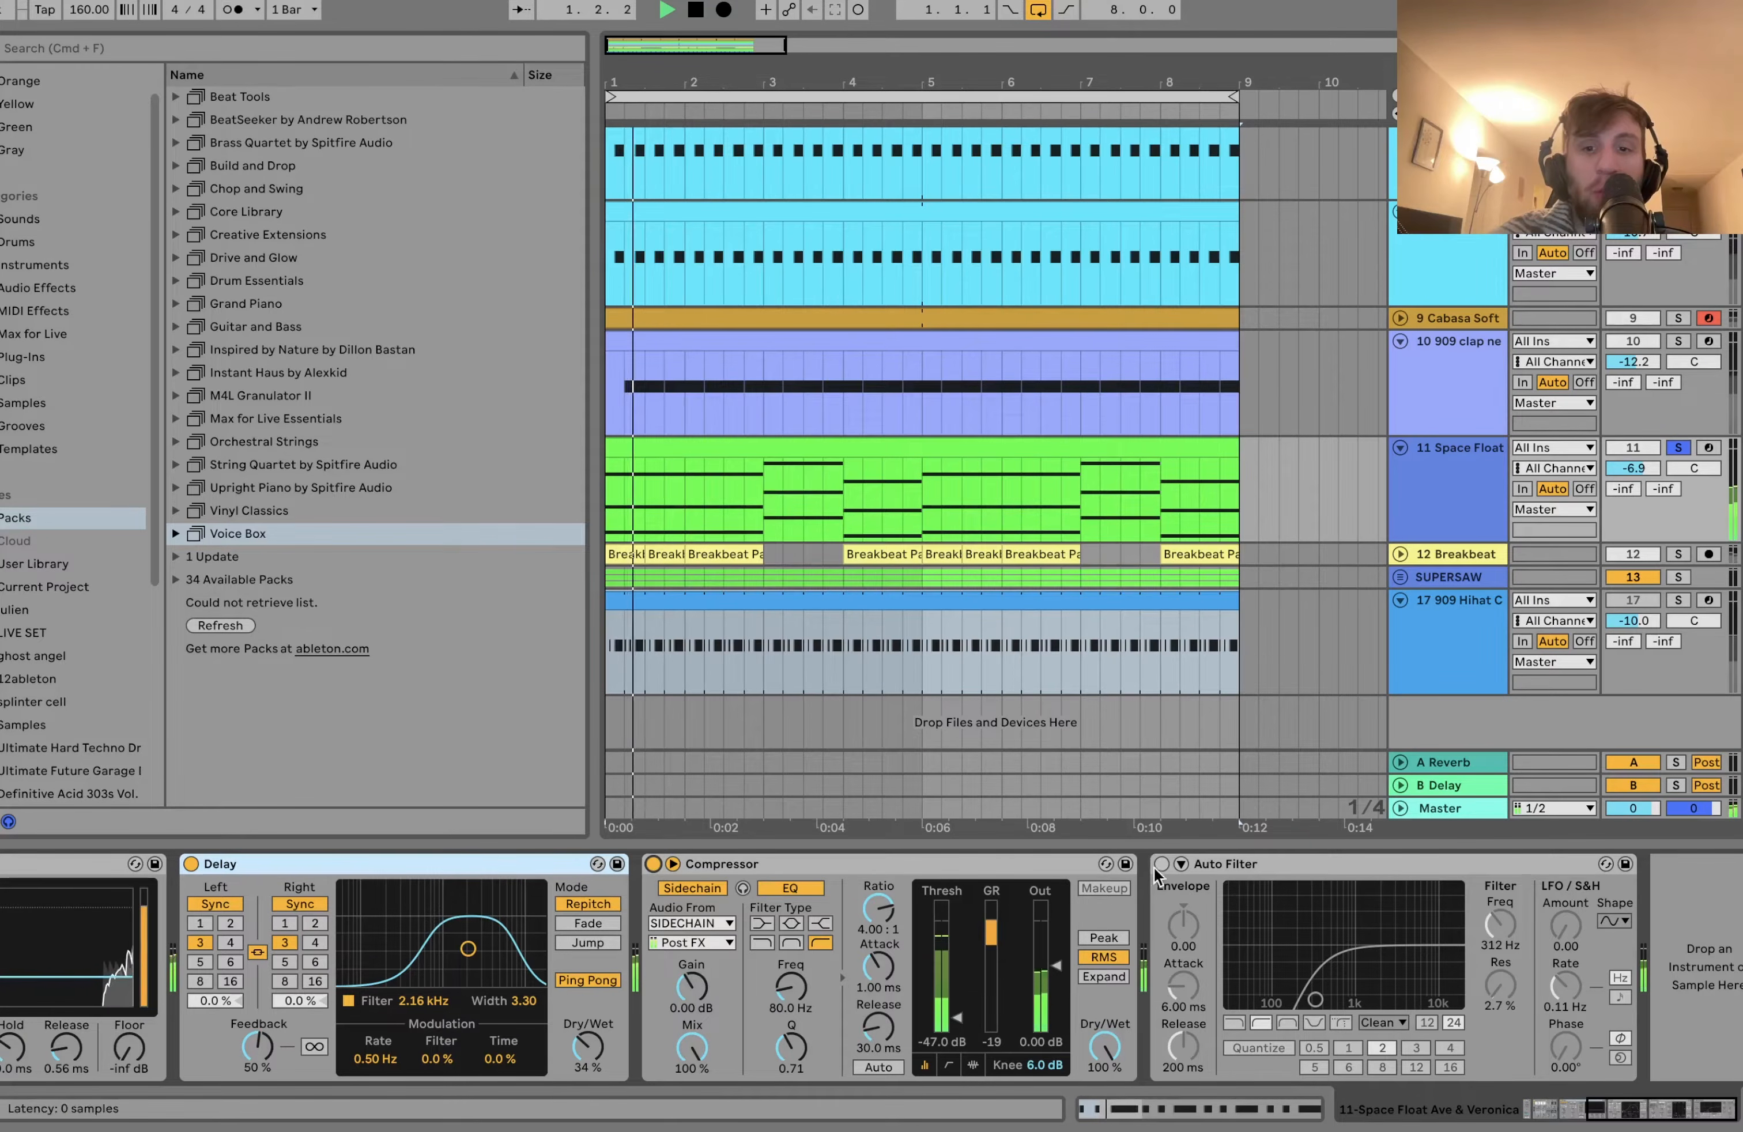
pyautogui.press('space')
pyautogui.scroll(10, 1598, 264)
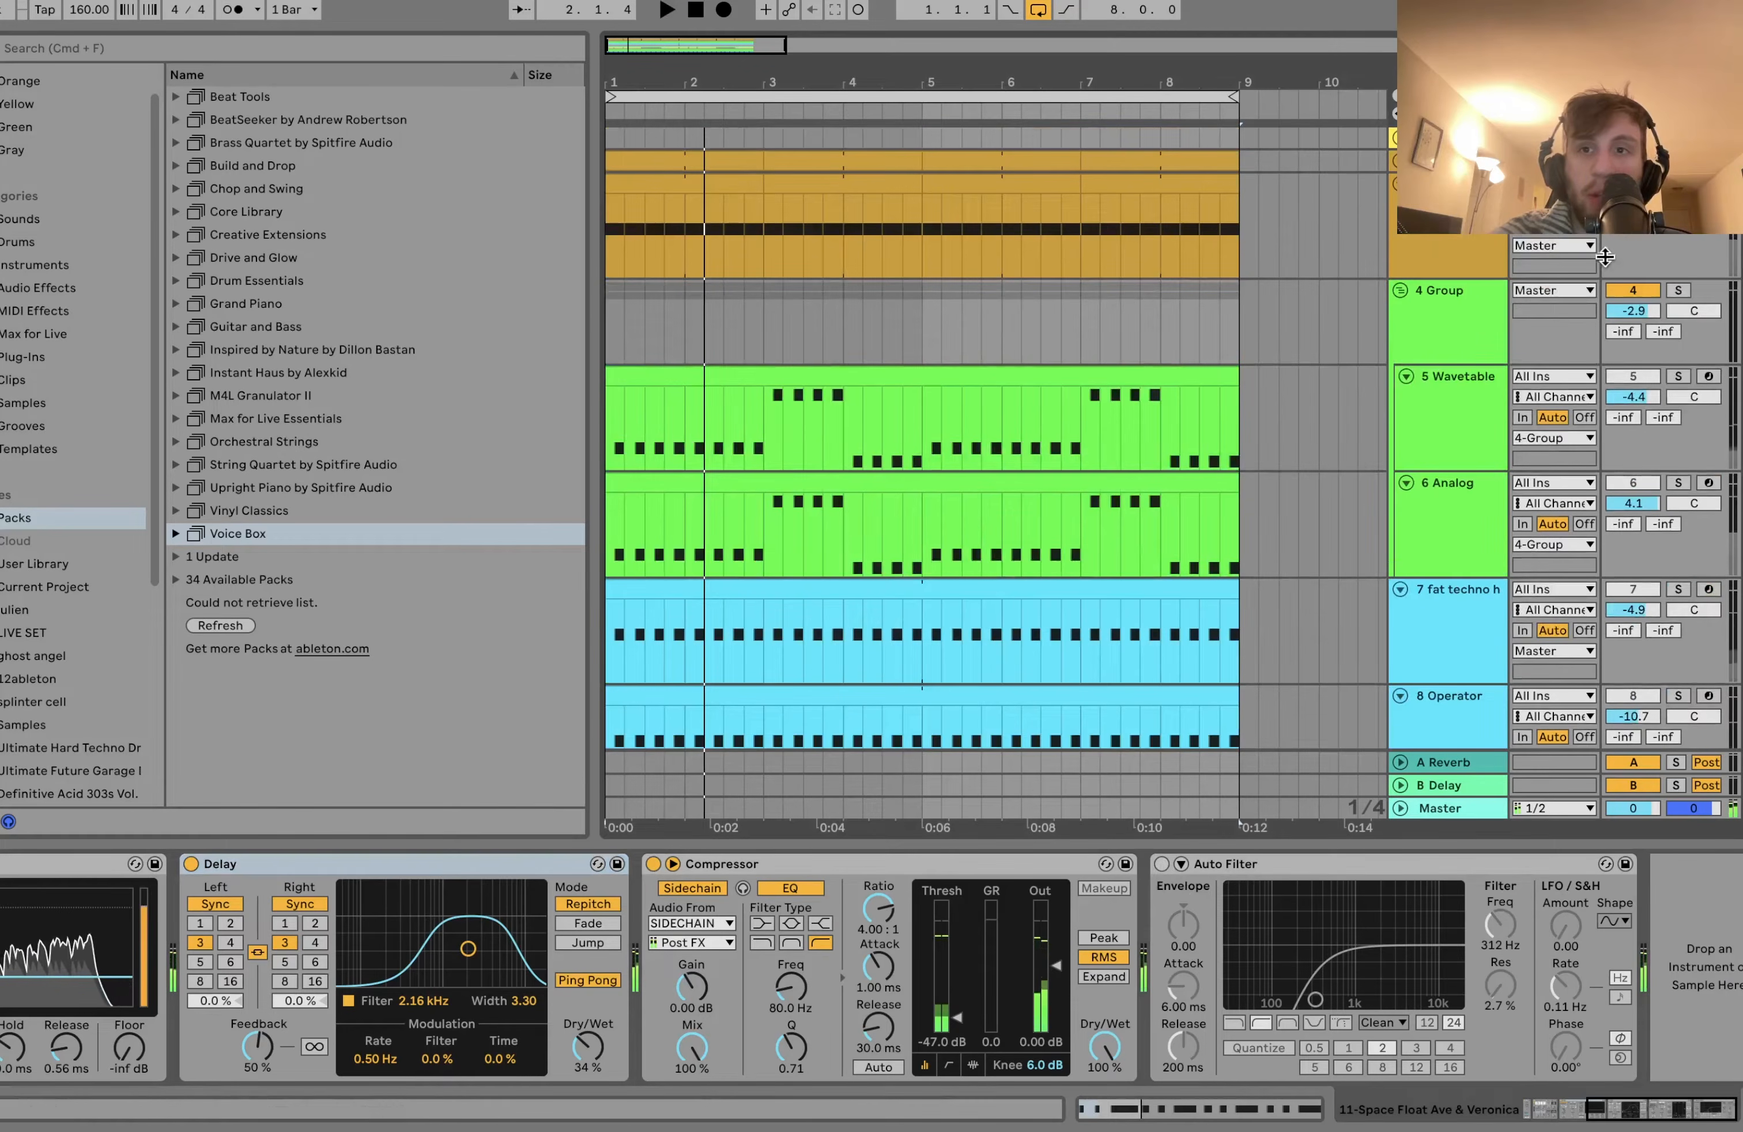
pyautogui.press('space')
pyautogui.scroll(-10, 1646, 441)
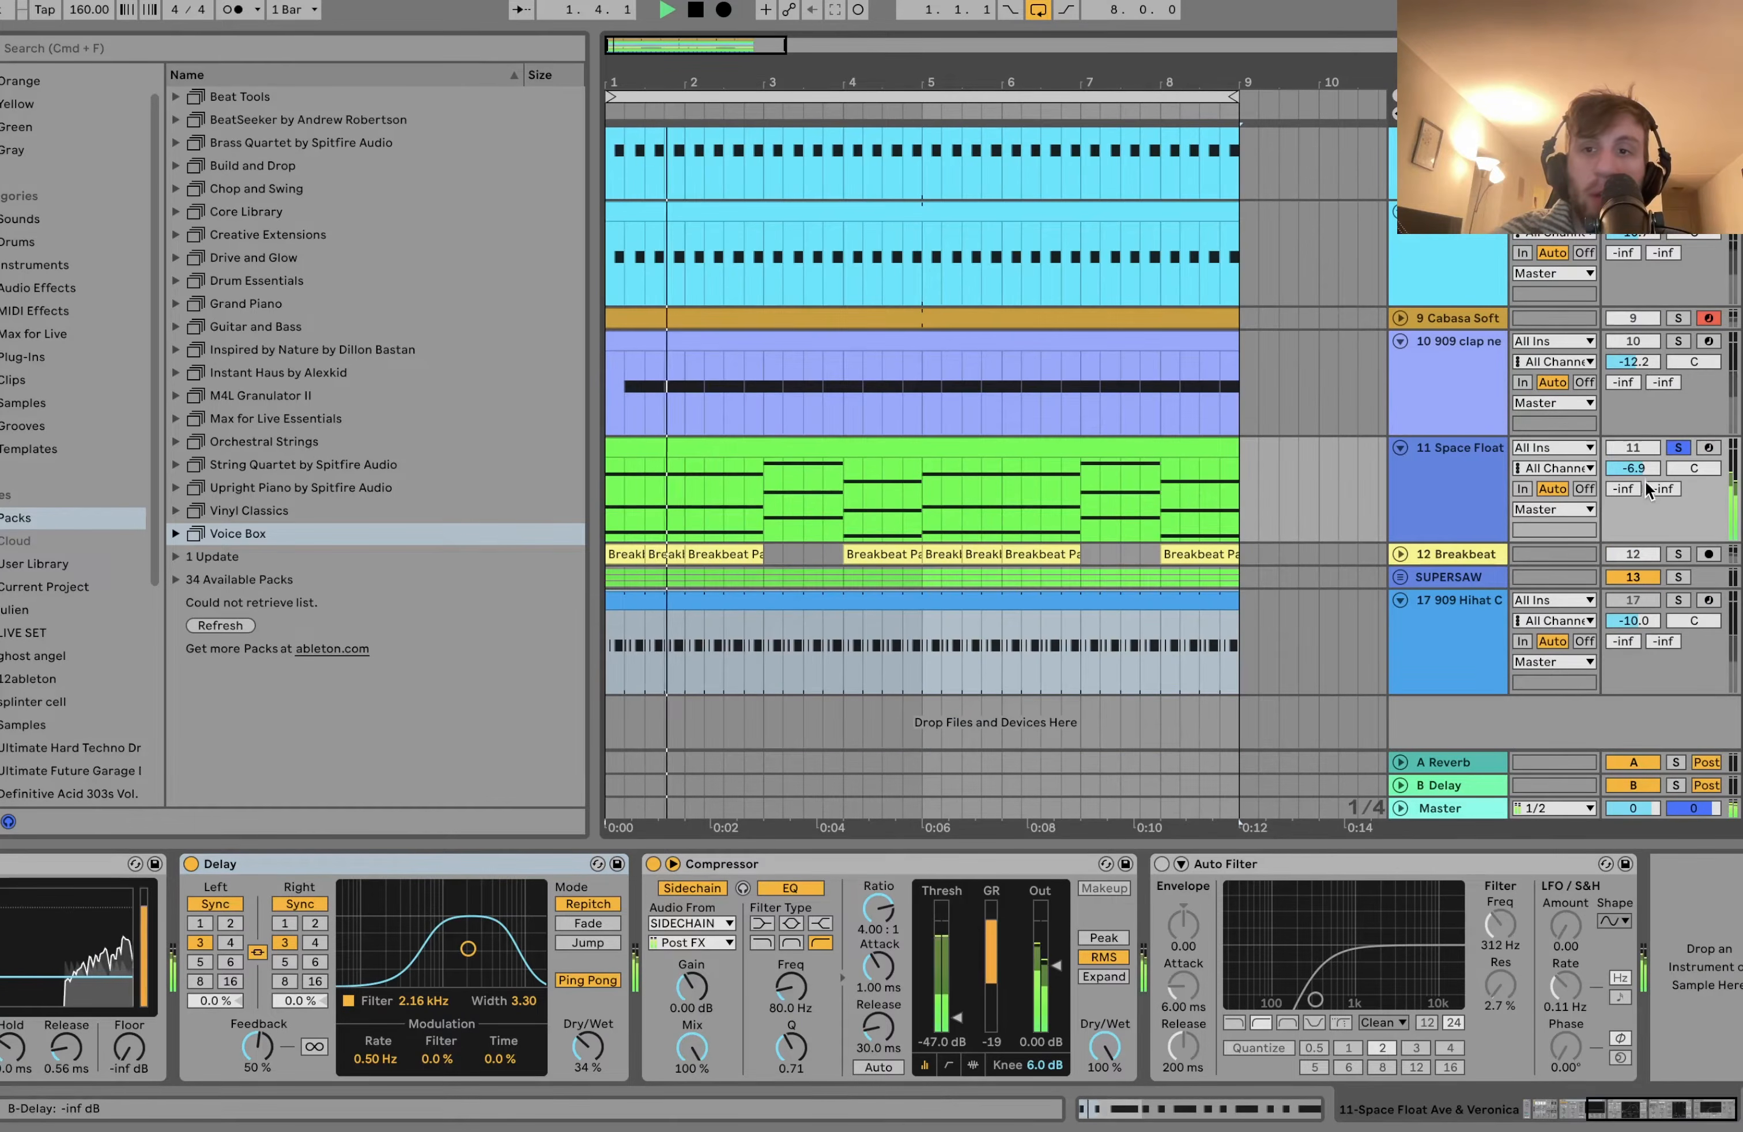
pyautogui.press('space')
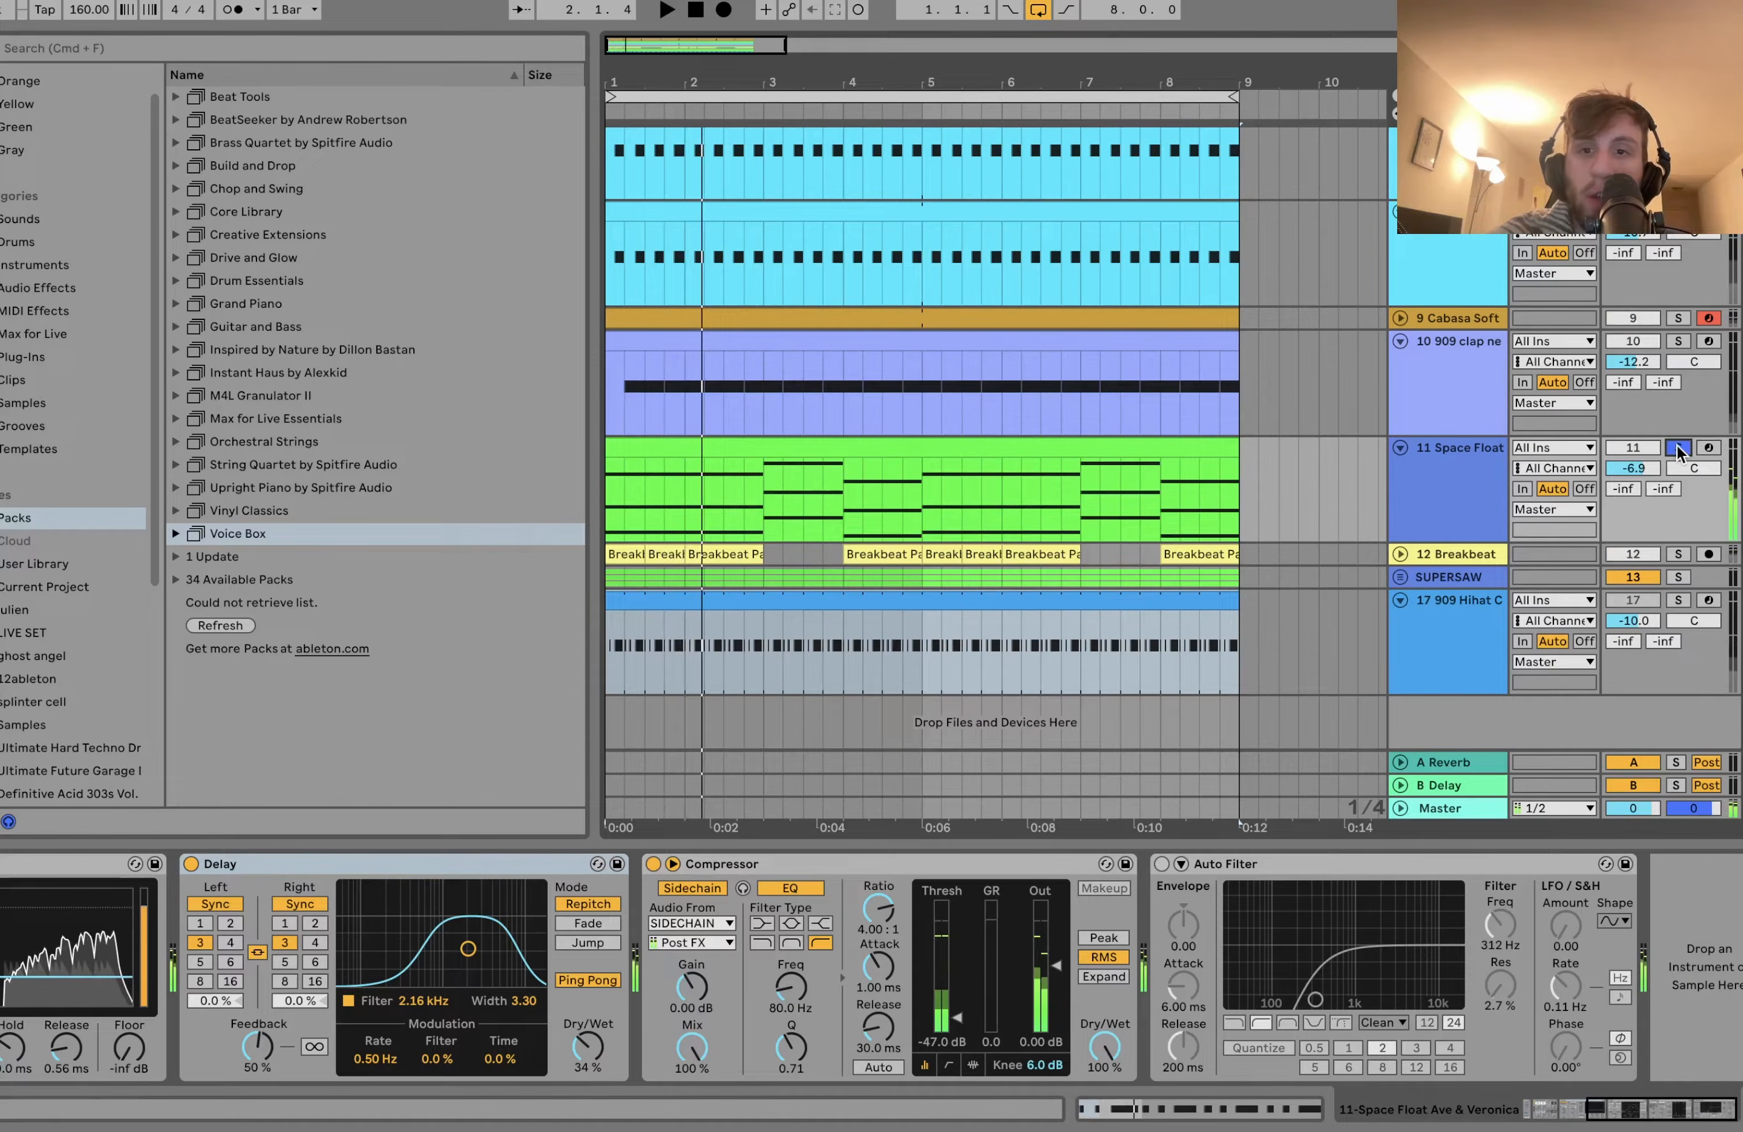
# Switch the Auto Filter on the Space Float track back on and audition the chords with it.
pyautogui.press('space')
pyautogui.click(1161, 865)
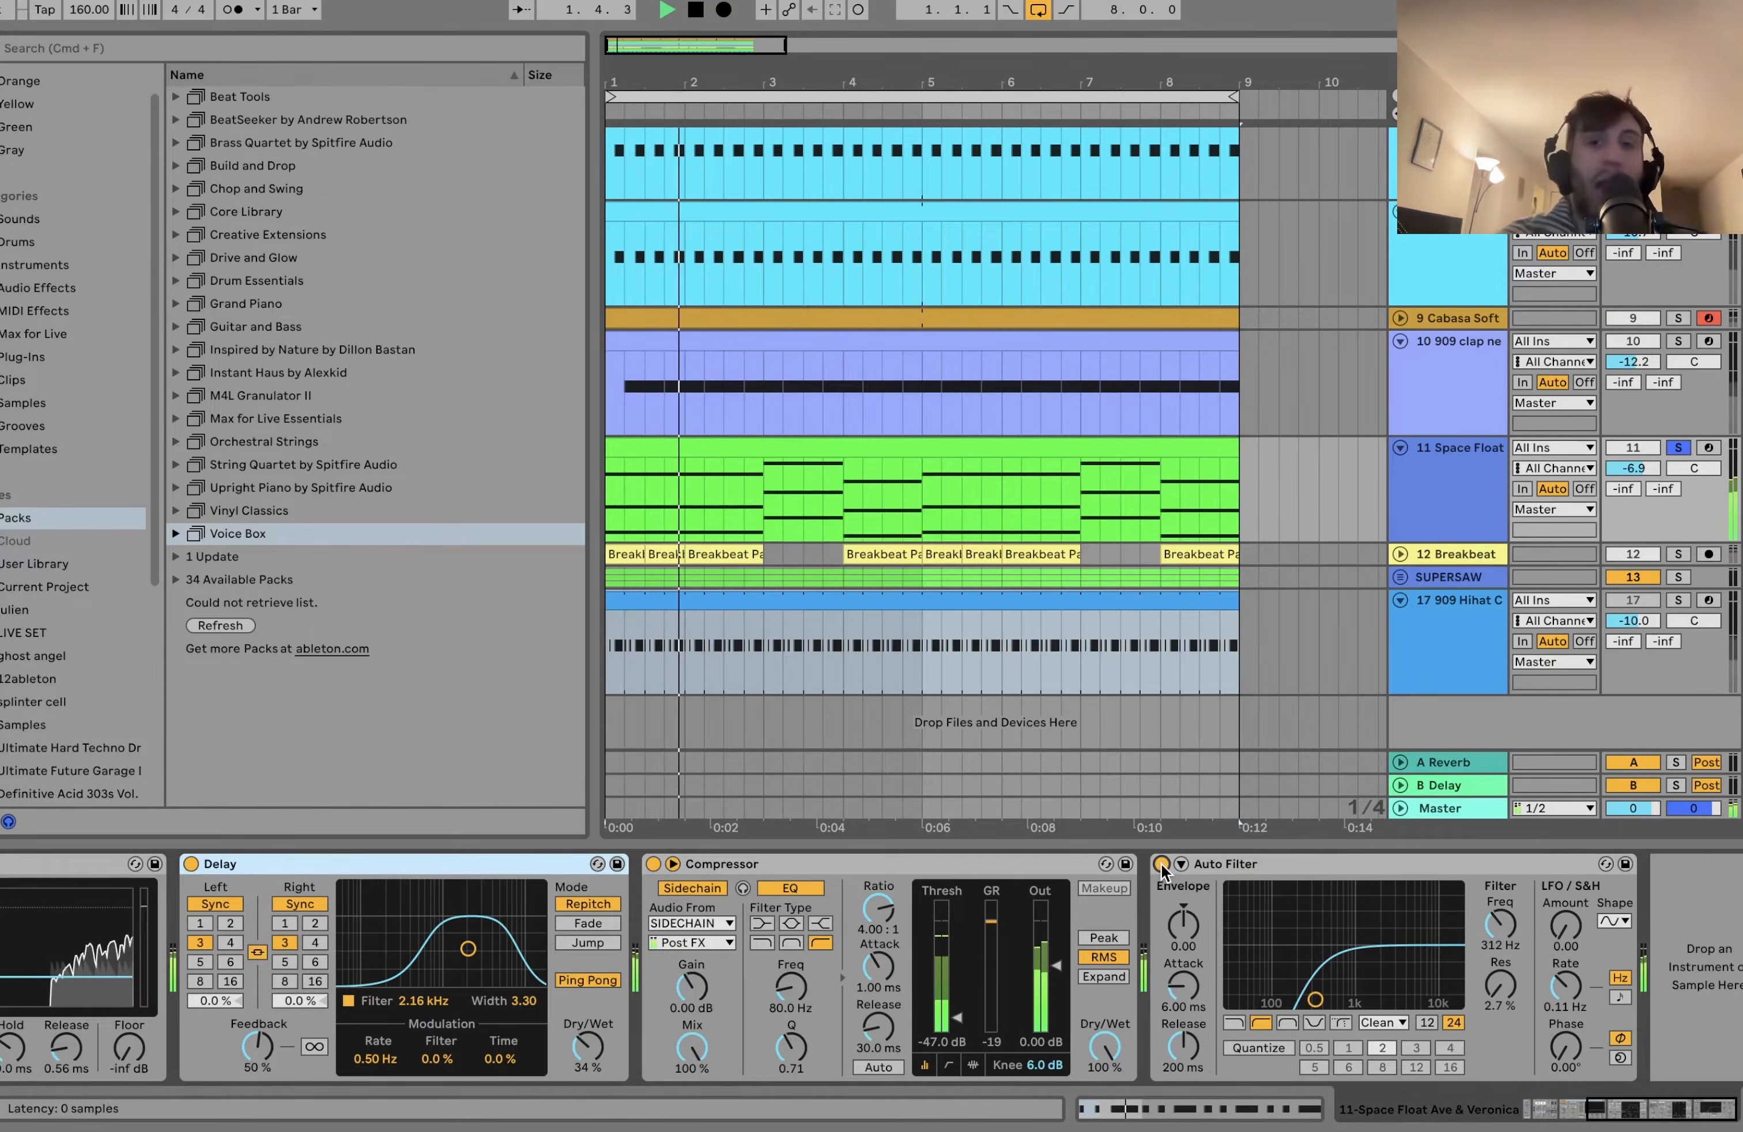
pyautogui.press('space')
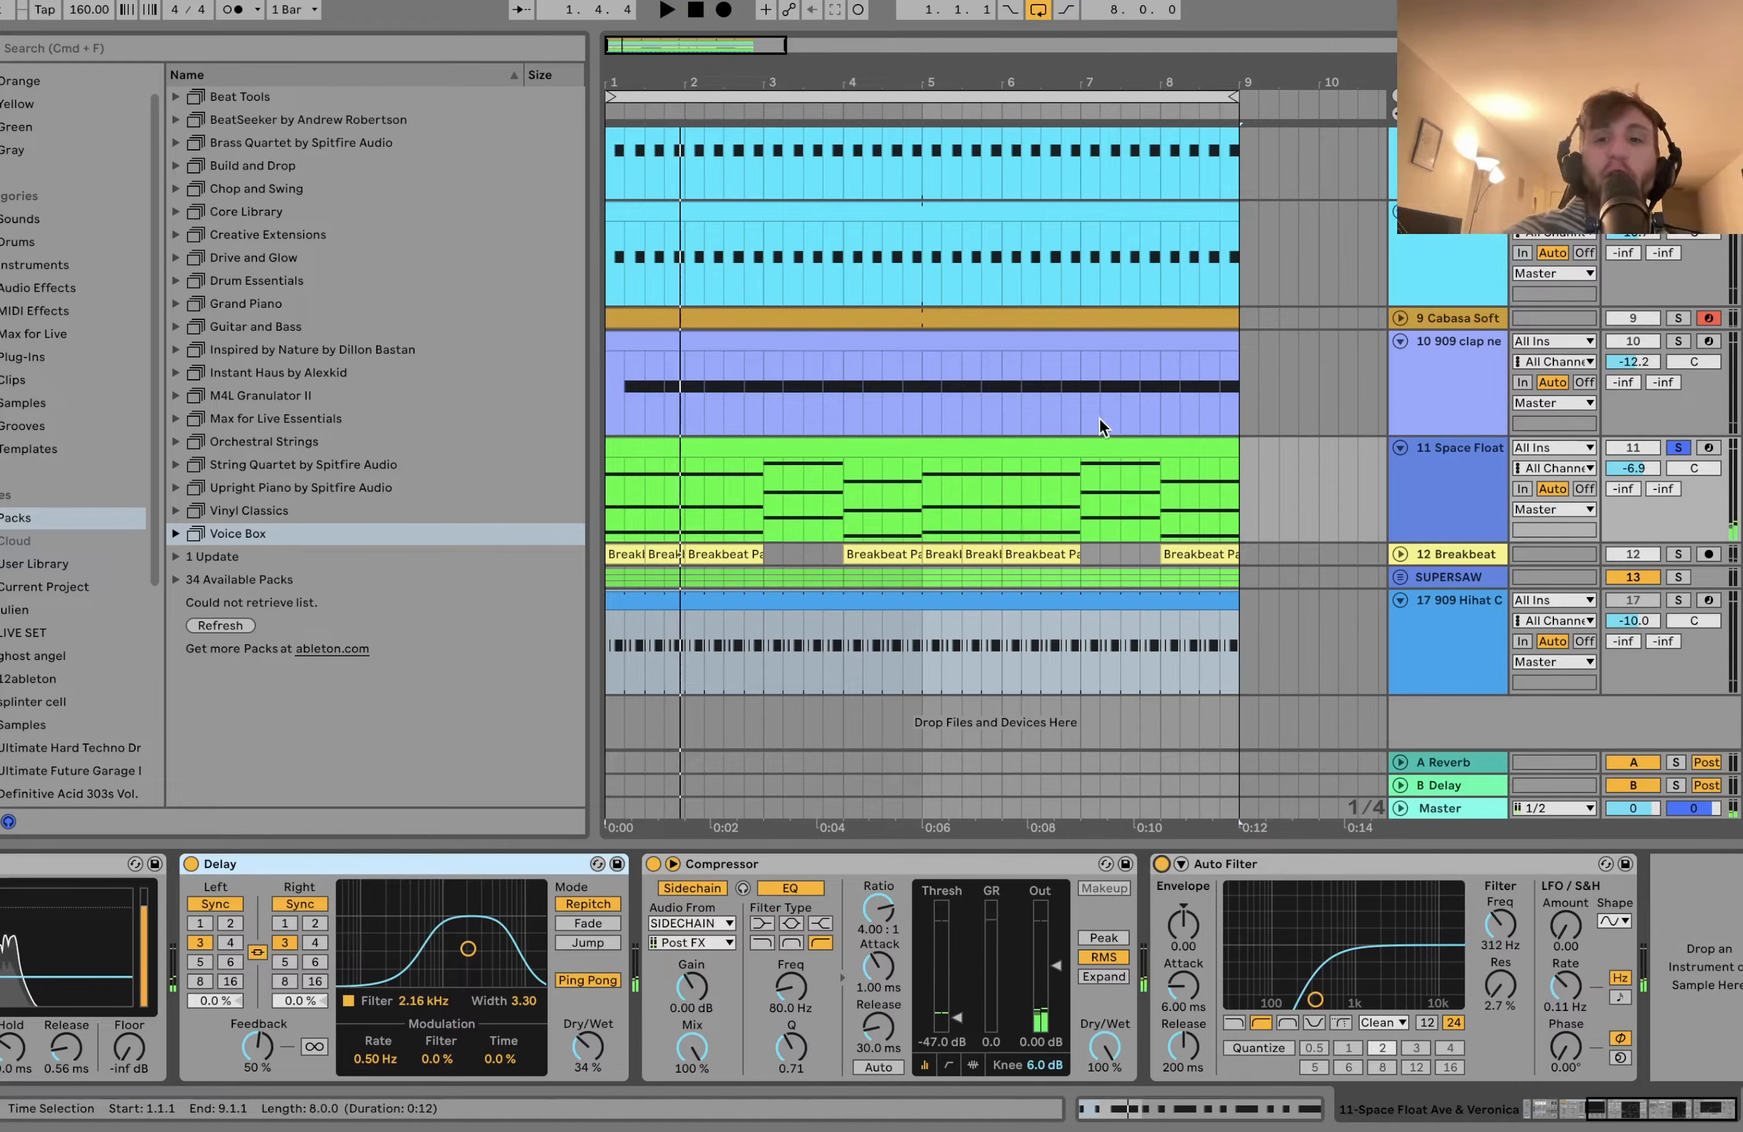
# Solo the SUPERSAW group and audition it on its own.
pyautogui.click(1679, 577)
pyautogui.press('space')
pyautogui.press('space')
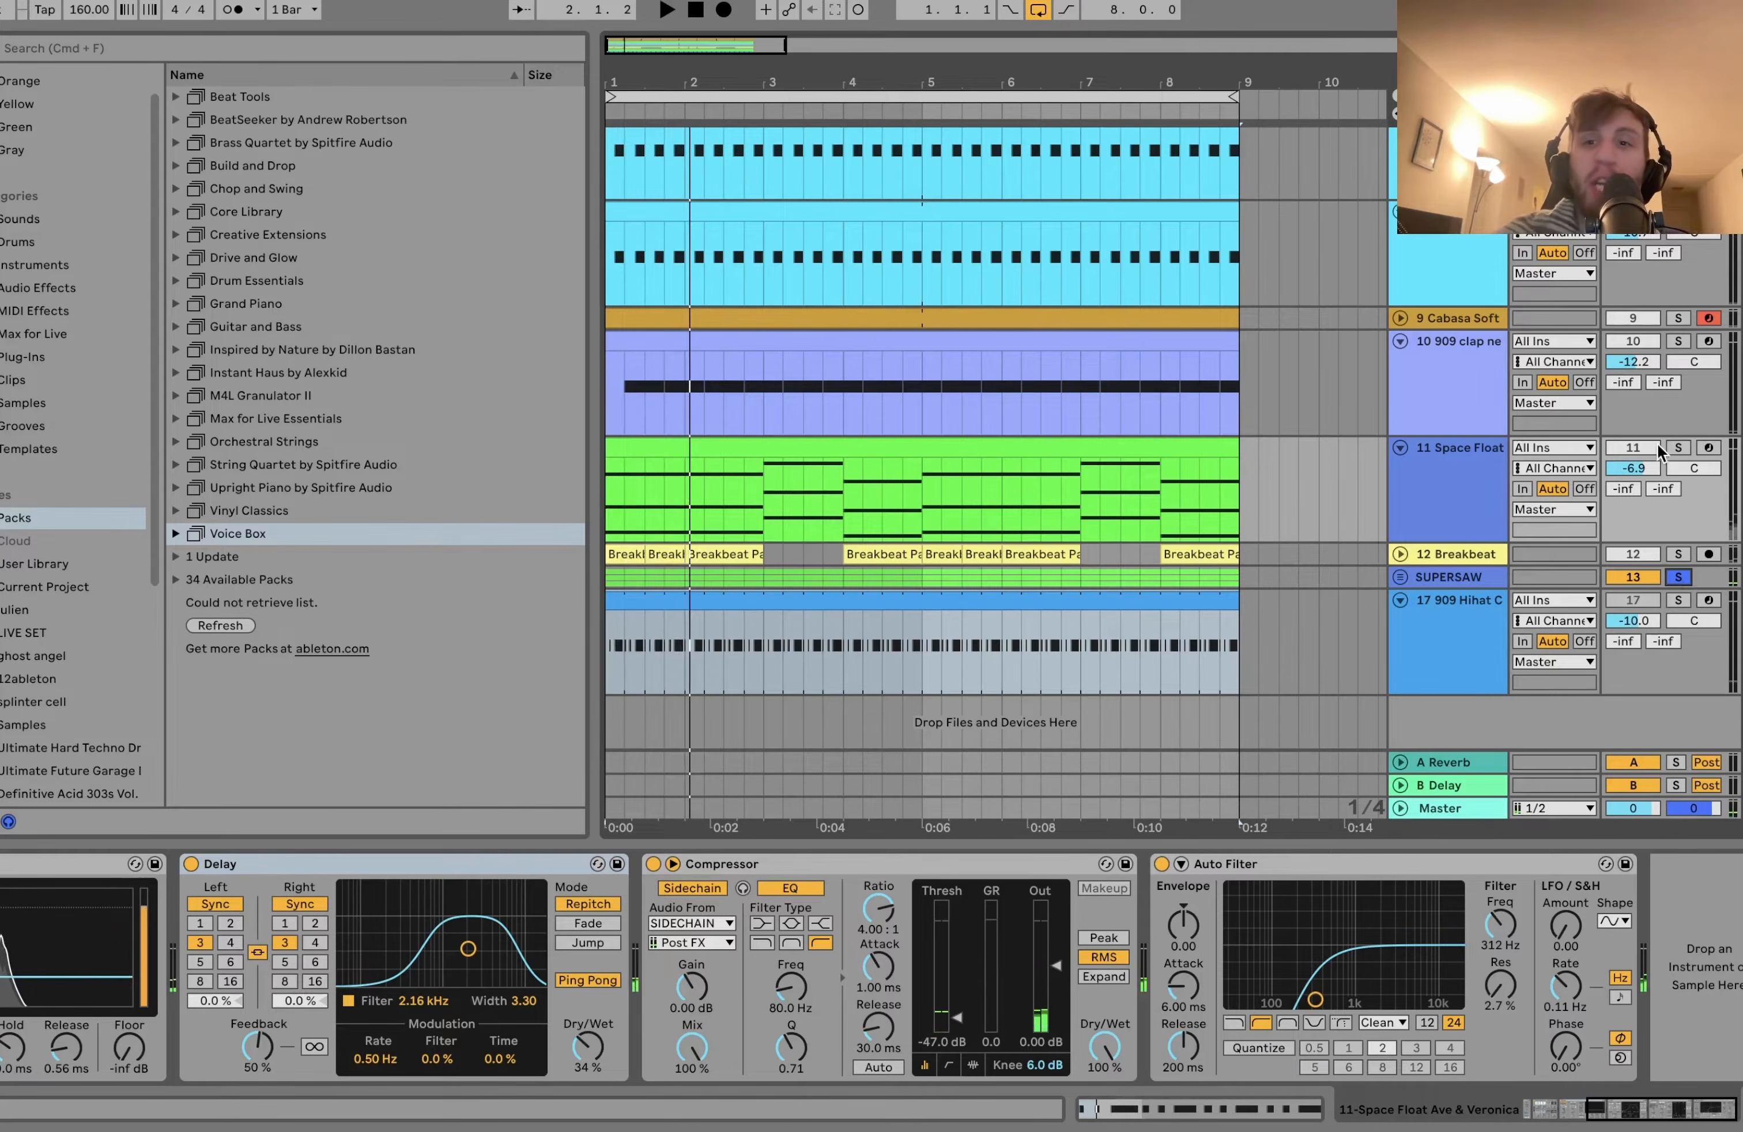
# Audition Space Float soloed together with the SUPERSAW group, and move that group directly below the Space Float track.
pyautogui.click(1473, 476)
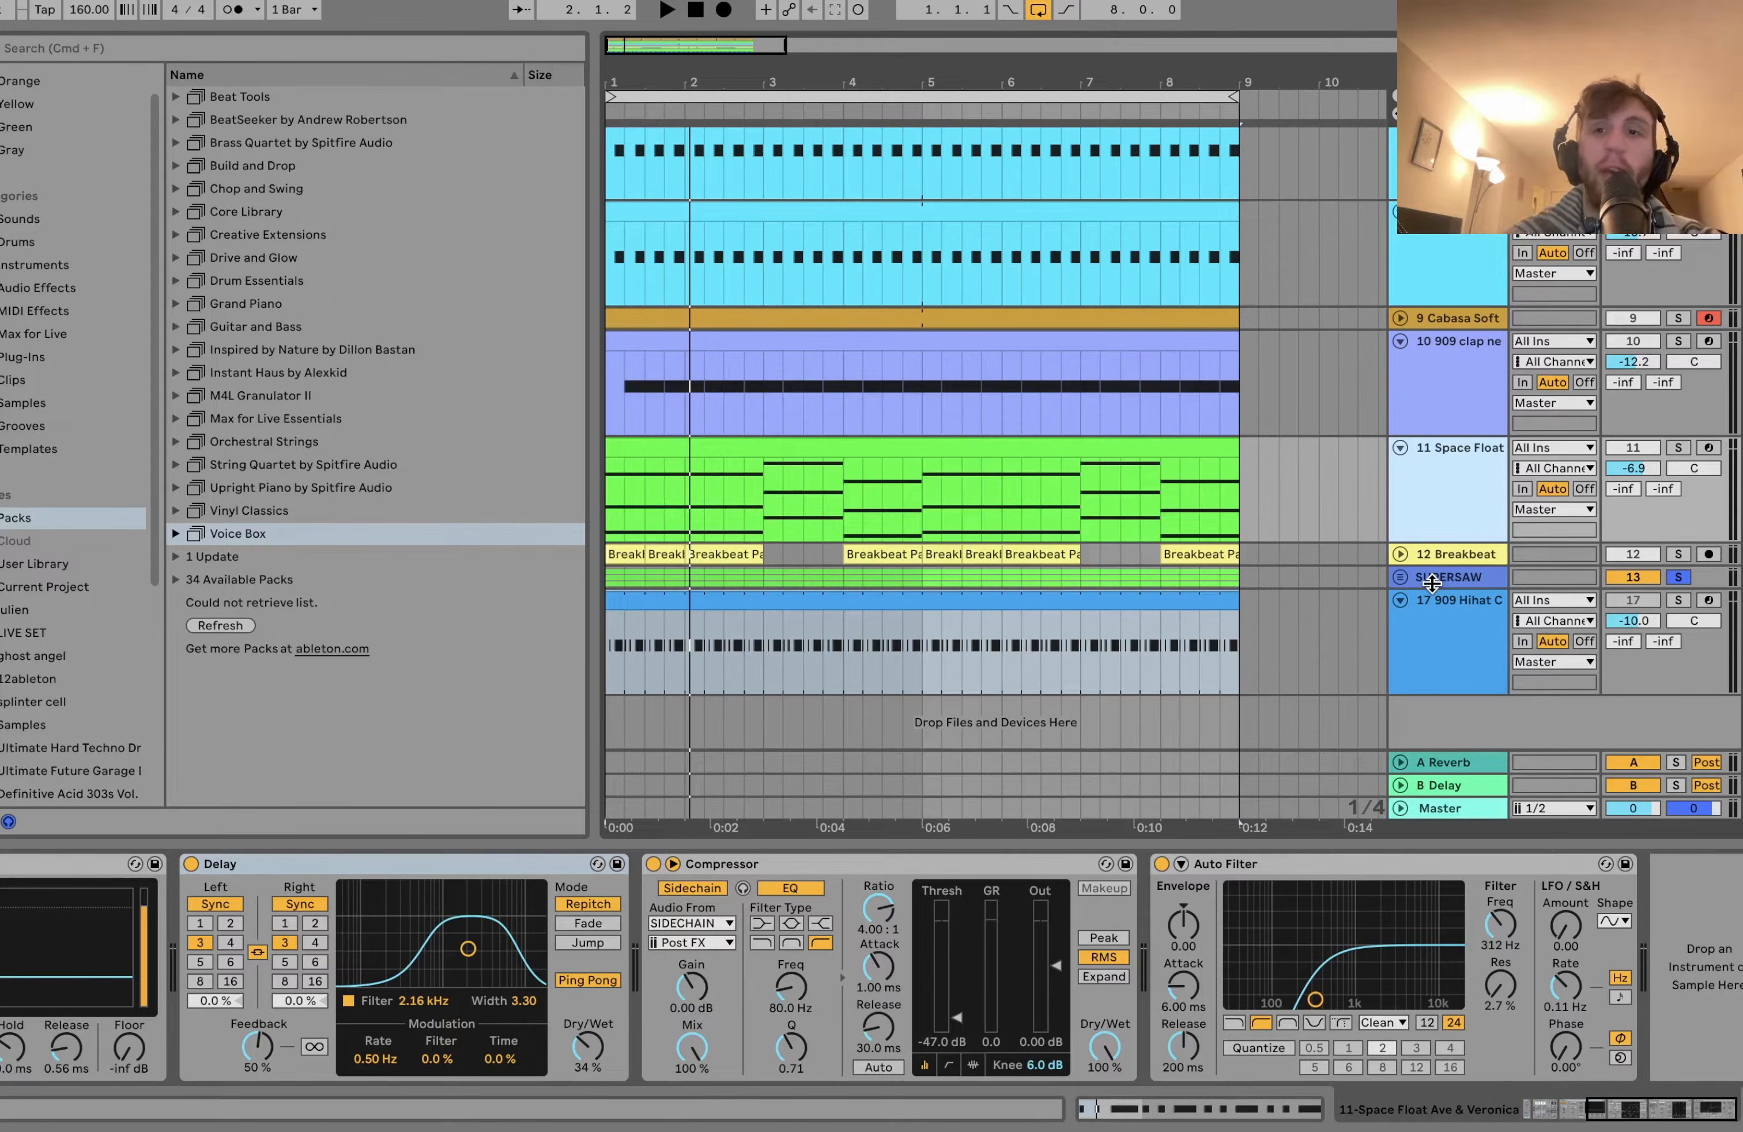
pyautogui.click(1679, 446)
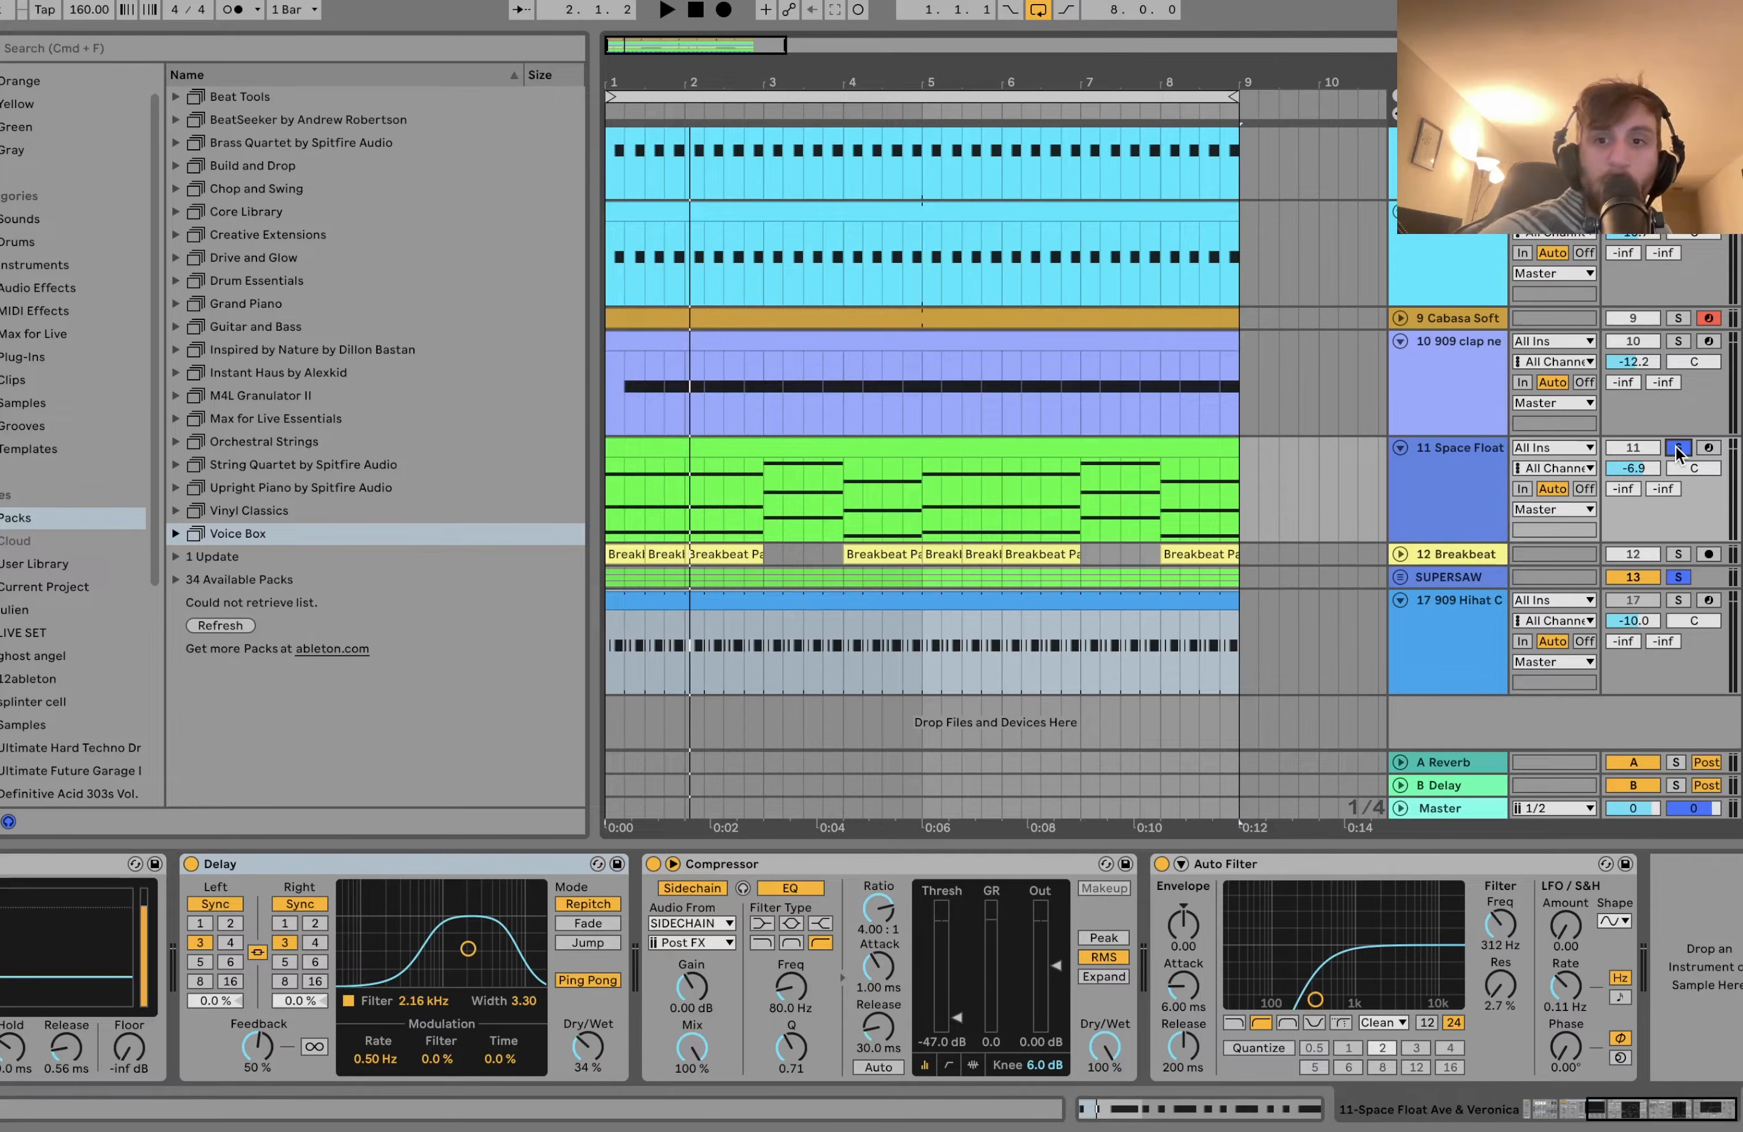
pyautogui.press('space')
pyautogui.moveTo(1457, 577); pyautogui.dragTo(1451, 535)
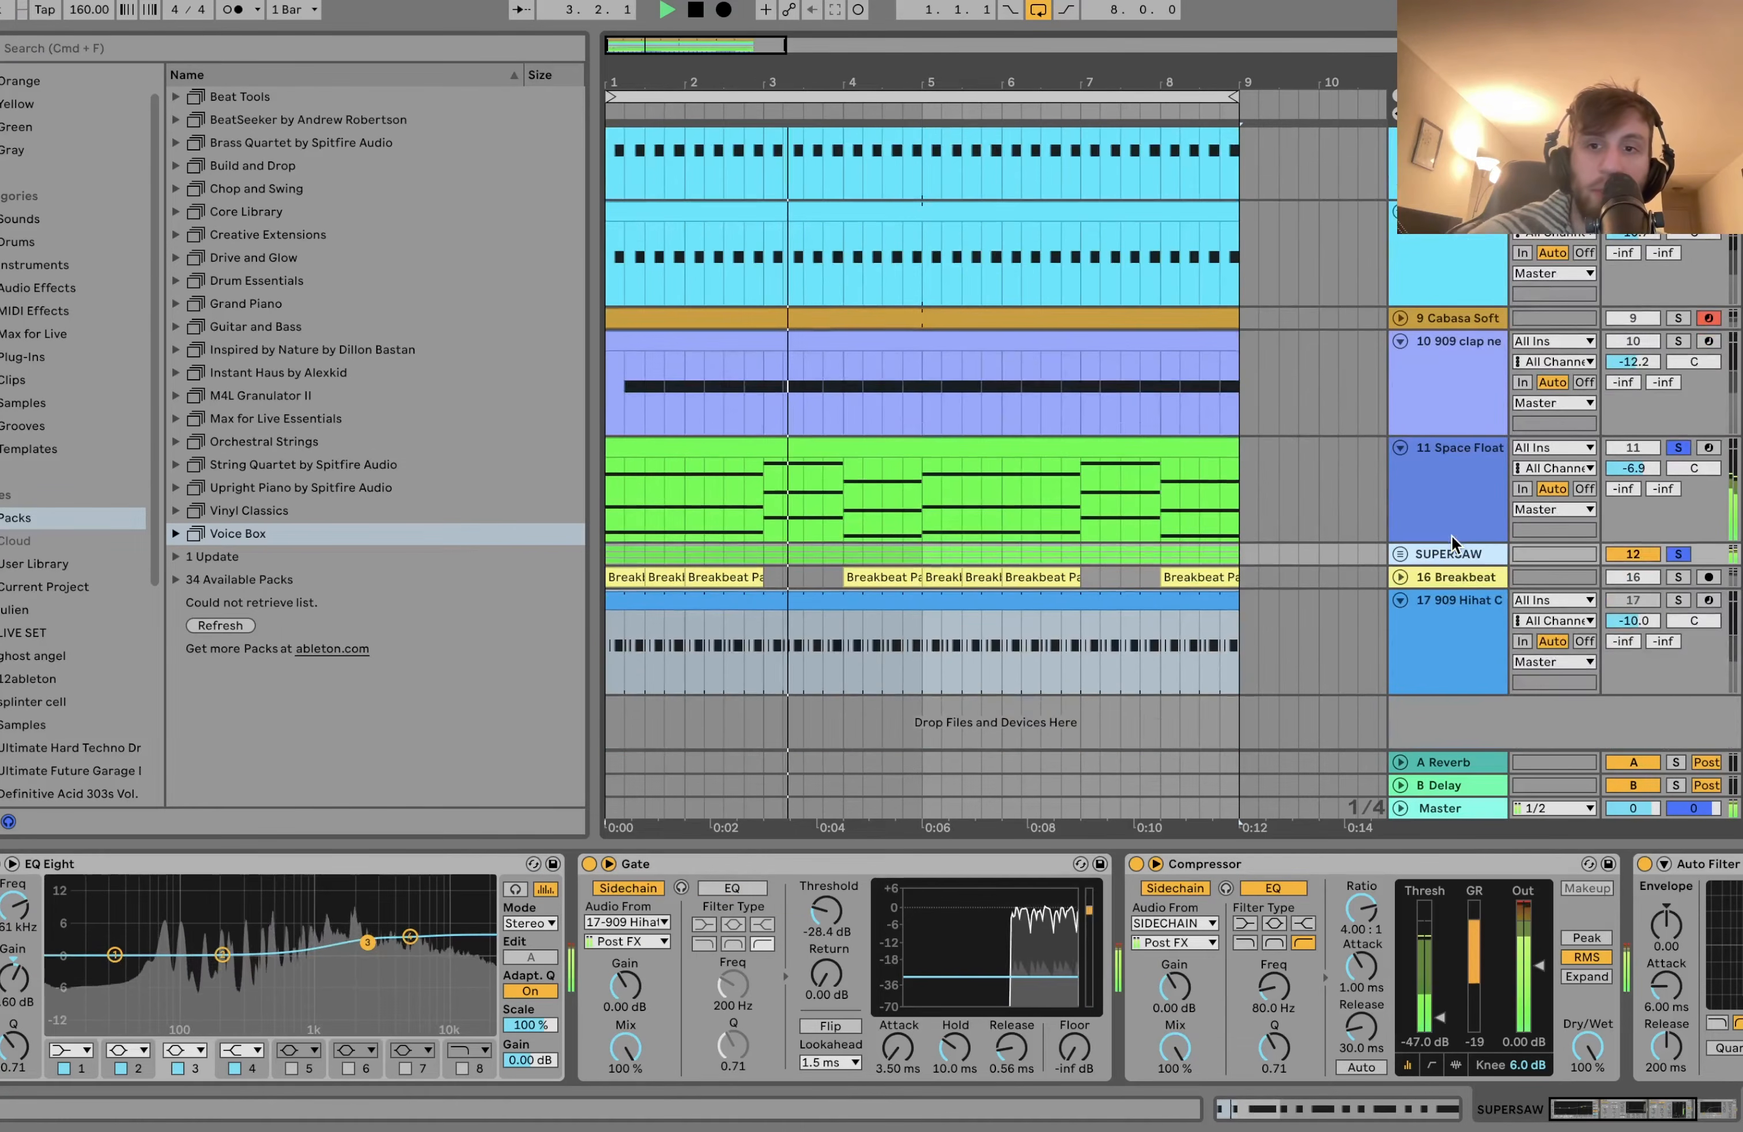
# Clear the solos on Space Float and SUPERSAW, audition the full mix, and select the Space Float track.
pyautogui.click(1491, 531)
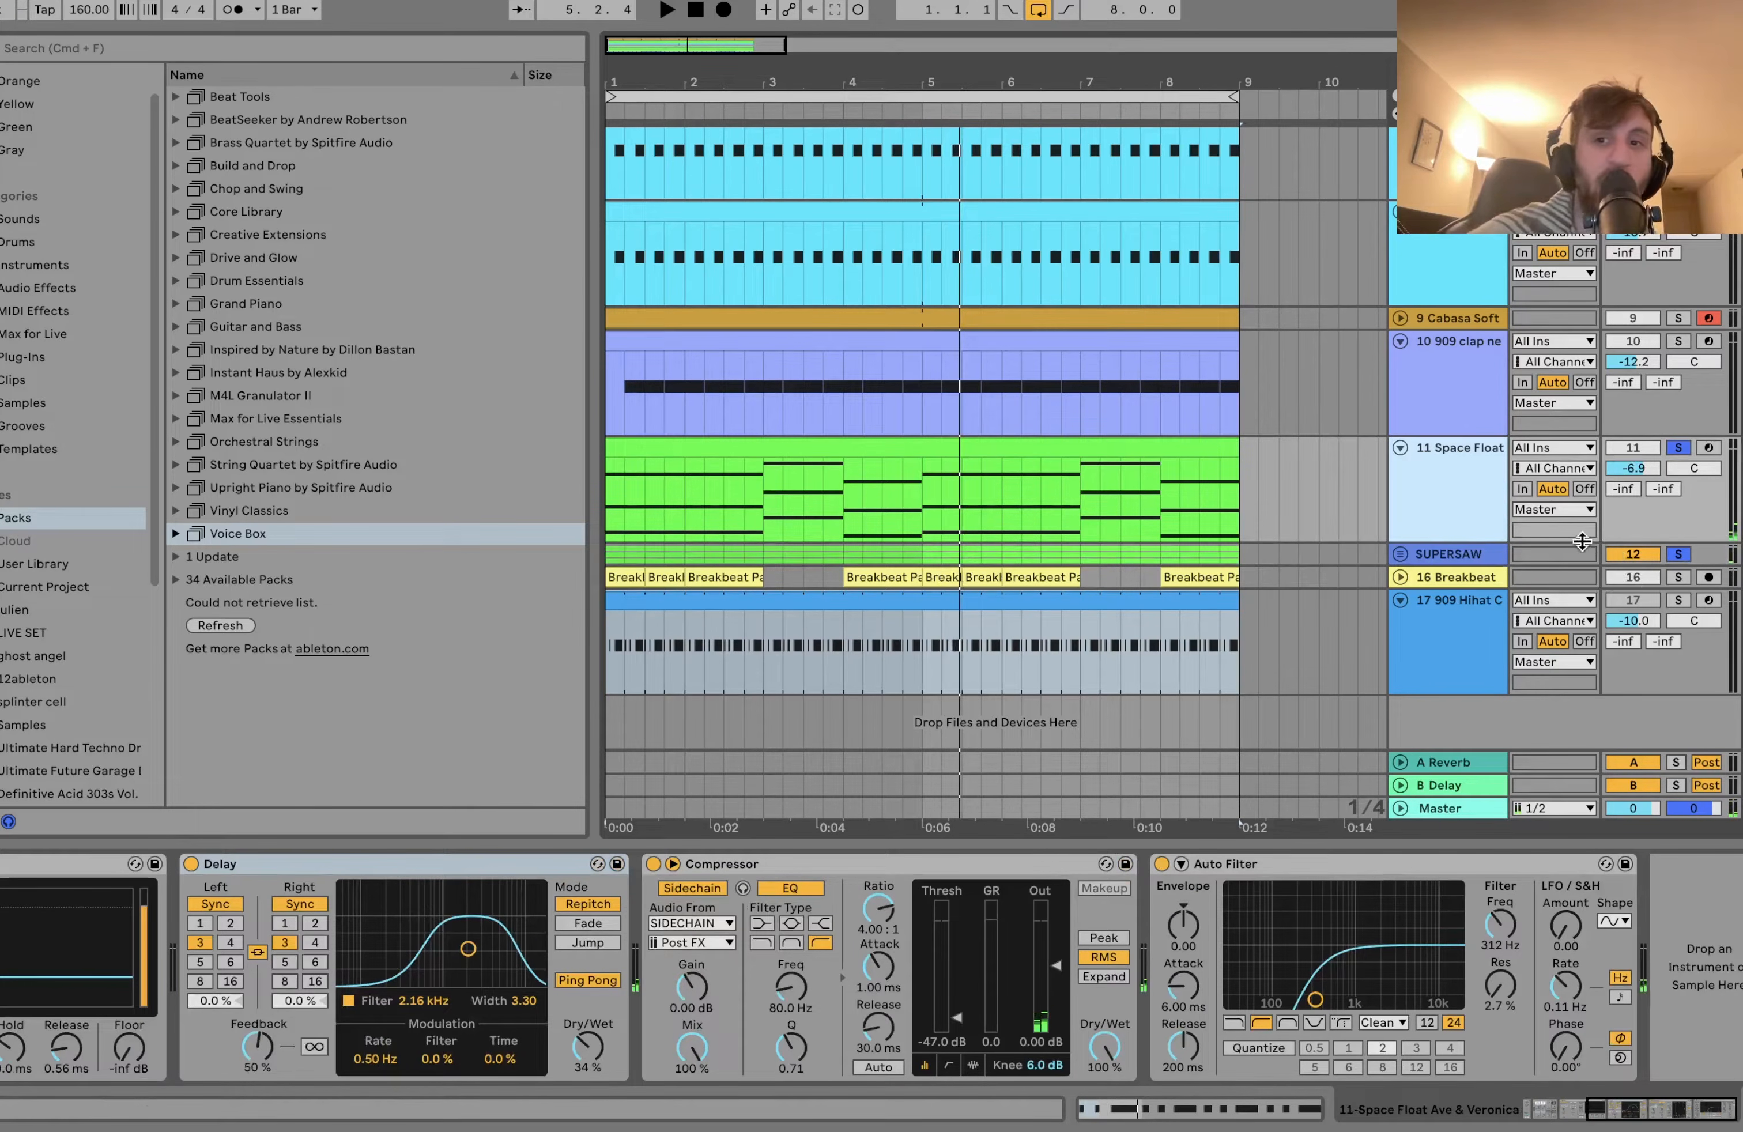
pyautogui.click(1679, 447)
pyautogui.press('space')
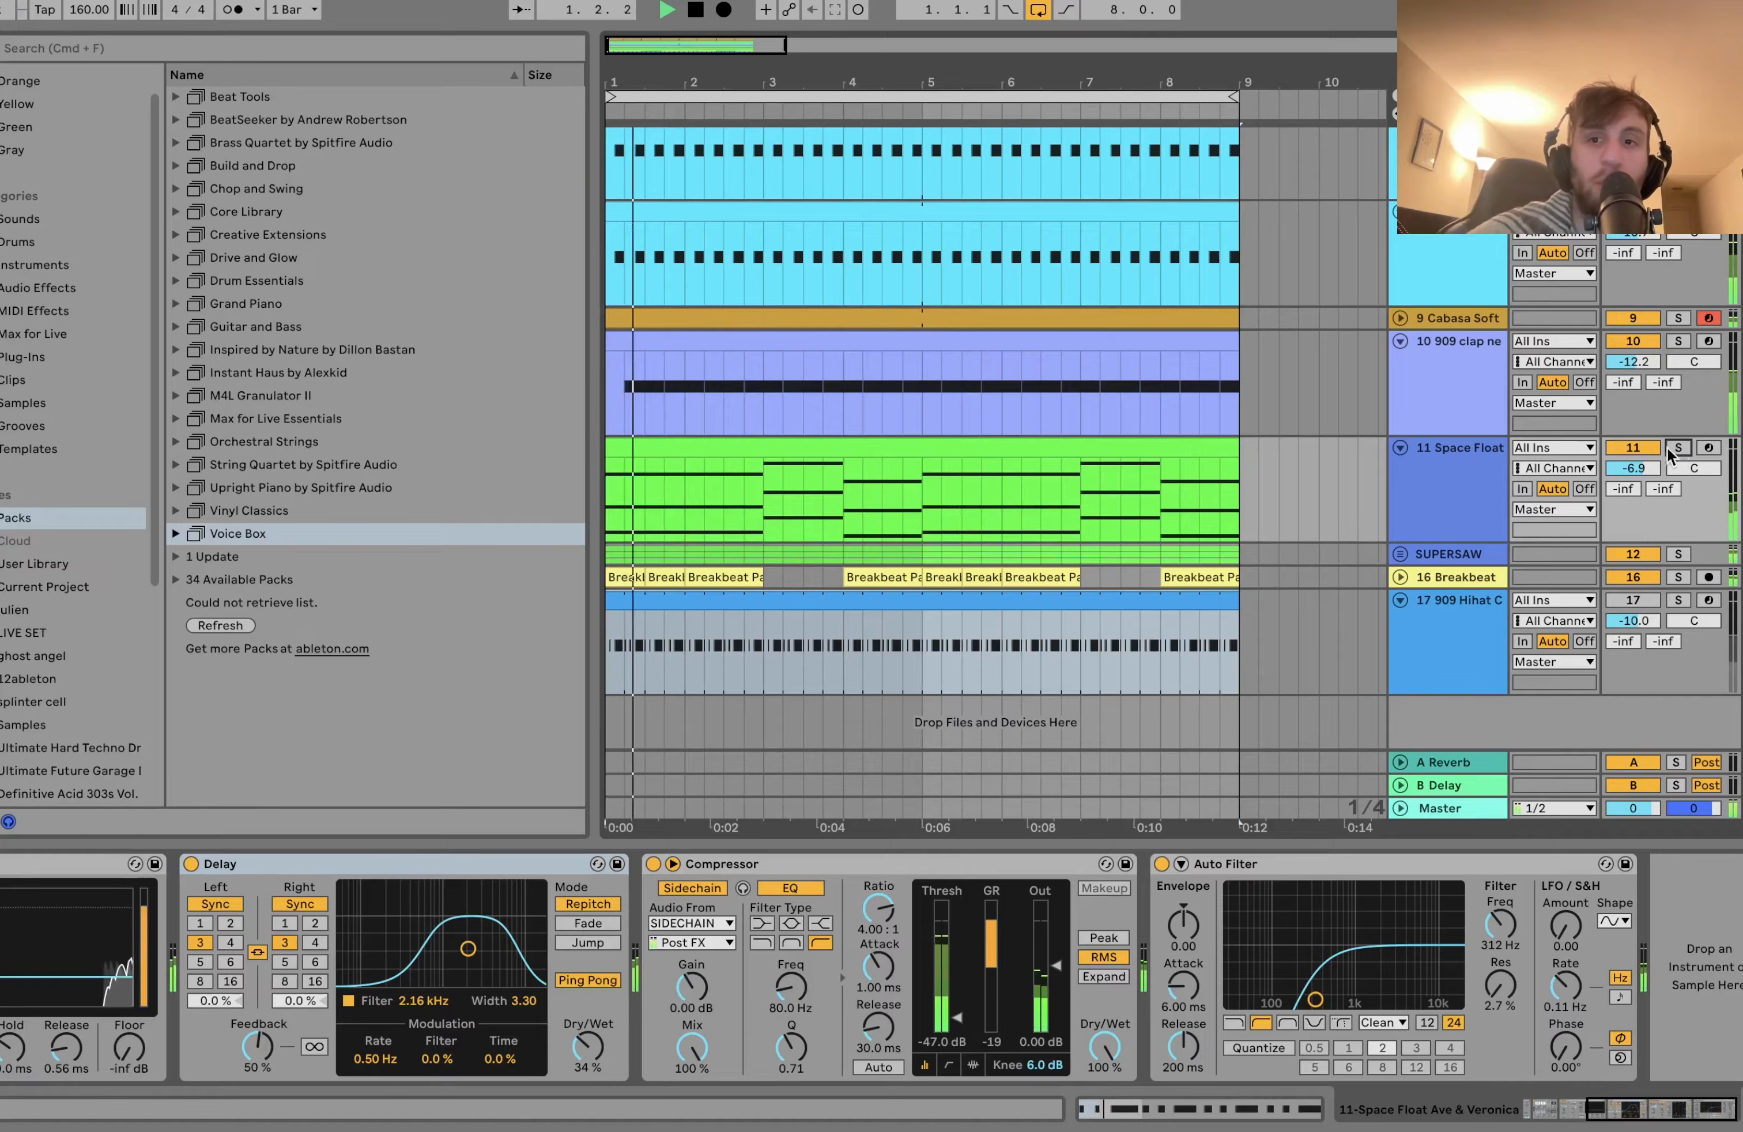
pyautogui.click(1446, 457)
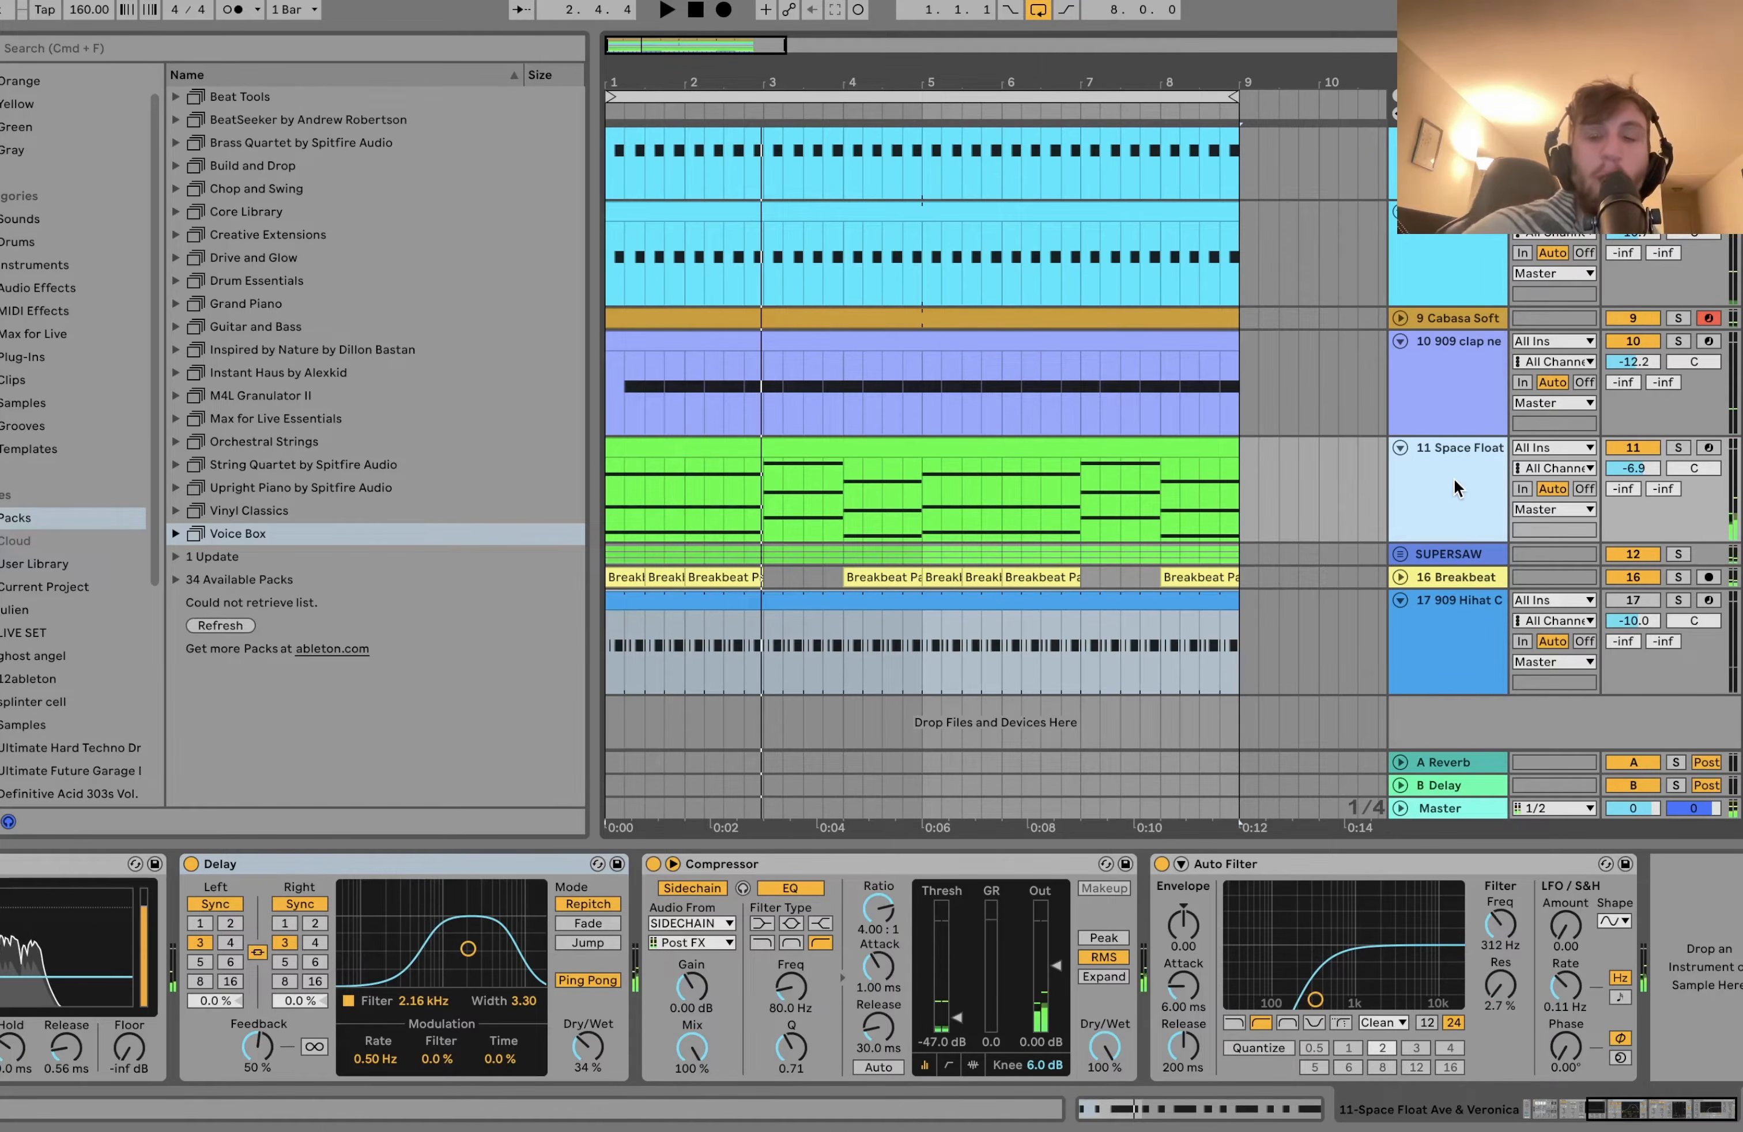
# Unfold the SUPERSAW group, solo it and audition its three Wavetable tracks together.
pyautogui.scroll(3, 1454, 478)
pyautogui.scroll(3, 1454, 478)
pyautogui.scroll(-2, 1454, 477)
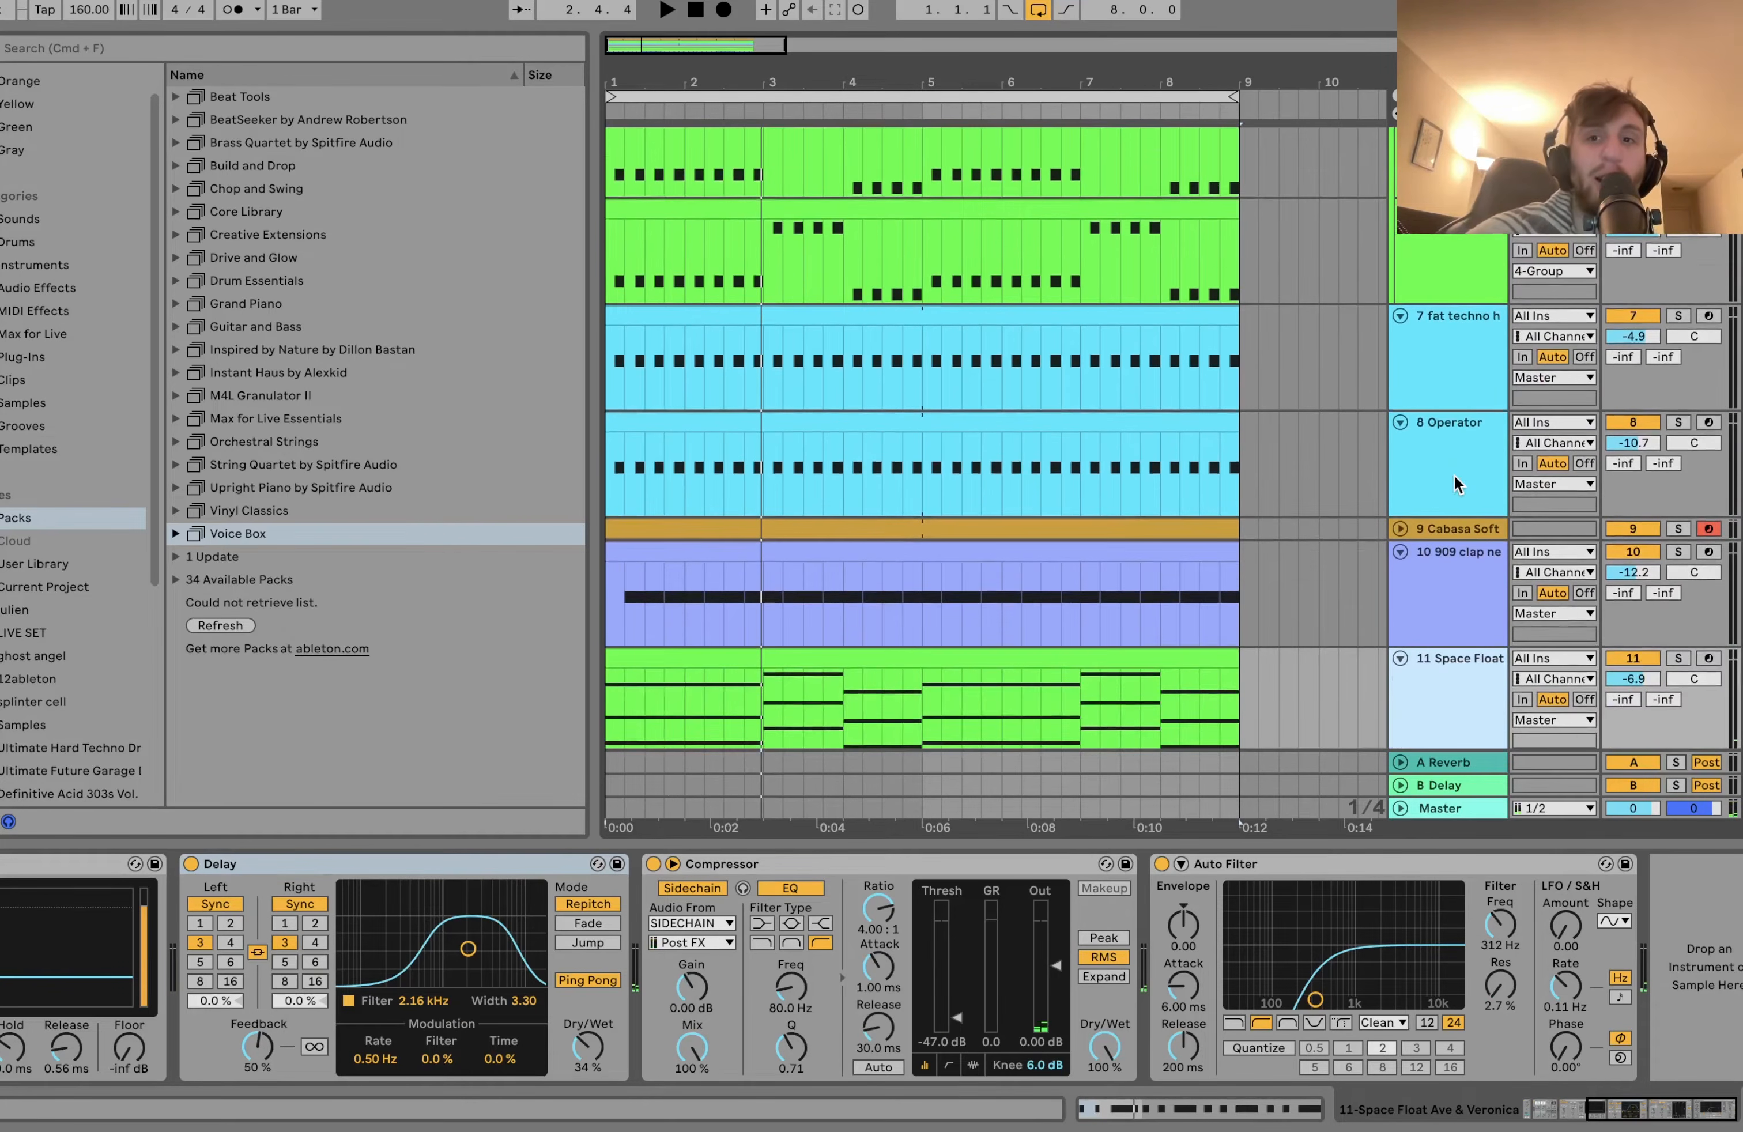
pyautogui.scroll(-4, 1467, 605)
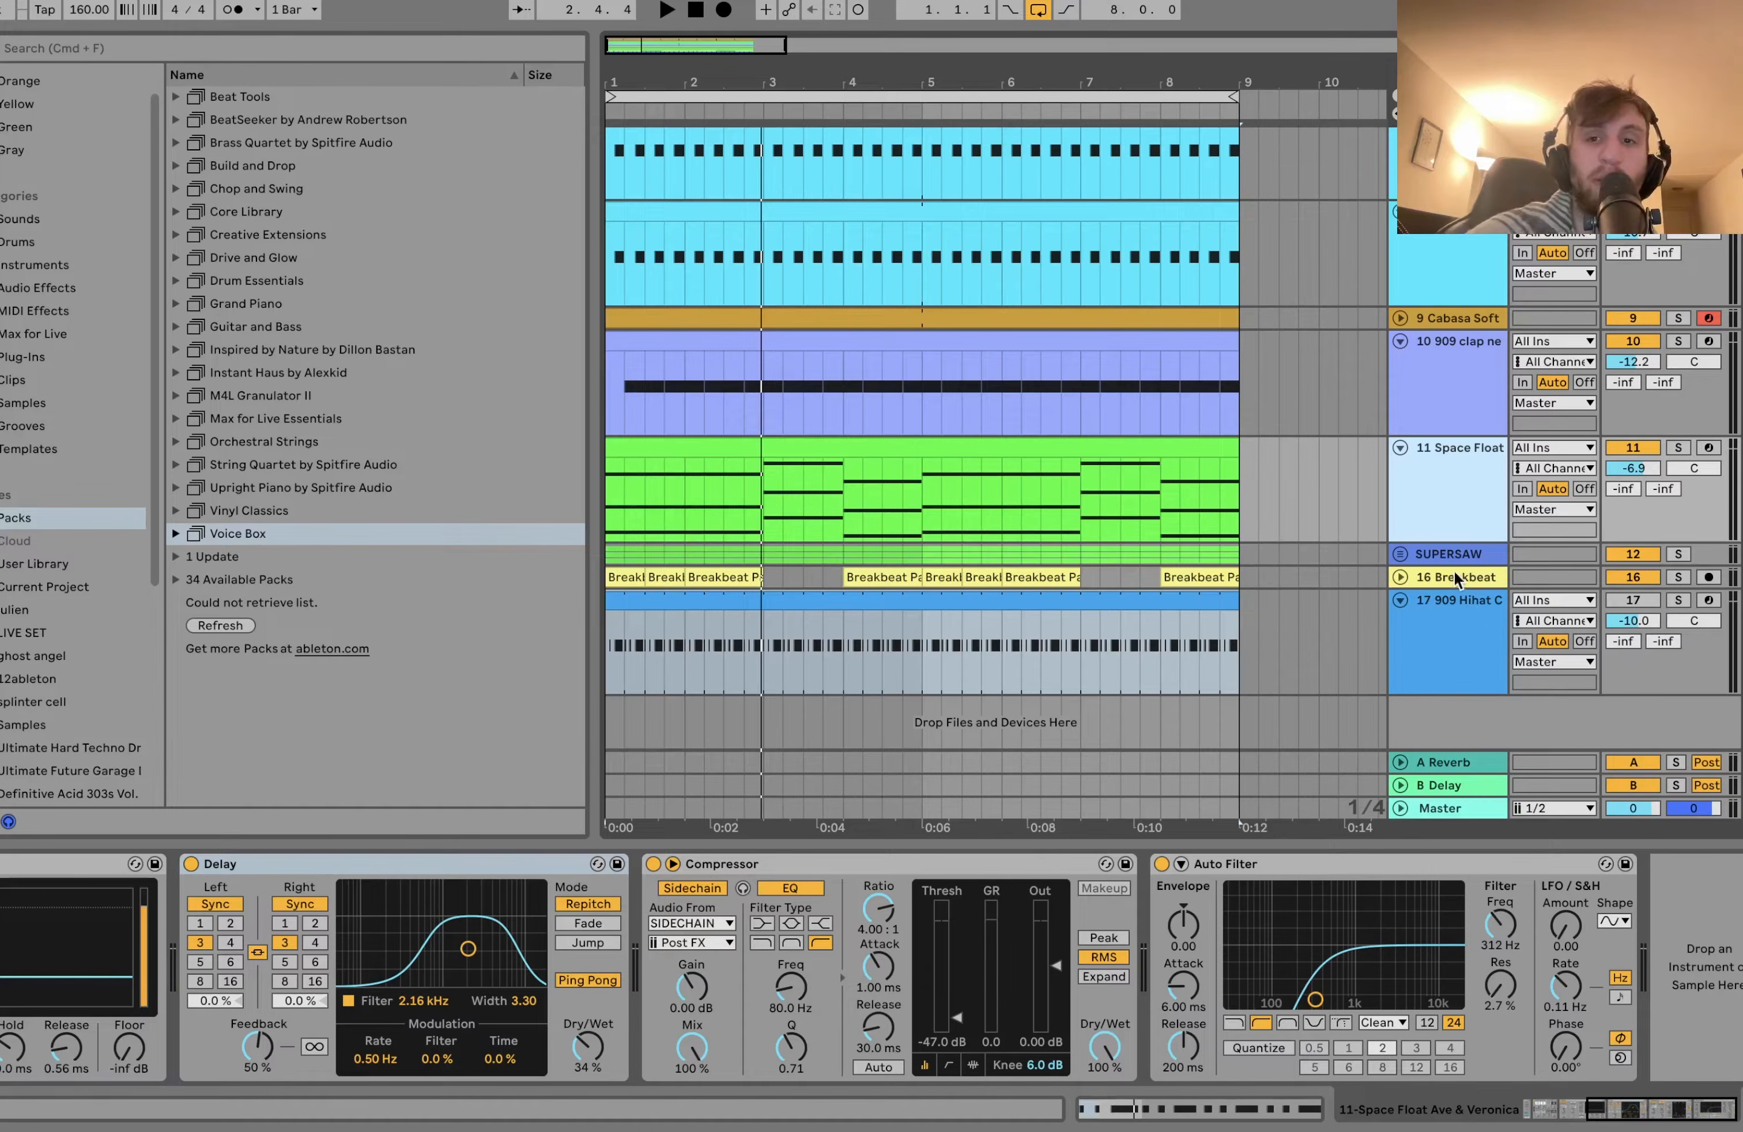
pyautogui.click(1440, 558)
pyautogui.click(1401, 555)
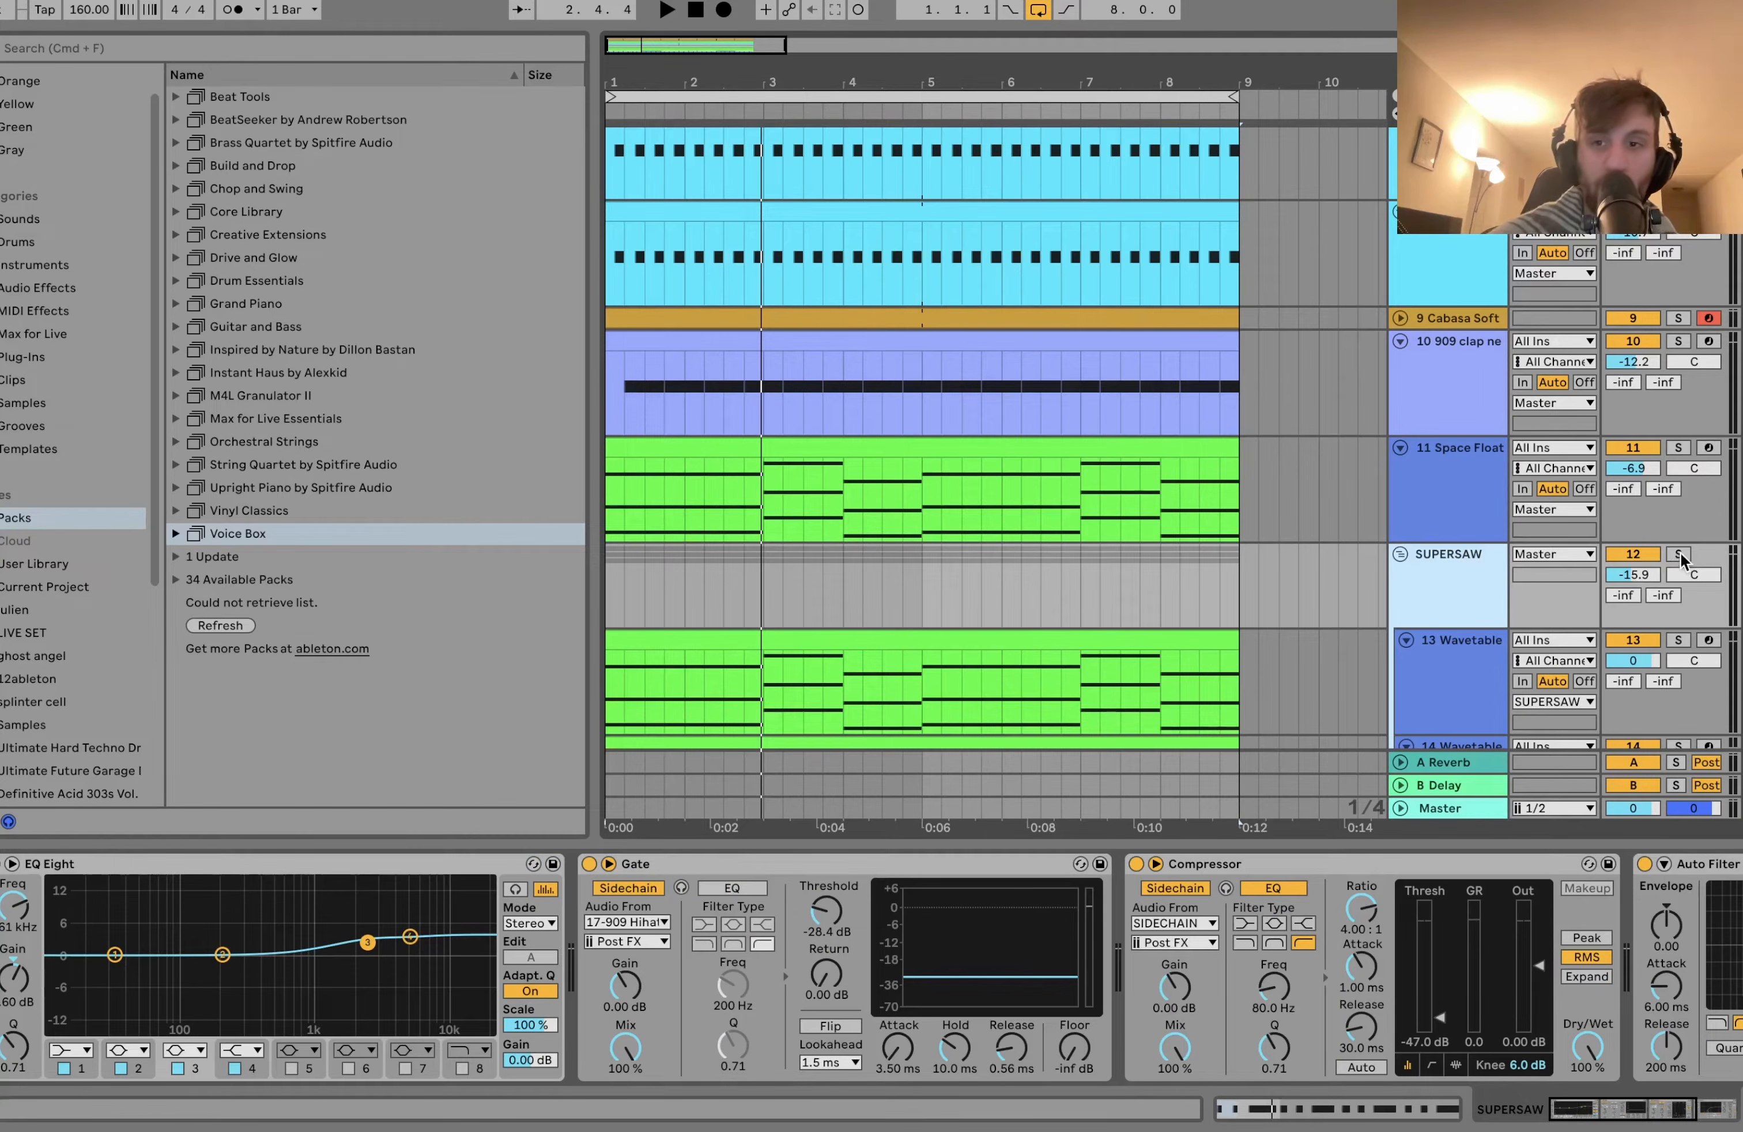
pyautogui.press('space')
pyautogui.scroll(-7, 1681, 557)
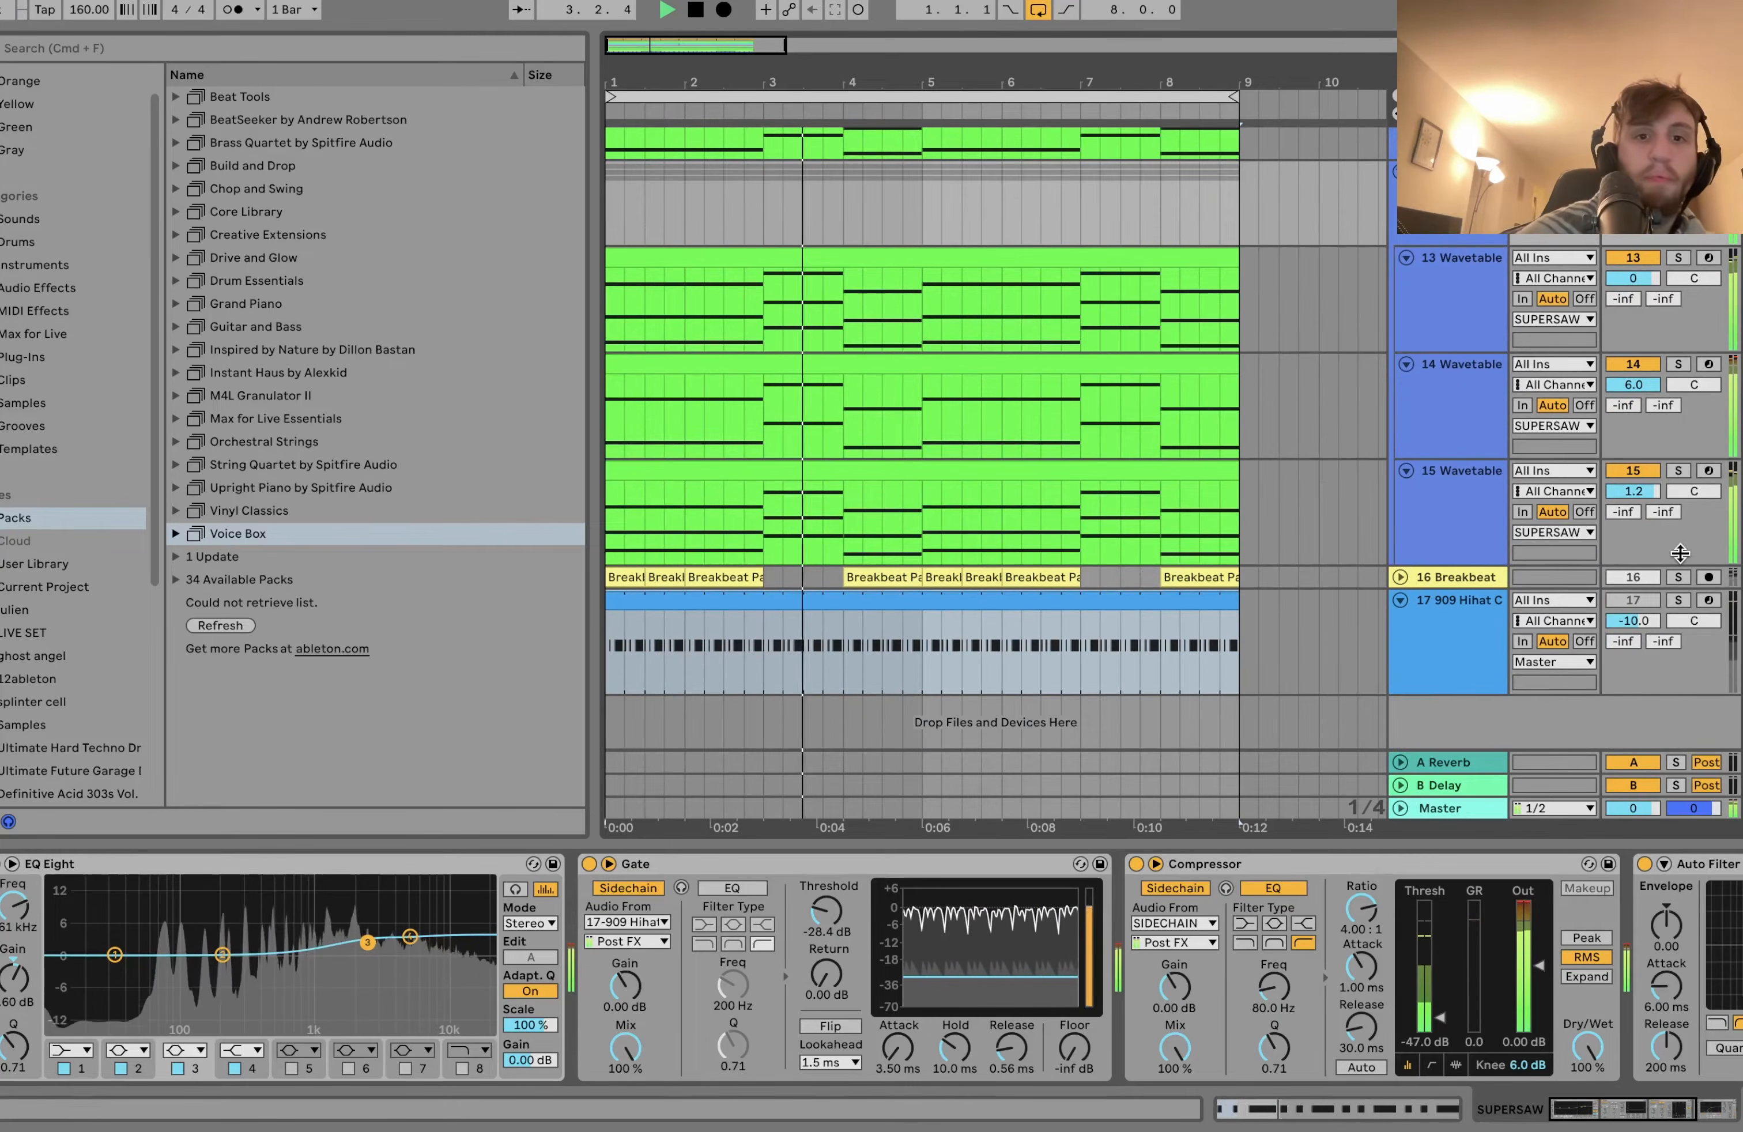
pyautogui.press('space')
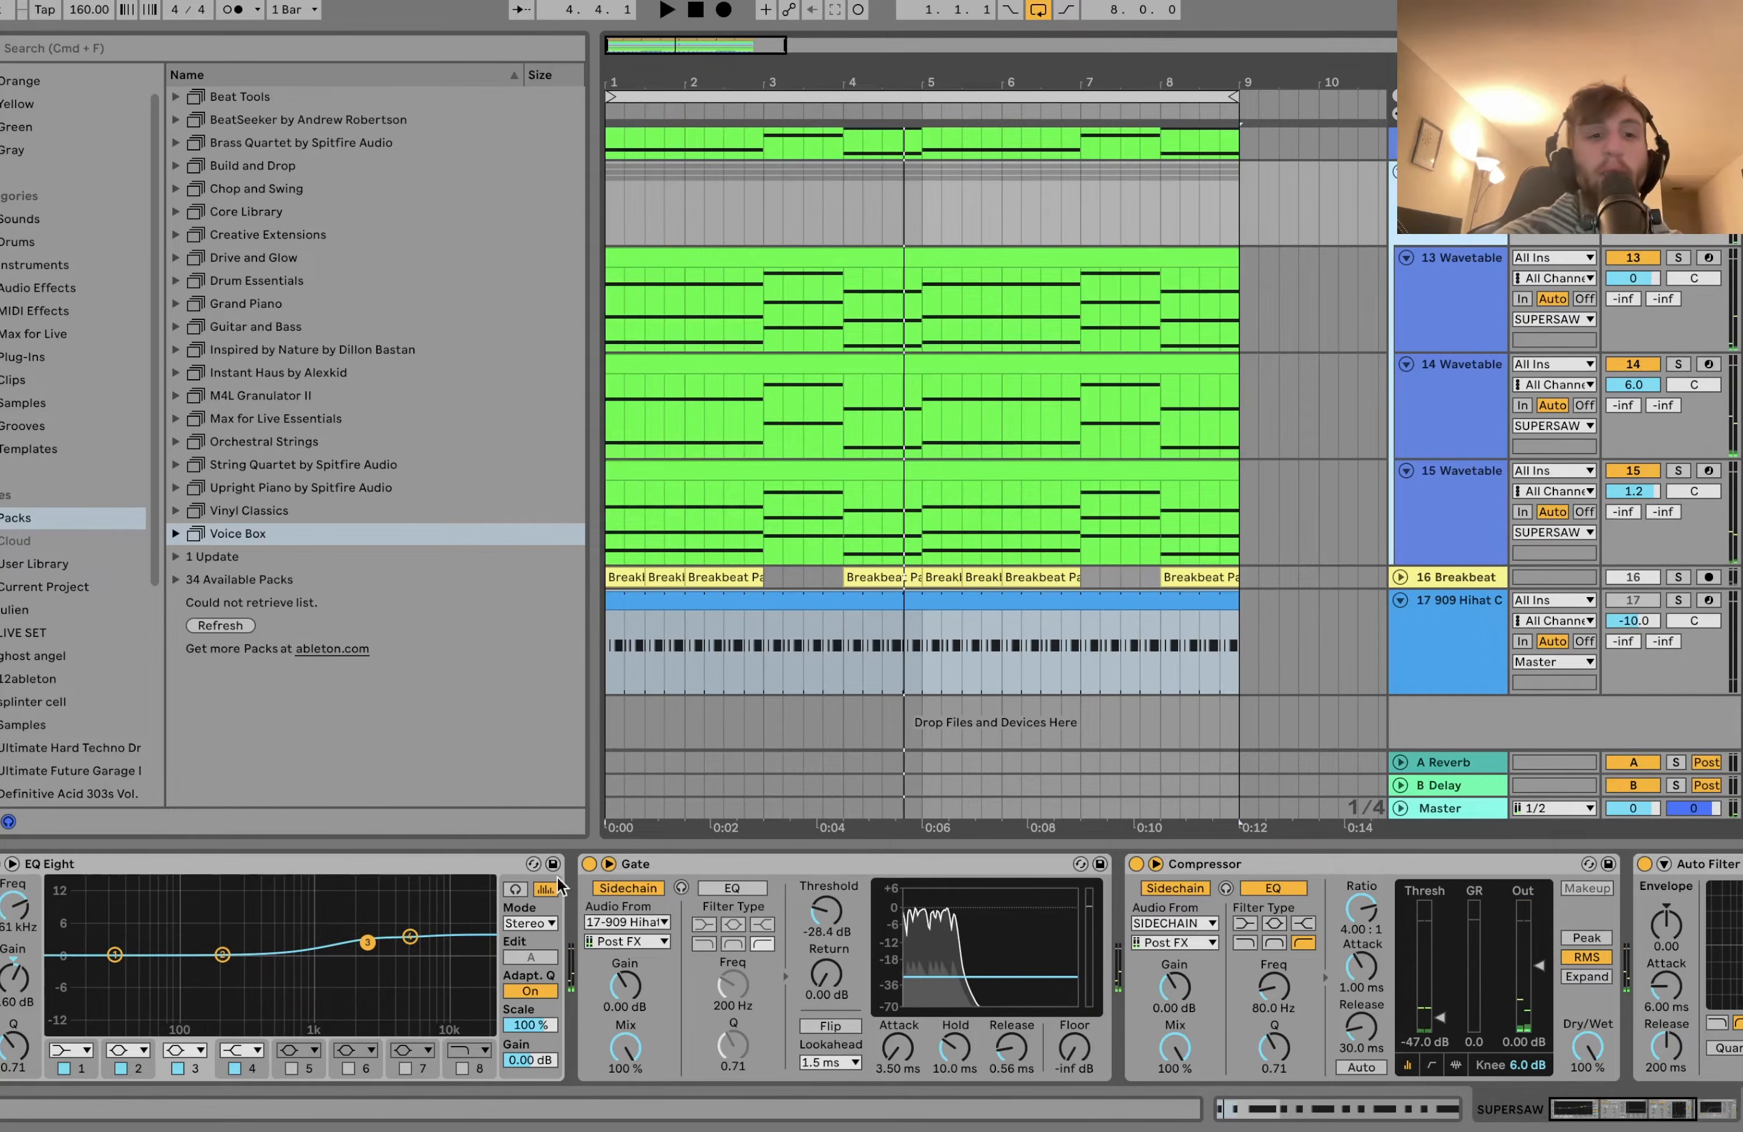
# Select all effect devices on the SUPERSAW group and switch them off.
pyautogui.click(695, 860)
pyautogui.press('super+a')
pyautogui.click(2, 866)
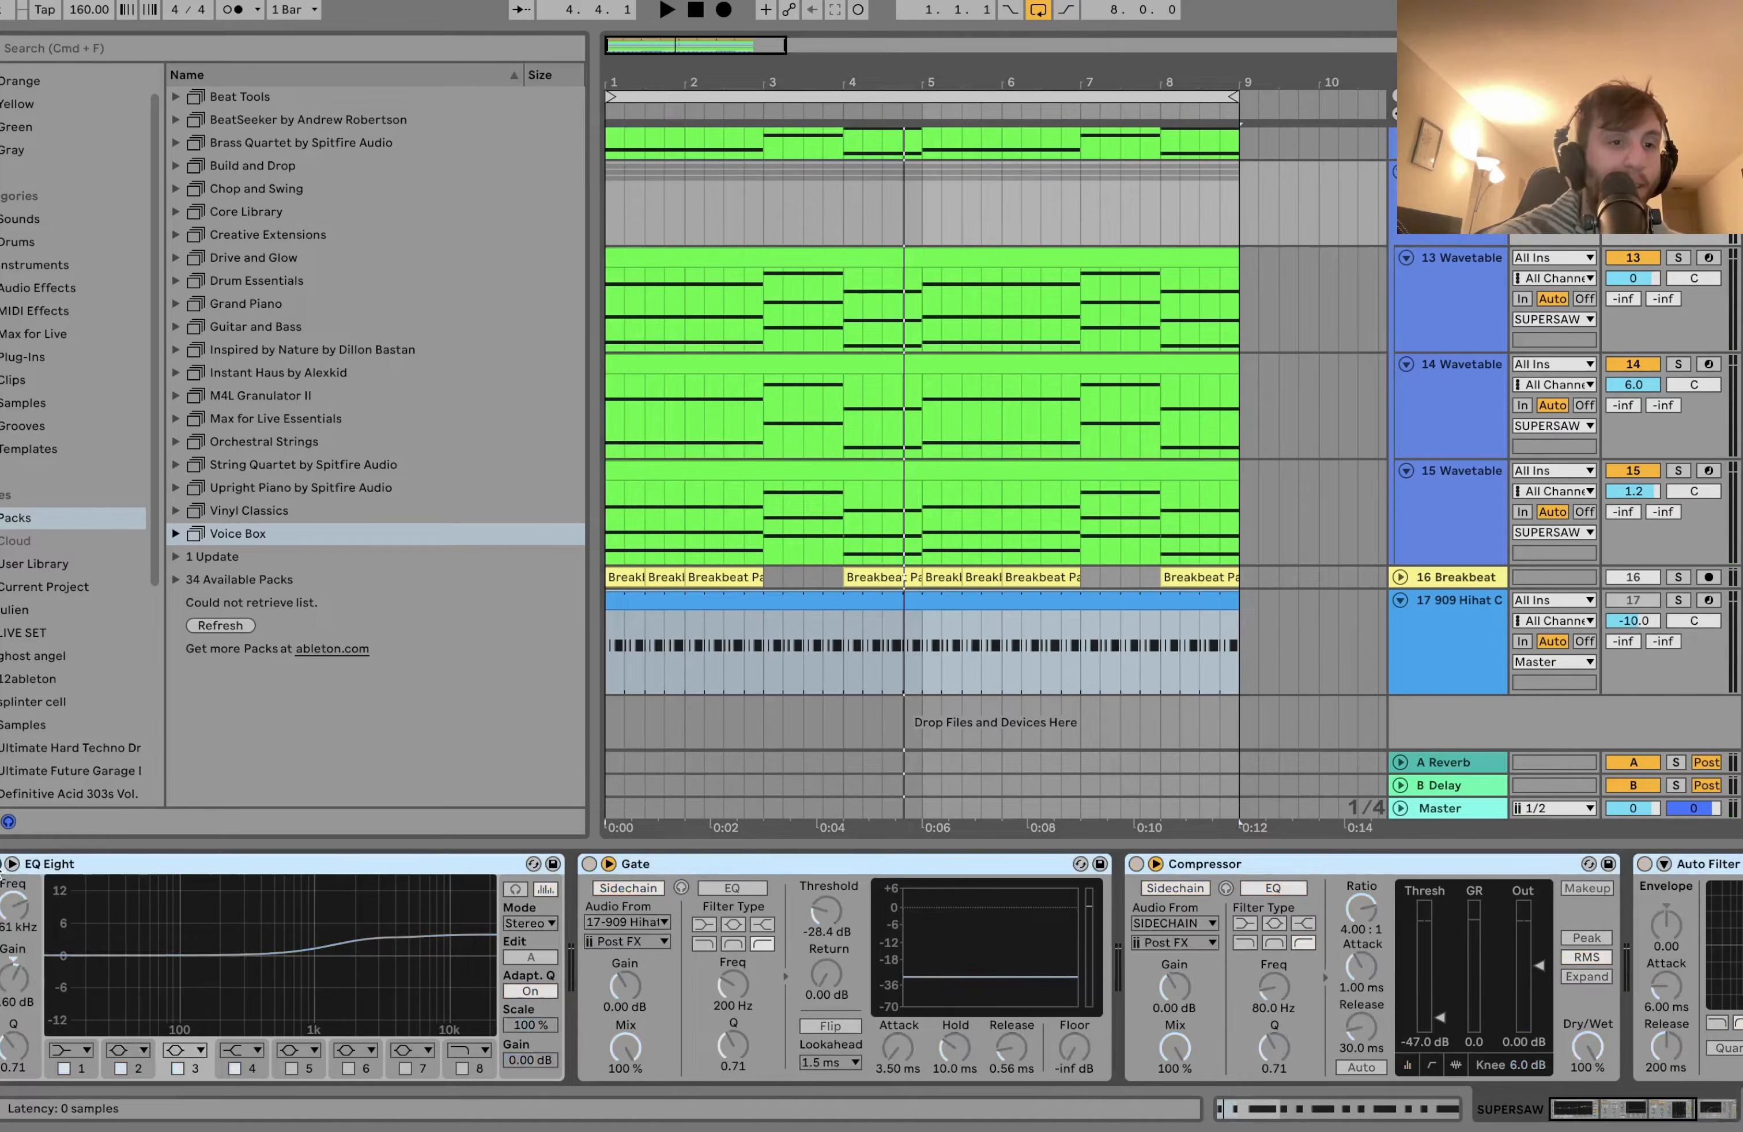
pyautogui.hscroll(7, 885, 916)
pyautogui.hscroll(-7, 893, 915)
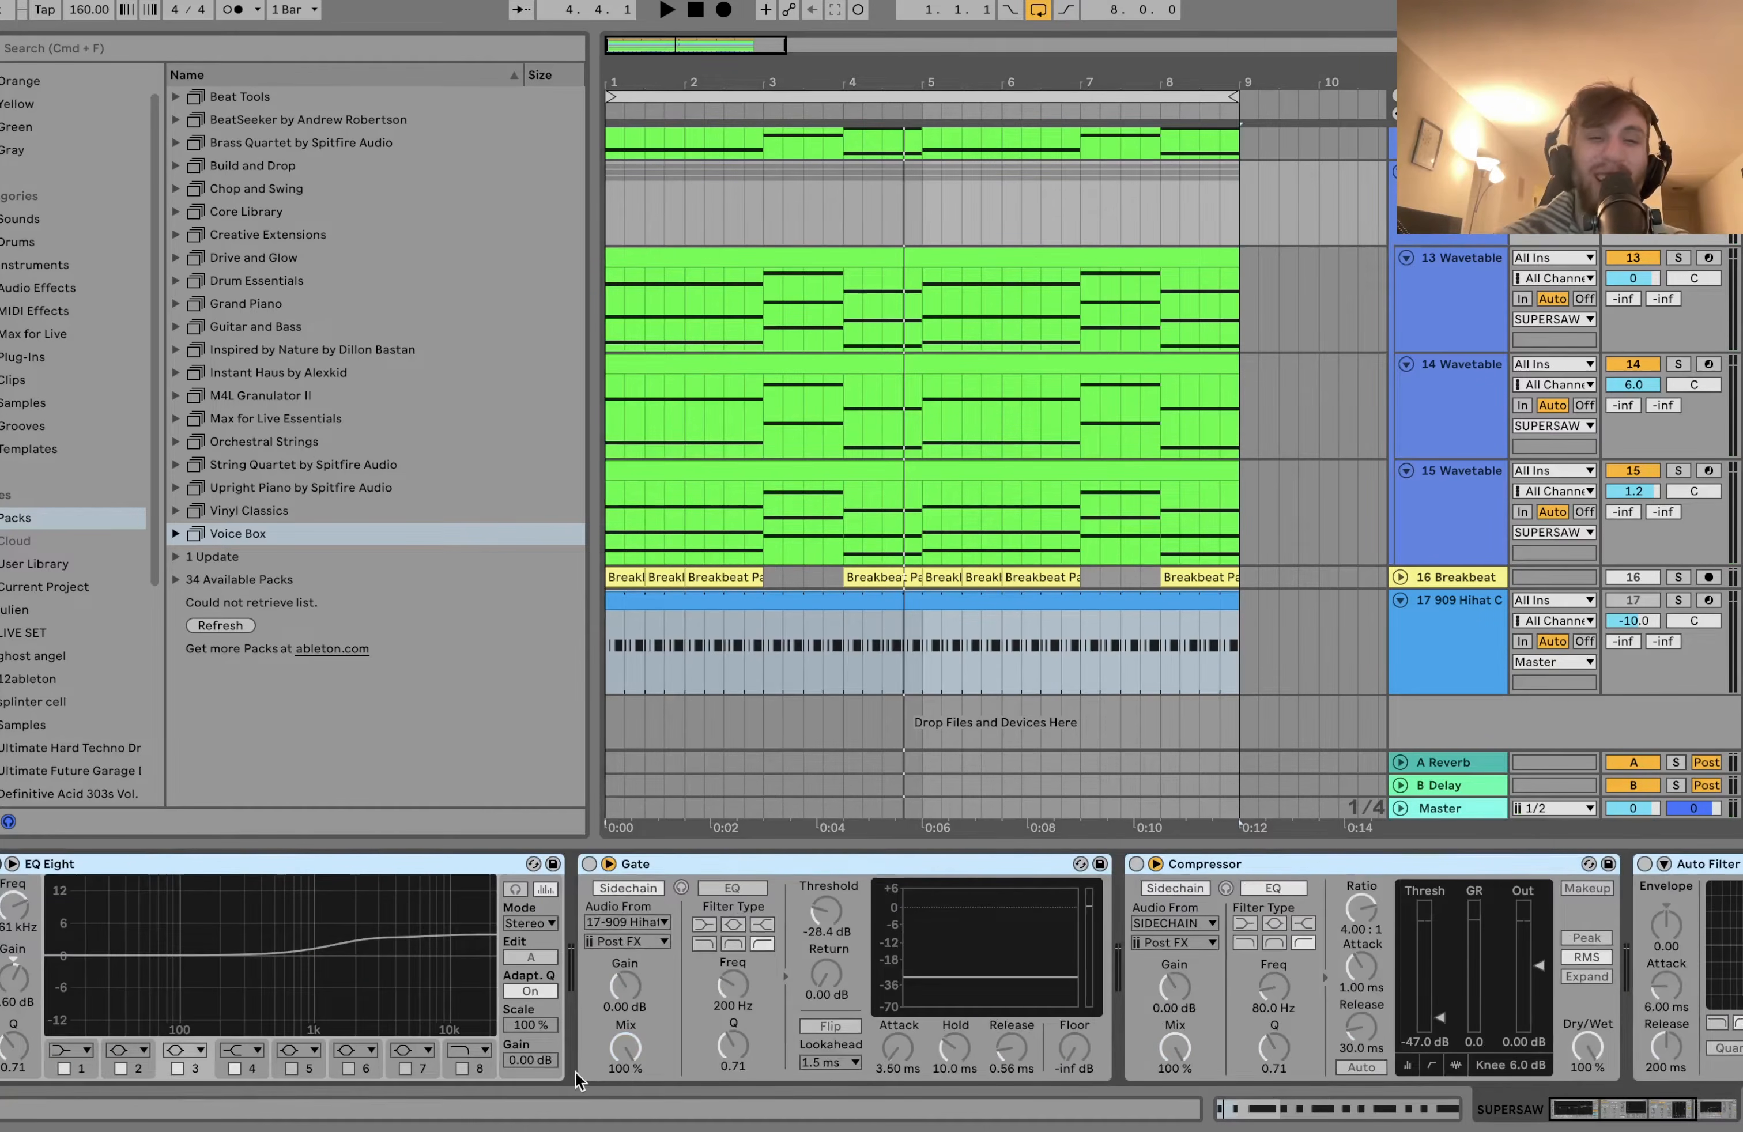
# Audition the supersaw without effects while examining the Wavetable devices on tracks 13, 14 and 15.
pyautogui.press('space')
pyautogui.click(1452, 320)
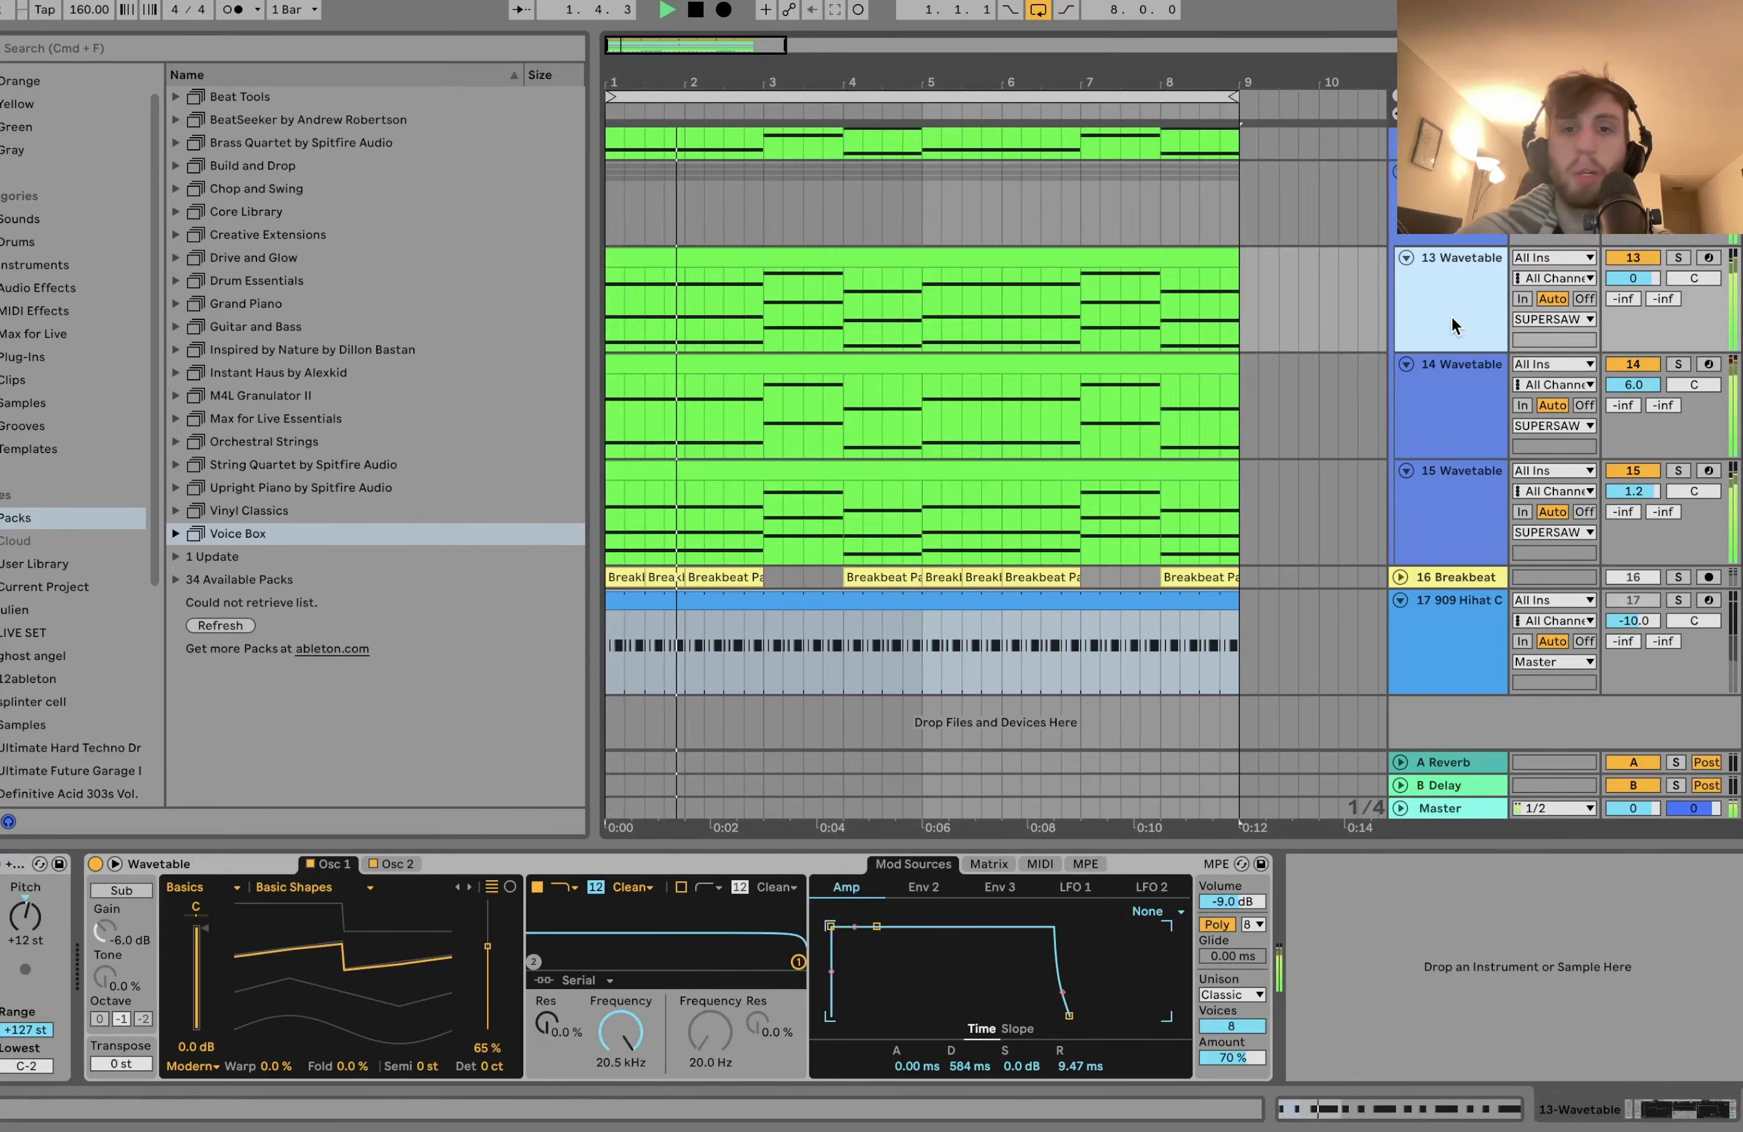
pyautogui.click(1459, 409)
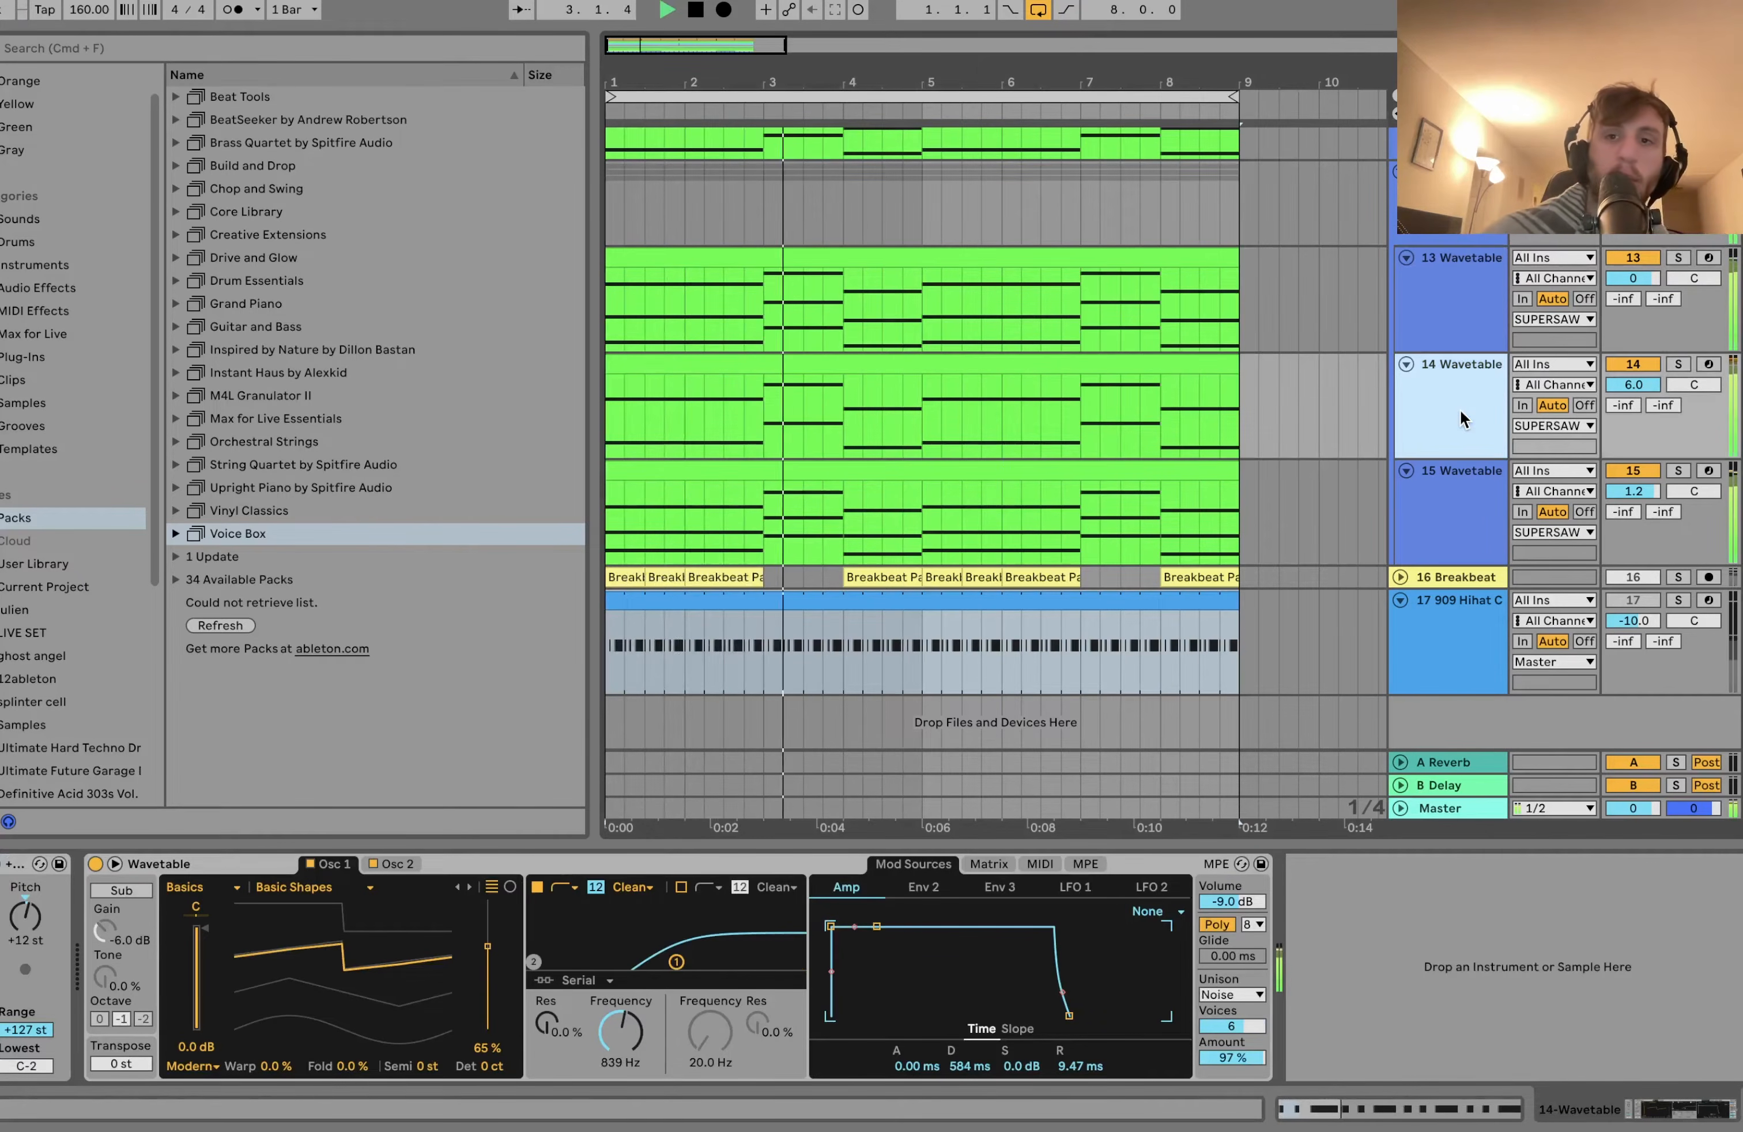
pyautogui.press('Down')
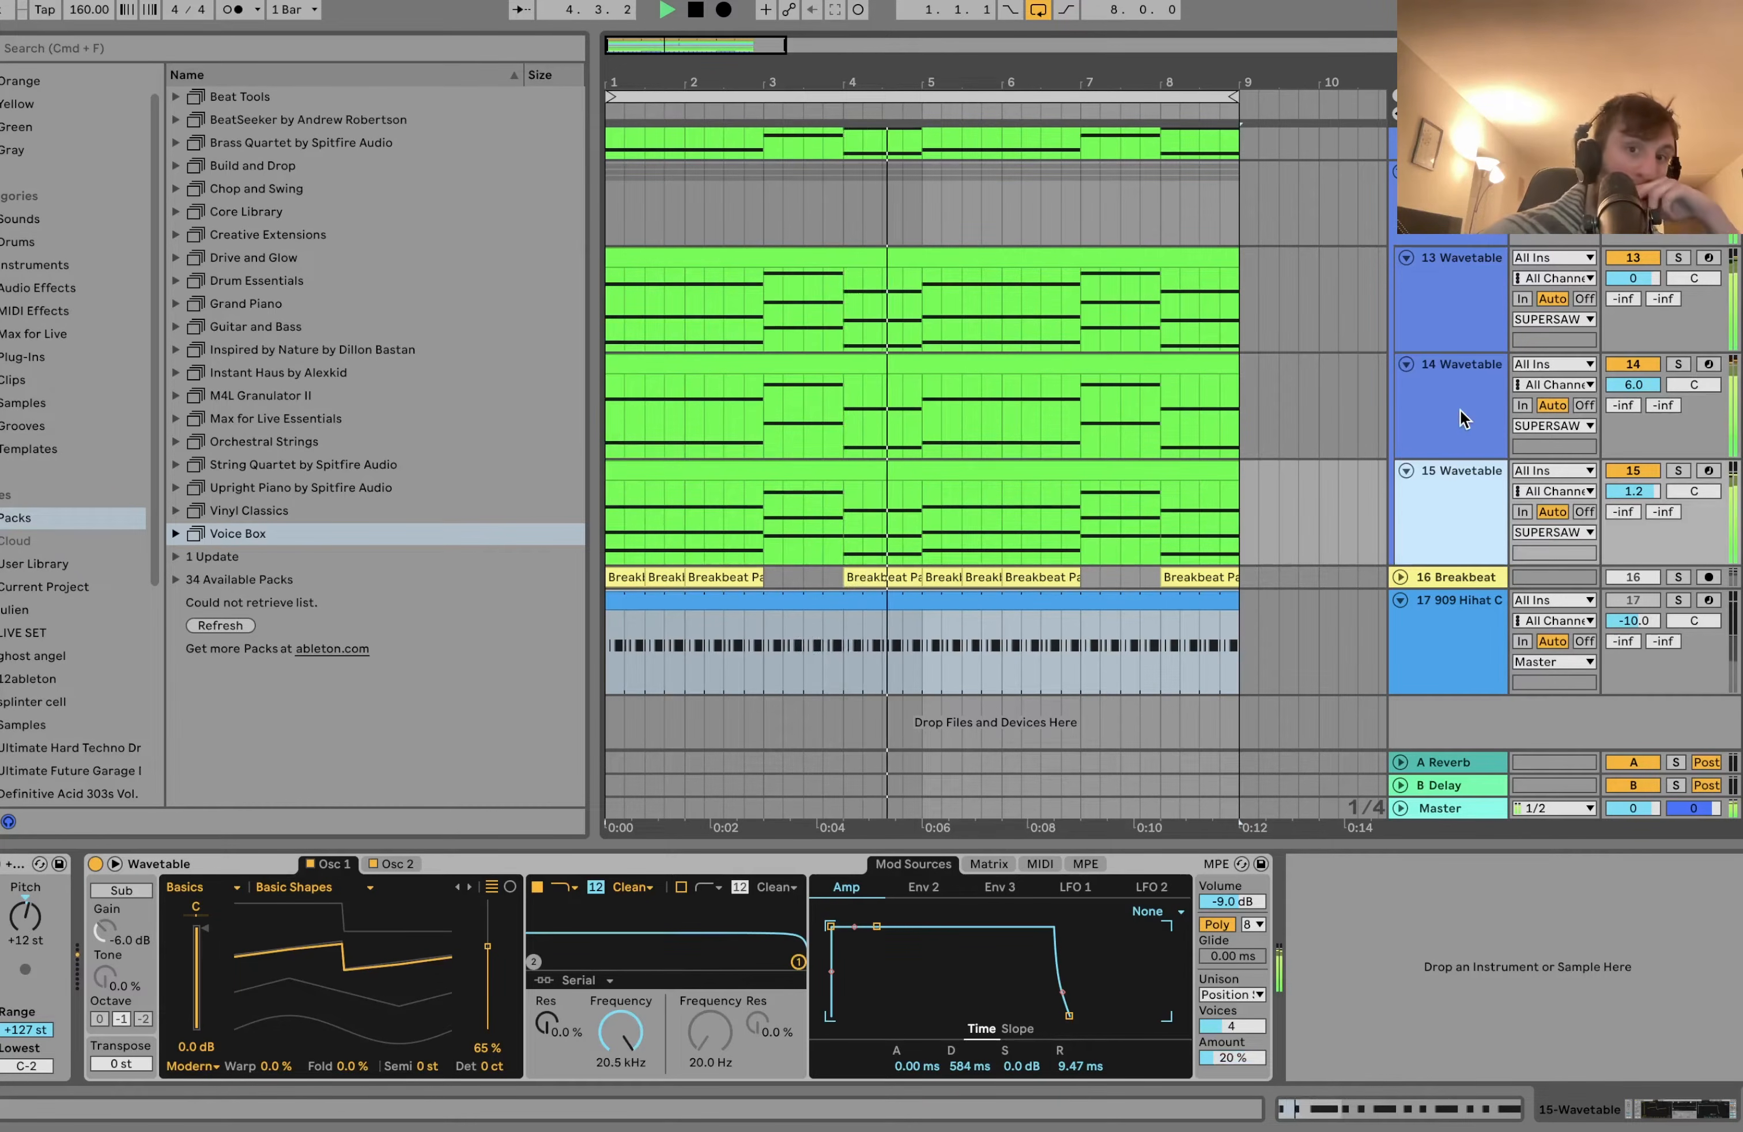
pyautogui.click(1460, 410)
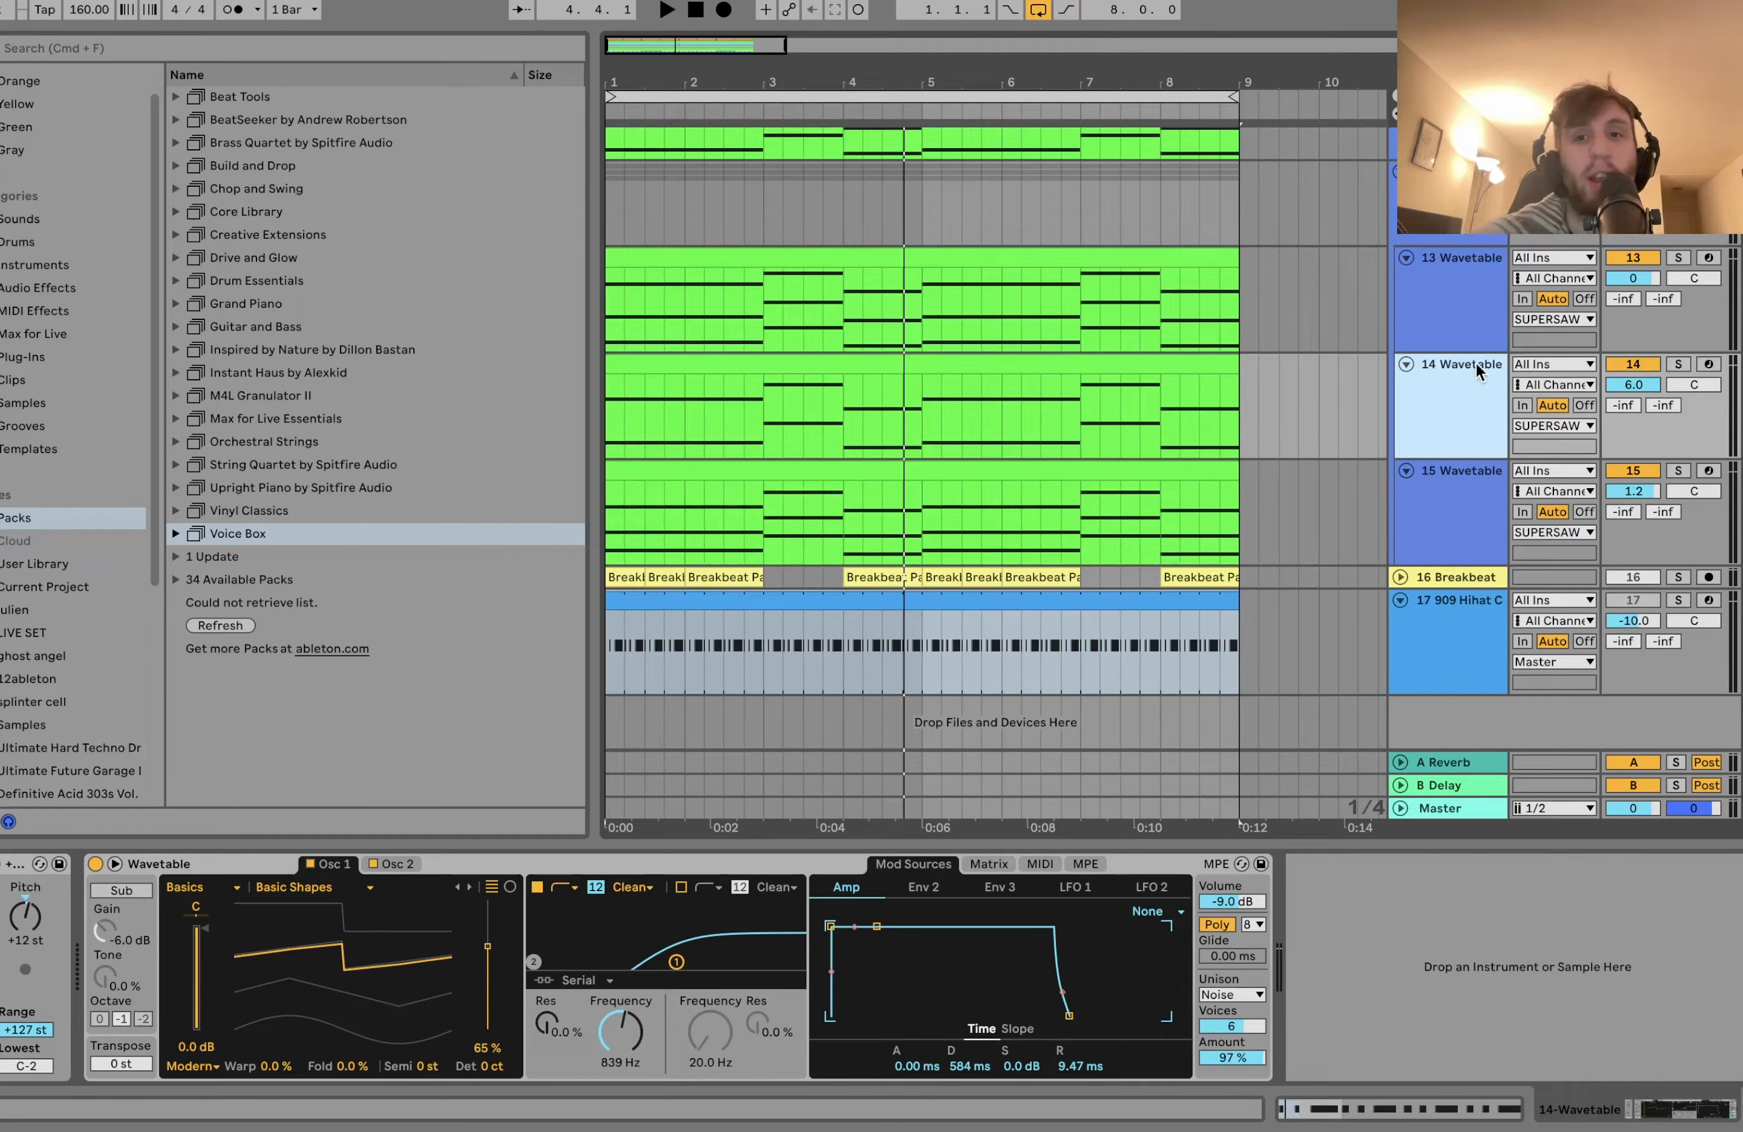
pyautogui.click(1480, 324)
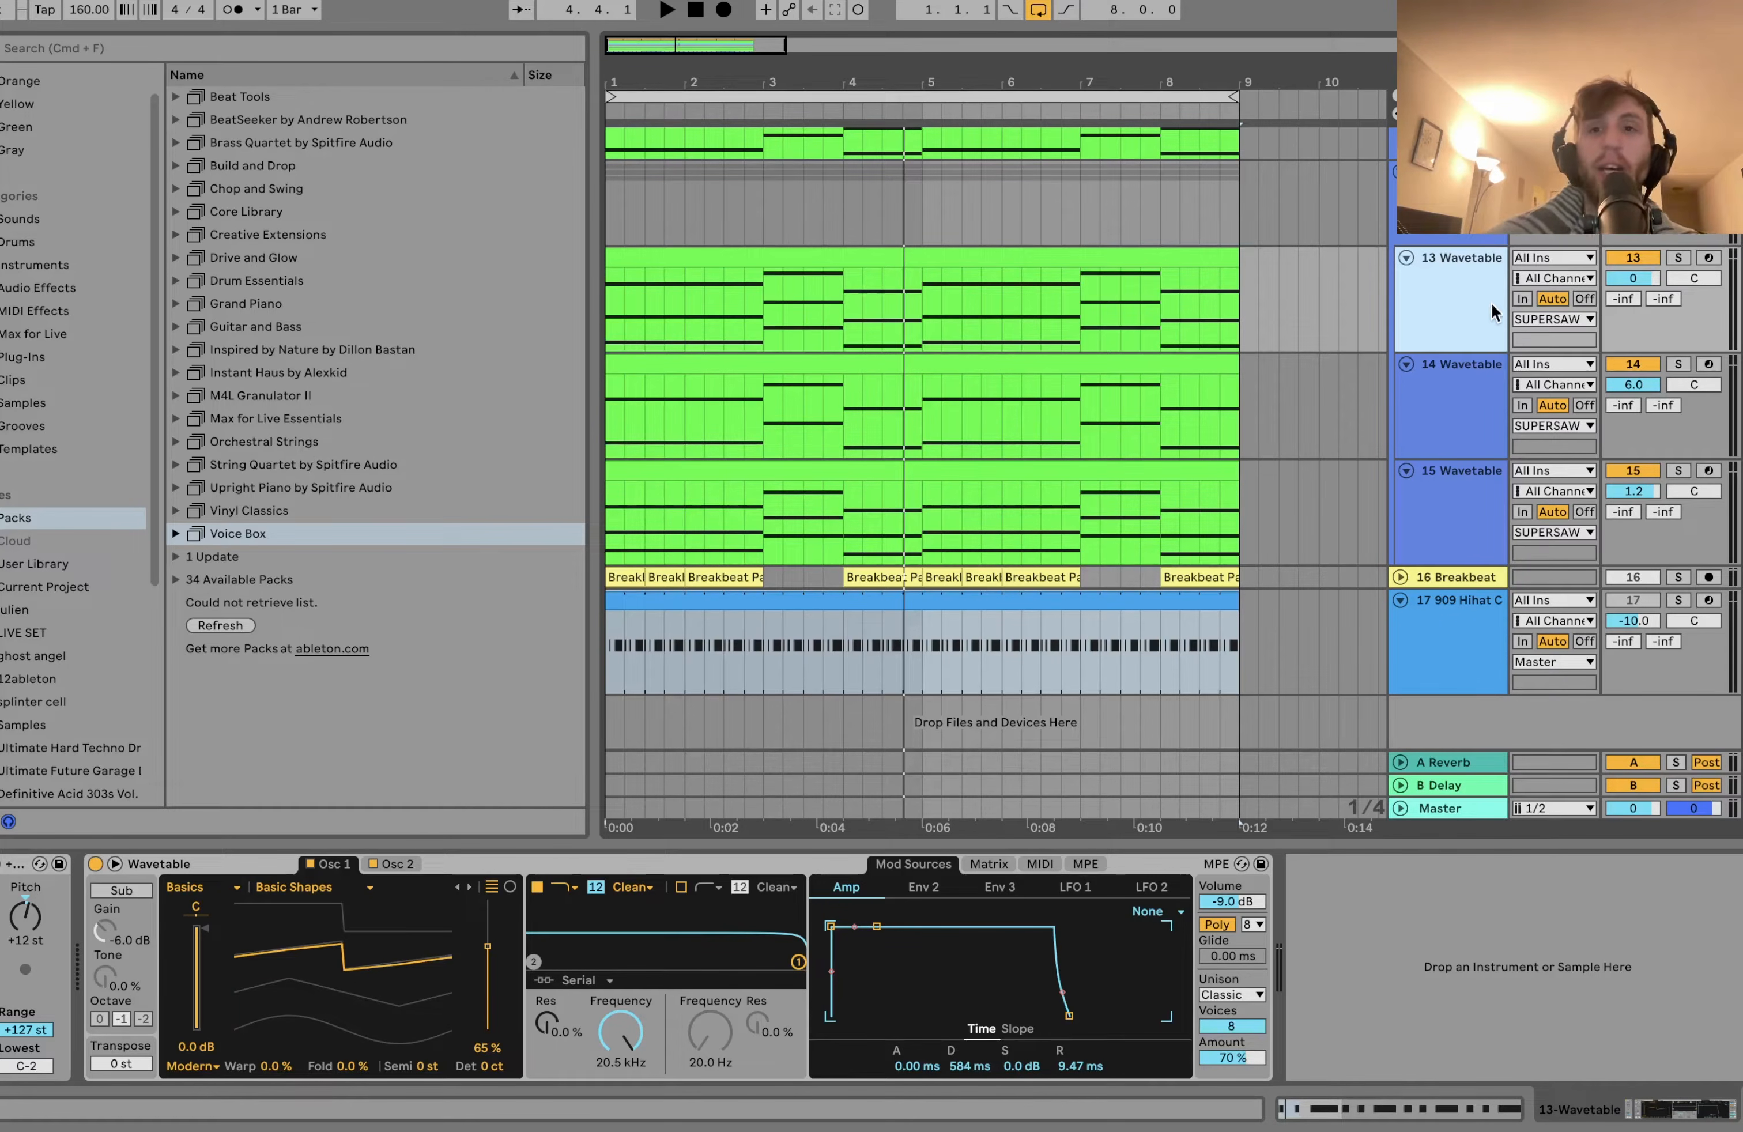
# Solo 13 Wavetable and audition it on its own.
pyautogui.click(1681, 259)
pyautogui.press('space')
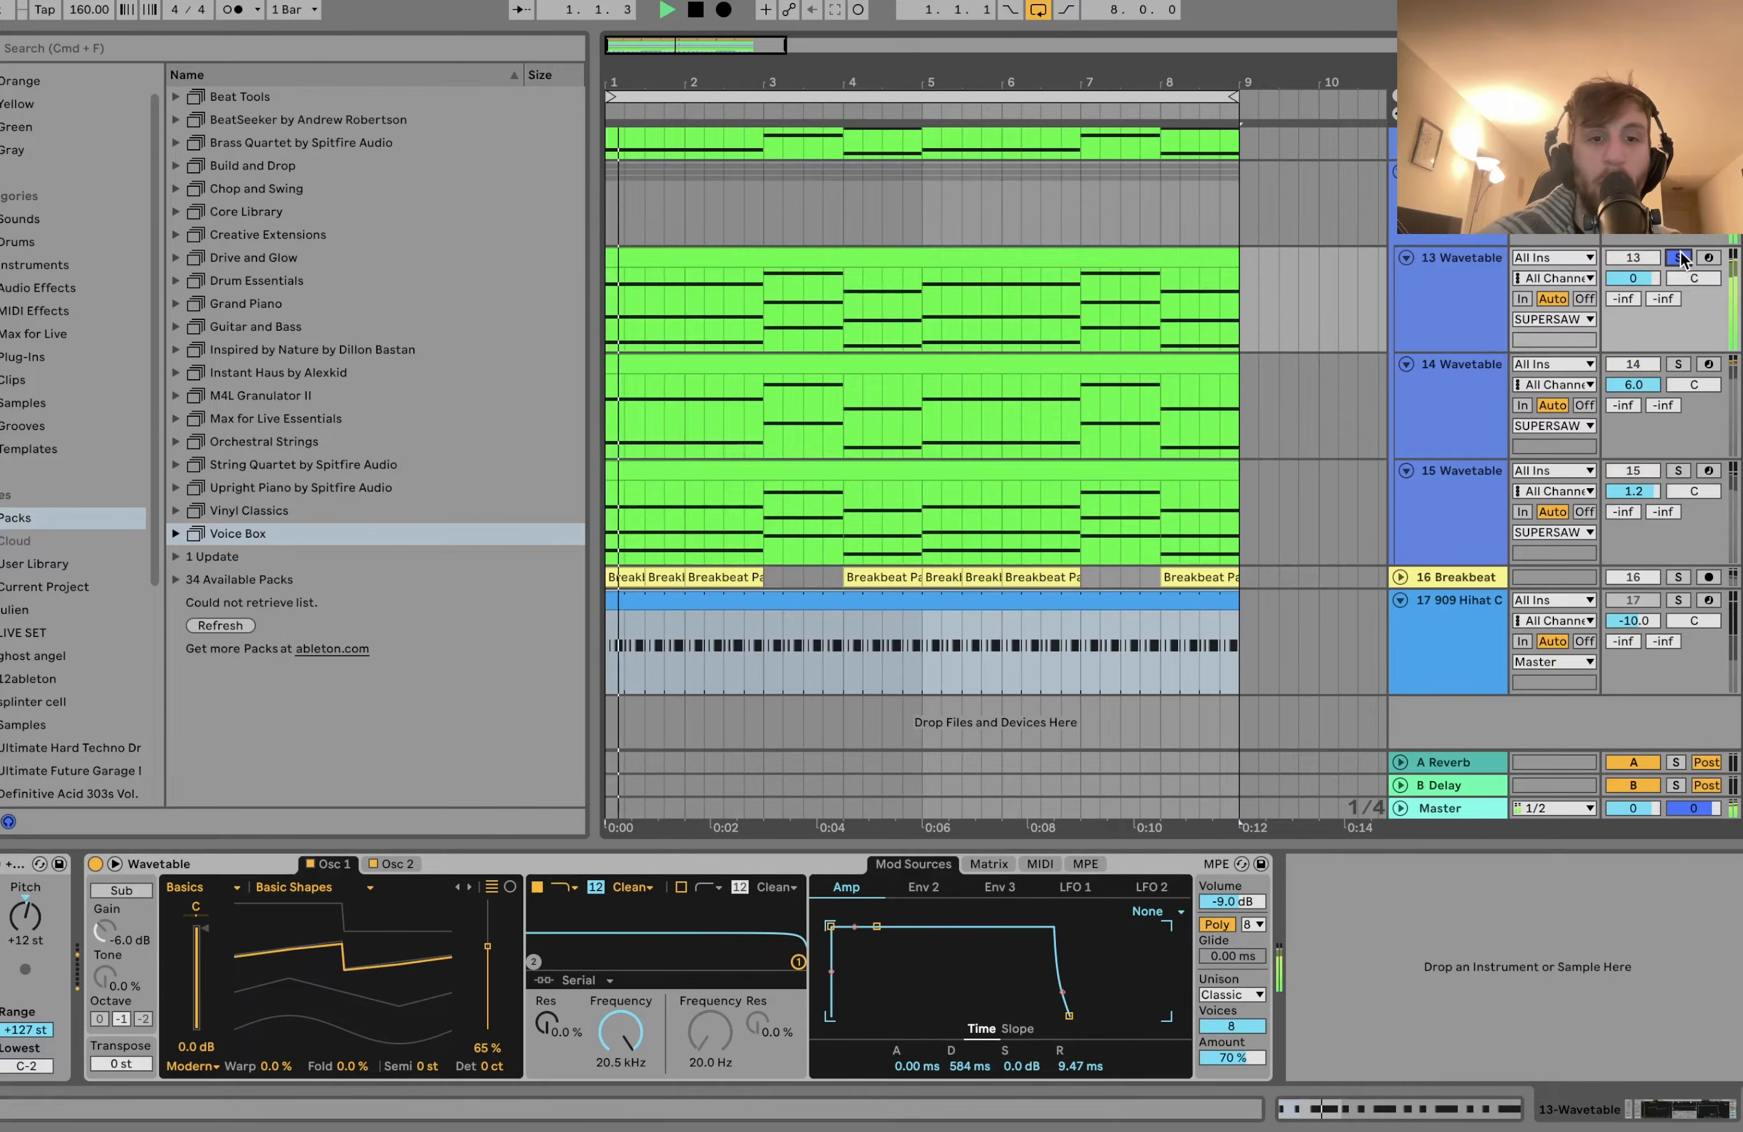
pyautogui.click(1447, 318)
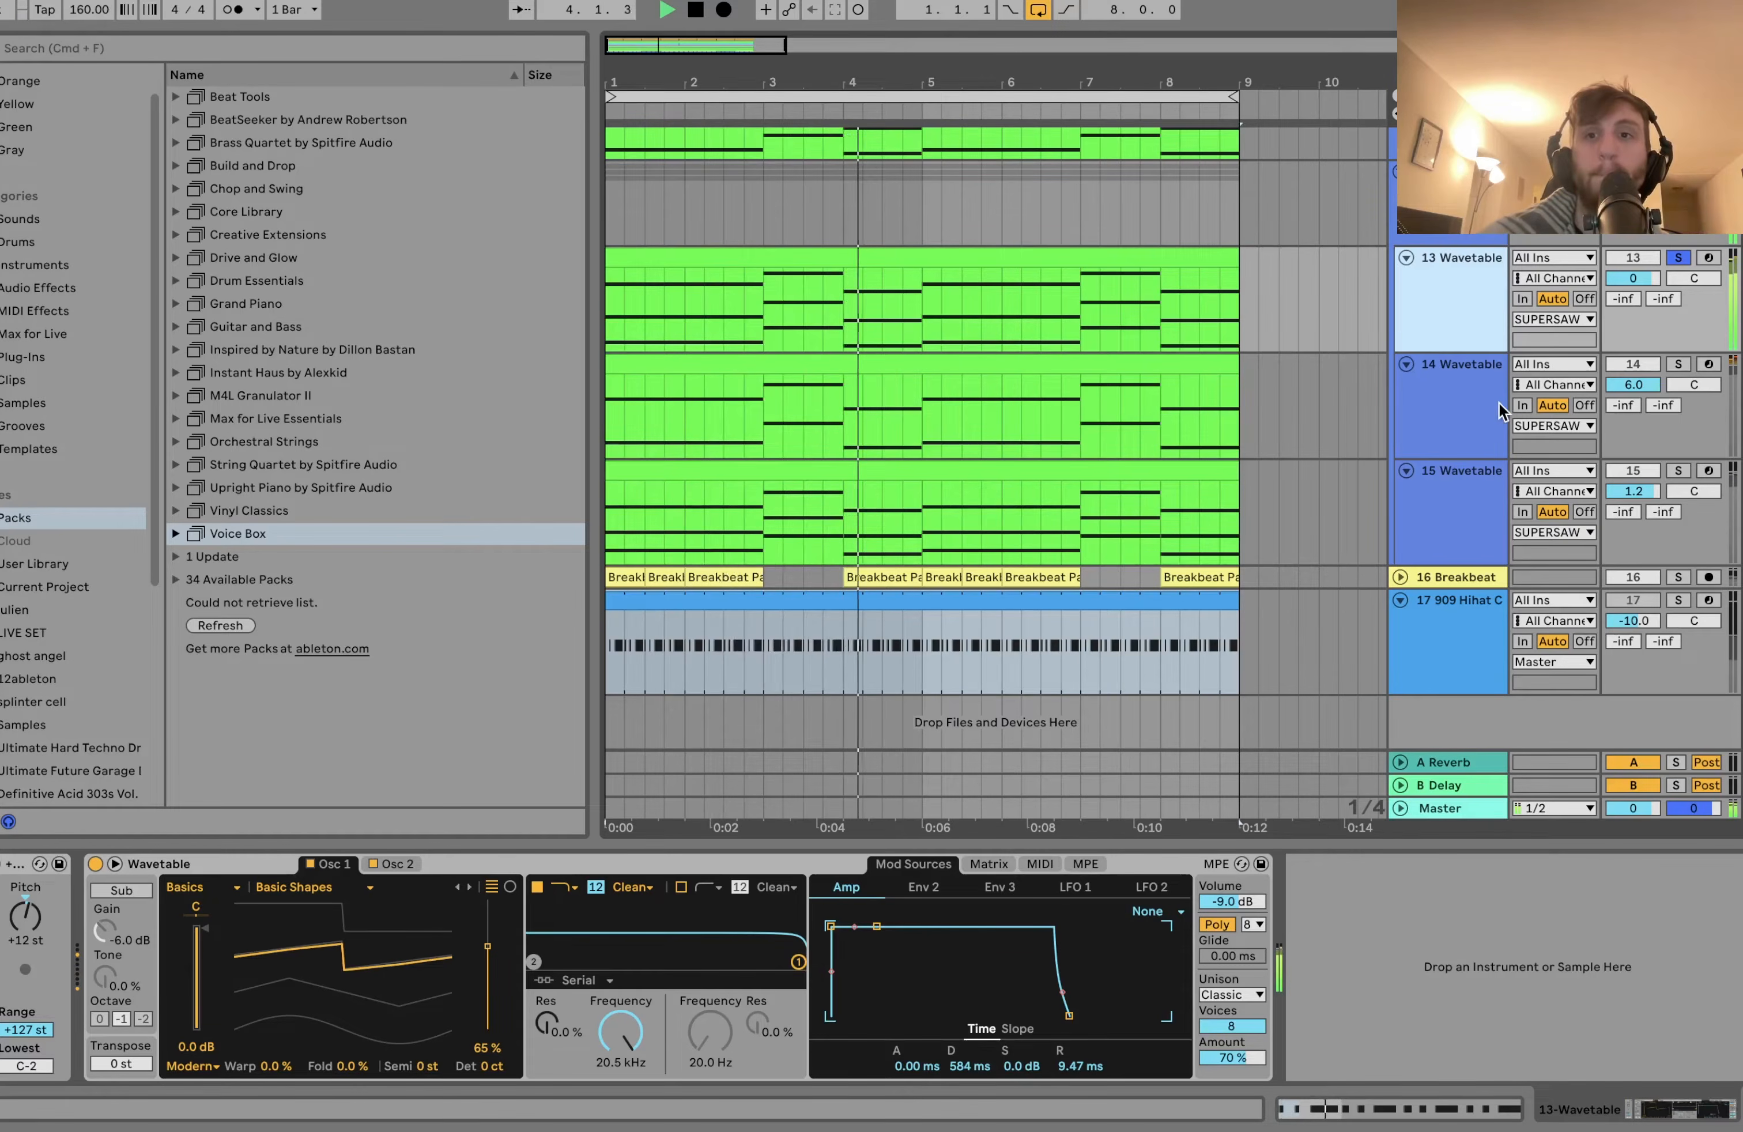
pyautogui.press('space')
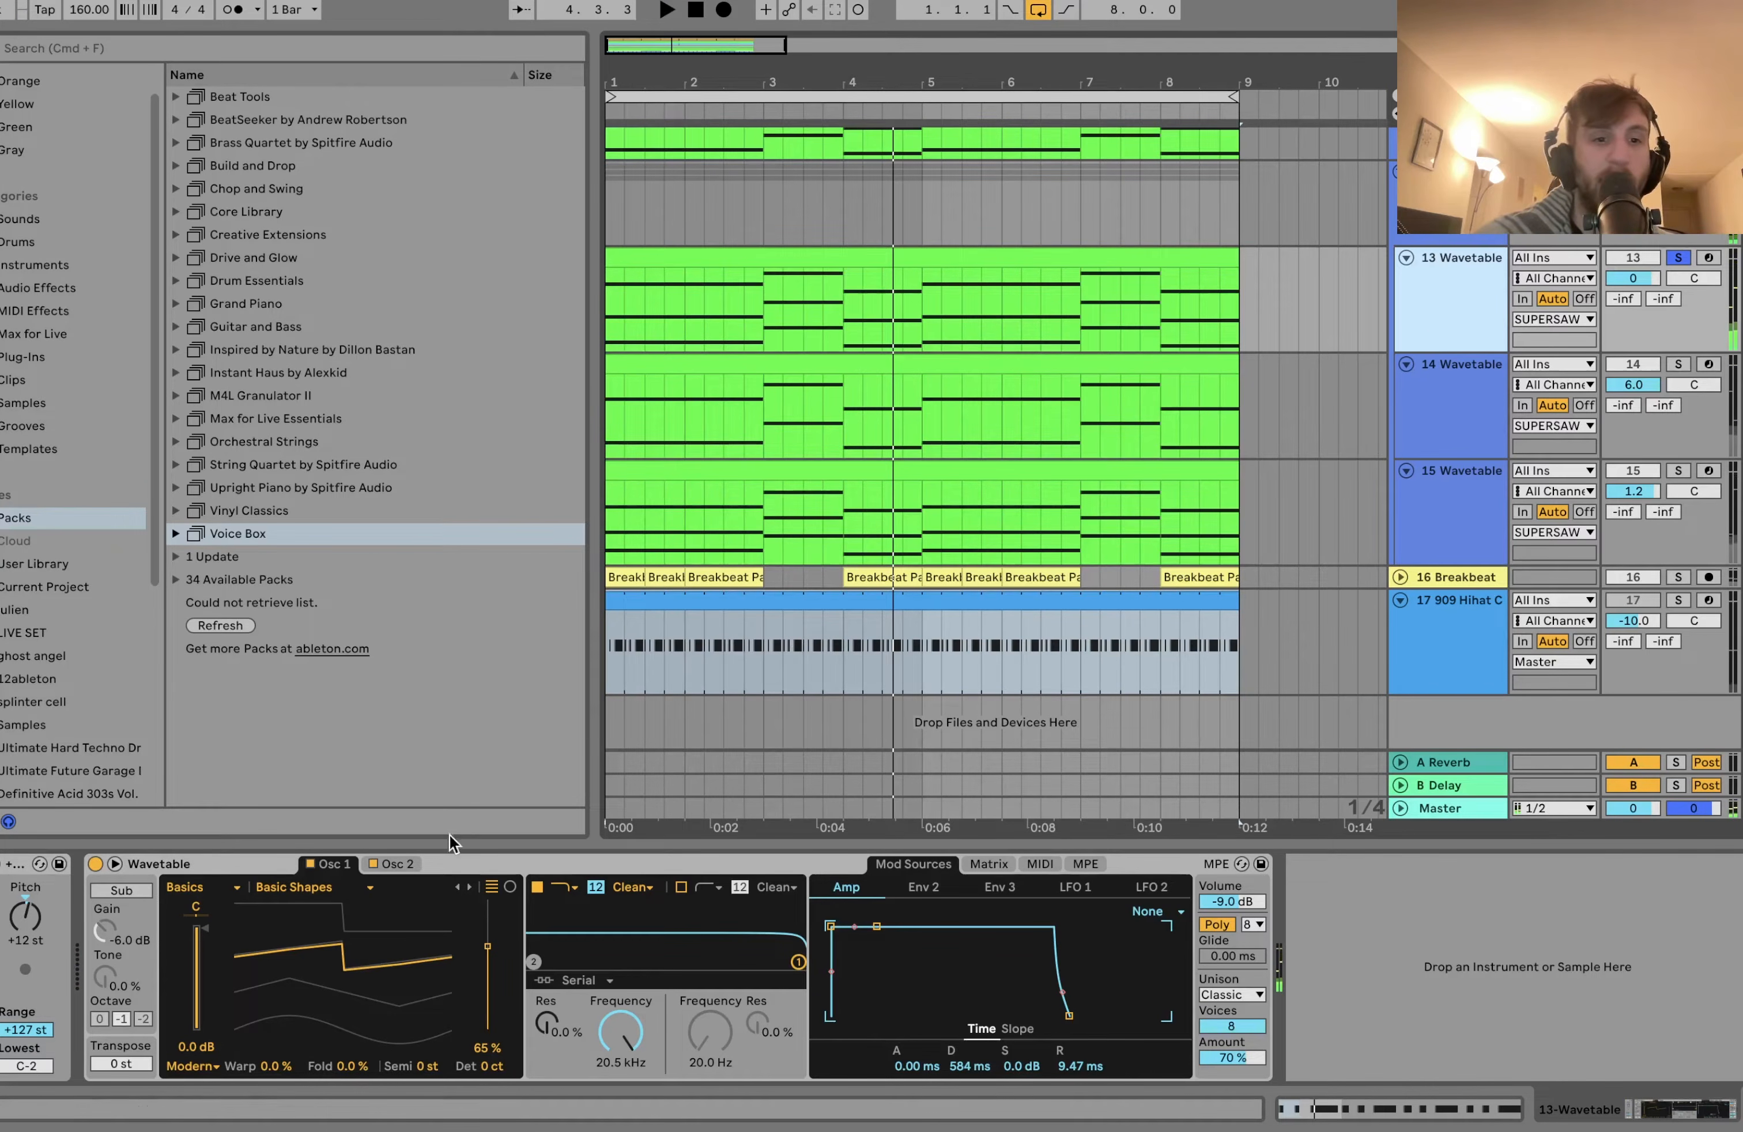
# Compare both oscillators on 13 Wavetable and set the level of Osc 2 to -3.4 dB during playback.
pyautogui.click(392, 865)
pyautogui.click(337, 864)
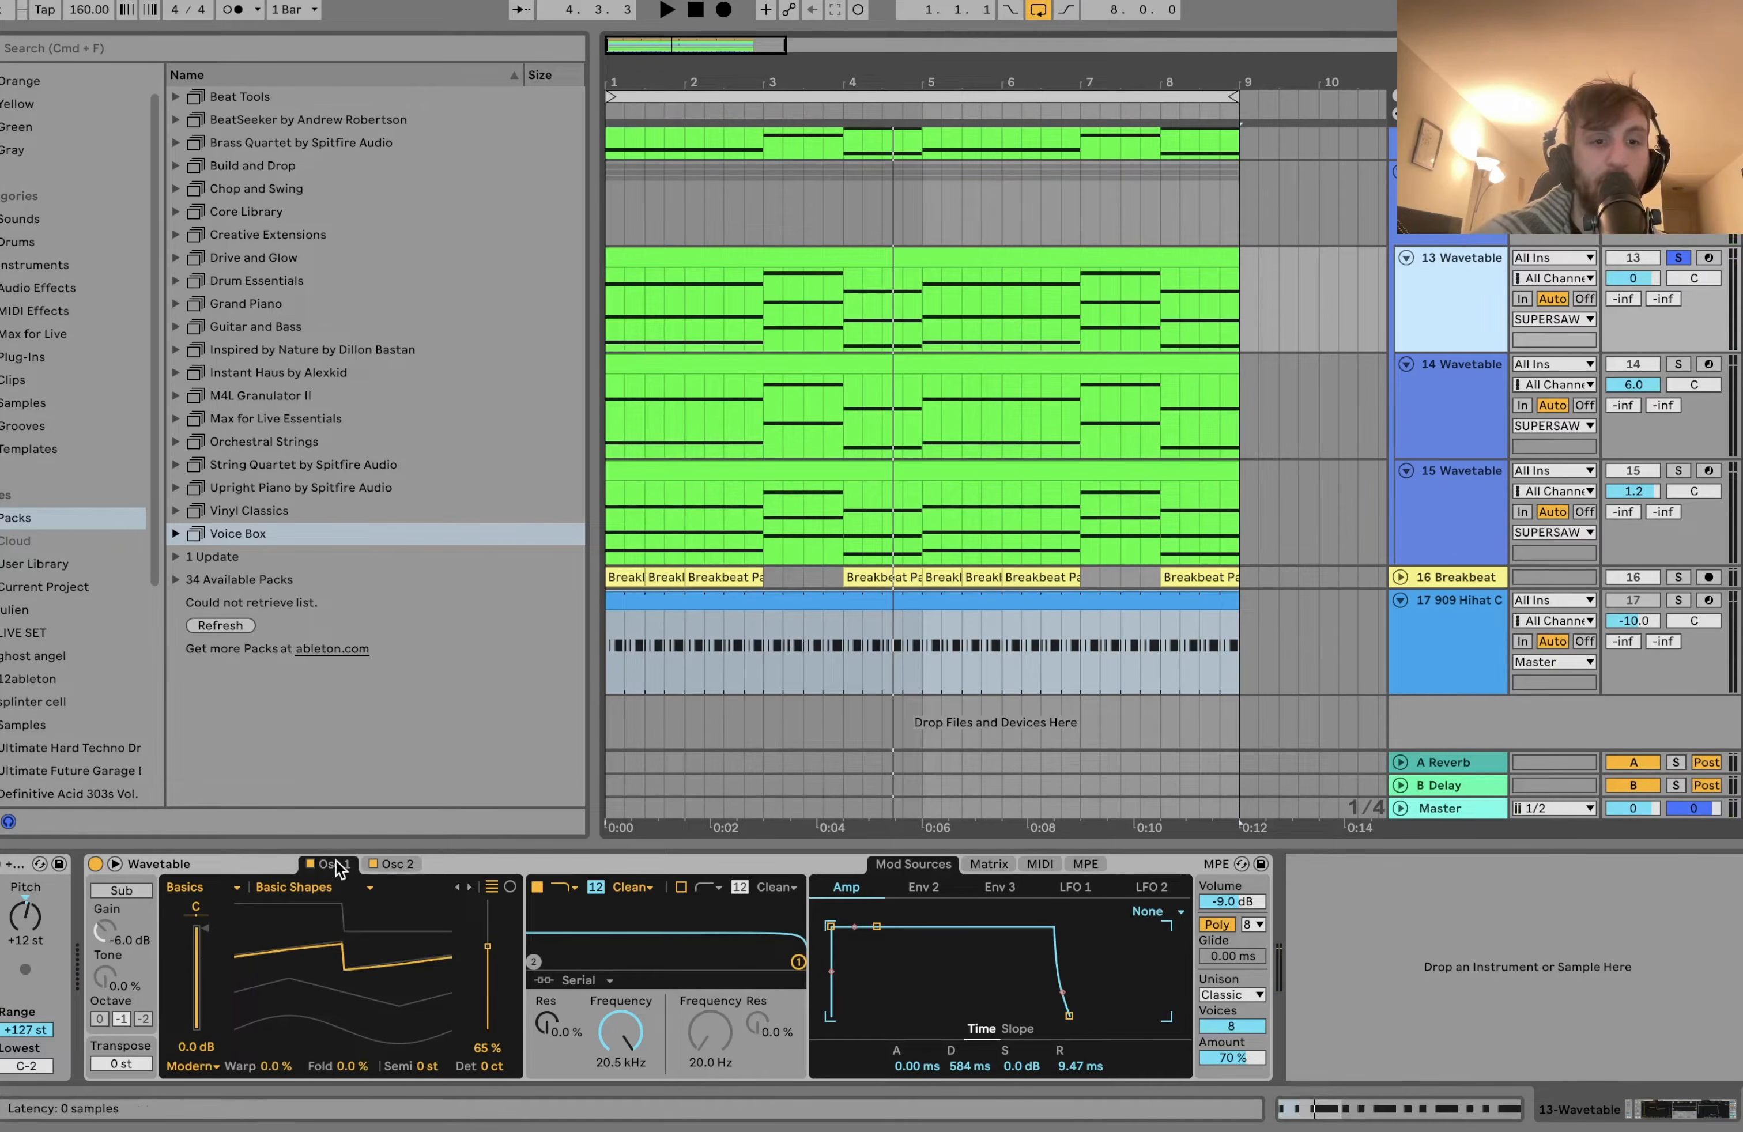
pyautogui.click(407, 865)
pyautogui.press('space')
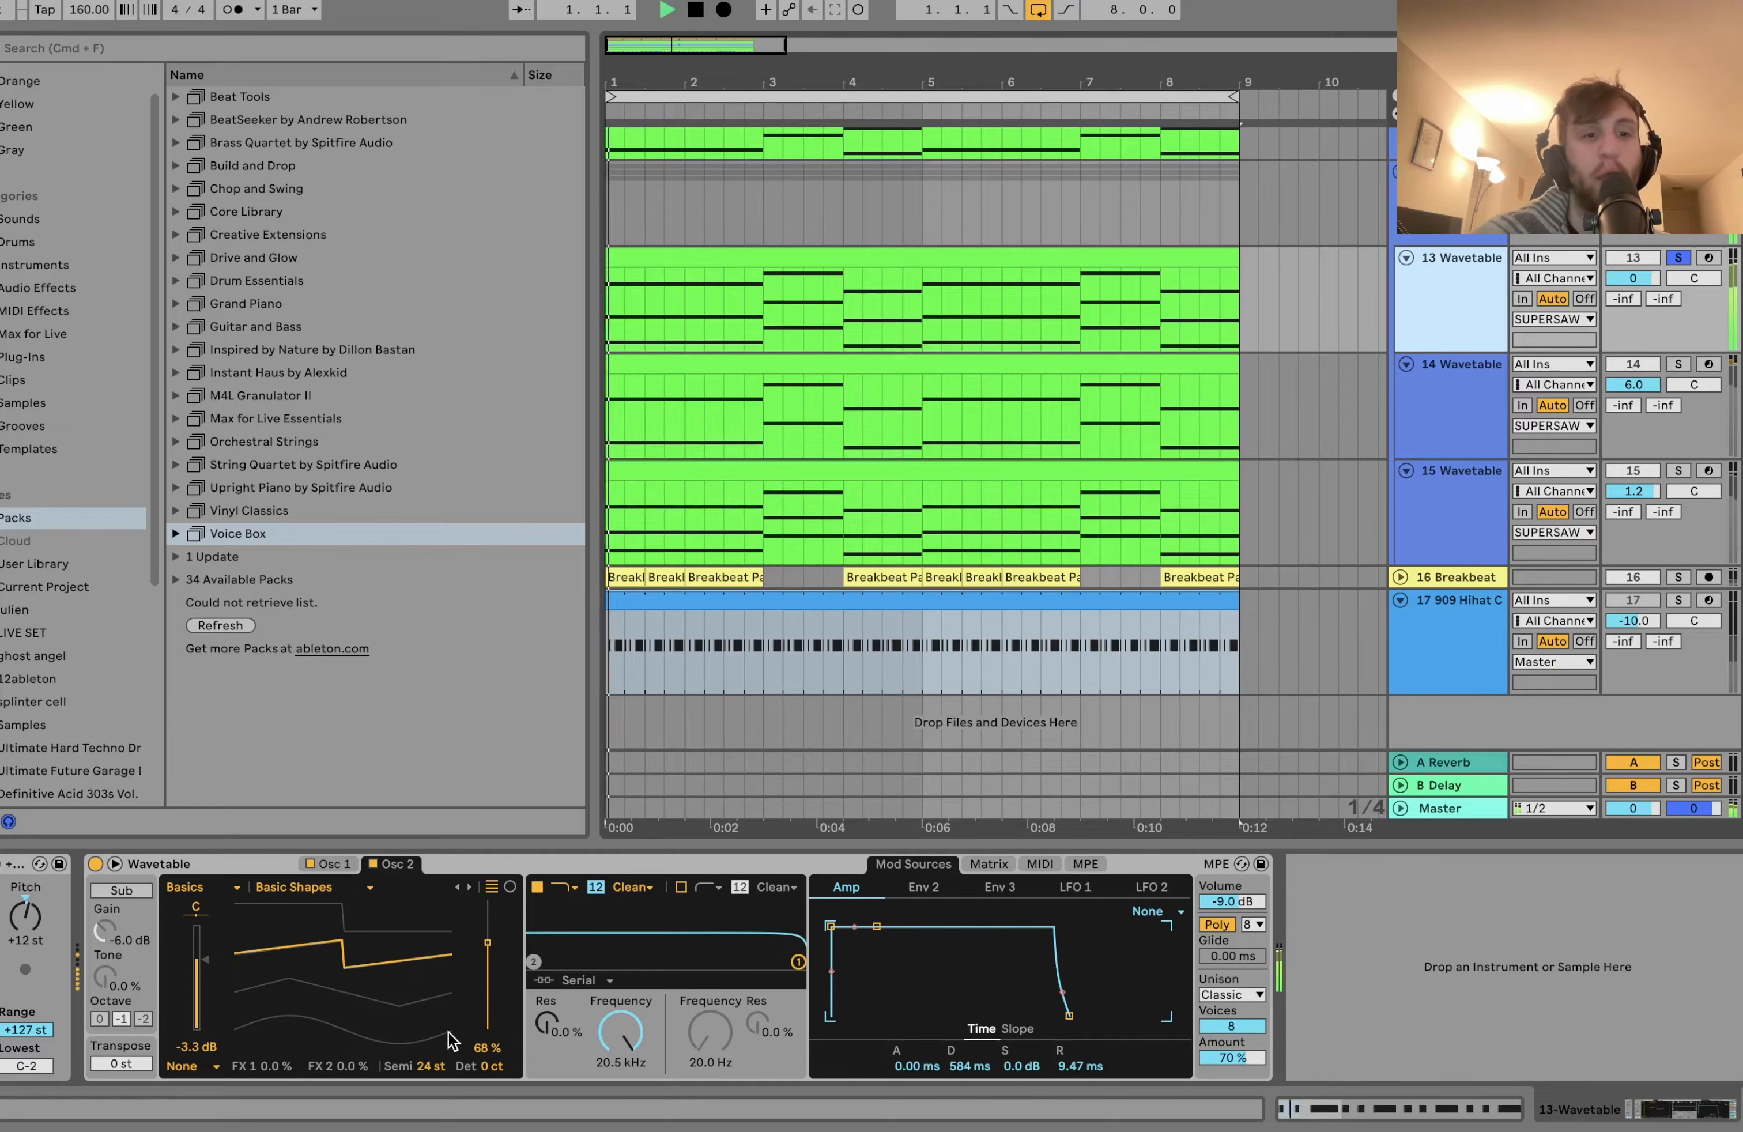
pyautogui.moveTo(199, 960); pyautogui.dragTo(198, 964)
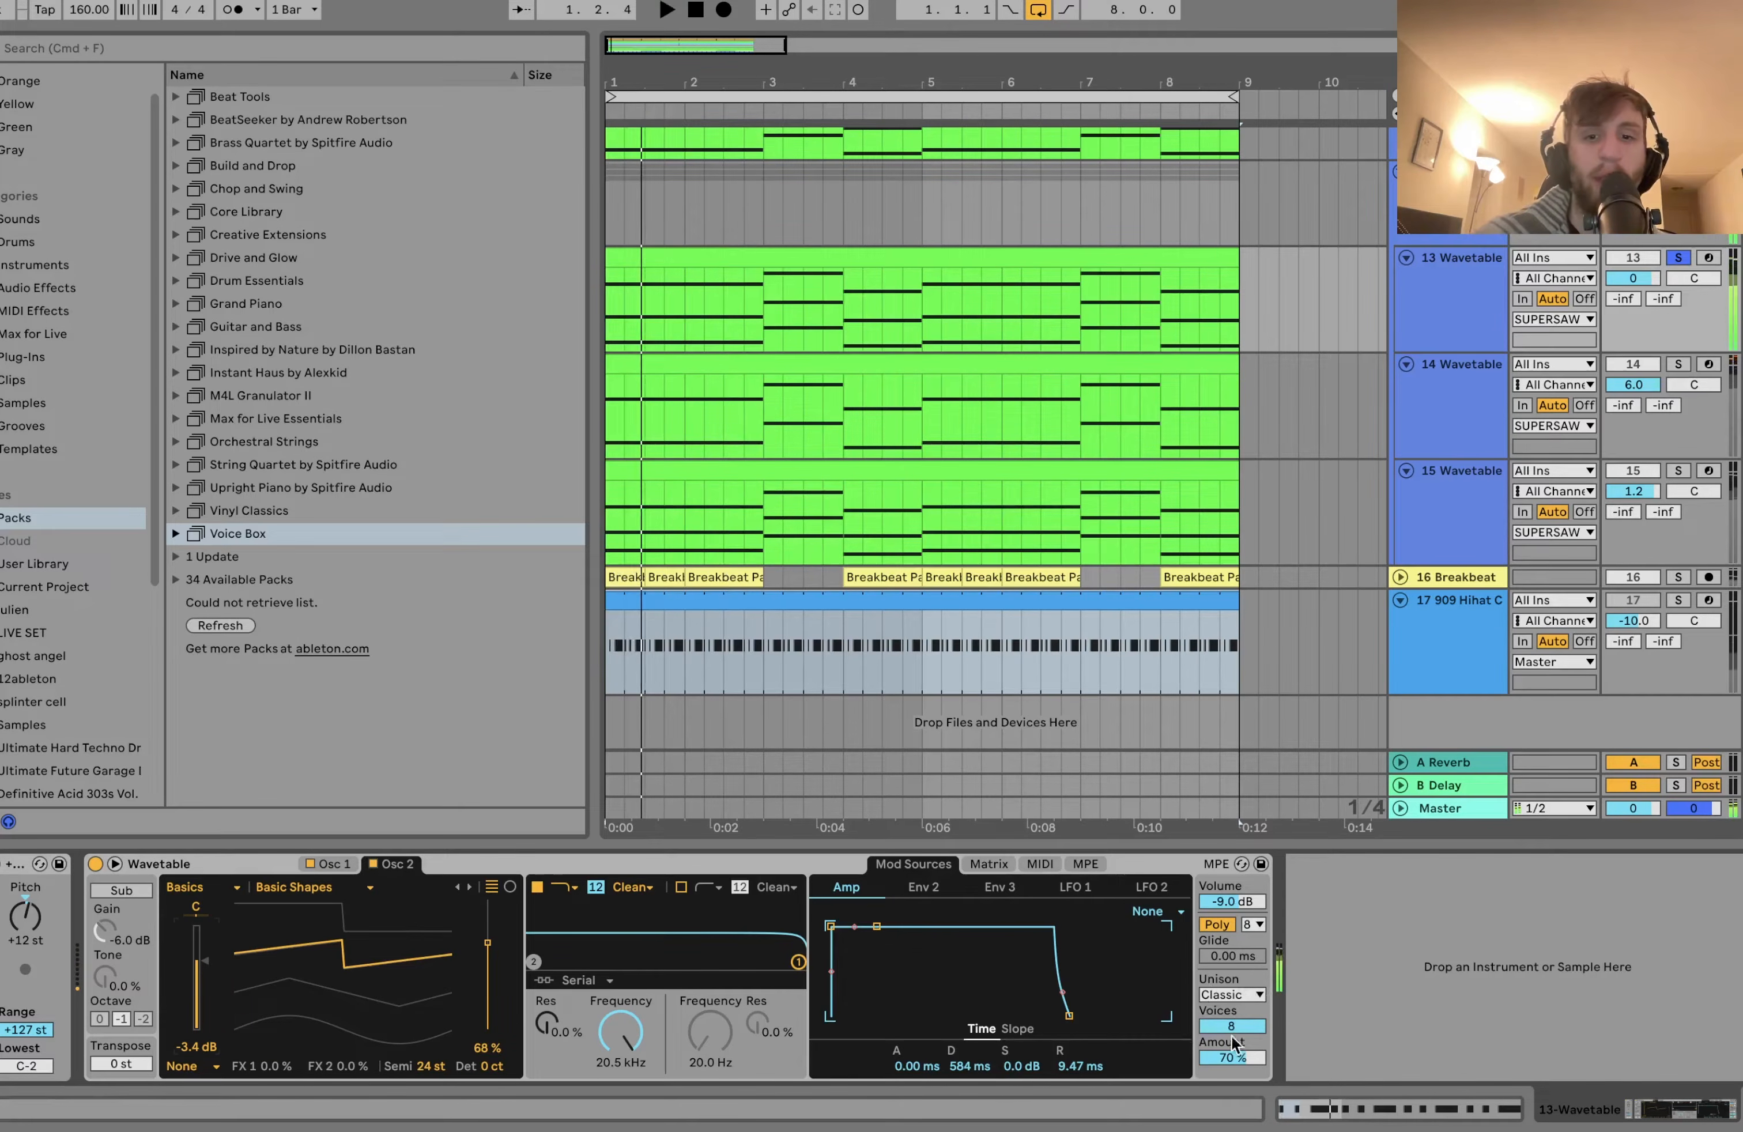
pyautogui.keyDown('super'); pyautogui.click(1465, 316); pyautogui.keyUp('super')
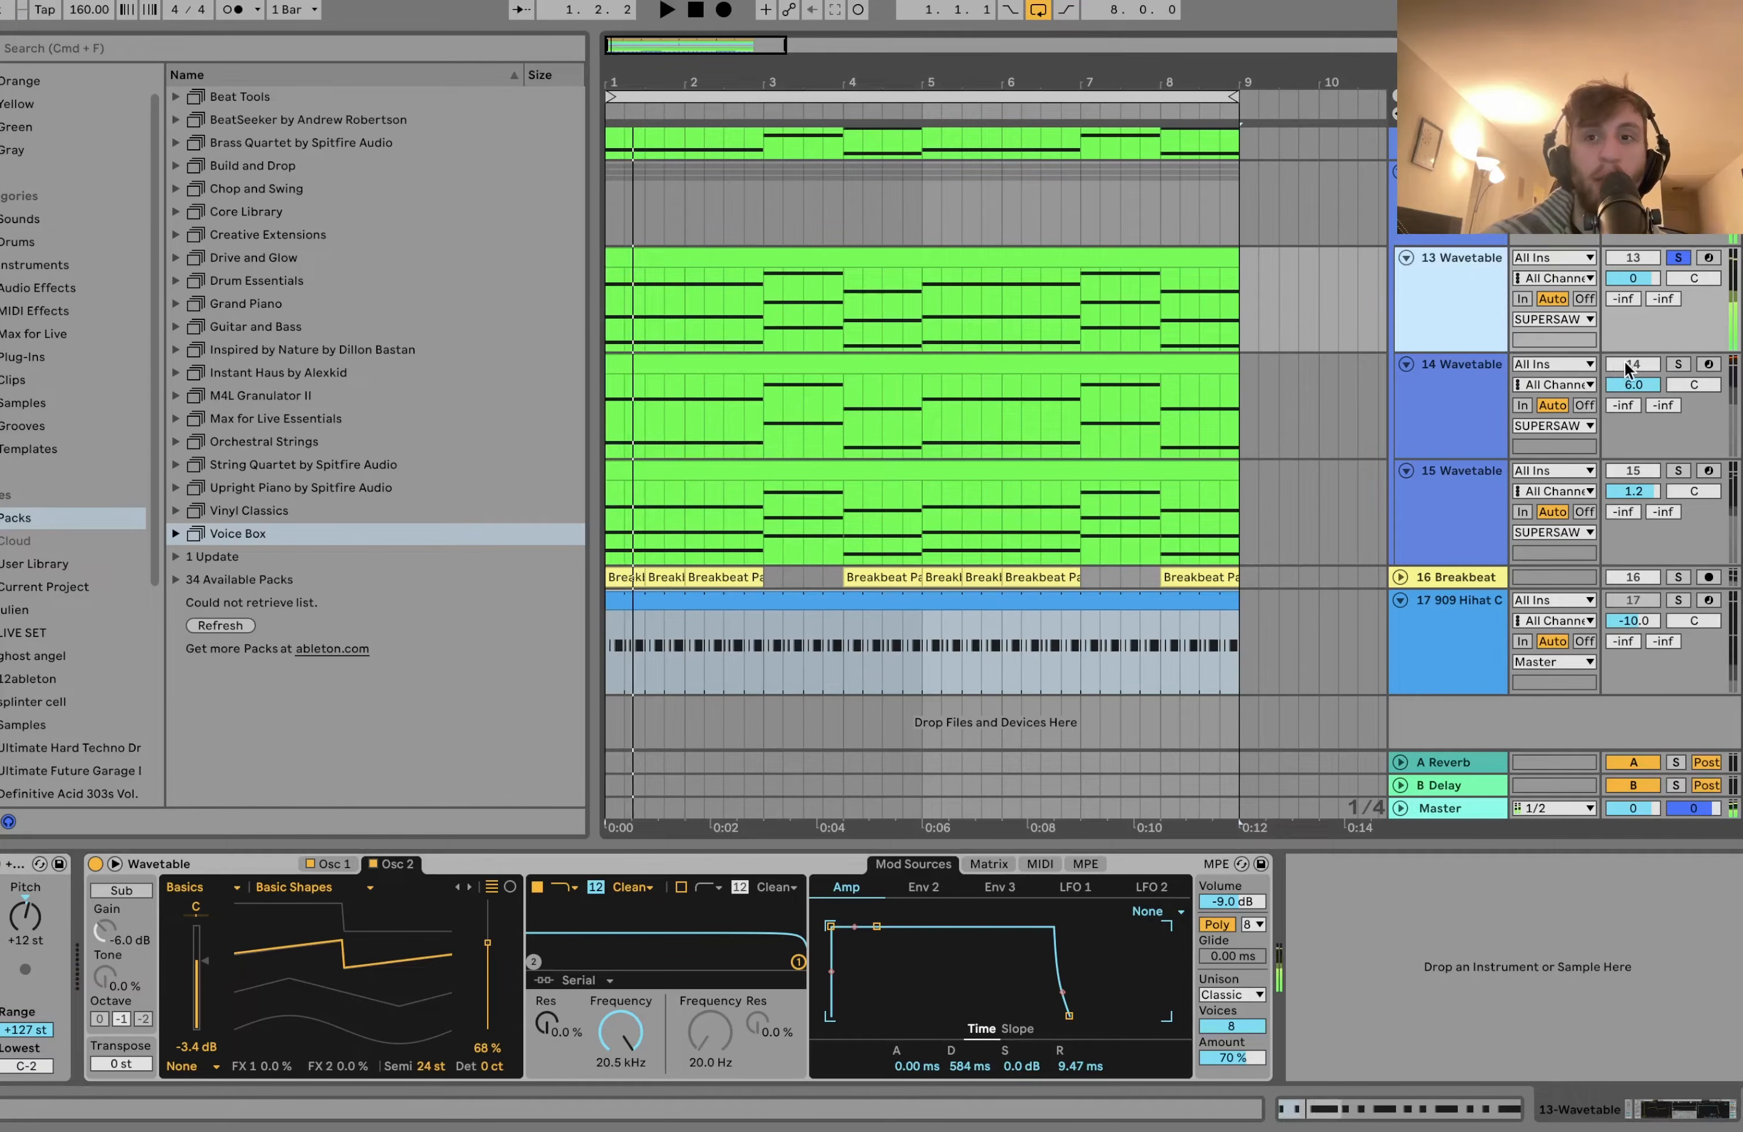
# Solo 14 Wavetable in place of track 13 and audition it.
pyautogui.click(1677, 361)
pyautogui.press('space')
pyautogui.keyDown('super'); pyautogui.click(1487, 392); pyautogui.keyUp('super')
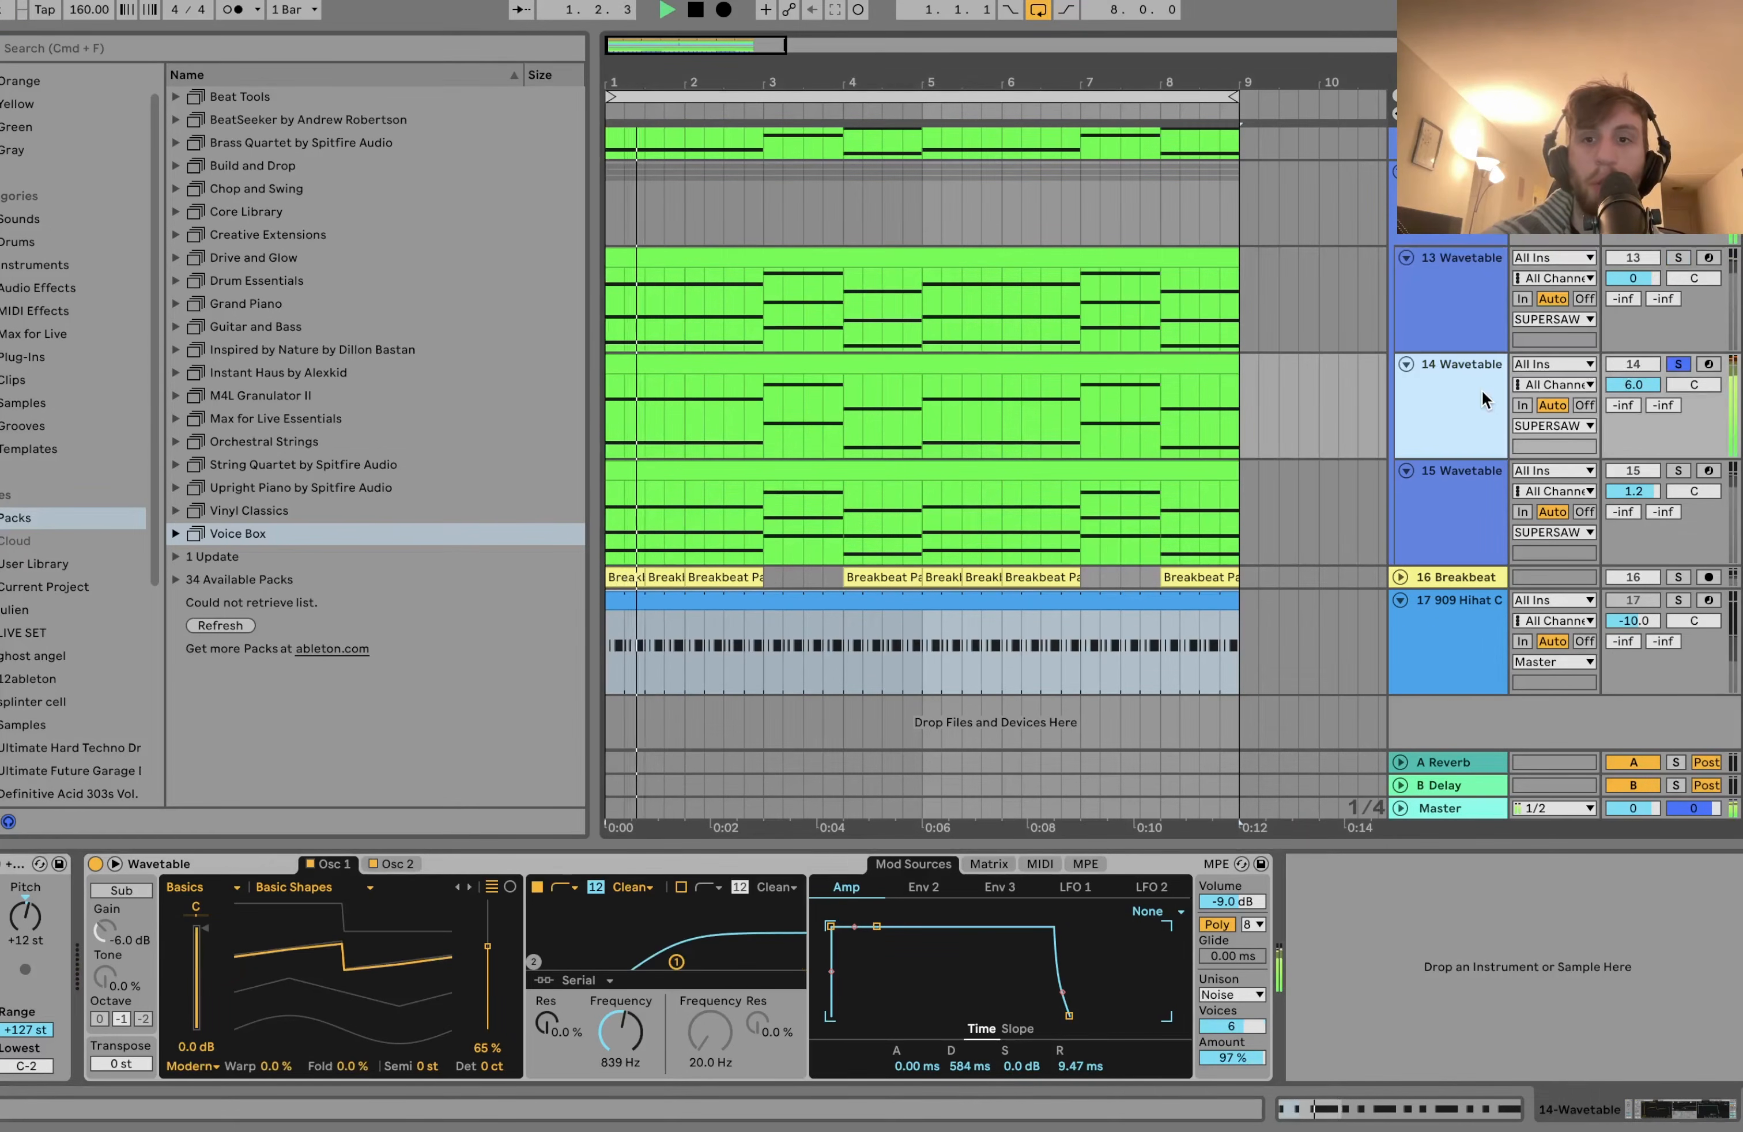
pyautogui.press('space')
# Open the MIDI clips of 14 Wavetable and 13 Wavetable in the note editor and compare their chord notes.
pyautogui.doubleClick(871, 368)
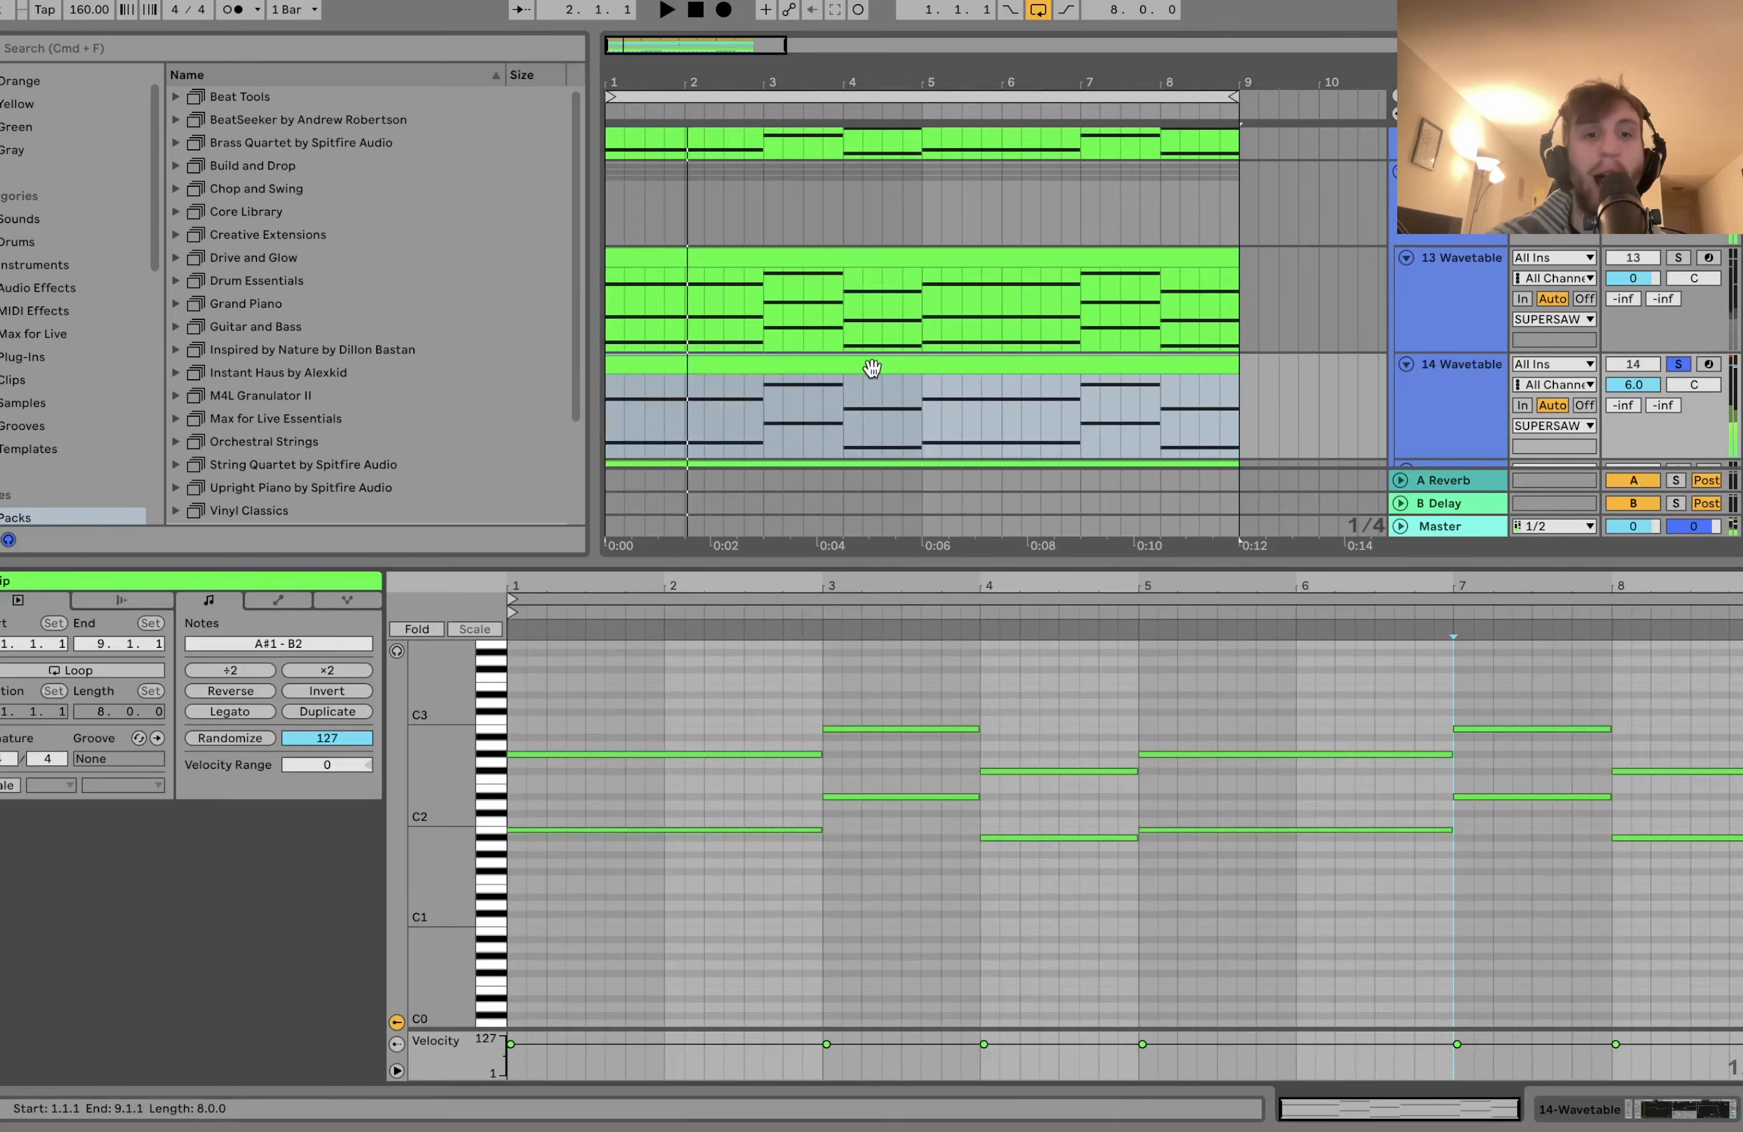
pyautogui.click(857, 258)
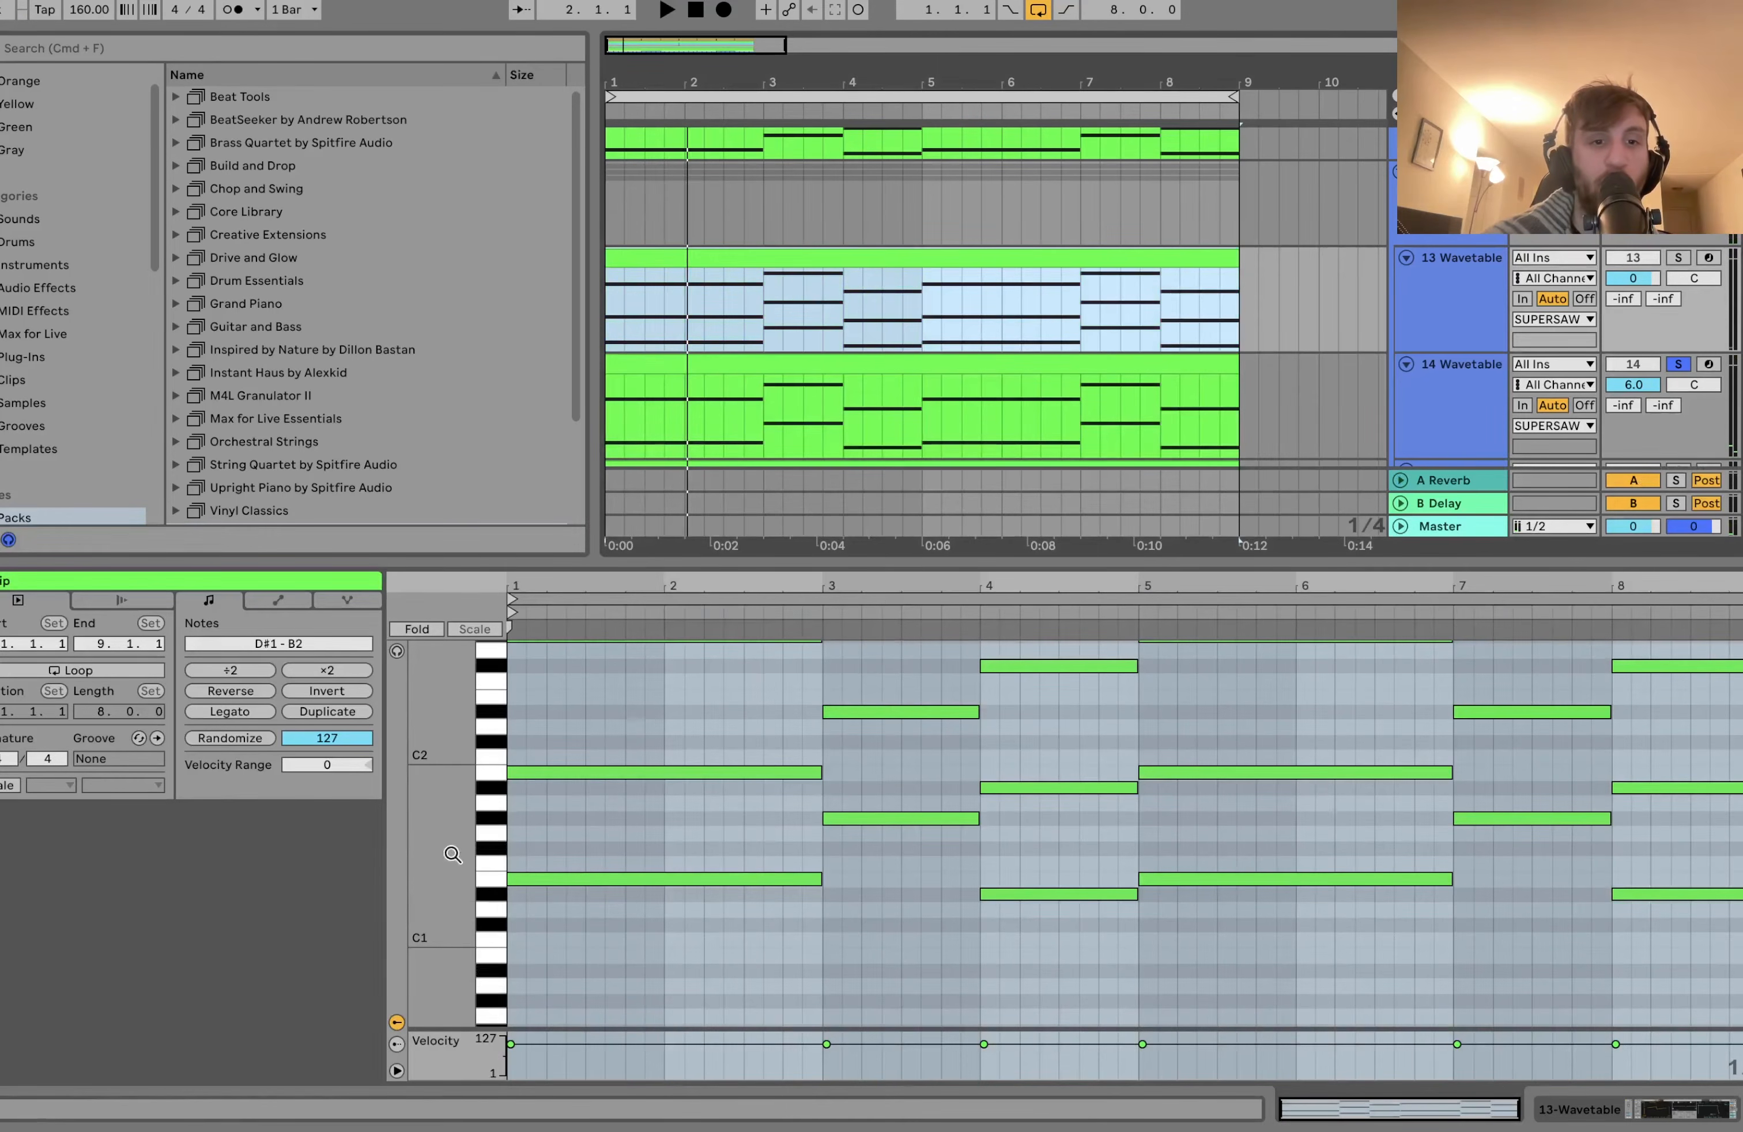
pyautogui.moveTo(456, 860); pyautogui.dragTo(427, 857)
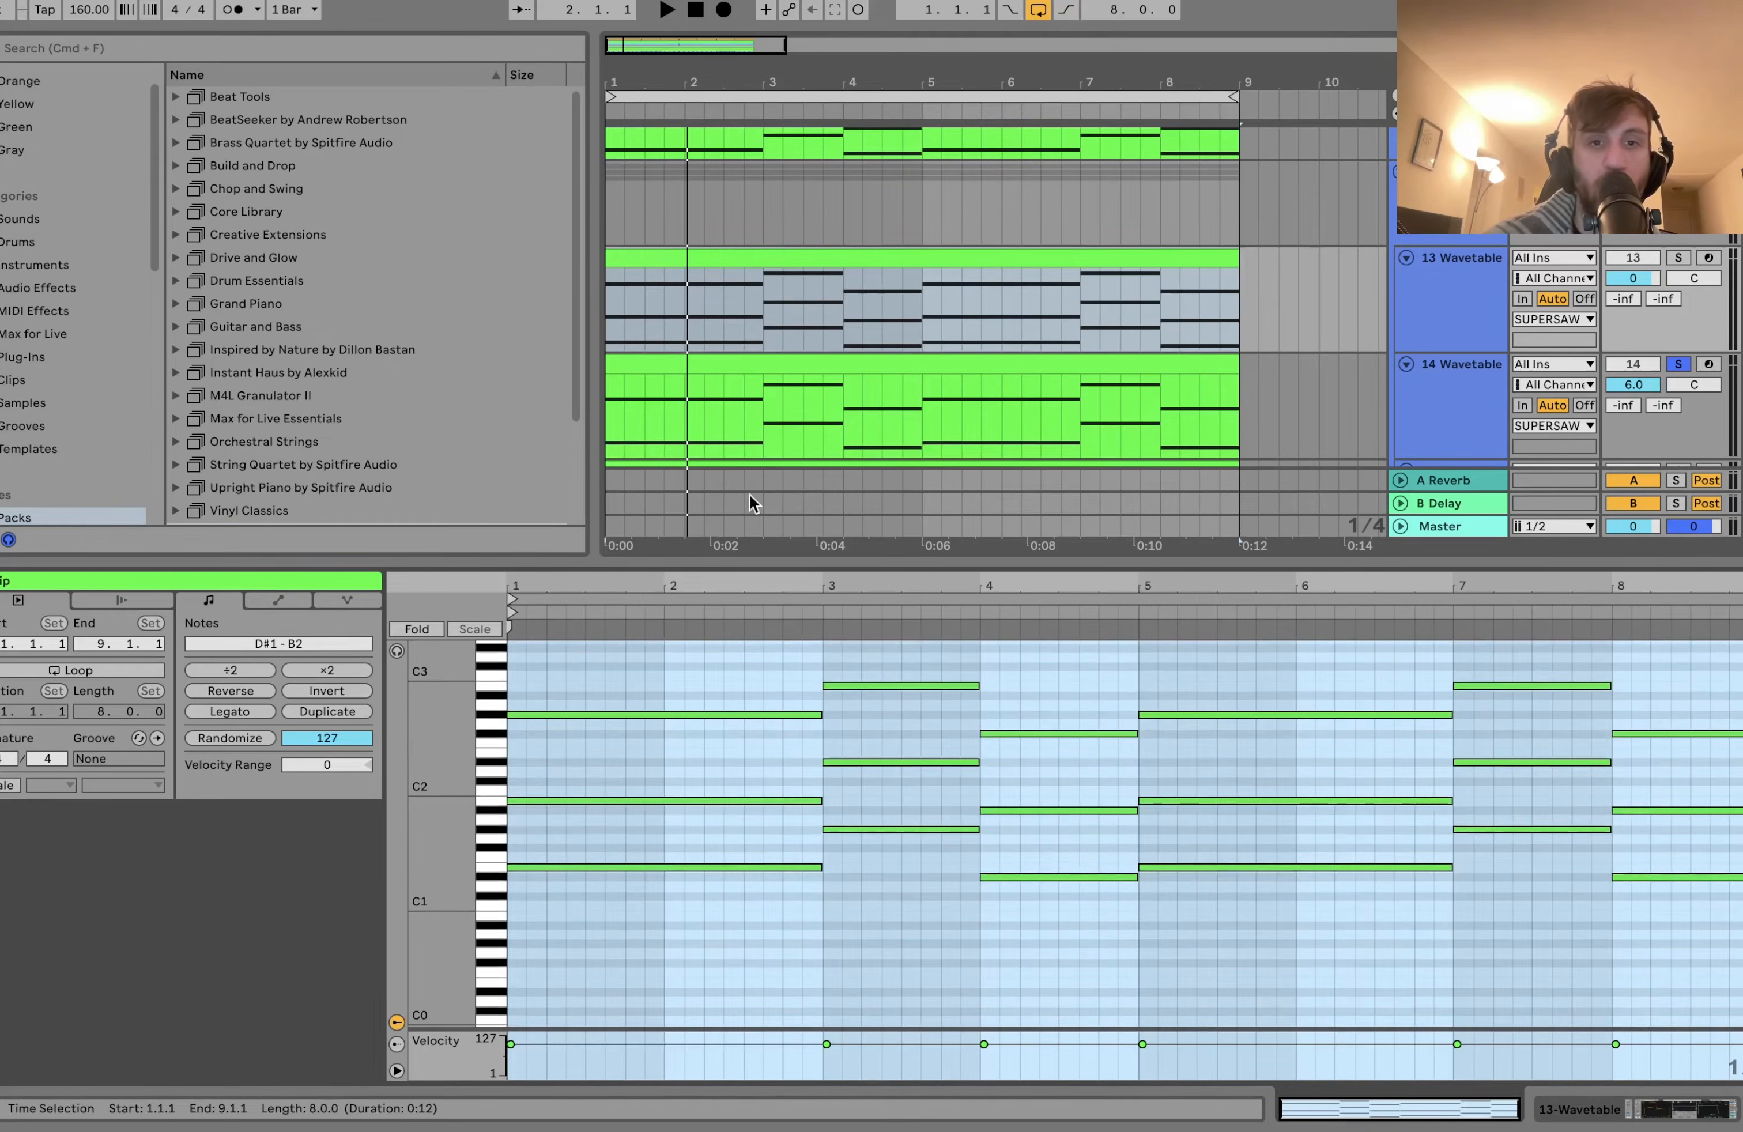
pyautogui.click(851, 363)
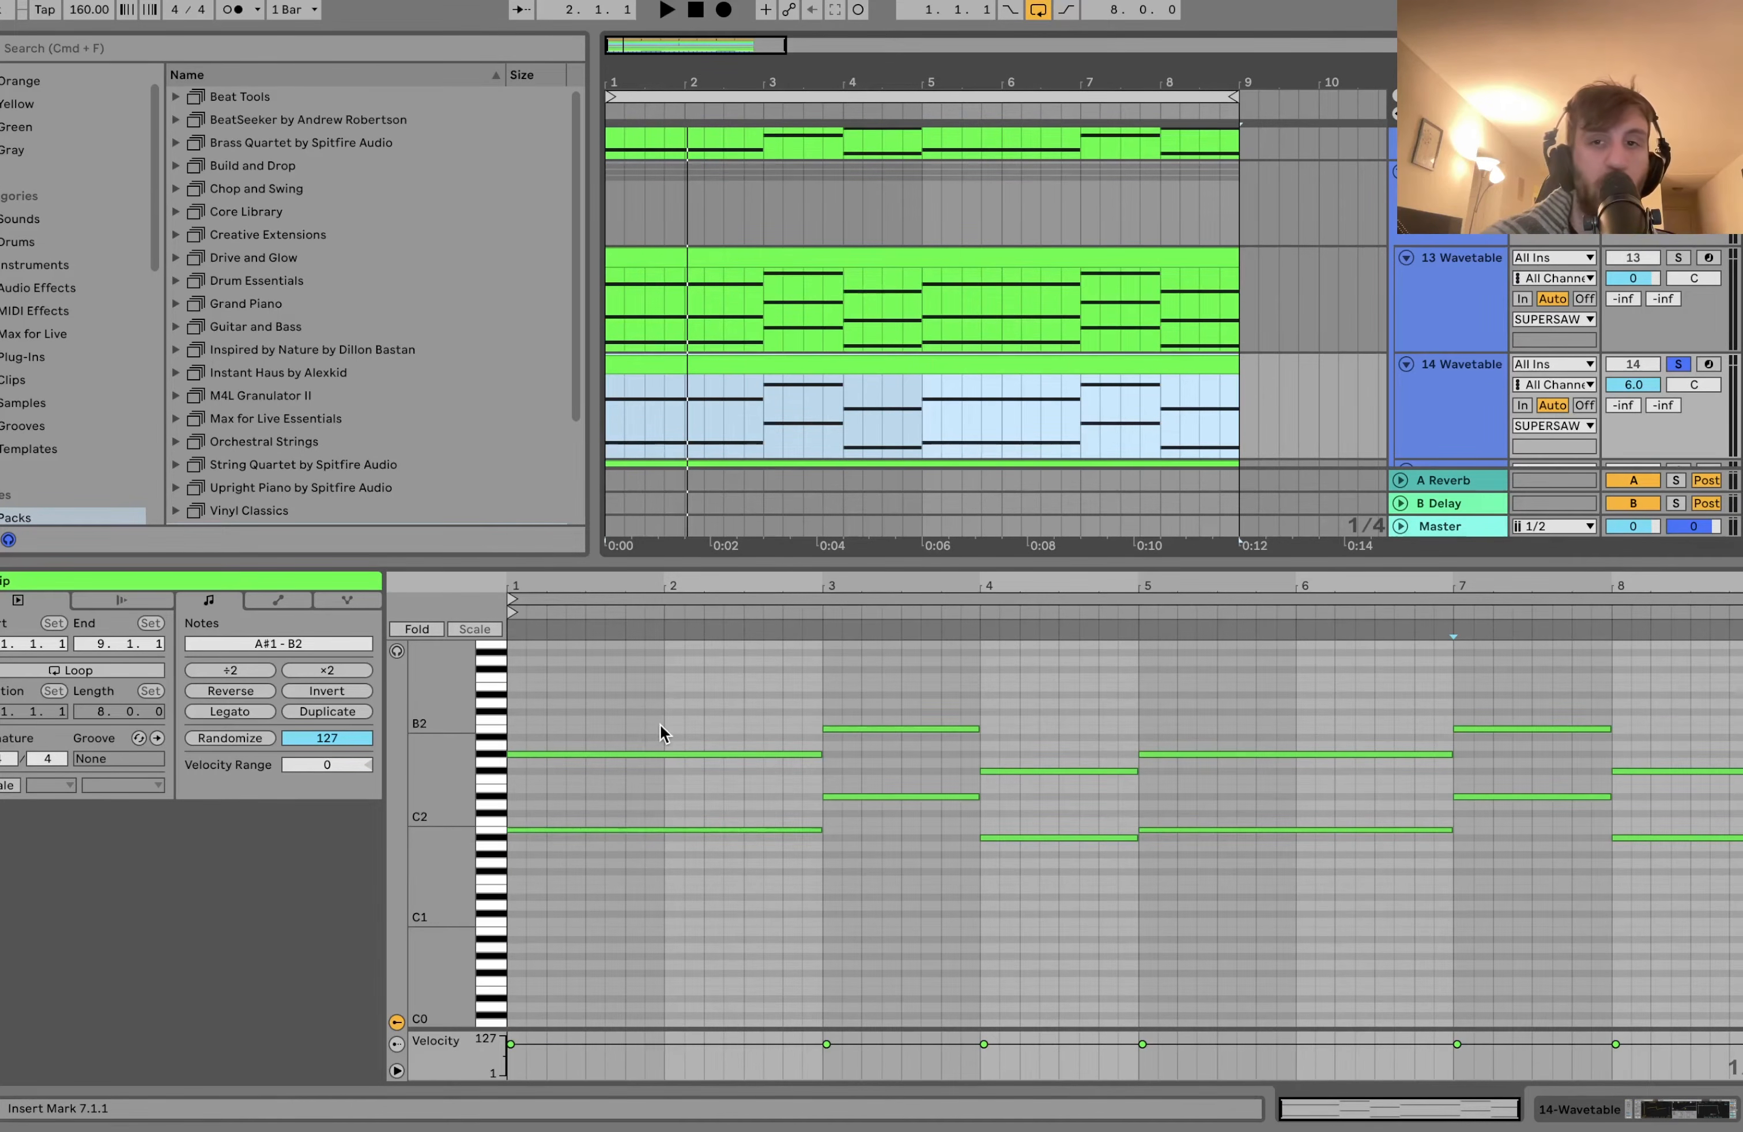
# Audition 14 Wavetable again and examine the Osc 2 settings of its Wavetable device.
pyautogui.press('space')
pyautogui.click(1438, 407)
pyautogui.press('space')
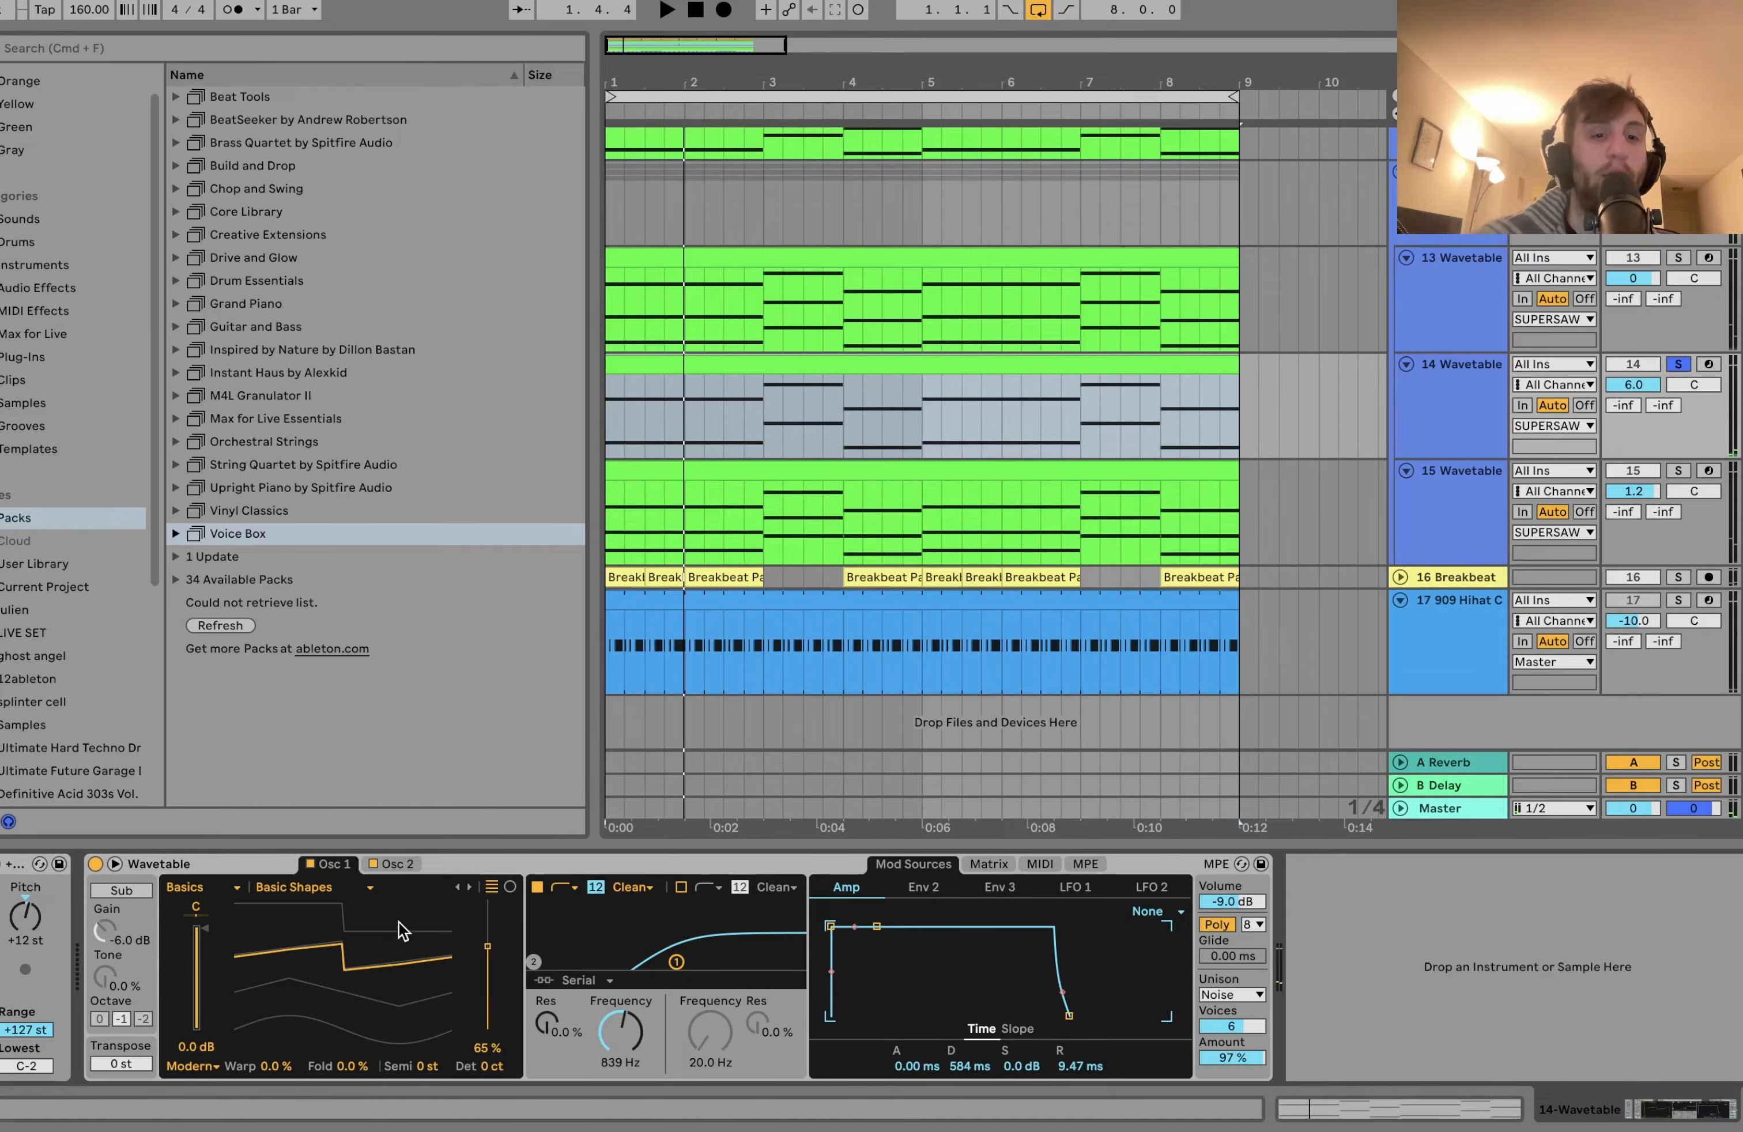
pyautogui.click(392, 869)
pyautogui.click(391, 864)
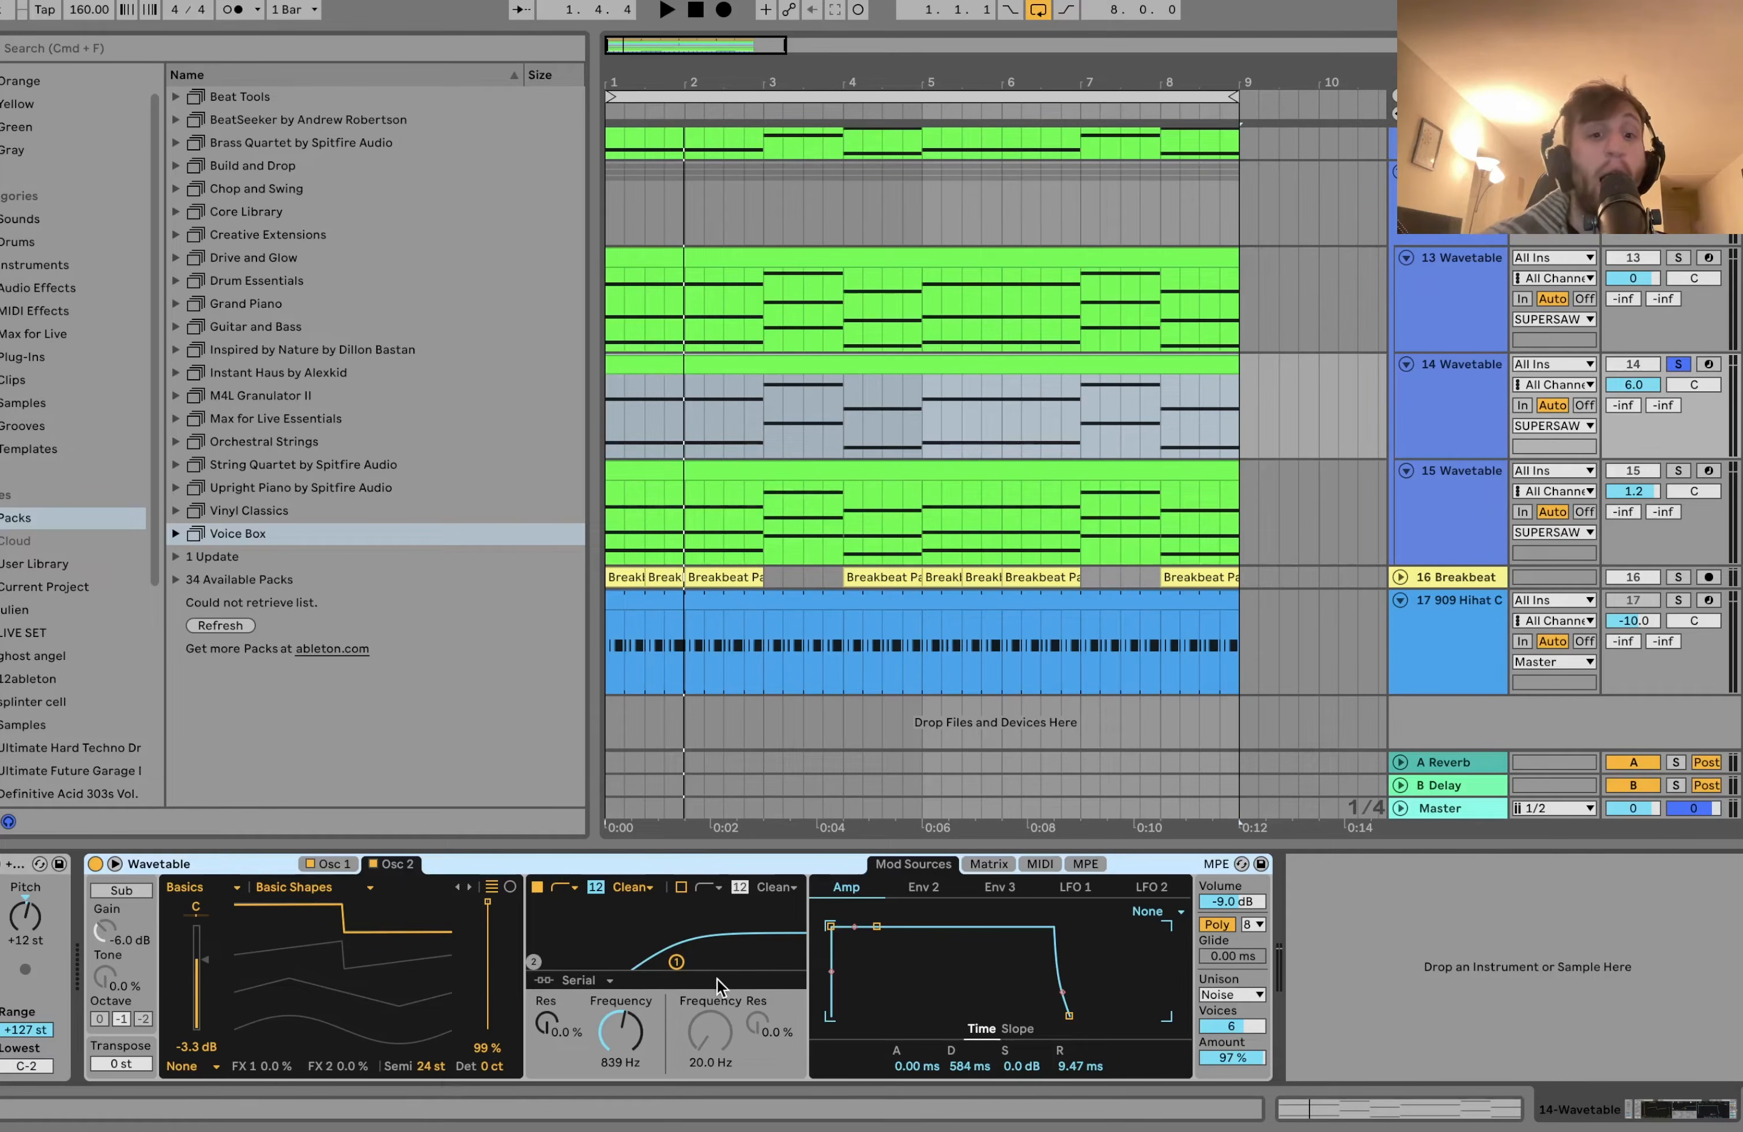
# Try a different filter frequency on the 14 Wavetable device during playback and undo the change.
pyautogui.click(621, 1030)
pyautogui.press('space')
pyautogui.moveTo(630, 1034)
pyautogui.mouseDown()
pyautogui.moveTo(631, 1125)
pyautogui.moveTo(630, 1034)
pyautogui.mouseUp()
pyautogui.press('space')
pyautogui.press('super+z')
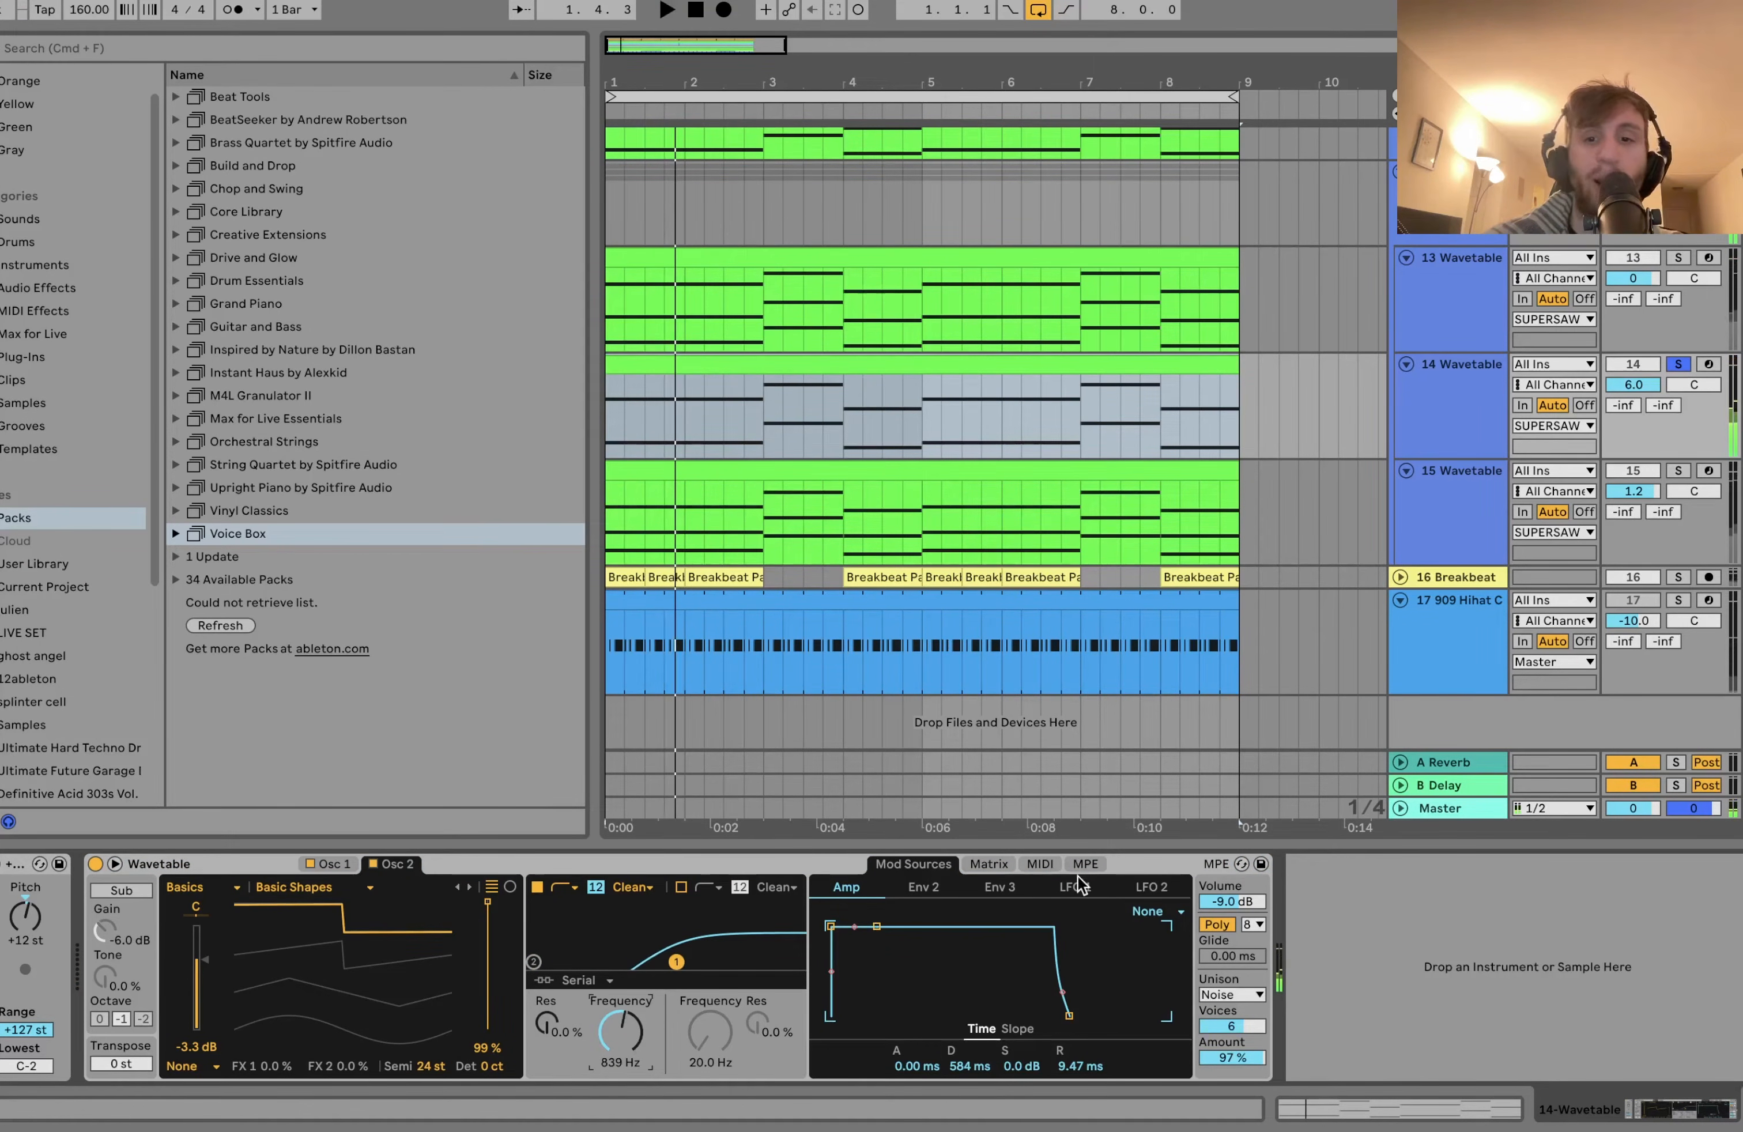
# Audition 14 Wavetable alone, add 13 Wavetable to the solo and audition both layers together.
pyautogui.press('space')
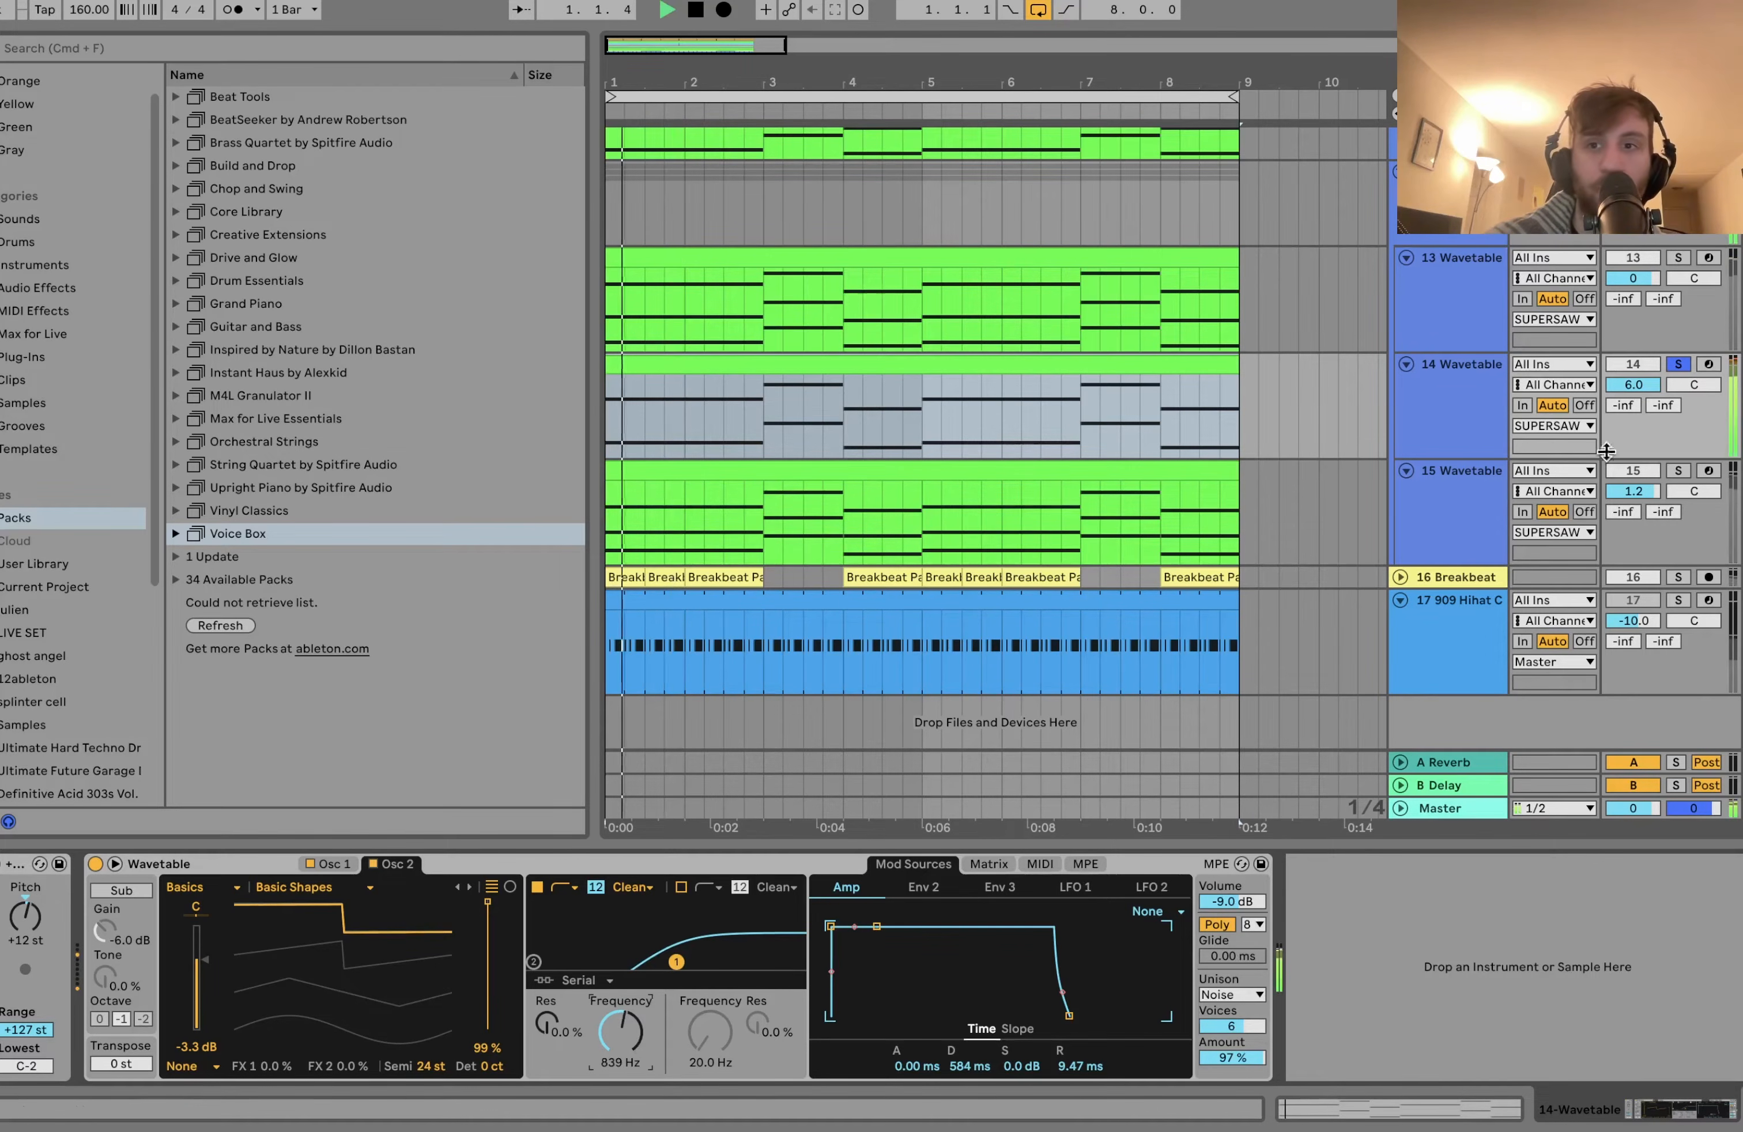
pyautogui.press('space')
pyautogui.click(1677, 259)
pyautogui.press('space')
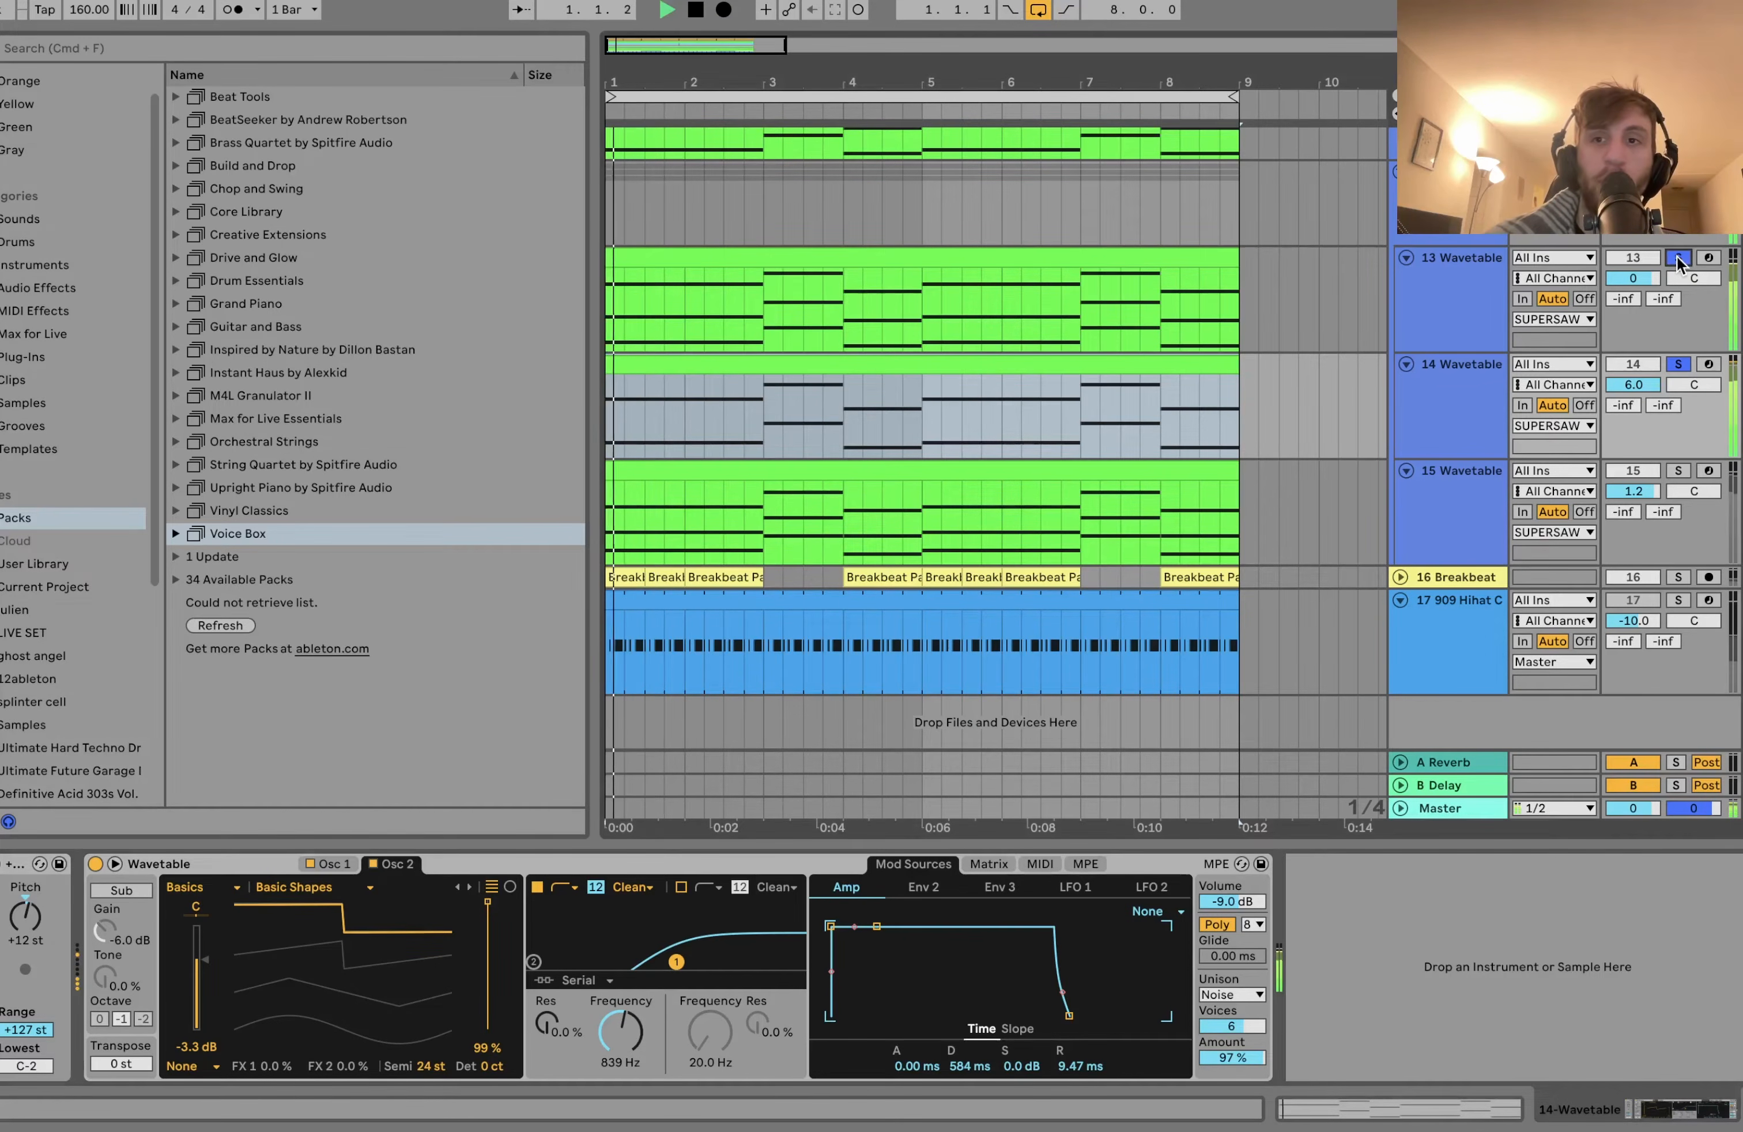
pyautogui.press('space')
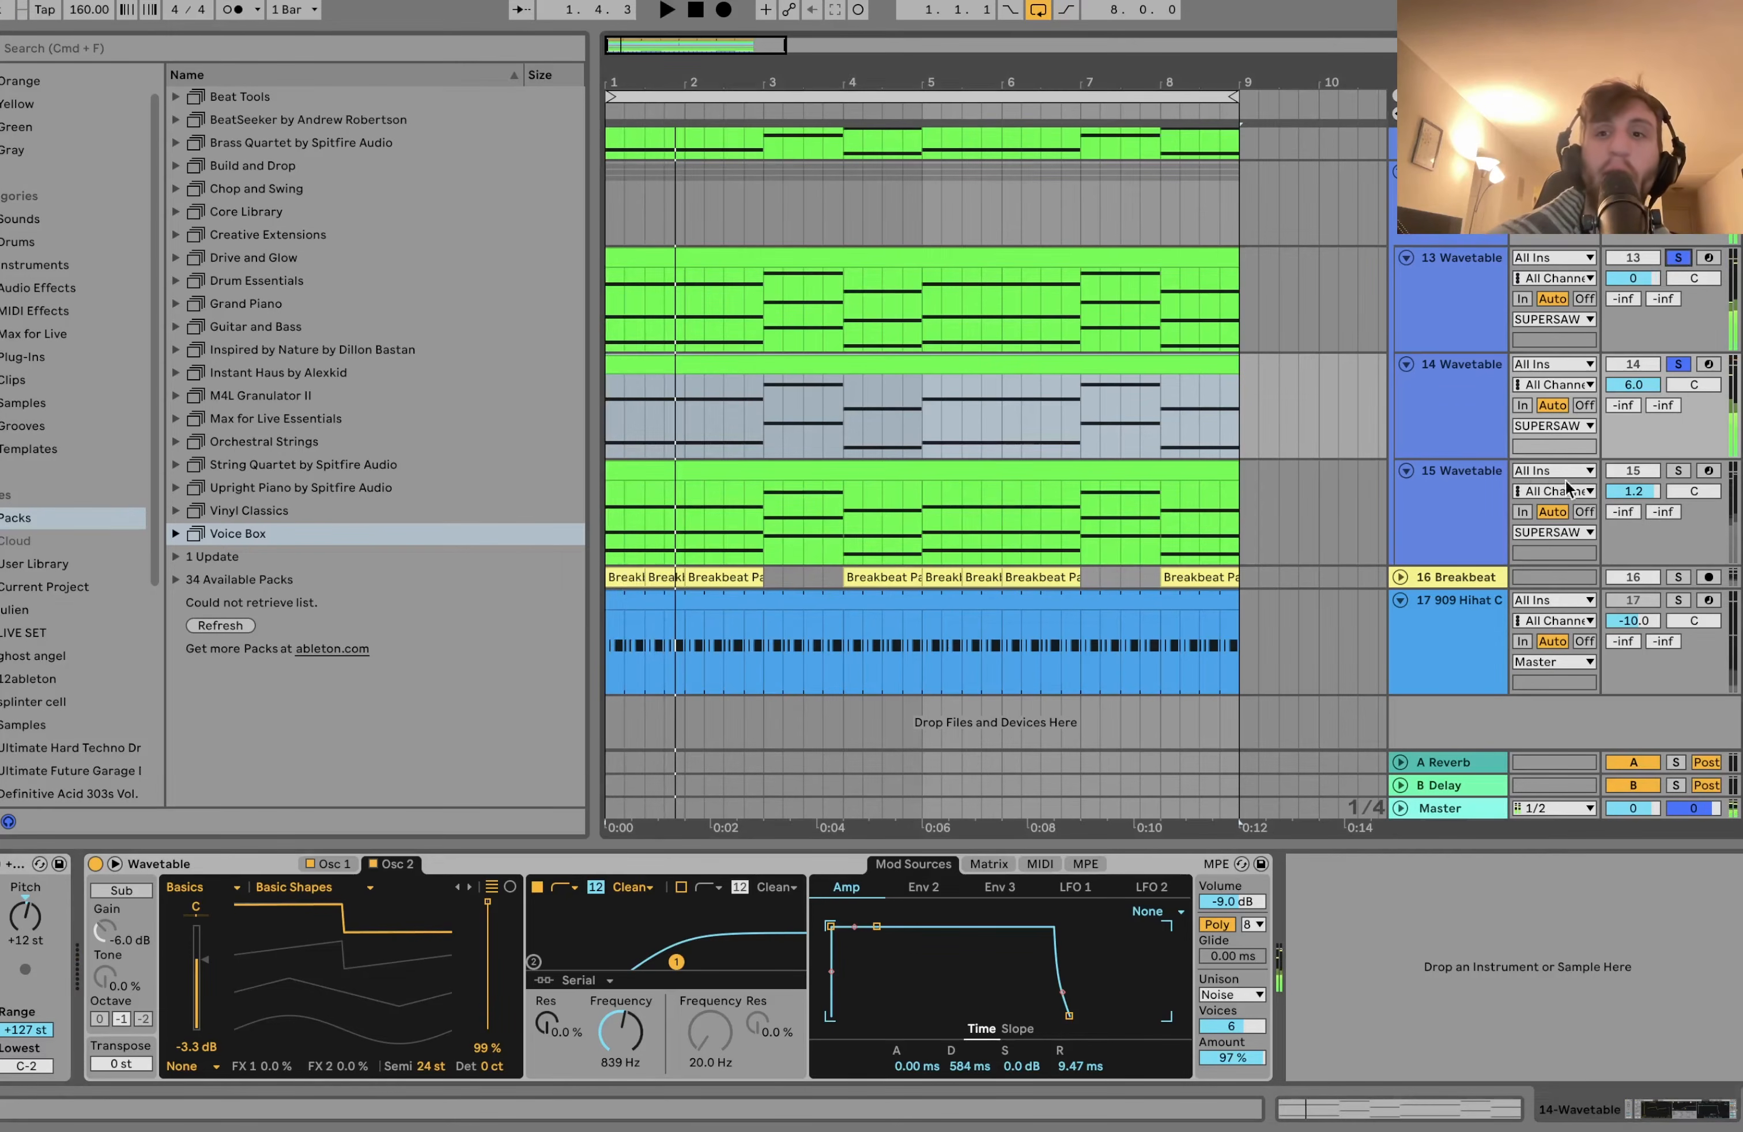
# Solo only 15 Wavetable, display its Wavetable device and start playback.
pyautogui.click(1679, 471)
pyautogui.click(1492, 485)
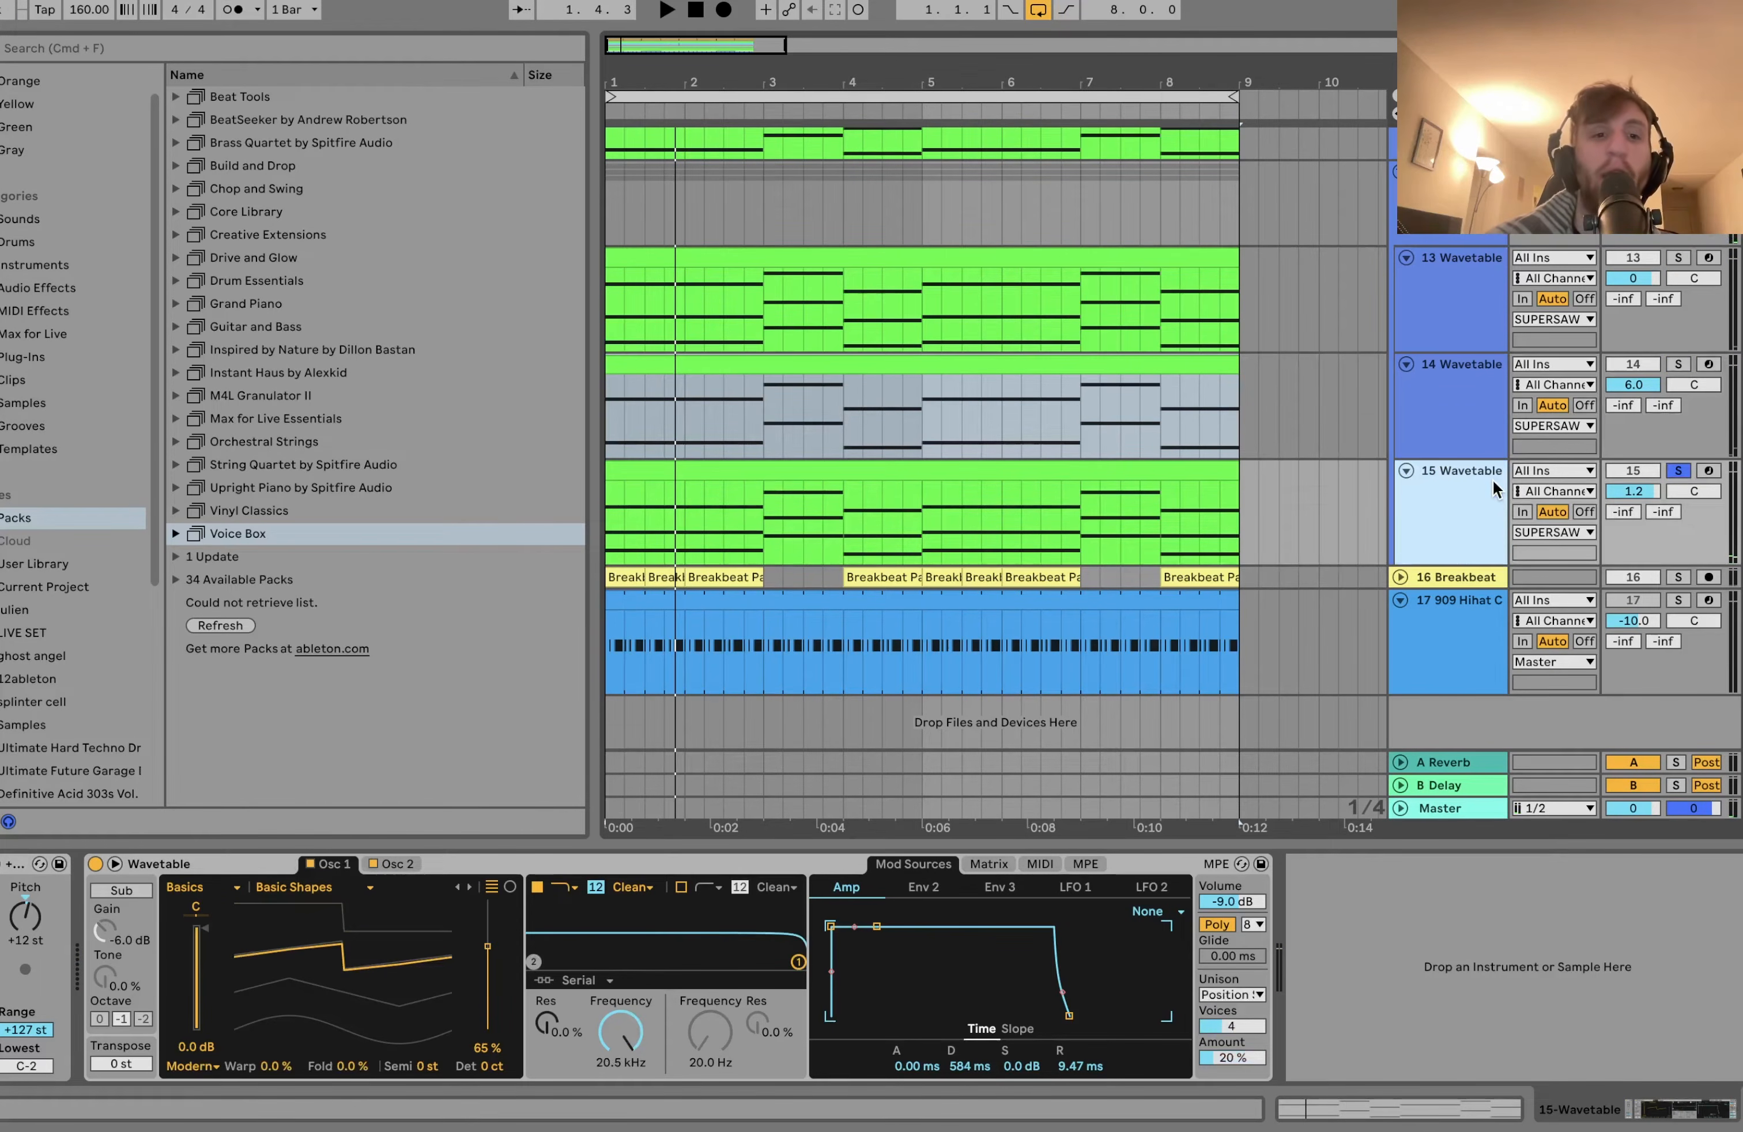
pyautogui.press('space')
# Examine the chord notes in the 15 Wavetable clip during playback and compare them with the 13 Wavetable clip.
pyautogui.click(1158, 470)
pyautogui.doubleClick(1157, 469)
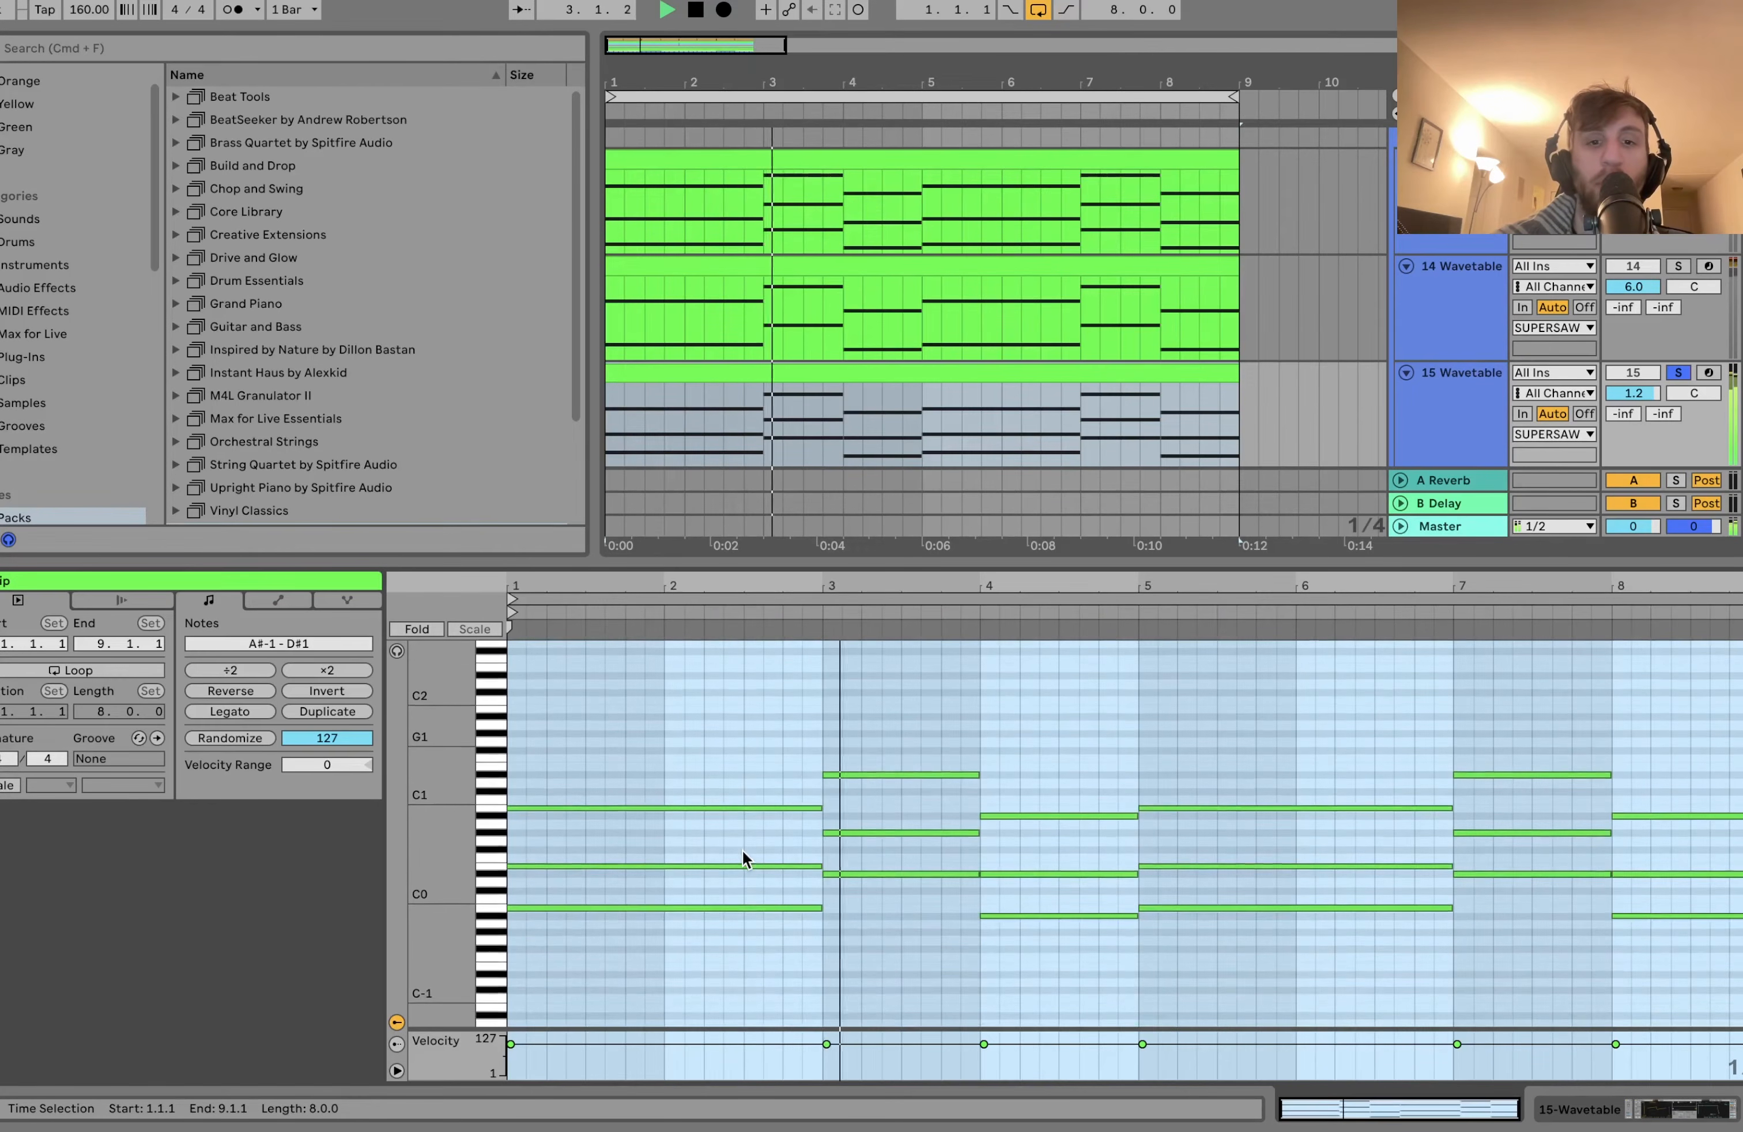
pyautogui.scroll(2, 742, 852)
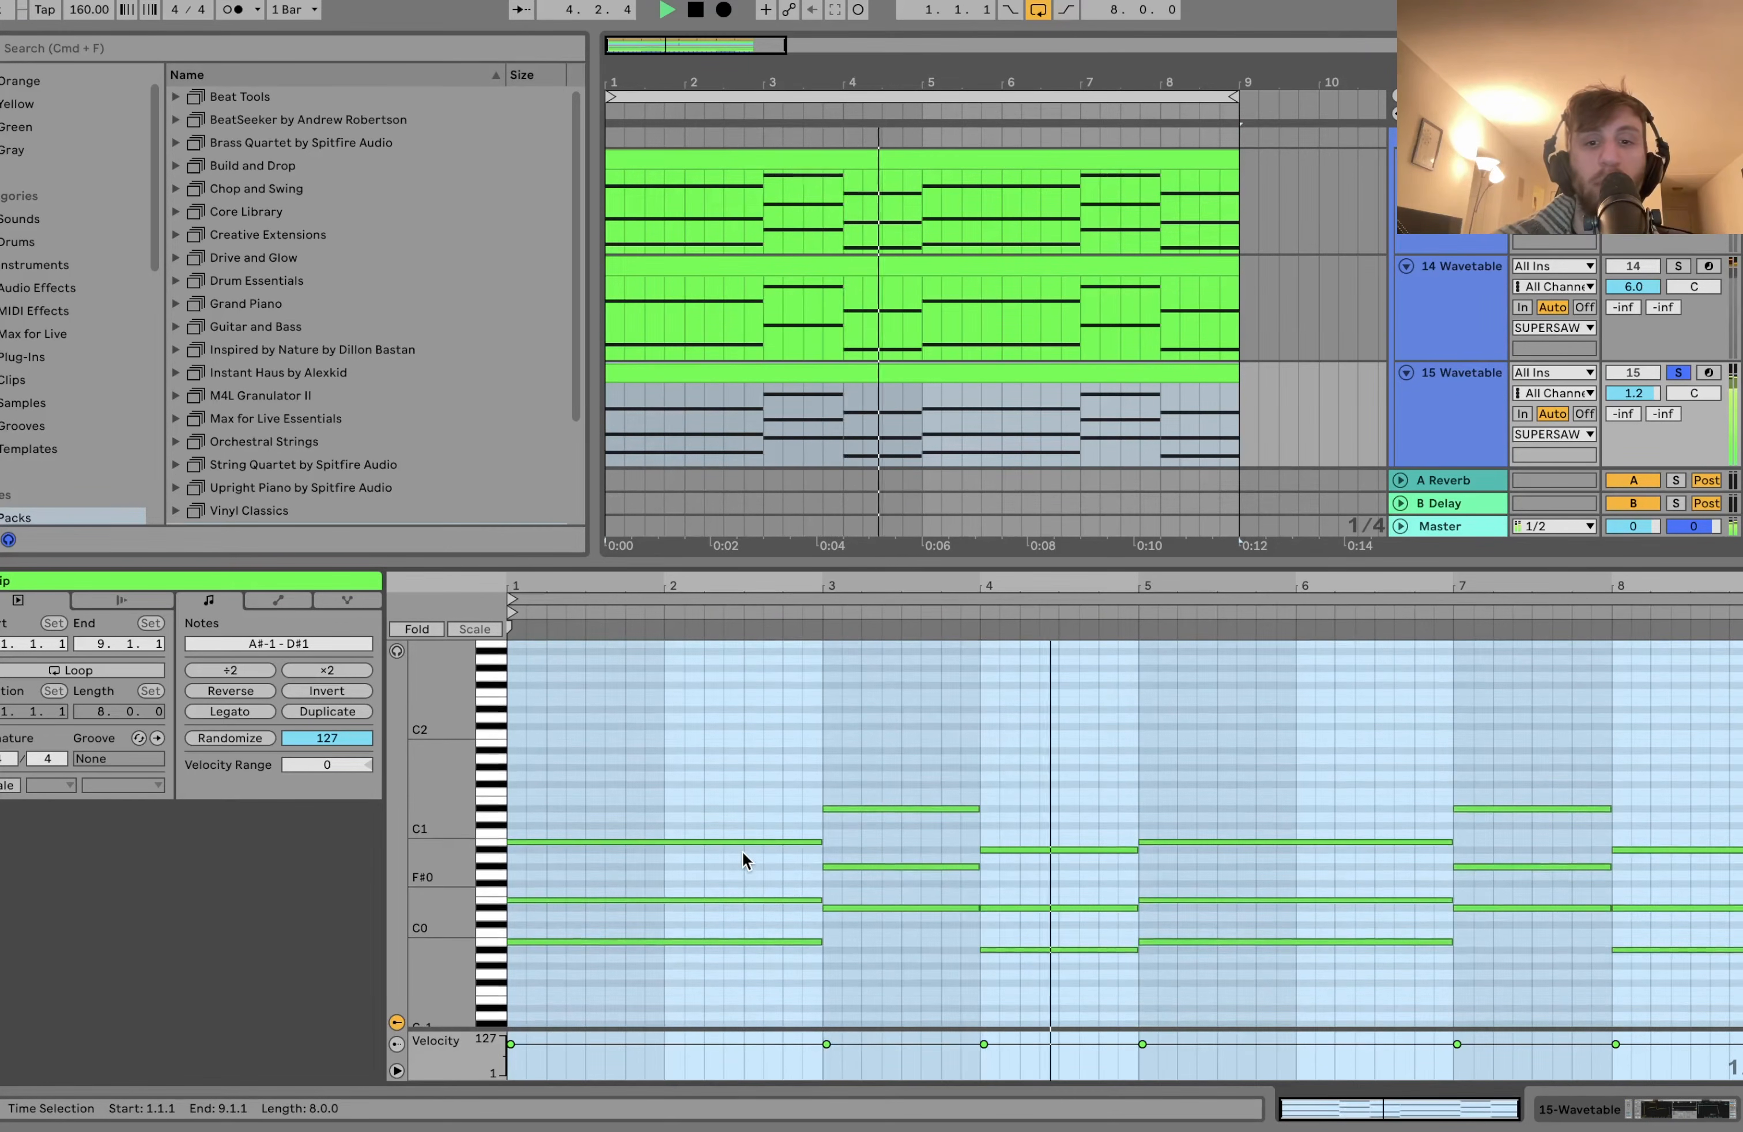
pyautogui.press('space')
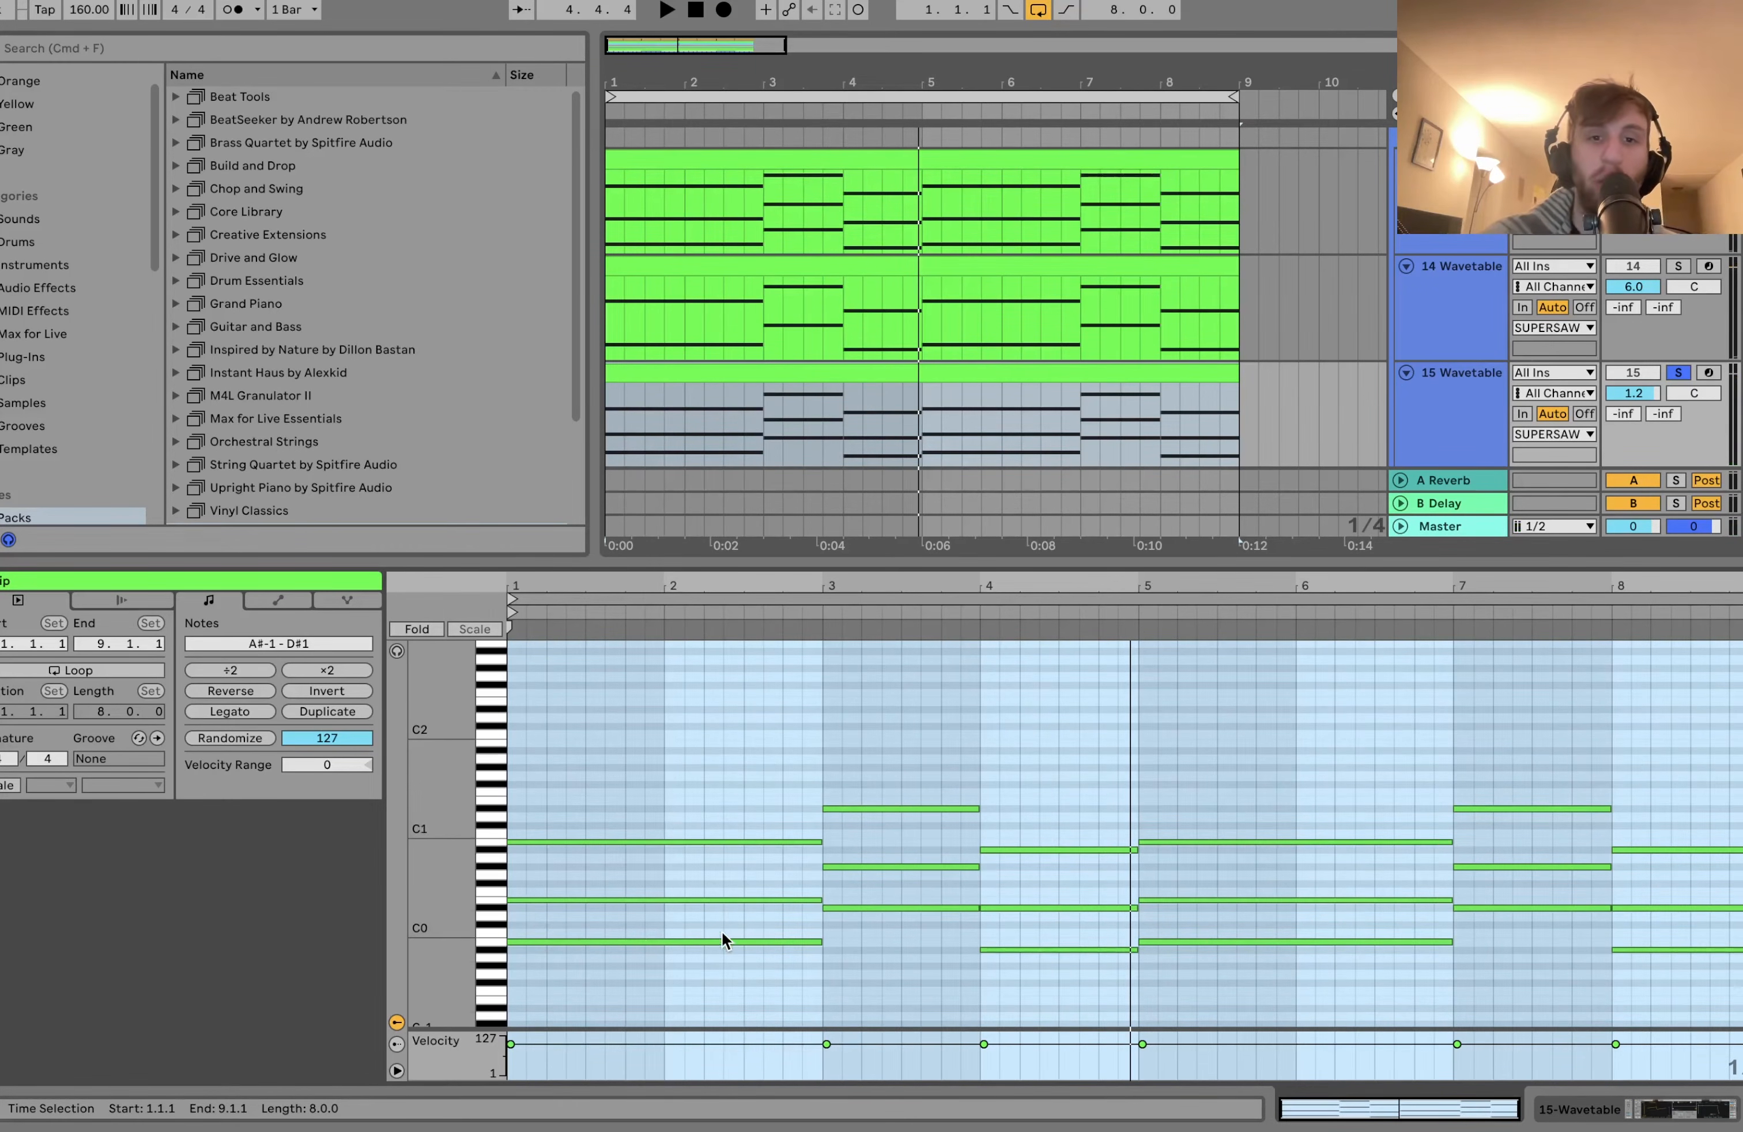
pyautogui.click(946, 163)
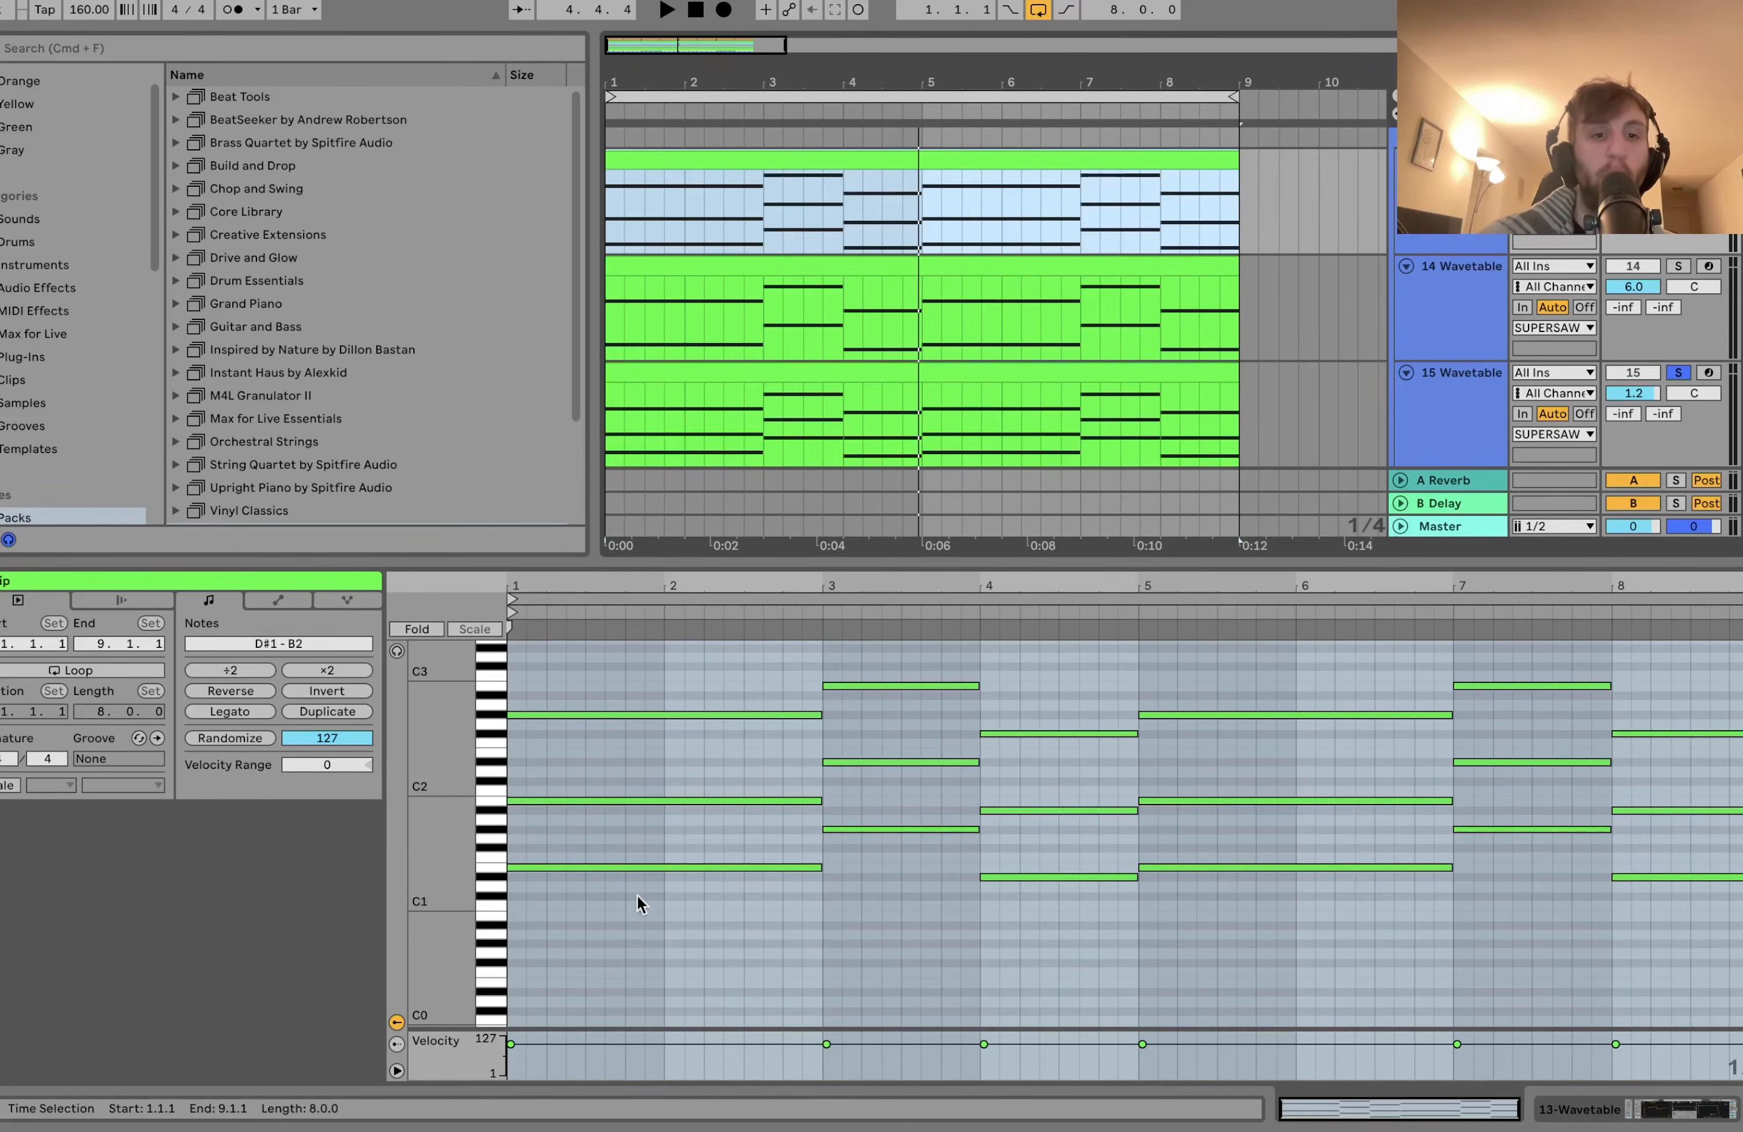
# Review the 15 Wavetable clip and device chain, add 13 Wavetable to the solo and audition both layers together.
pyautogui.click(757, 441)
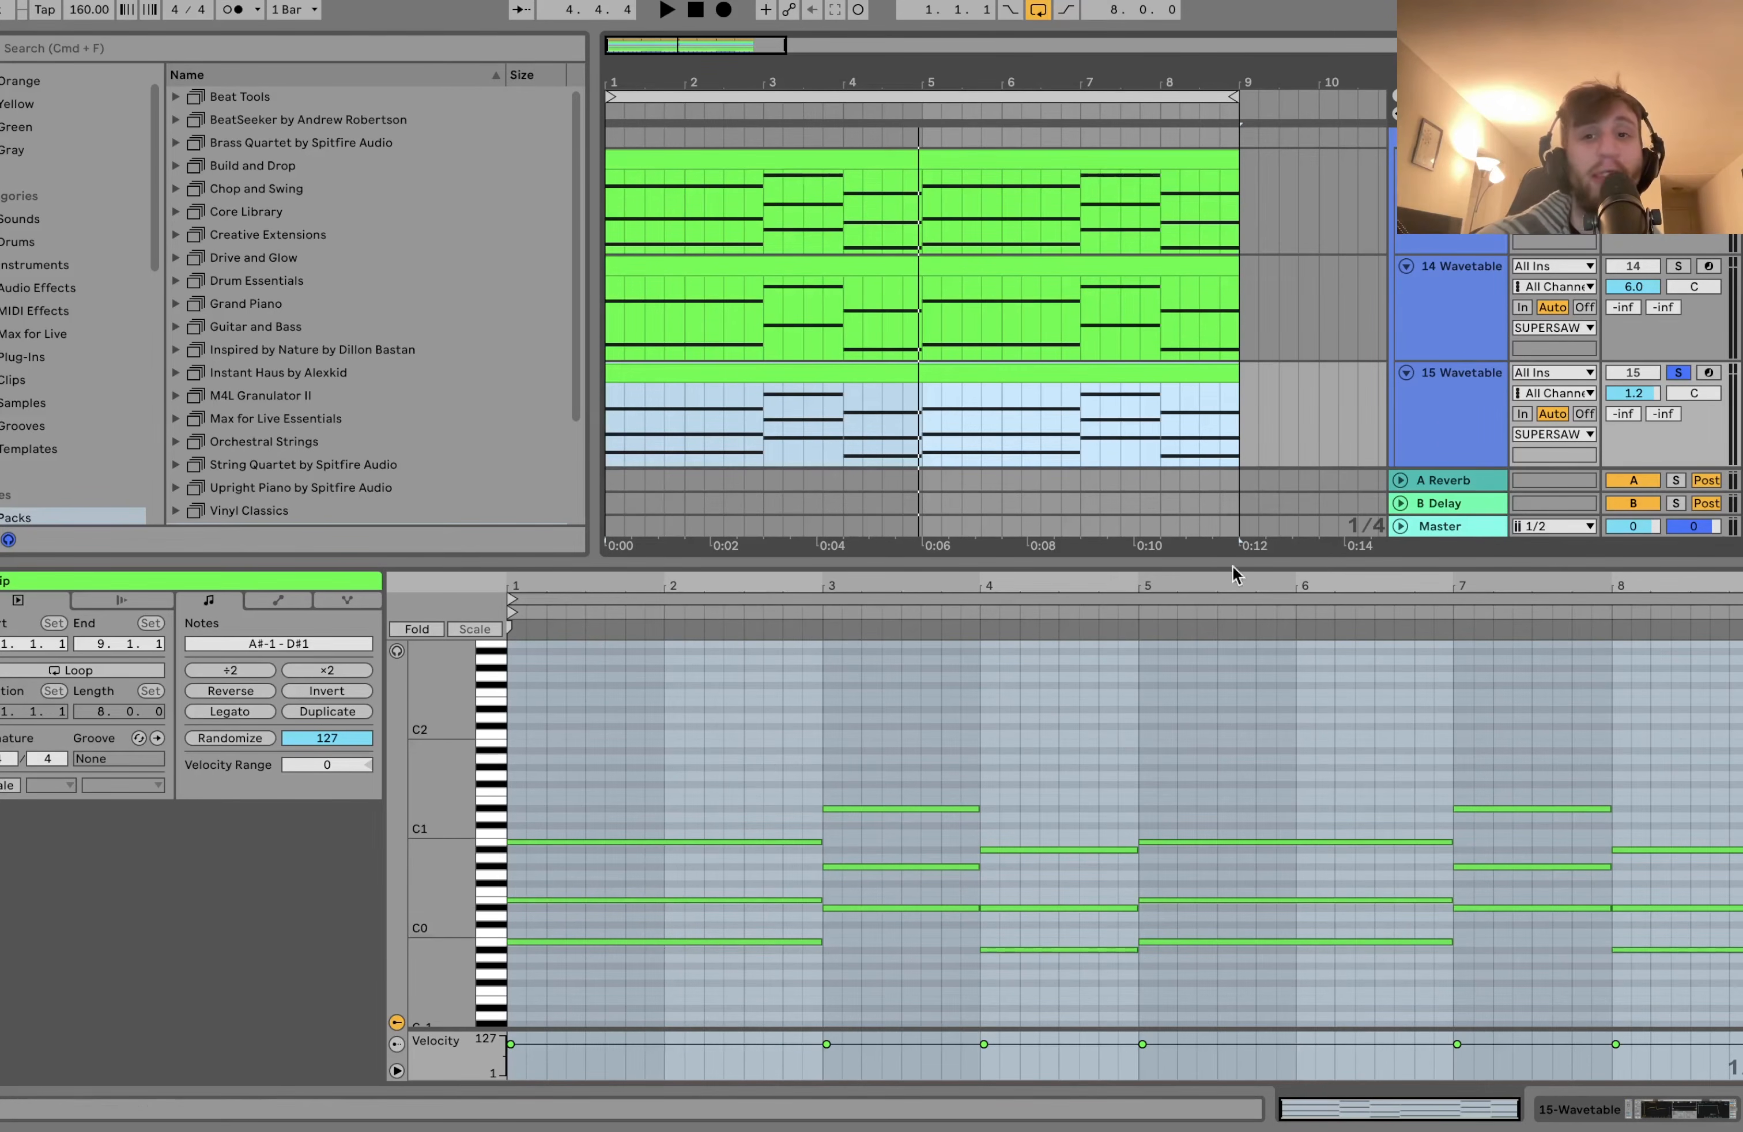
pyautogui.click(1438, 425)
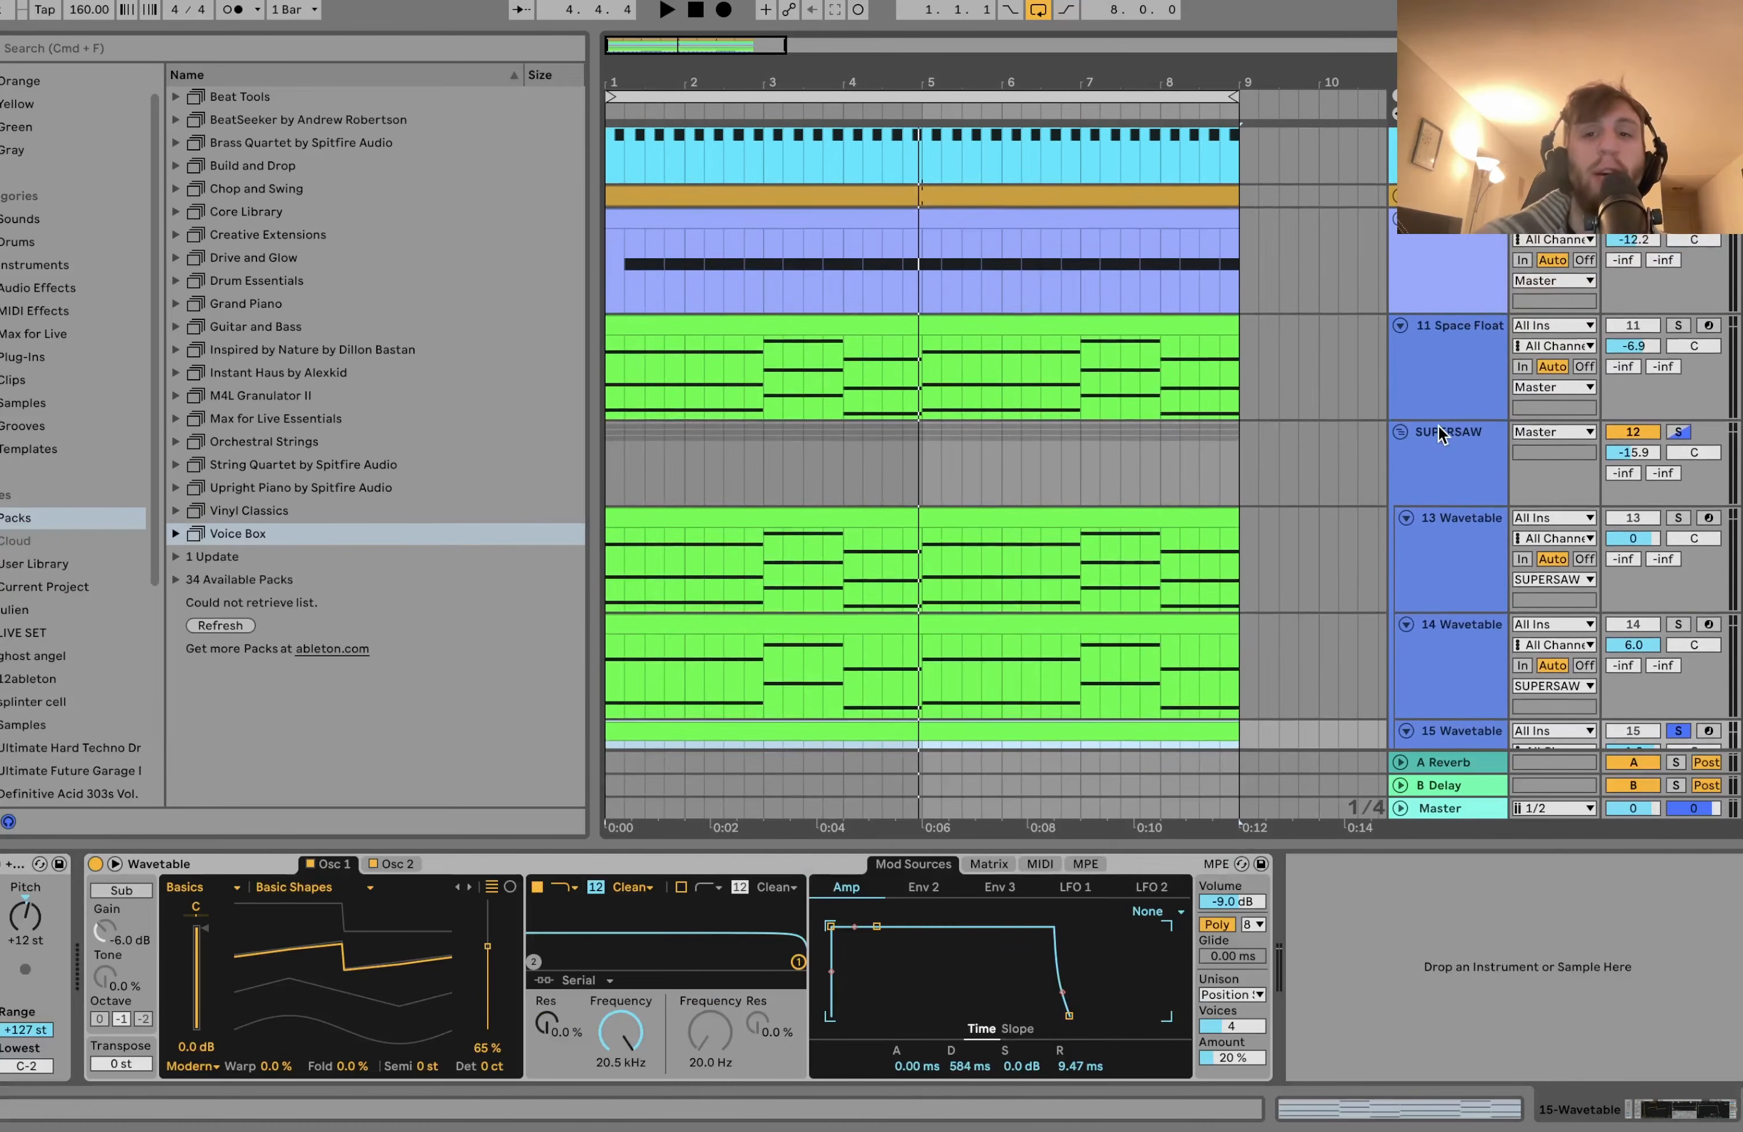
pyautogui.scroll(-5, 1438, 425)
pyautogui.press('space')
pyautogui.click(1677, 331)
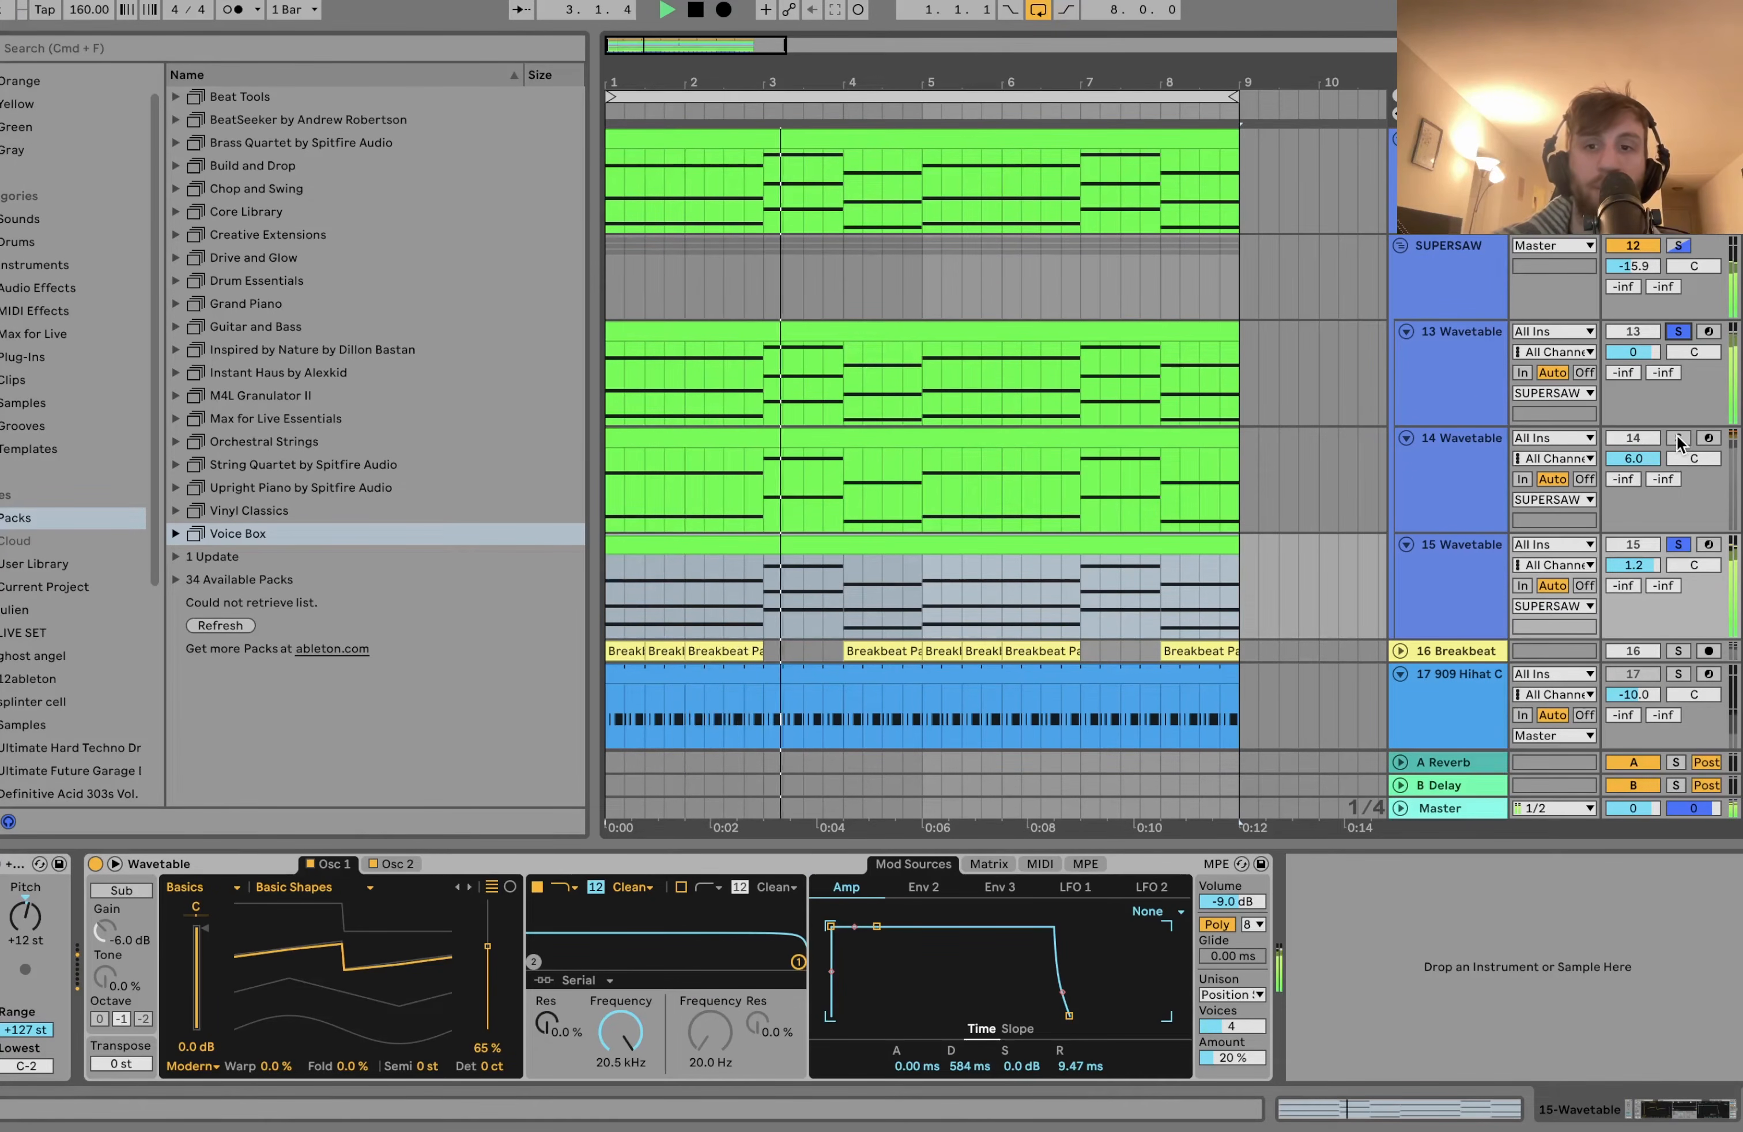
# Select the 15 Wavetable track, stop playback and display the Osc 2 settings of its Wavetable device.
pyautogui.click(1454, 569)
pyautogui.press('space')
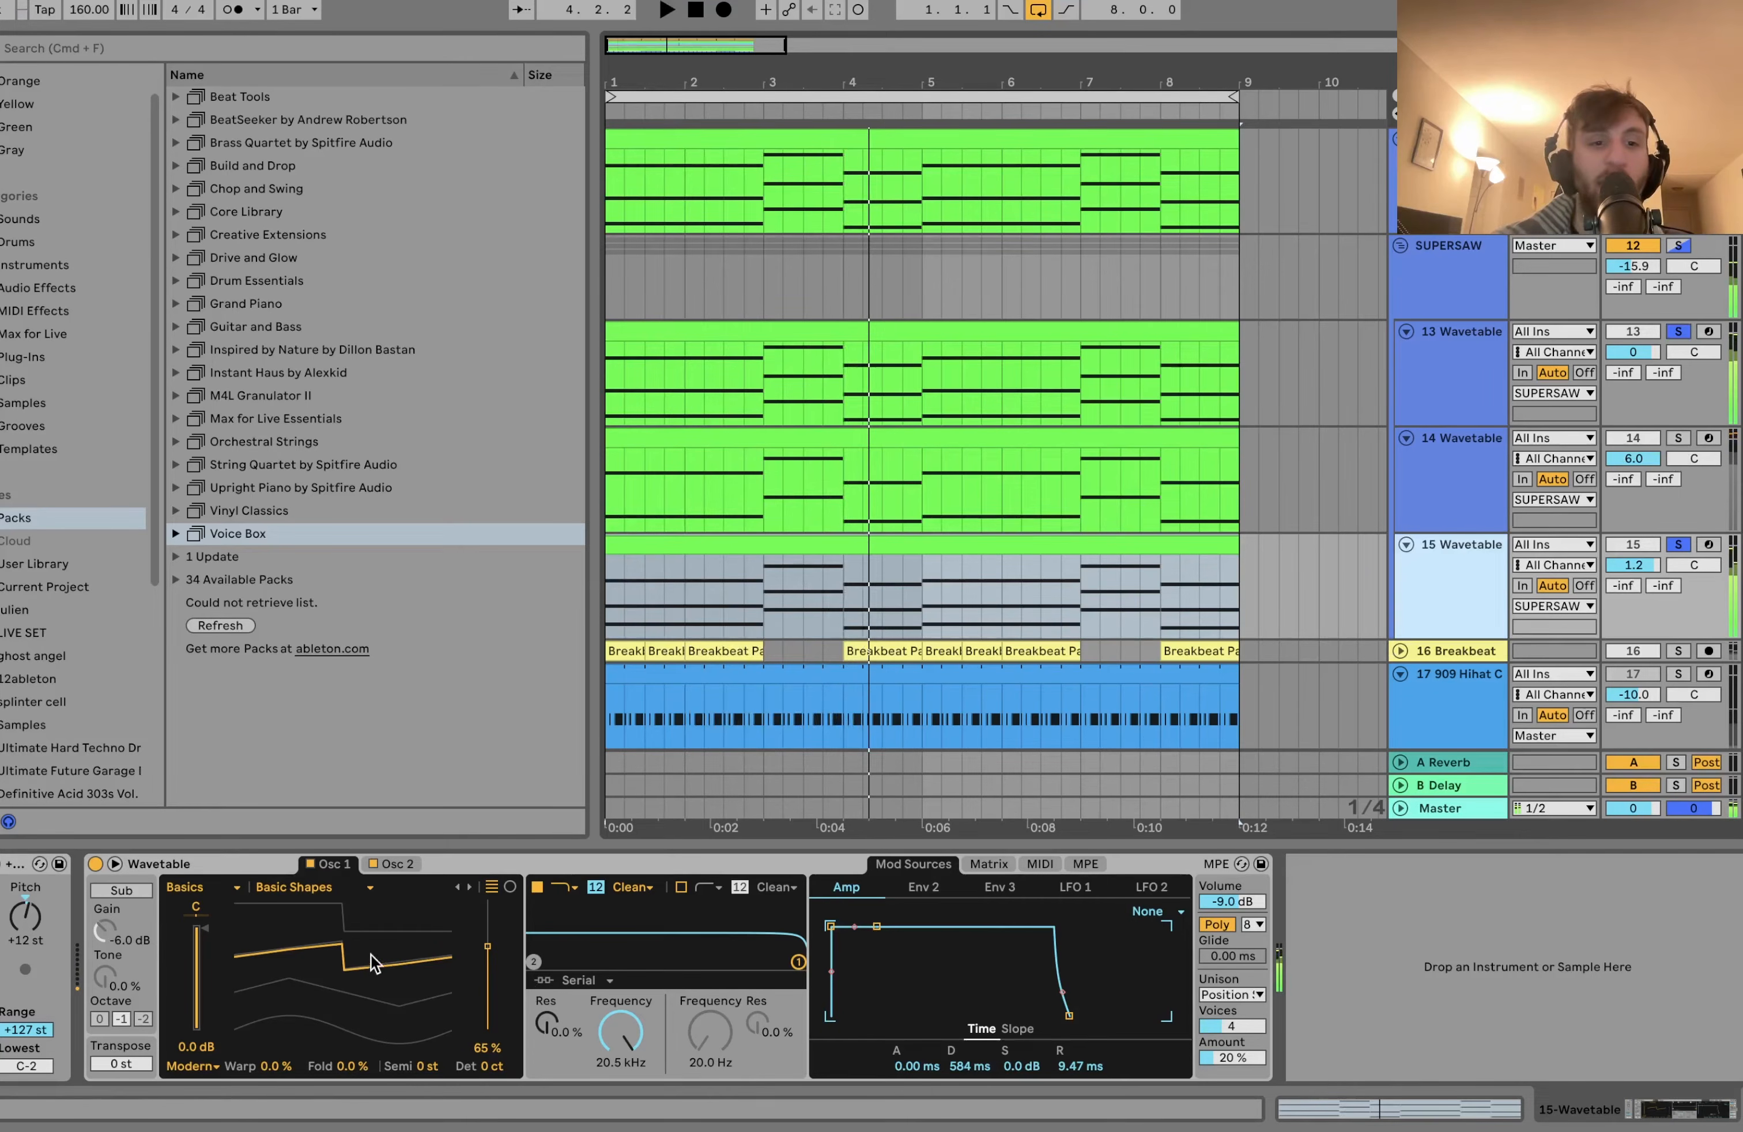
pyautogui.click(409, 867)
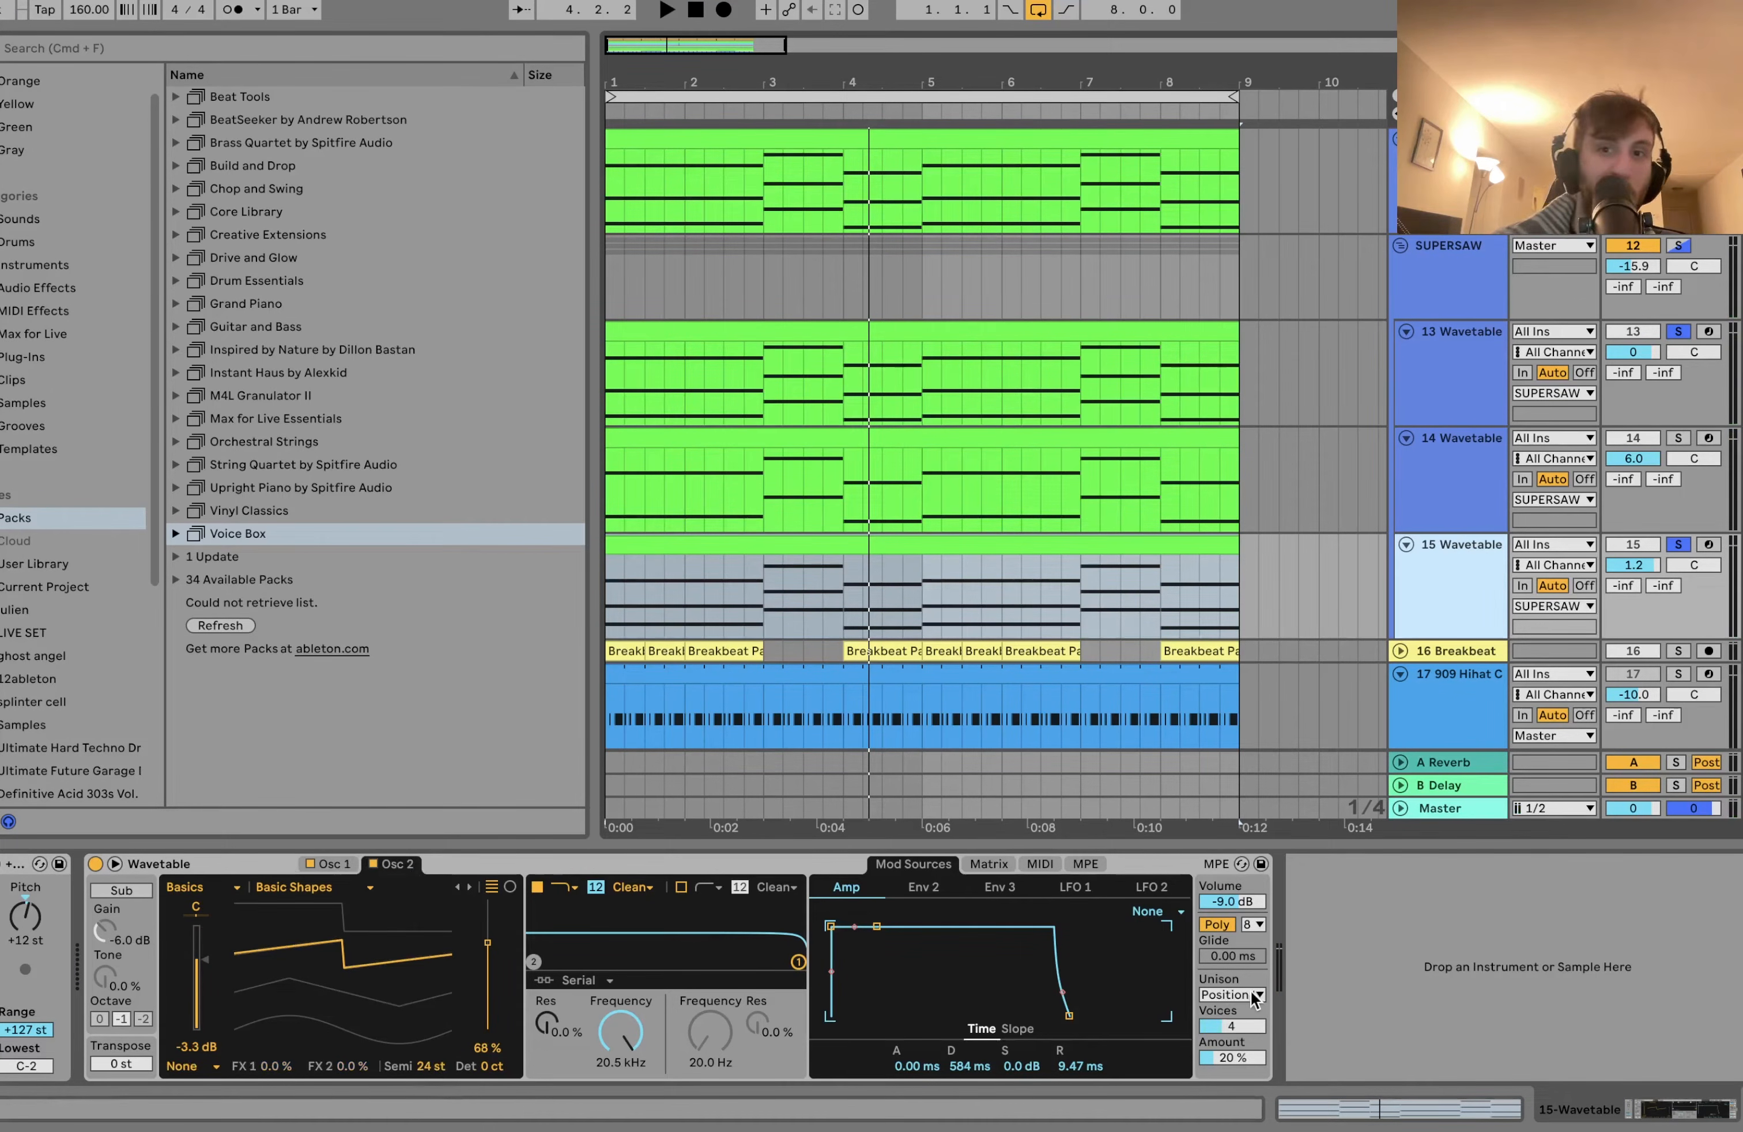
# Solo the SUPERSAW group and audition its three Wavetable layers together.
pyautogui.click(1678, 245)
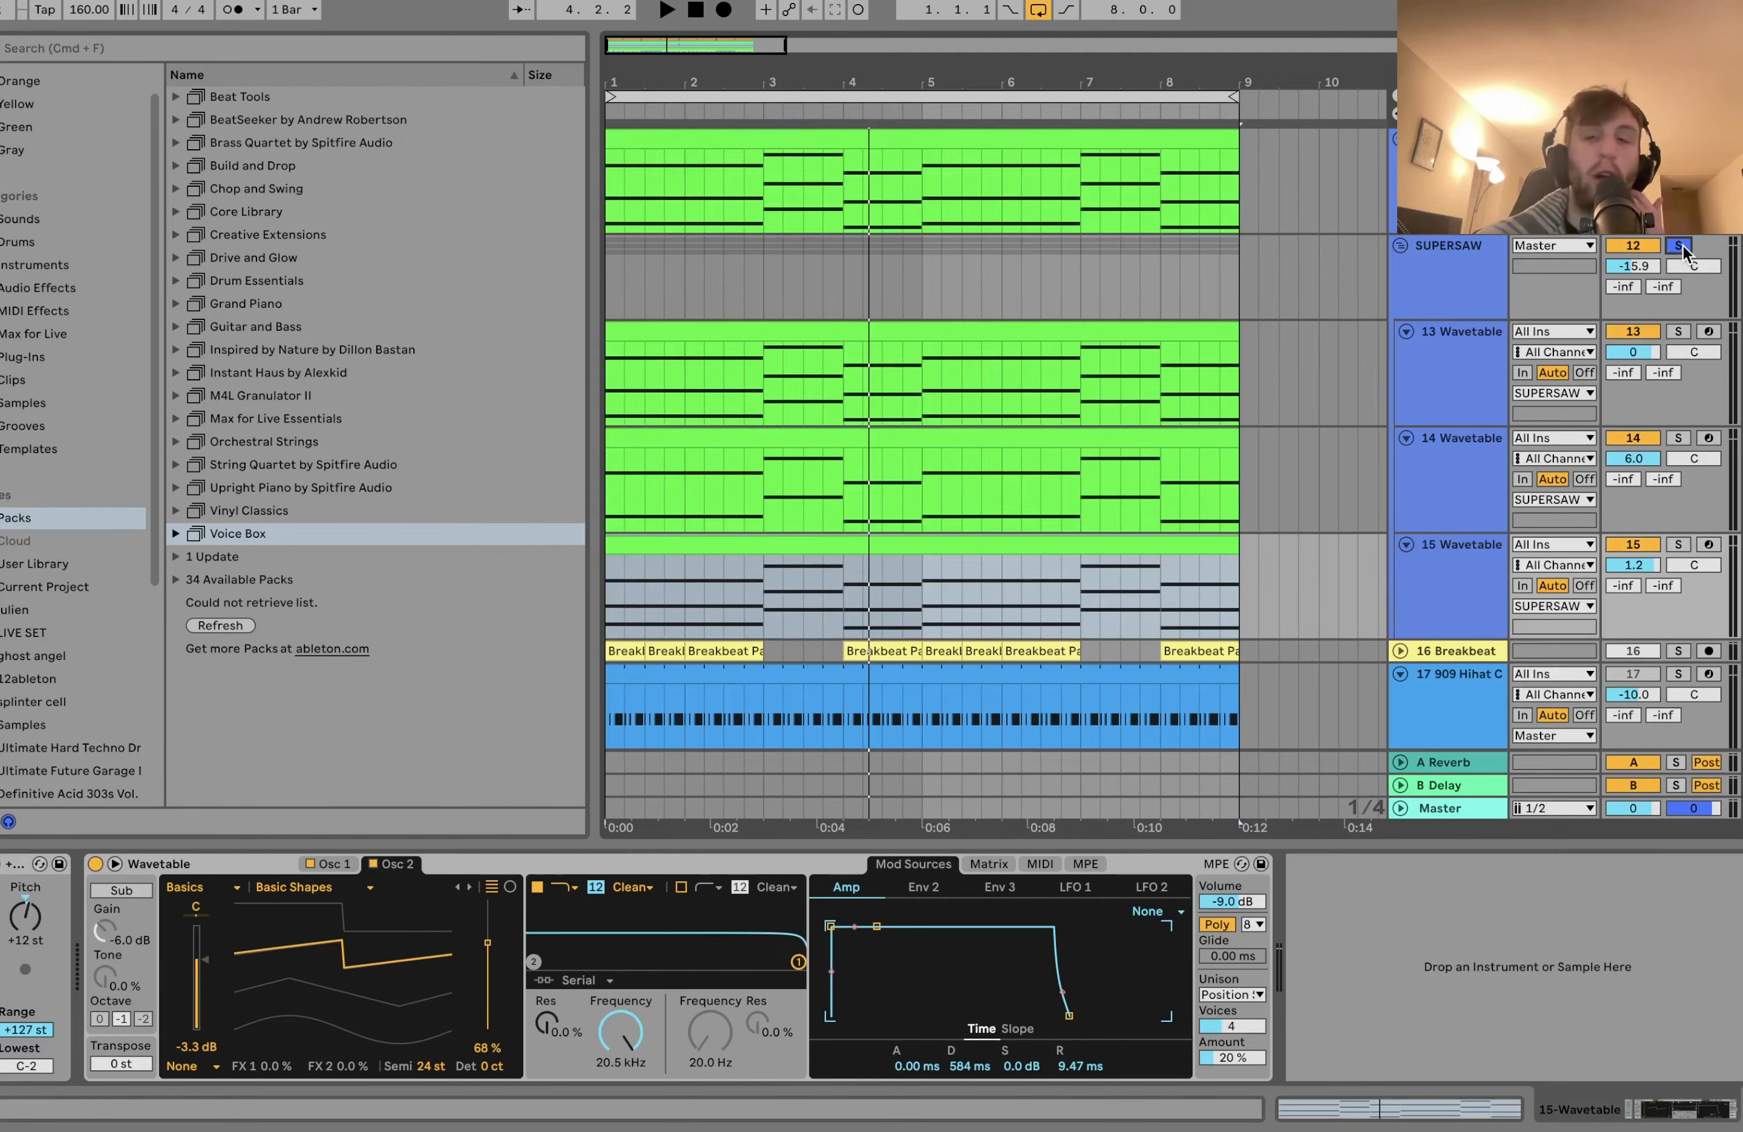
pyautogui.click(1641, 440)
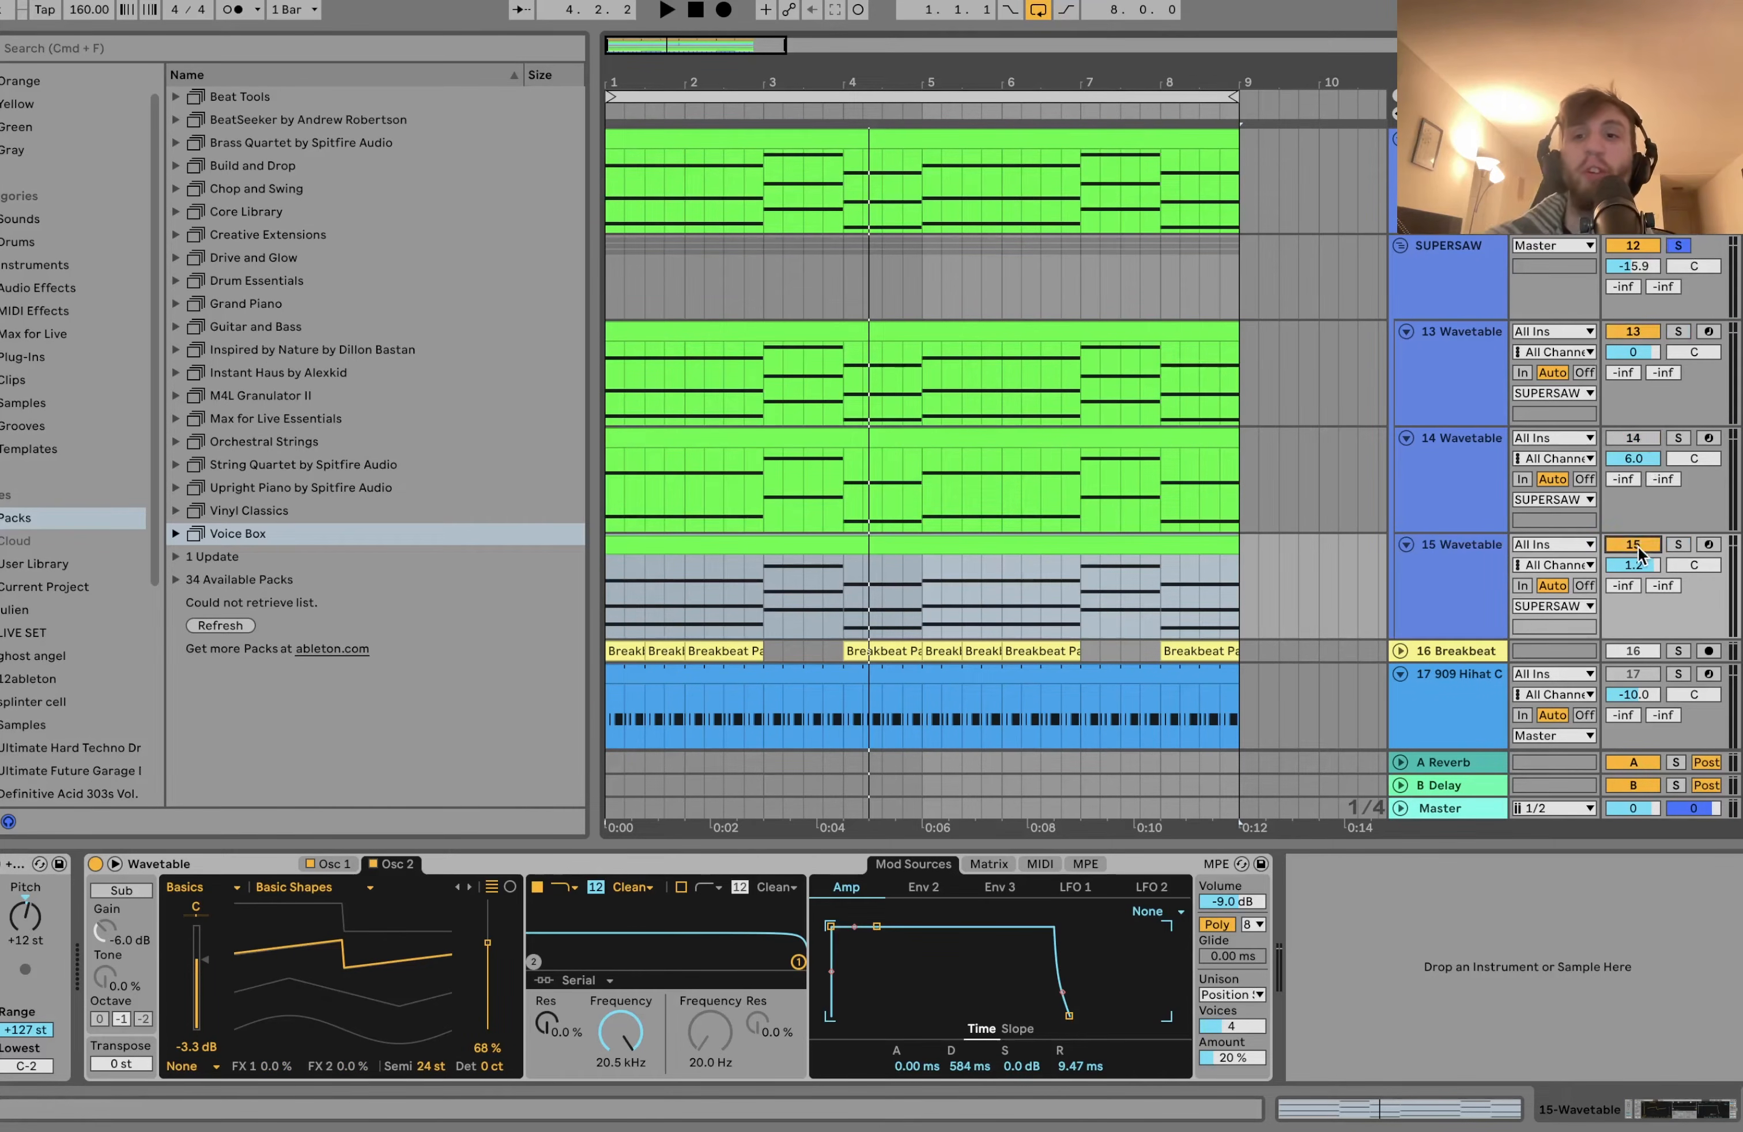
pyautogui.press('space')
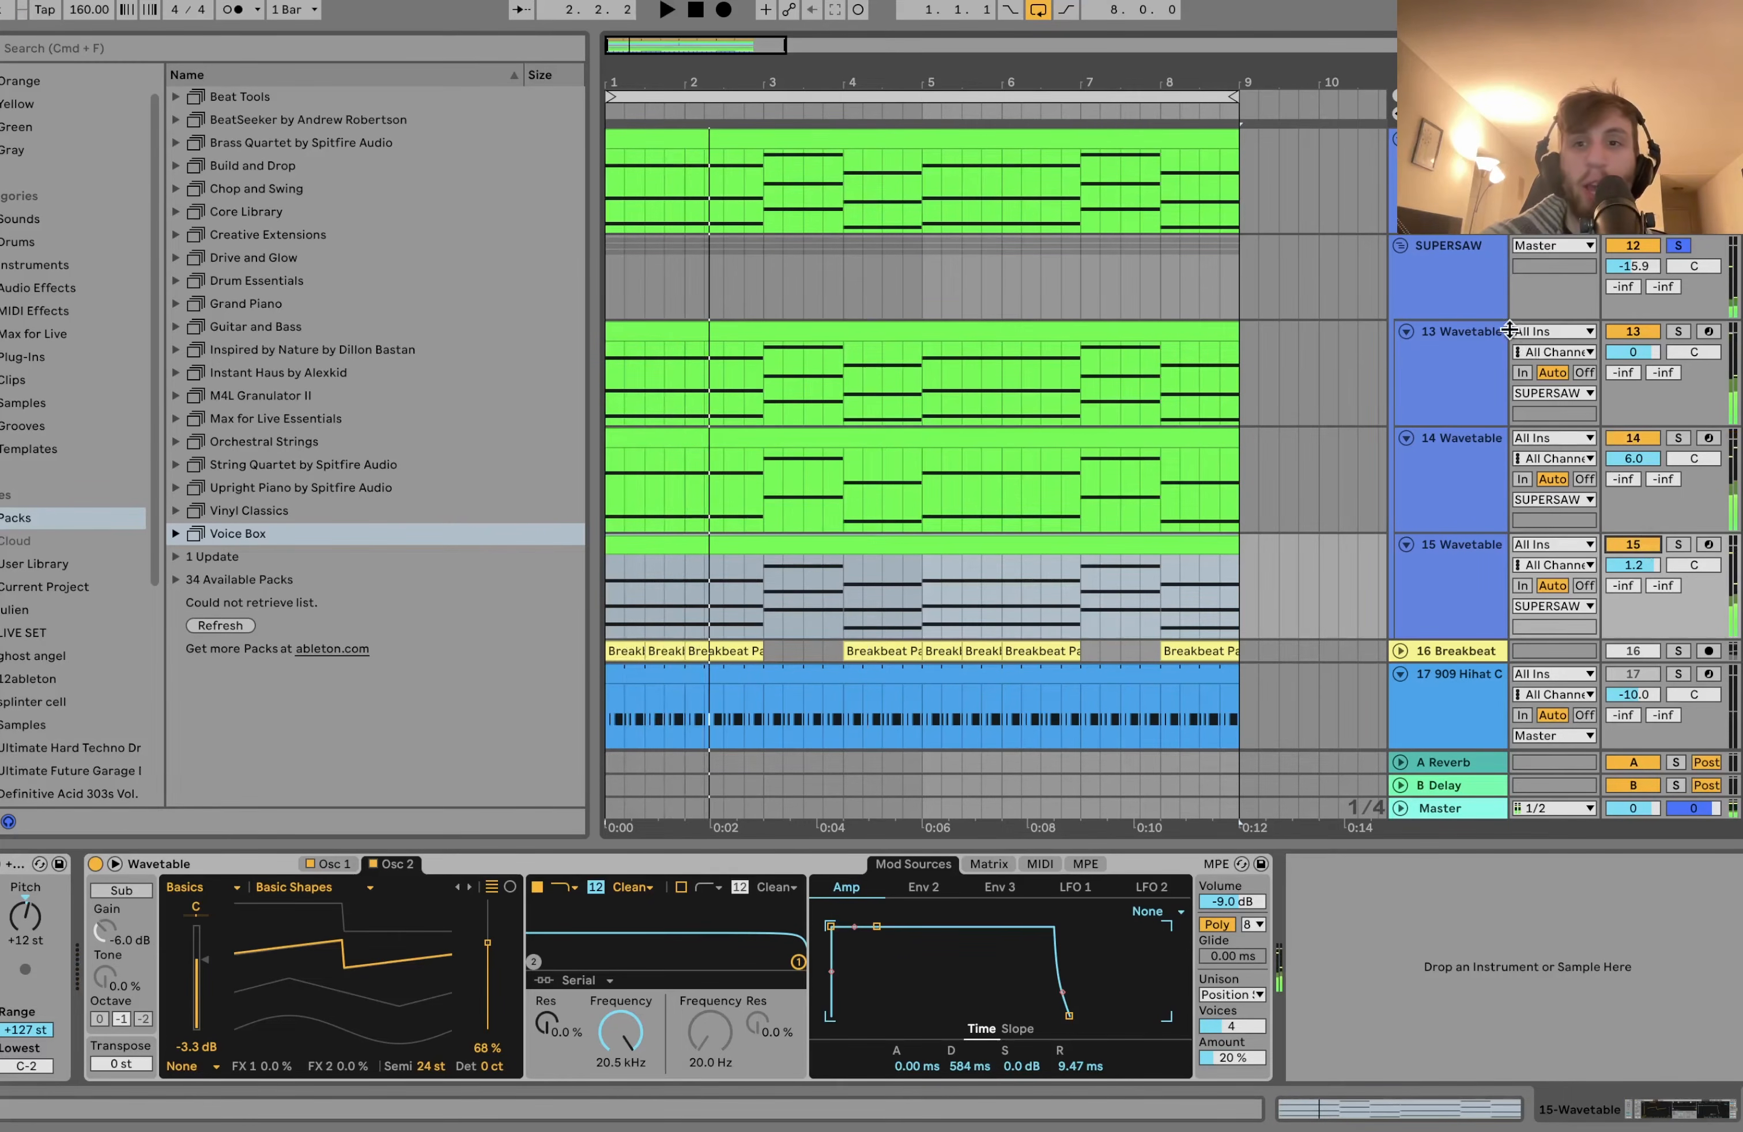
# Display the SUPERSAW group's effect chain, enable its EQ Eight and audition the result.
pyautogui.click(1453, 280)
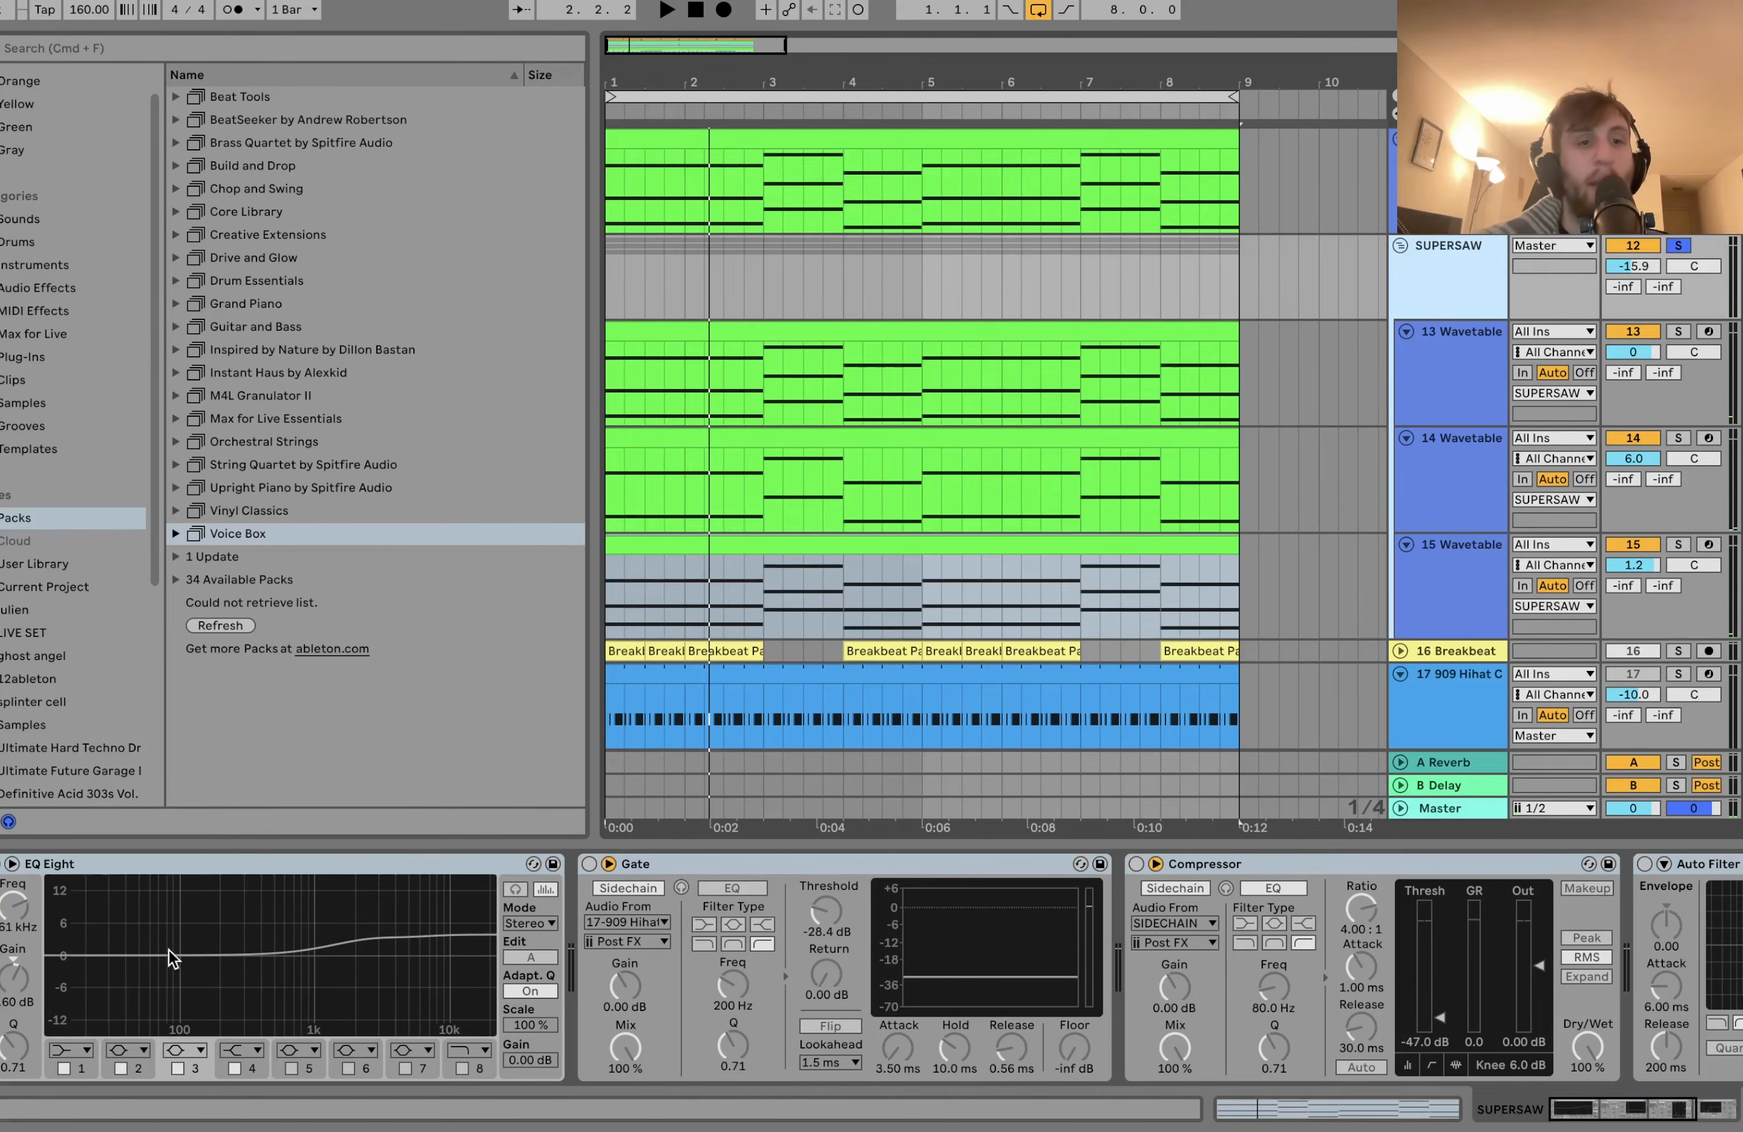
pyautogui.click(283, 862)
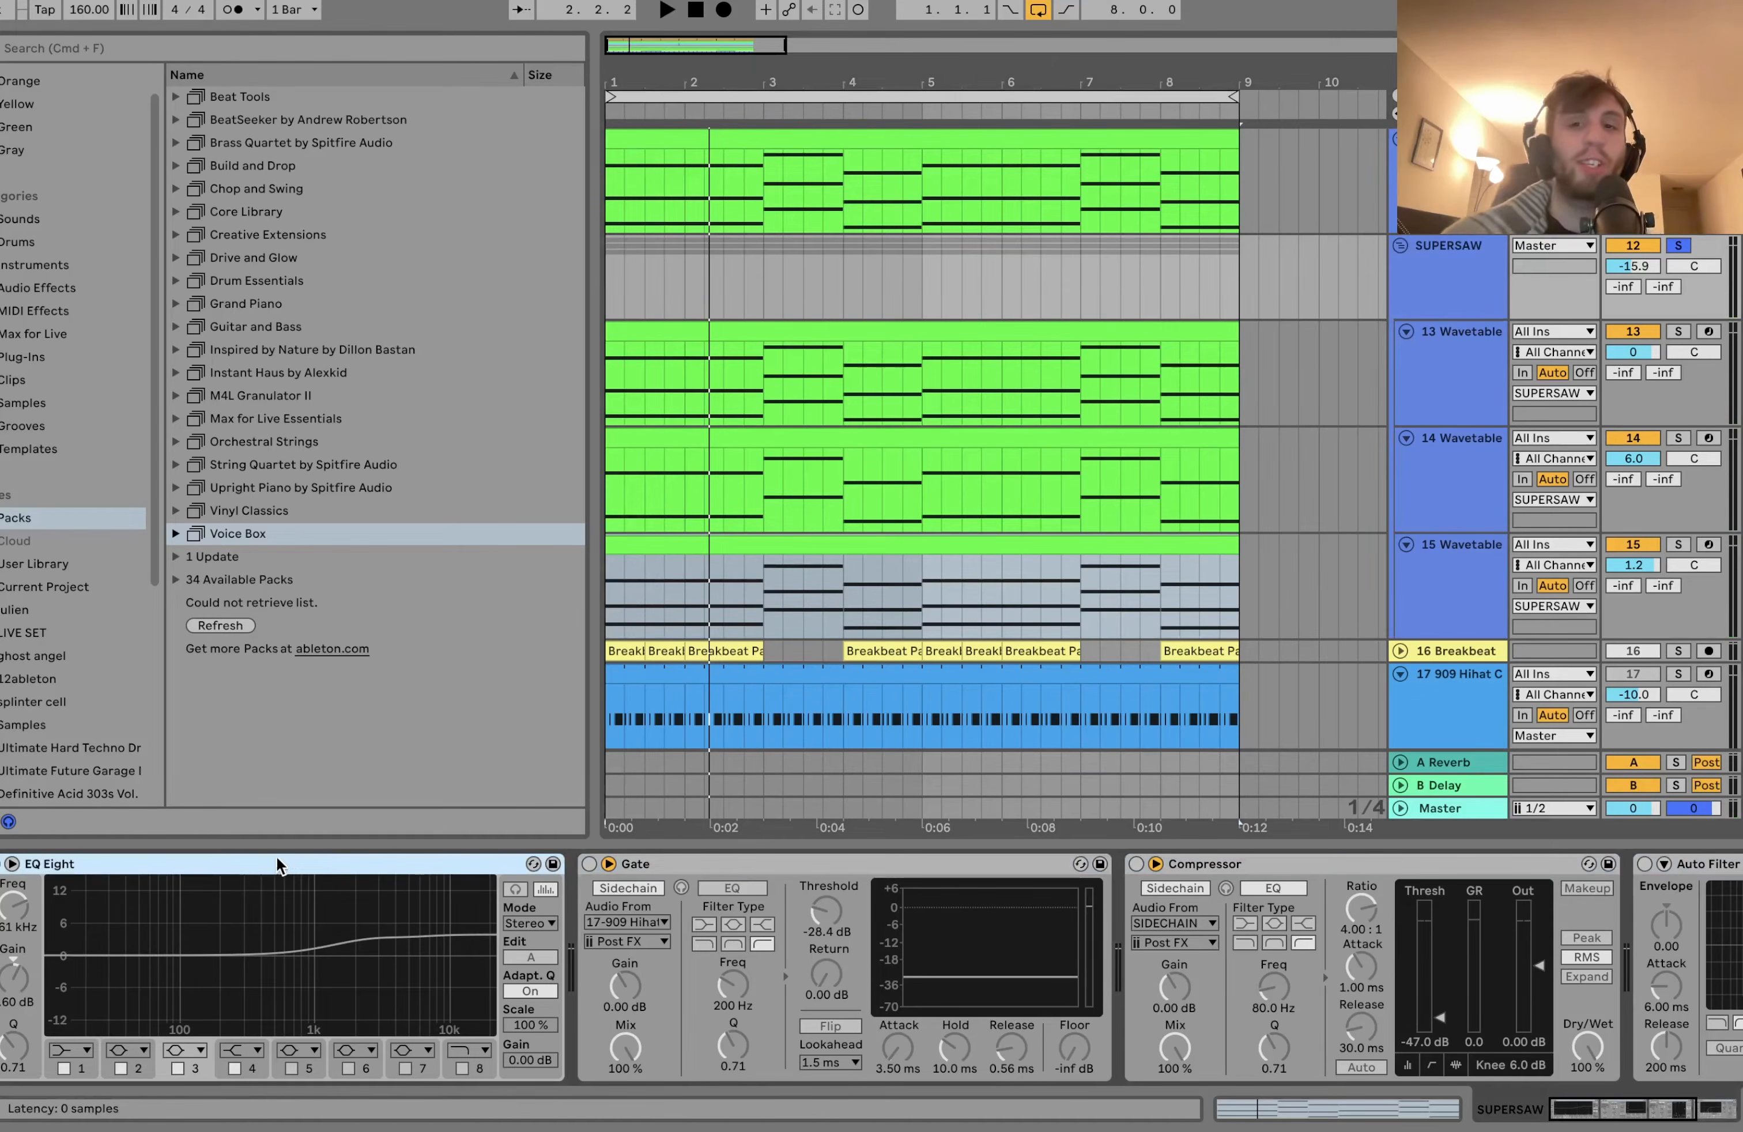
pyautogui.click(1, 864)
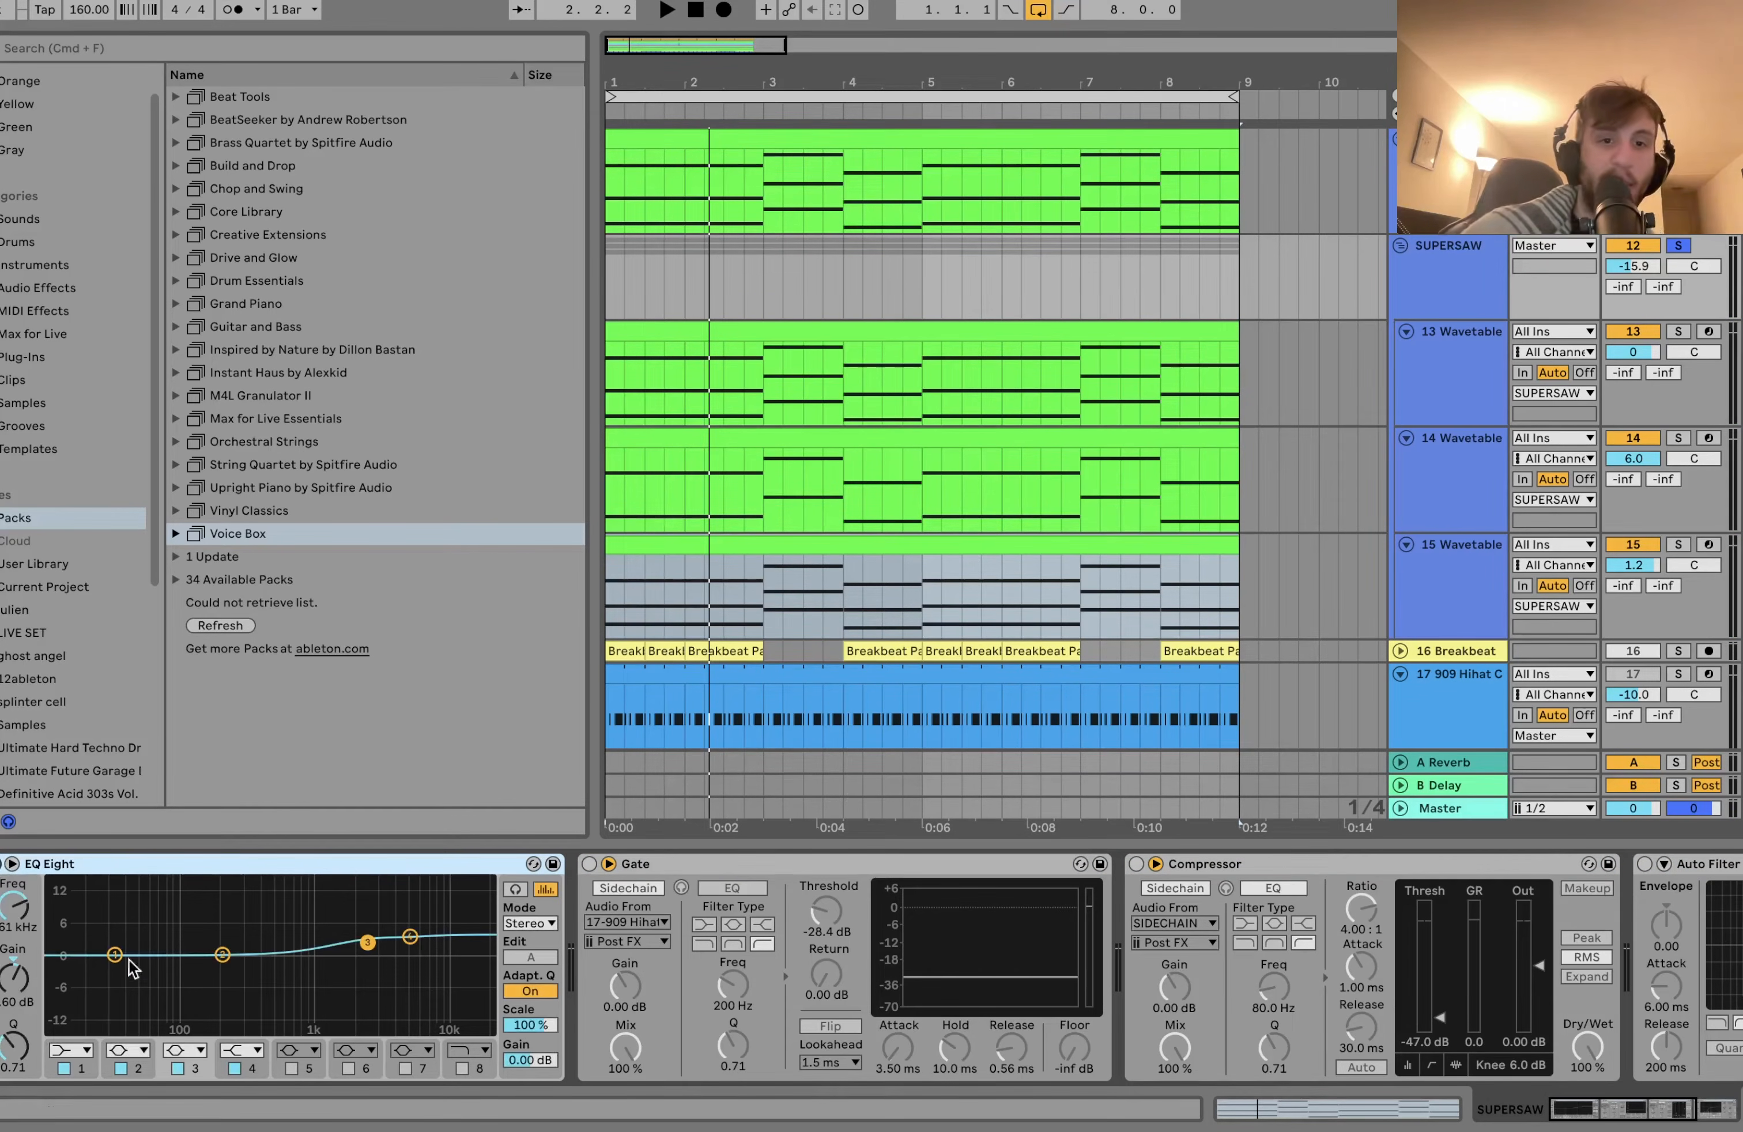
pyautogui.press('space')
pyautogui.press('space')
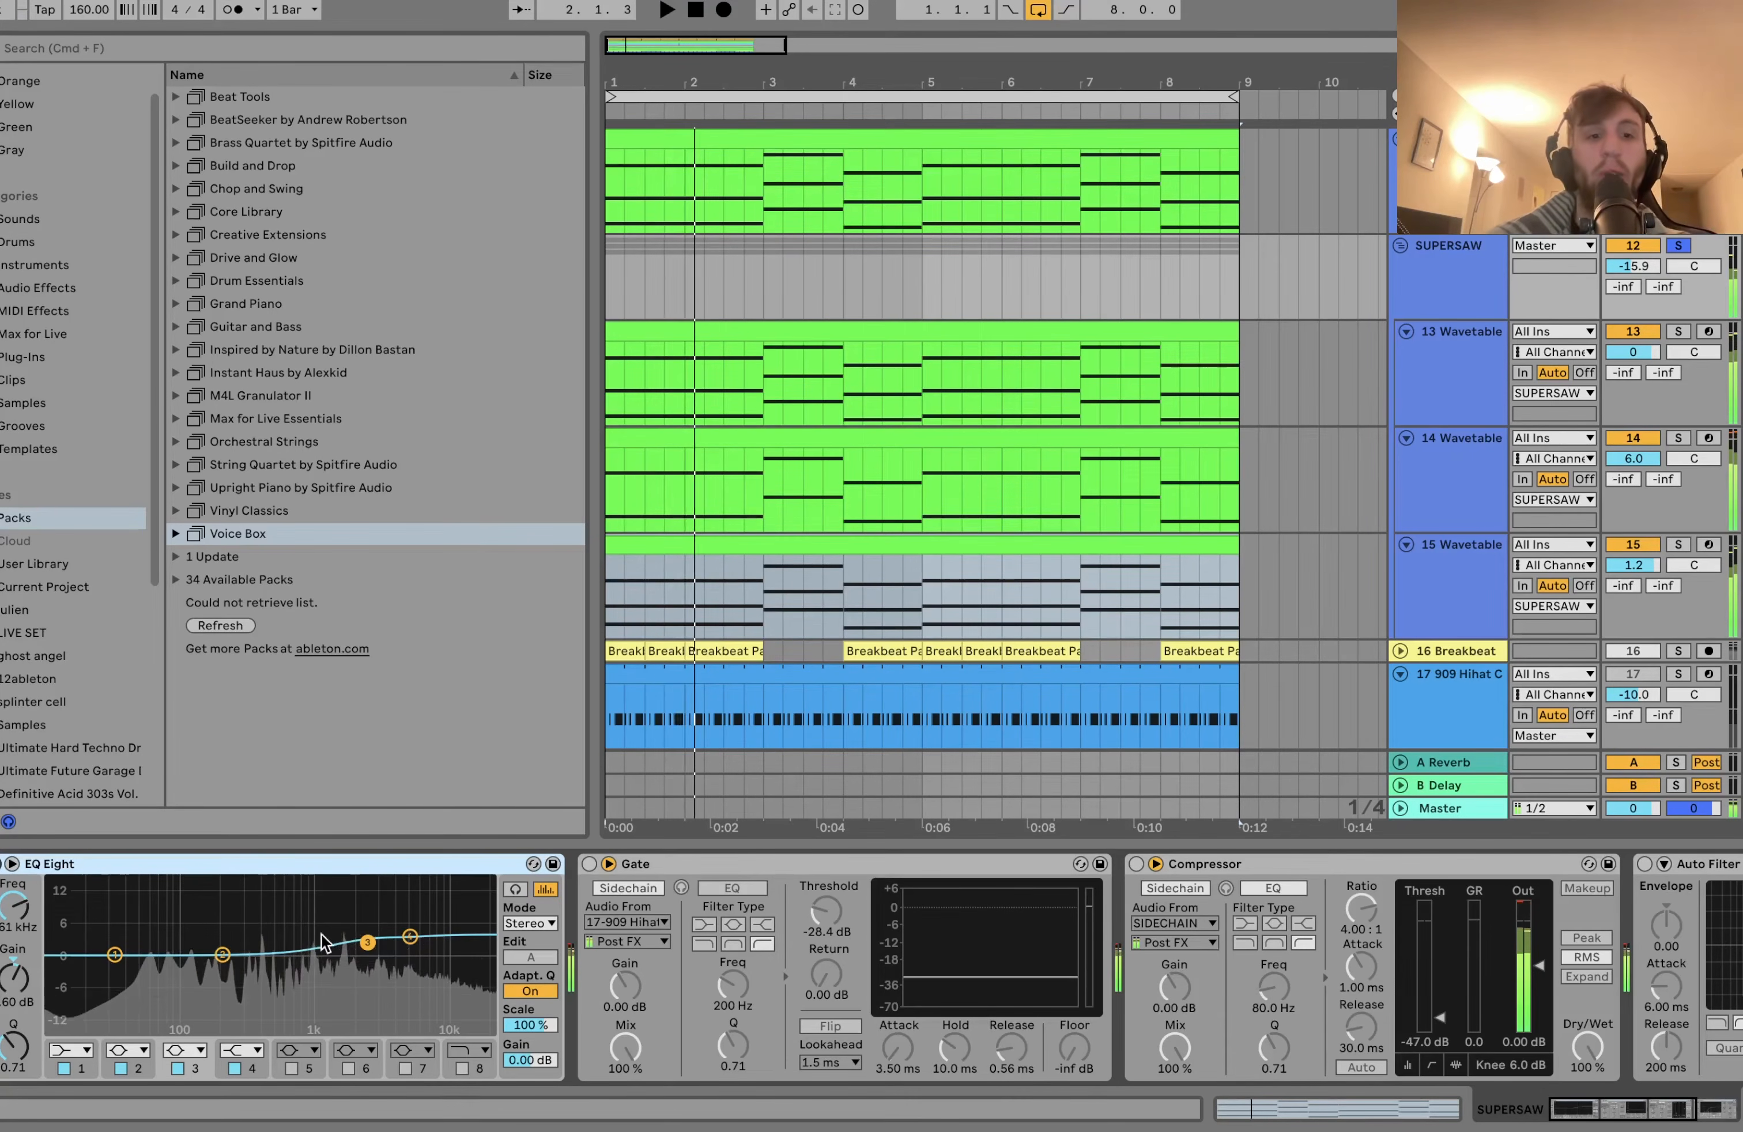
# Enable the sidechained Gate on the SUPERSAW group and play the gated sound.
pyautogui.click(589, 864)
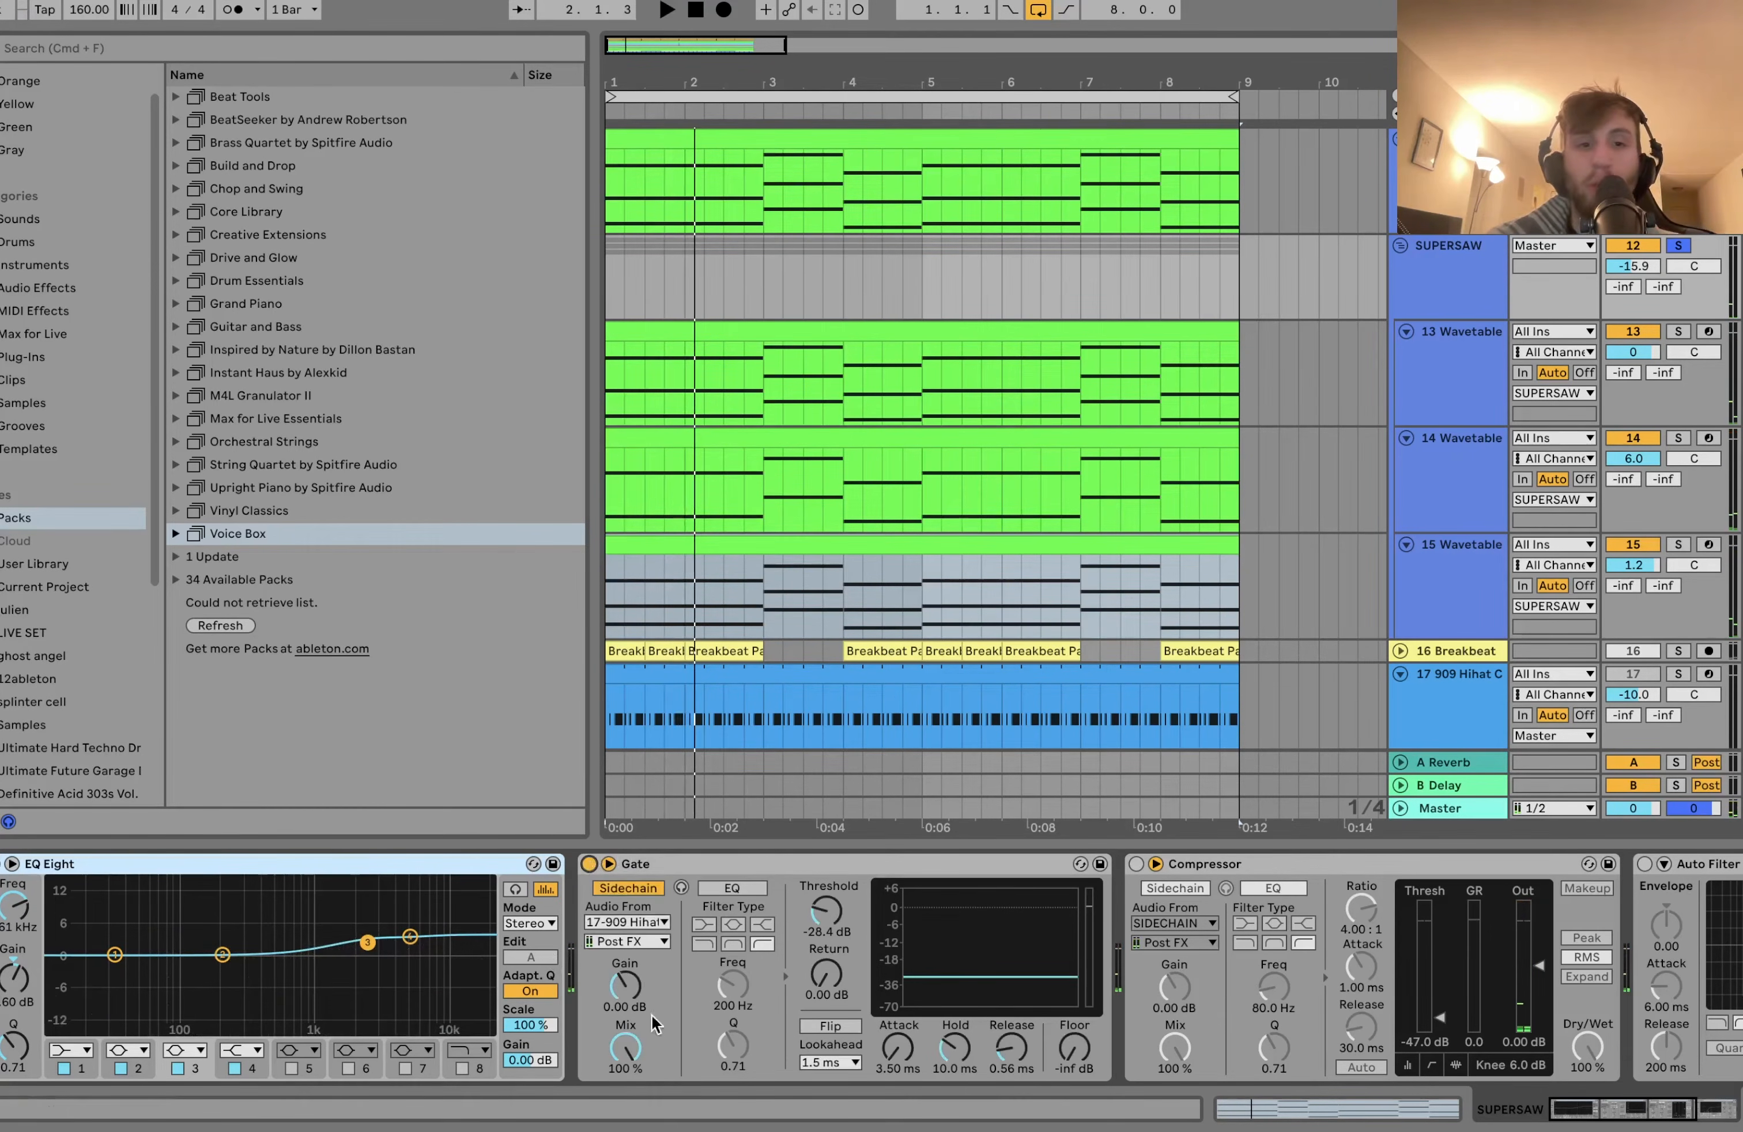
pyautogui.hscroll(5, 770, 969)
pyautogui.press('space')
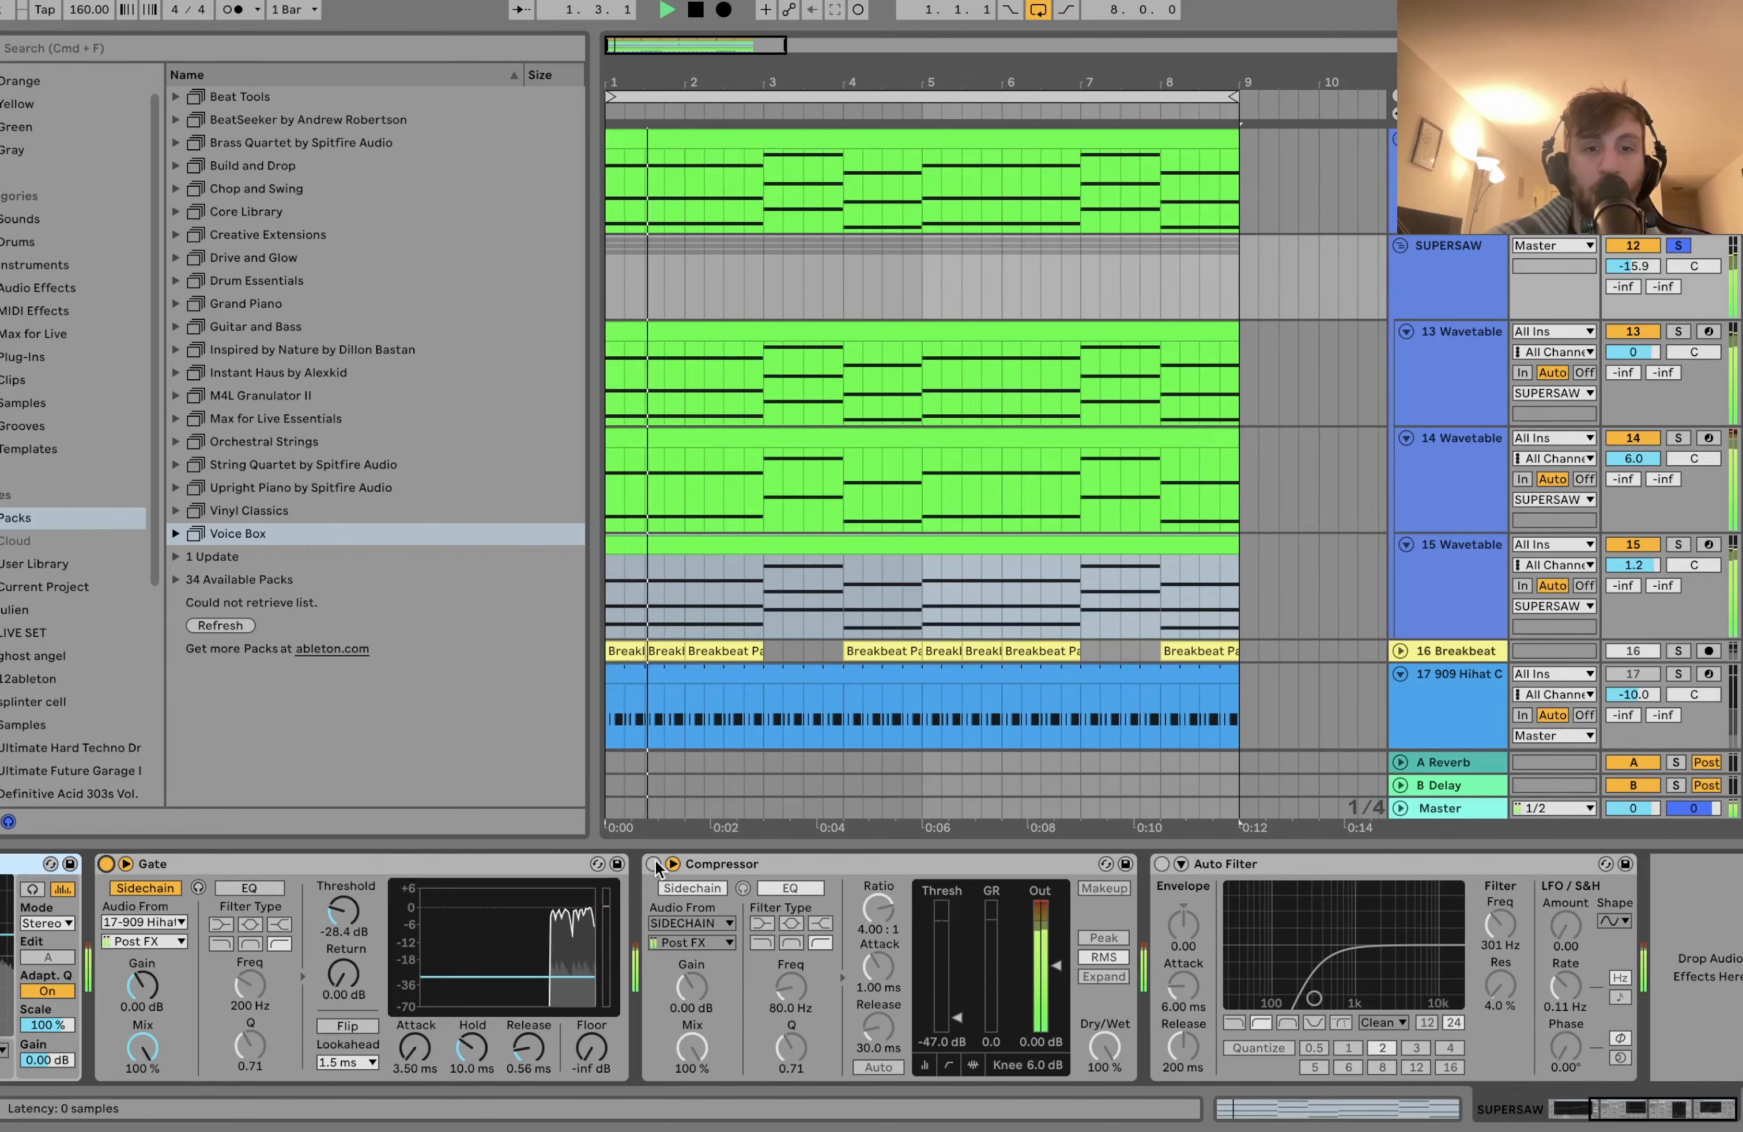
# Enable the Compressor and Auto Filter on the SUPERSAW group and audition the full effect chain.
pyautogui.click(653, 865)
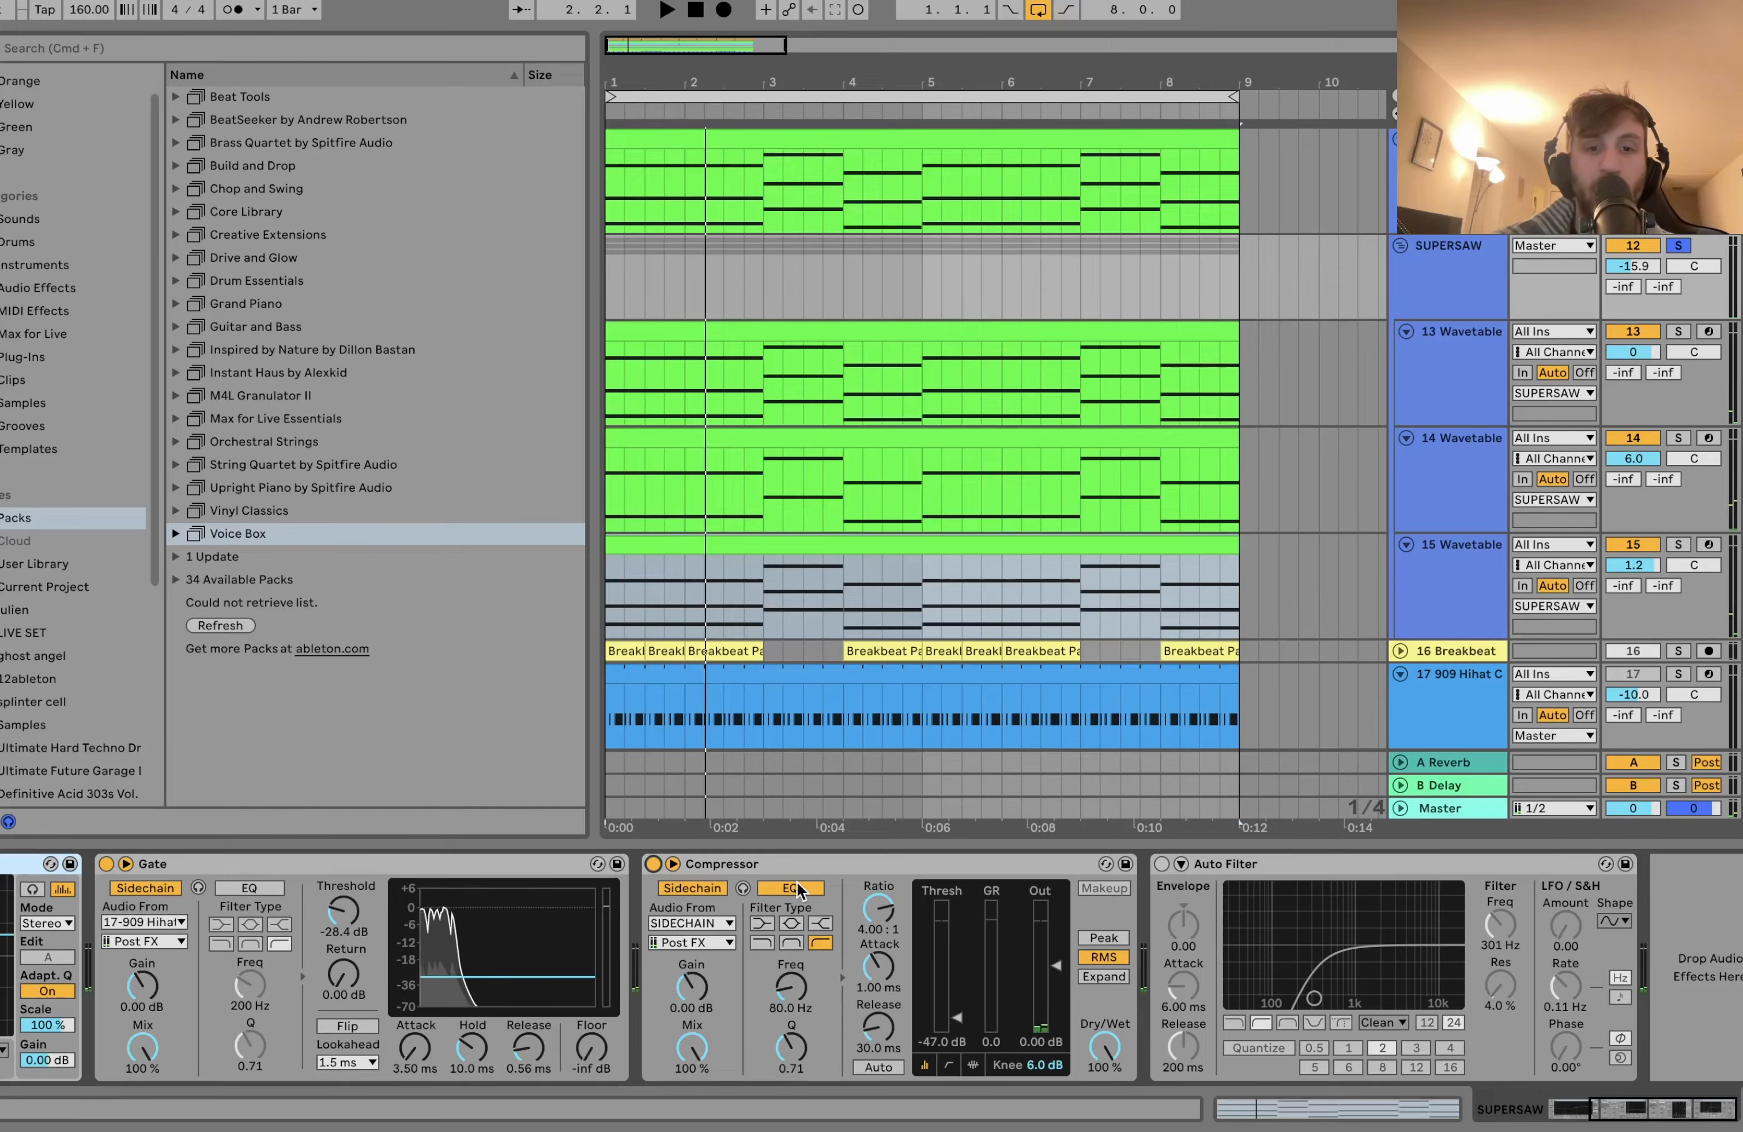
pyautogui.click(1161, 865)
pyautogui.press('space')
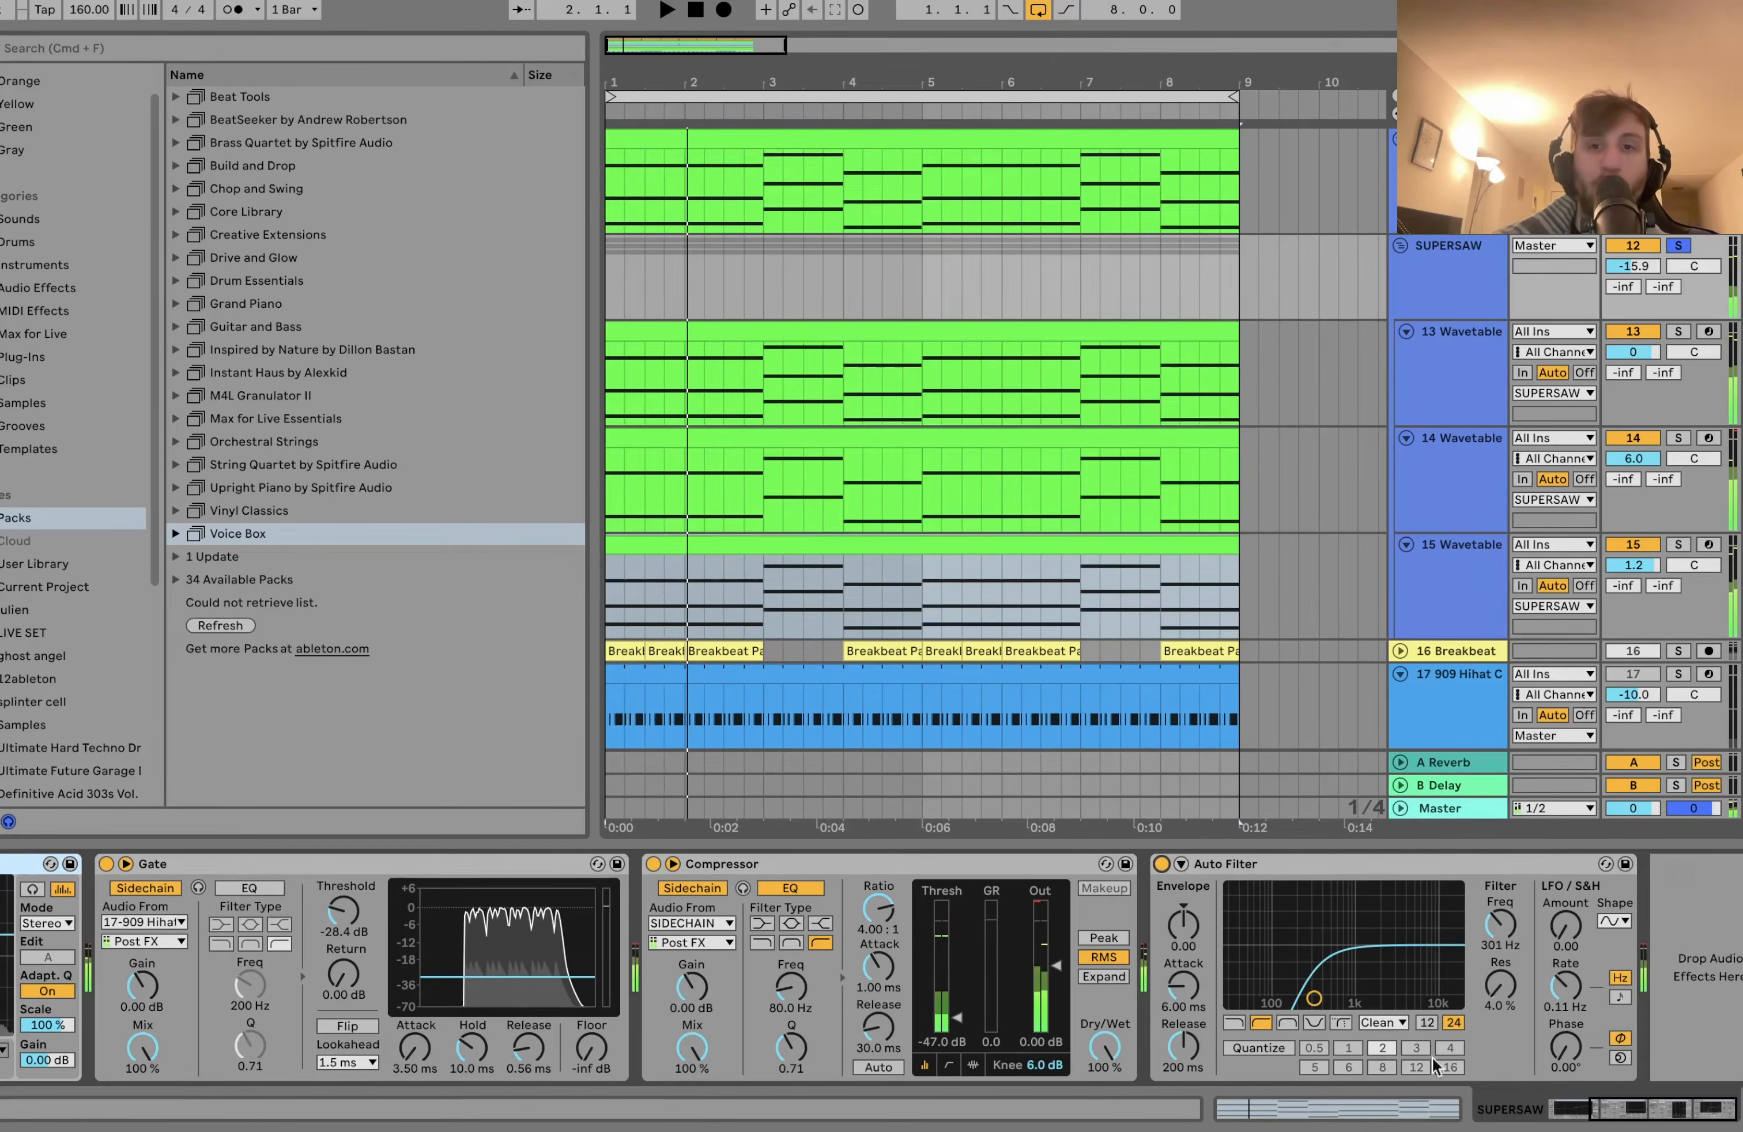
# Play the SUPERSAW group together with 11 Space Float by soloing both.
pyautogui.scroll(5, 1546, 434)
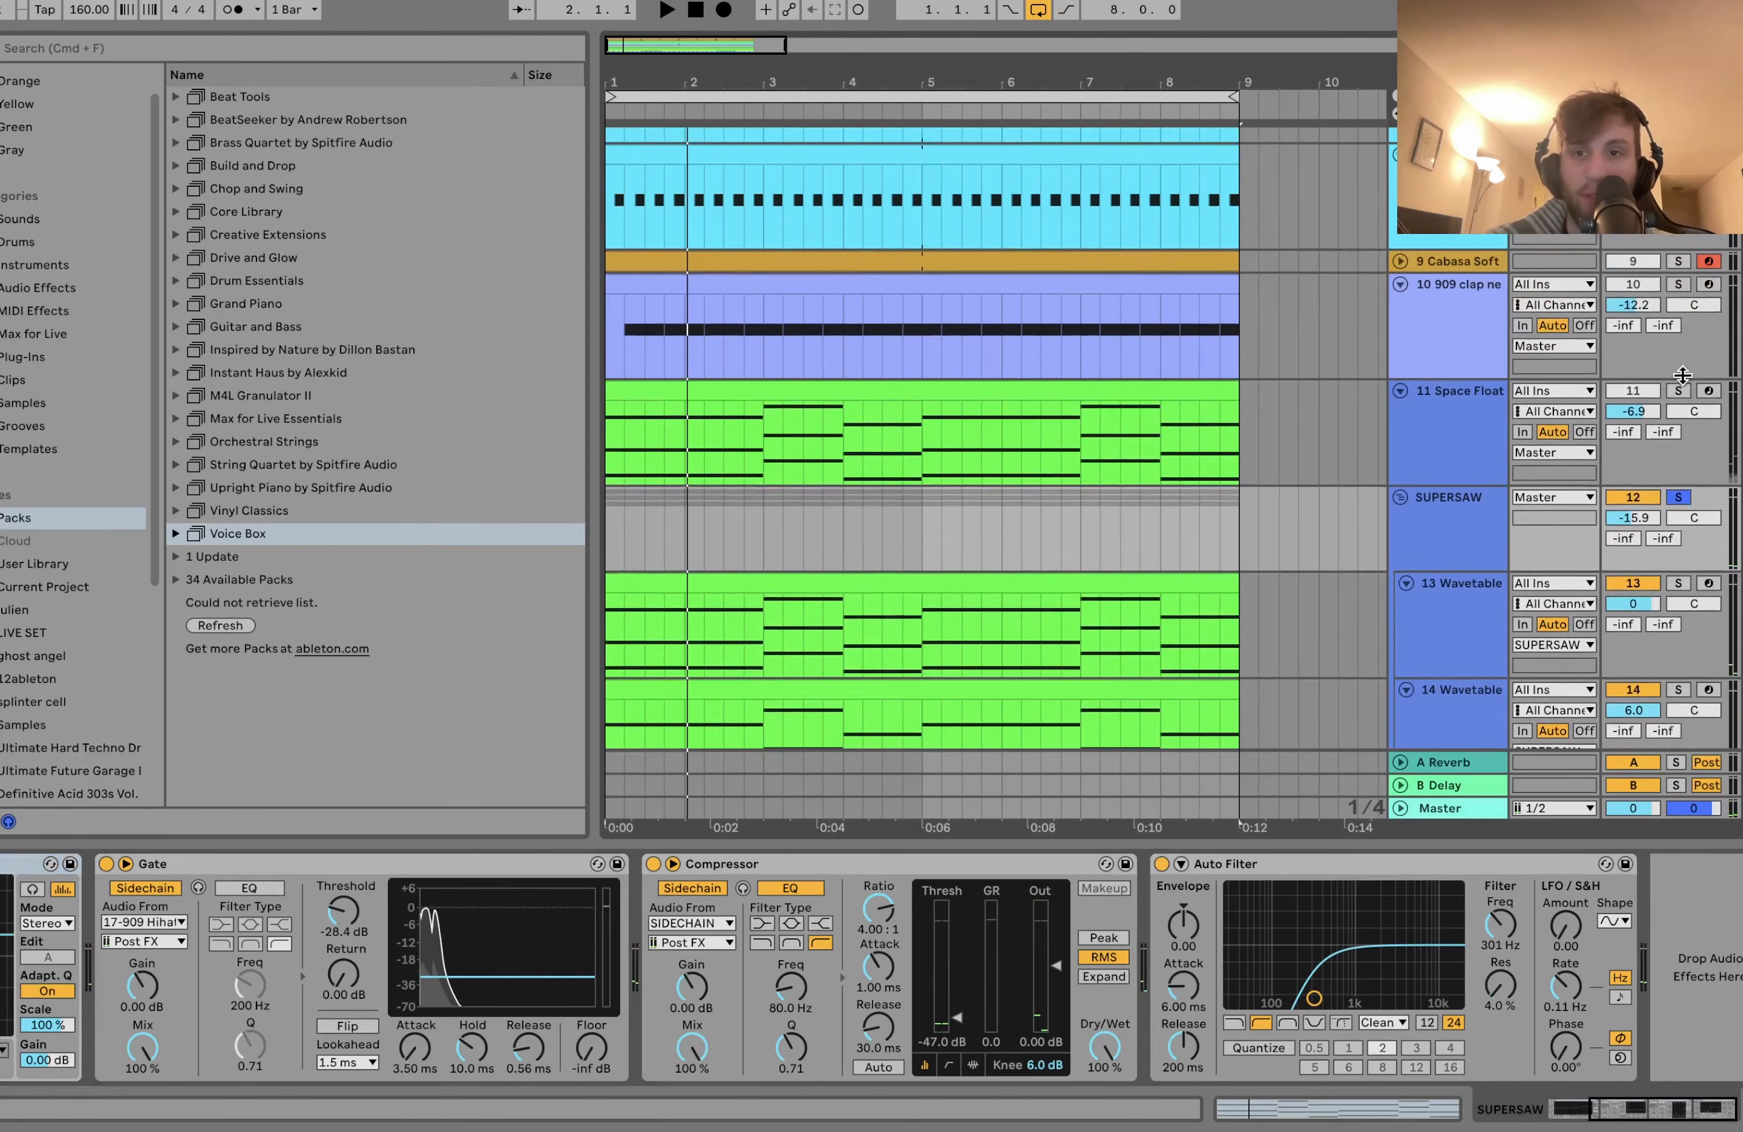
pyautogui.press('space')
pyautogui.click(1677, 497)
# Try the SUPERSAW Auto Filter at 111 Hz during playback, stop and undo the change.
pyautogui.moveTo(1314, 997); pyautogui.dragTo(1280, 1001)
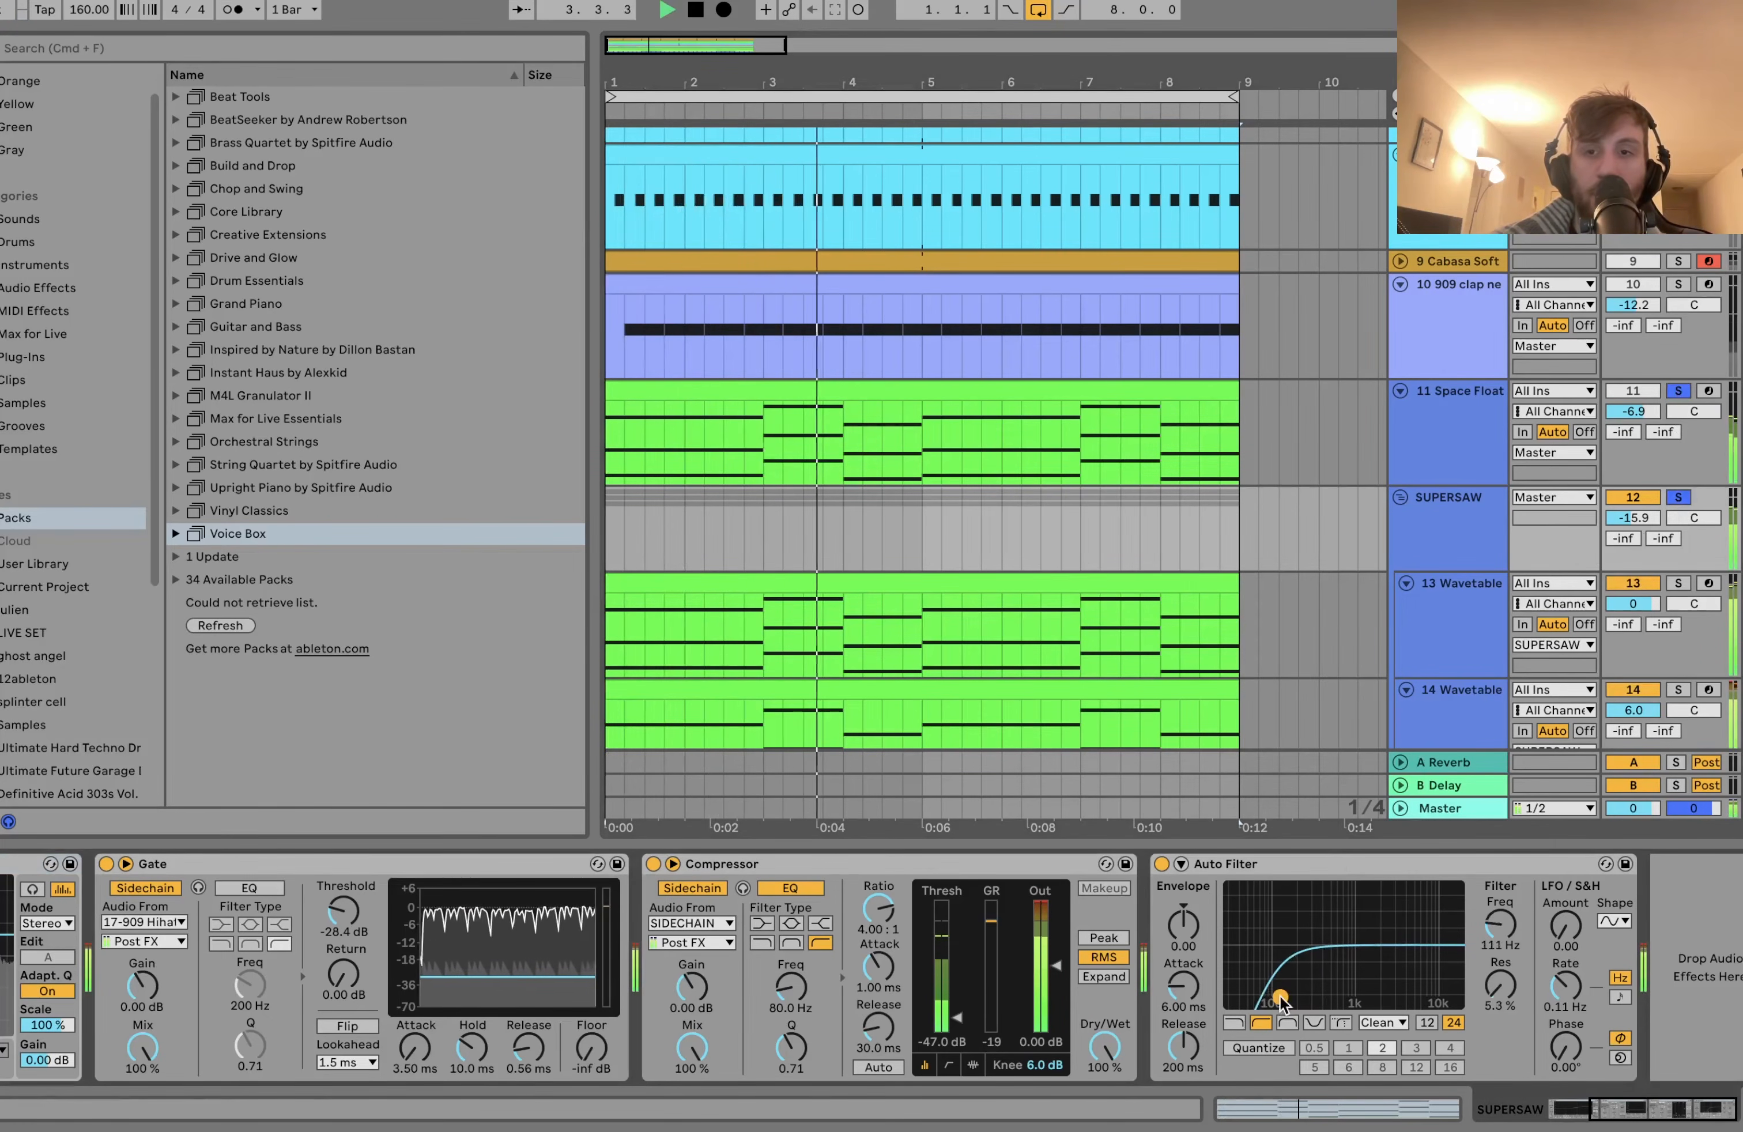
pyautogui.press('space')
pyautogui.press('super+z')
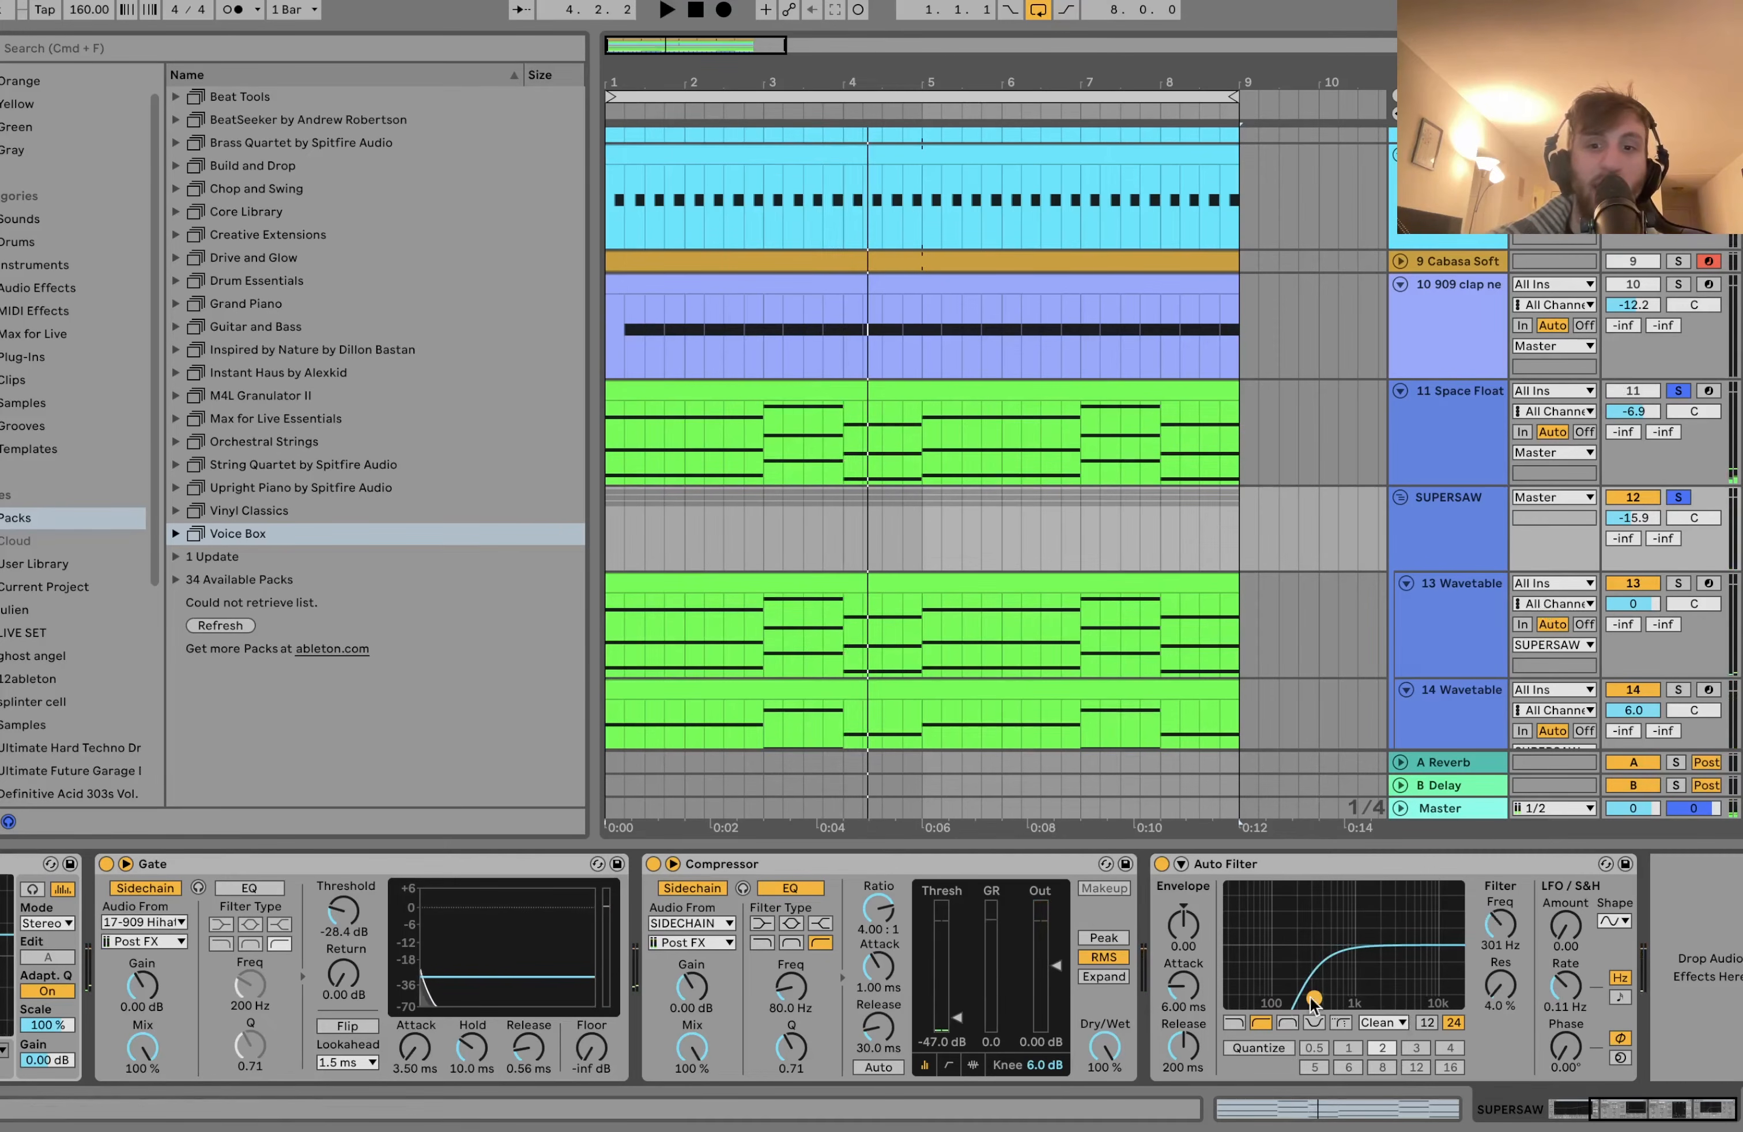
# Display the 11 Space Float effect chain while playing it with the supersaw.
pyautogui.click(1465, 452)
pyautogui.scroll(-5, 1384, 700)
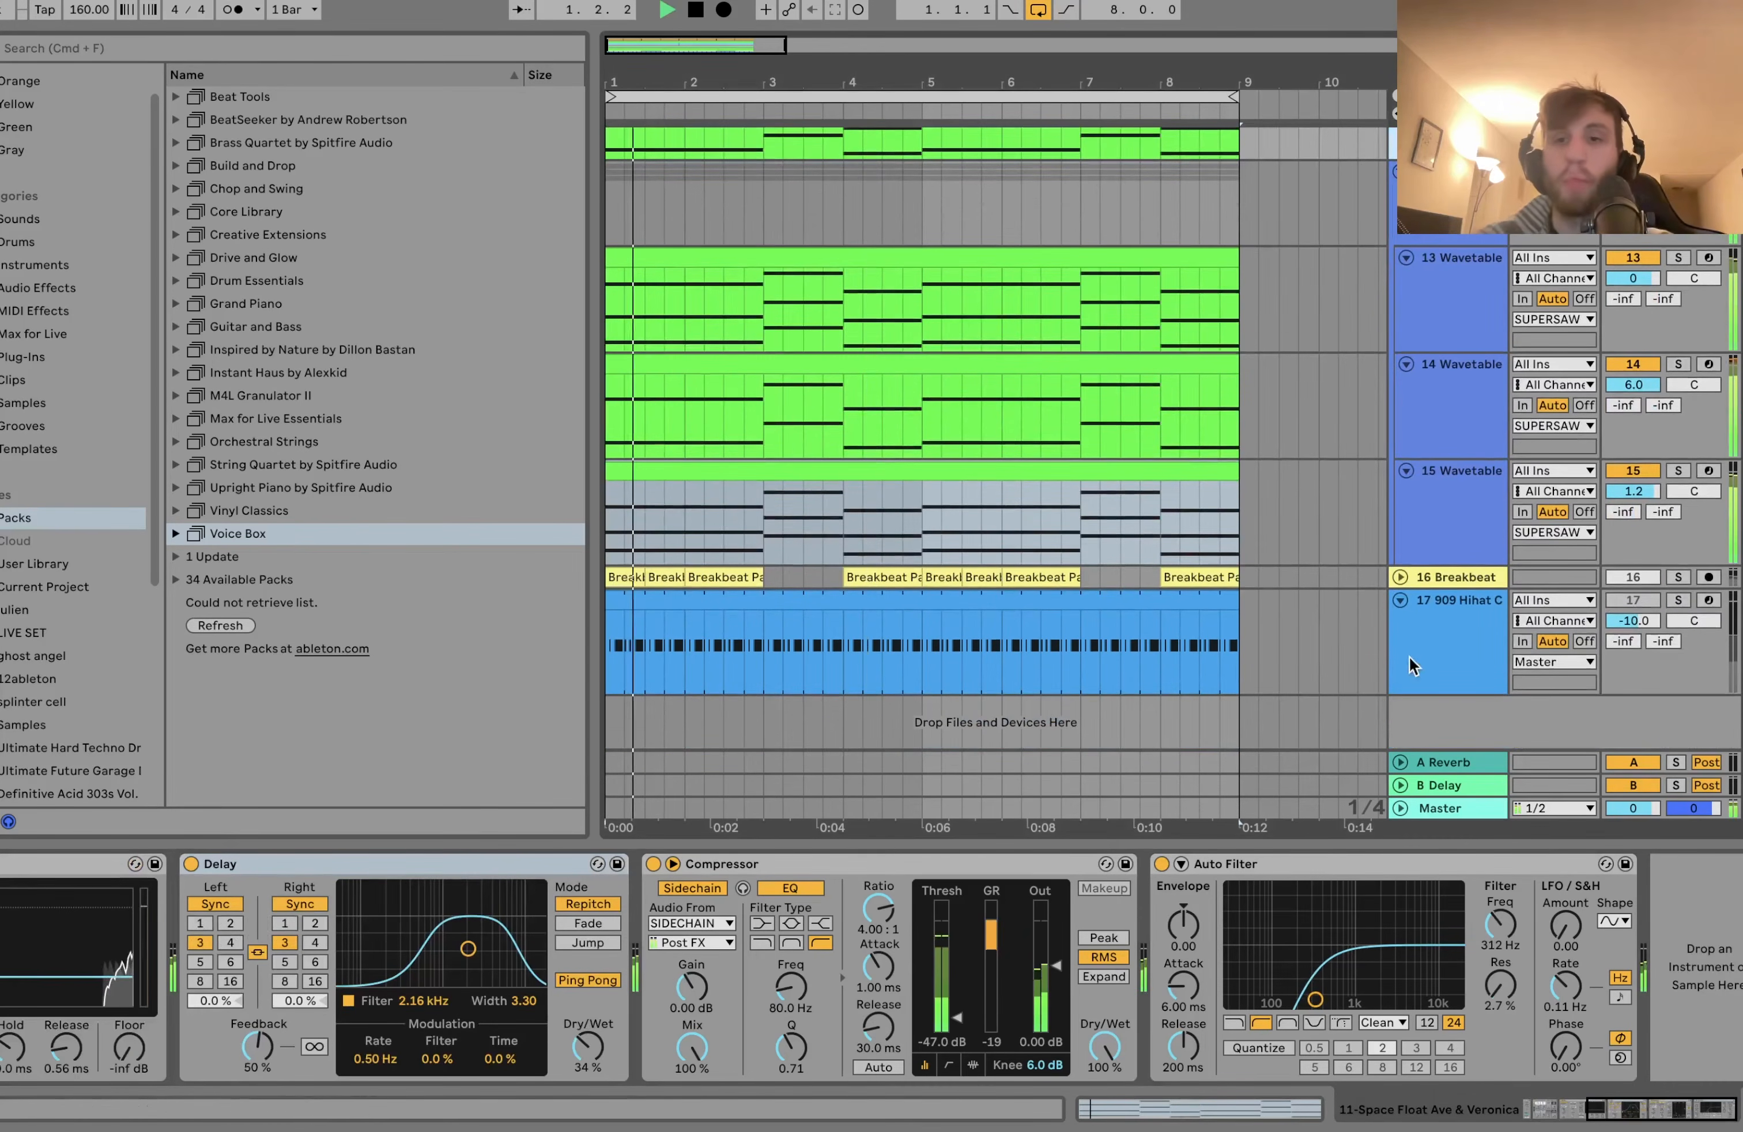
pyautogui.press('space')
# Solo only 16 Breakbeat, display its devices, unfold the track and select its first vocal clip.
pyautogui.click(1678, 578)
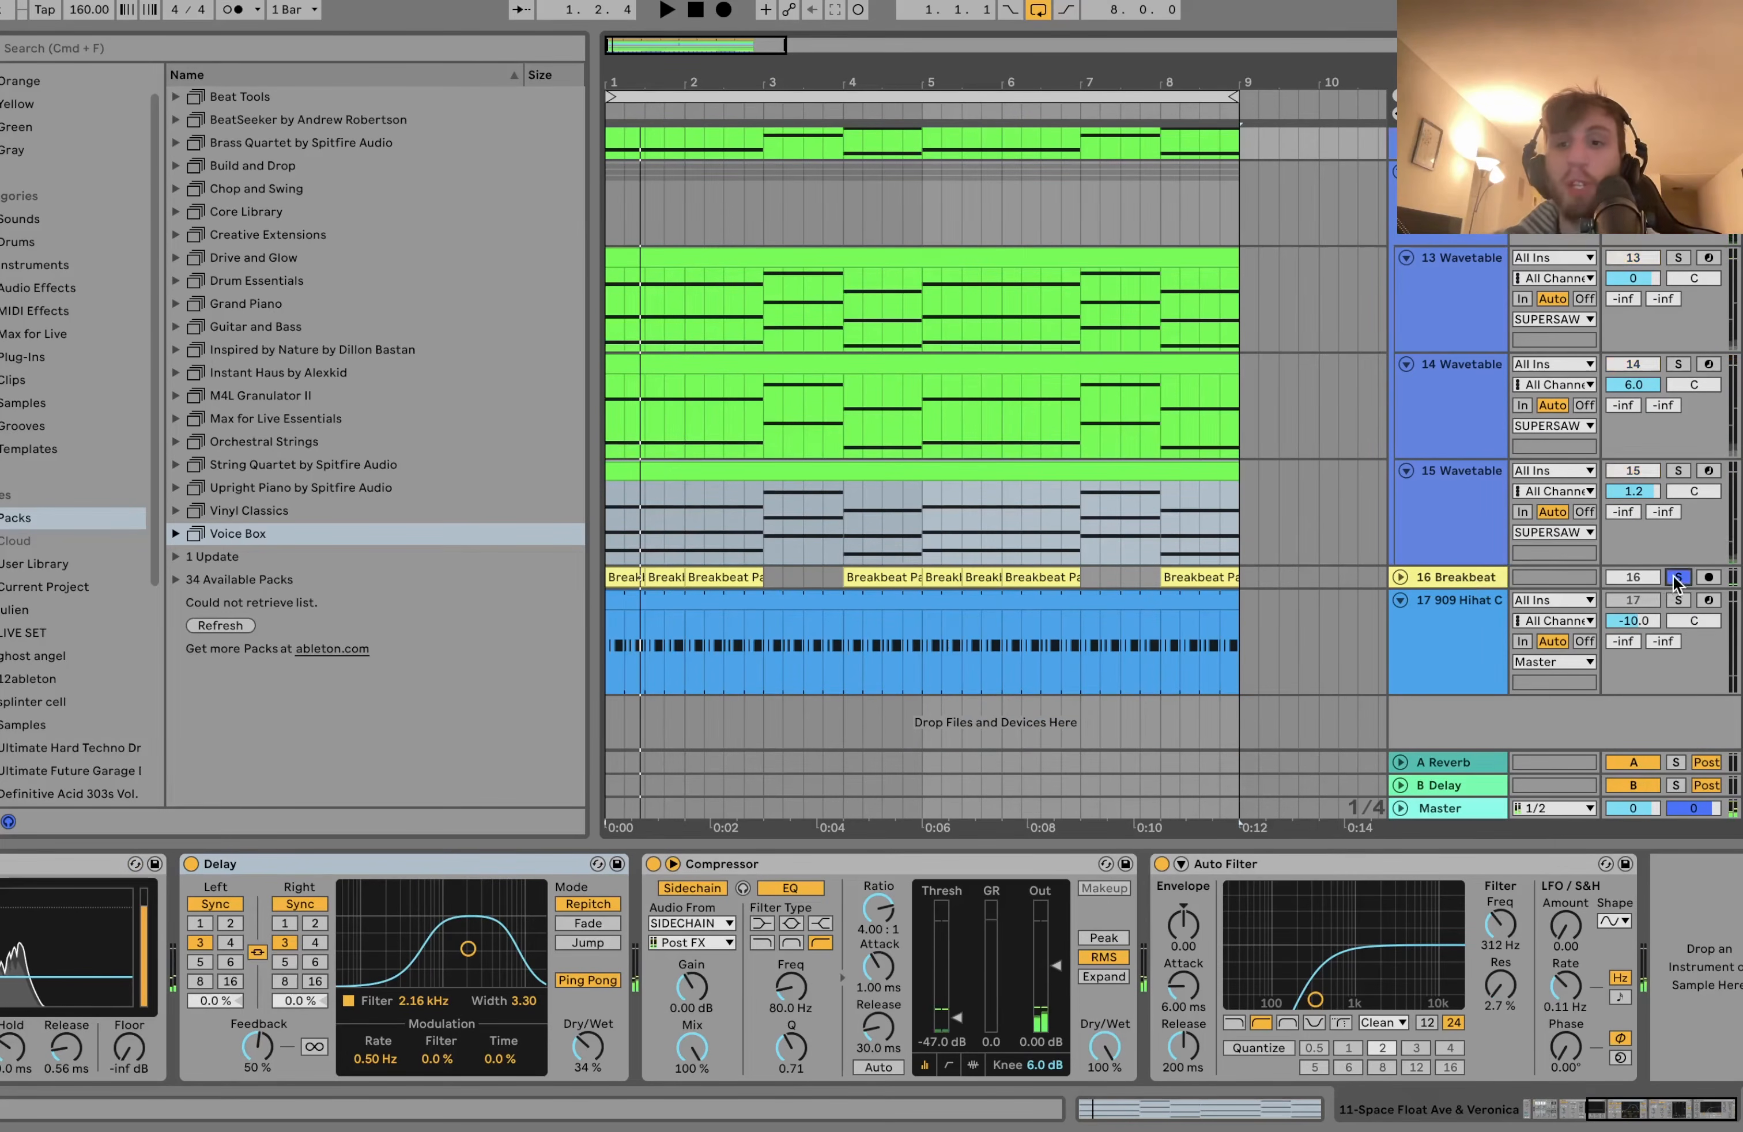
pyautogui.click(1444, 579)
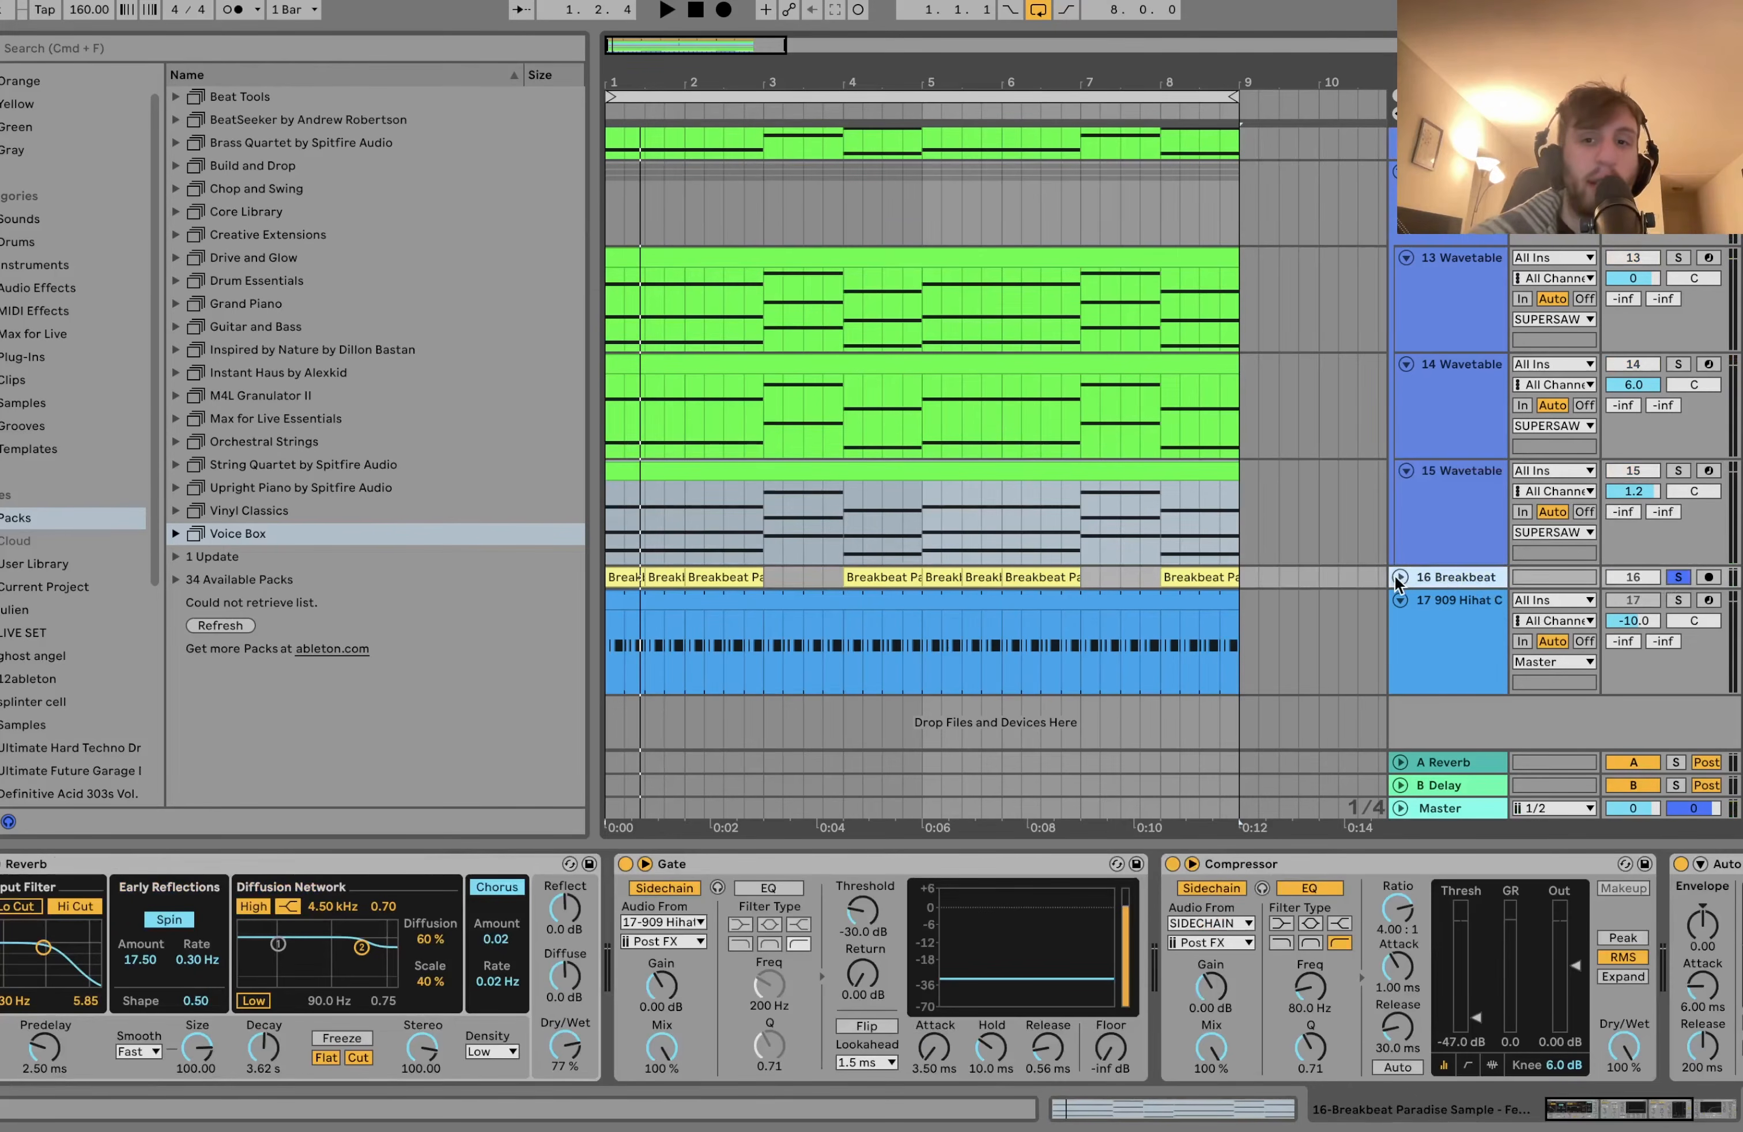
pyautogui.click(1399, 578)
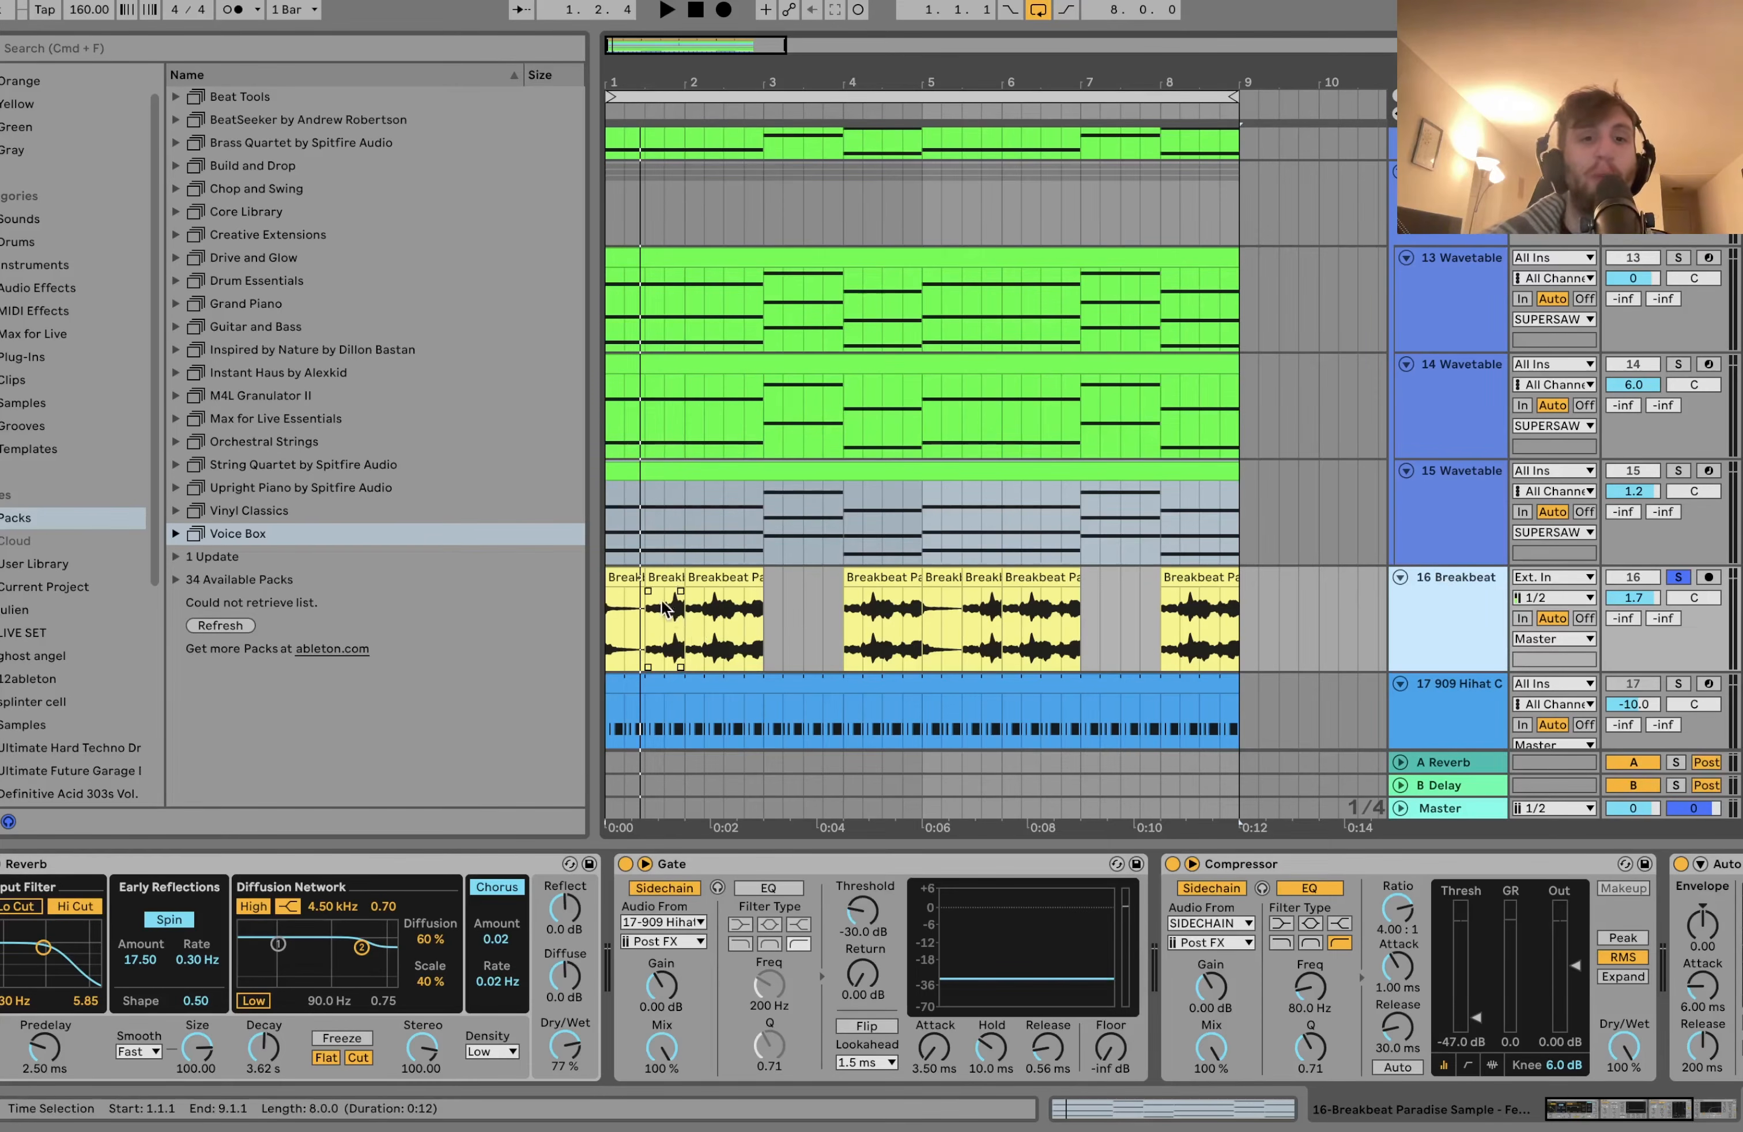
pyautogui.click(636, 578)
pyautogui.scroll(6, 641, 580)
pyautogui.scroll(-7, 1513, 603)
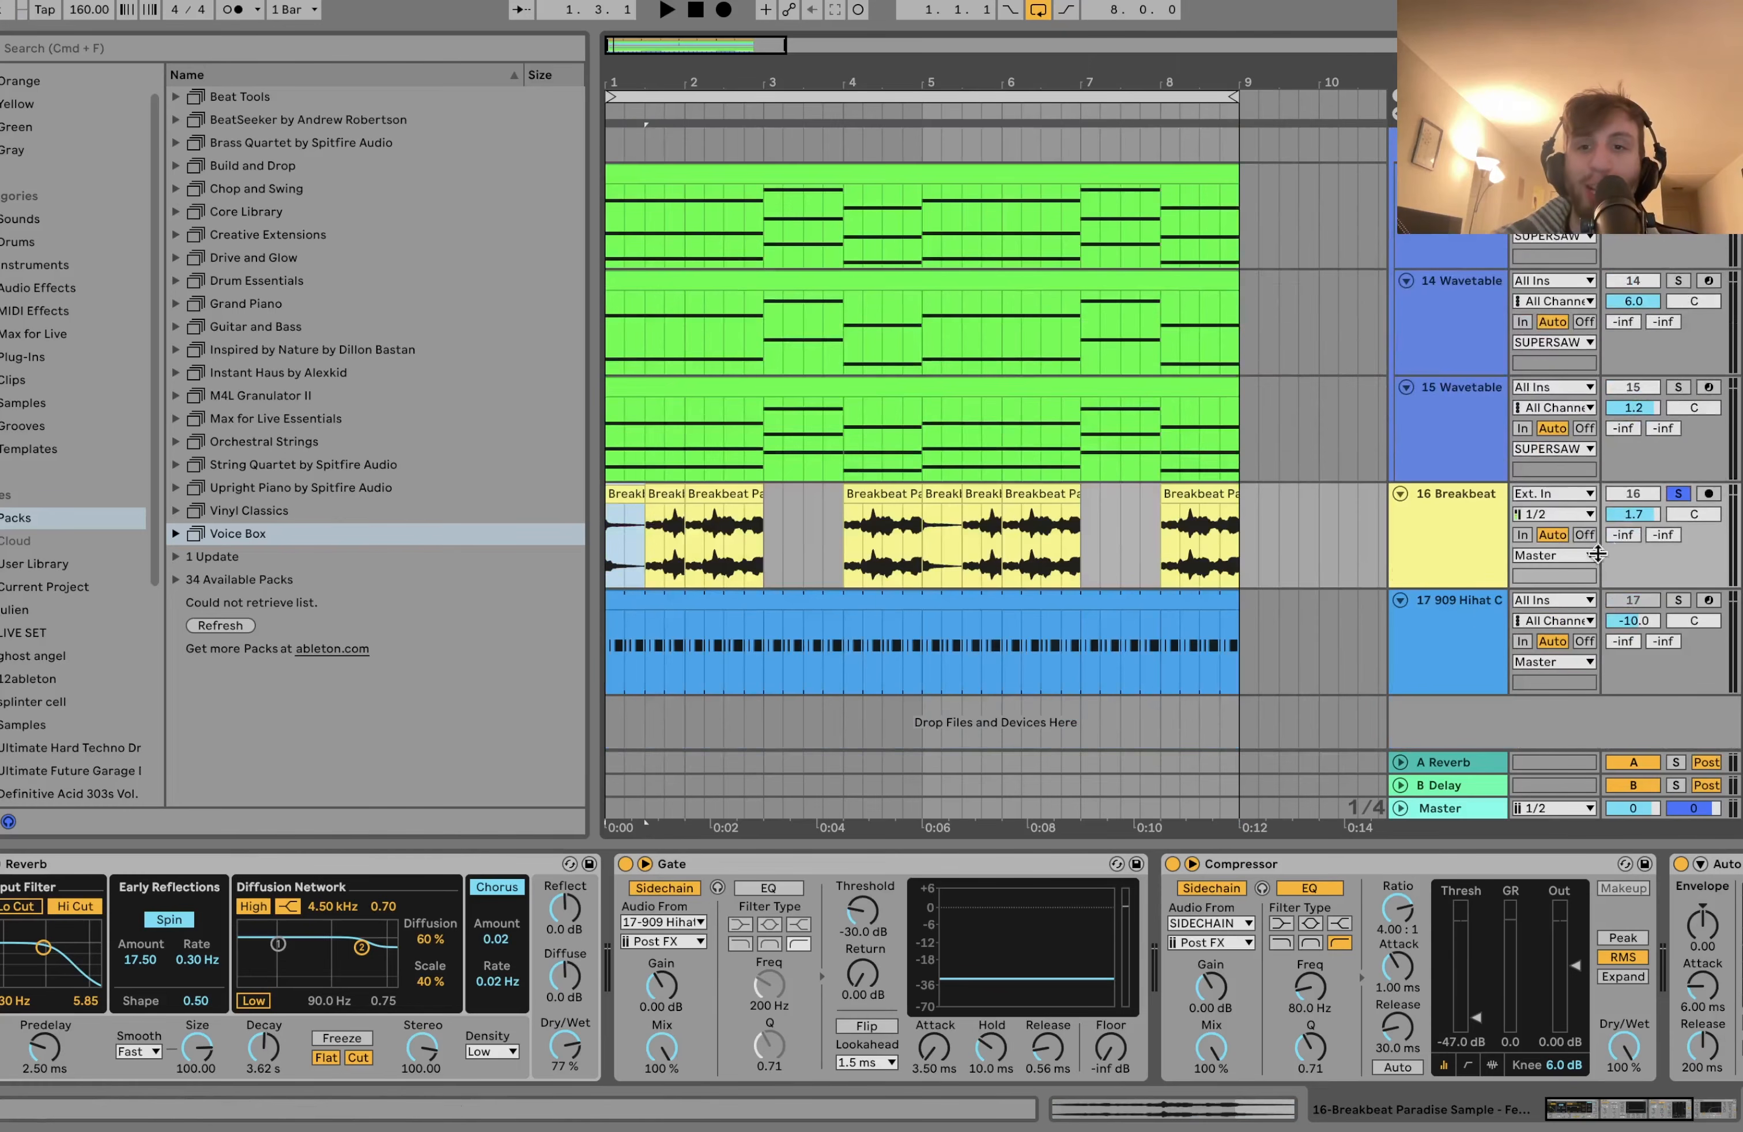
# Deactivate 16 Breakbeat, clear its solo and audition the full arrangement without the vocal.
pyautogui.click(1675, 493)
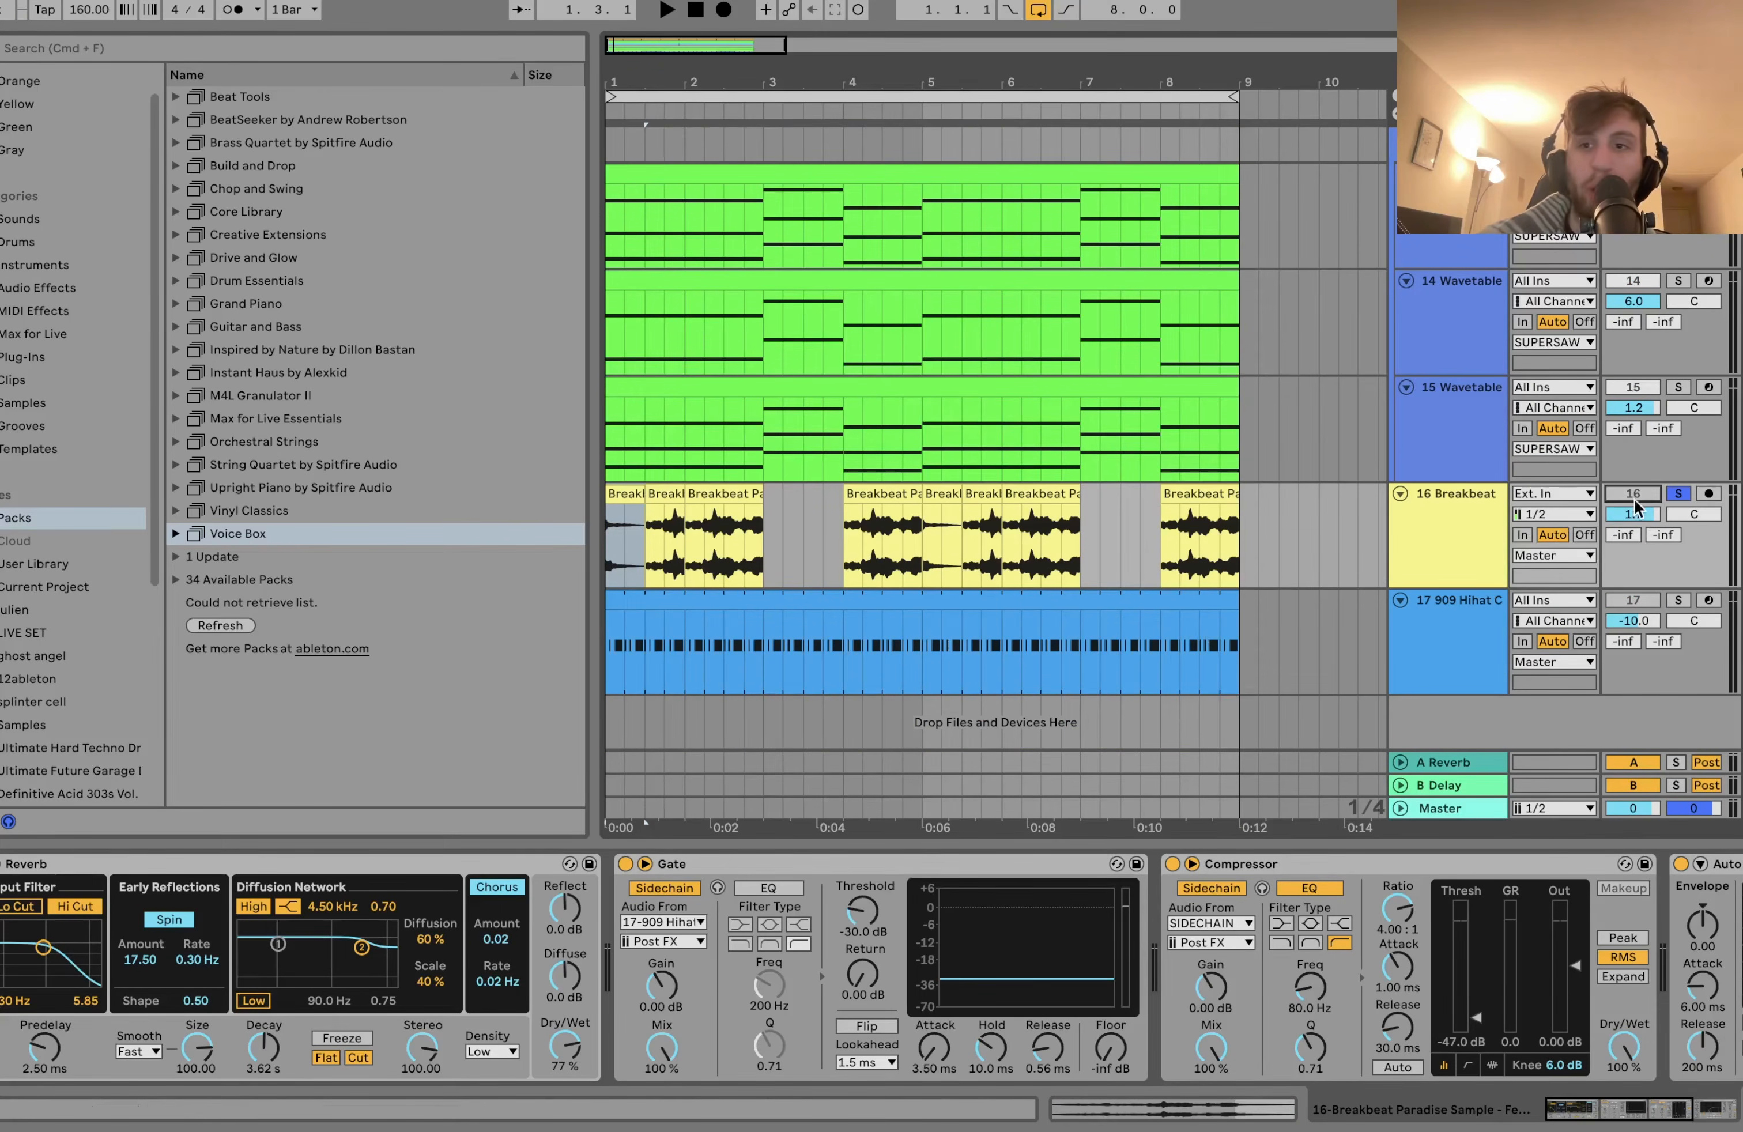
pyautogui.scroll(6, 1429, 523)
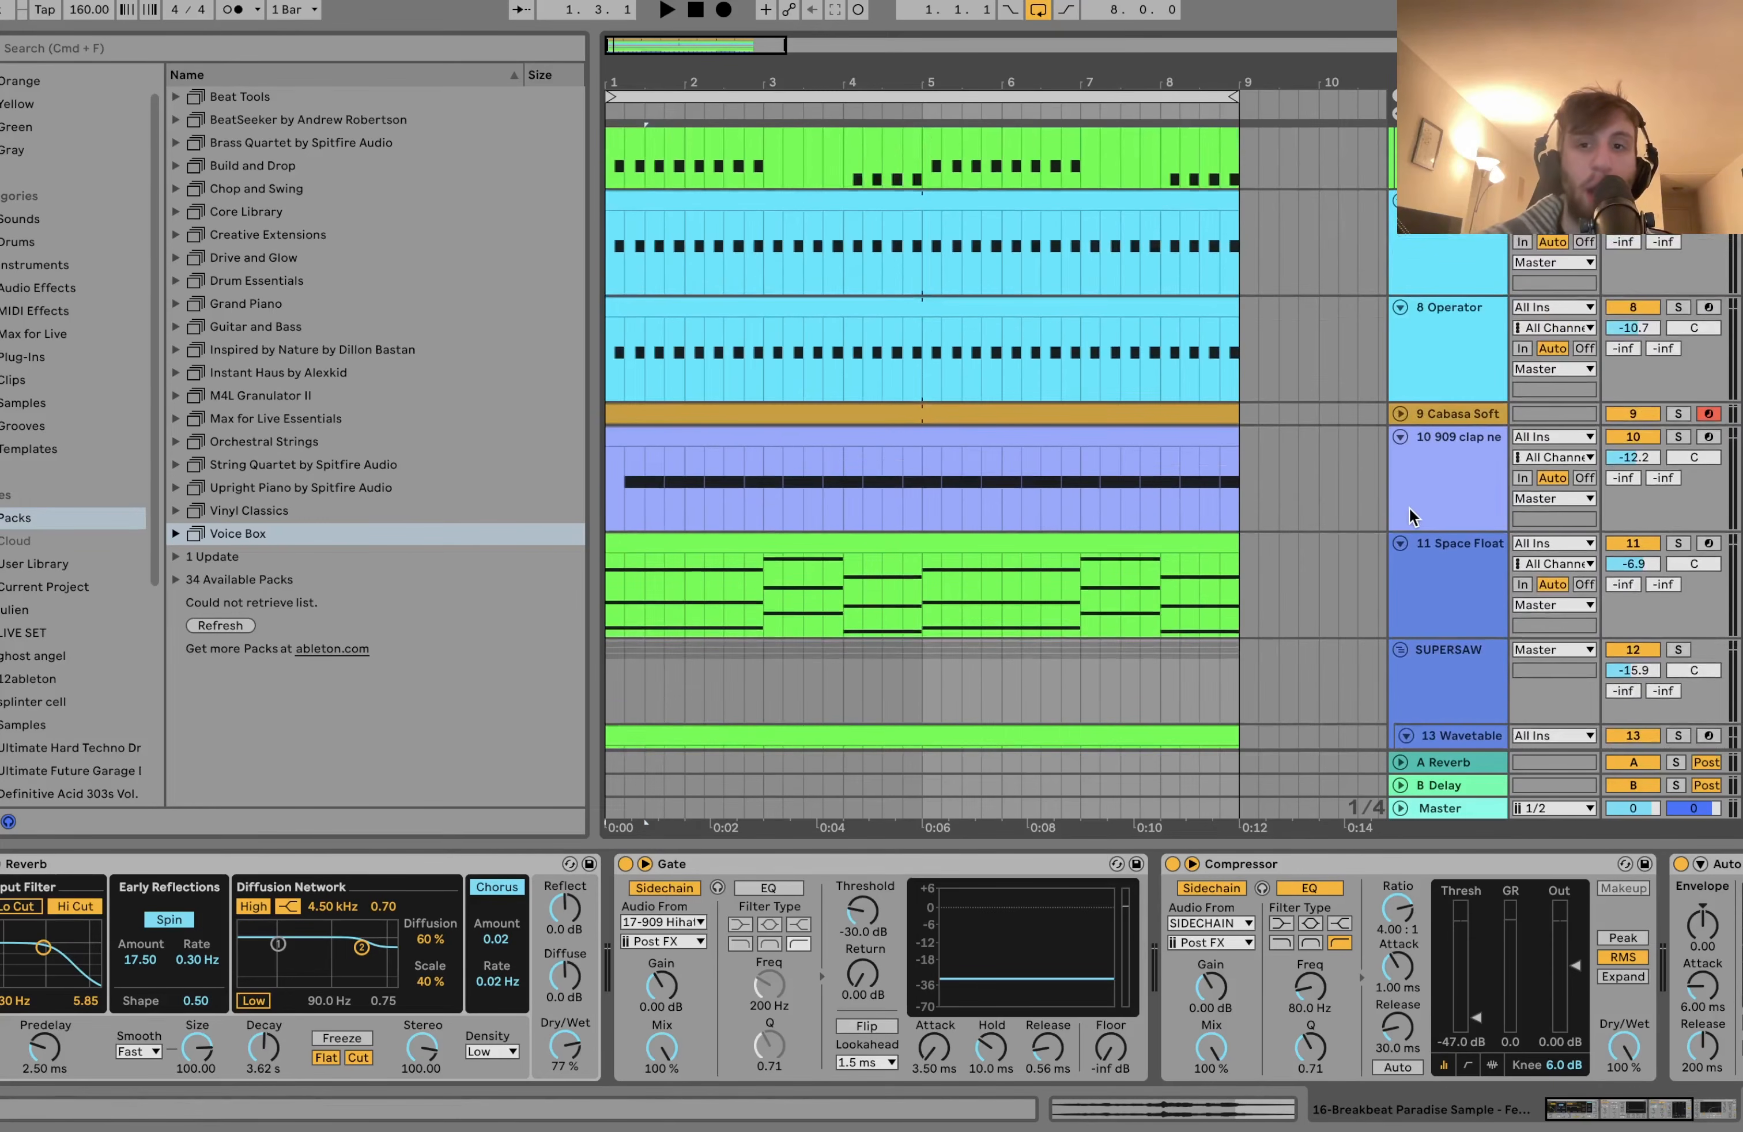
pyautogui.press('space')
pyautogui.scroll(-6, 1409, 508)
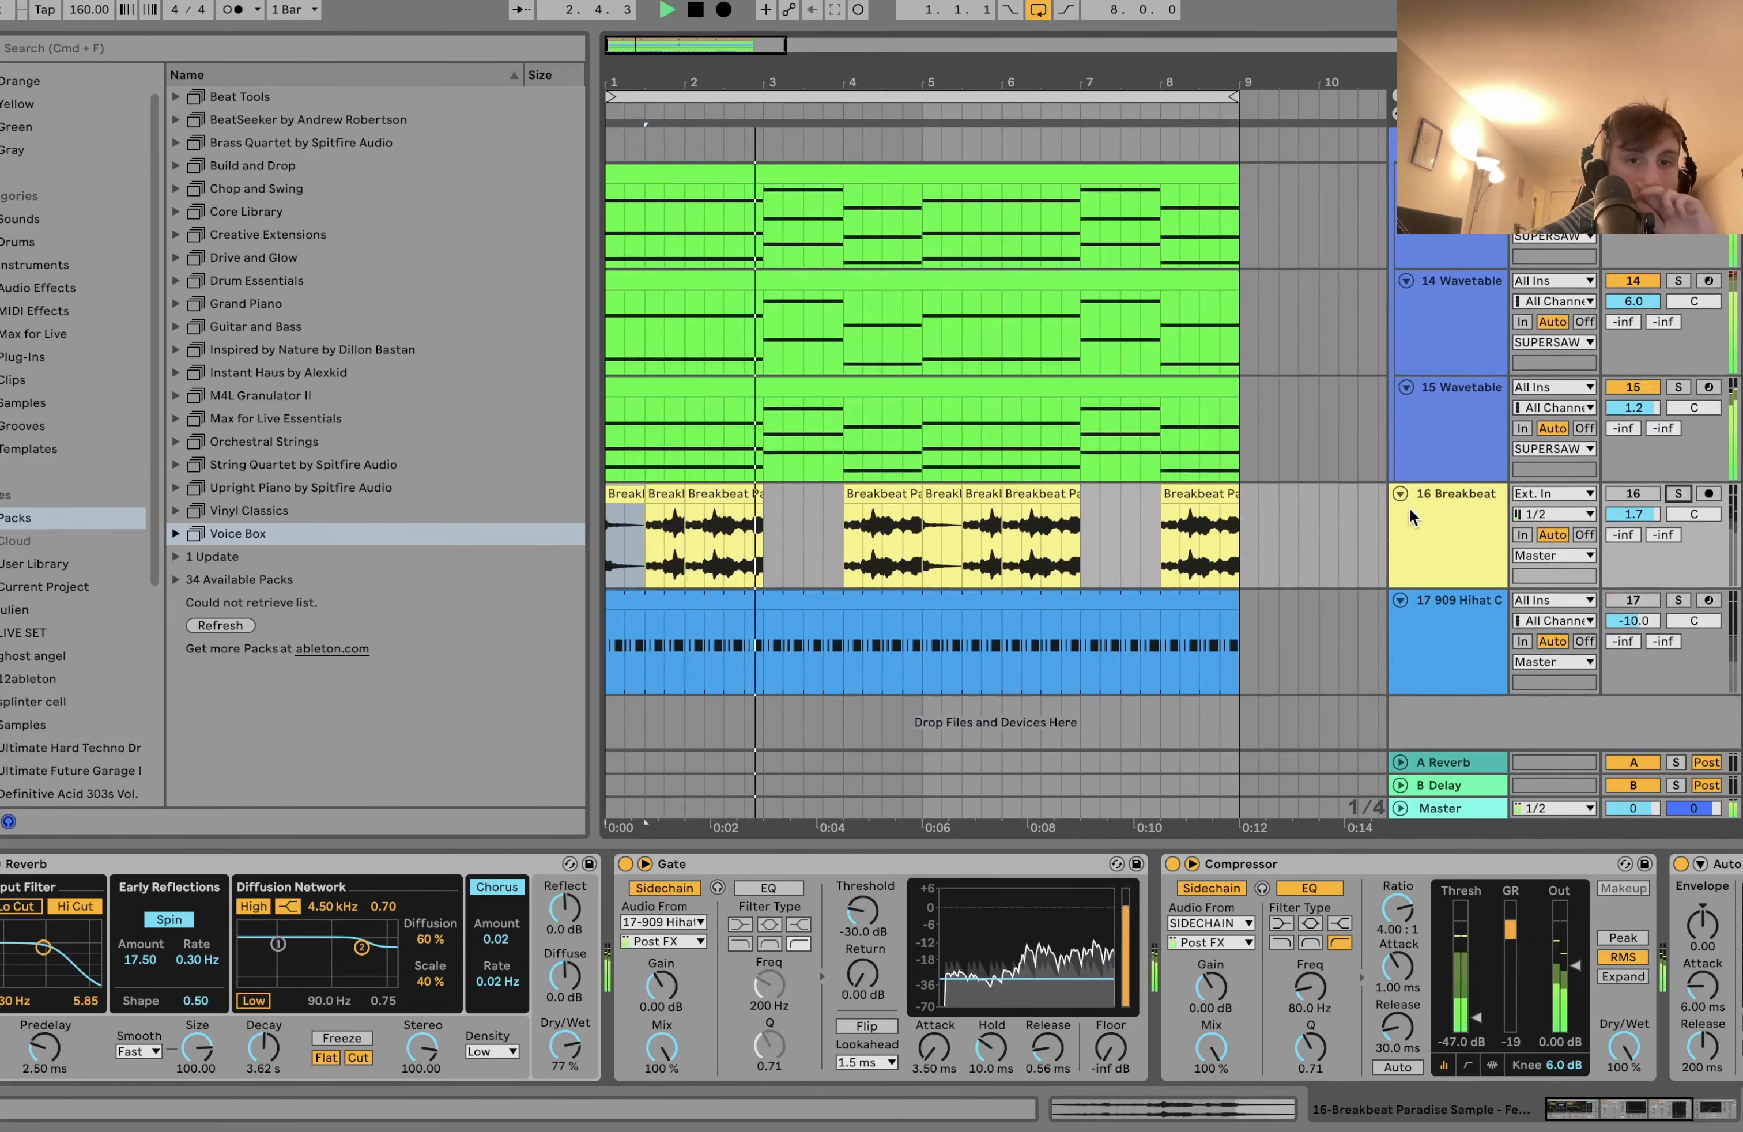
pyautogui.press('space')
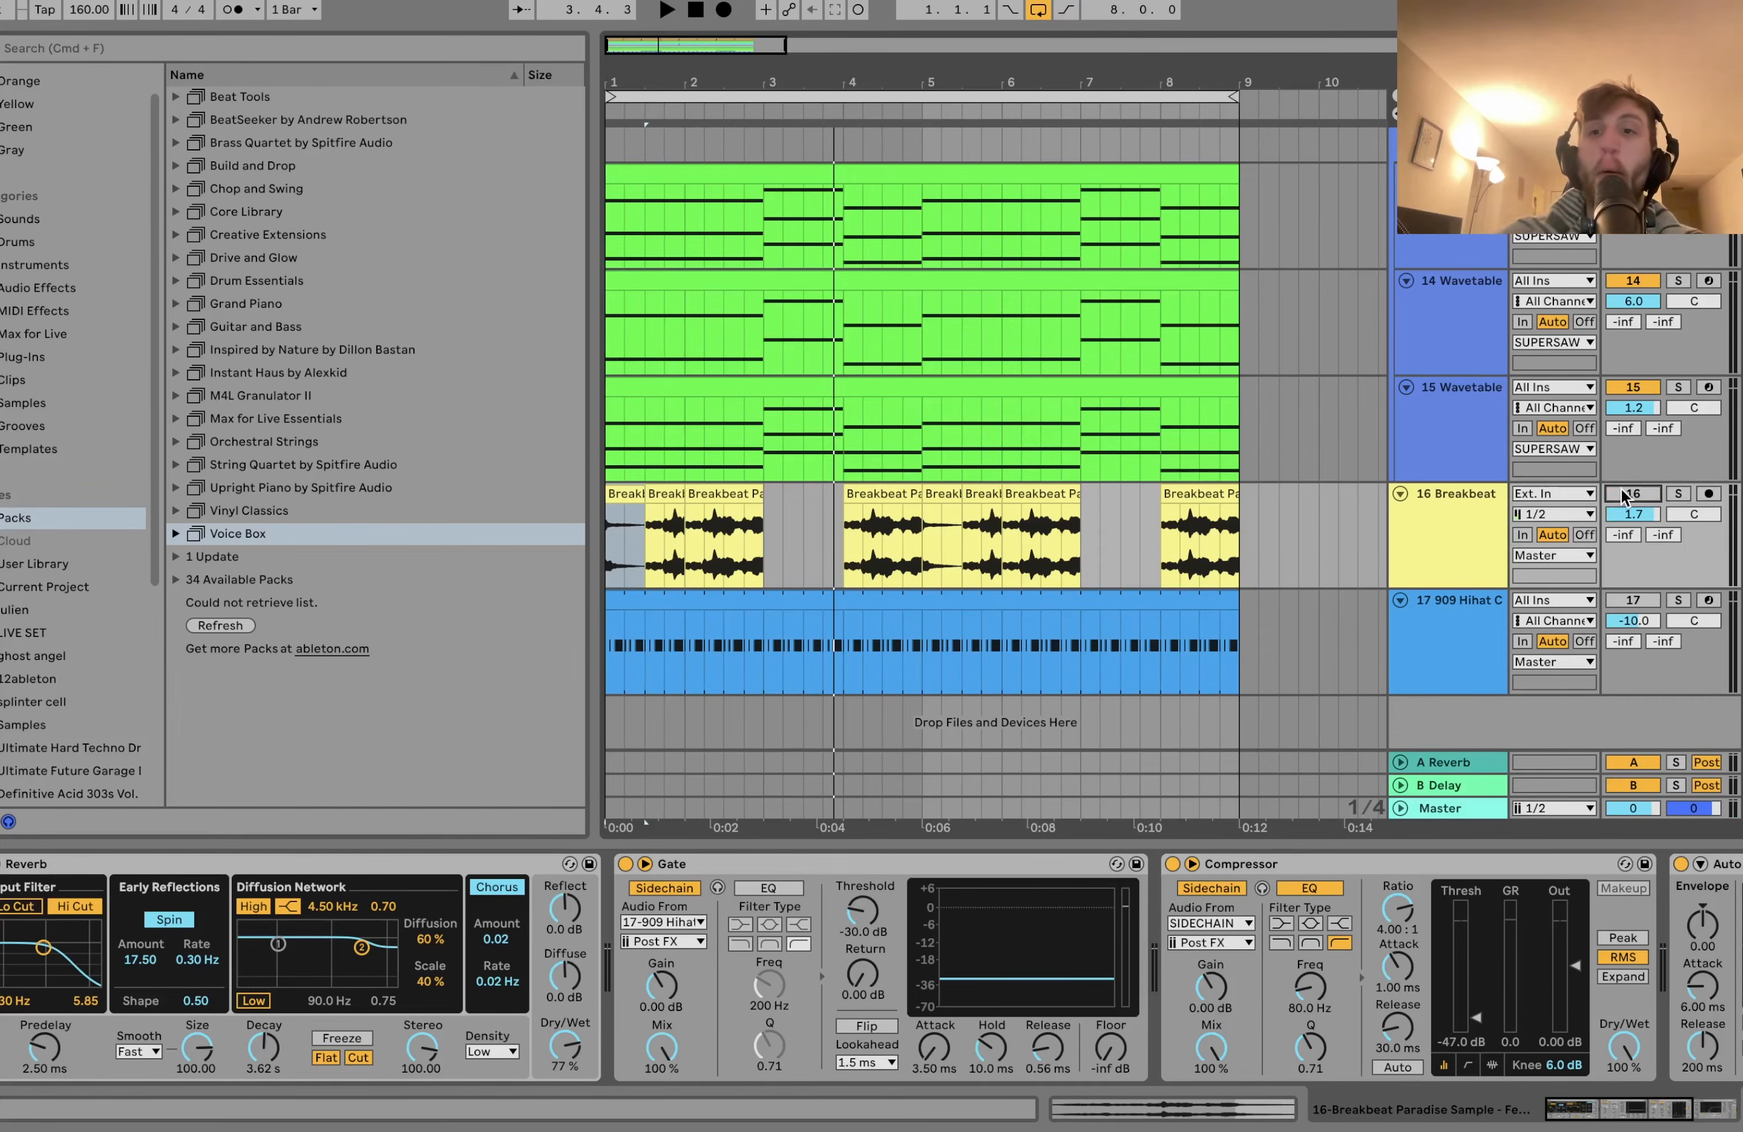
# Reactivate and solo 16 Breakbeat, and switch off all devices in its effect chain.
pyautogui.click(1424, 523)
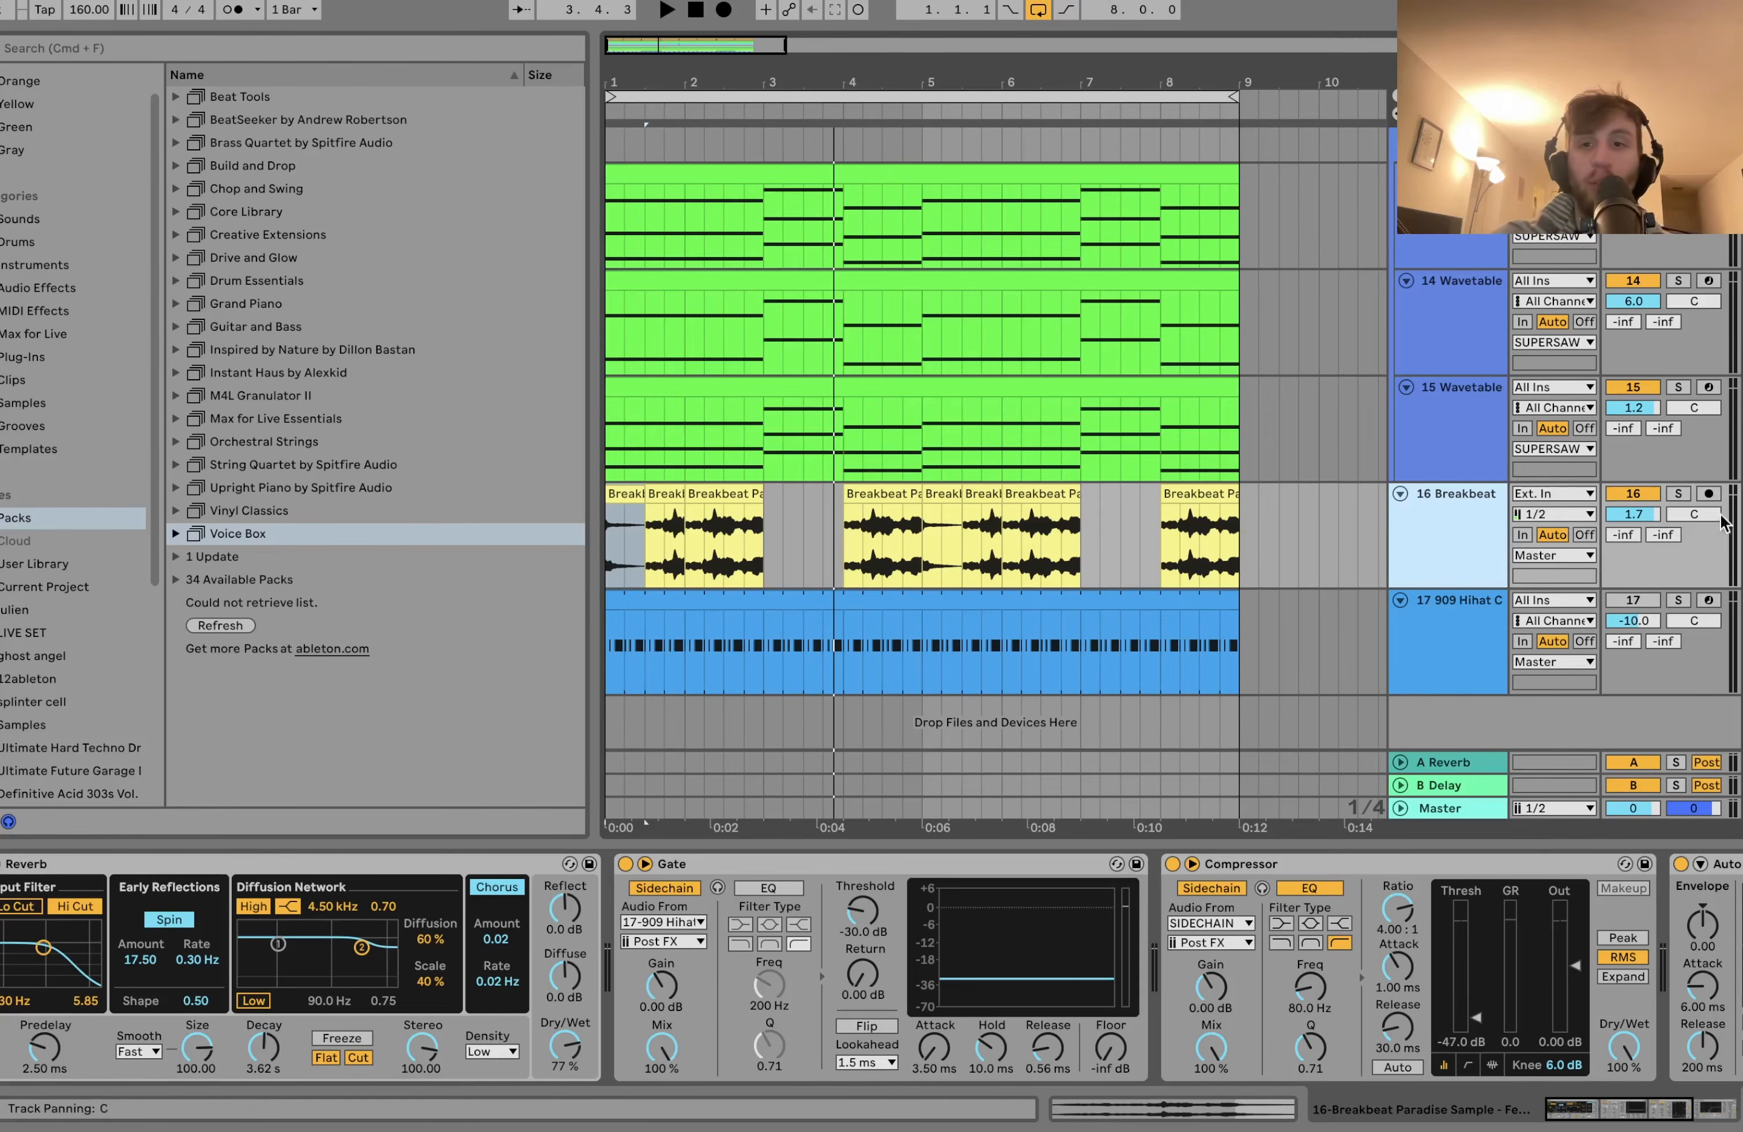
pyautogui.click(1681, 494)
pyautogui.click(858, 867)
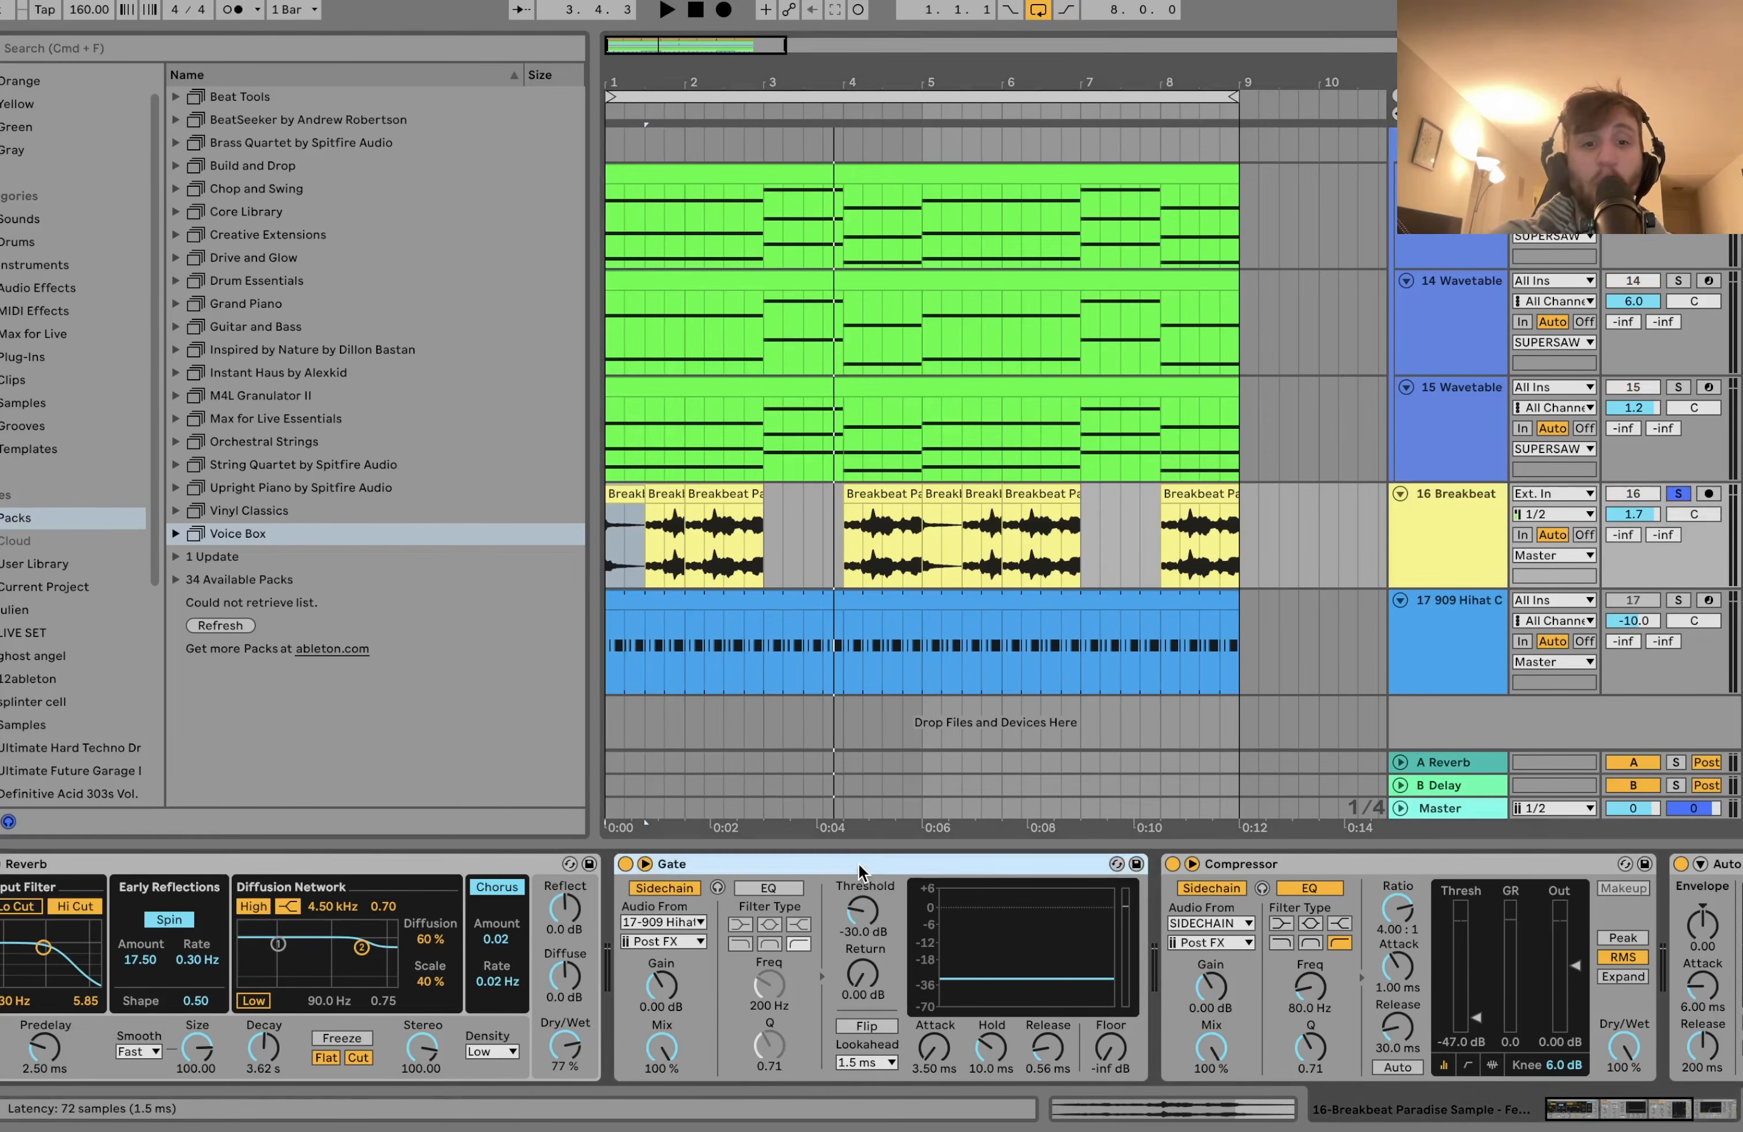
pyautogui.press('super+a')
pyautogui.click(625, 865)
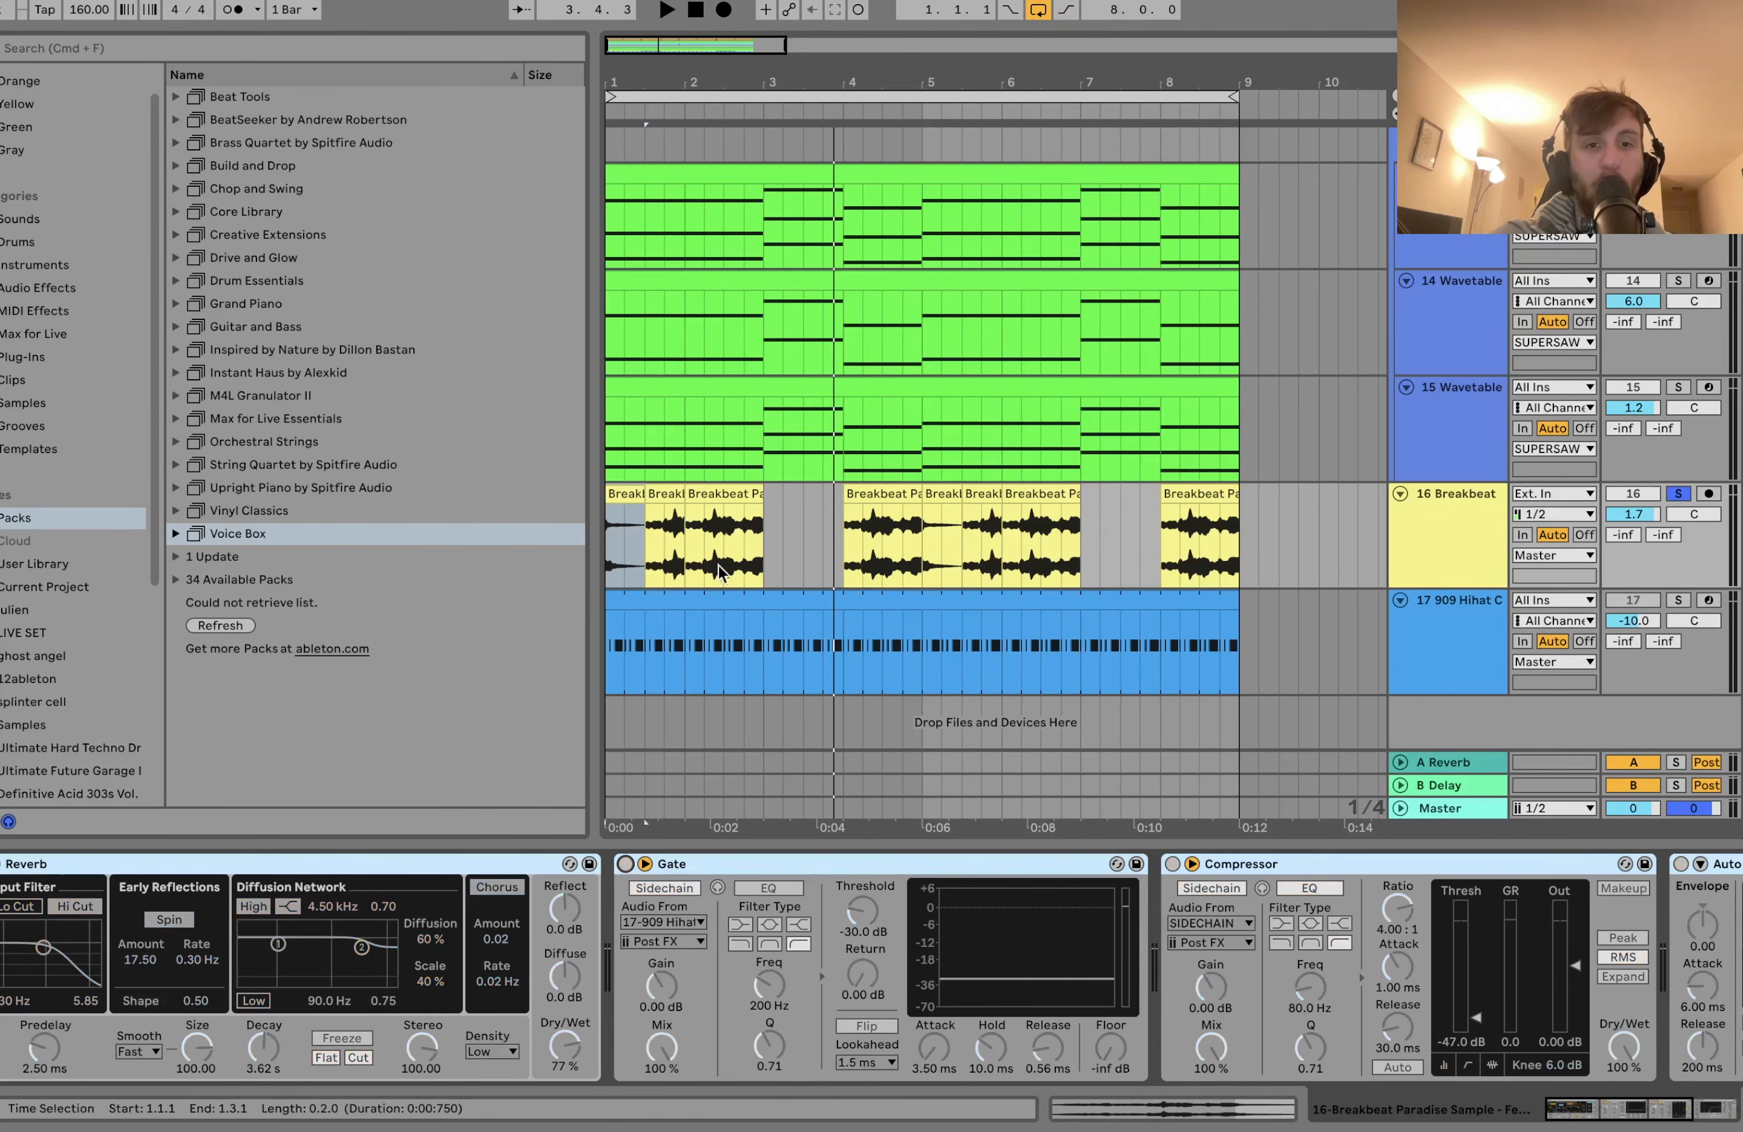
# Audition the dry 16 Breakbeat vocal without its effects and stop playback.
pyautogui.press('space')
pyautogui.click(697, 518)
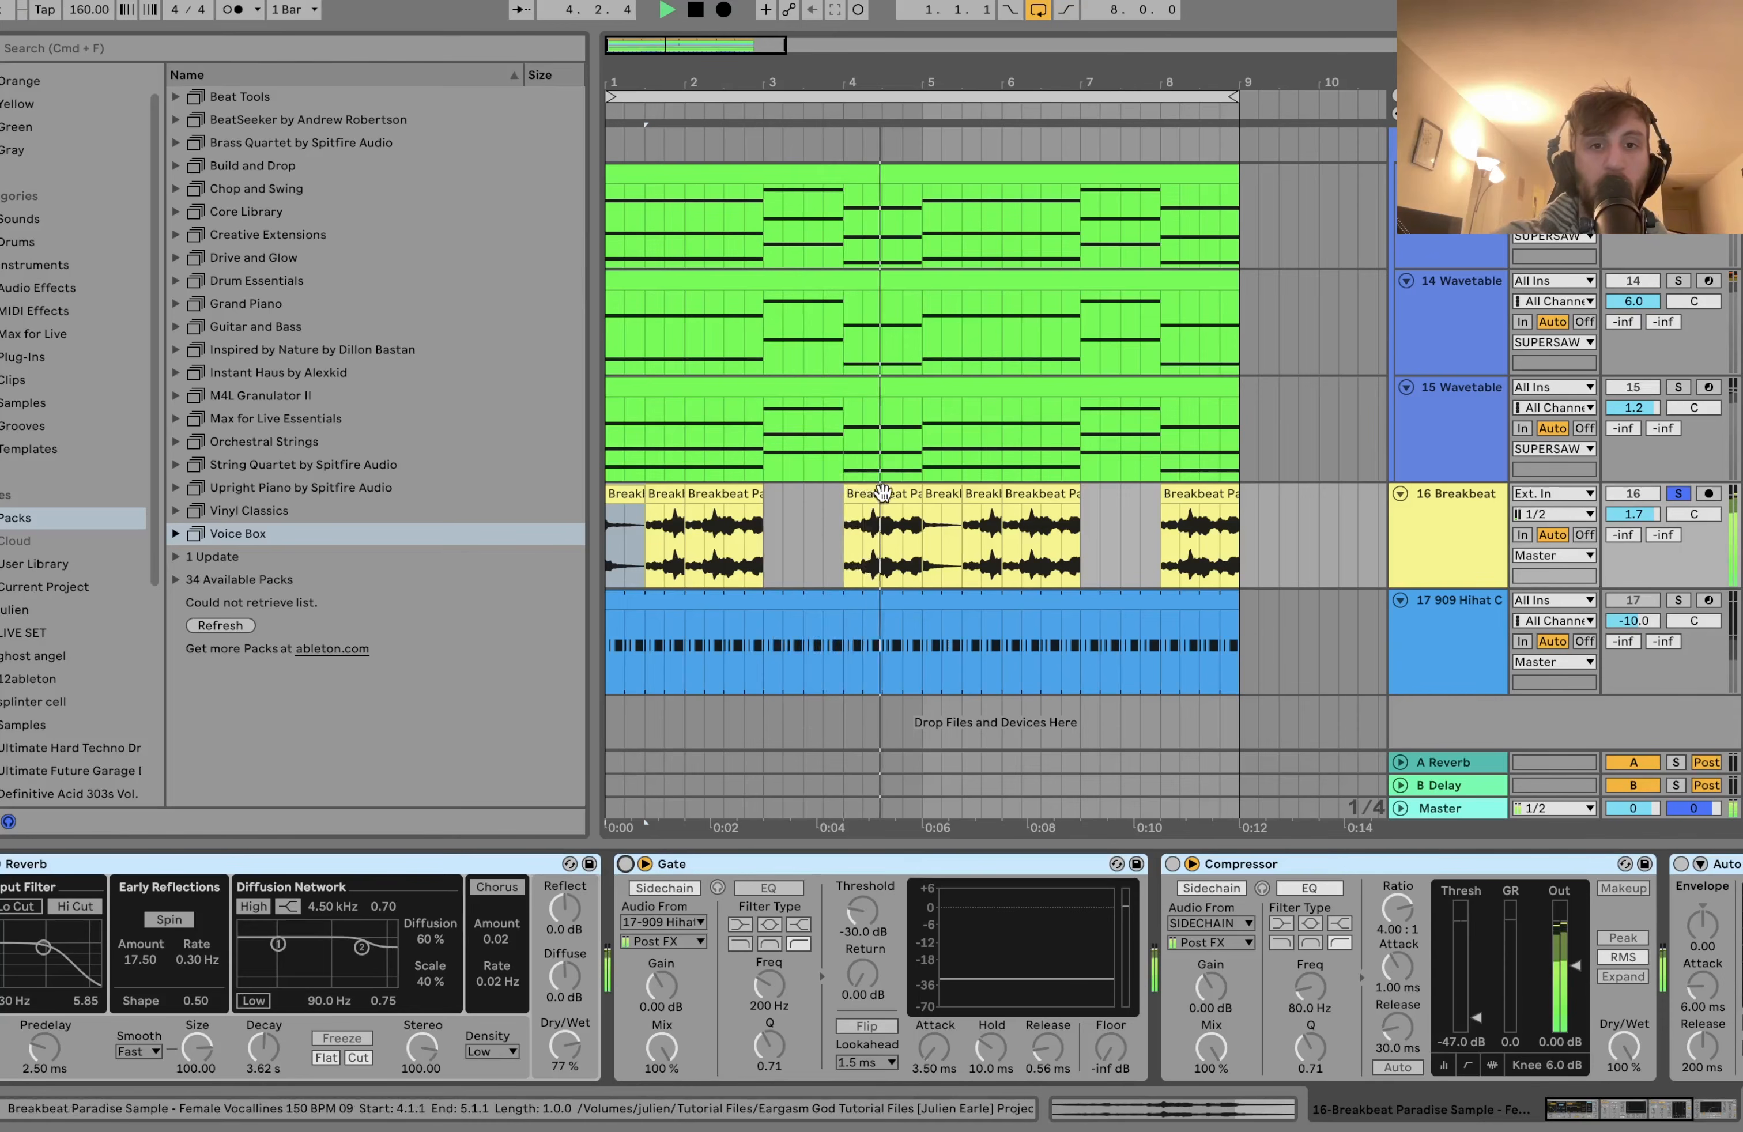
pyautogui.press('space')
# Examine the sample waveform of the Breakbeat clip at bar 2, return to the track's devices and select the first clip.
pyautogui.doubleClick(709, 495)
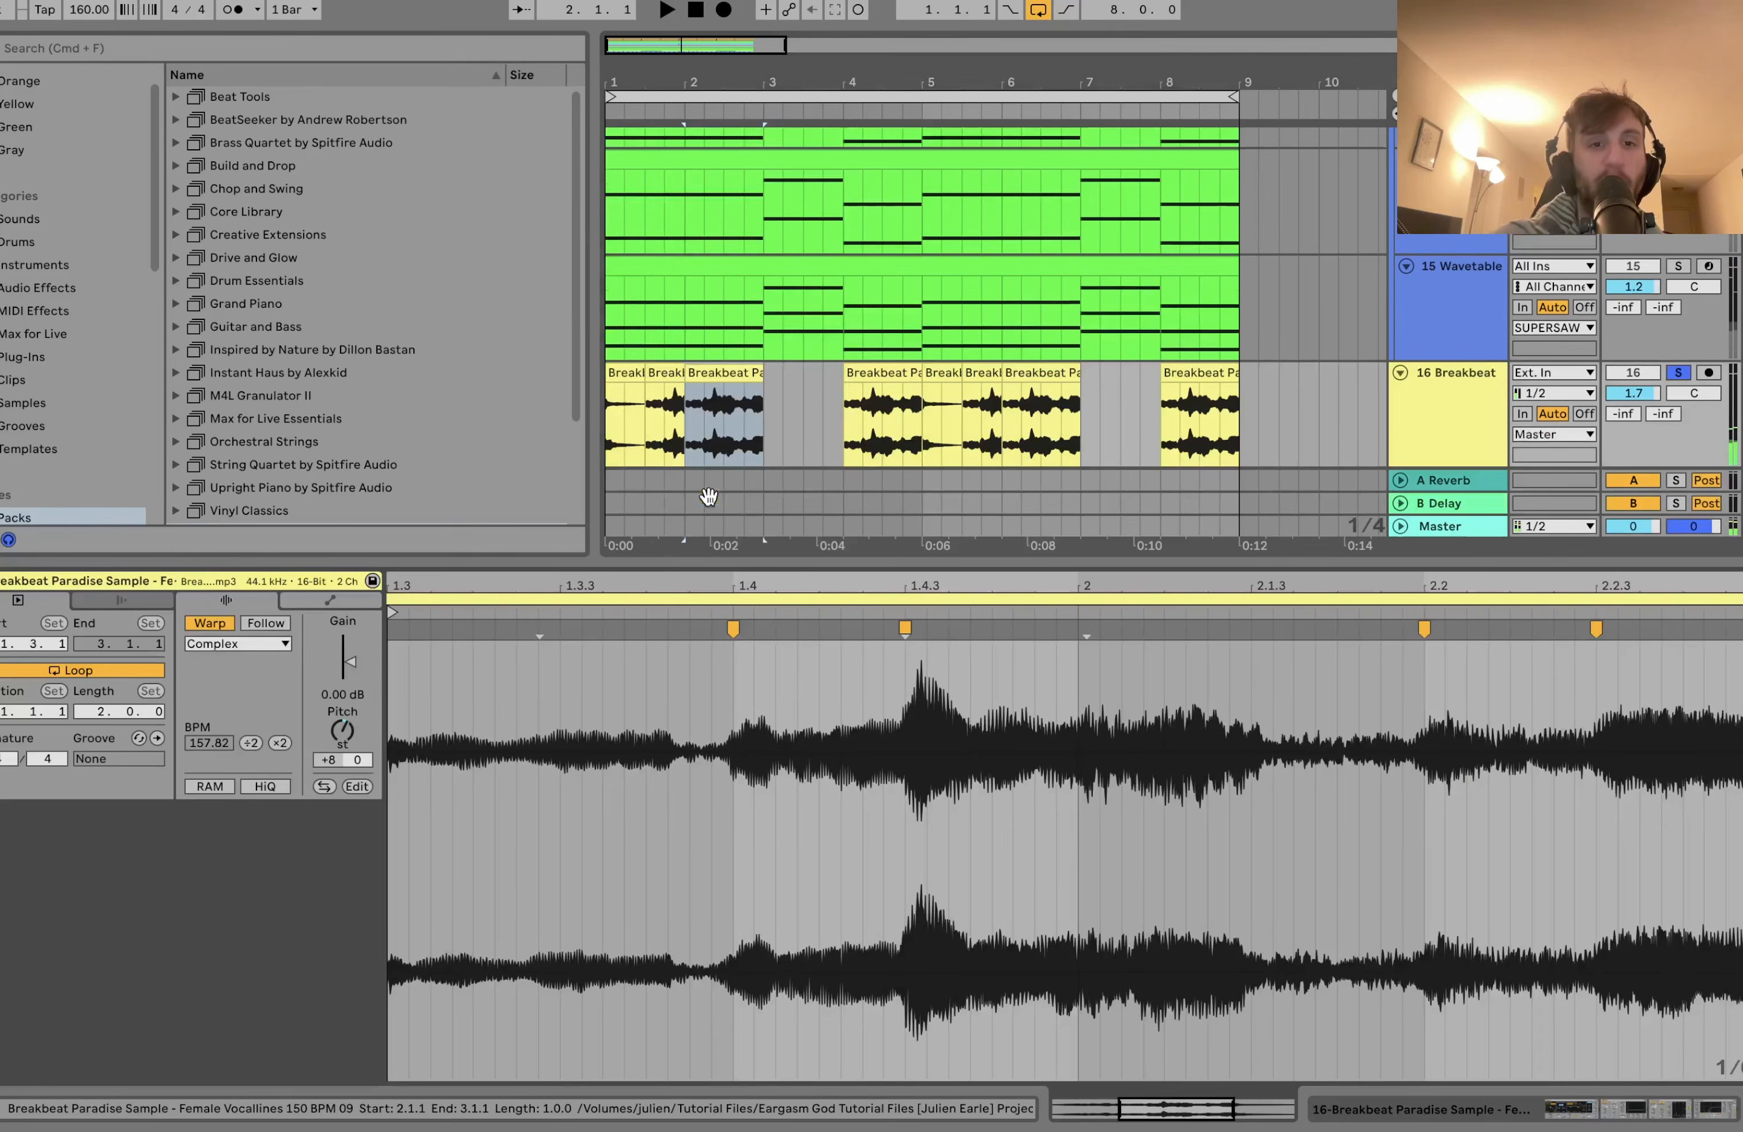
pyautogui.doubleClick(1420, 387)
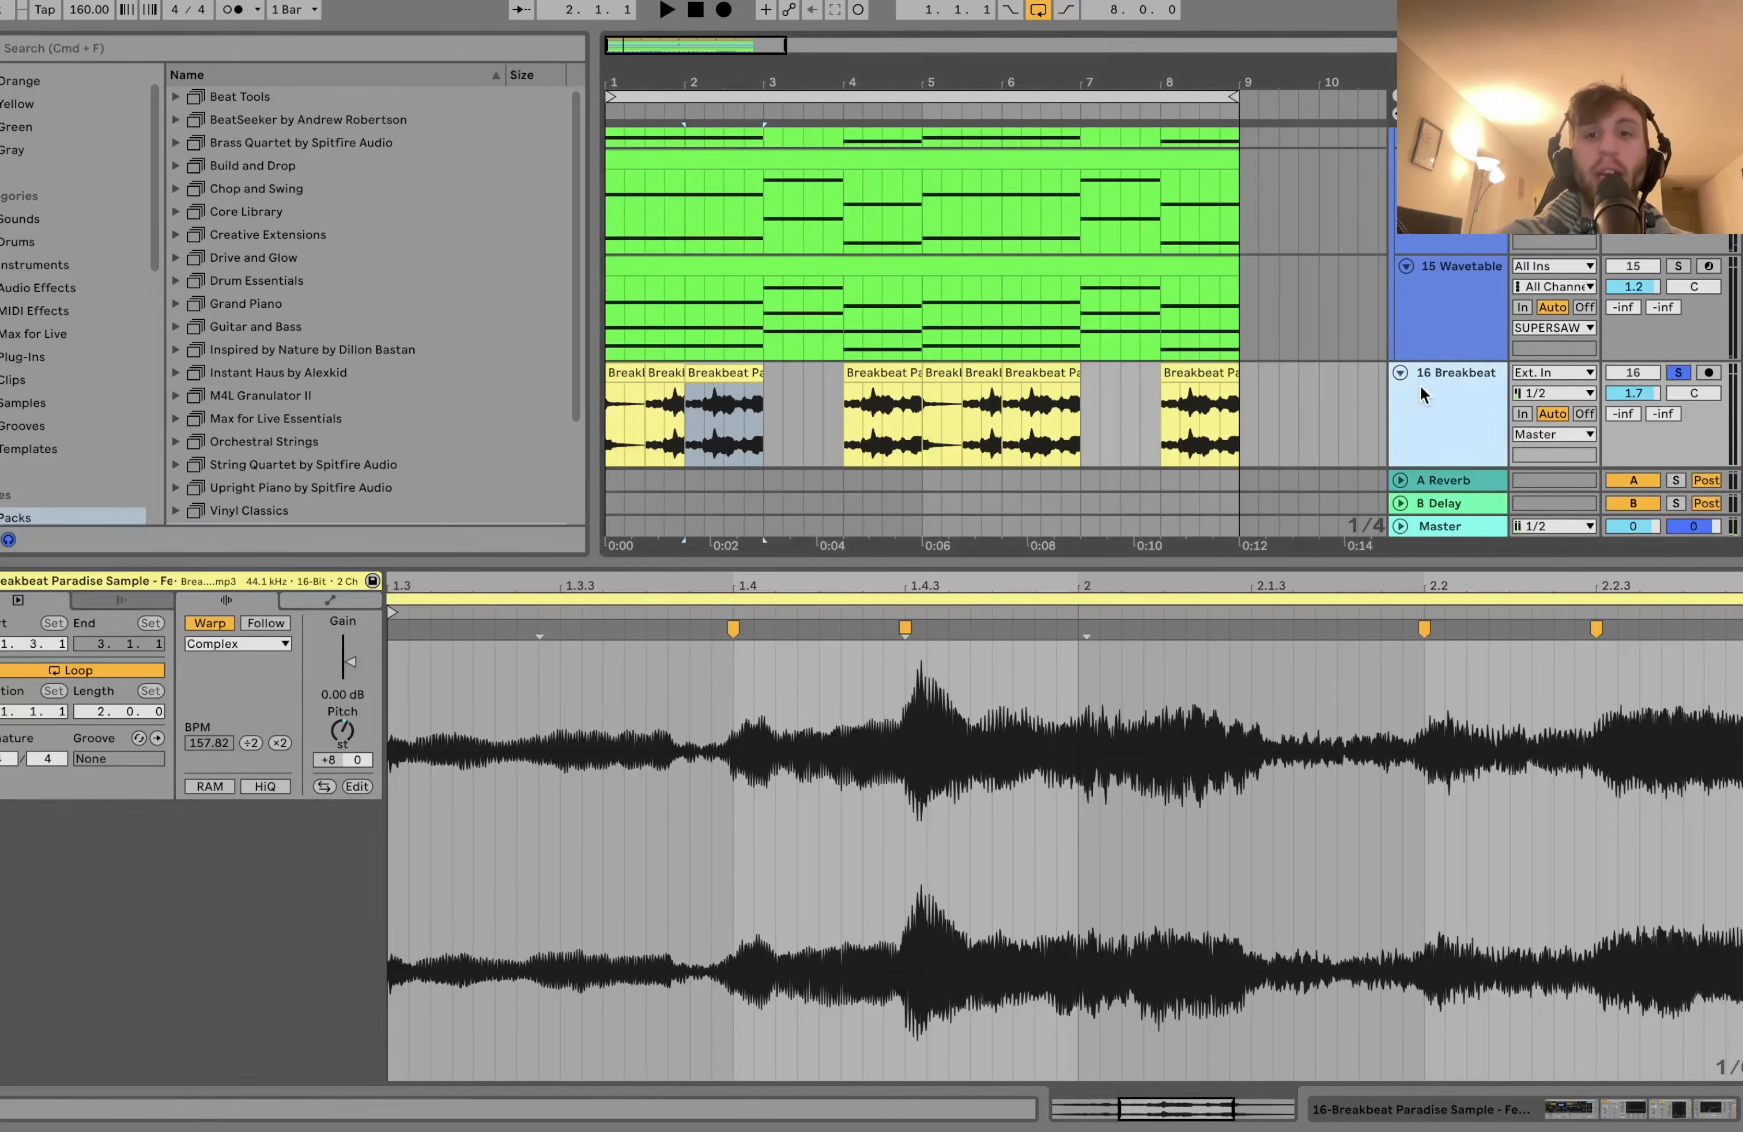
pyautogui.click(626, 492)
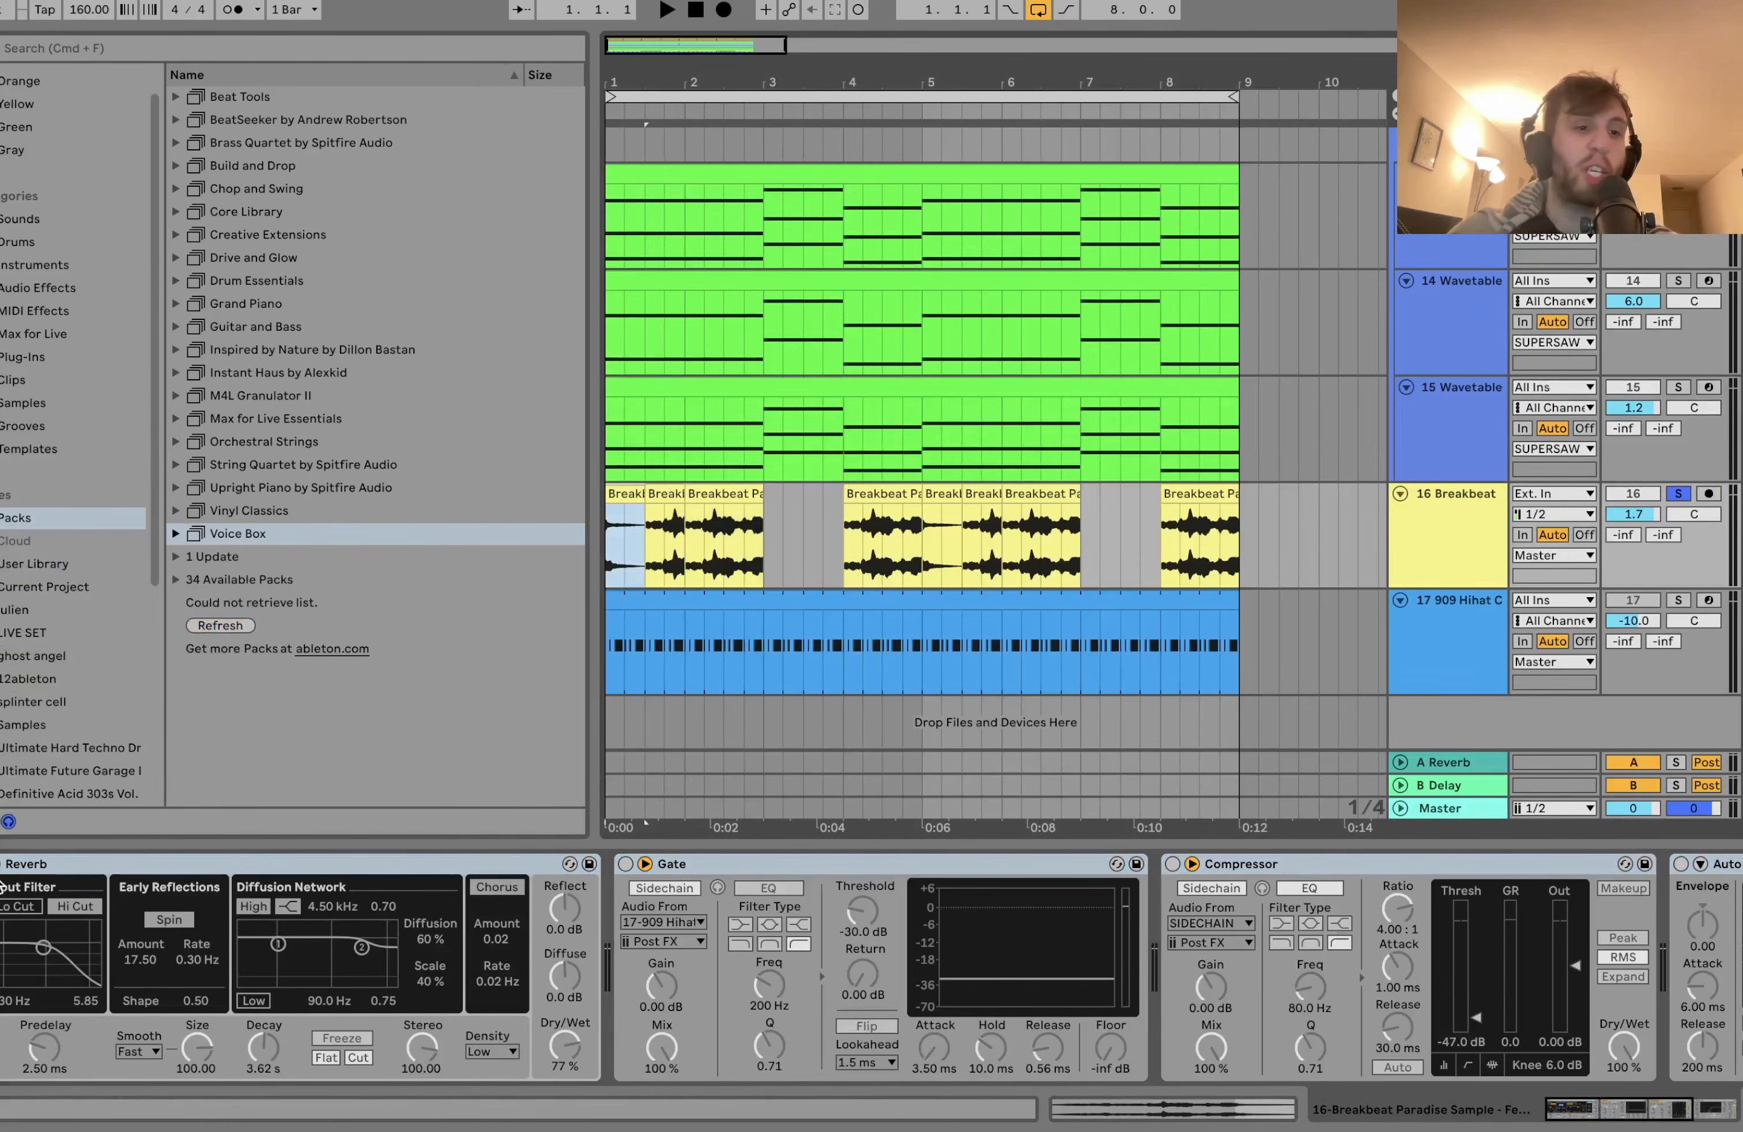
# Switch on only the Reverb in 16 Breakbeat's effect chain and audition the vocal with it.
pyautogui.click(3, 871)
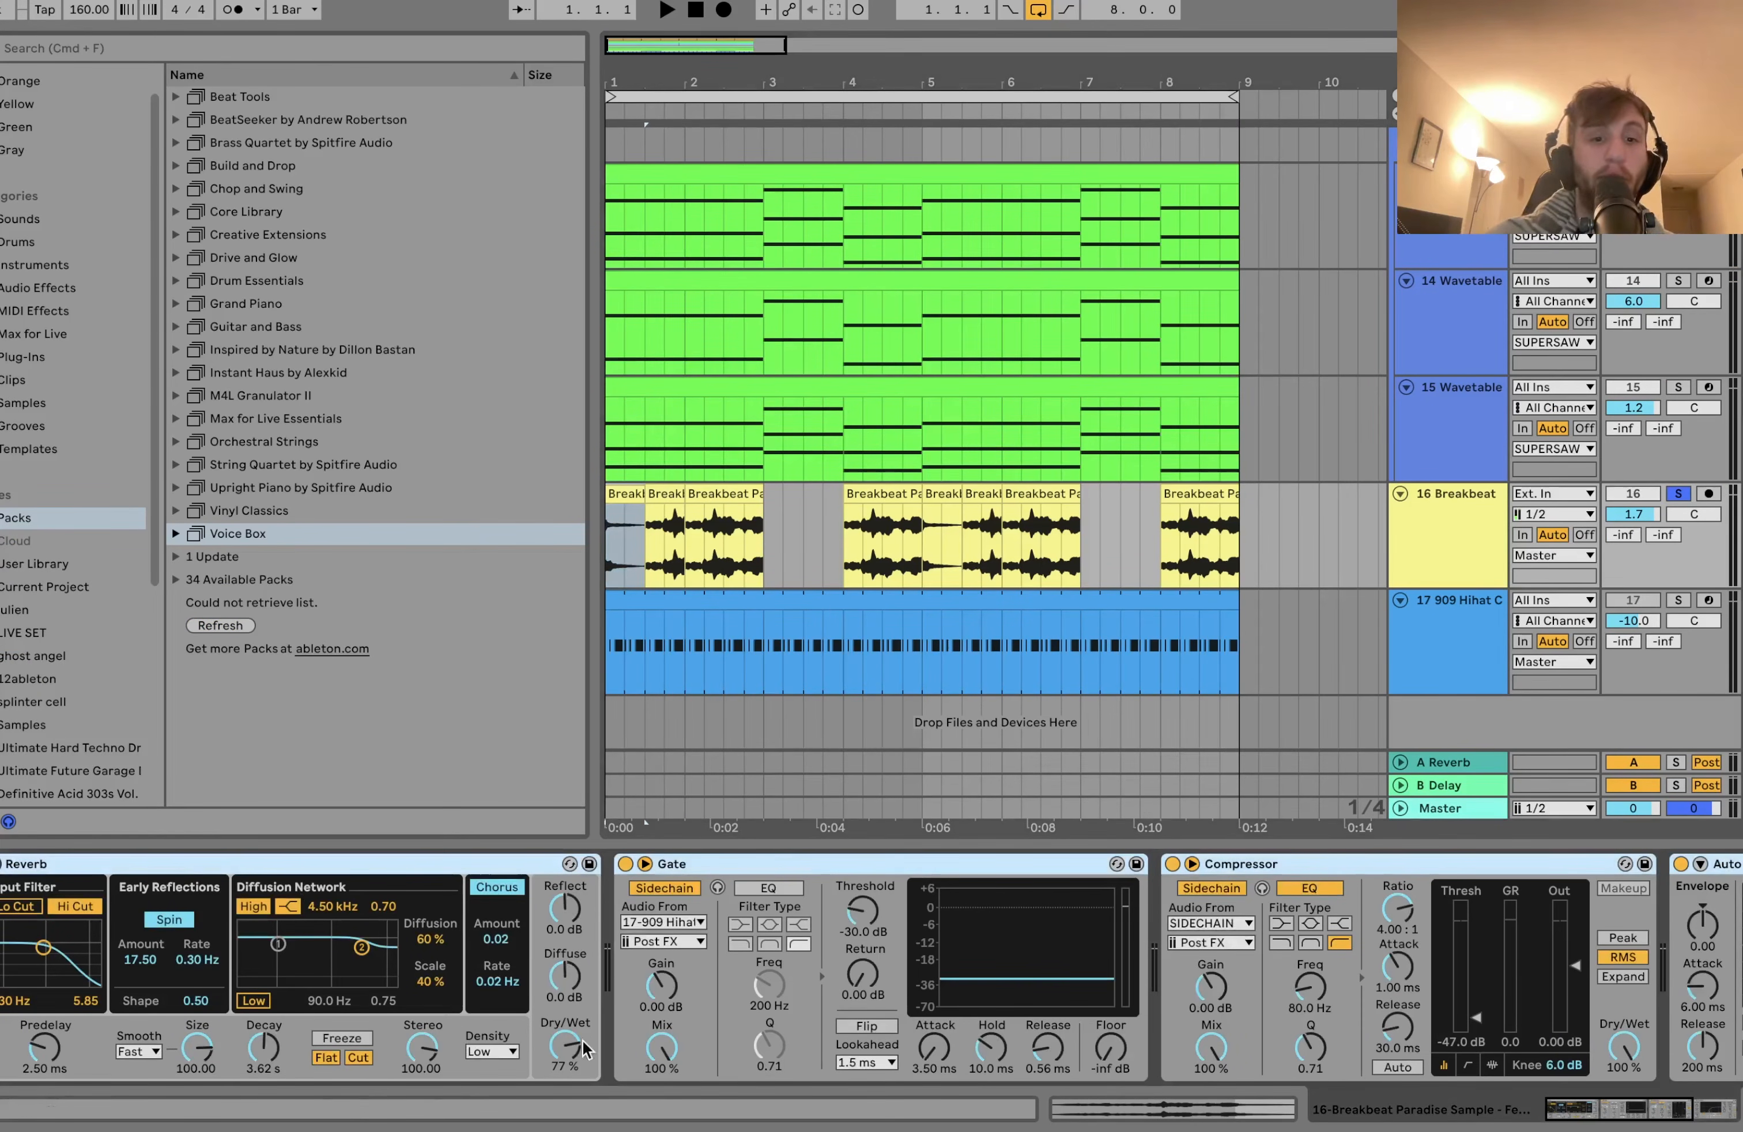
pyautogui.click(625, 864)
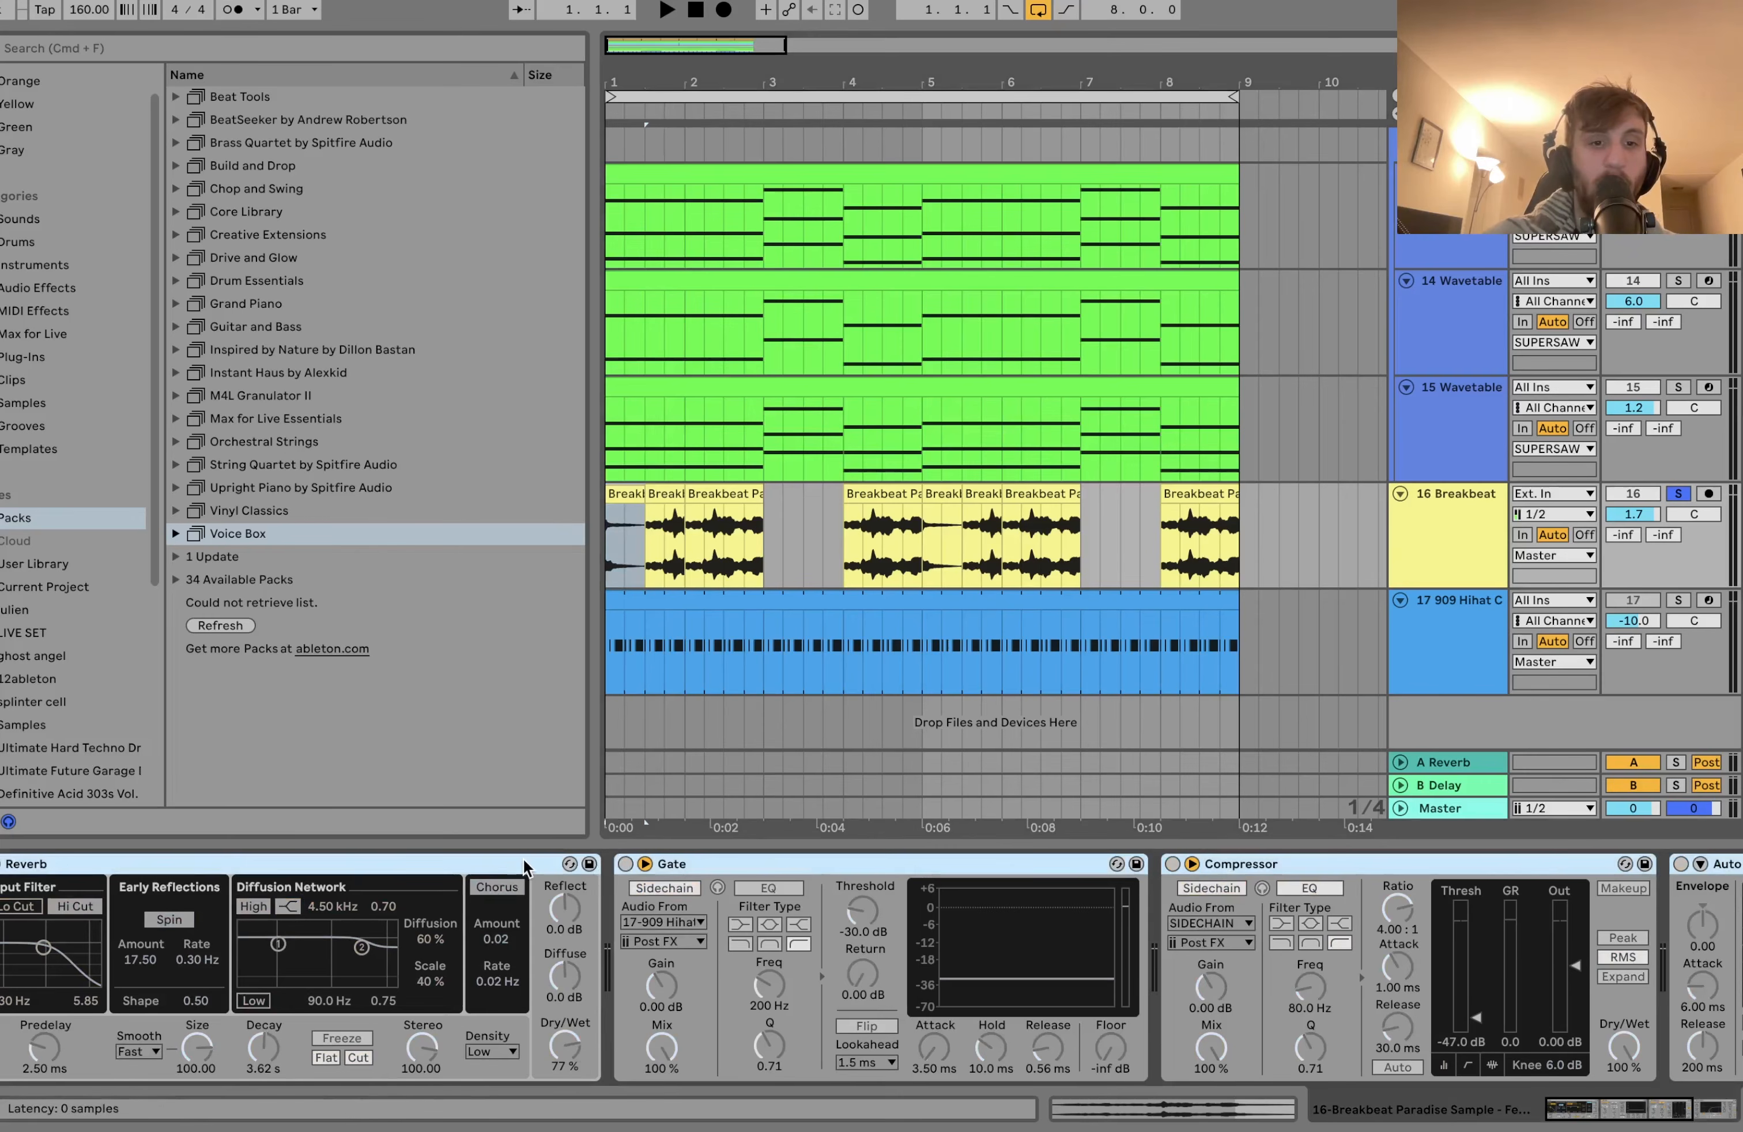
pyautogui.click(136, 860)
pyautogui.click(6, 866)
pyautogui.press('space')
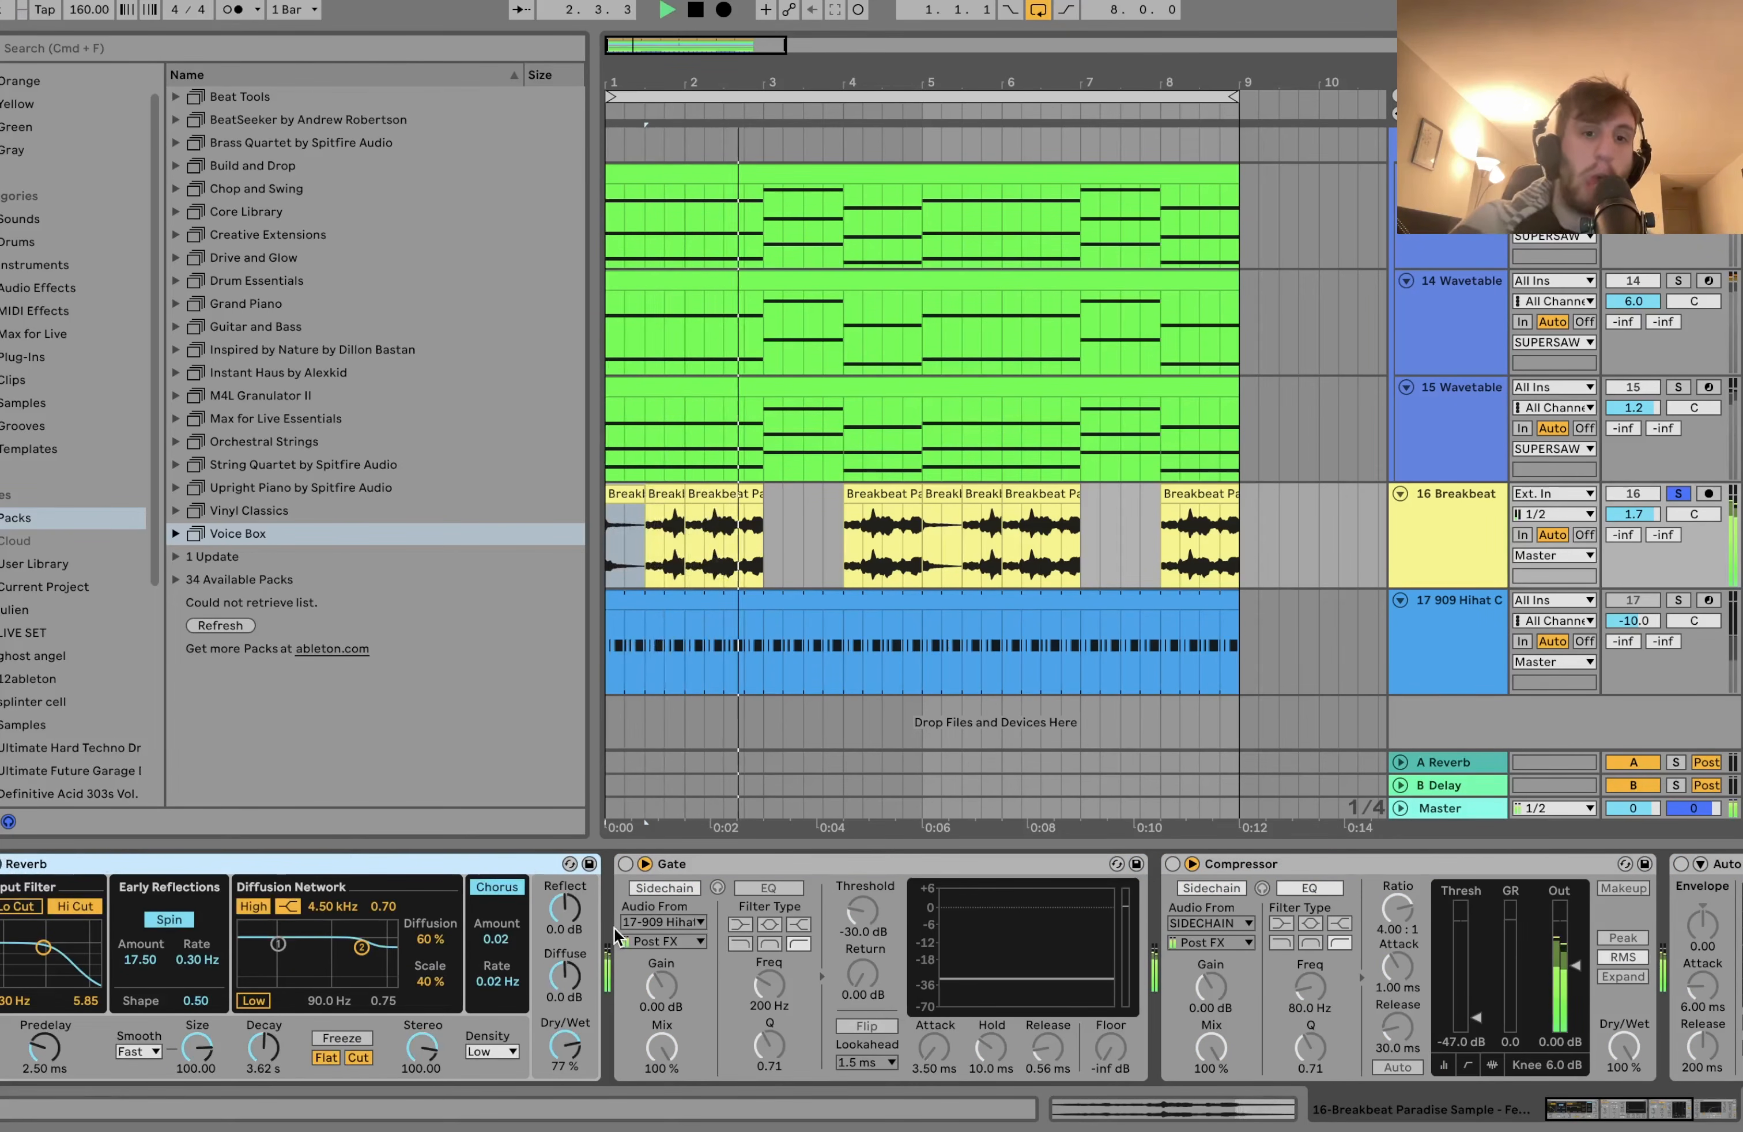
pyautogui.press('space')
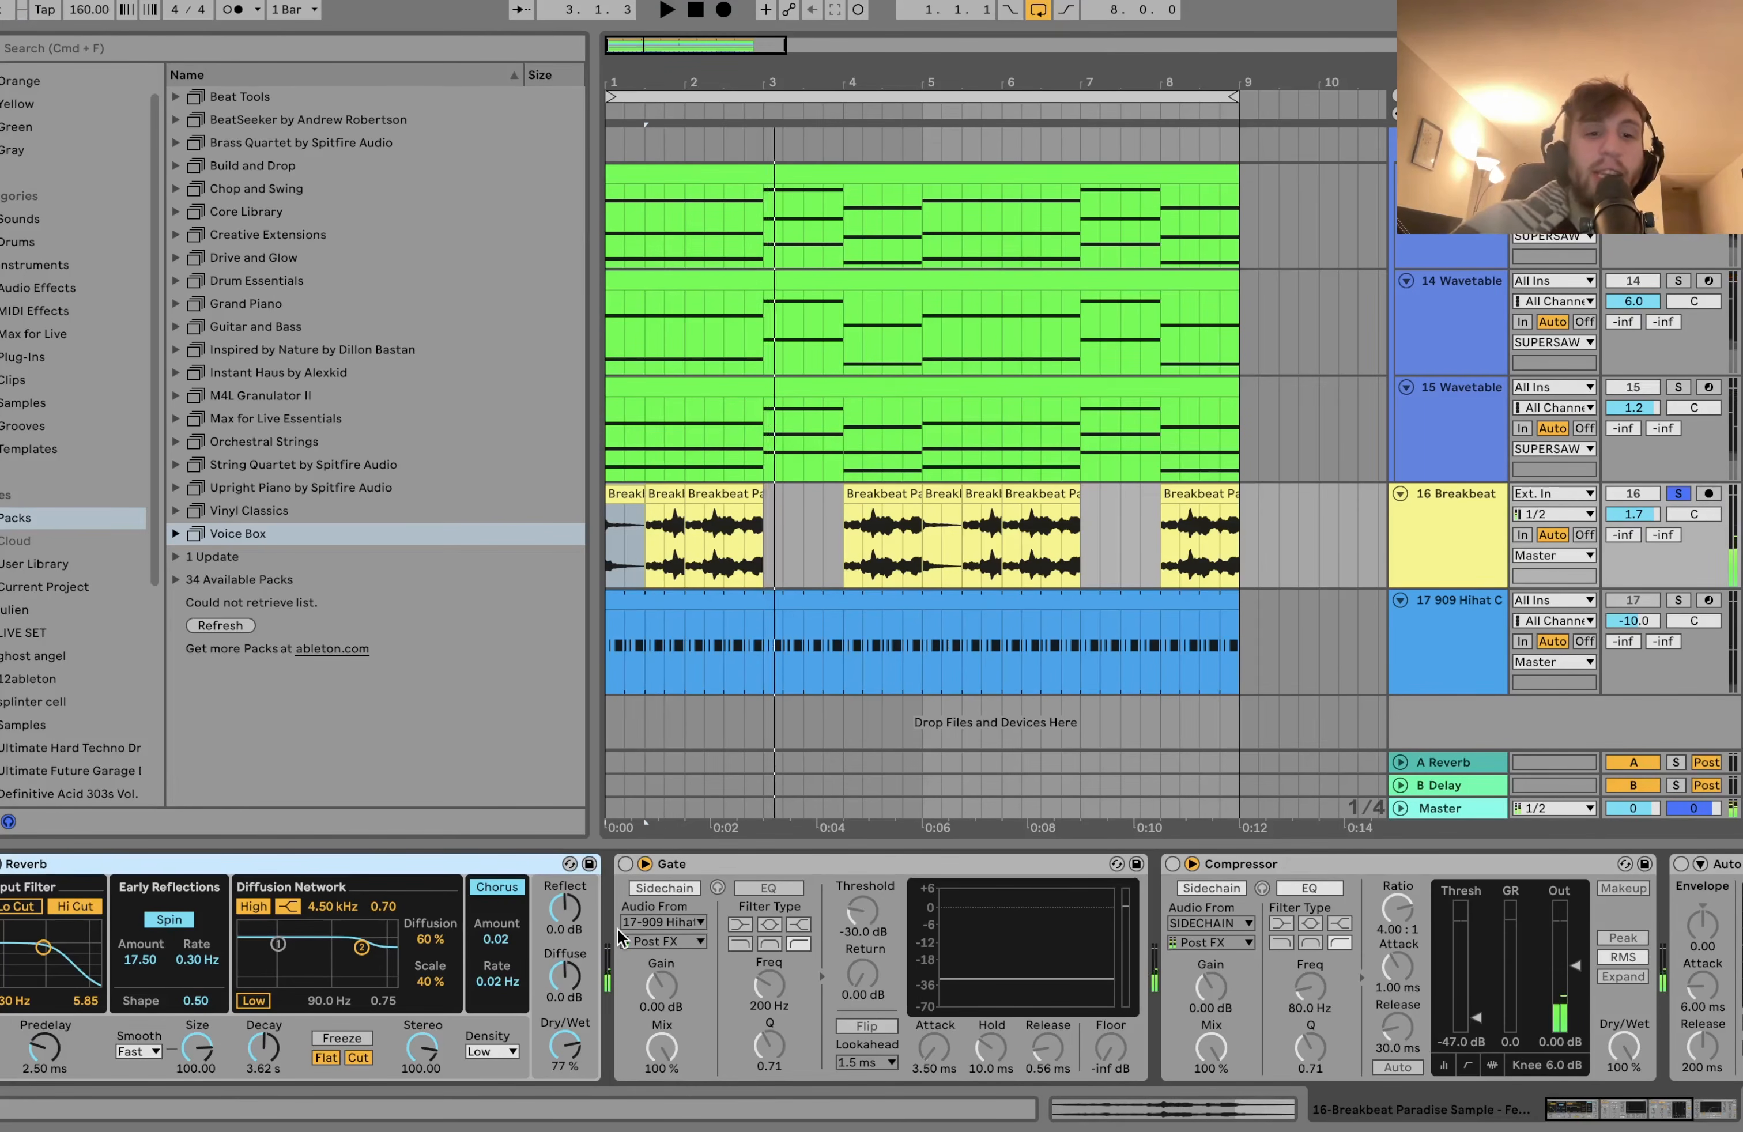
# Switch on the sidechained Gate after the Reverb and audition the gated vocal.
pyautogui.click(619, 863)
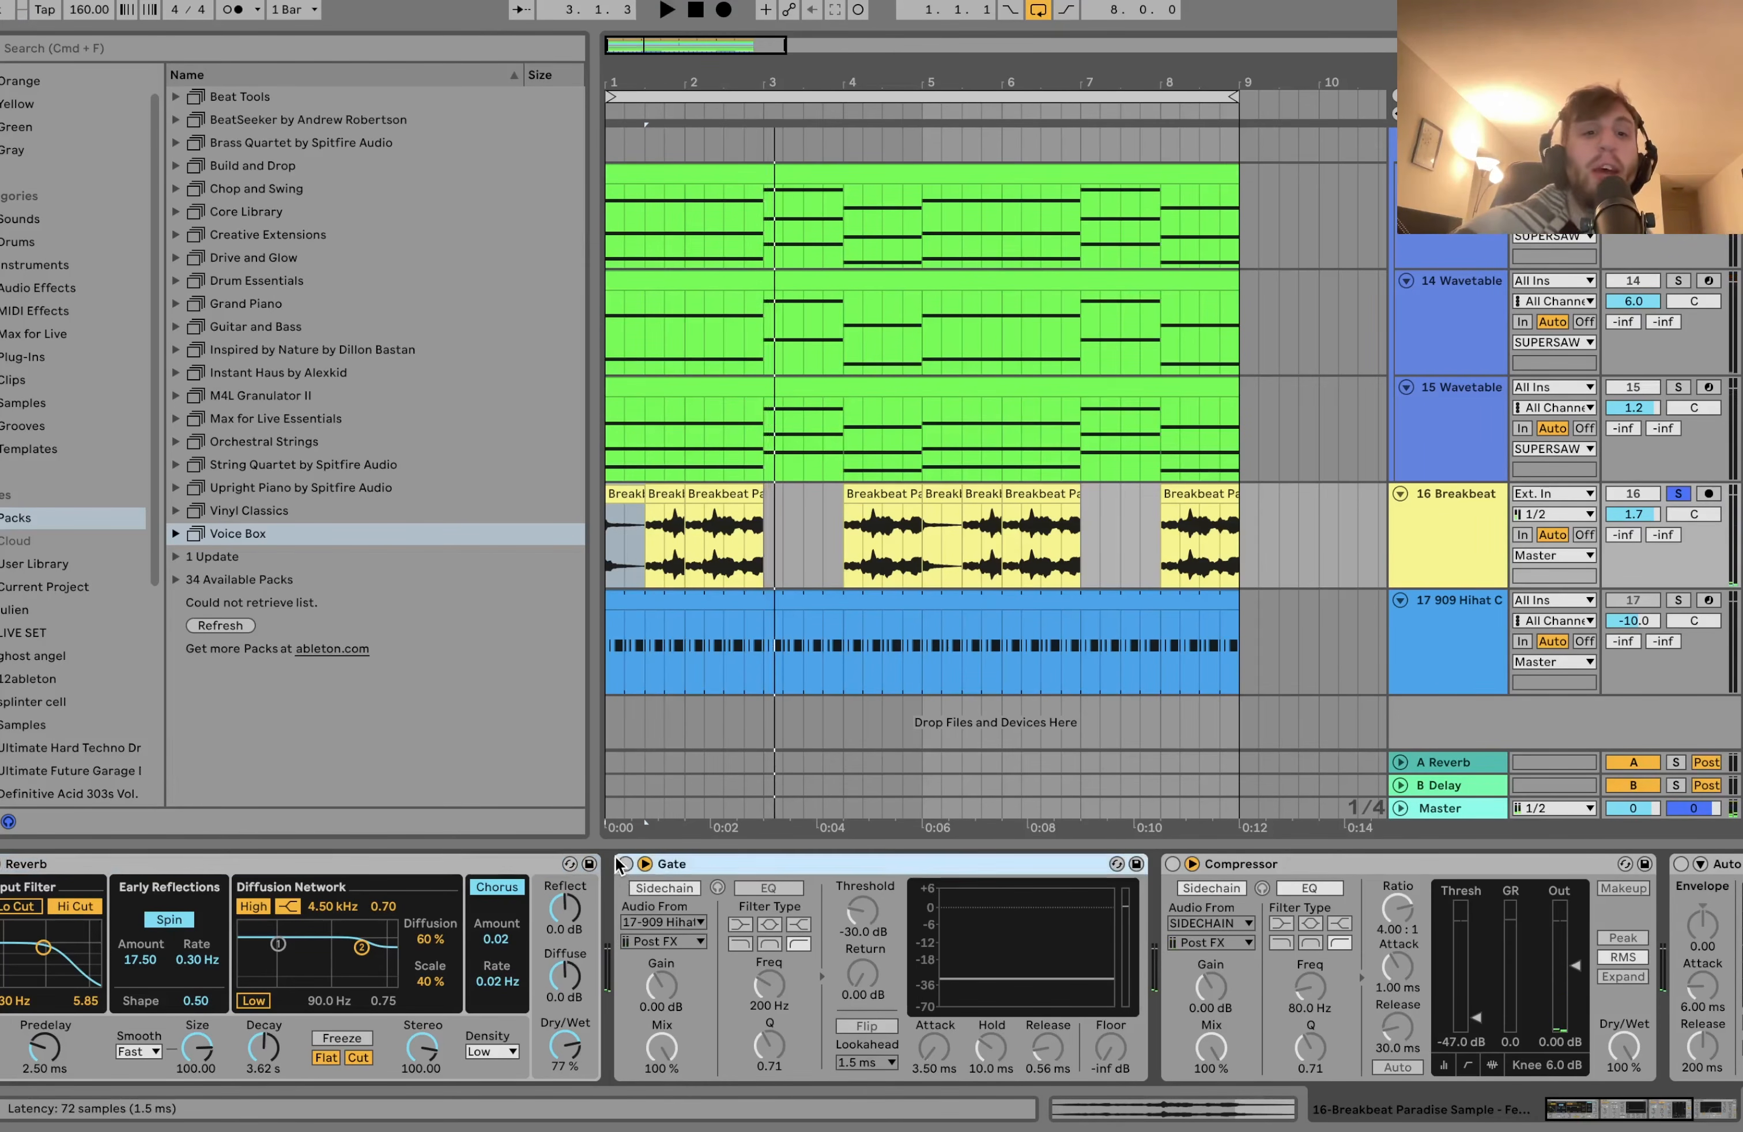
pyautogui.click(622, 864)
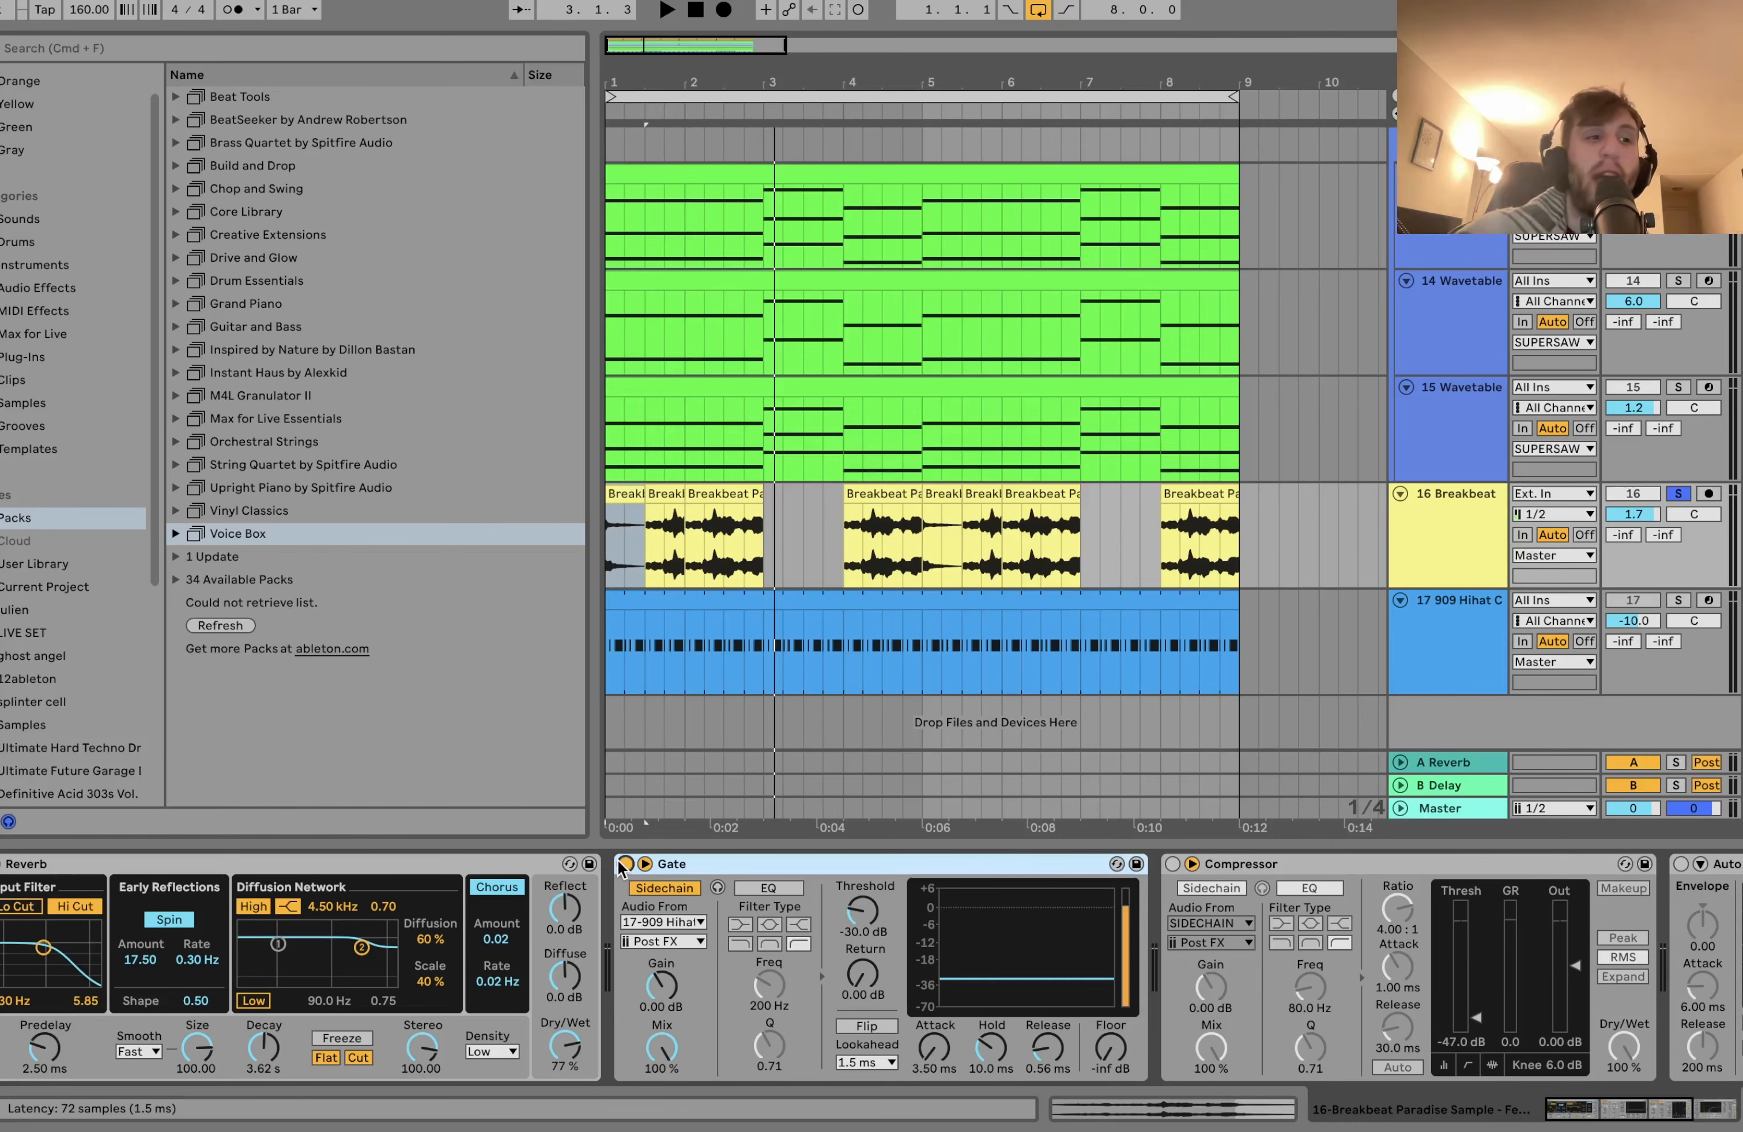
pyautogui.press('space')
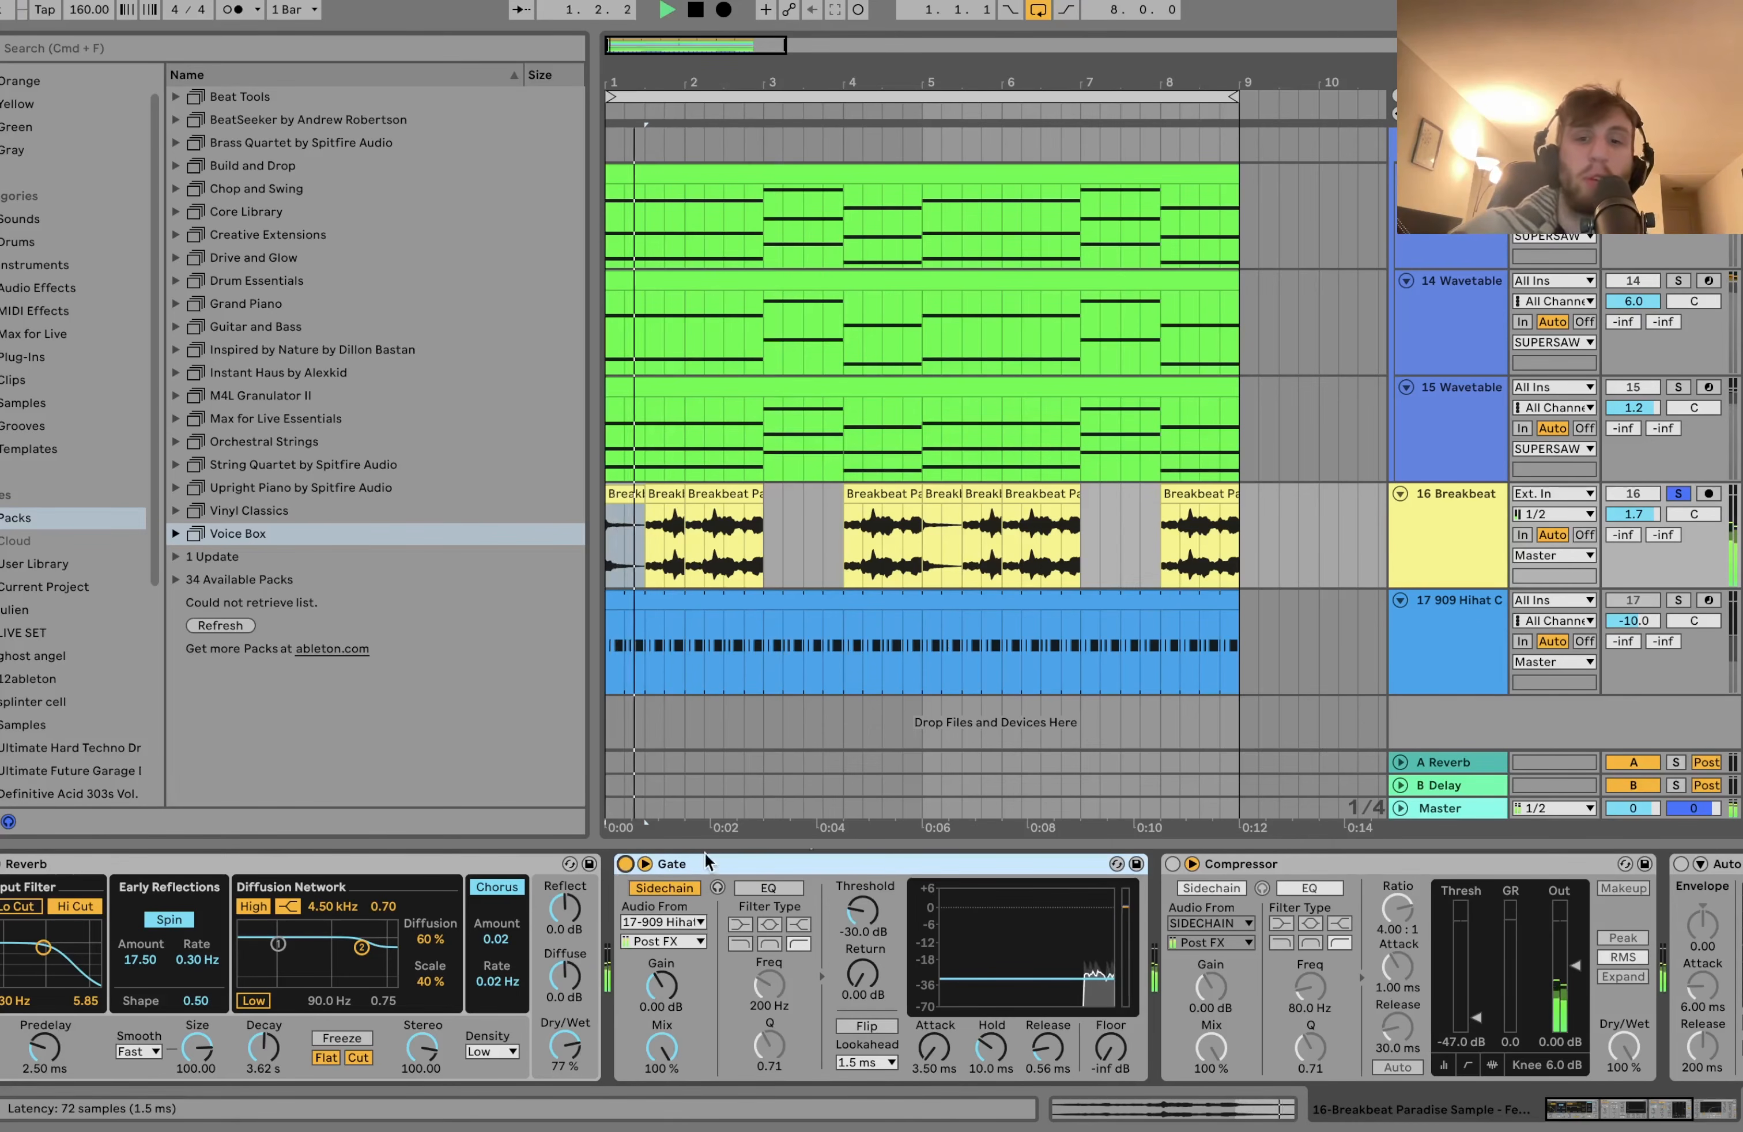
# Switch on the Compressor and Auto Filter during playback, audition the fully processed vocal and stop playback.
pyautogui.click(1168, 860)
pyautogui.hscroll(7, 1166, 863)
pyautogui.click(1163, 863)
pyautogui.scroll(1, 1277, 473)
pyautogui.scroll(3, 1277, 472)
pyautogui.scroll(-5, 1278, 469)
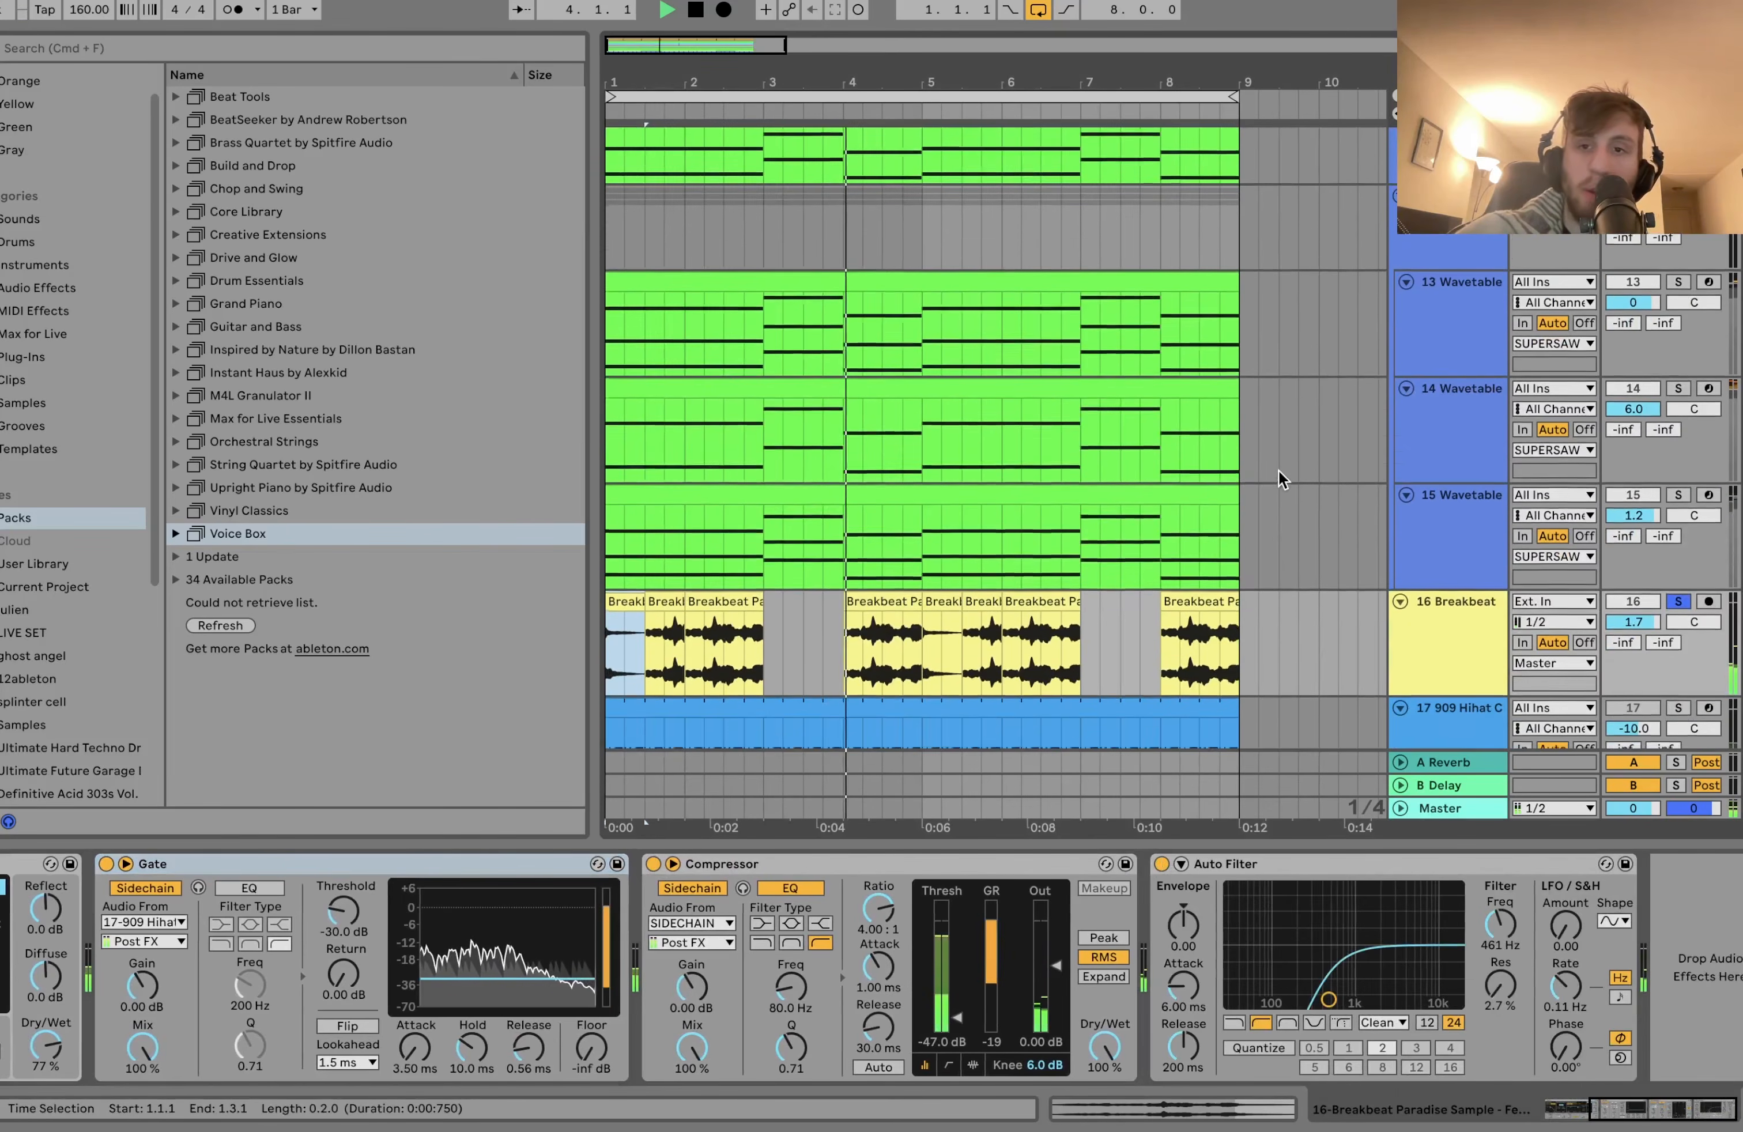
pyautogui.press('space')
# Solo 11 Space Float and the SUPERSAW group together with 16 Breakbeat and audition the combination.
pyautogui.scroll(15, 1278, 470)
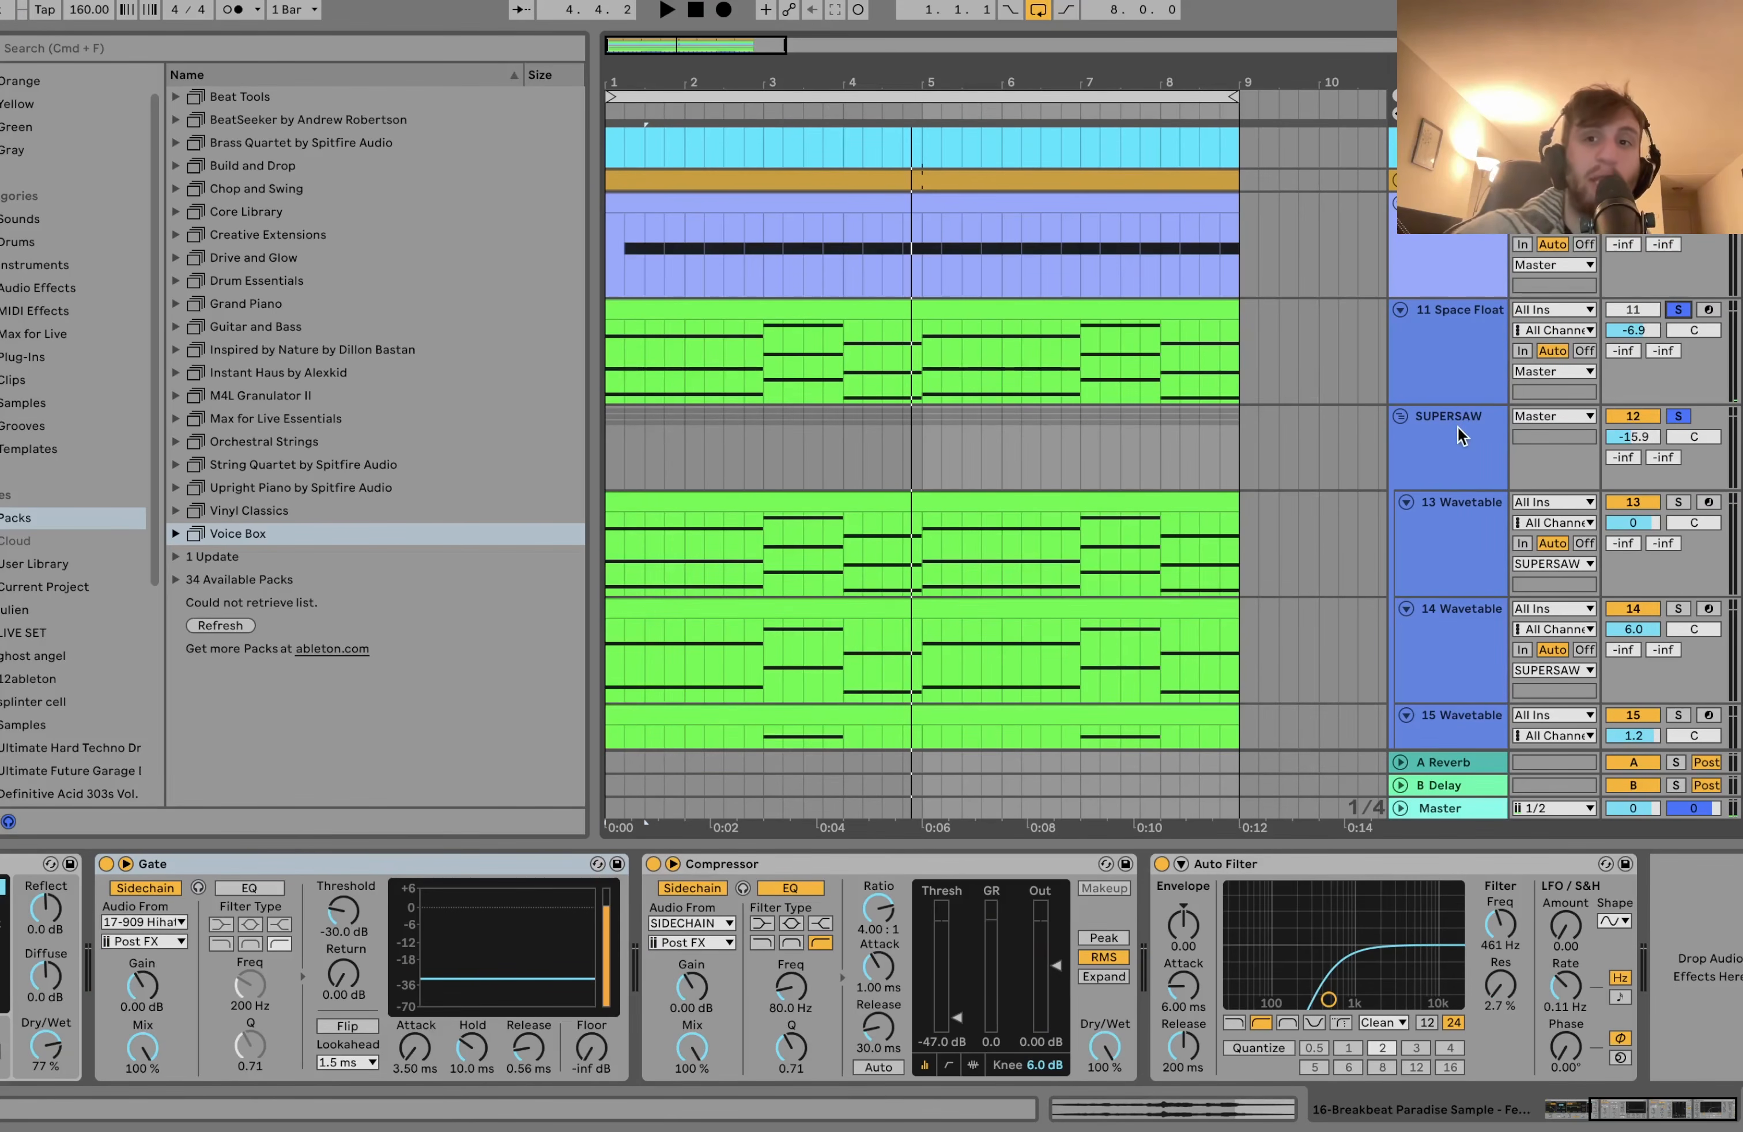
pyautogui.scroll(-10, 1462, 435)
pyautogui.press('space')
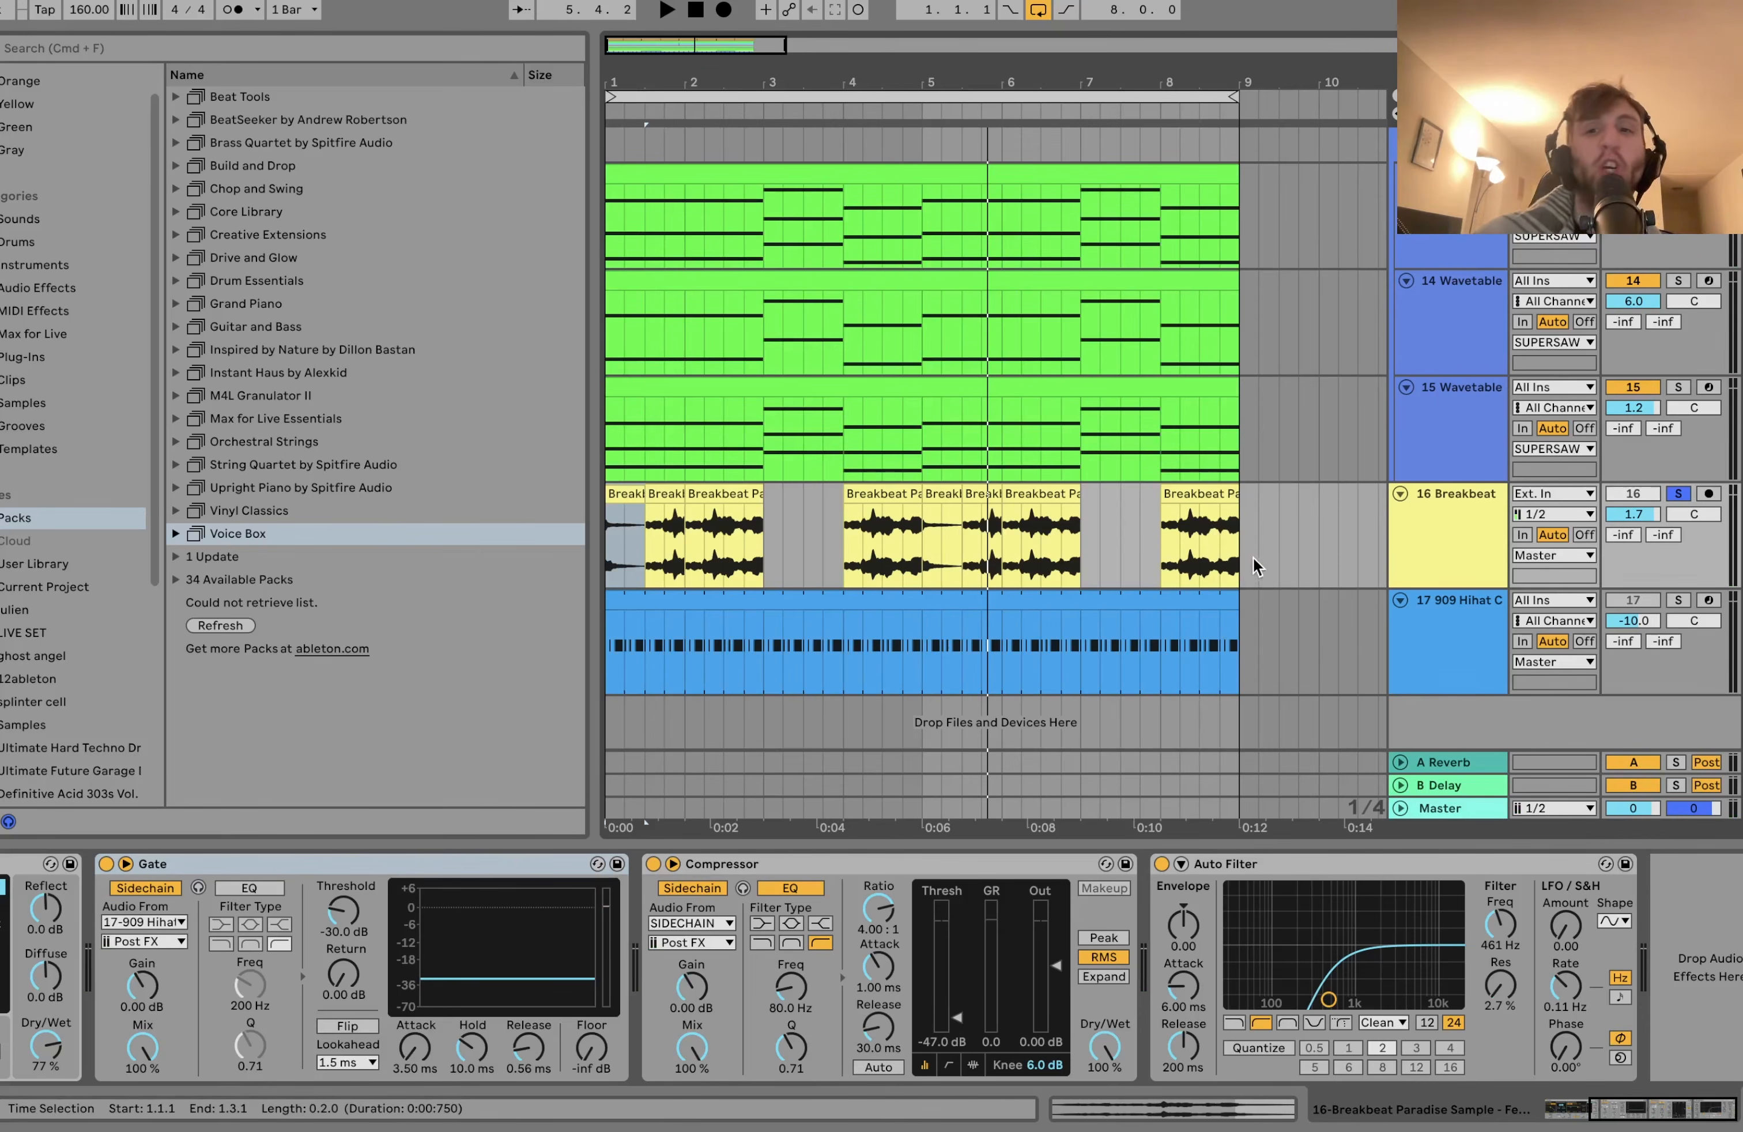
# Clear all track solos, audition the full arrangement with the processed vocal and stop playback.
pyautogui.hscroll(-5, 424, 996)
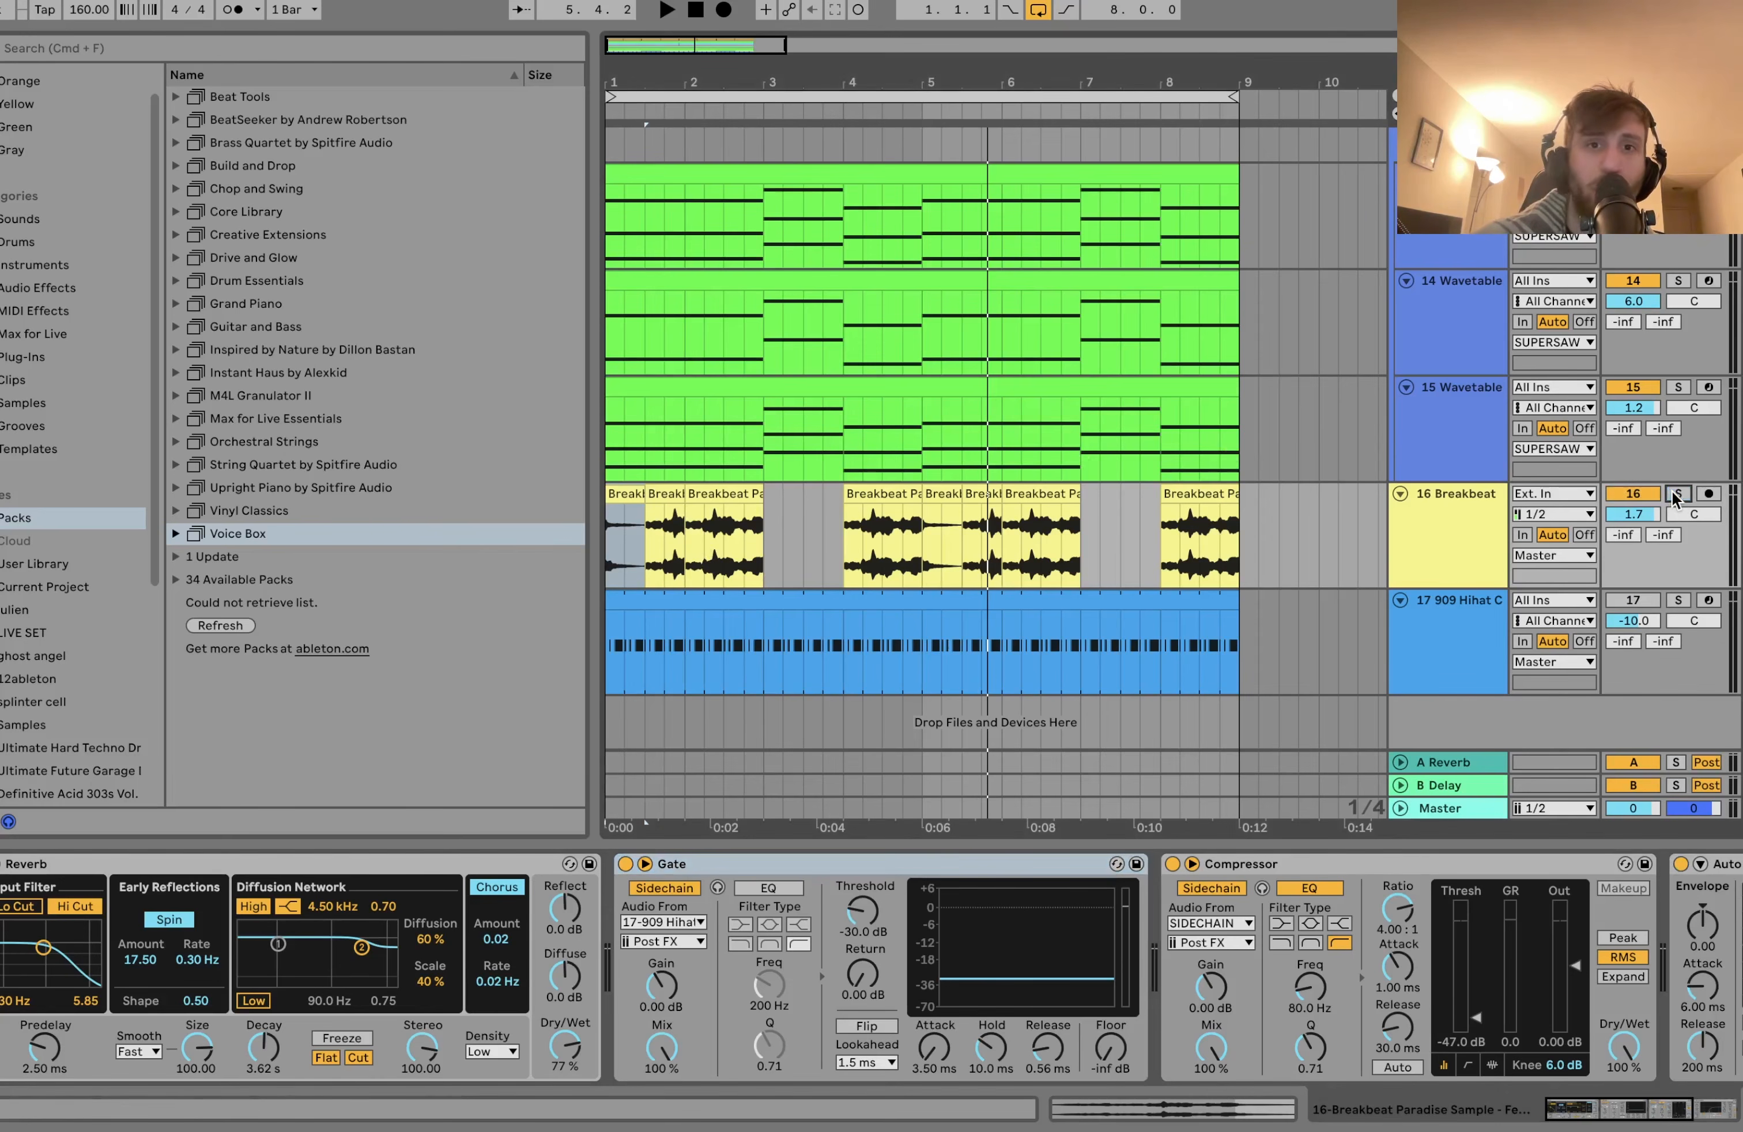
pyautogui.press('space')
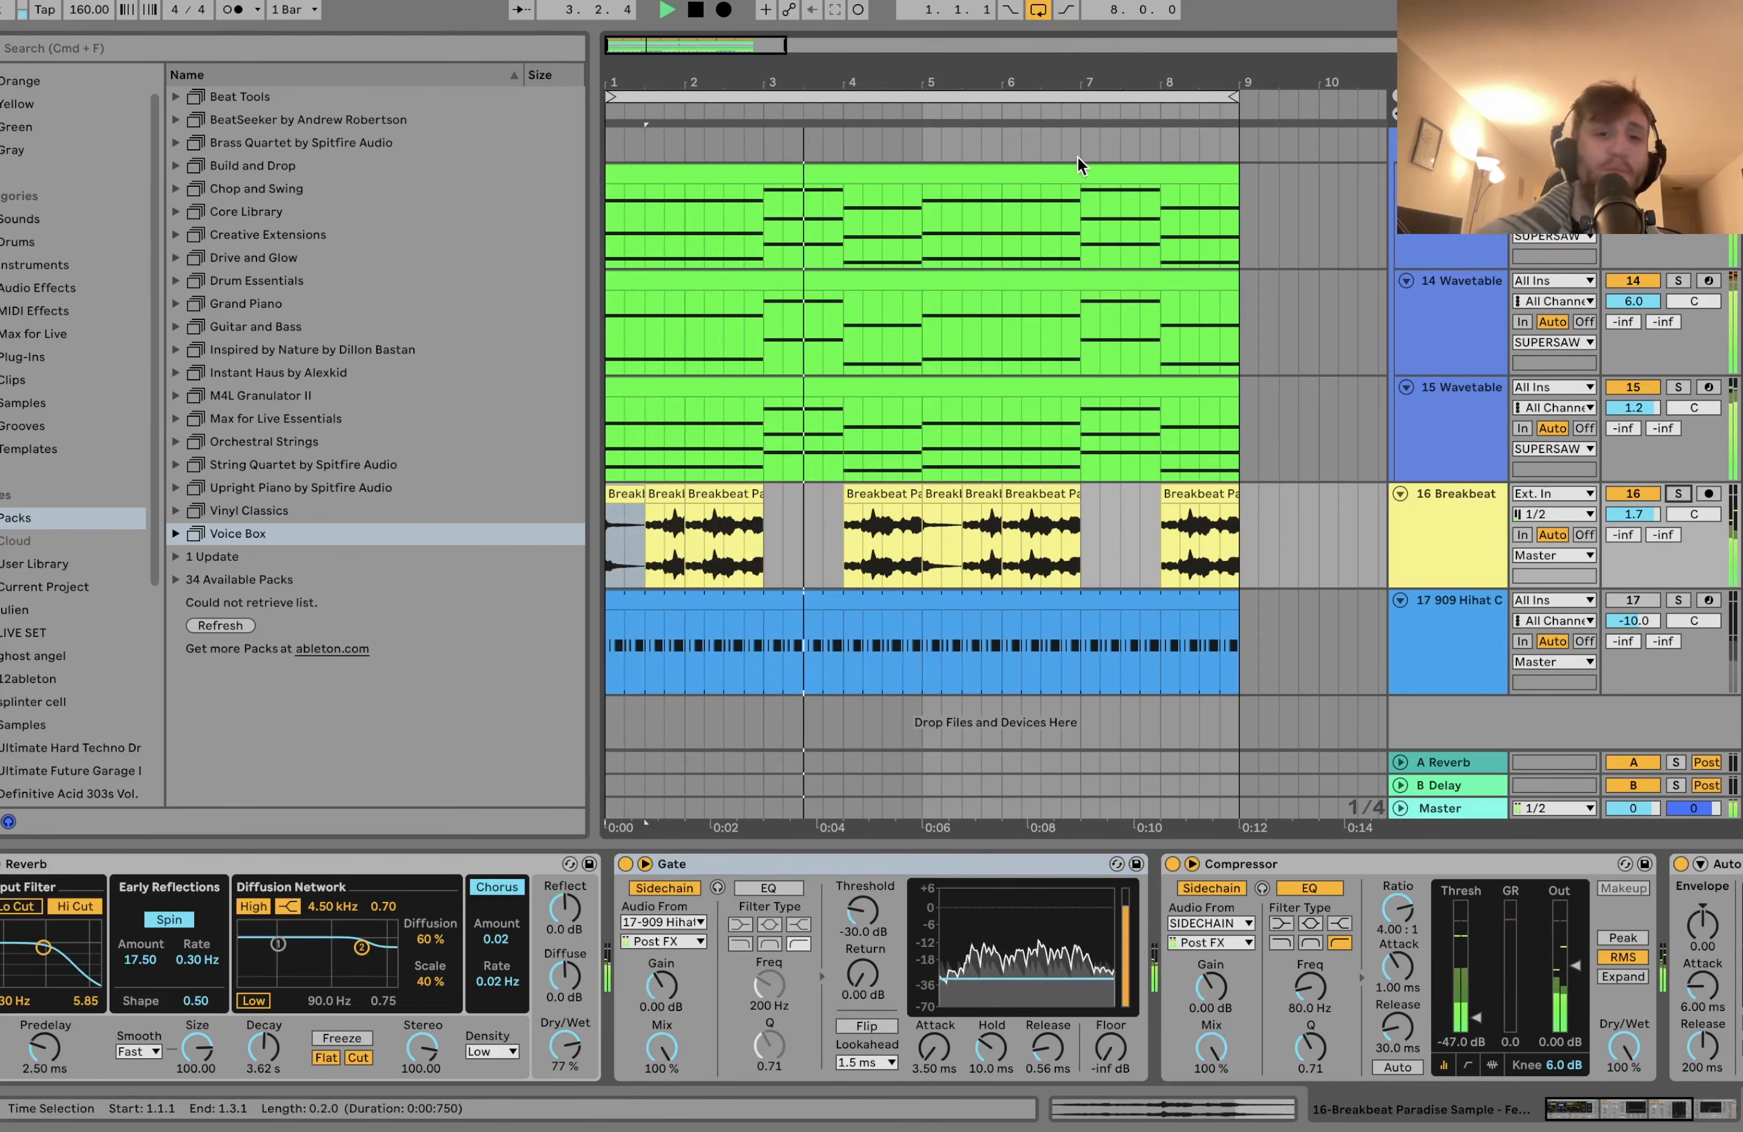
pyautogui.press('space')
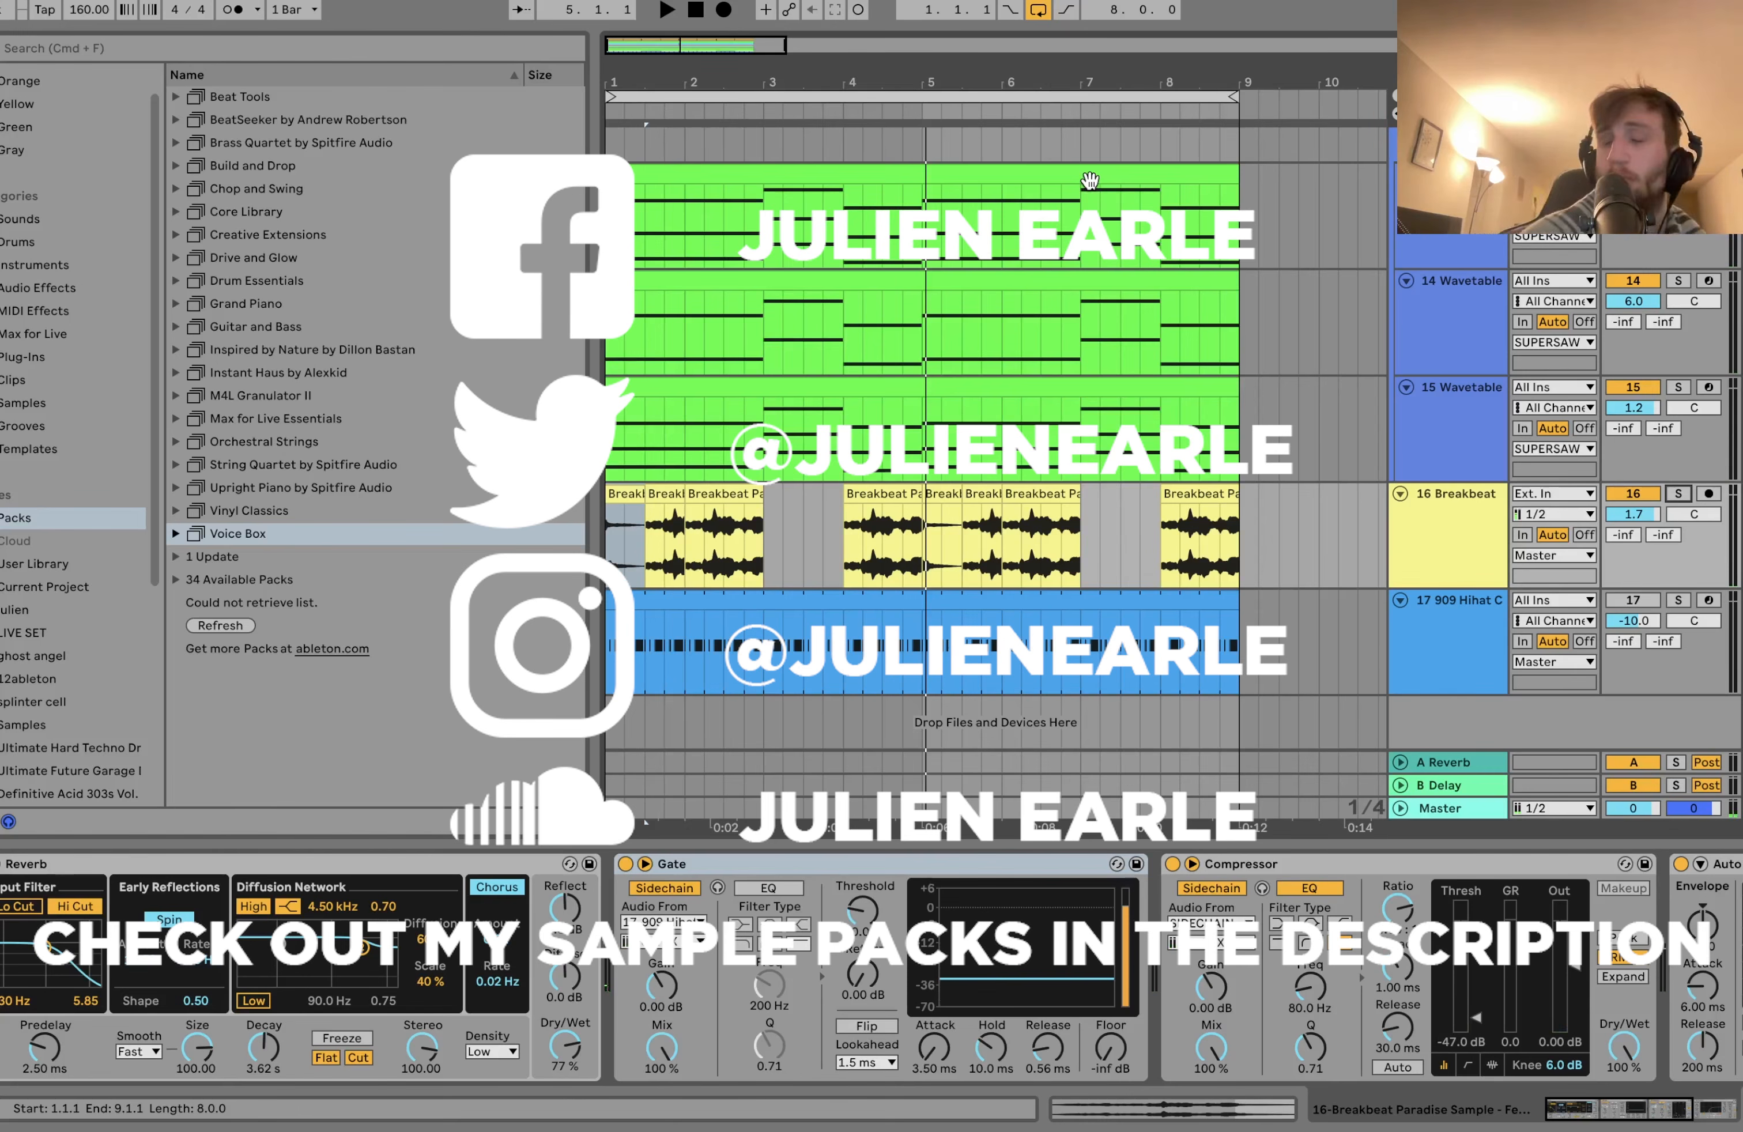
# Fold all tracks in the arrangement and place the insert marker at 1.1.1 on the SUPERSAW group.
pyautogui.click(1090, 180)
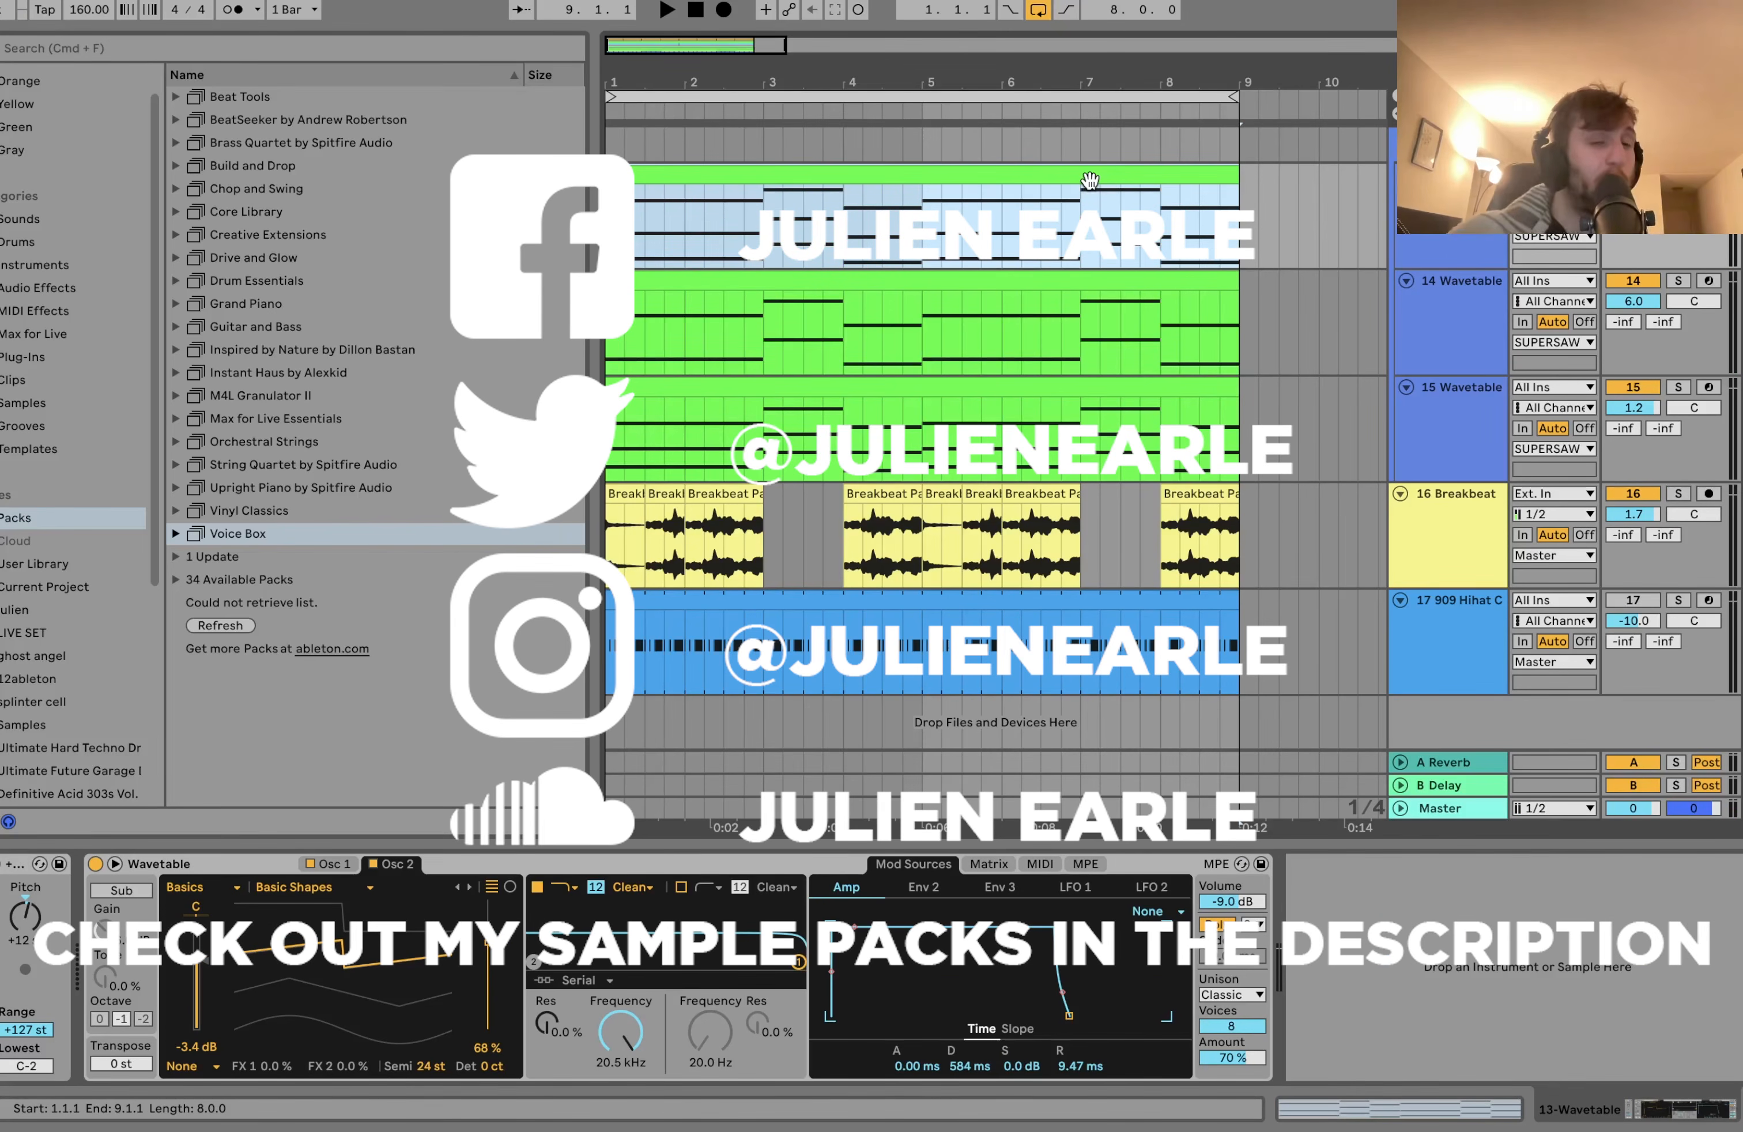
pyautogui.scroll(12, 1090, 179)
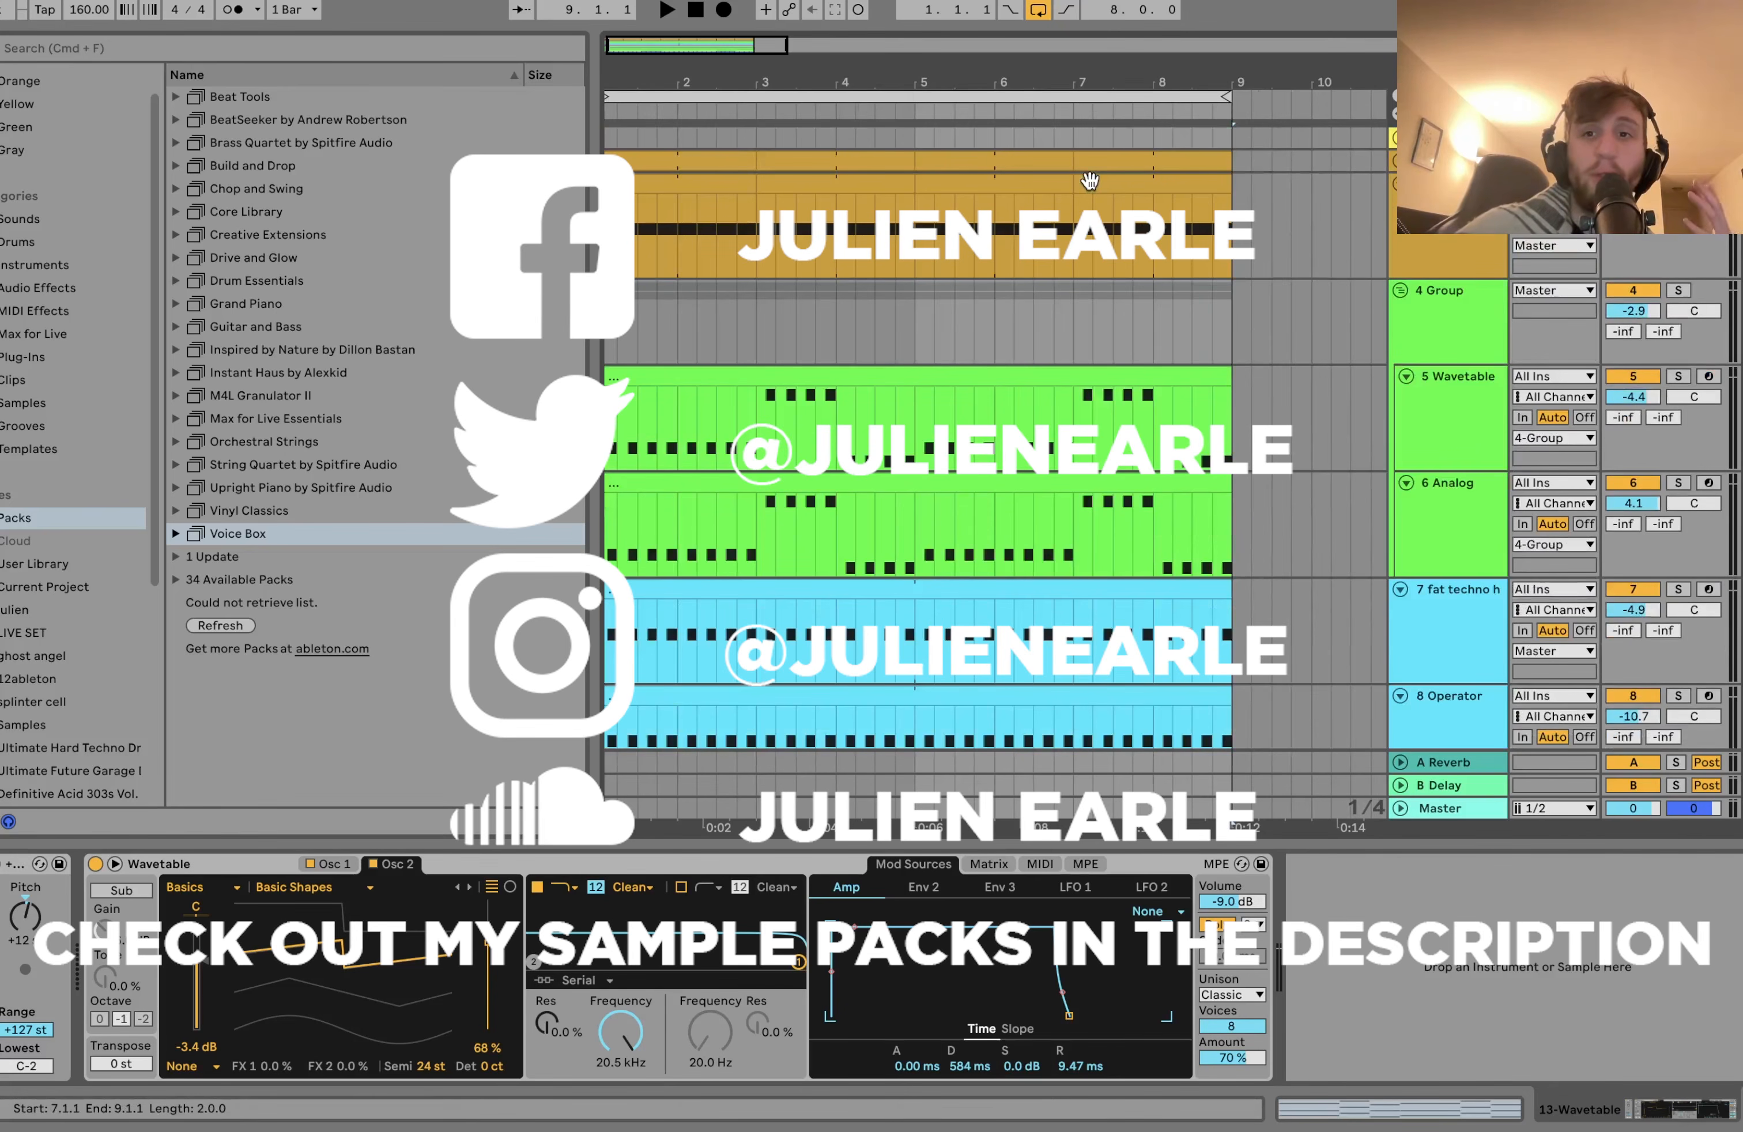
pyautogui.click(1429, 221)
pyautogui.press('super+a')
pyautogui.press('u')
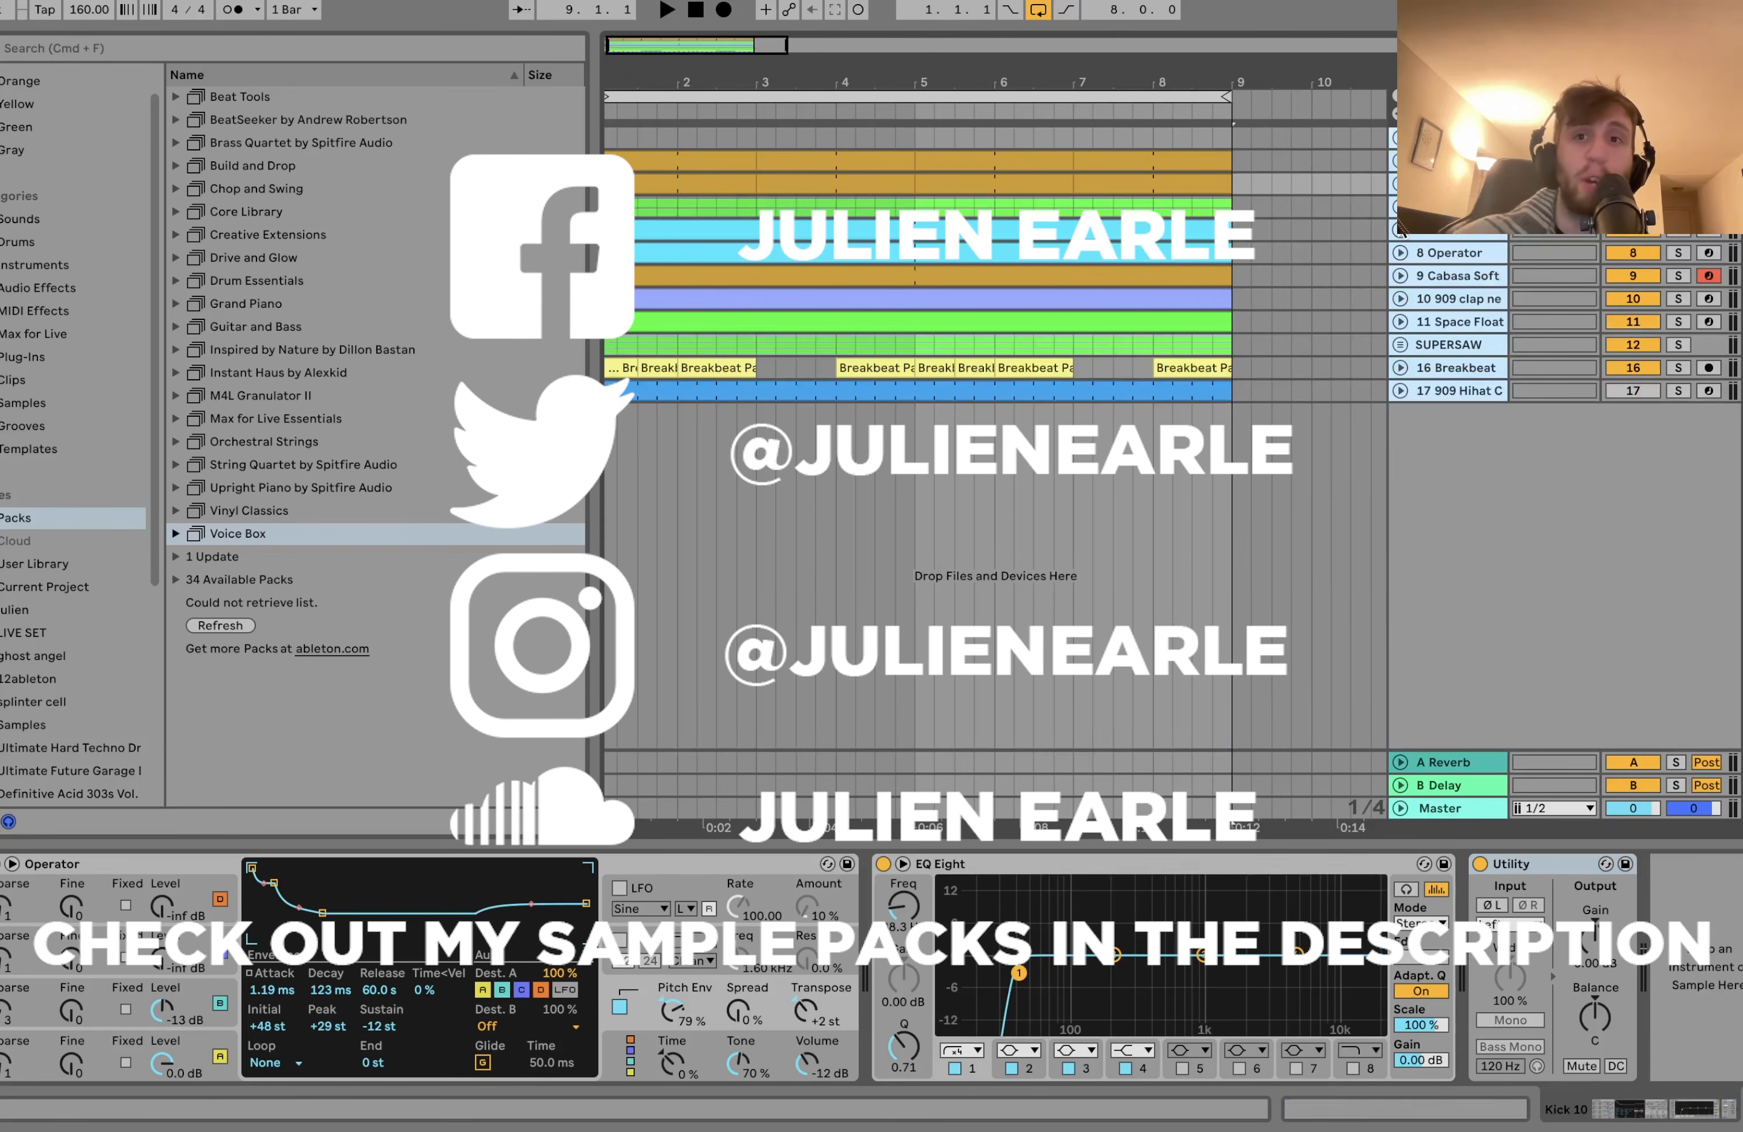
pyautogui.click(626, 371)
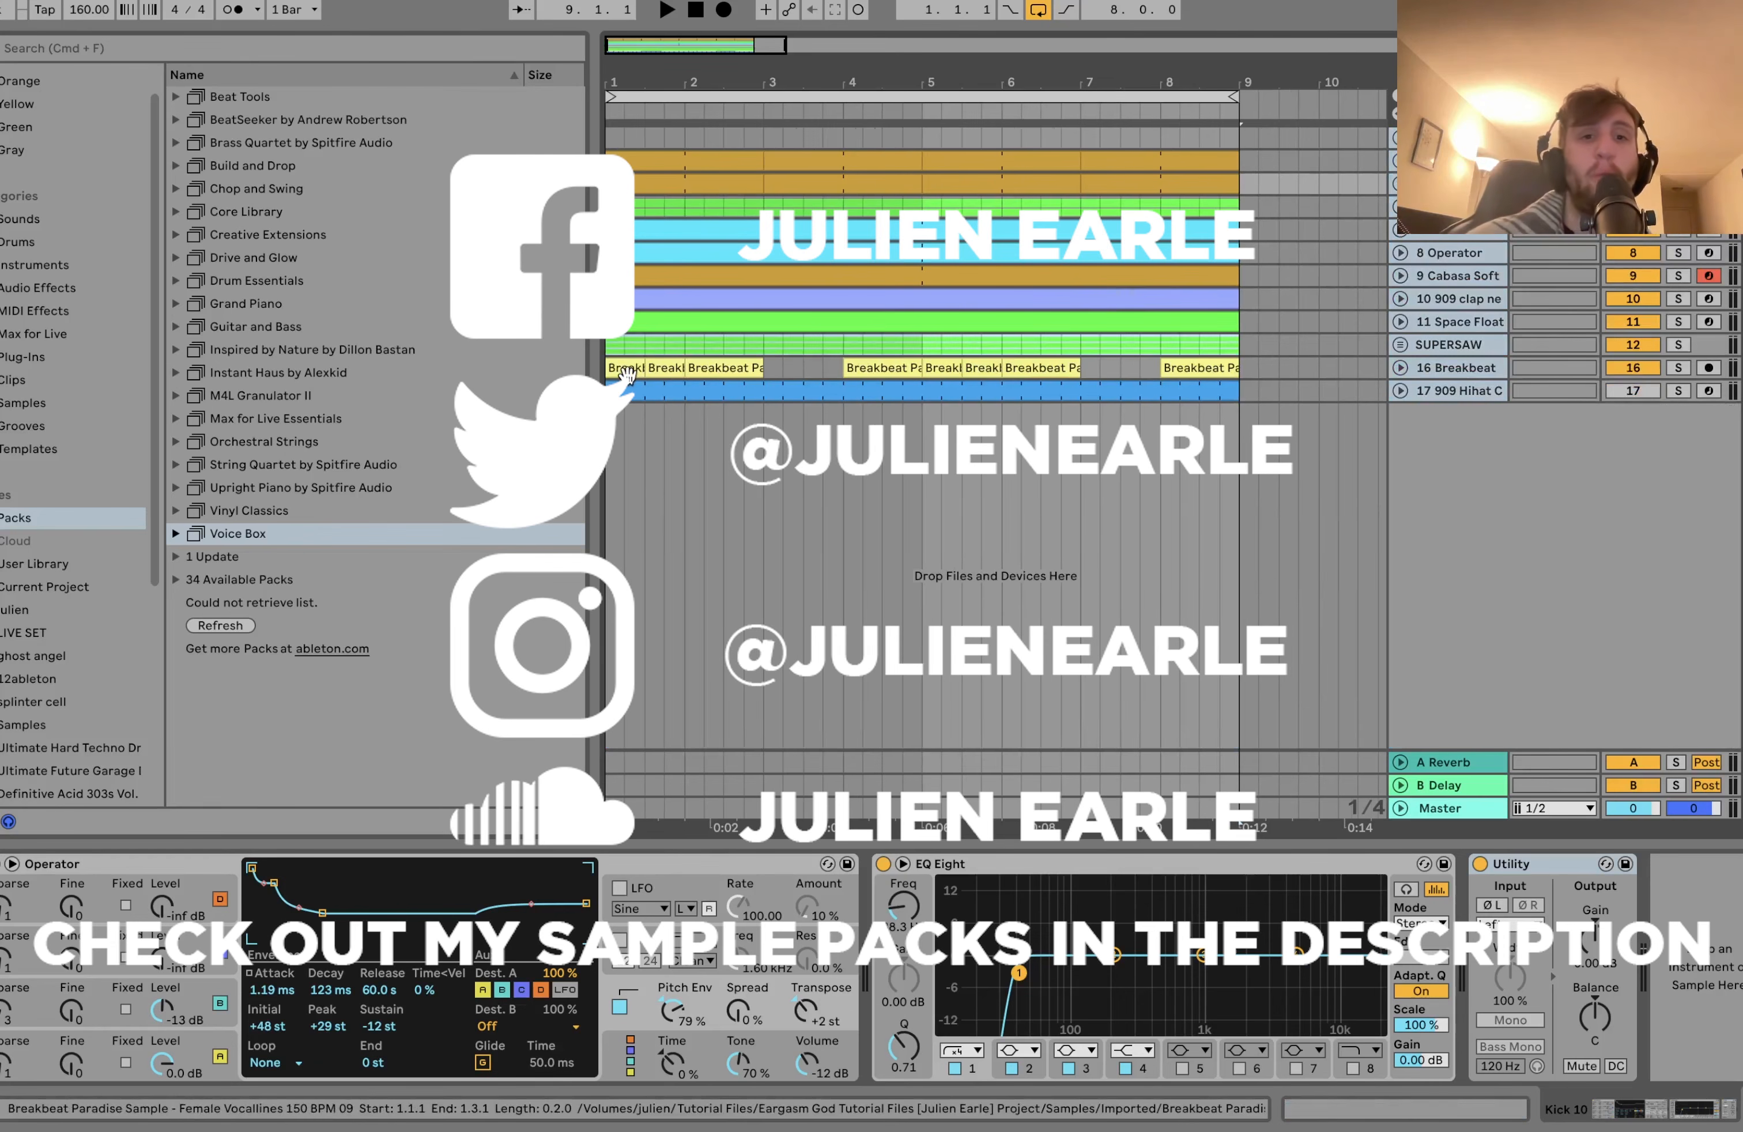
pyautogui.click(612, 344)
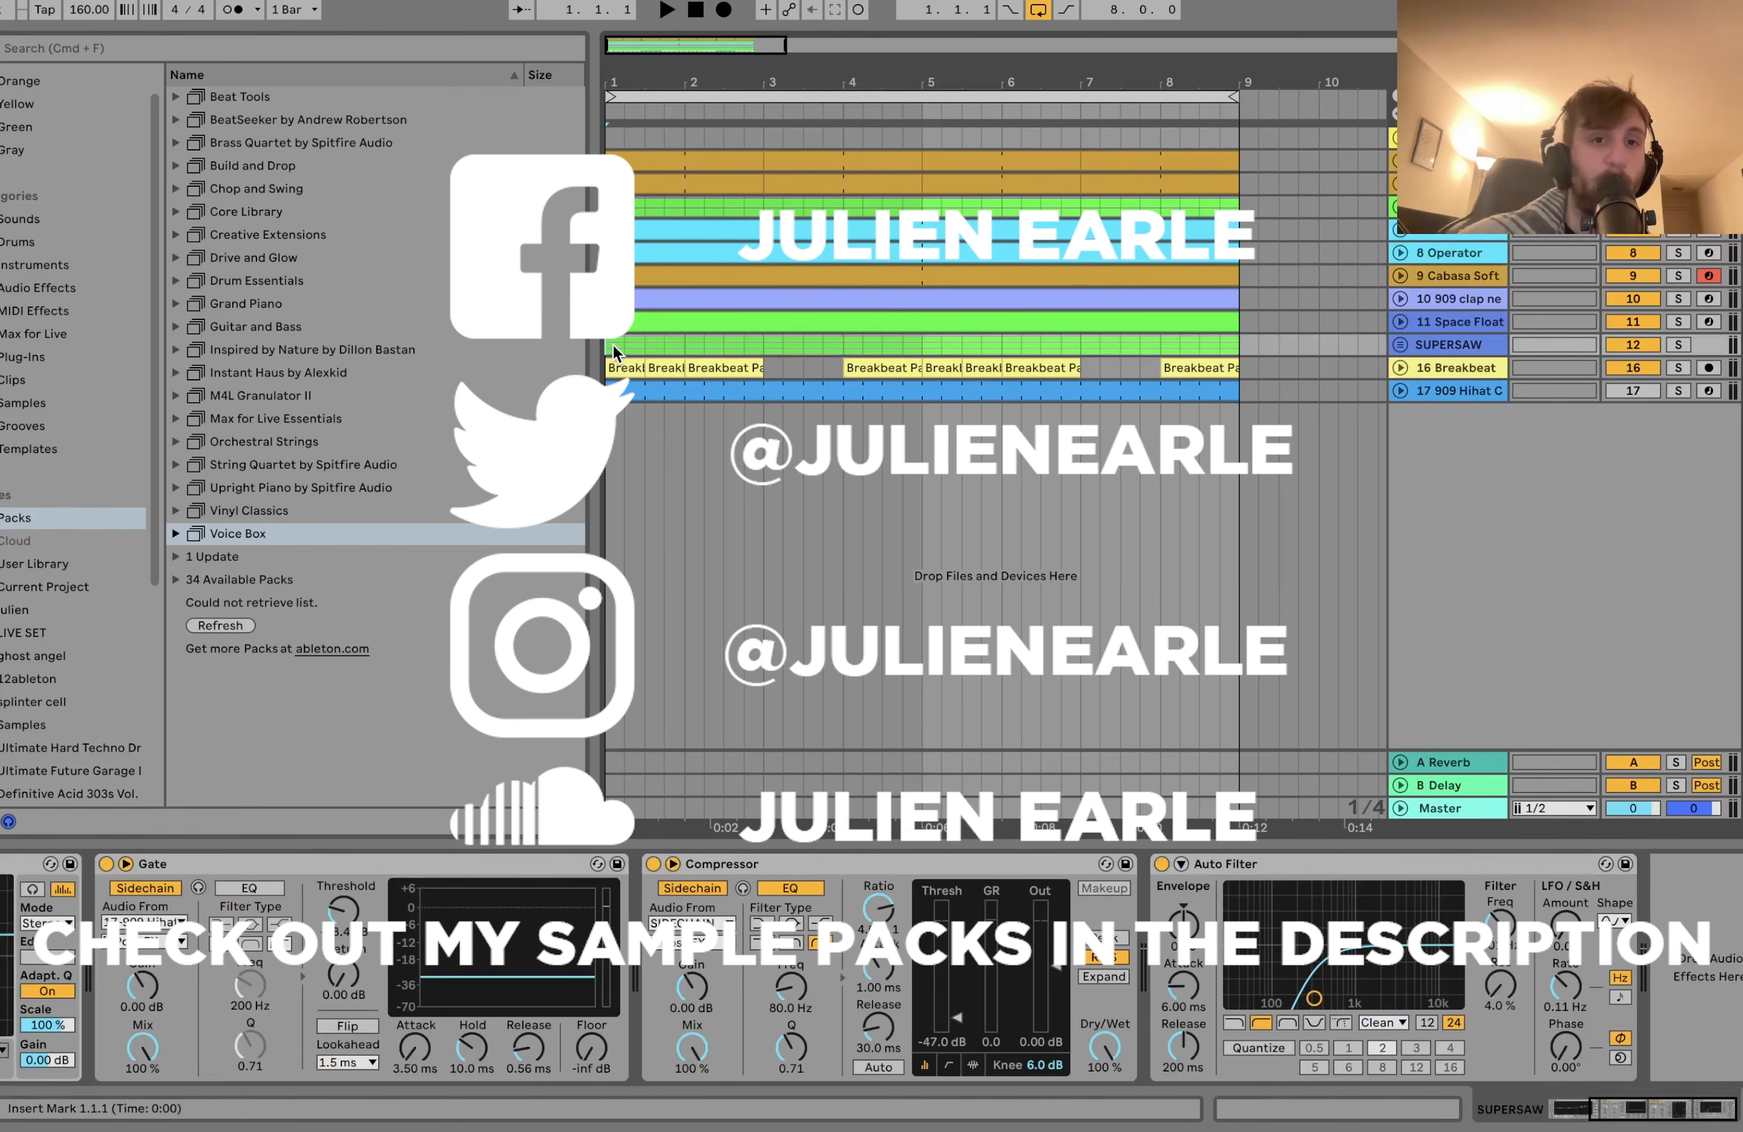